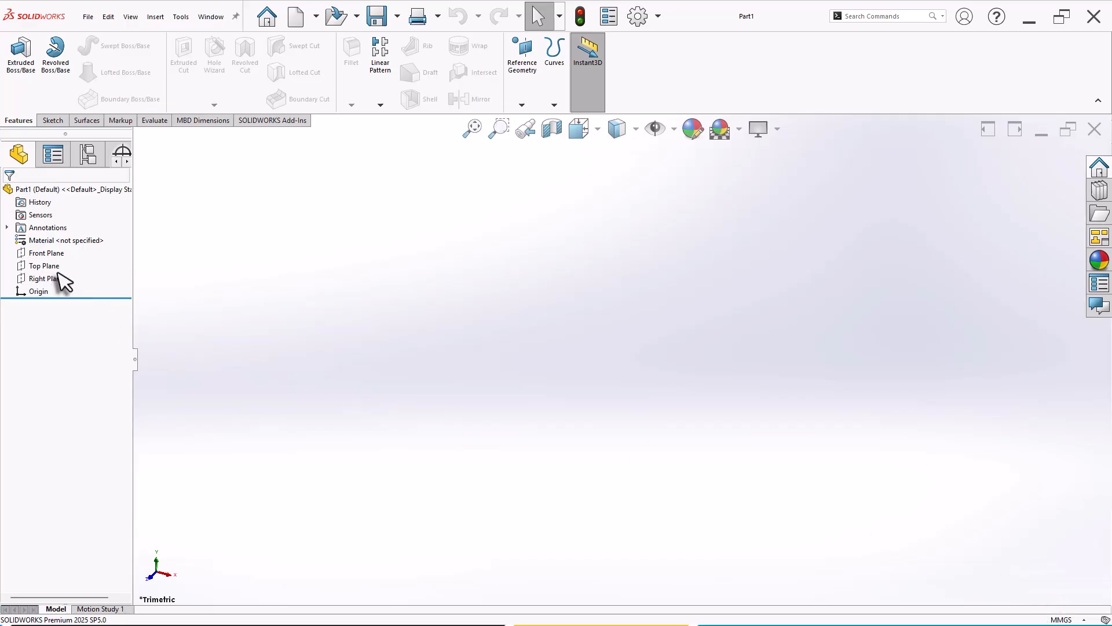
# - Start a new sketch on the Front Plane
pyautogui.click(46, 255)
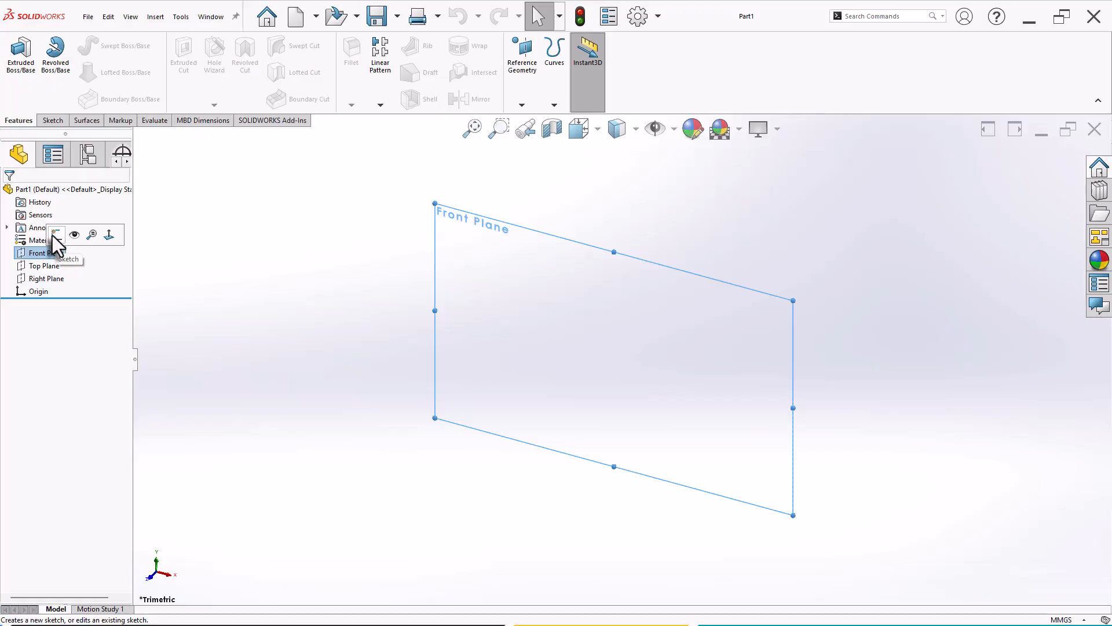
pyautogui.click(48, 122)
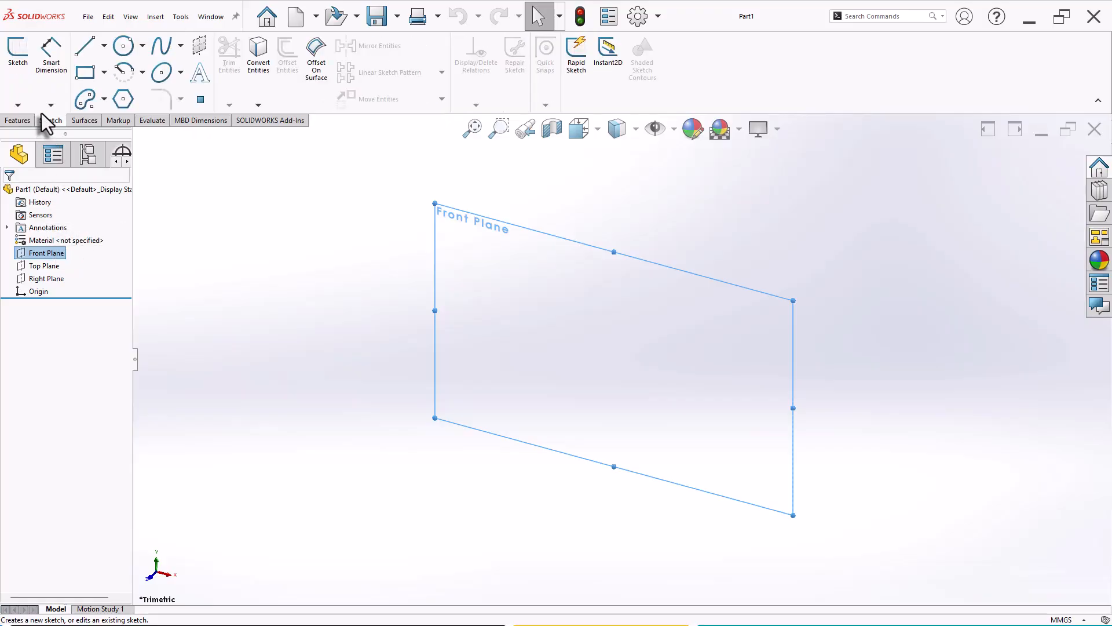
pyautogui.rightClick(60, 256)
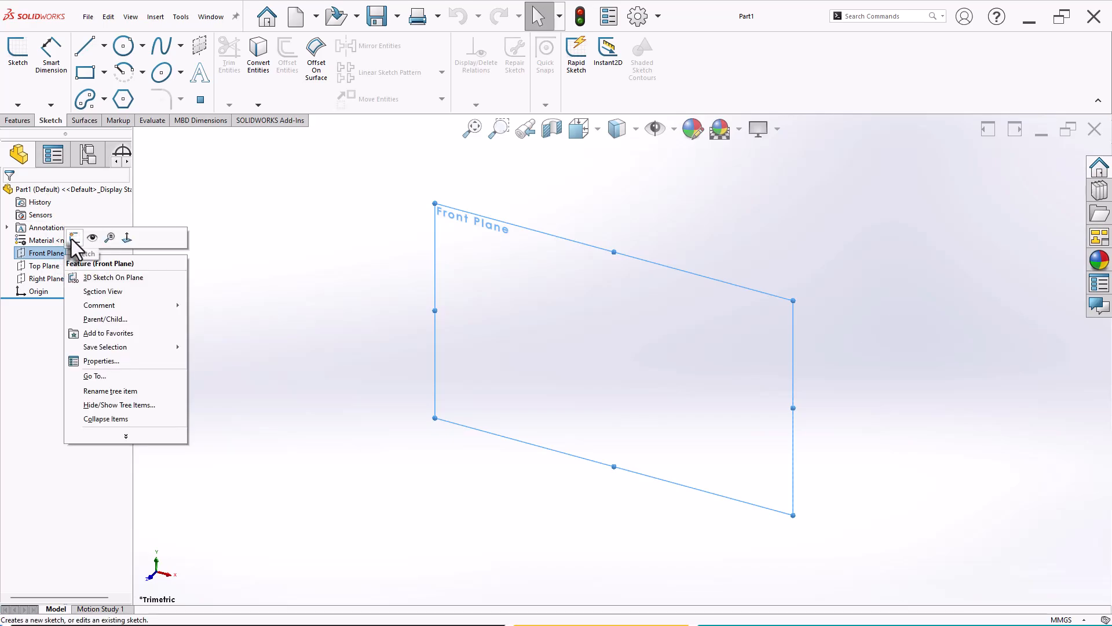
pyautogui.click(72, 238)
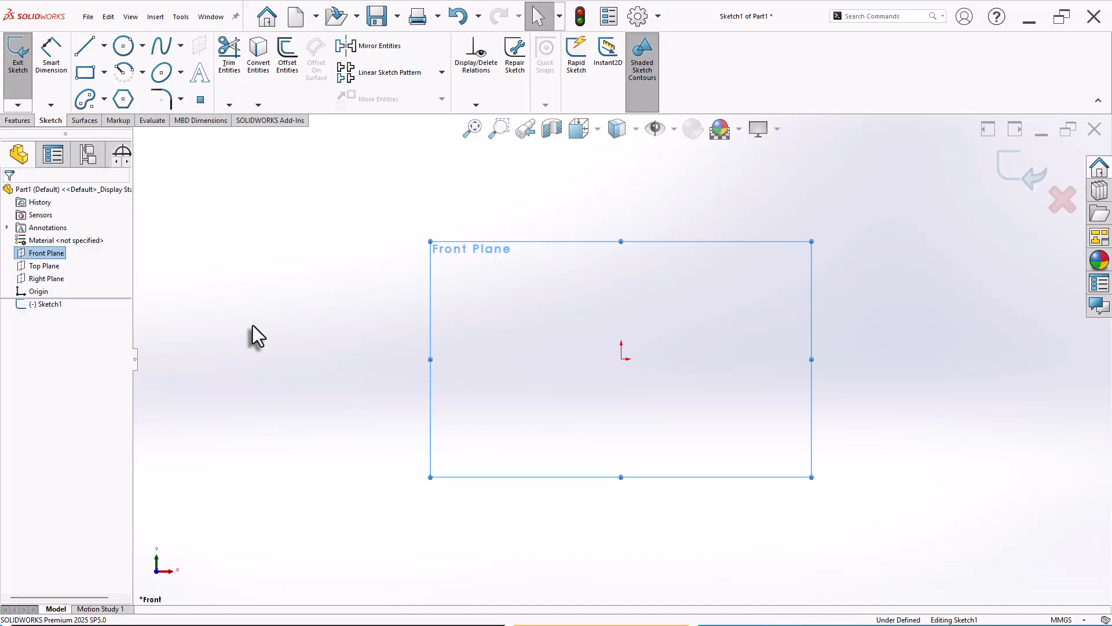
# - Draw a horizontal line 80 mm long from the origin in the positive X direction
pyautogui.moveTo(253, 324); pyautogui.dragTo(298, 333, button='right')
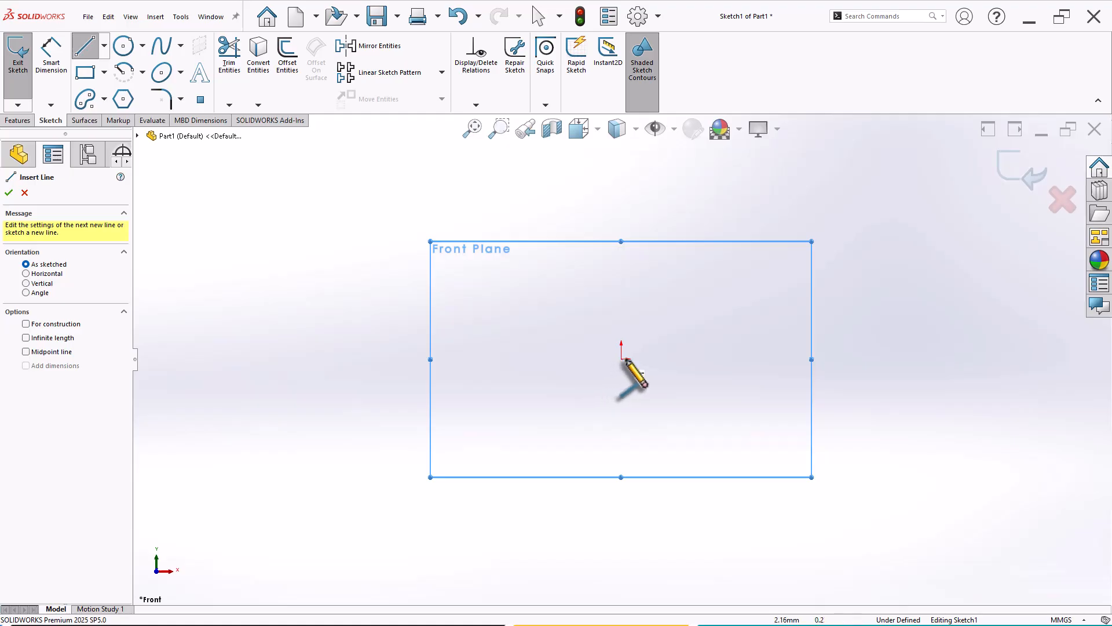
pyautogui.scroll(-3, 714, 347)
pyautogui.click(535, 374)
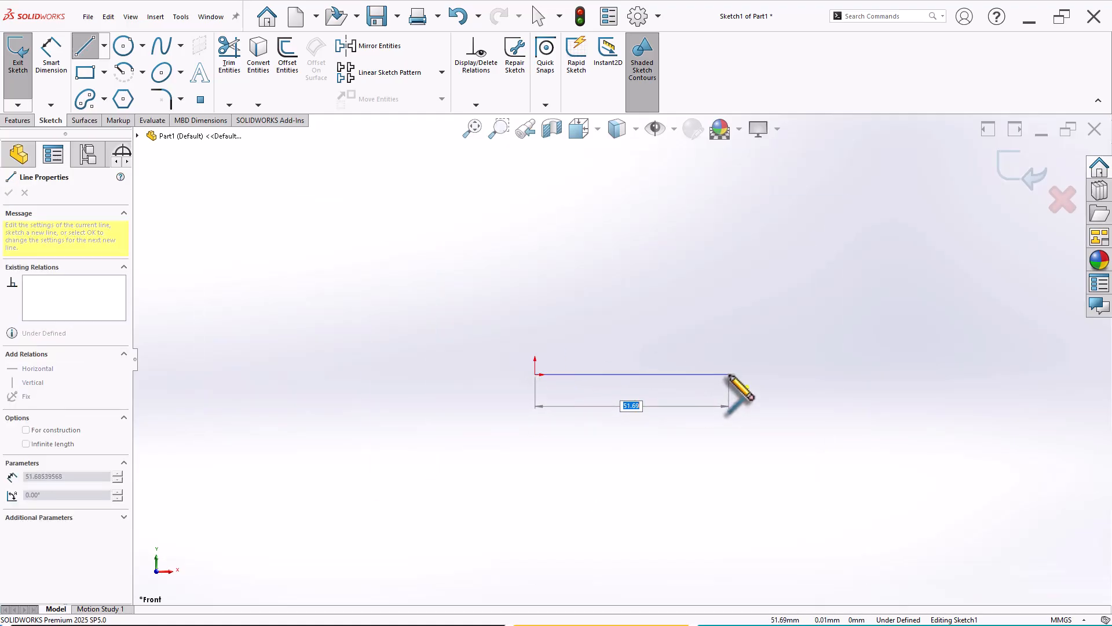
pyautogui.write('80')
pyautogui.press('Return')
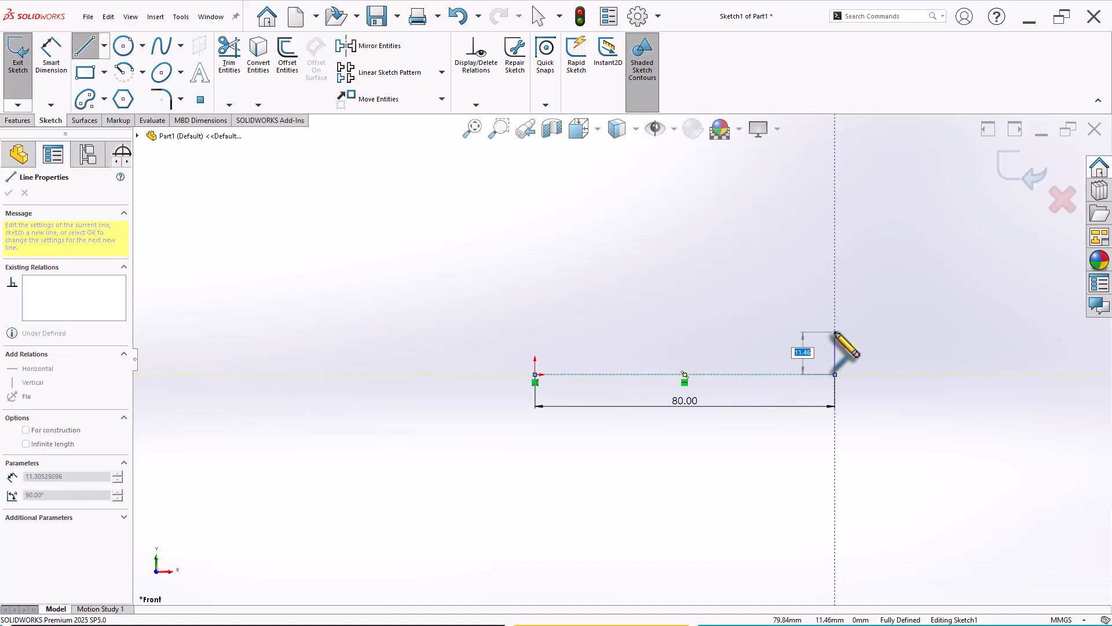
# - Continue the profile with a 10 mm vertical line upward and a 70 mm horizontal line back toward the origin side
pyautogui.write('1')
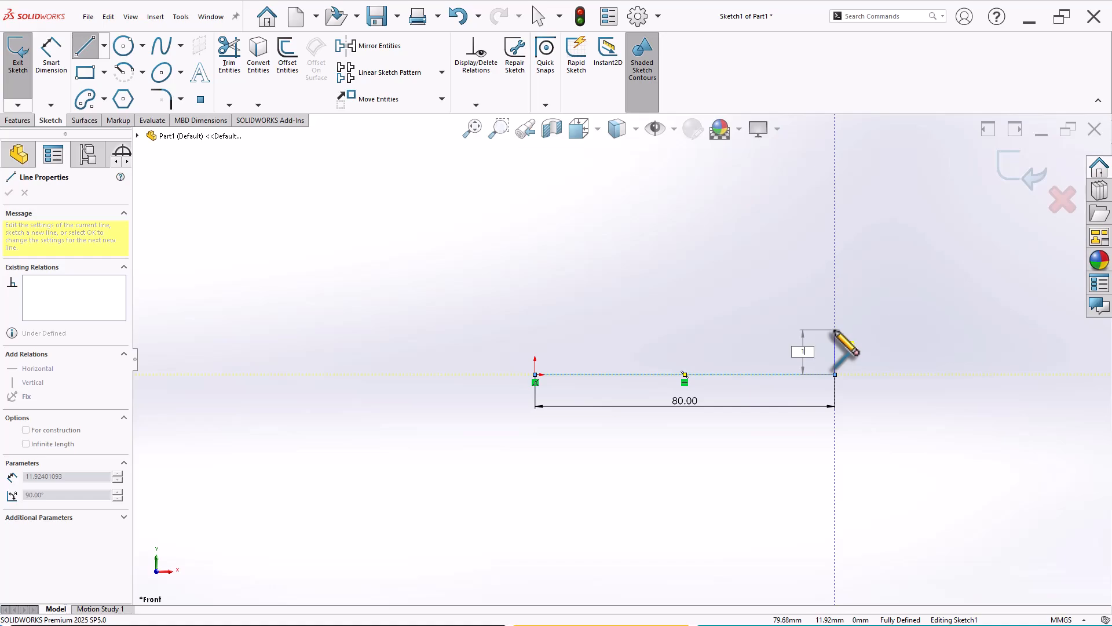
pyautogui.write('0')
pyautogui.press('Return')
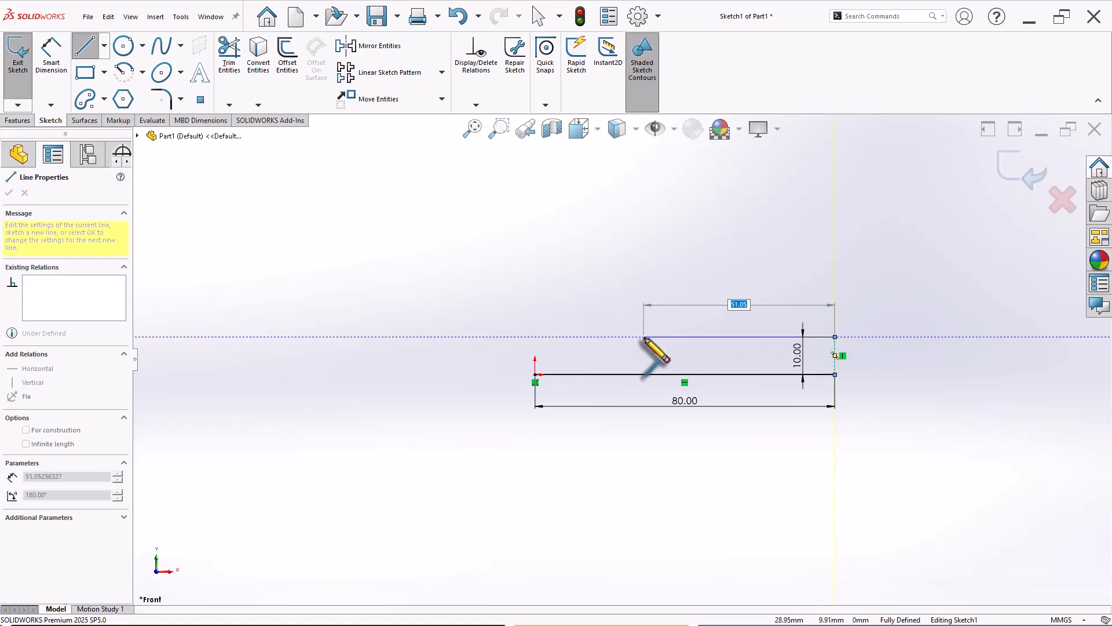
pyautogui.write('0')
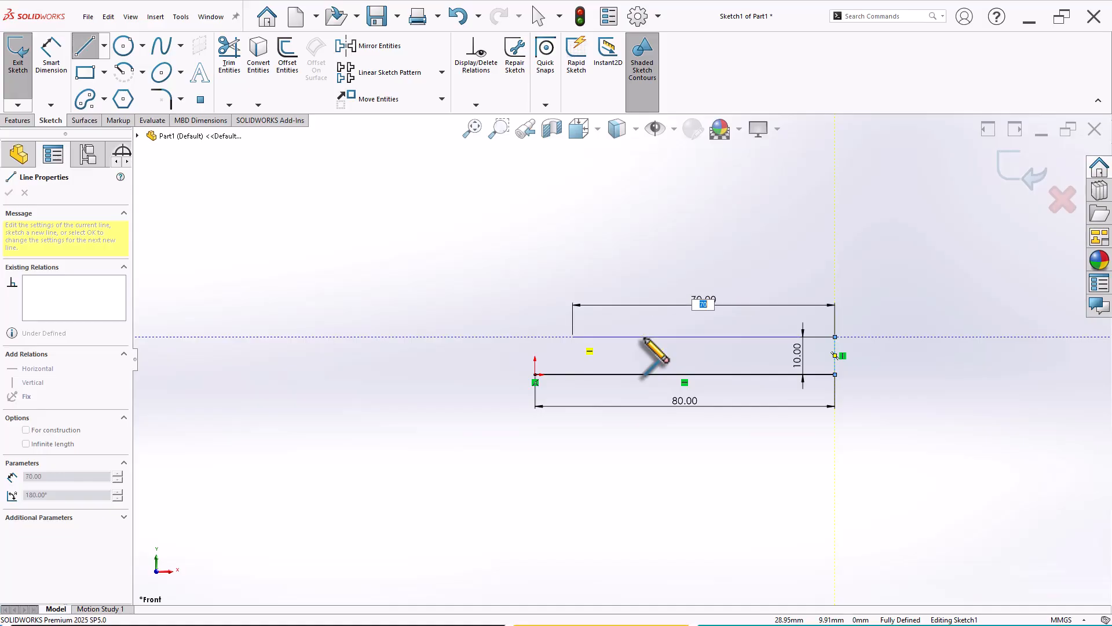
pyautogui.press('Return')
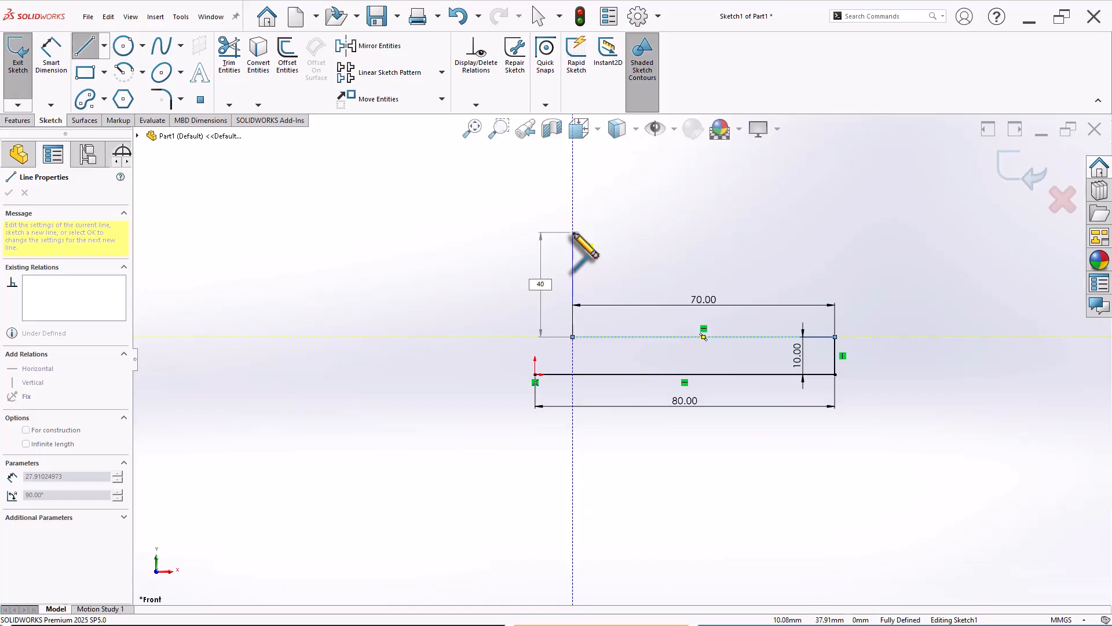
# - Complete the L-shaped profile with a 40 mm line upward, a 10 mm line in negative X, and a closing line to the origin
pyautogui.write('40')
pyautogui.press('Return')
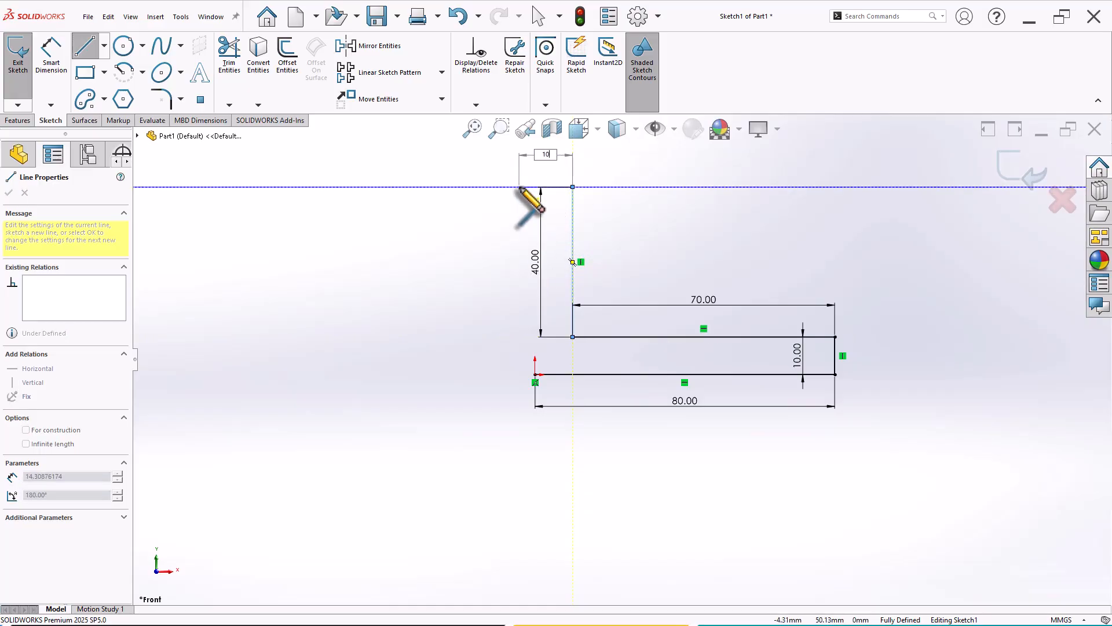
pyautogui.write('10')
pyautogui.press('Return')
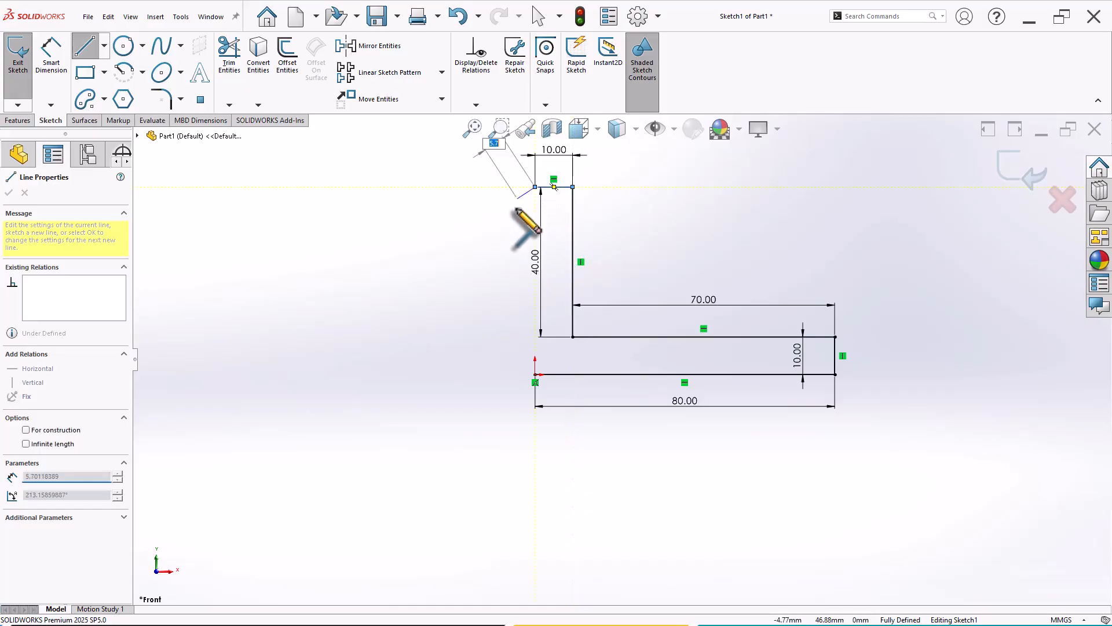
pyautogui.click(536, 375)
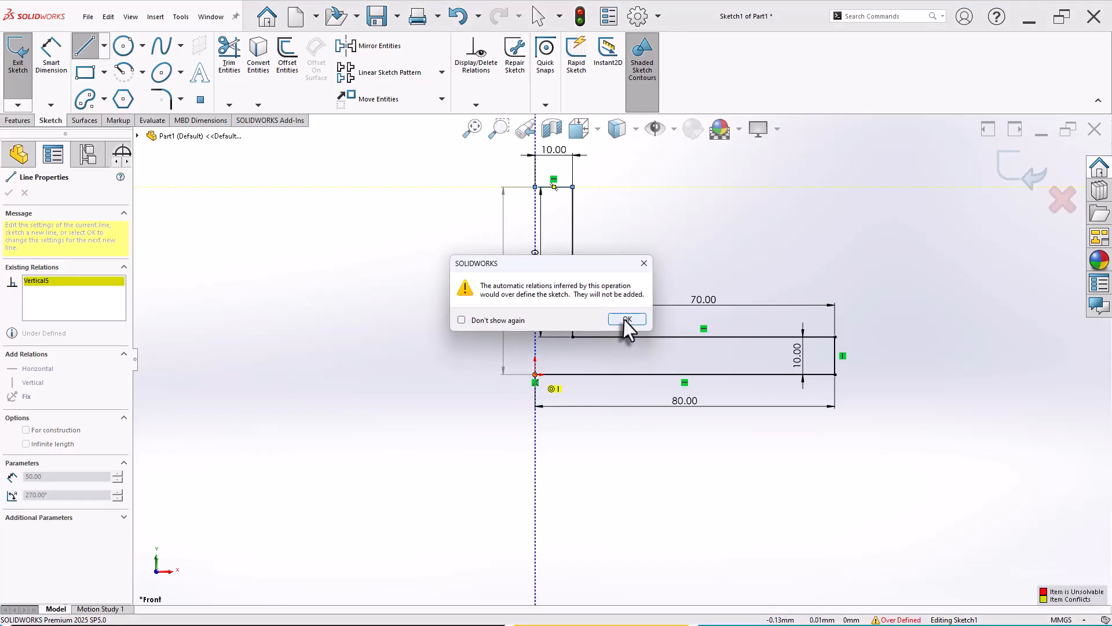
pyautogui.click(624, 322)
pyautogui.press('Escape')
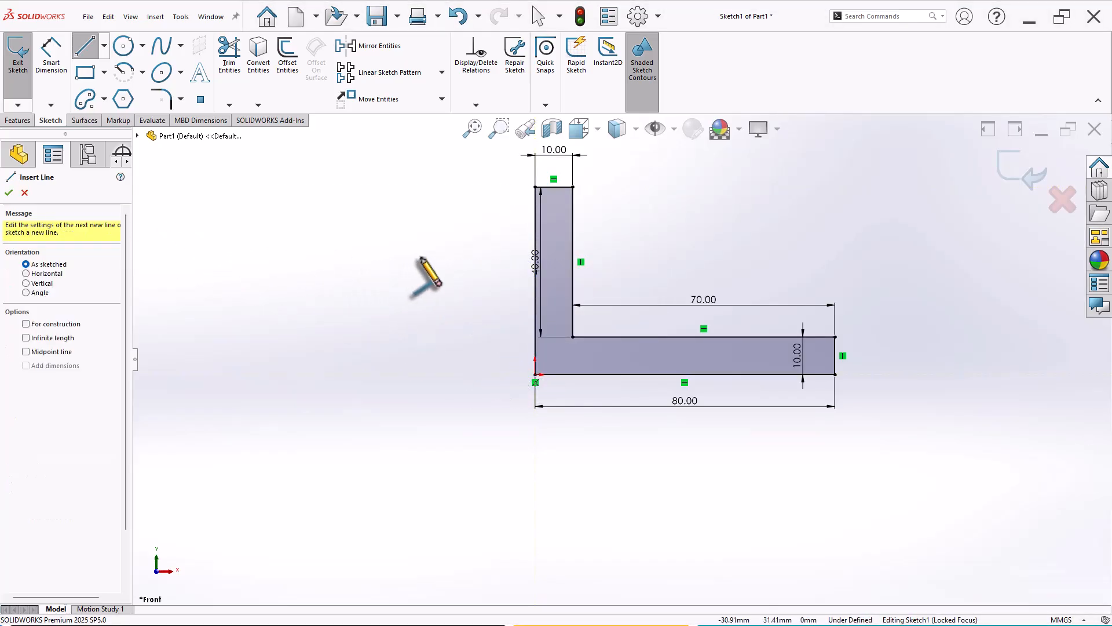
# - Start an Extruded Boss/Base from the closed L-shaped sketch profile
pyautogui.scroll(3, 678, 255)
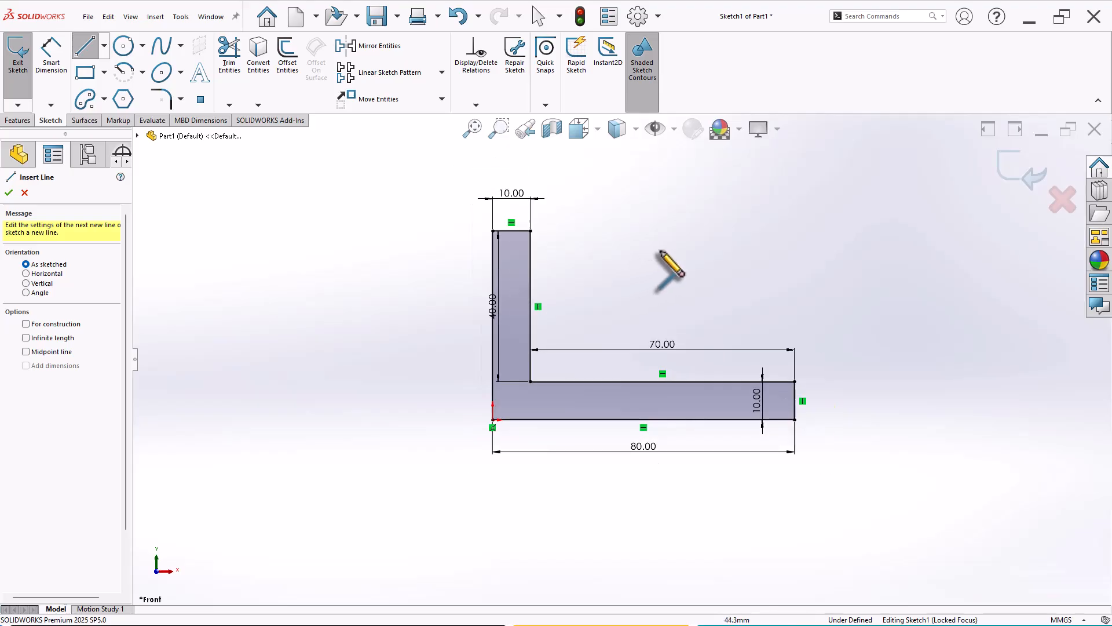
pyautogui.moveTo(700, 284); pyautogui.dragTo(690, 342, button='middle')
pyautogui.scroll(-2, 823, 333)
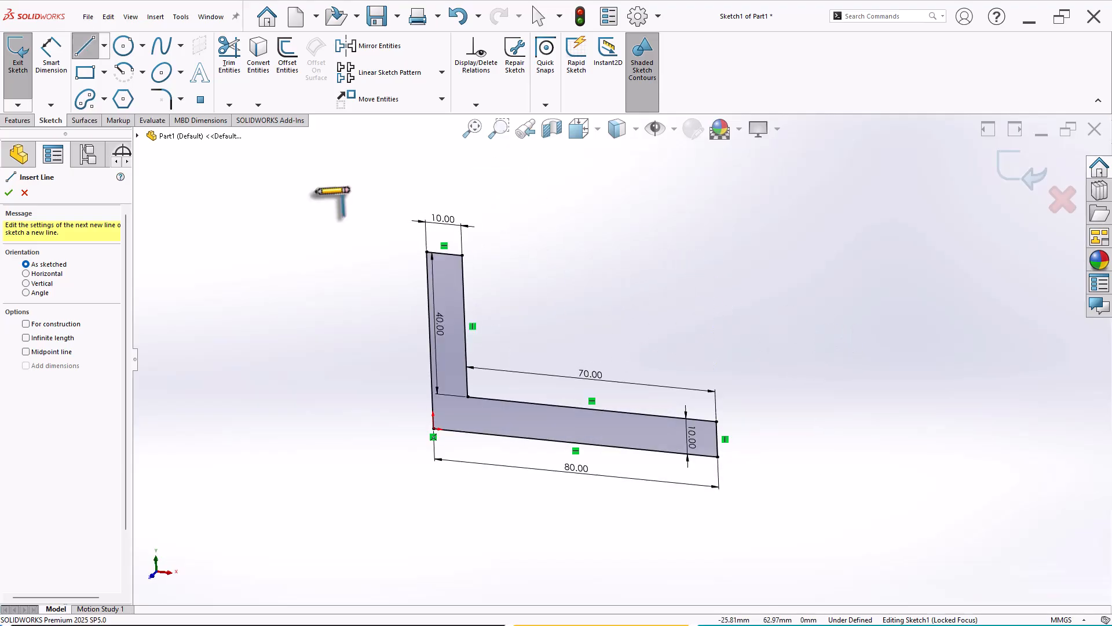
pyautogui.click(19, 121)
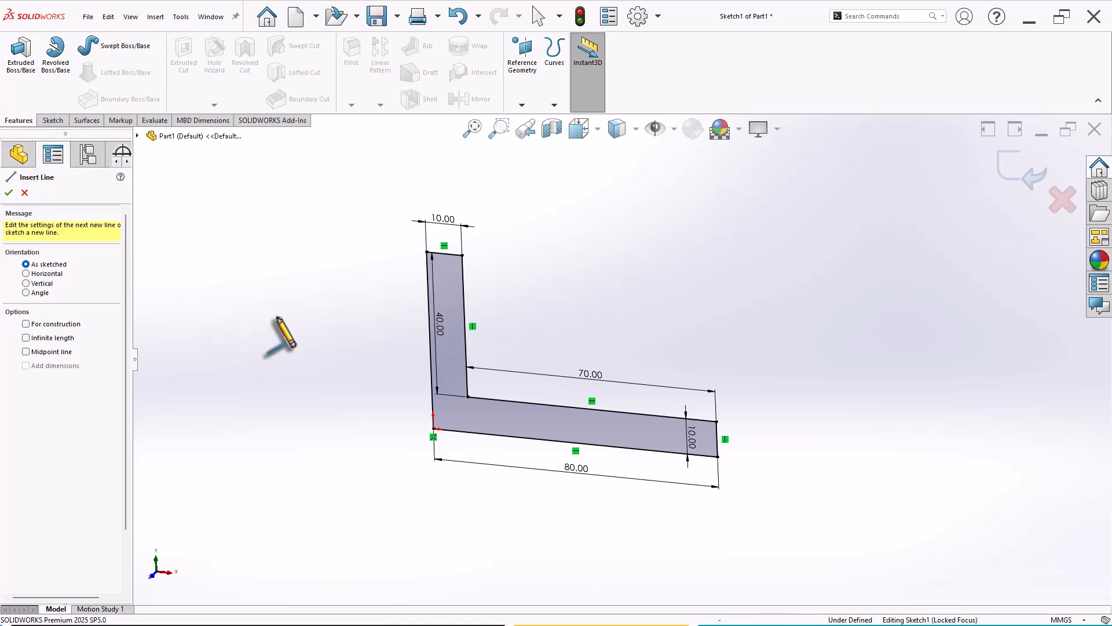
pyautogui.press('s')
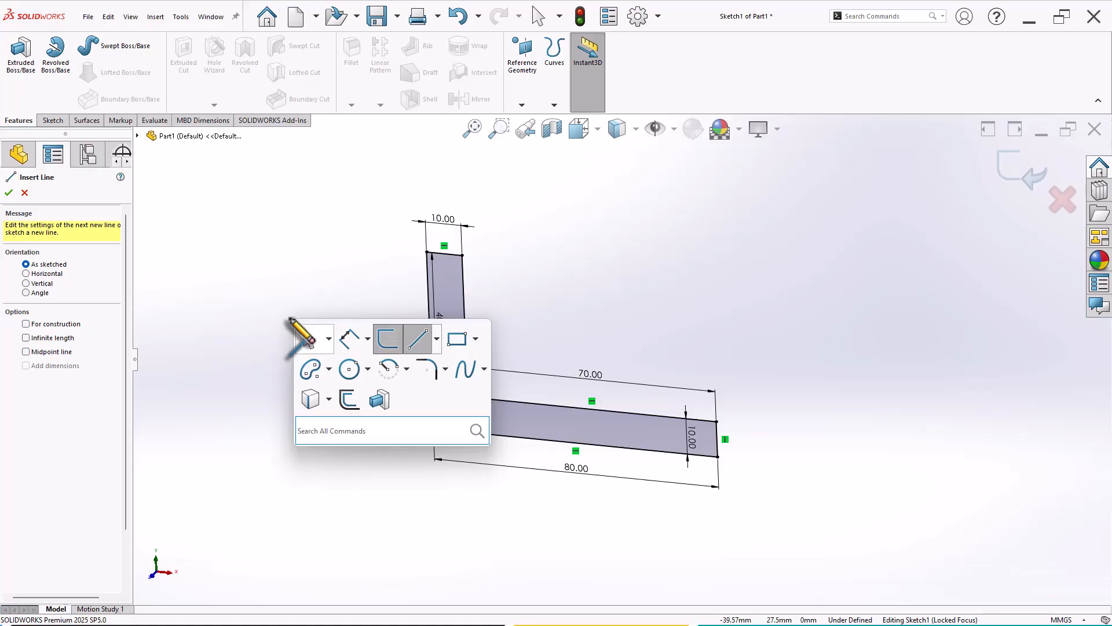
pyautogui.click(382, 400)
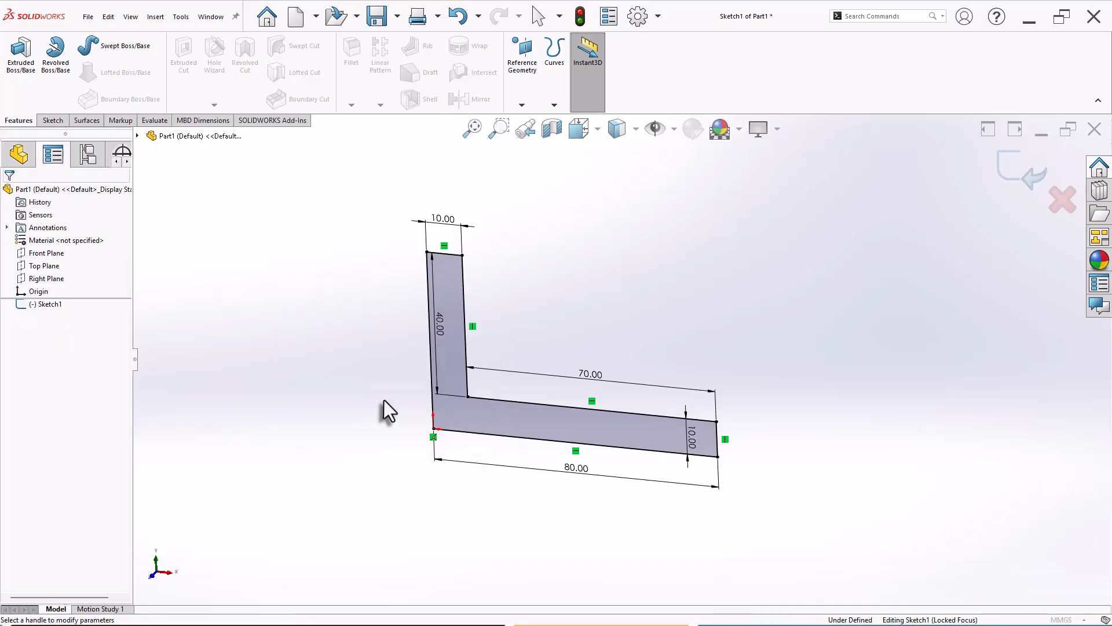
pyautogui.scroll(-2, 747, 381)
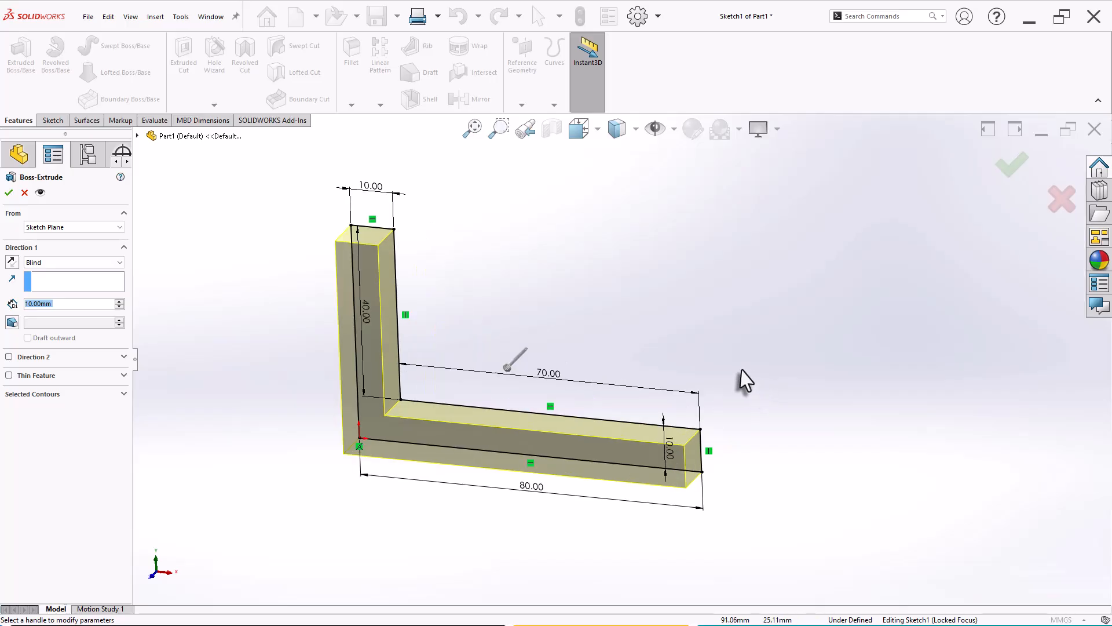
pyautogui.scroll(2, 746, 381)
pyautogui.moveTo(707, 353); pyautogui.dragTo(695, 369, button='middle')
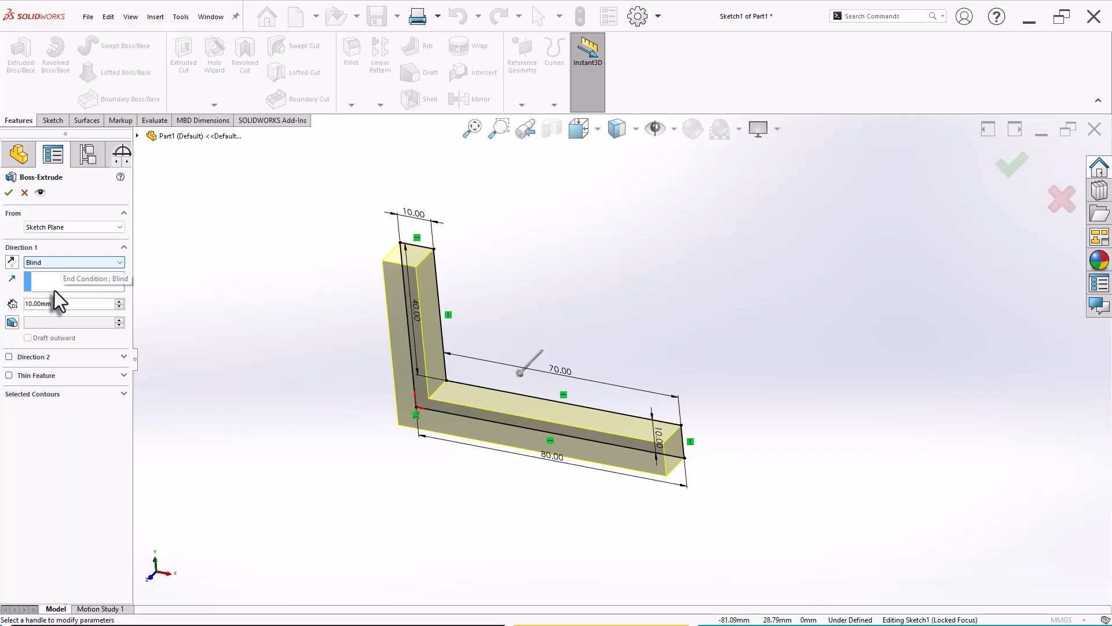
# - Set the blind extrusion depth of the L-shaped profile to 20 mm
pyautogui.click(61, 303)
pyautogui.moveTo(62, 303); pyautogui.dragTo(17, 305)
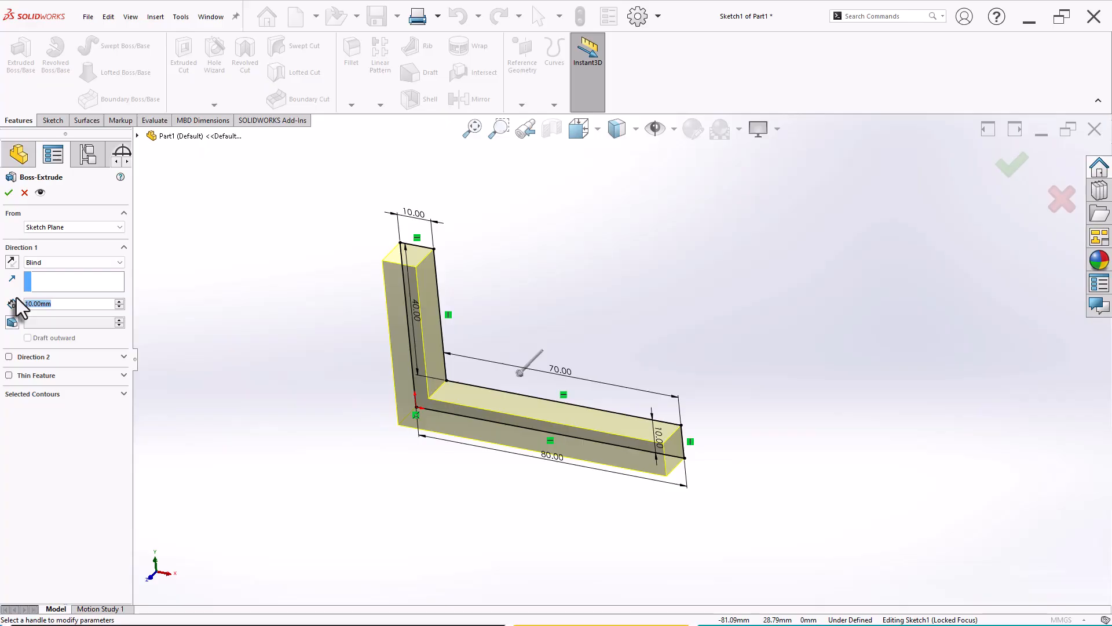
pyautogui.write('20')
pyautogui.press('Return')
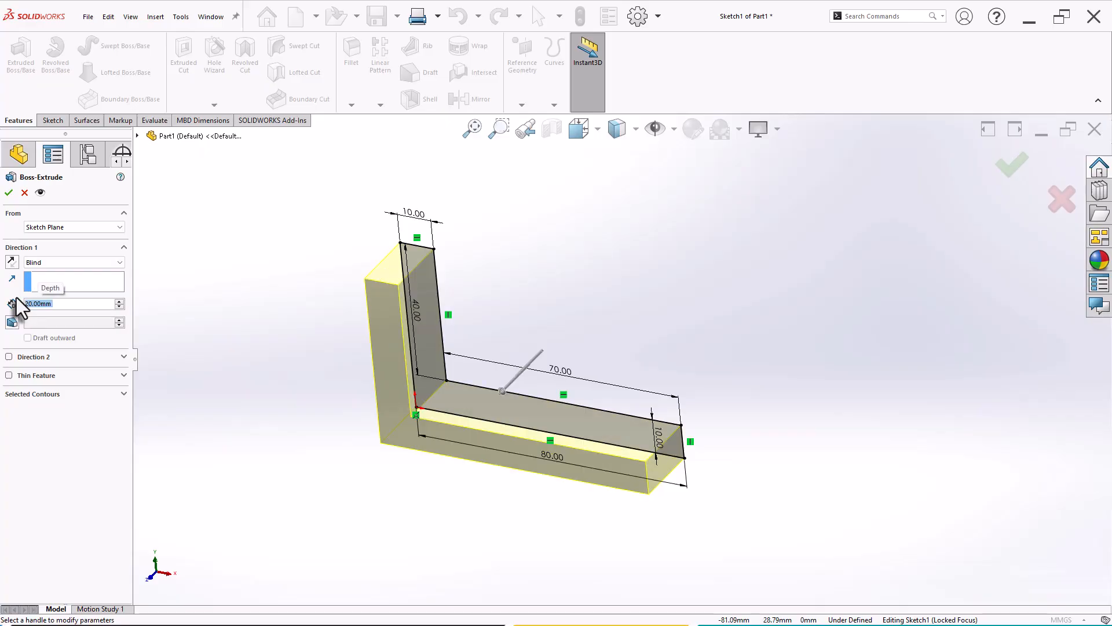
# - Change the extrusion's end condition to Mid Plane and set its depth to 40 mm
pyautogui.scroll(-1, 690, 408)
pyautogui.moveTo(559, 325); pyautogui.dragTo(487, 340, button='middle')
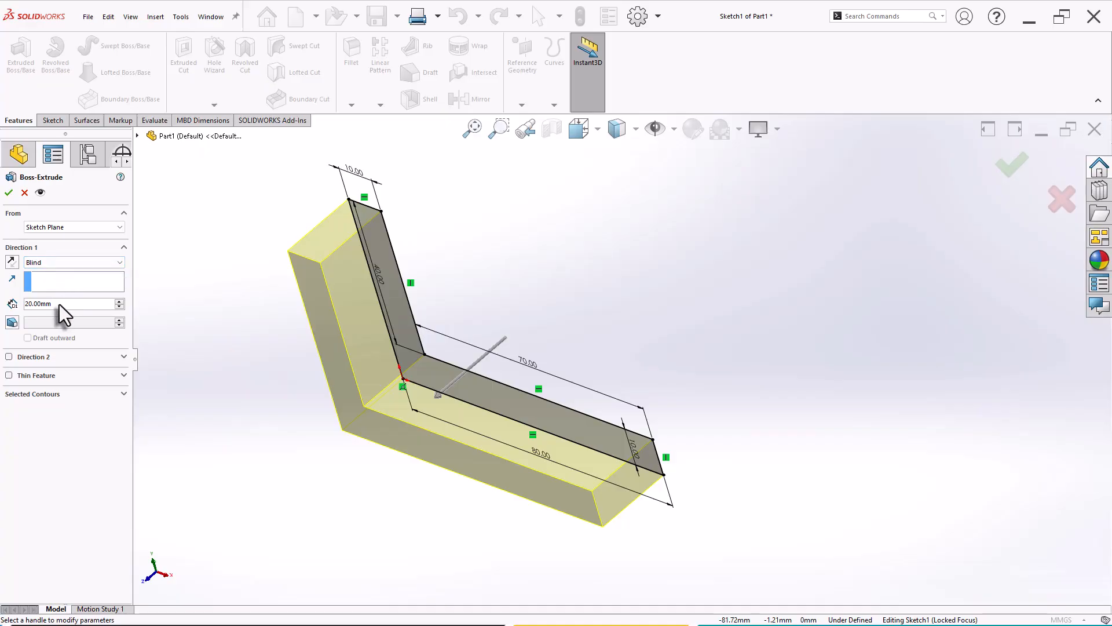
pyautogui.click(63, 262)
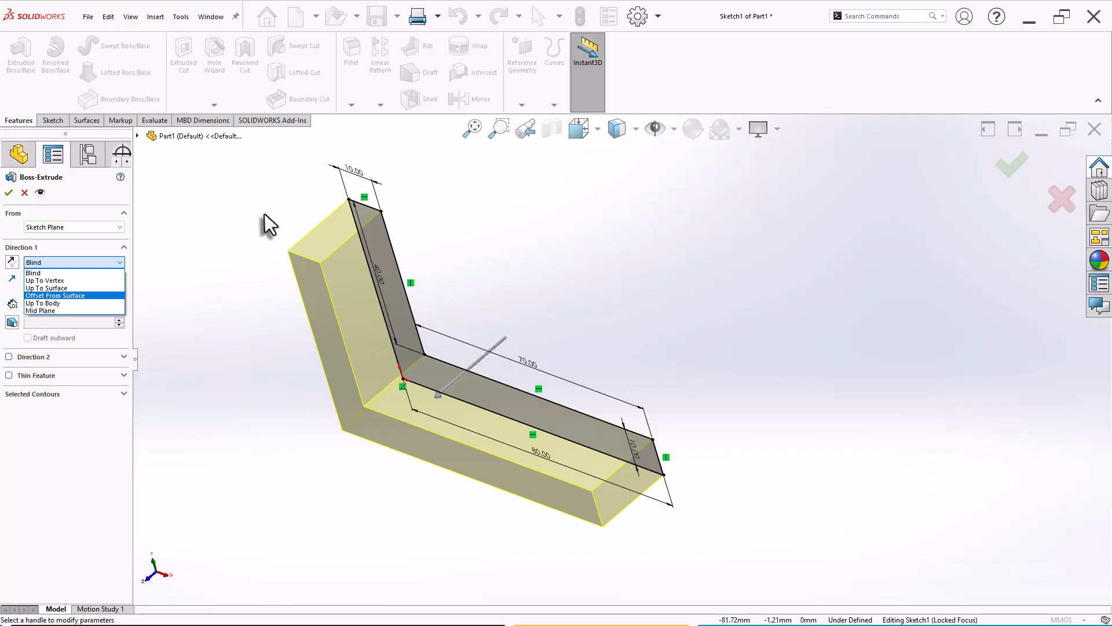
pyautogui.click(68, 312)
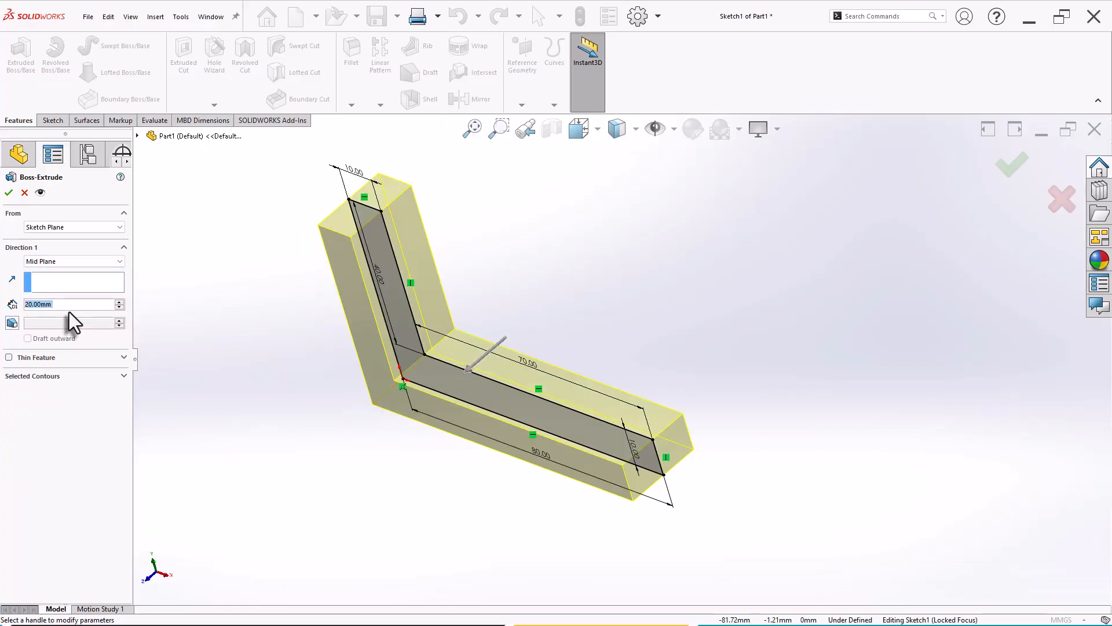
pyautogui.scroll(-2, 479, 222)
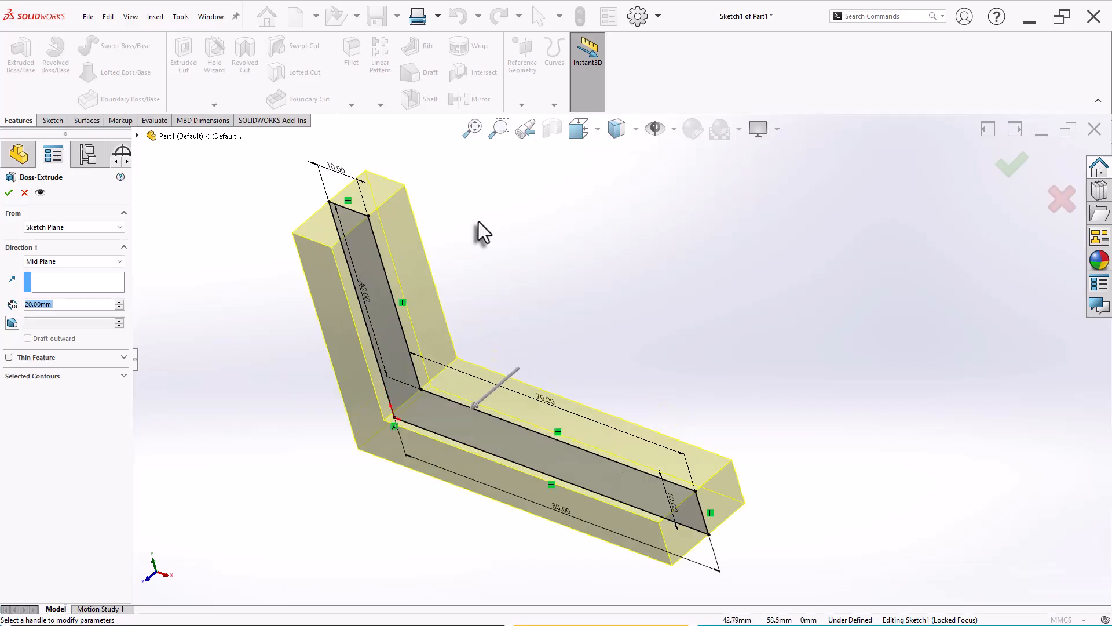
pyautogui.scroll(-1, 478, 221)
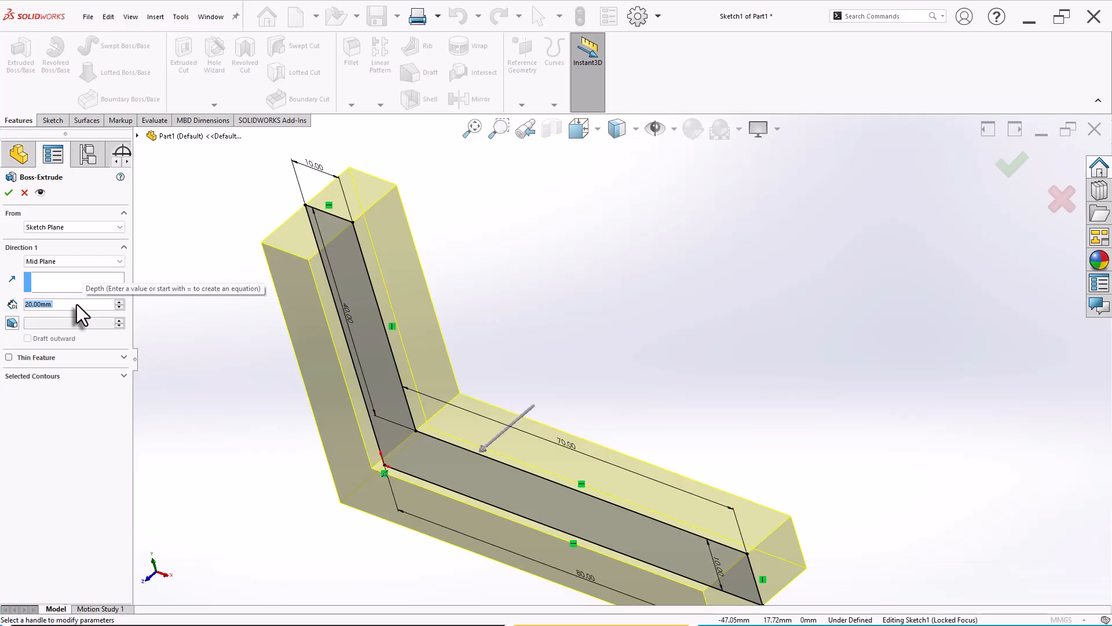
pyautogui.write('40')
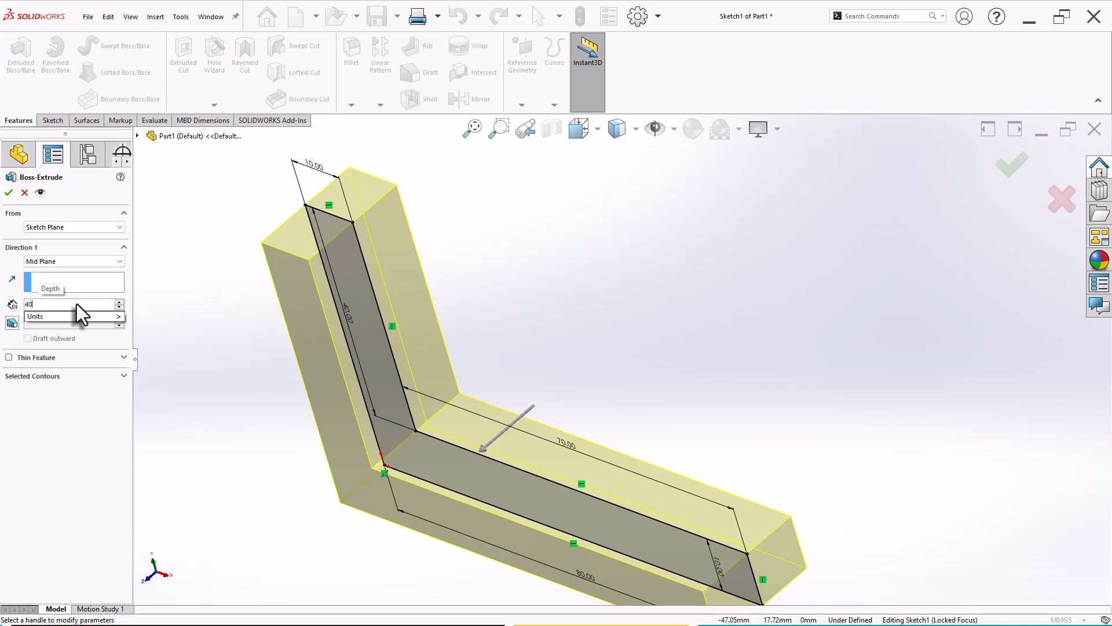
pyautogui.press('Return')
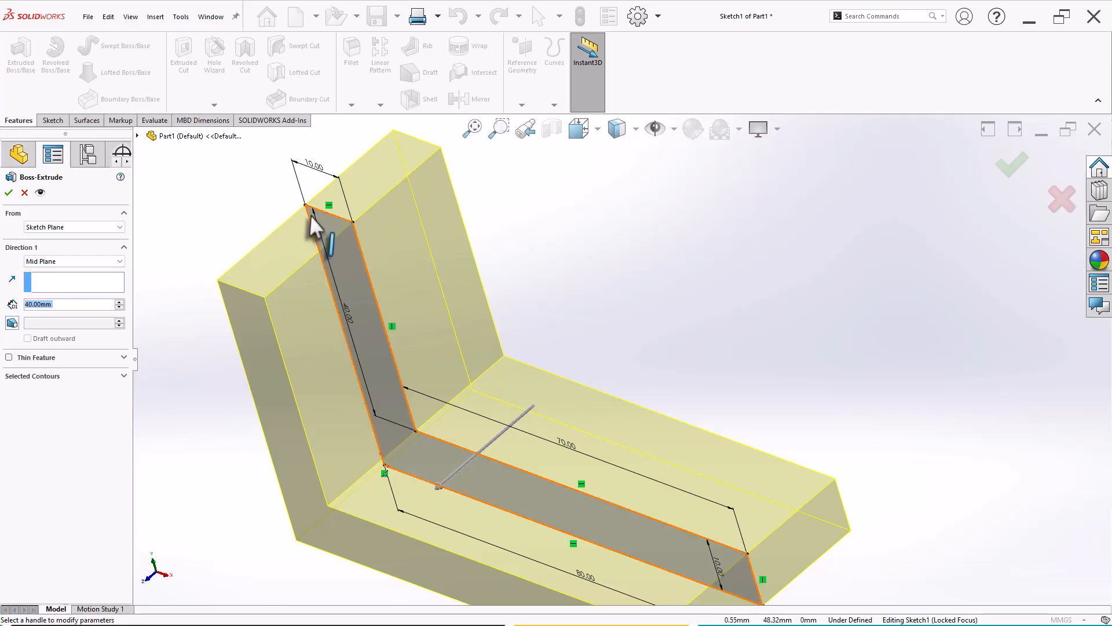
# - Switch the extrusion's Direction 1 end condition to Blind and enable Direction 2
pyautogui.moveTo(596, 313)
pyautogui.mouseDown(button='middle')
pyautogui.moveTo(598, 339)
pyautogui.moveTo(612, 316)
pyautogui.moveTo(611, 276)
pyautogui.moveTo(571, 280)
pyautogui.moveTo(545, 303)
pyautogui.moveTo(527, 442)
pyautogui.moveTo(576, 298)
pyautogui.moveTo(589, 304)
pyautogui.mouseUp(button='middle')
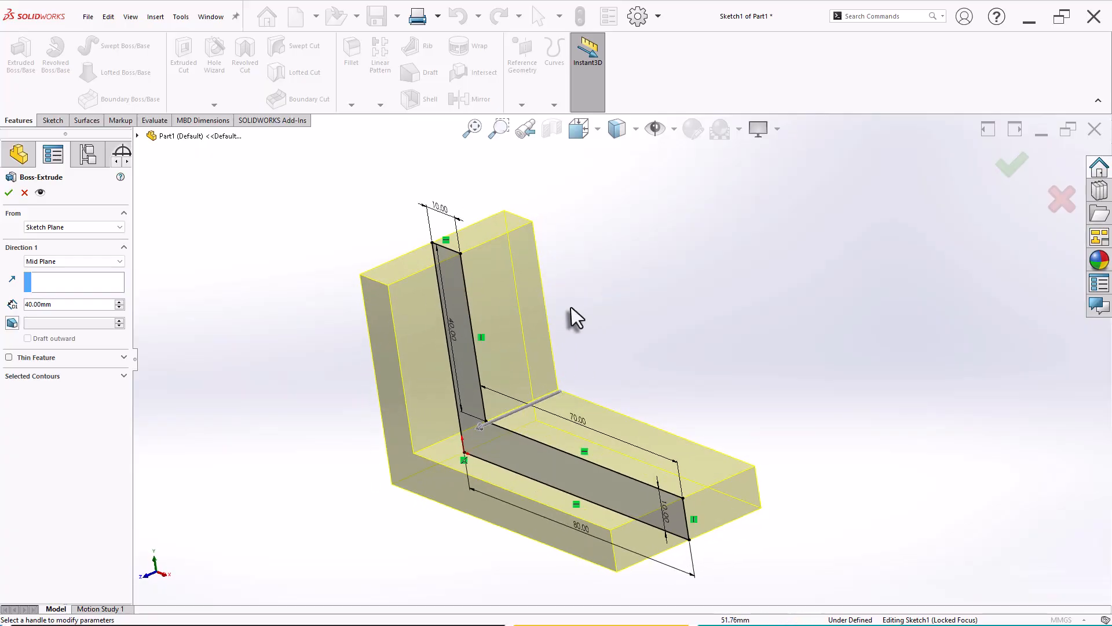
pyautogui.click(77, 260)
pyautogui.click(69, 272)
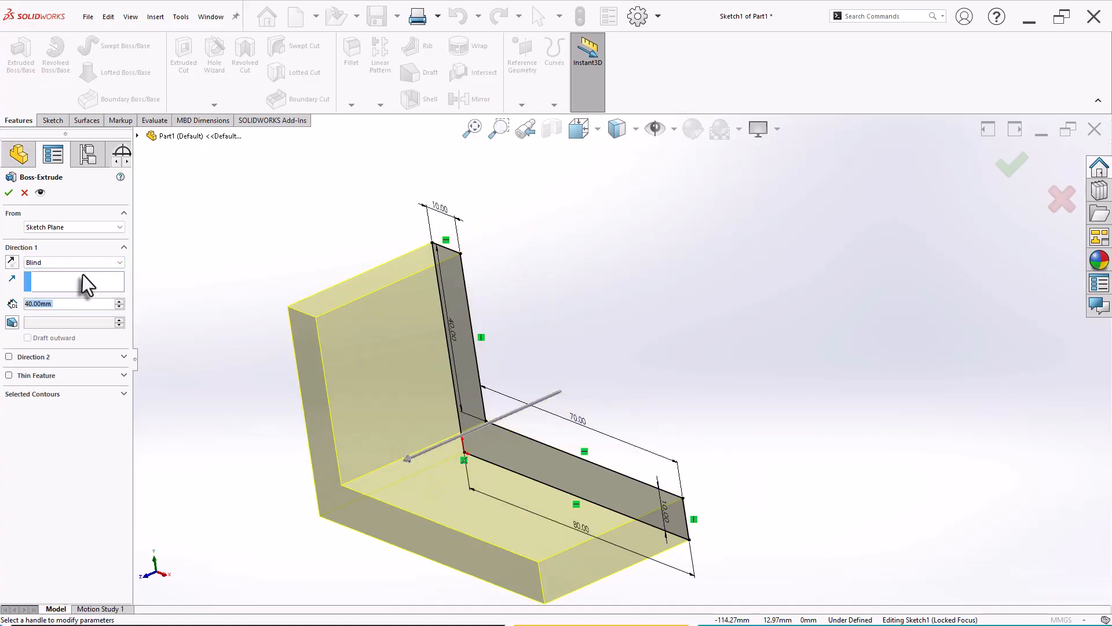
pyautogui.scroll(1, 570, 316)
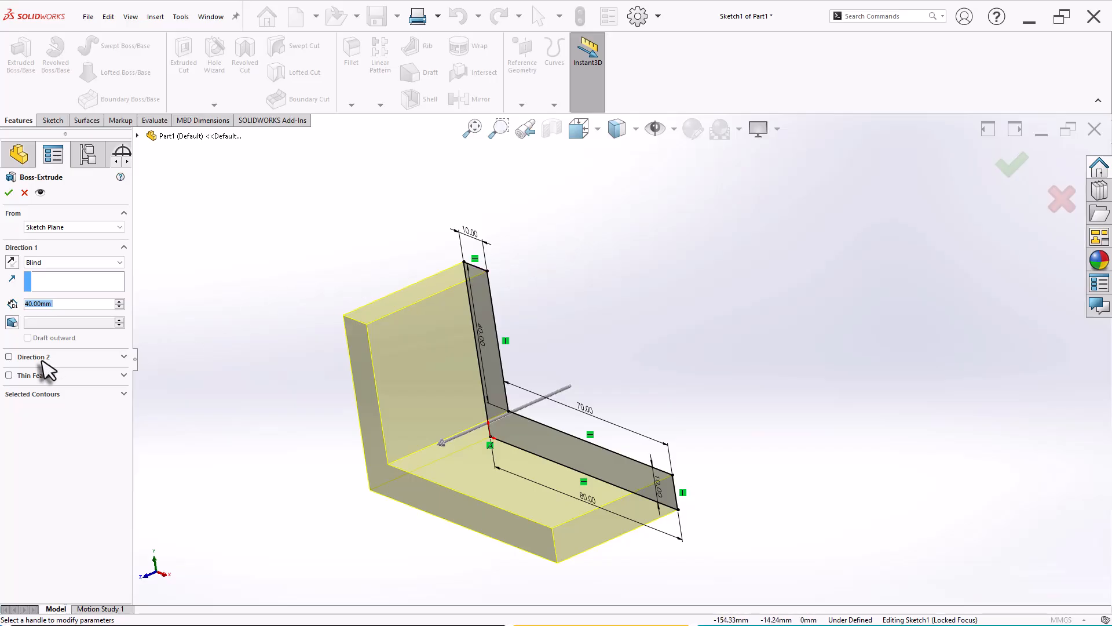
pyautogui.click(8, 357)
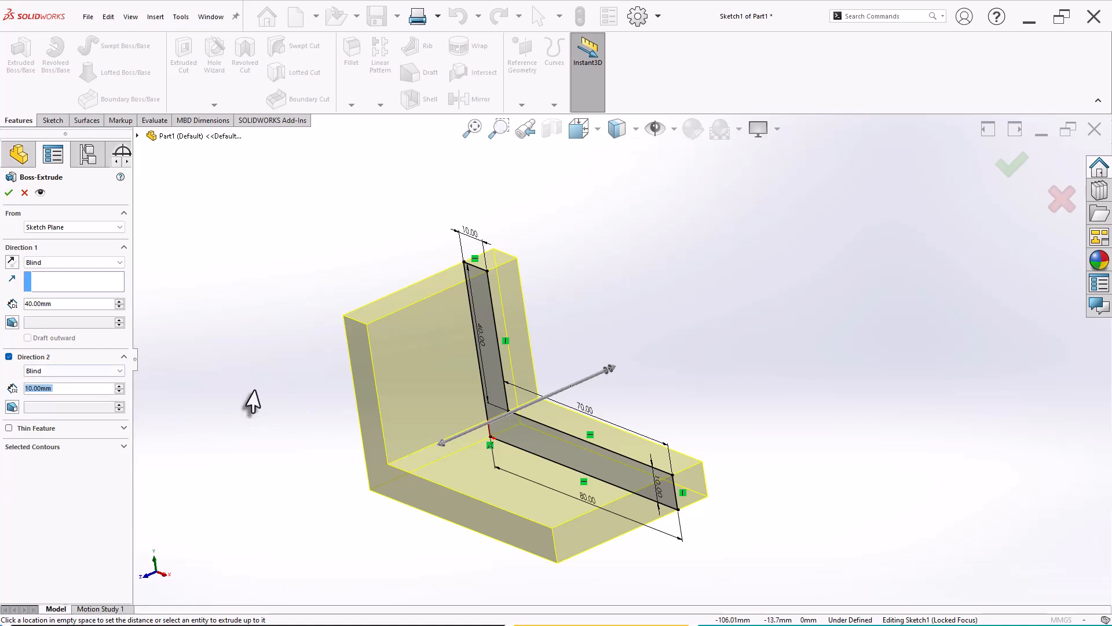
# - Set the Direction 2 blind depth of the L-shaped extrusion to 20 mm
pyautogui.scroll(-1, 766, 477)
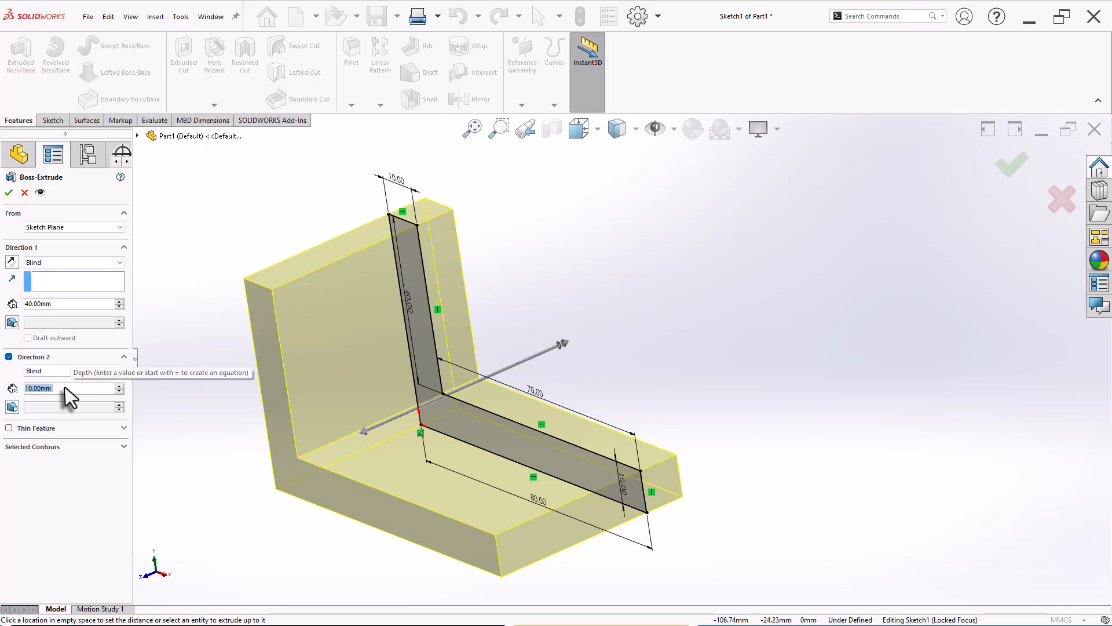
pyautogui.write('20')
pyautogui.press('Return')
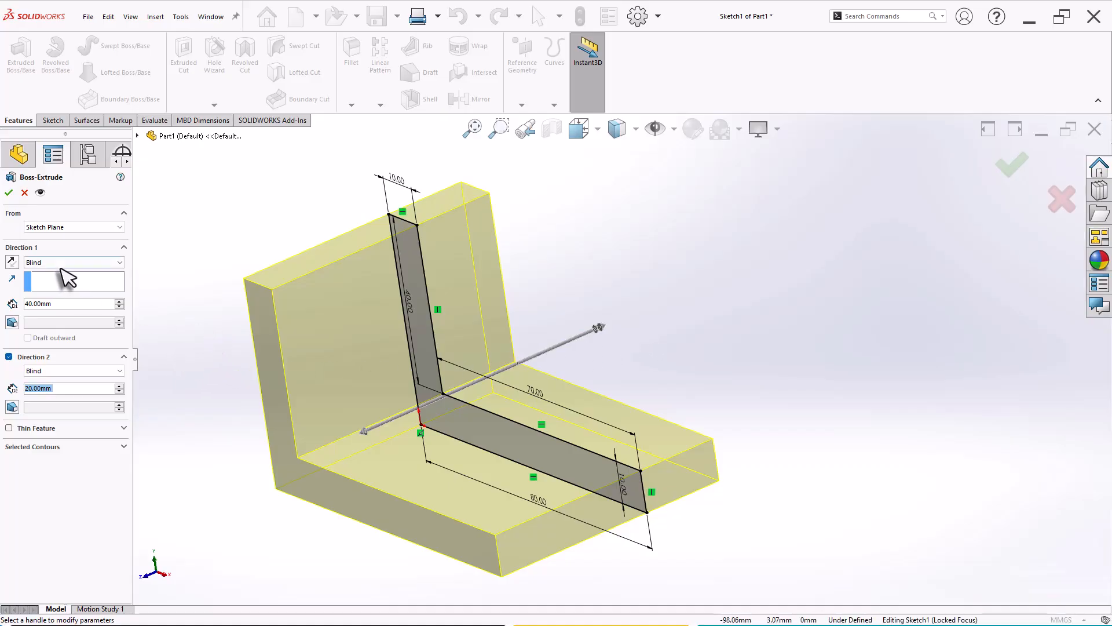
# - Disable Direction 2, set Direction 1 to Mid Plane with a 40 mm depth, and finish the L-shaped extrusion
pyautogui.click(9, 356)
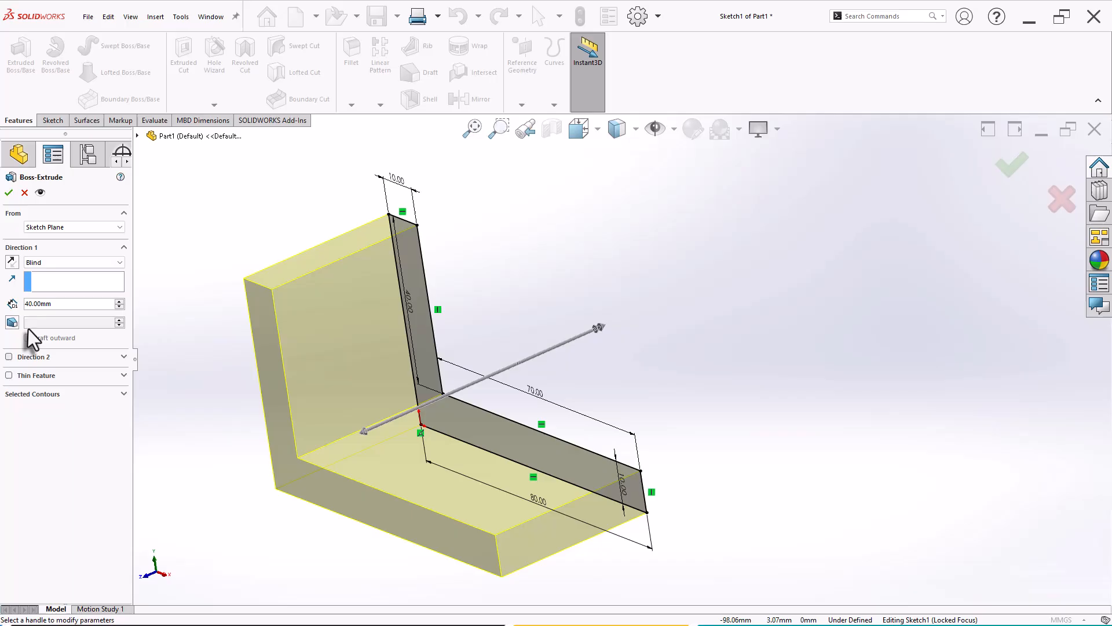
pyautogui.click(53, 262)
pyautogui.click(53, 312)
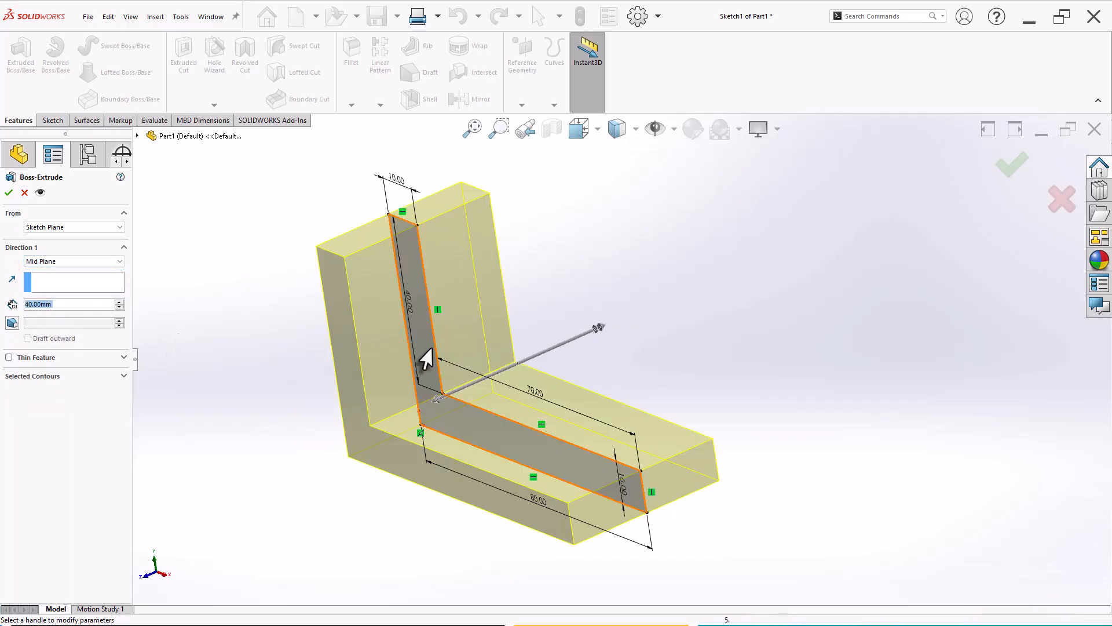
pyautogui.moveTo(598, 311); pyautogui.dragTo(615, 302, button='middle')
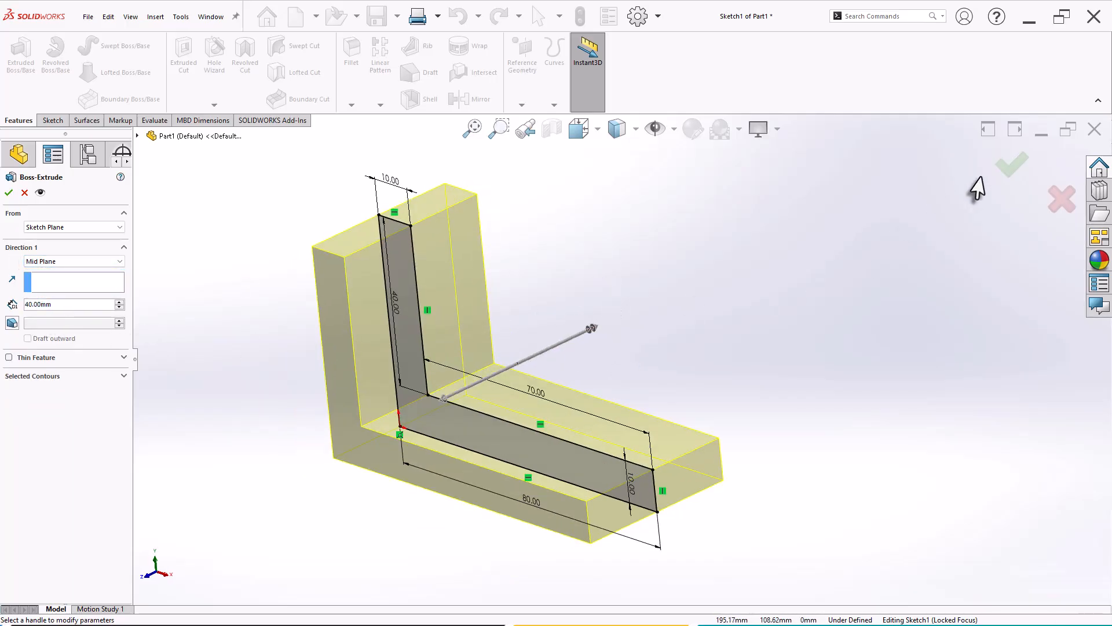
pyautogui.click(1008, 167)
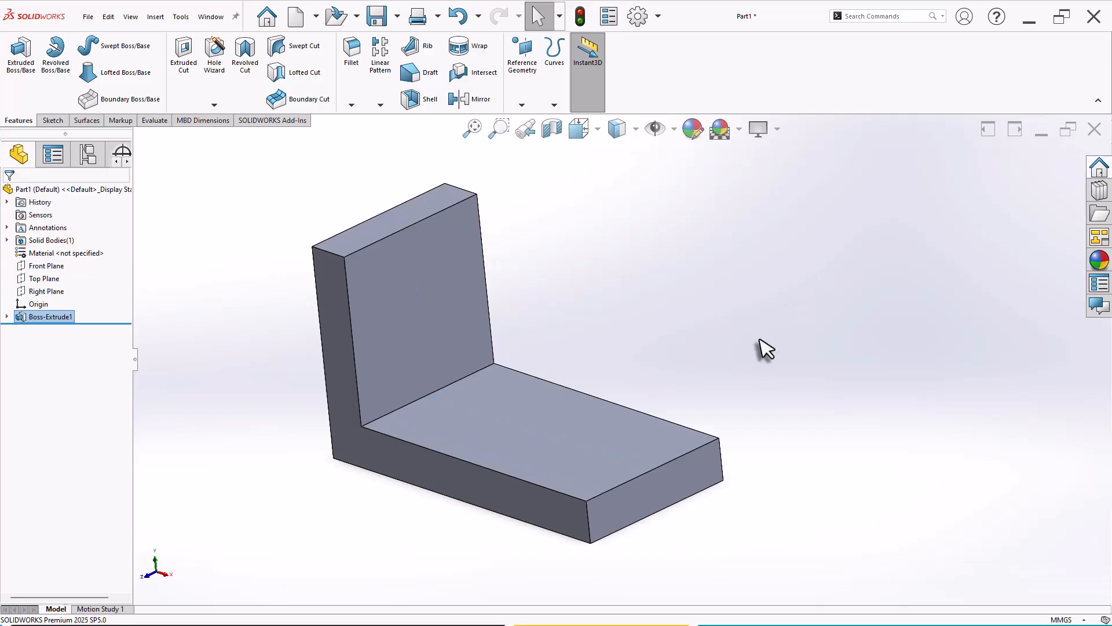
pyautogui.moveTo(765, 347)
pyautogui.mouseDown(button='middle')
pyautogui.moveTo(738, 372)
pyautogui.moveTo(742, 356)
pyautogui.moveTo(723, 350)
pyautogui.moveTo(752, 352)
pyautogui.moveTo(733, 354)
pyautogui.mouseUp(button='middle')
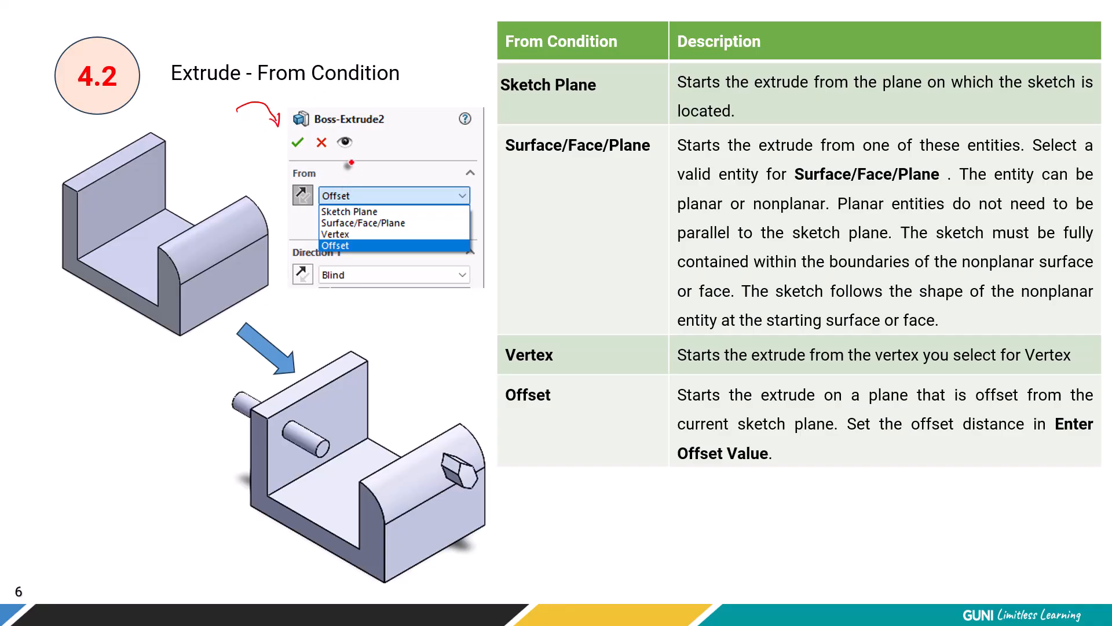
pyautogui.moveTo(319, 169)
pyautogui.mouseDown()
pyautogui.moveTo(288, 181)
pyautogui.moveTo(322, 166)
pyautogui.mouseUp()
pyautogui.moveTo(507, 100); pyautogui.dragTo(591, 96)
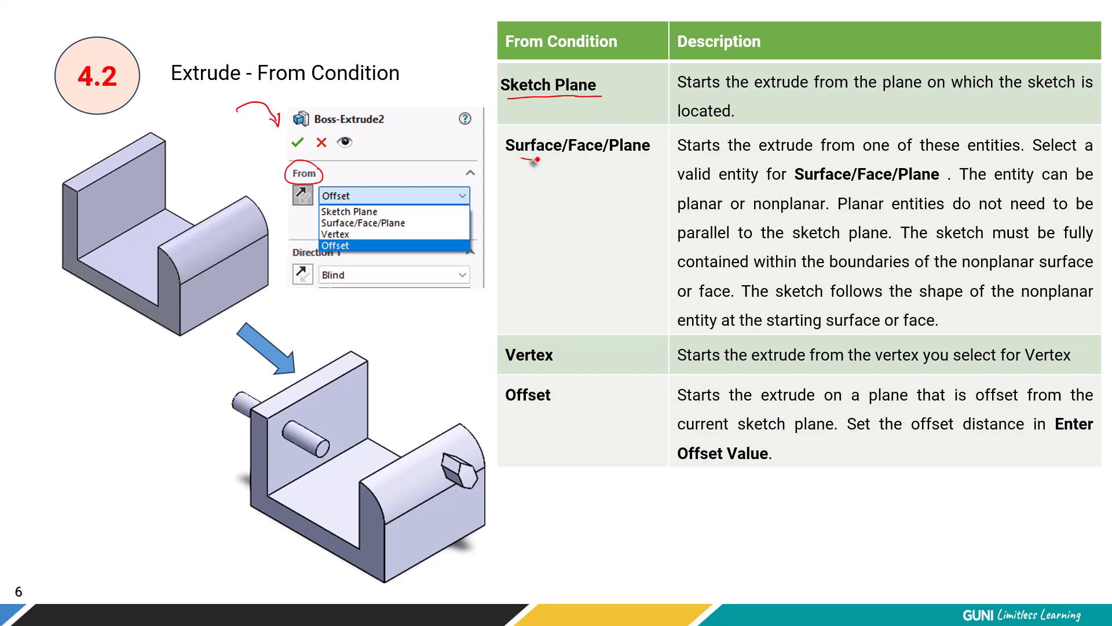
pyautogui.moveTo(537, 160); pyautogui.dragTo(642, 155)
pyautogui.moveTo(507, 367); pyautogui.dragTo(550, 365)
pyautogui.moveTo(517, 409); pyautogui.dragTo(552, 406)
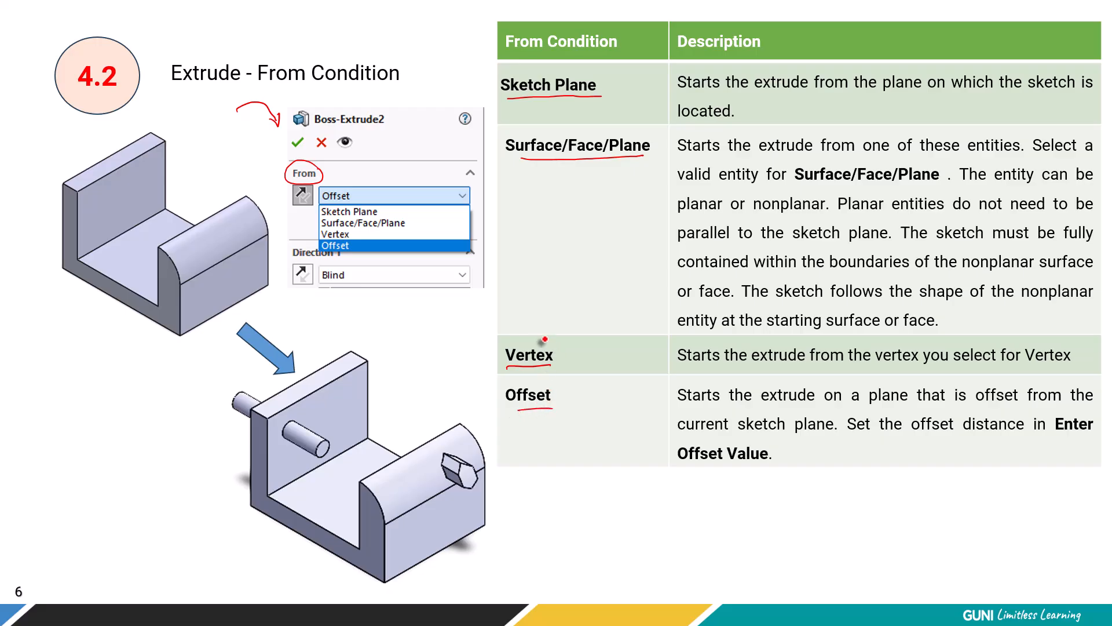
pyautogui.moveTo(385, 370); pyautogui.dragTo(361, 403)
pyautogui.moveTo(157, 359); pyautogui.dragTo(186, 350)
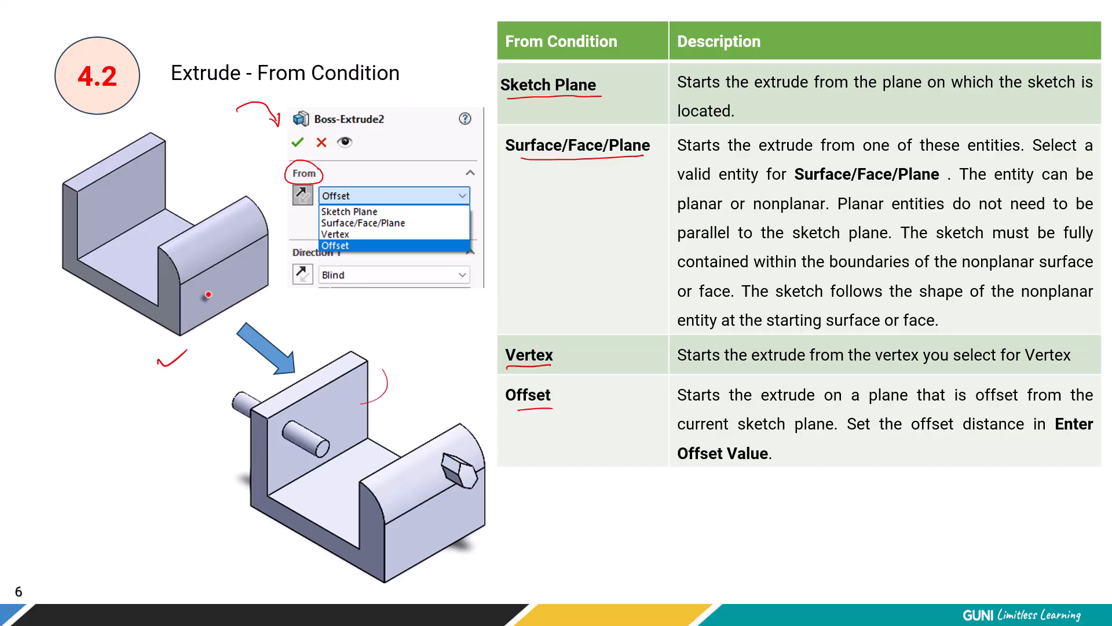
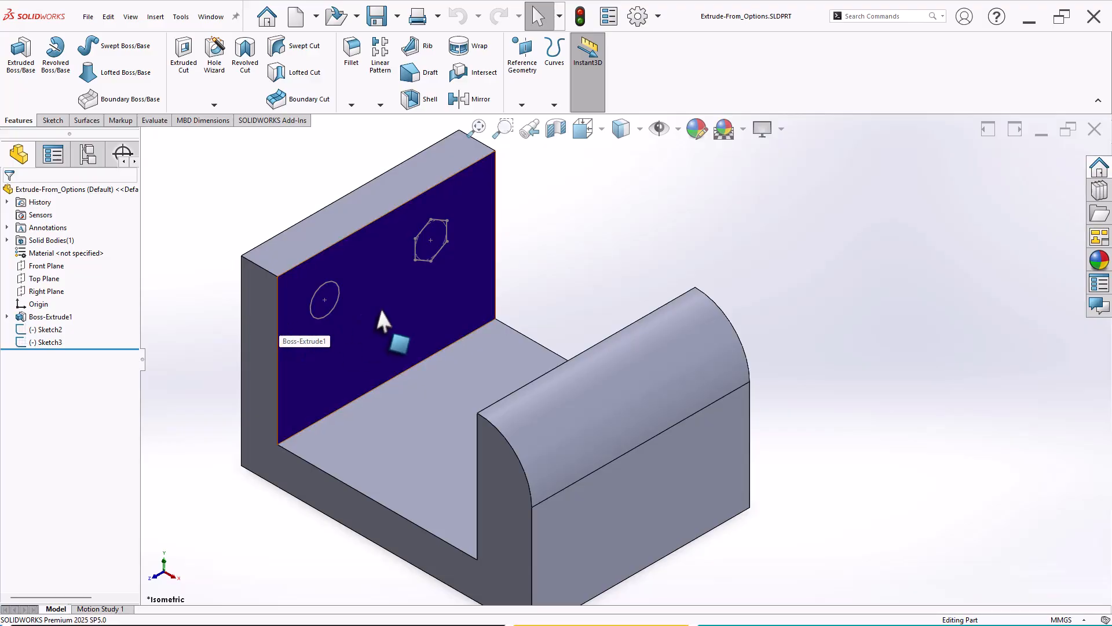
# - Start an Extruded Boss/Base from the hexagon sketch on the tall wall's inner face, keeping the Blind end condition
pyautogui.moveTo(422, 323); pyautogui.dragTo(405, 290, button='middle')
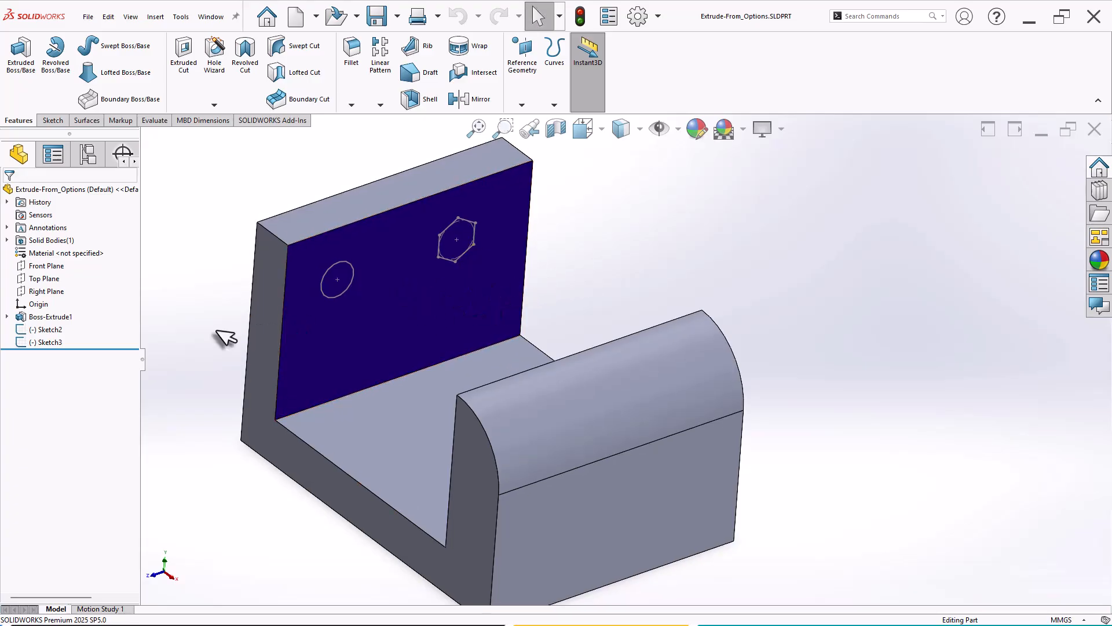
pyautogui.click(50, 343)
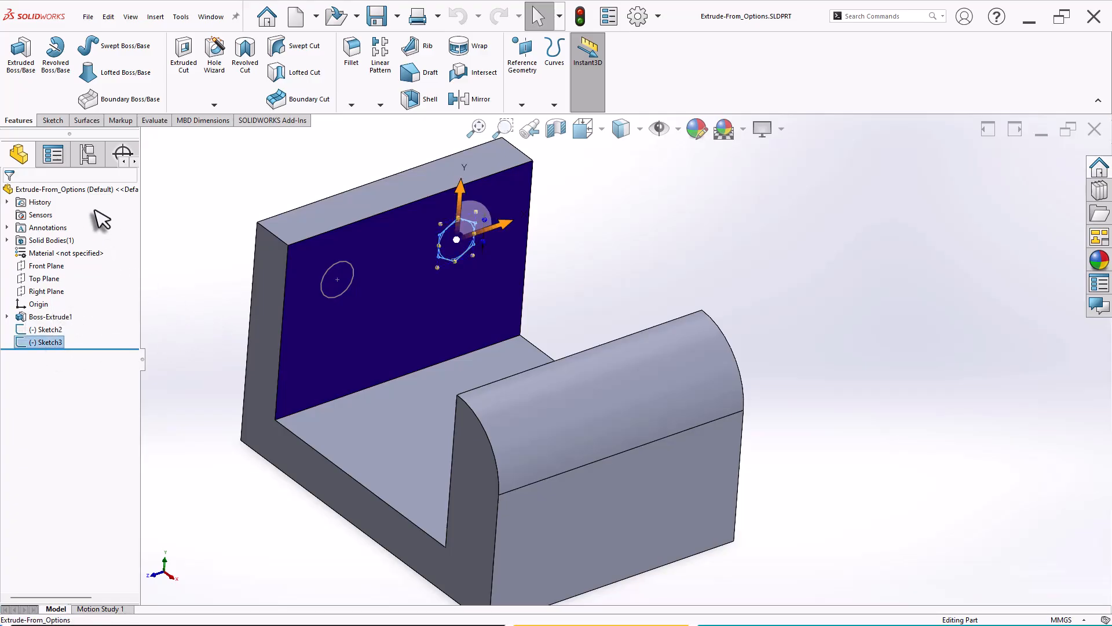
pyautogui.click(20, 71)
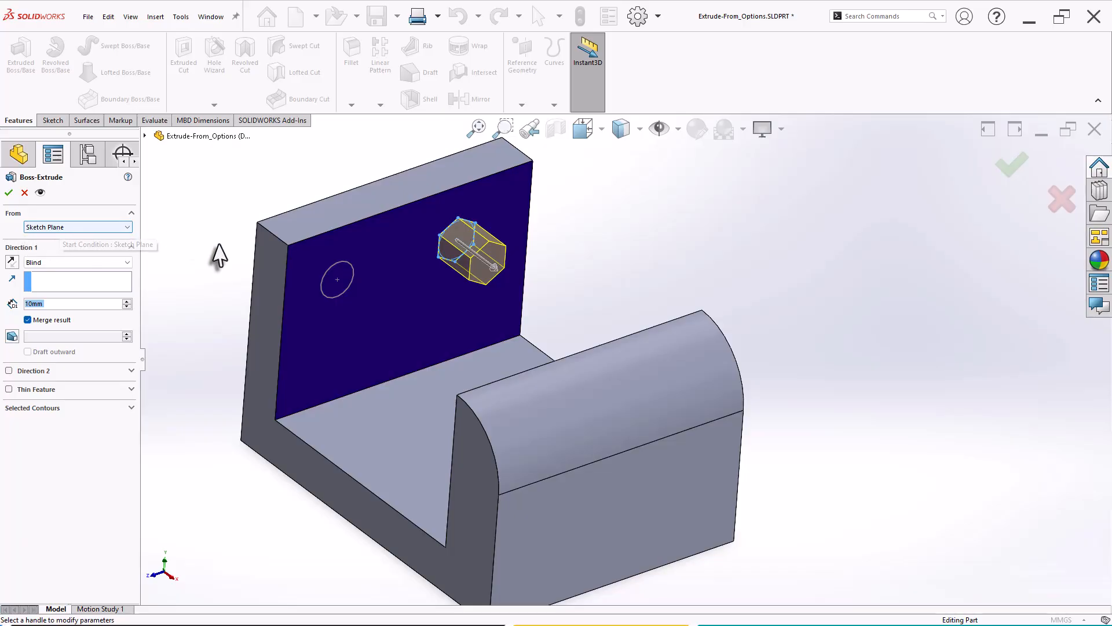
pyautogui.moveTo(214, 246)
pyautogui.mouseDown(button='middle')
pyautogui.moveTo(256, 228)
pyautogui.moveTo(223, 258)
pyautogui.mouseUp(button='middle')
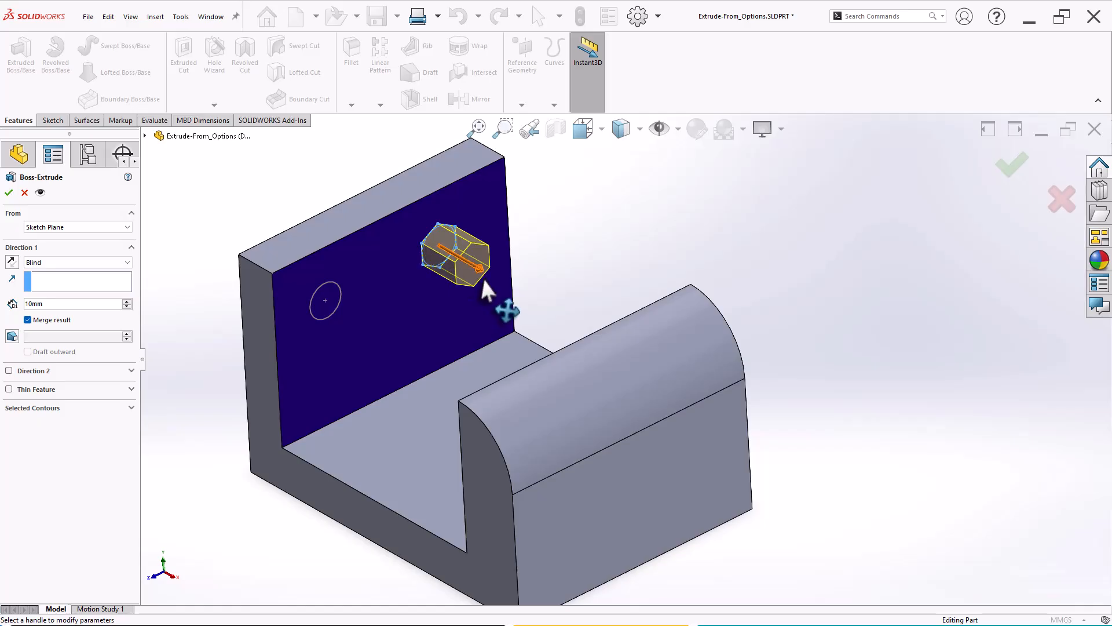
pyautogui.click(44, 264)
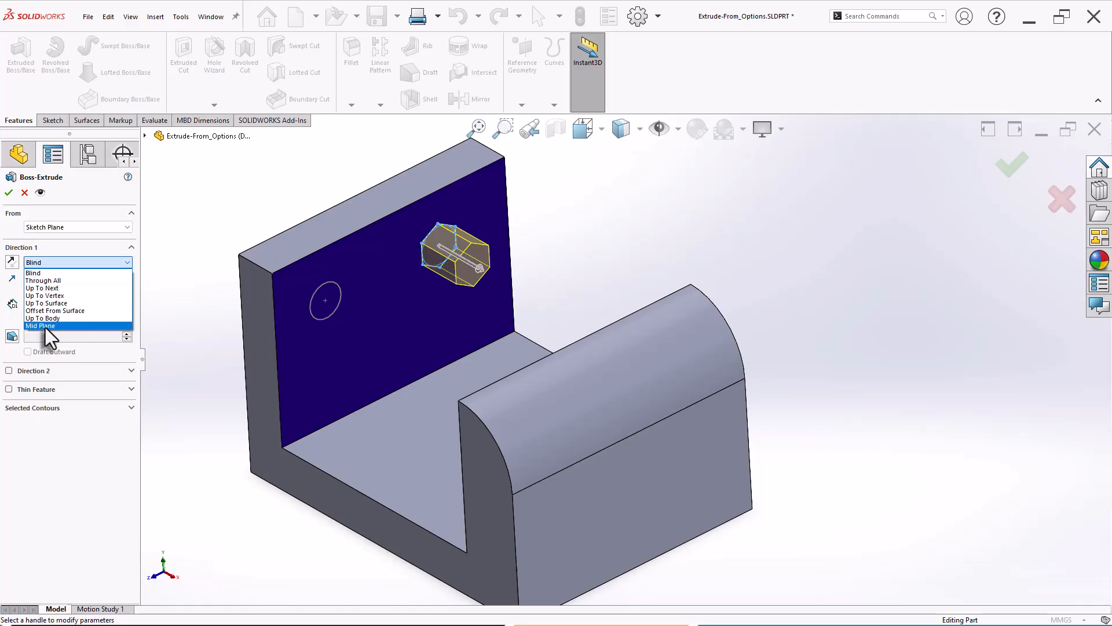
pyautogui.click(180, 259)
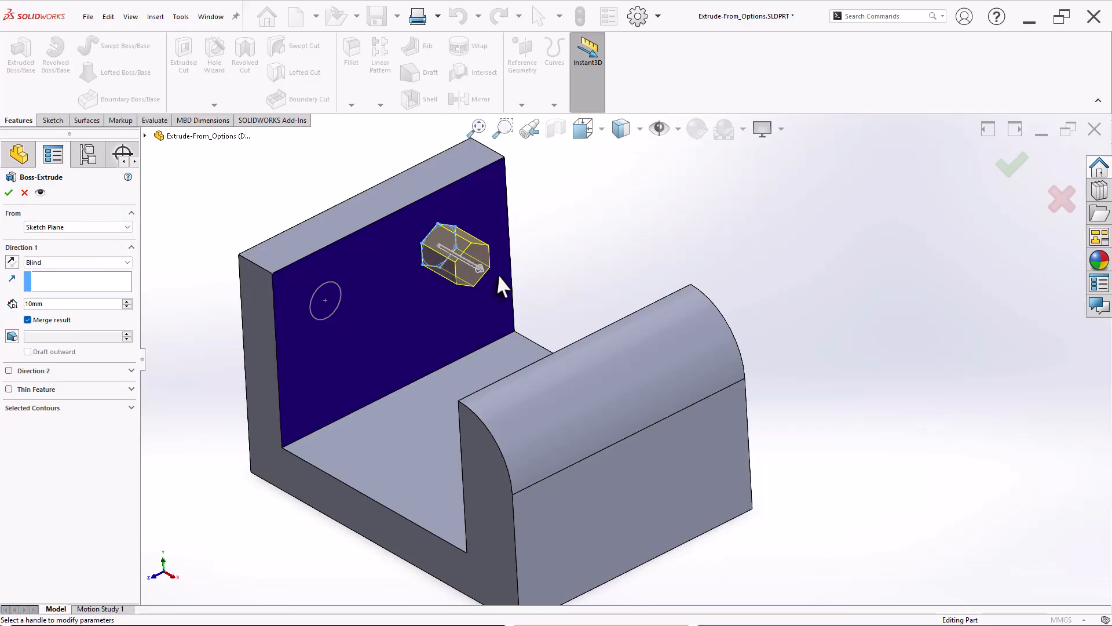
# - Set the hexagon extrusion's start condition to Surface/Face/Plane, using the curved face of the shorter wall
pyautogui.click(71, 227)
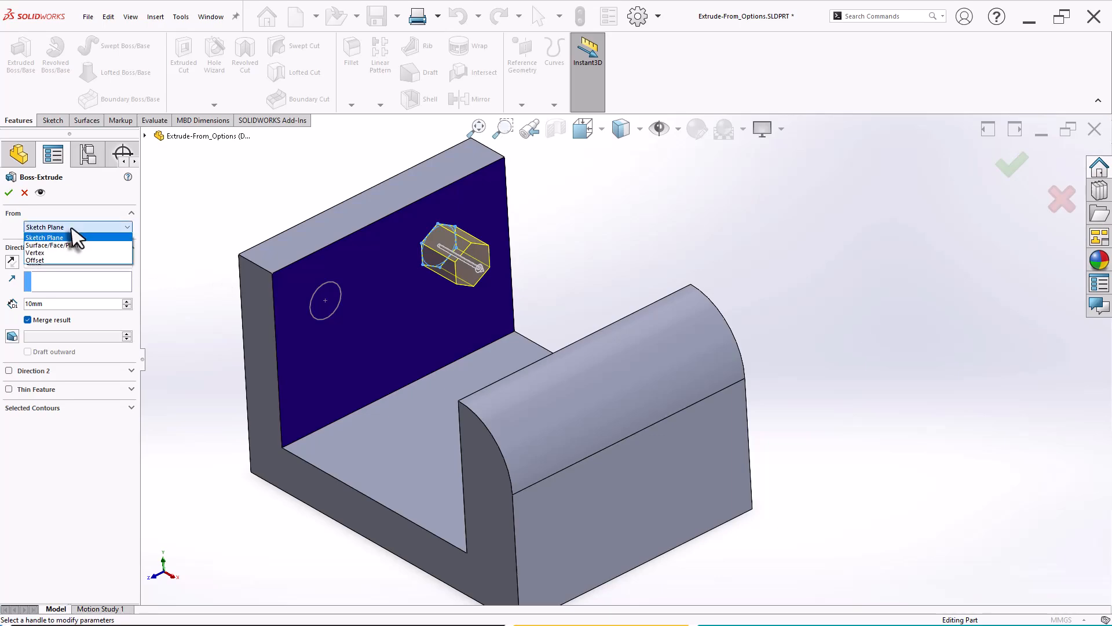
pyautogui.click(40, 246)
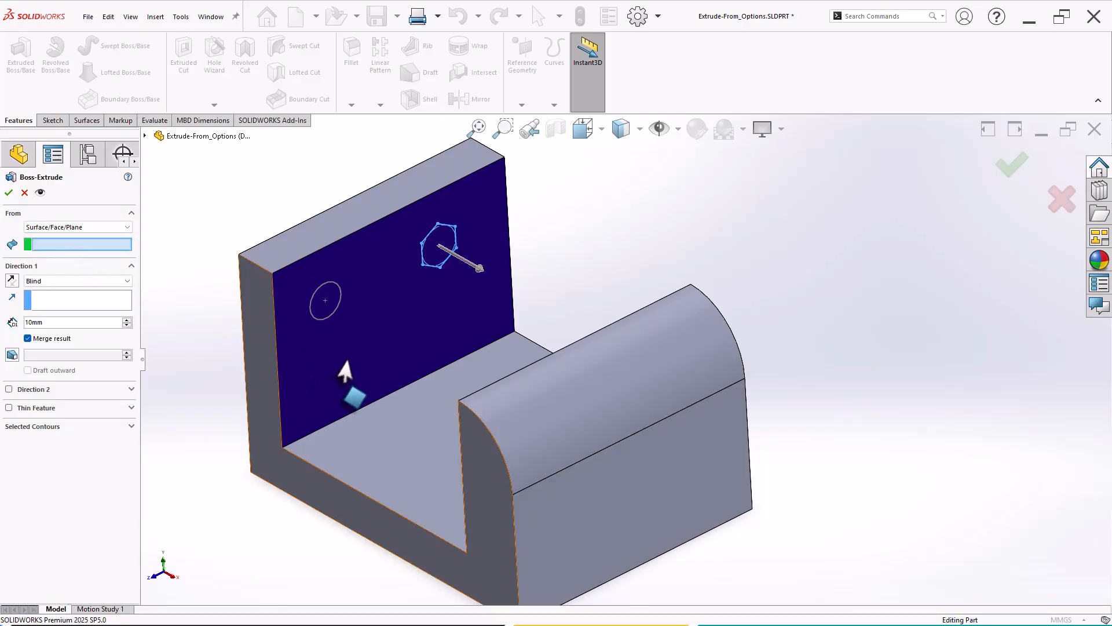
pyautogui.scroll(-2, 639, 455)
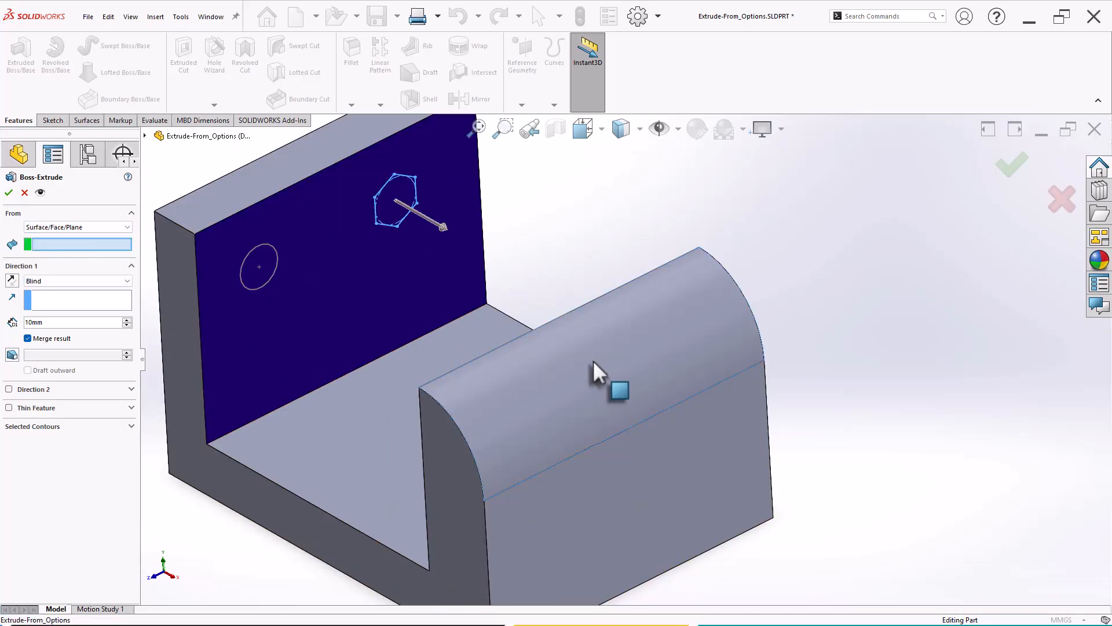
pyautogui.click(593, 360)
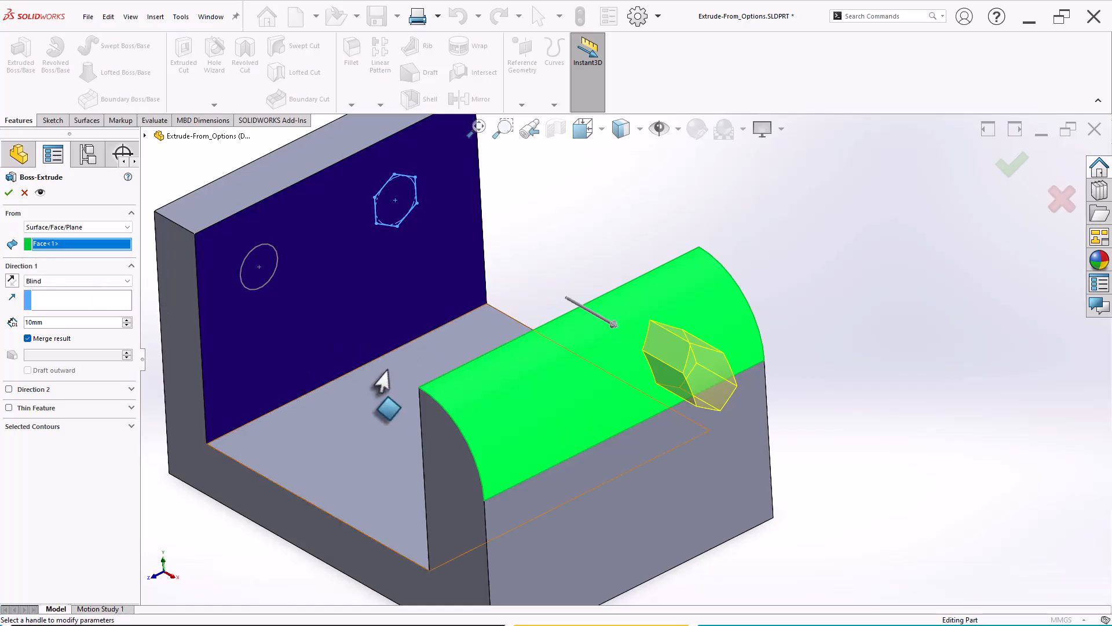
# - Set the hexagon extrusion's blind depth to 20 mm and finish the boss
pyautogui.scroll(2, 579, 400)
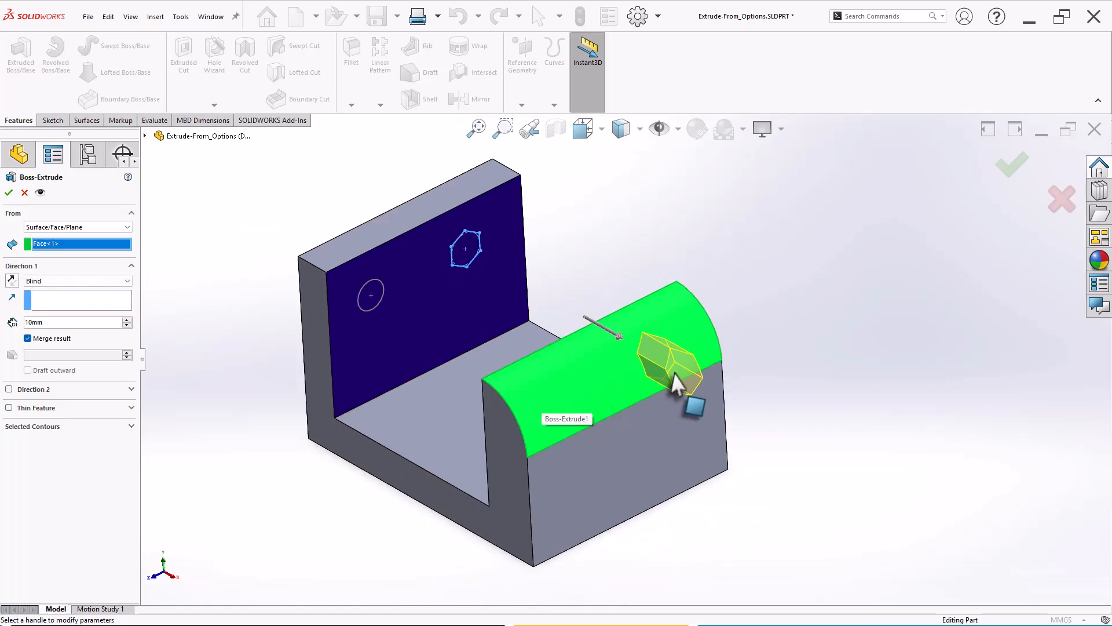
pyautogui.moveTo(803, 355); pyautogui.dragTo(782, 302, button='middle')
pyautogui.scroll(-2, 805, 332)
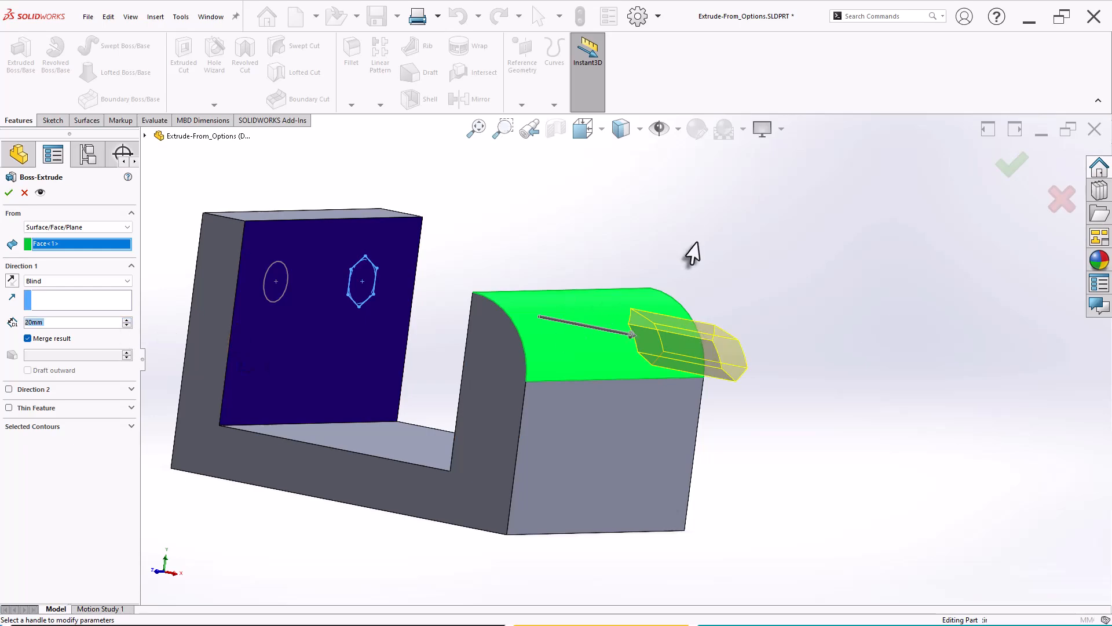
pyautogui.moveTo(690, 251); pyautogui.dragTo(723, 260, button='middle')
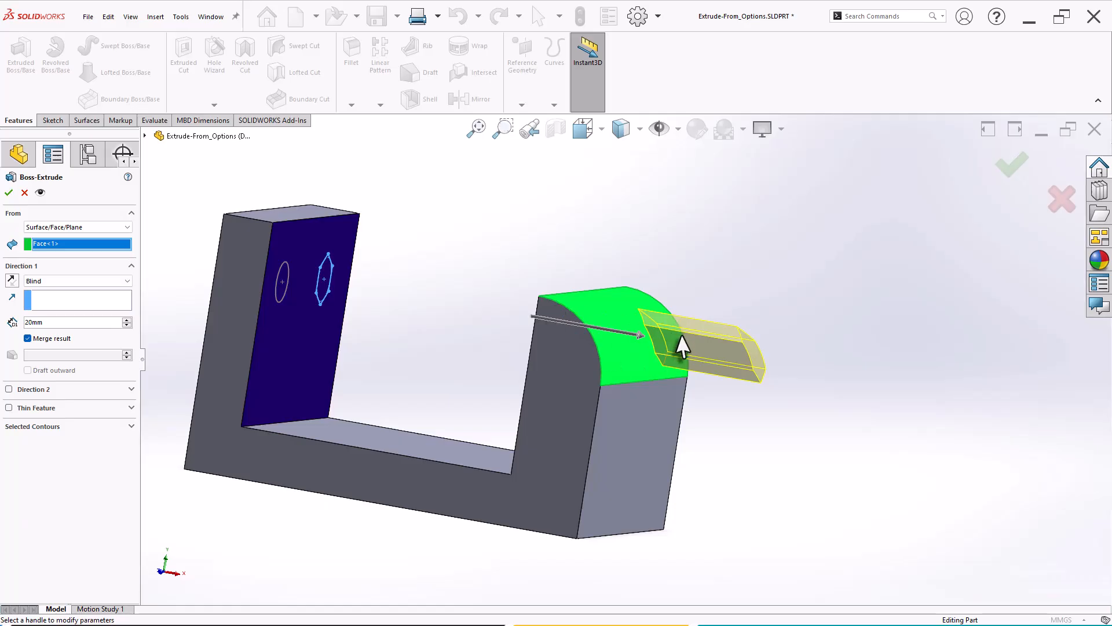
pyautogui.scroll(1, 687, 307)
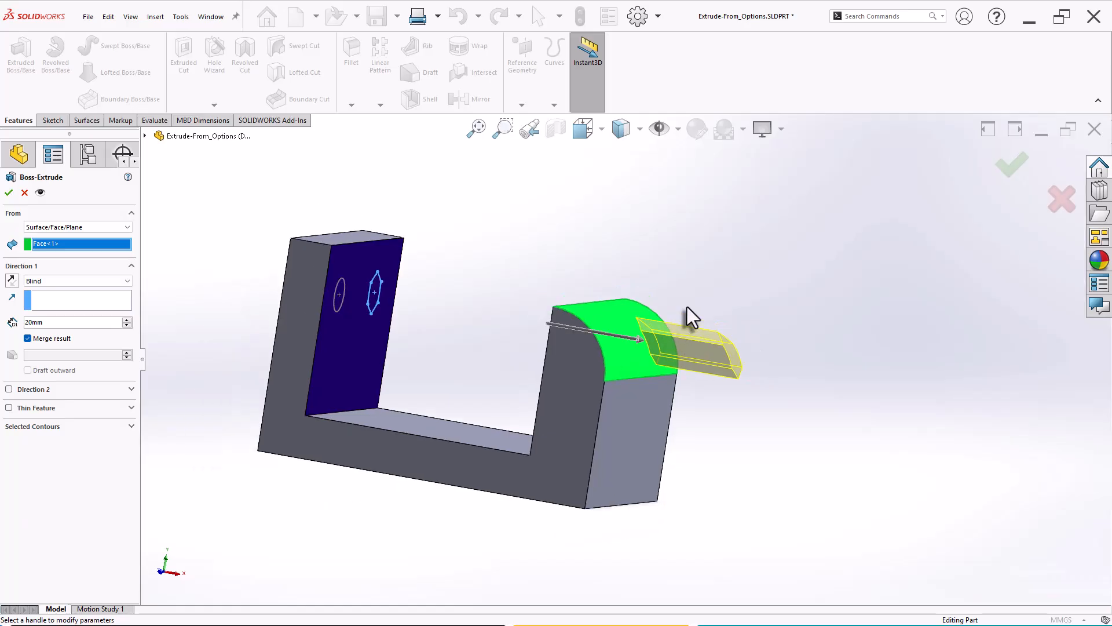
pyautogui.moveTo(711, 297); pyautogui.dragTo(672, 313, button='middle')
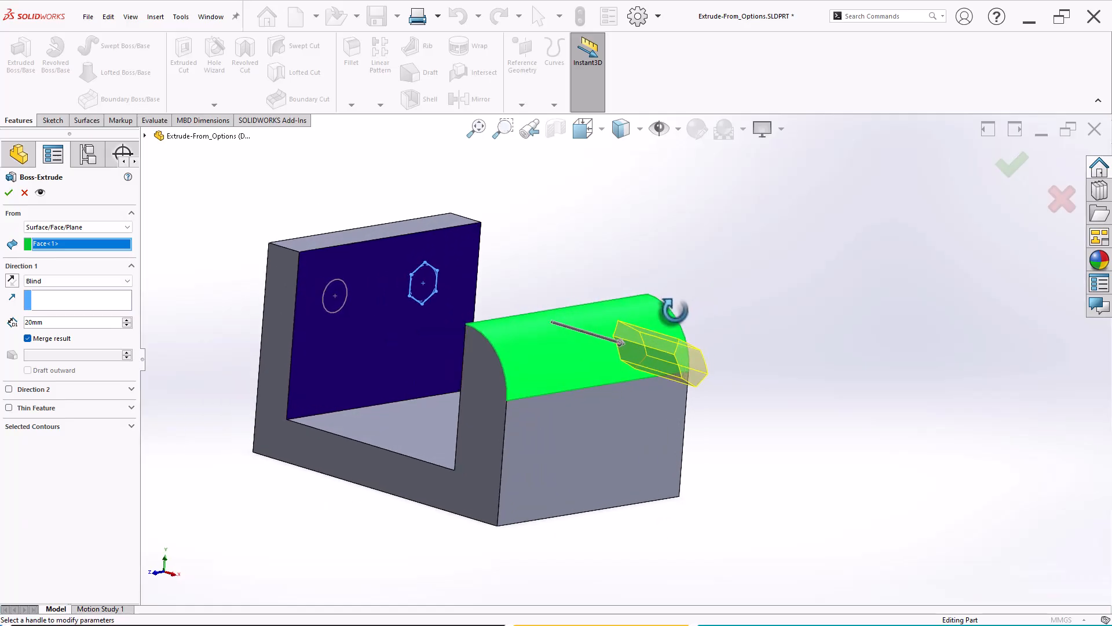
pyautogui.click(9, 192)
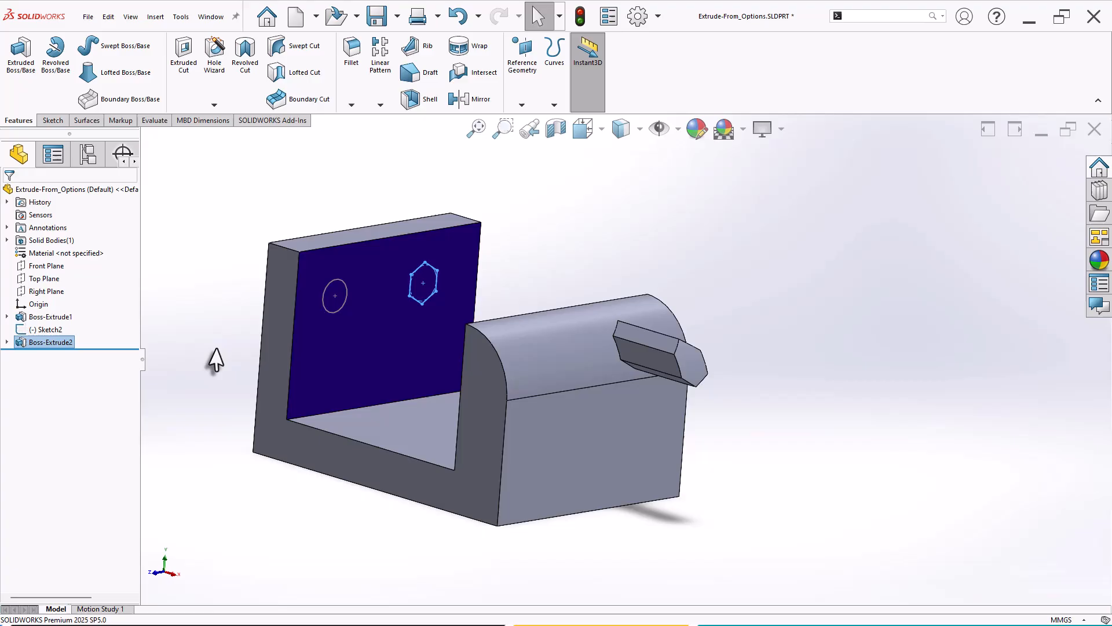
# - Start an Extruded Boss/Base from the circle sketch on the tall wall's inner face
pyautogui.moveTo(560, 268); pyautogui.dragTo(560, 283, button='middle')
pyautogui.click(561, 282)
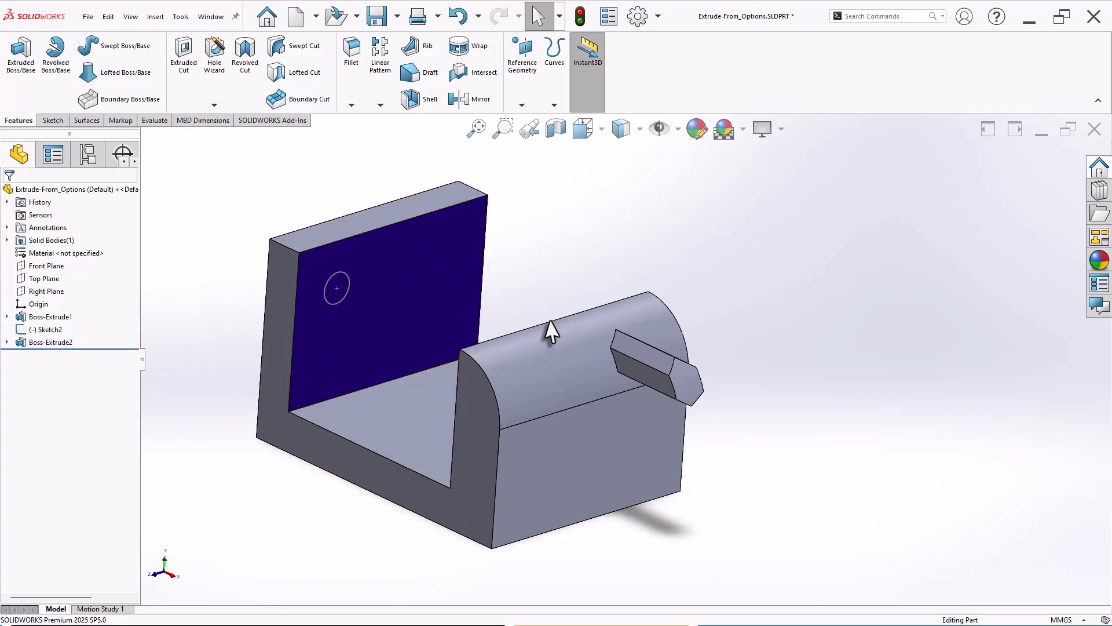
pyautogui.scroll(-2, 643, 318)
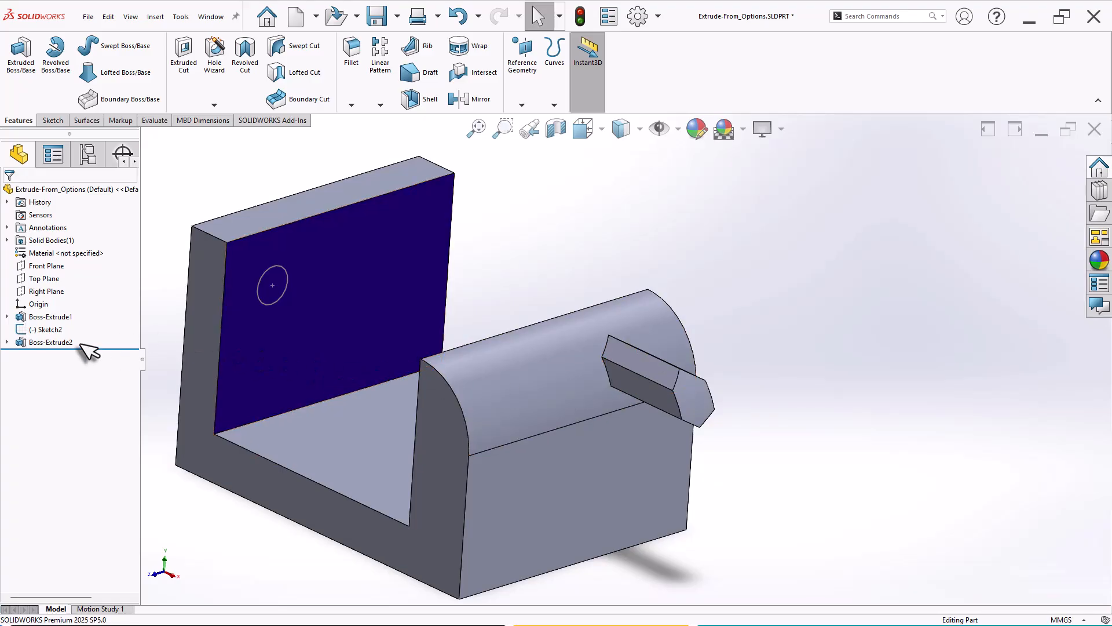
pyautogui.click(50, 330)
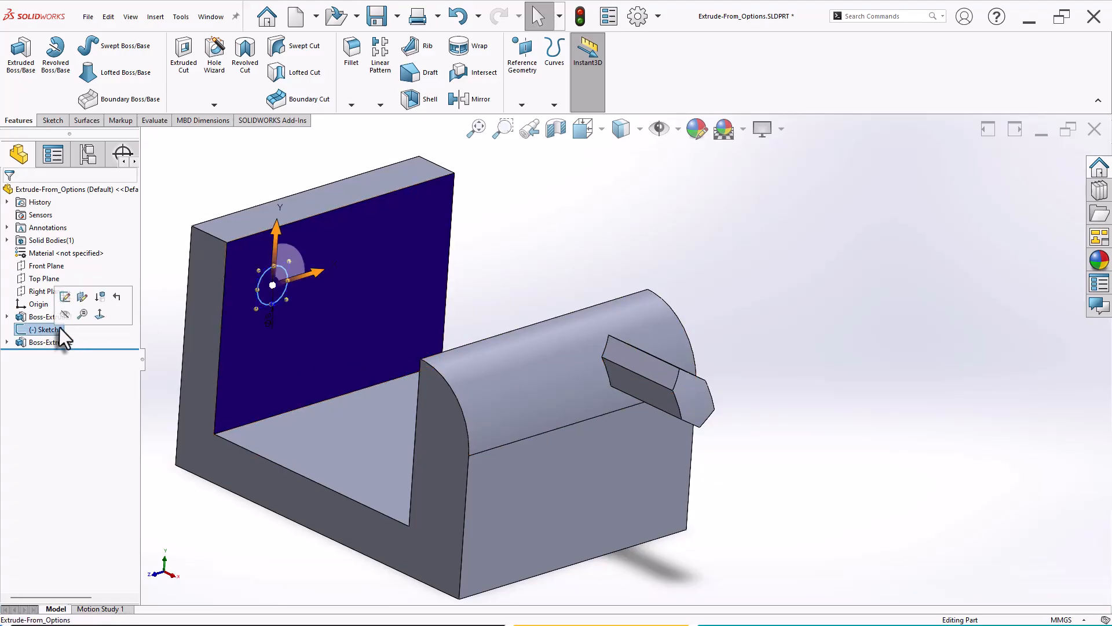
pyautogui.press('s')
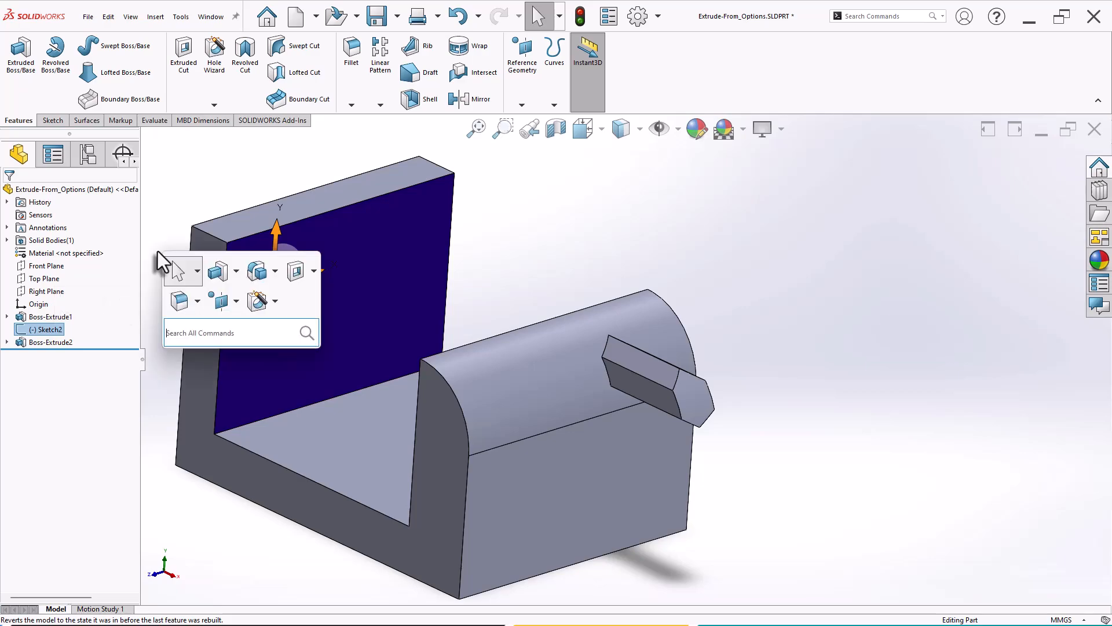
pyautogui.click(222, 273)
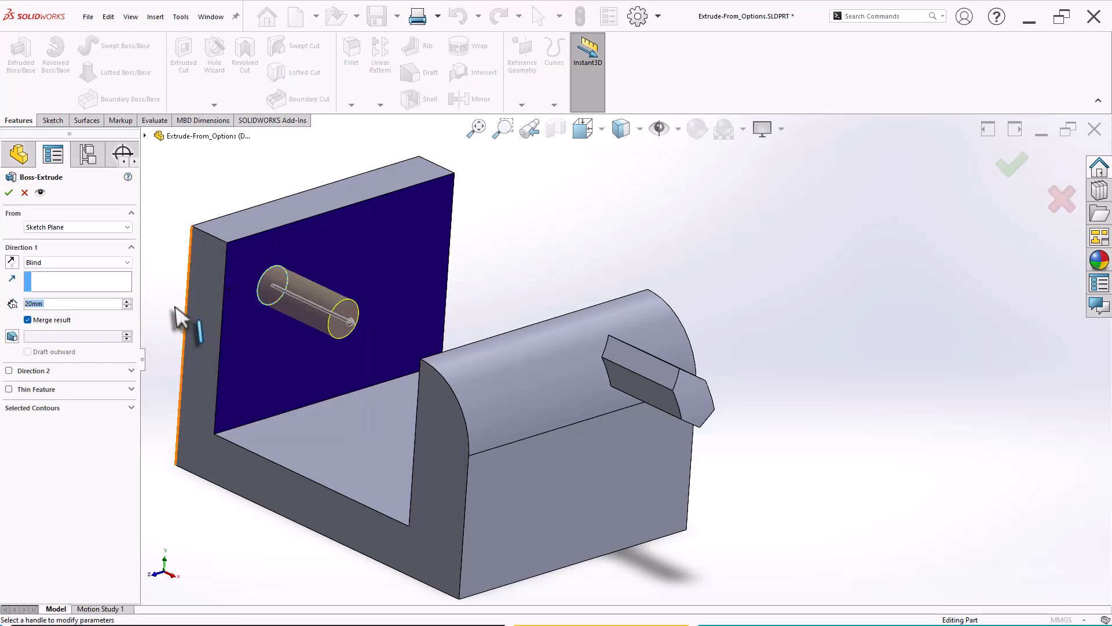
# - Set the circle extrusion's start condition to Vertex, using the shorter wall's upper corner vertex, and finish the 20 mm blind boss
pyautogui.click(67, 227)
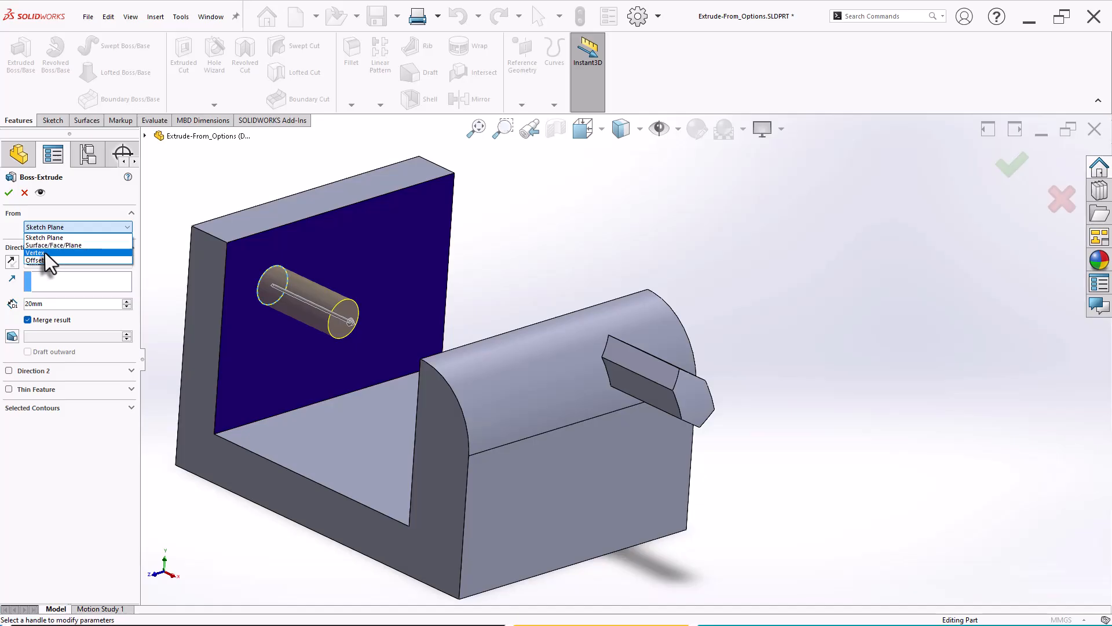
pyautogui.click(44, 253)
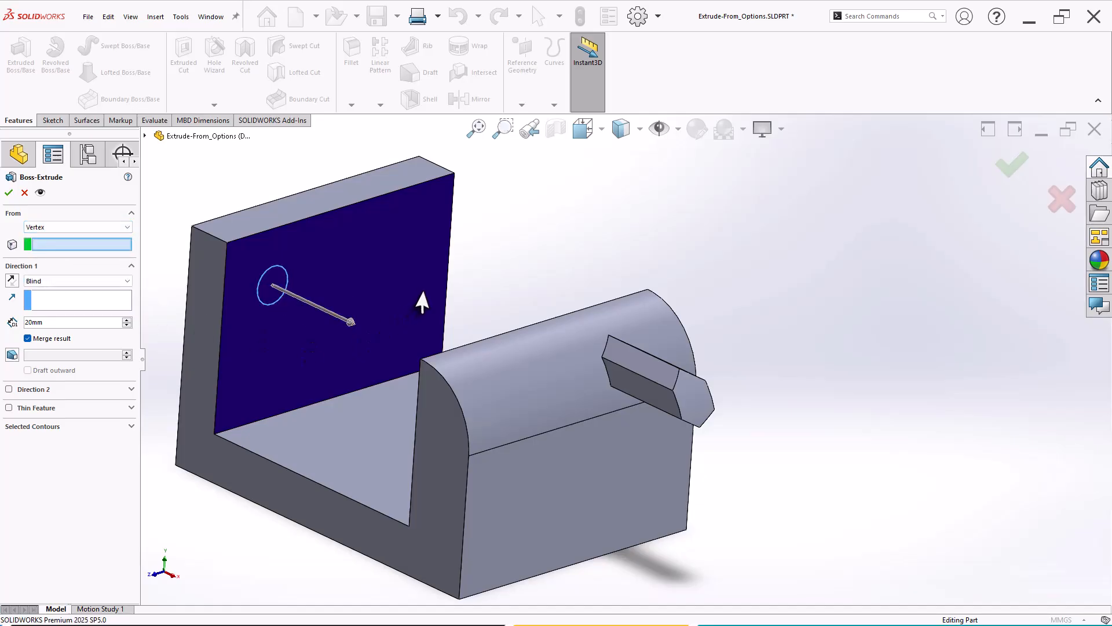
pyautogui.moveTo(422, 298); pyautogui.dragTo(449, 292, button='middle')
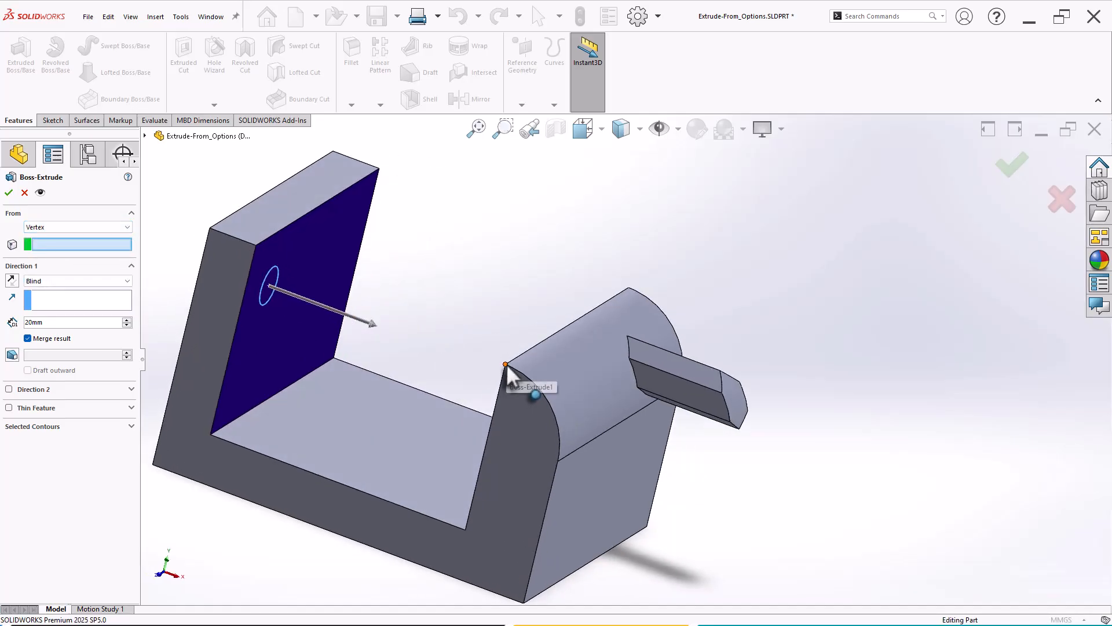
pyautogui.click(506, 364)
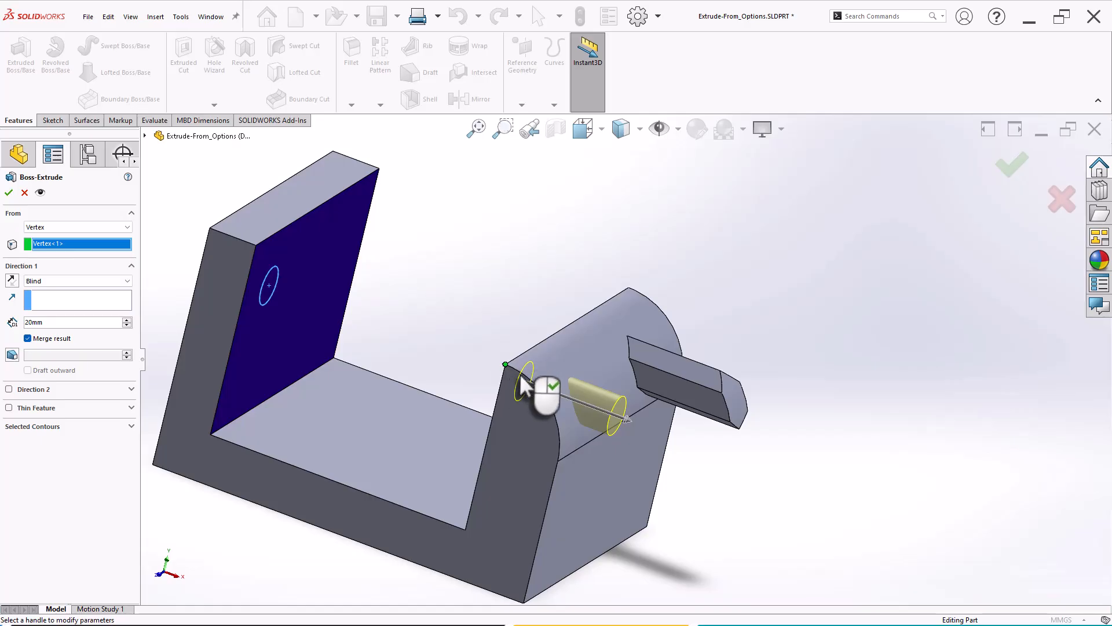
pyautogui.moveTo(553, 369); pyautogui.dragTo(530, 382, button='middle')
pyautogui.scroll(-3, 594, 407)
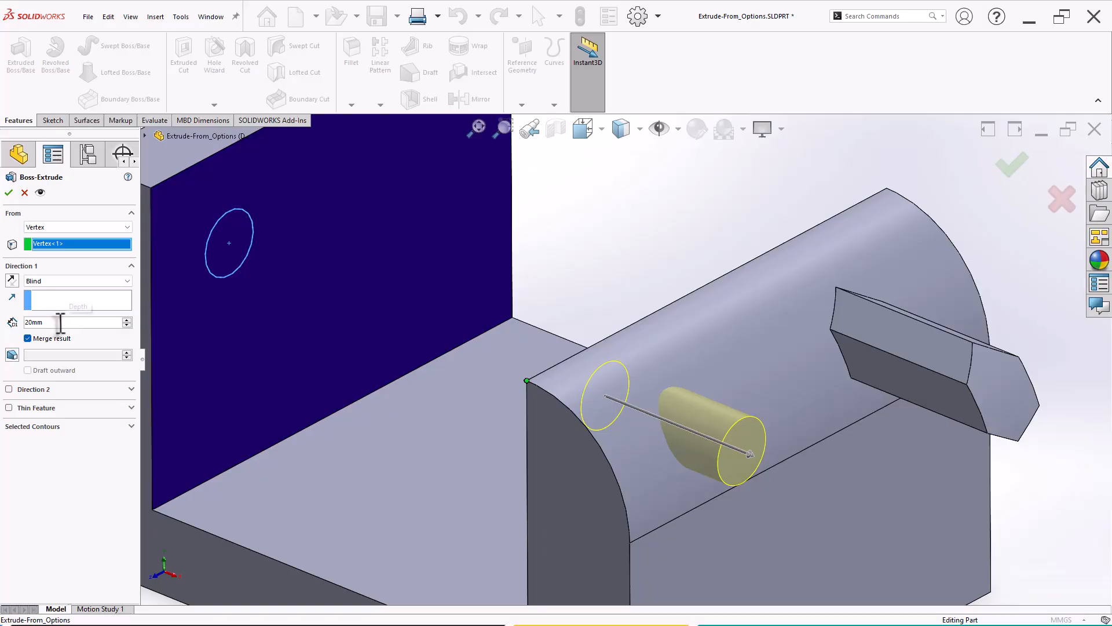
pyautogui.scroll(2, 233, 320)
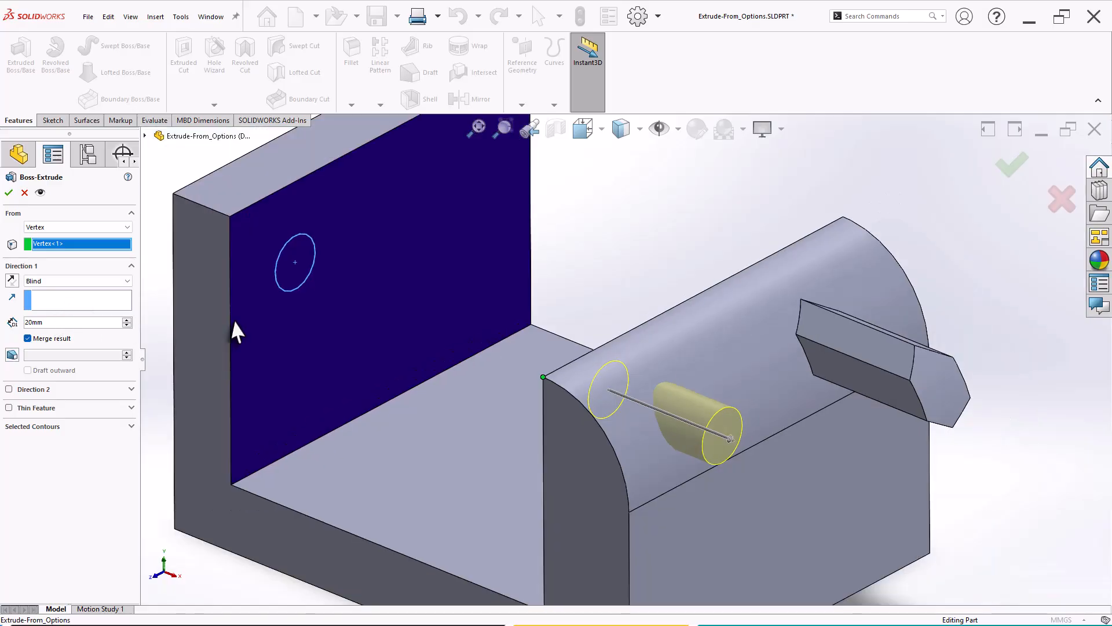
pyautogui.click(9, 192)
pyautogui.click(185, 378)
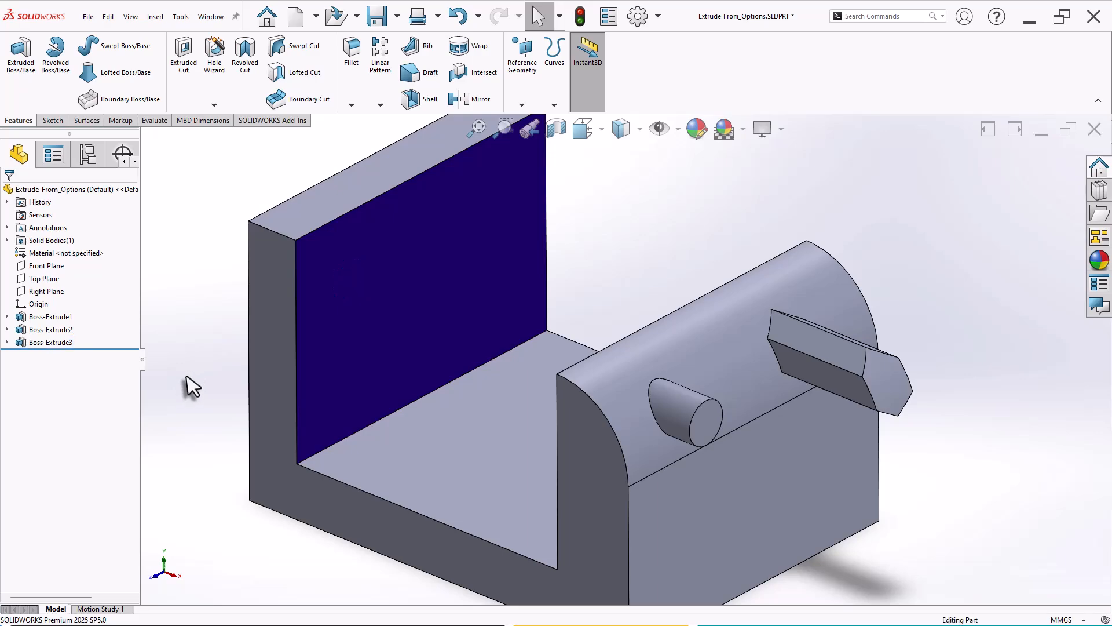
pyautogui.scroll(1, 429, 388)
pyautogui.scroll(-1, 826, 289)
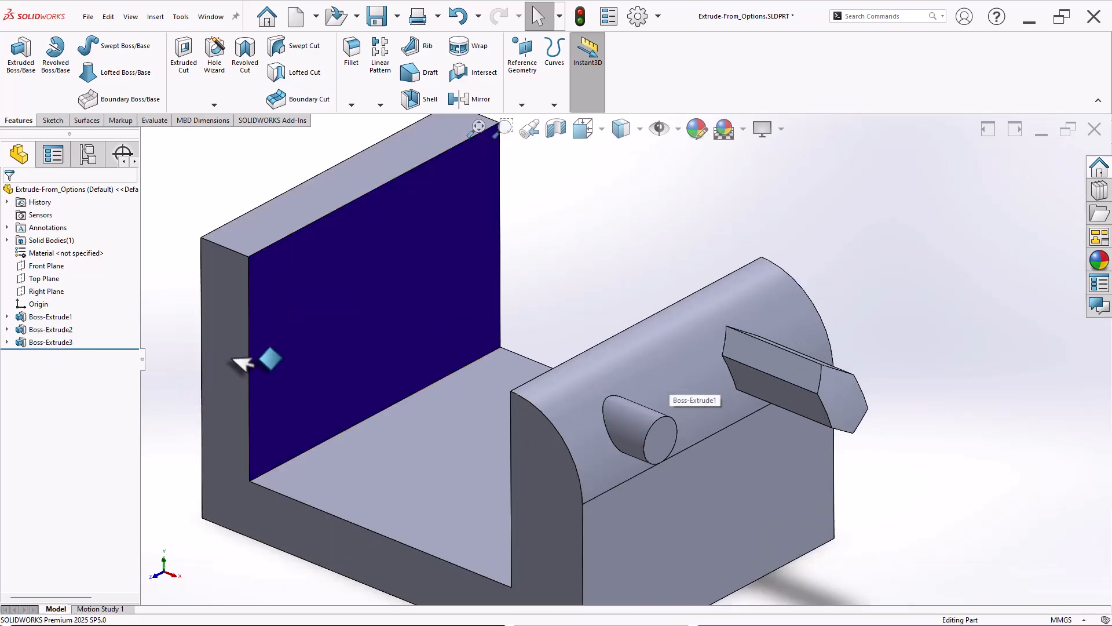
# - Edit the circular boss to start from an Offset of 10 mm from its sketch plane
pyautogui.click(57, 348)
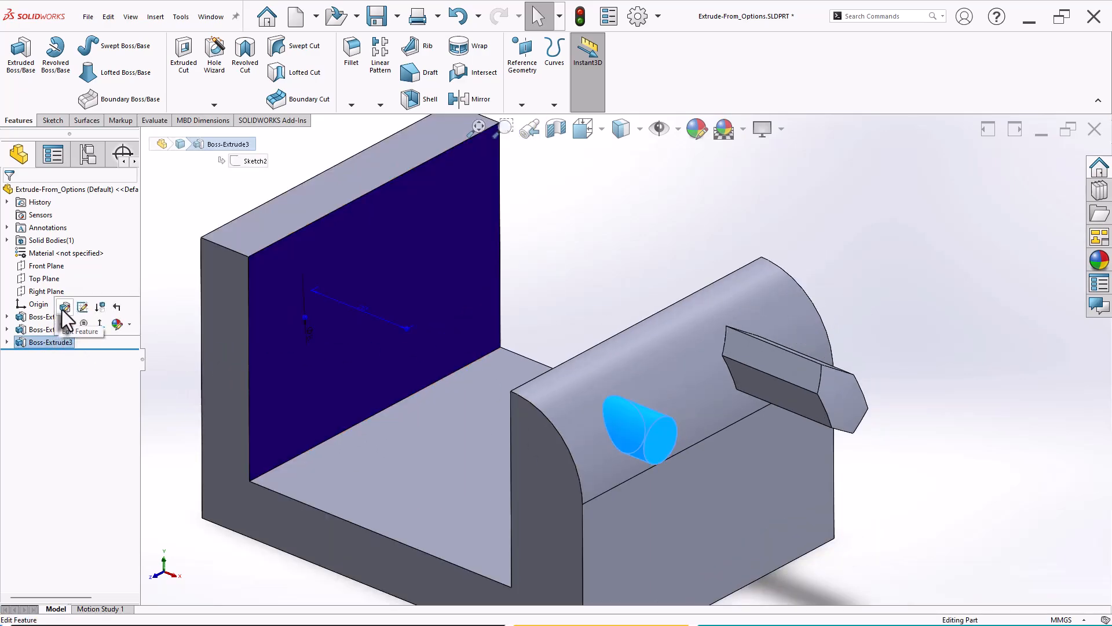
pyautogui.click(61, 309)
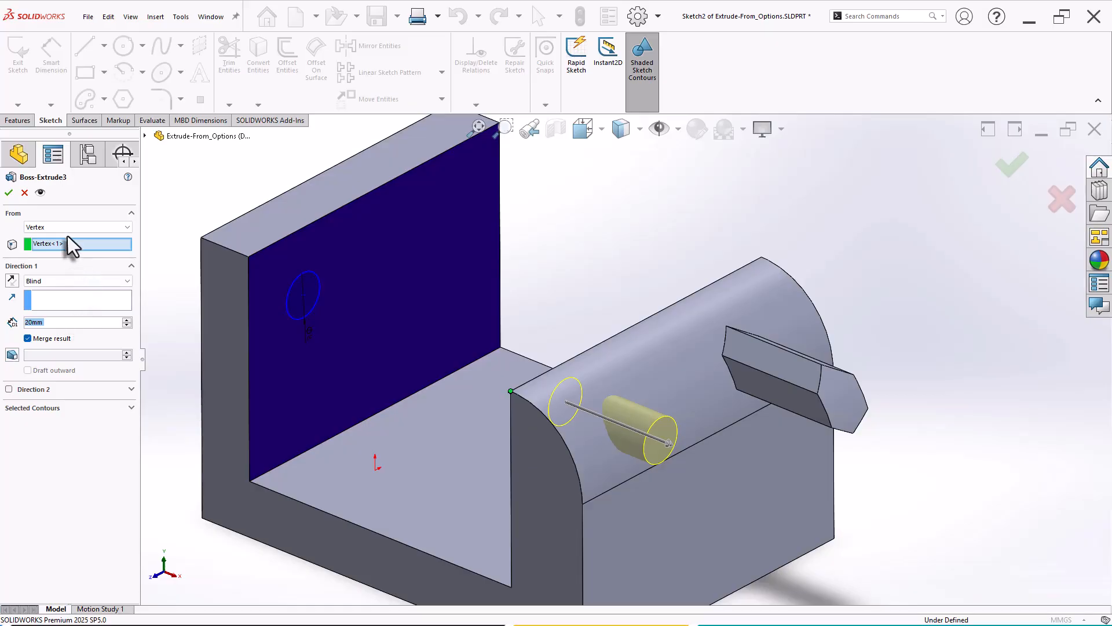
pyautogui.click(66, 228)
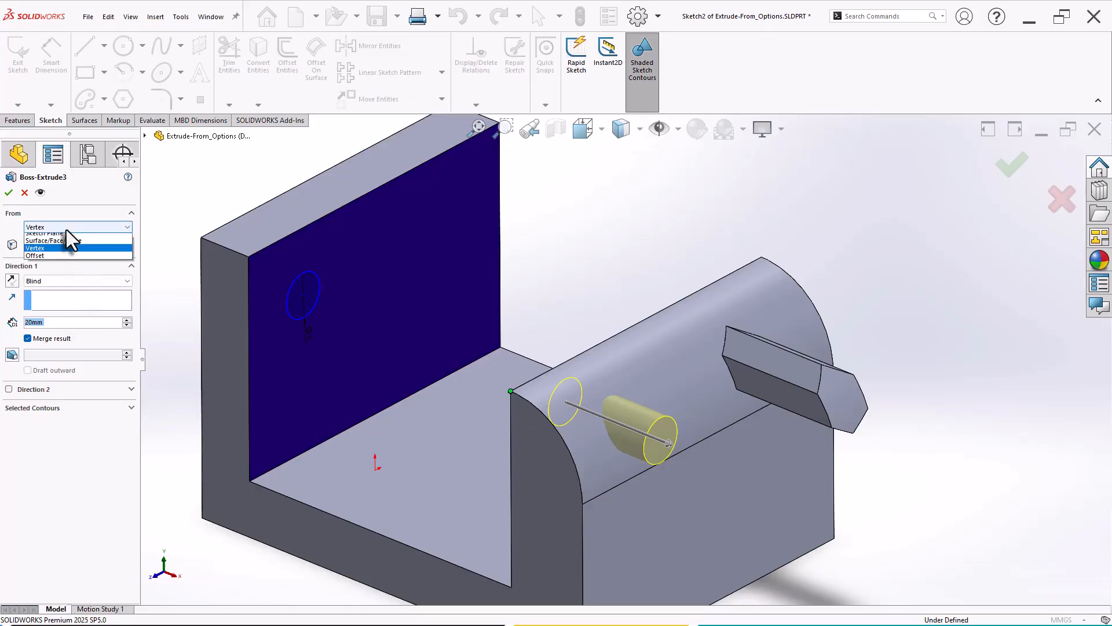
pyautogui.click(50, 259)
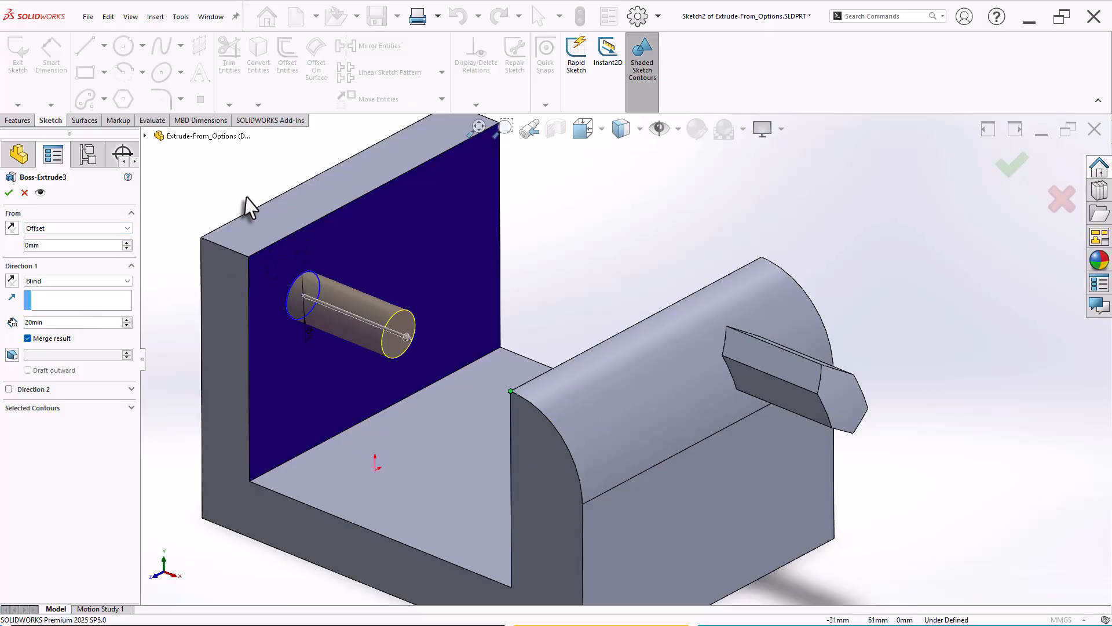
pyautogui.moveTo(403, 254); pyautogui.dragTo(419, 232, button='middle')
pyautogui.scroll(-2, 381, 237)
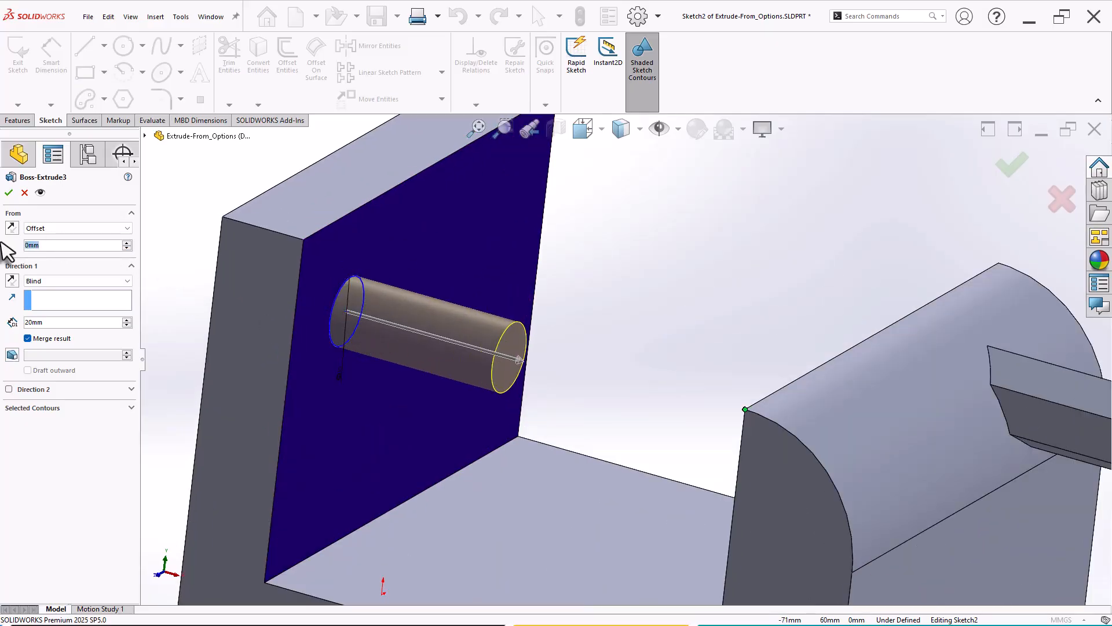
pyautogui.write('10')
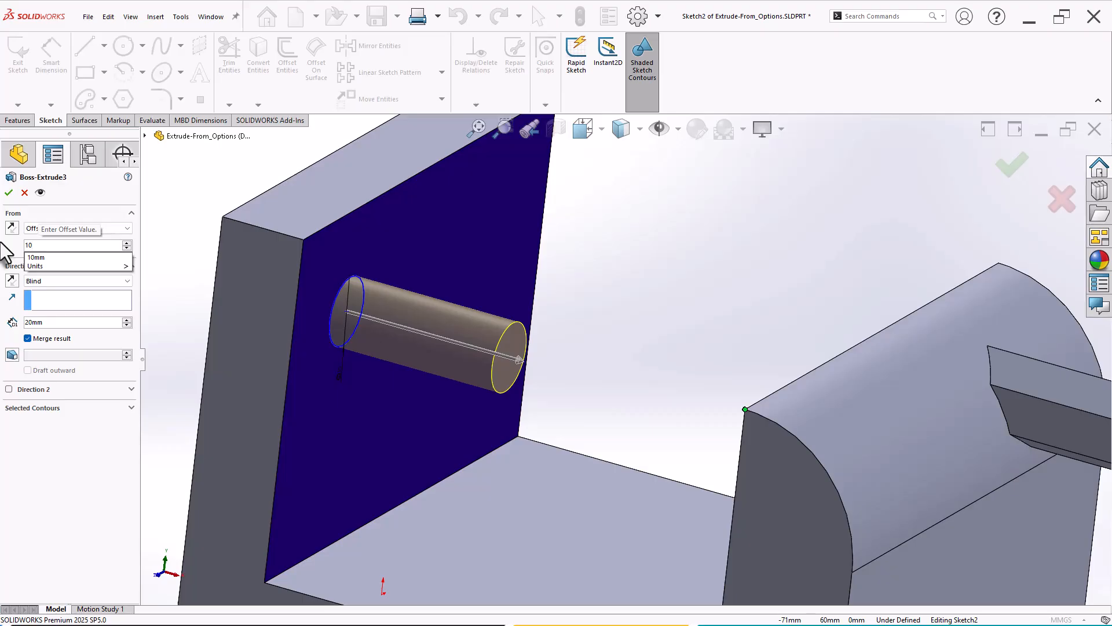
pyautogui.press('Return')
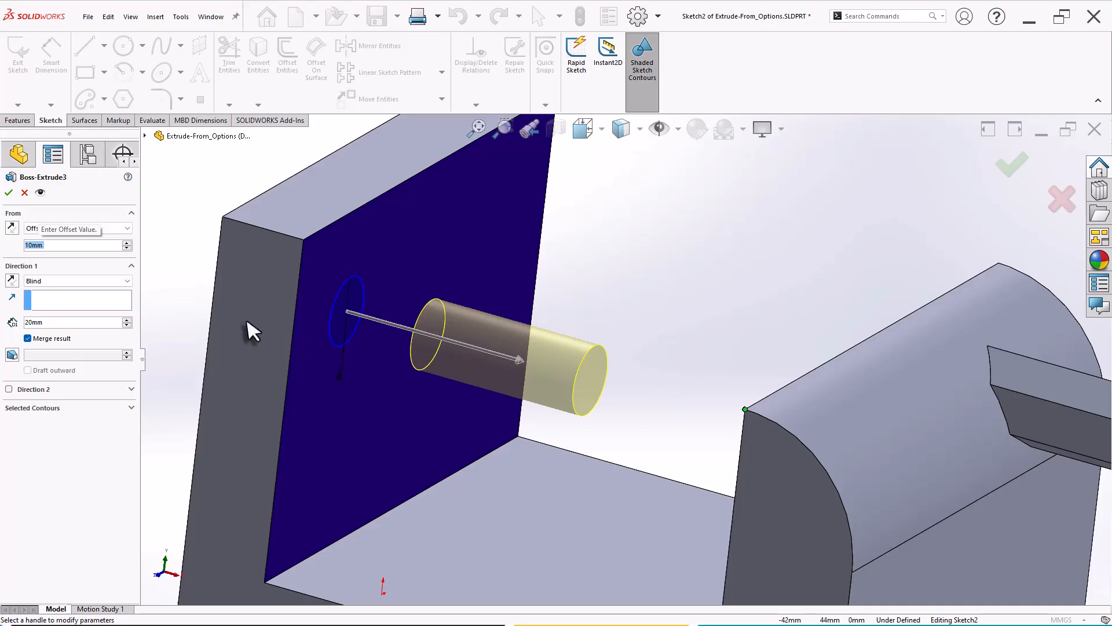
# - Reverse the circular boss's start offset direction and set the offset distance to 20 mm
pyautogui.click(14, 229)
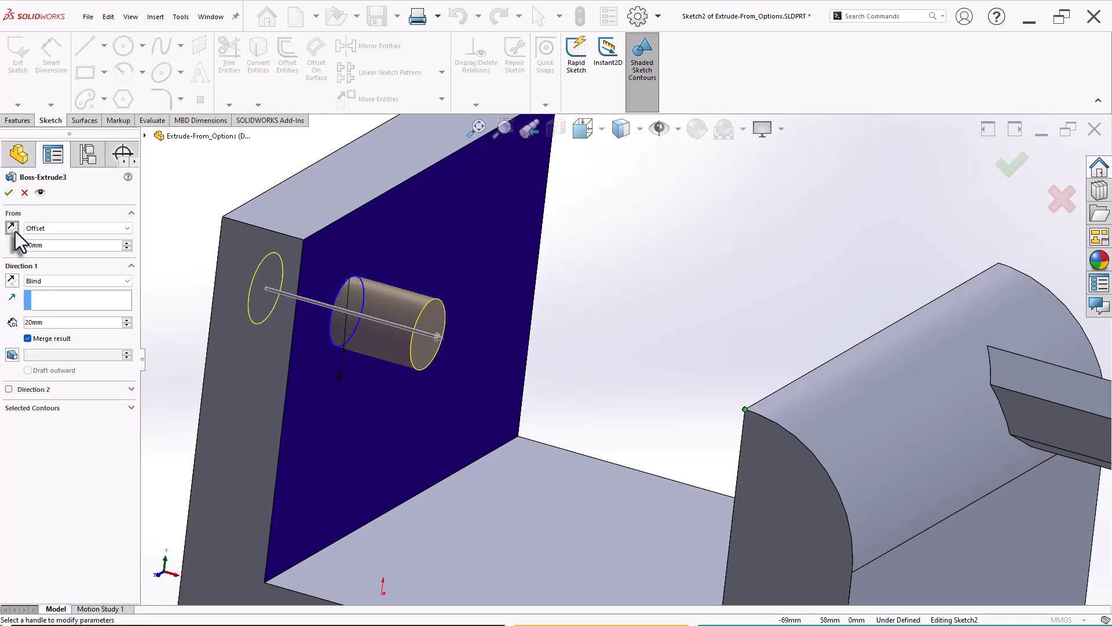
pyautogui.moveTo(179, 248)
pyautogui.mouseDown(button='middle')
pyautogui.moveTo(194, 241)
pyautogui.moveTo(197, 259)
pyautogui.moveTo(175, 258)
pyautogui.mouseUp(button='middle')
pyautogui.click(127, 242)
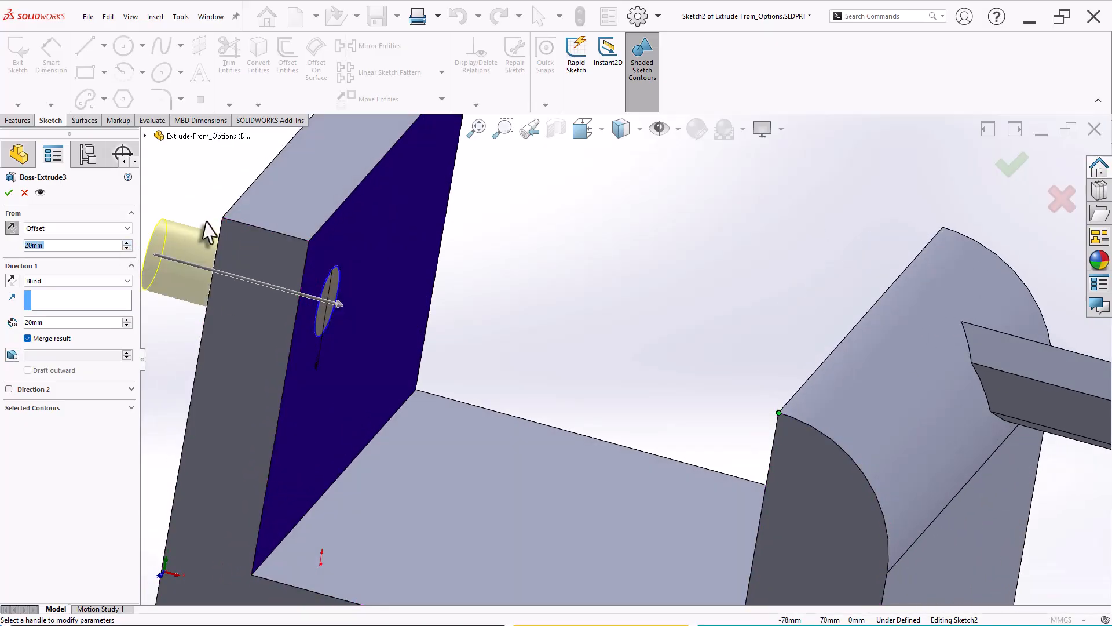
# - Set the circular boss's blind depth to 50 mm, keeping the Offset start condition
pyautogui.scroll(2, 226, 244)
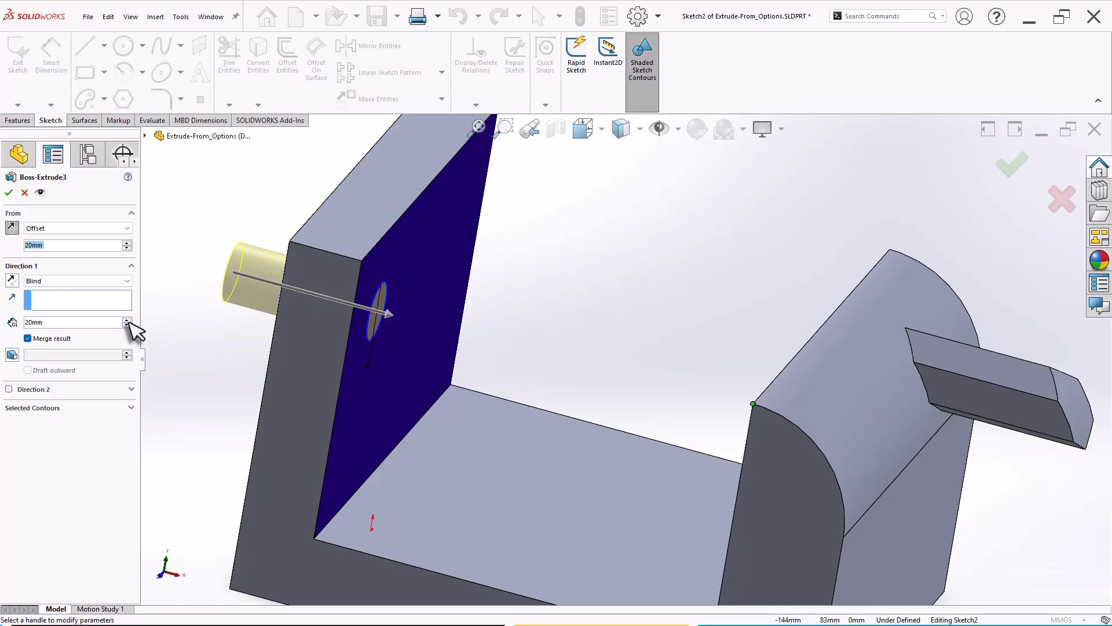
pyautogui.click(25, 323)
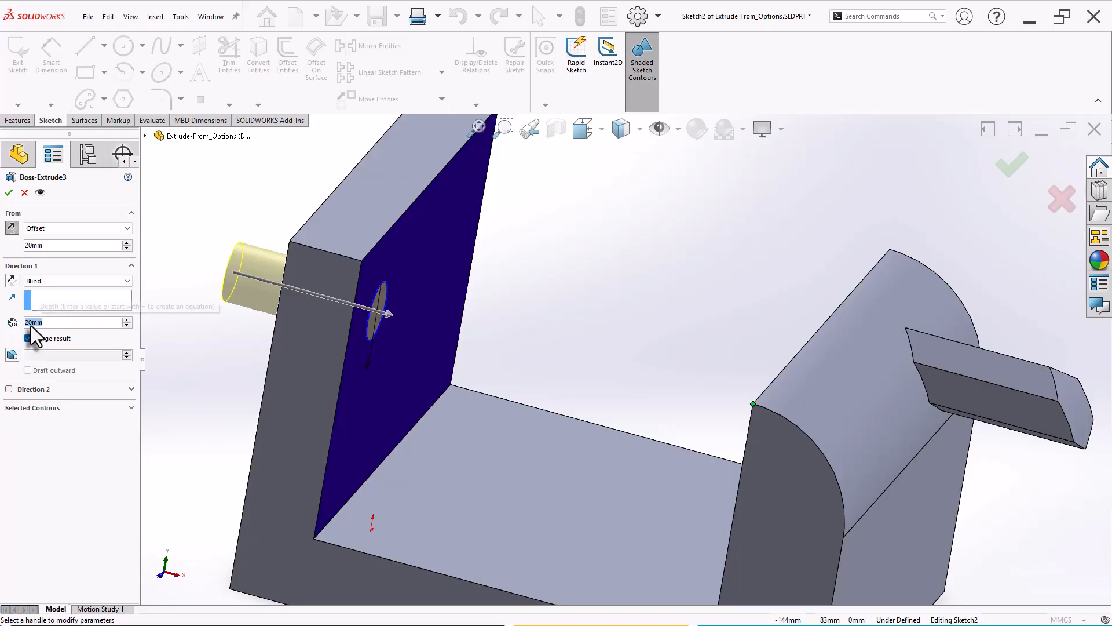
pyautogui.write('50')
pyautogui.press('Return')
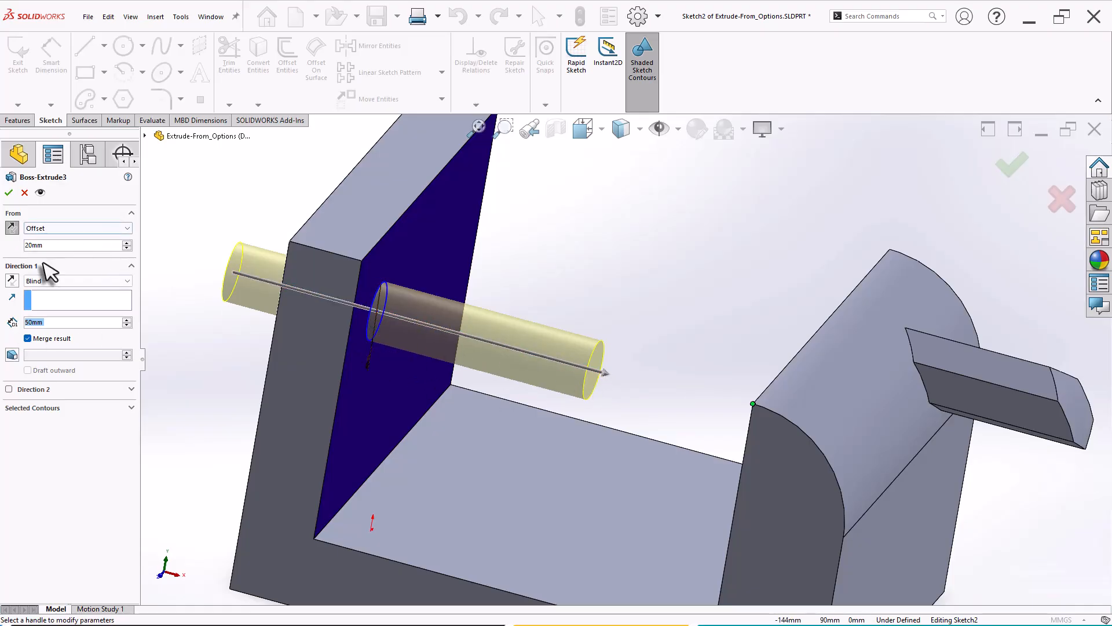
pyautogui.click(67, 228)
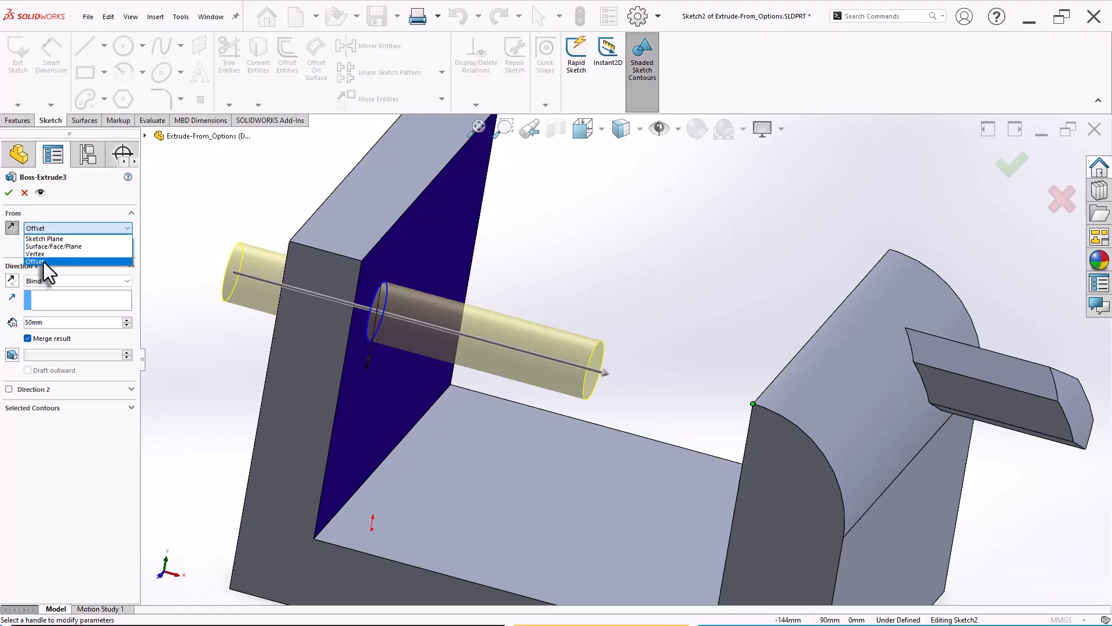
pyautogui.click(186, 235)
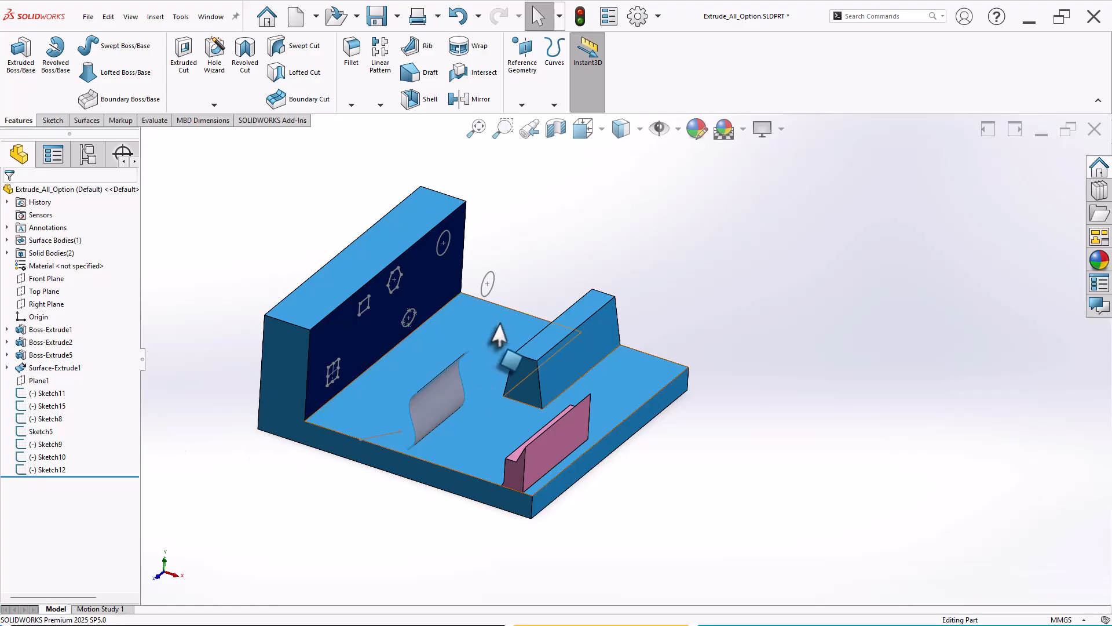
# - Examine the solid bodies and the surface body in the Extrude_All_Option part by highlighting each one in the model
pyautogui.moveTo(496, 336); pyautogui.dragTo(491, 309, button='middle')
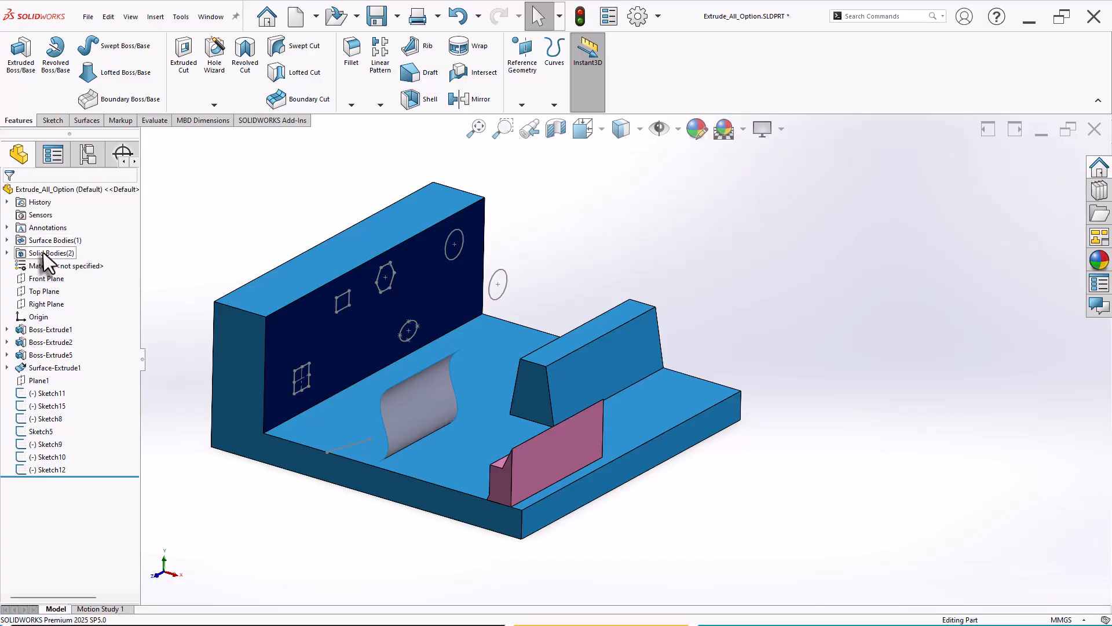
pyautogui.click(7, 253)
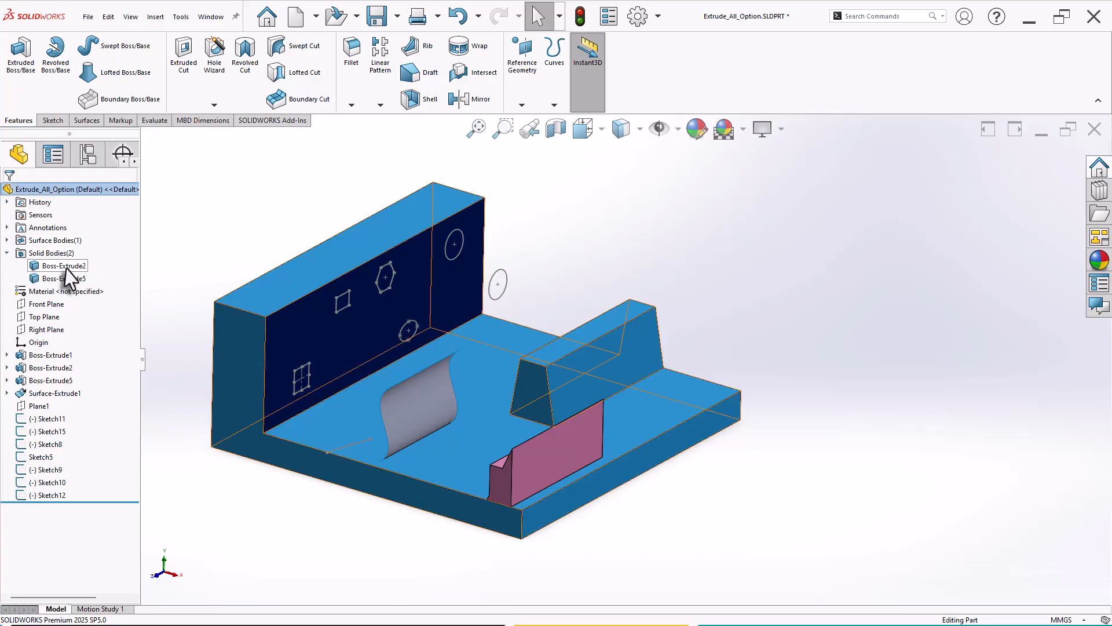
pyautogui.click(65, 266)
pyautogui.click(67, 279)
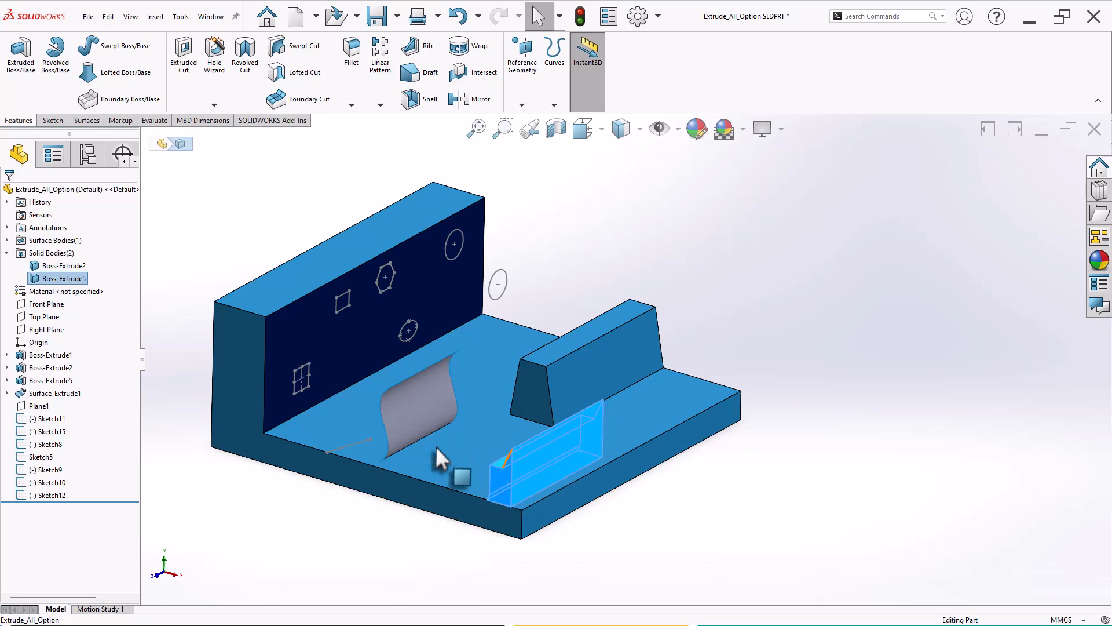
pyautogui.click(68, 266)
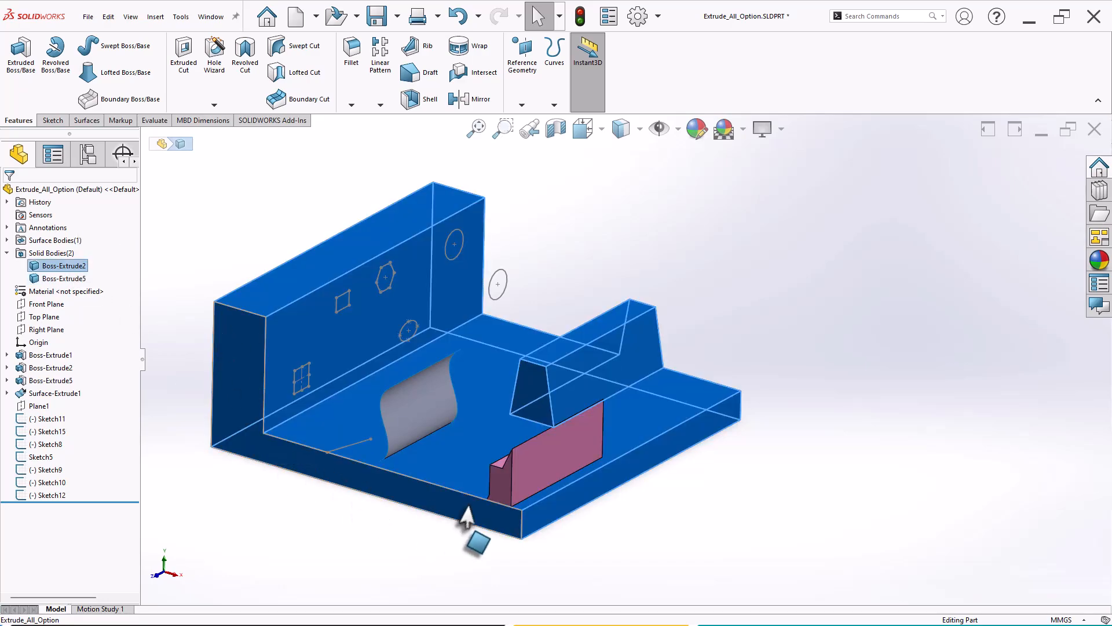
pyautogui.click(7, 253)
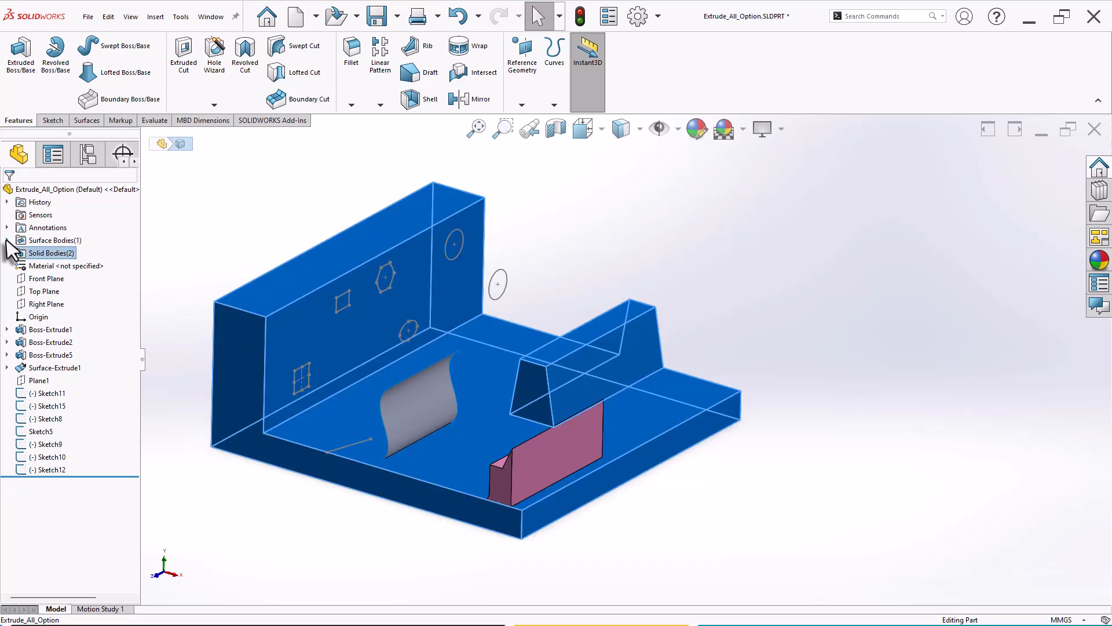
pyautogui.click(7, 240)
pyautogui.click(50, 254)
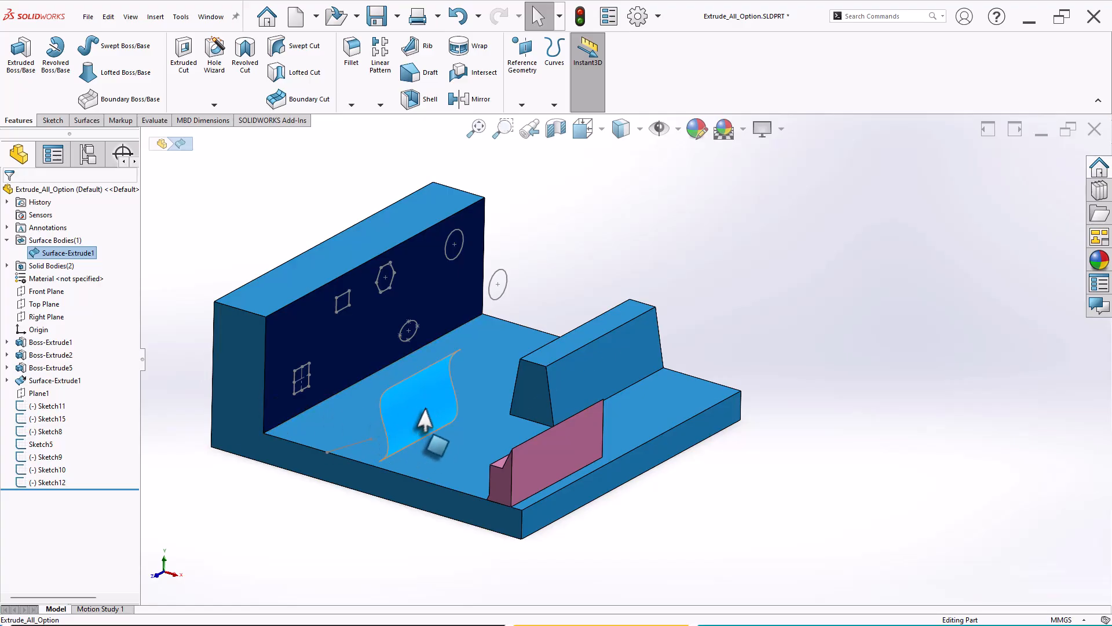
pyautogui.moveTo(454, 427); pyautogui.dragTo(442, 403, button='middle')
pyautogui.scroll(1, 432, 408)
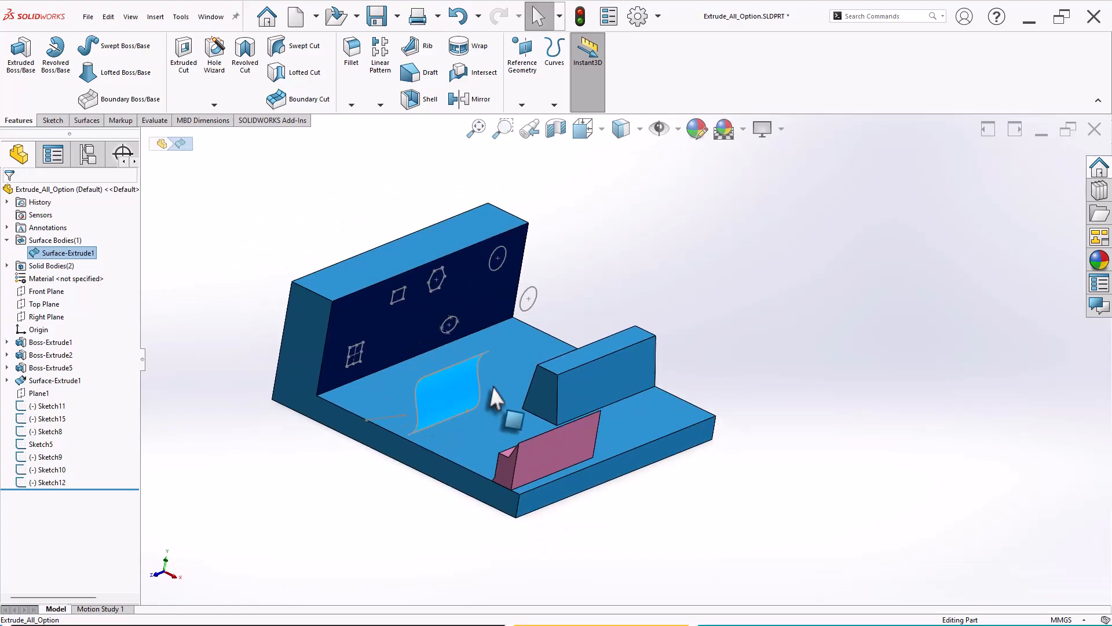
pyautogui.scroll(-1, 609, 300)
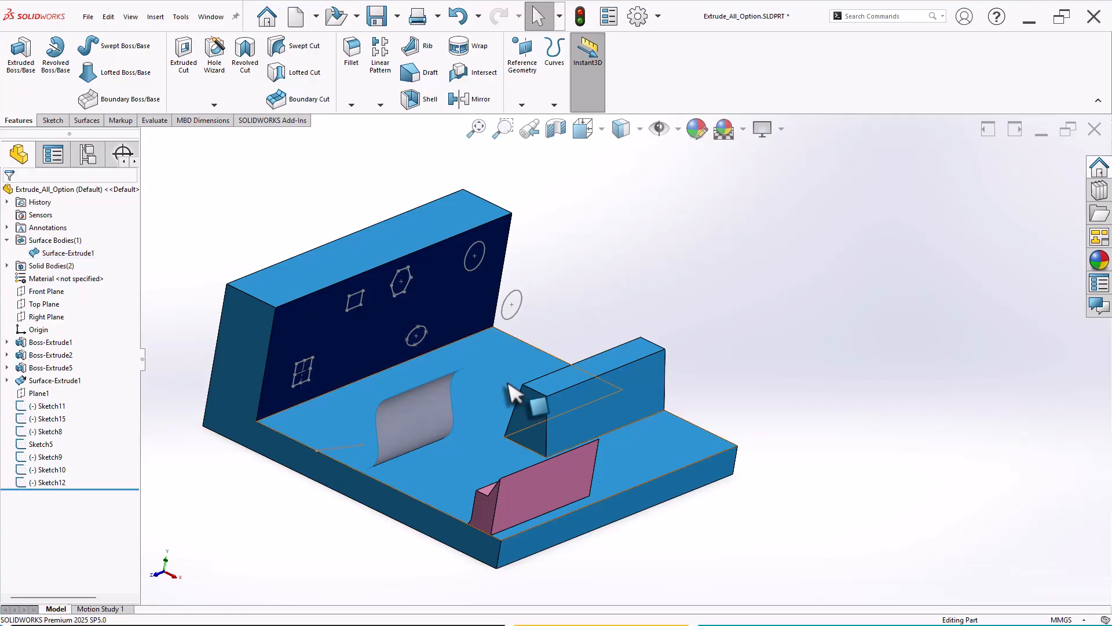
pyautogui.press('Escape')
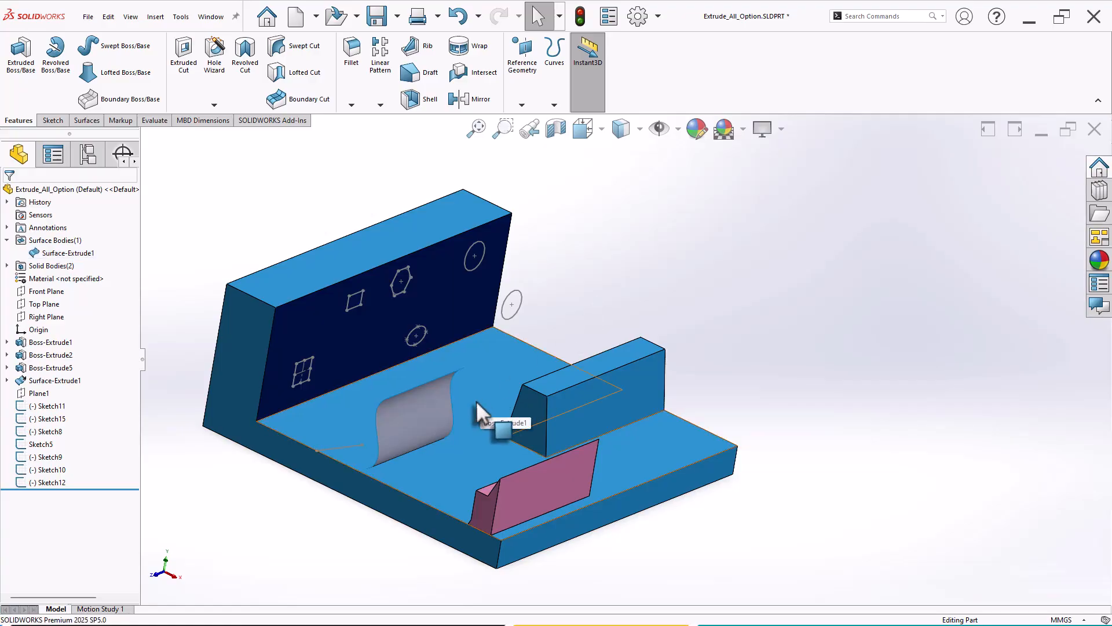
pyautogui.click(6, 241)
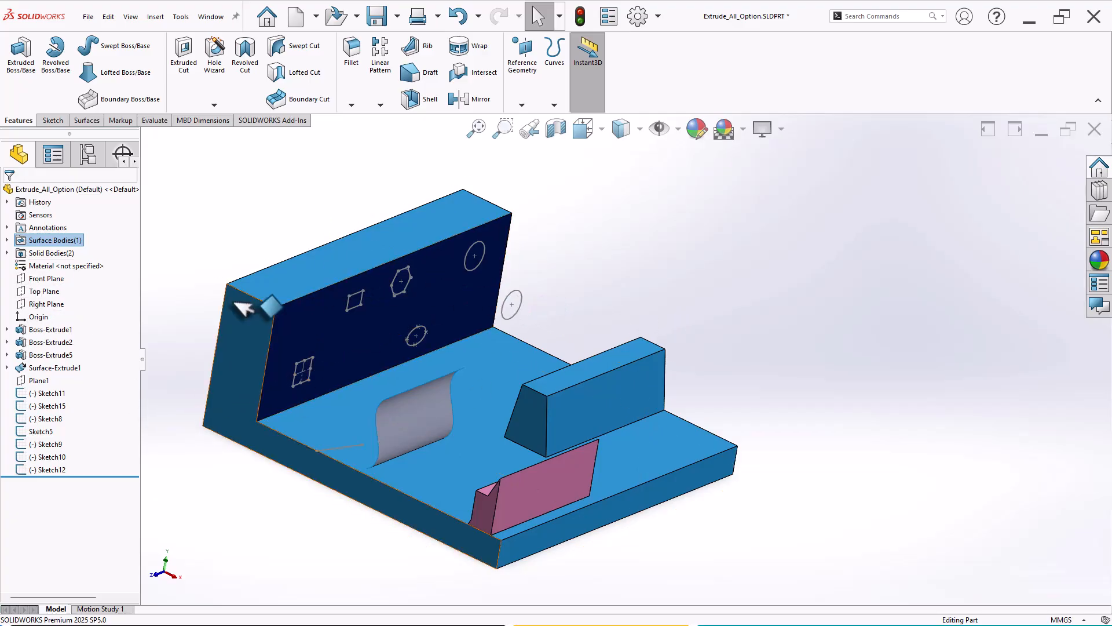
# - Set up a Boss-Extrude of the upper circle on the upright wall's inner face, from the sketch plane with a Blind depth of 20 mm
pyautogui.moveTo(429, 272); pyautogui.dragTo(368, 305, button='middle')
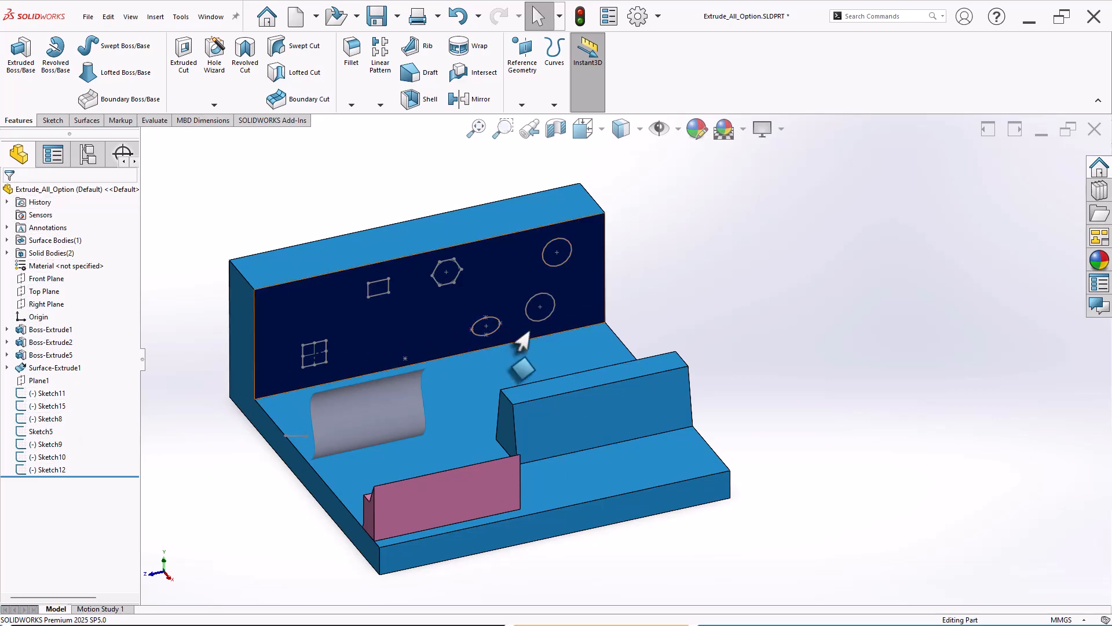
pyautogui.click(568, 260)
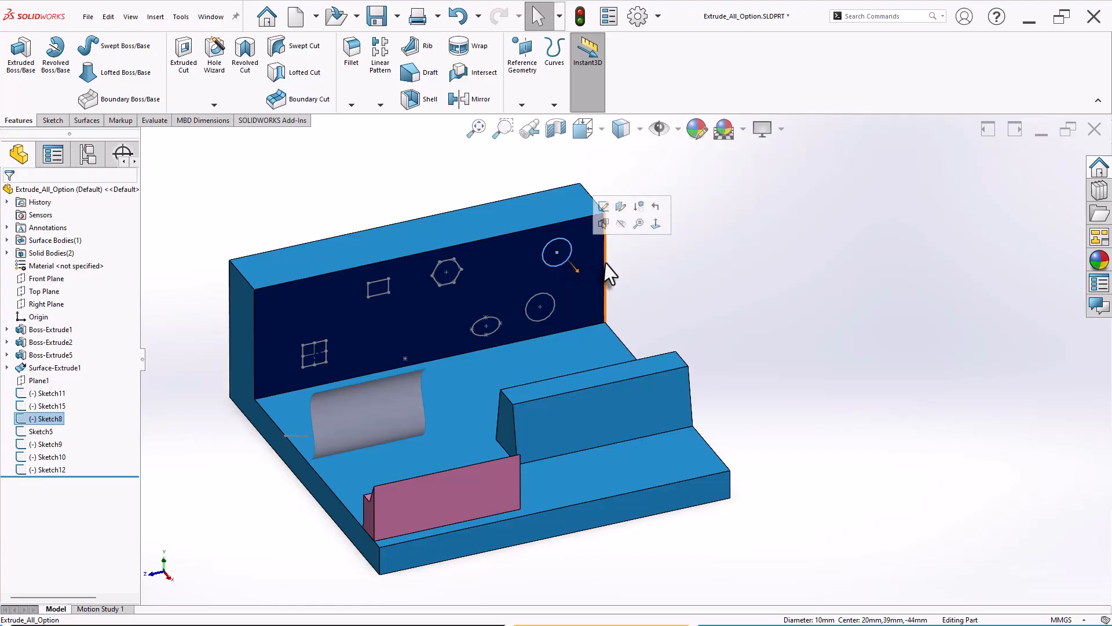
pyautogui.press('s')
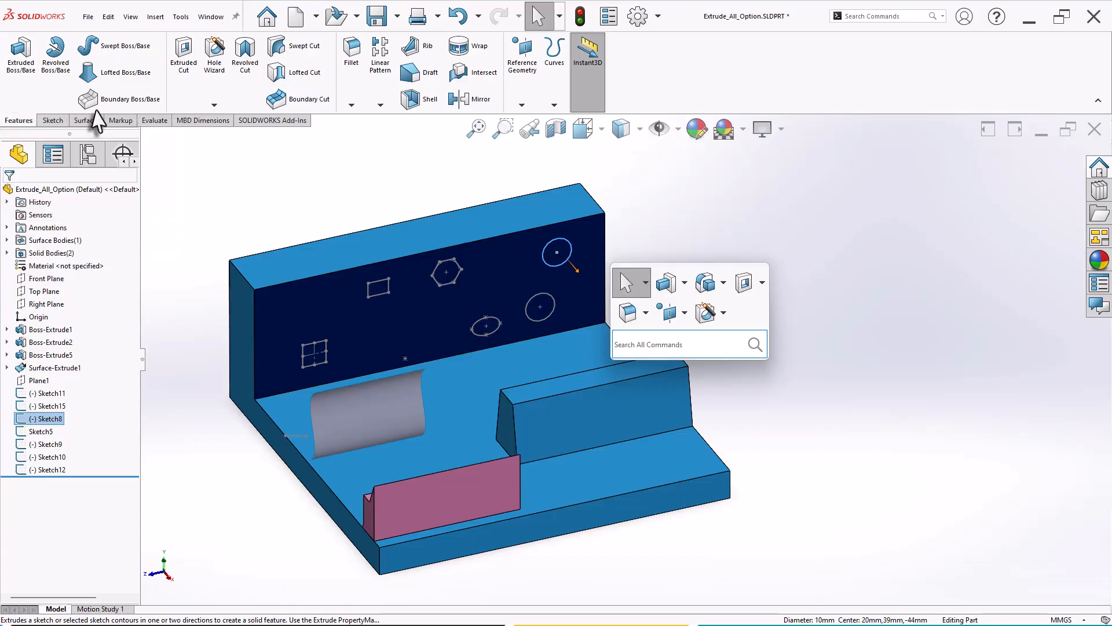
pyautogui.click(667, 285)
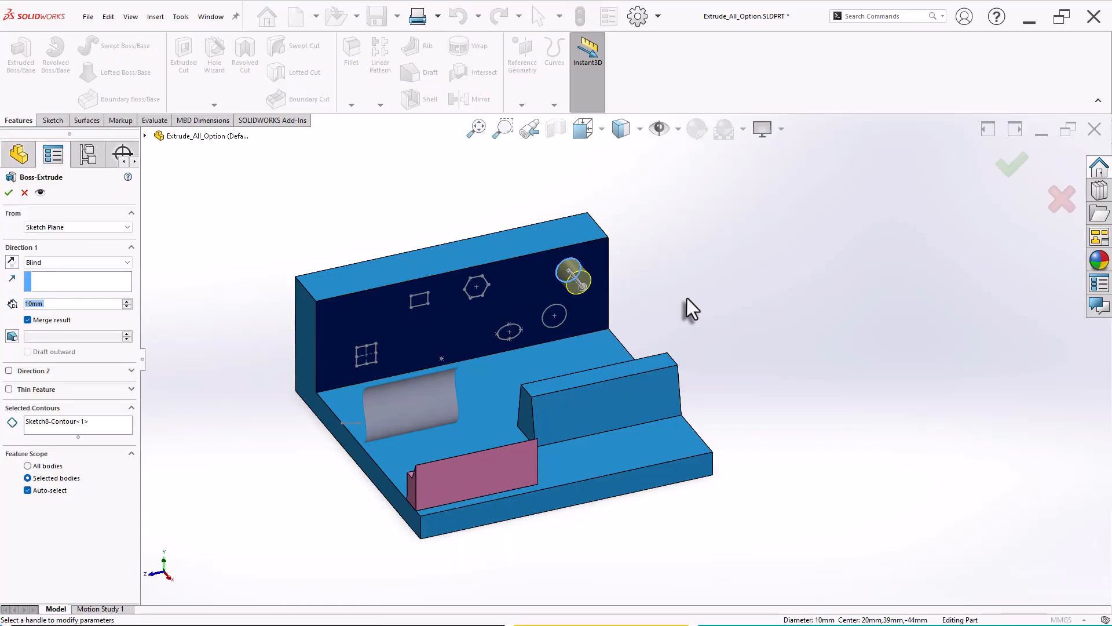
pyautogui.moveTo(686, 298)
pyautogui.mouseDown(button='middle')
pyautogui.moveTo(717, 293)
pyautogui.moveTo(706, 308)
pyautogui.mouseUp(button='middle')
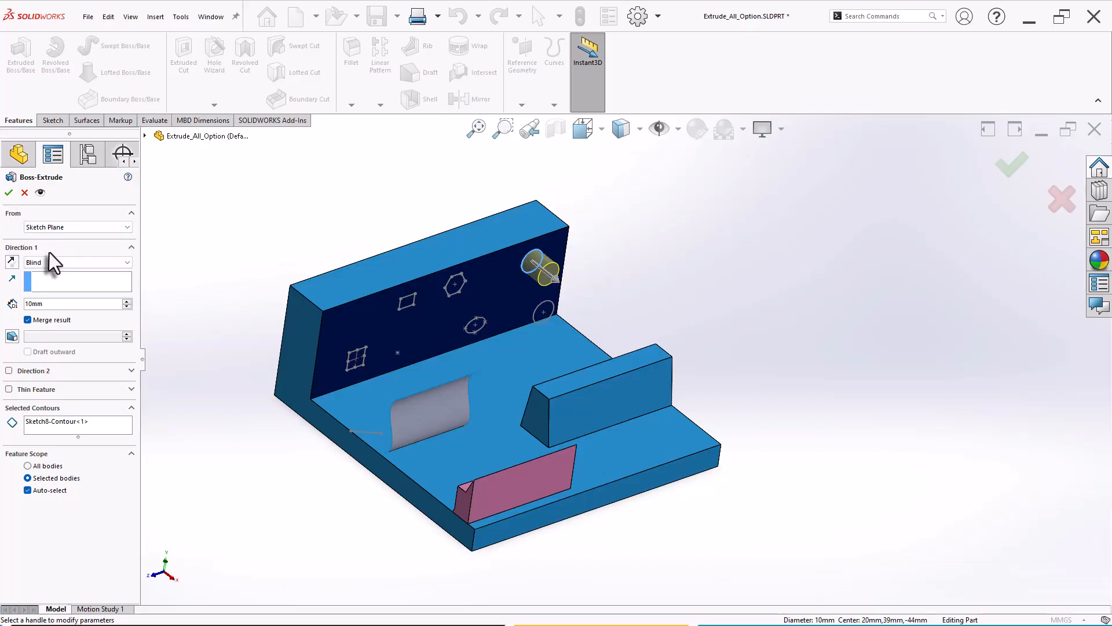
pyautogui.scroll(-2, 602, 287)
pyautogui.moveTo(607, 297)
pyautogui.mouseDown(button='middle')
pyautogui.moveTo(603, 278)
pyautogui.moveTo(648, 239)
pyautogui.moveTo(667, 270)
pyautogui.moveTo(588, 273)
pyautogui.moveTo(595, 313)
pyautogui.moveTo(591, 293)
pyautogui.mouseUp(button='middle')
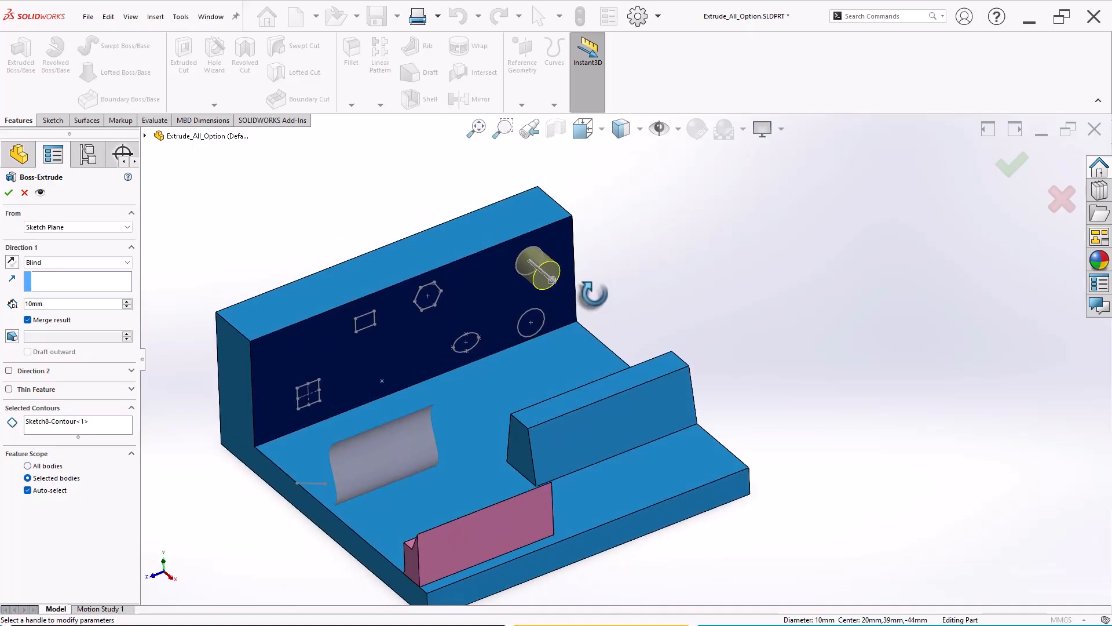
pyautogui.click(127, 301)
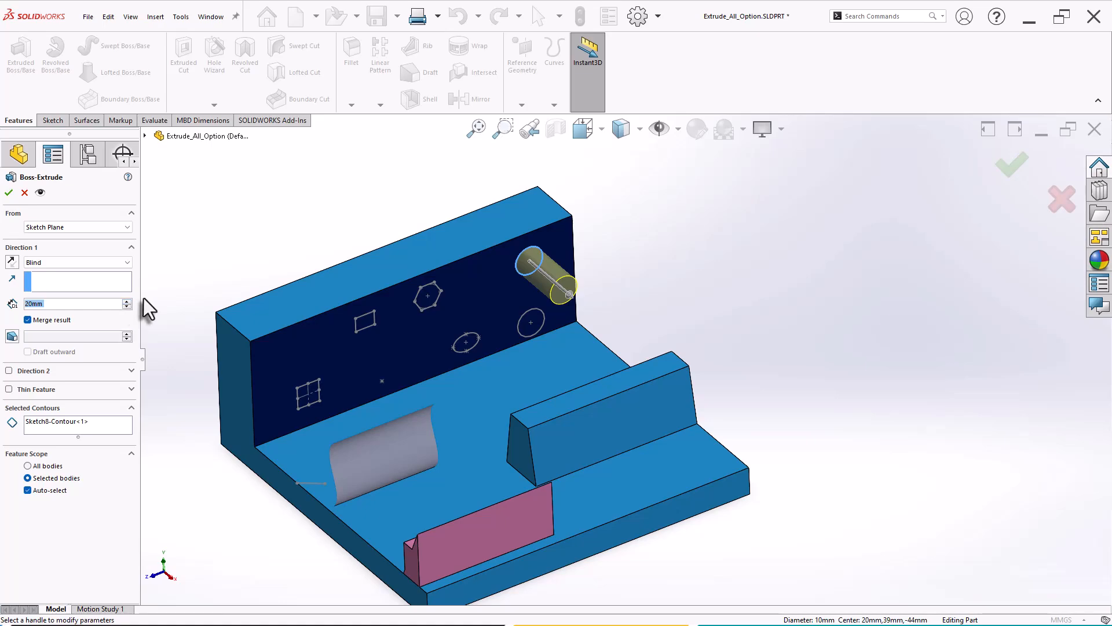
pyautogui.moveTo(238, 263); pyautogui.dragTo(252, 228, button='middle')
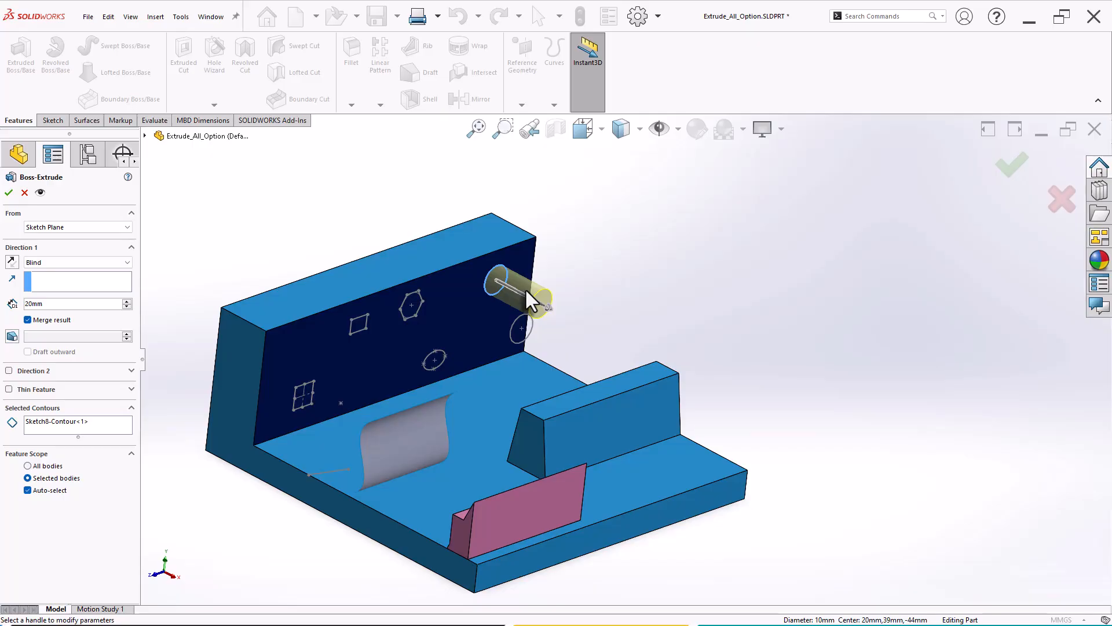
pyautogui.moveTo(574, 313); pyautogui.dragTo(596, 308, button='middle')
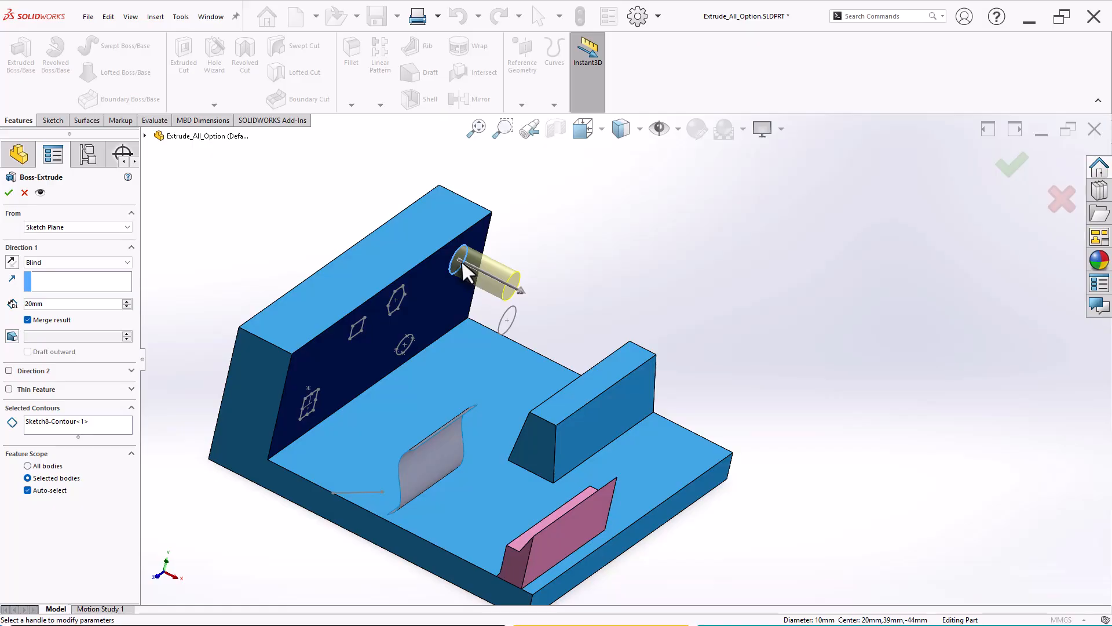
# - Try a second direction for the circular boss, turn it off again, and accept the one-directional extrusion
pyautogui.click(9, 371)
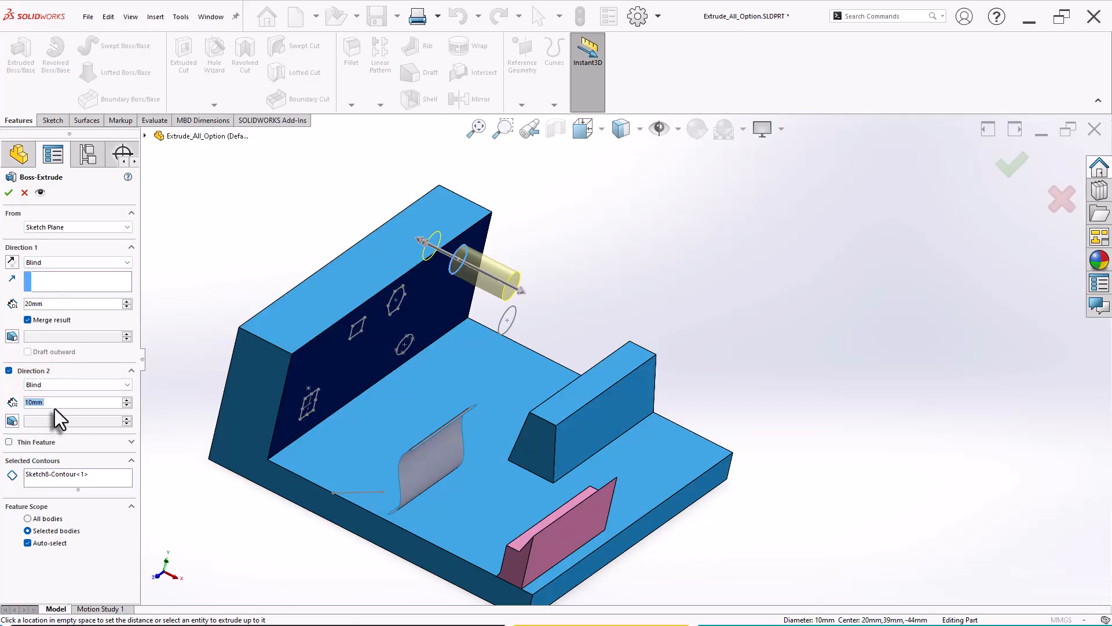
pyautogui.click(29, 371)
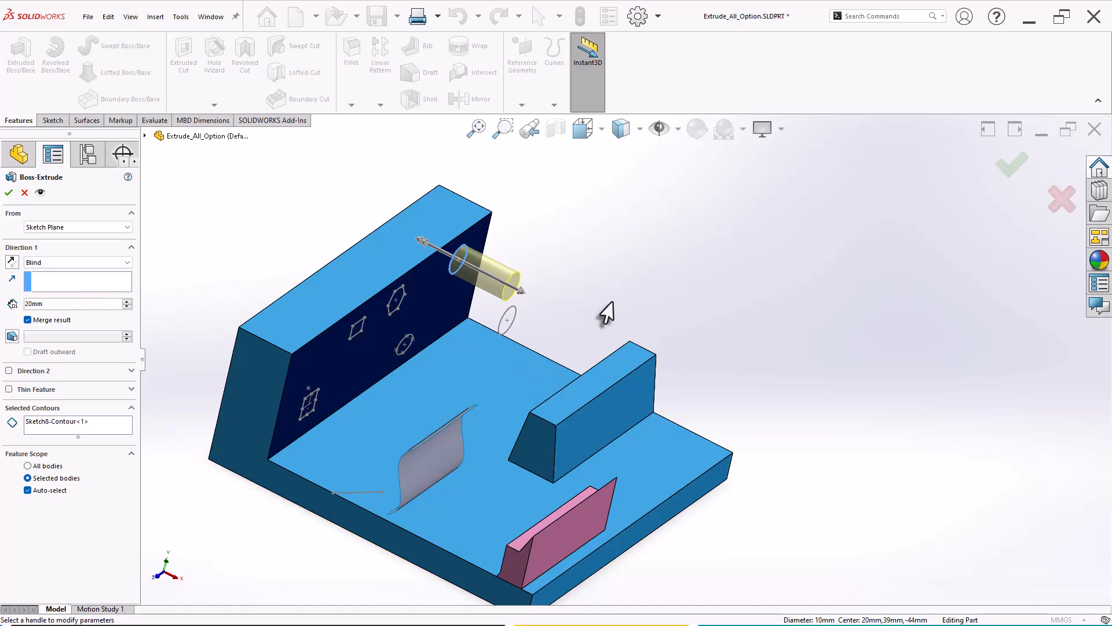
pyautogui.scroll(-2, 582, 289)
pyautogui.moveTo(578, 280); pyautogui.dragTo(566, 253, button='middle')
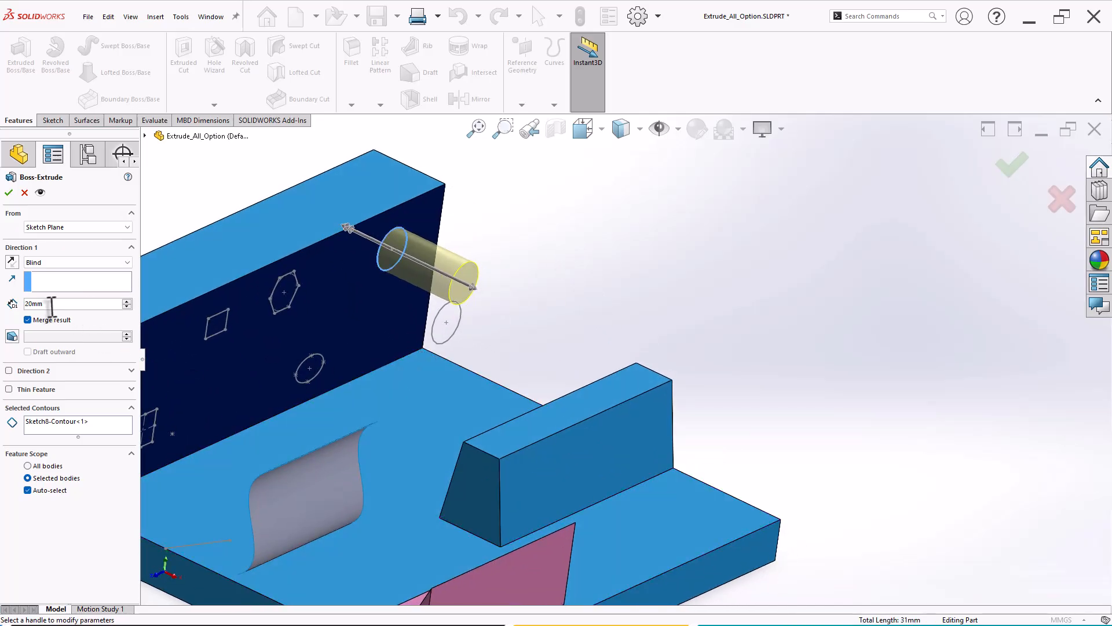
pyautogui.click(9, 192)
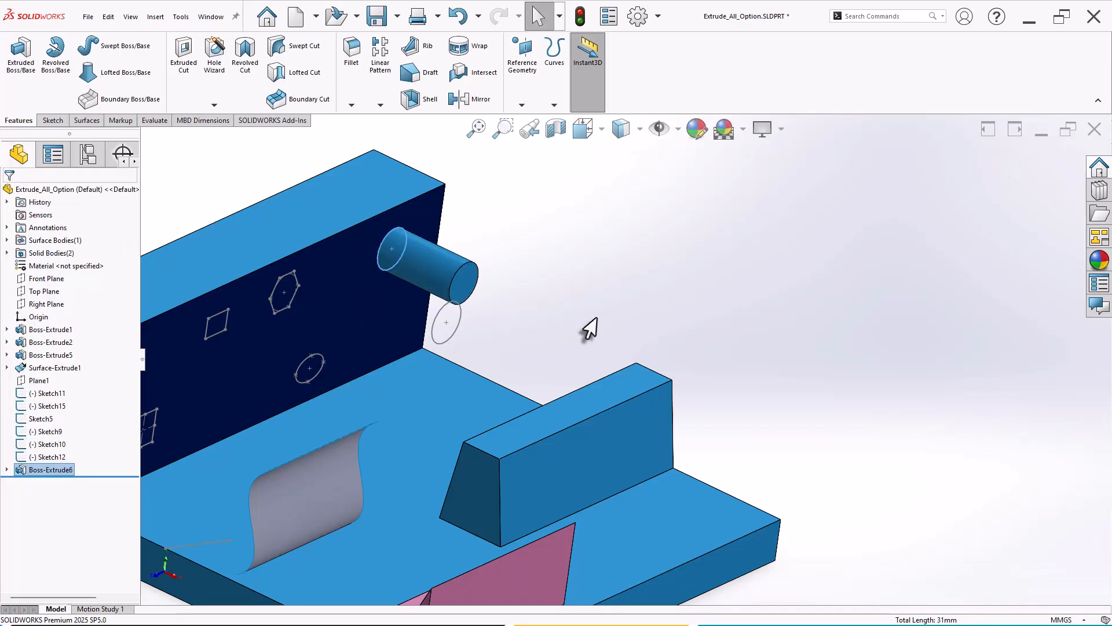
# - Start a Boss-Extrude from the circle floating in front of the wall, below the short cylindrical boss
pyautogui.moveTo(598, 330)
pyautogui.mouseDown(button='middle')
pyautogui.moveTo(539, 360)
pyautogui.moveTo(497, 349)
pyautogui.mouseUp(button='middle')
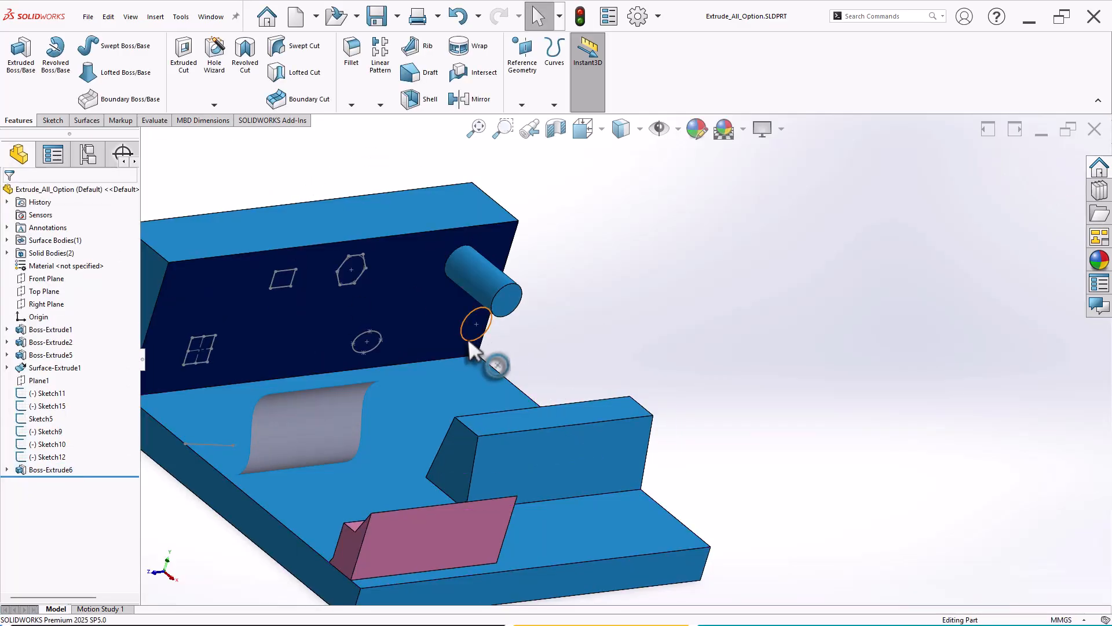
pyautogui.click(468, 340)
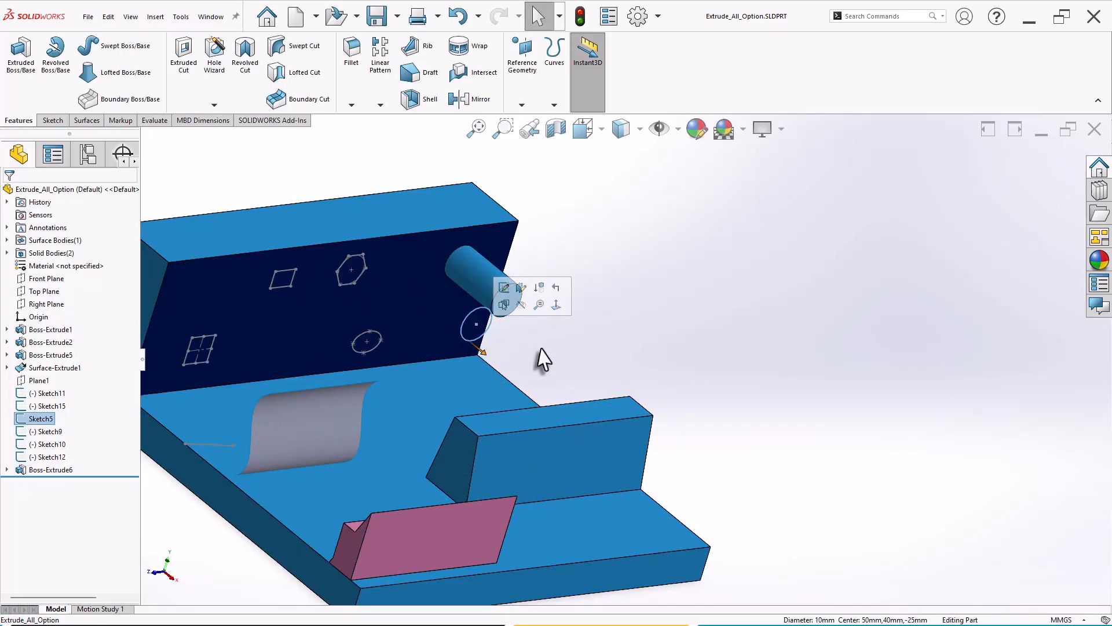
pyautogui.press('s')
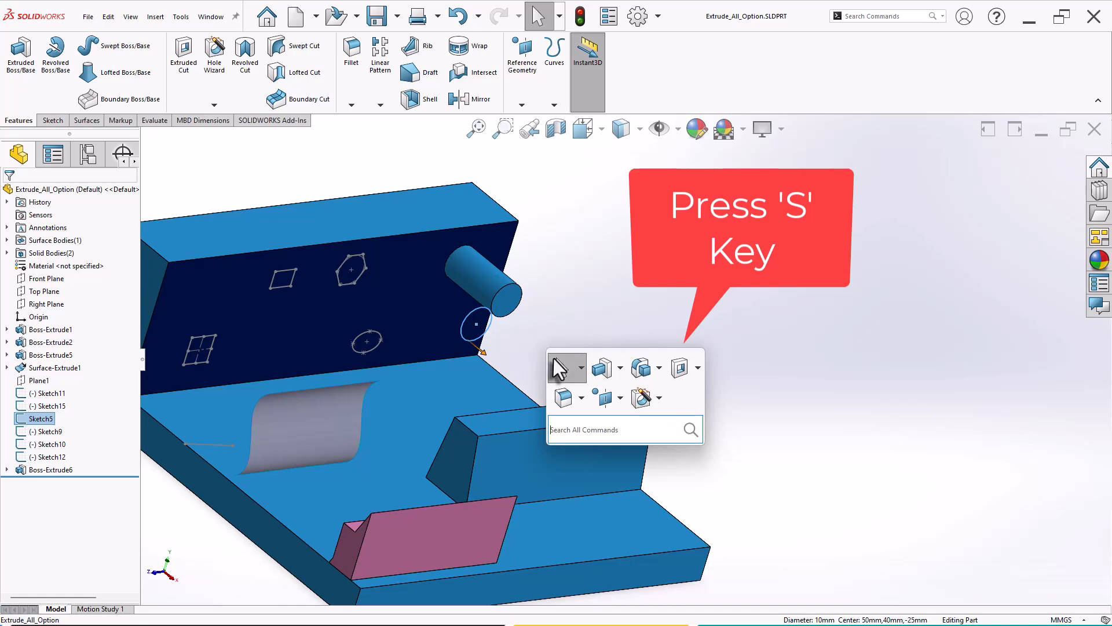
pyautogui.click(598, 370)
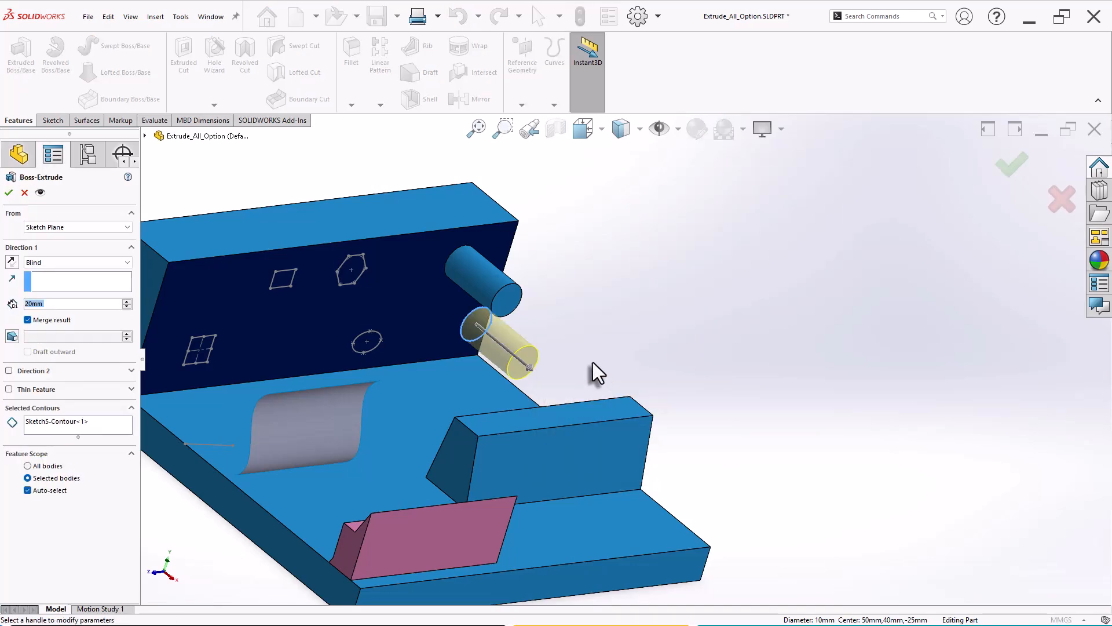
# - Try the Mid Plane end condition at 20 mm for the floating circle and inspect the preview
pyautogui.click(52, 262)
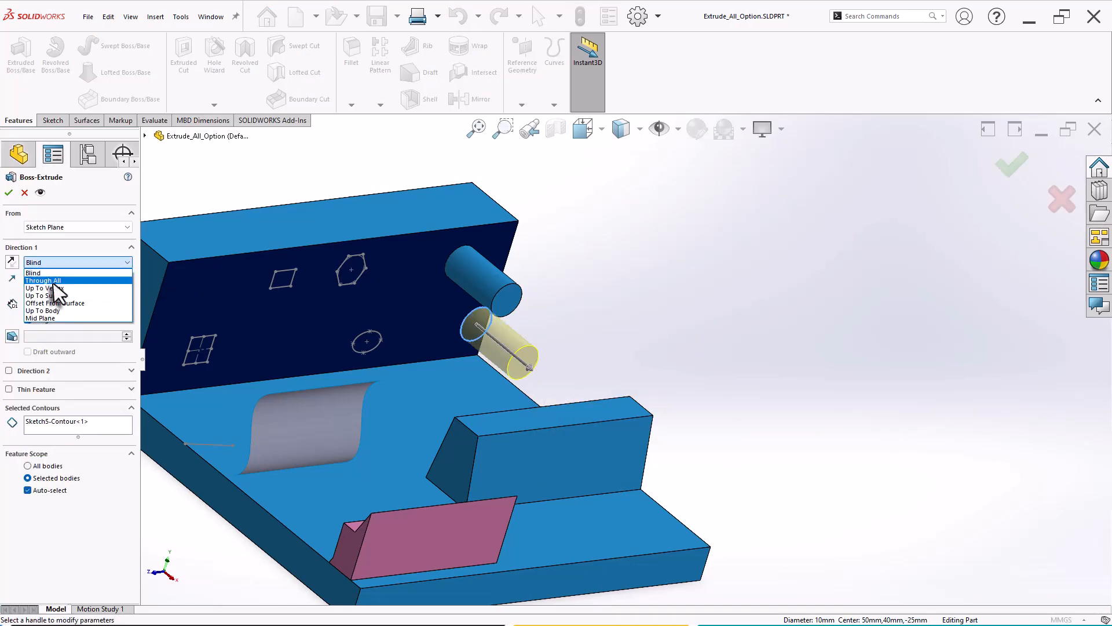
pyautogui.click(61, 318)
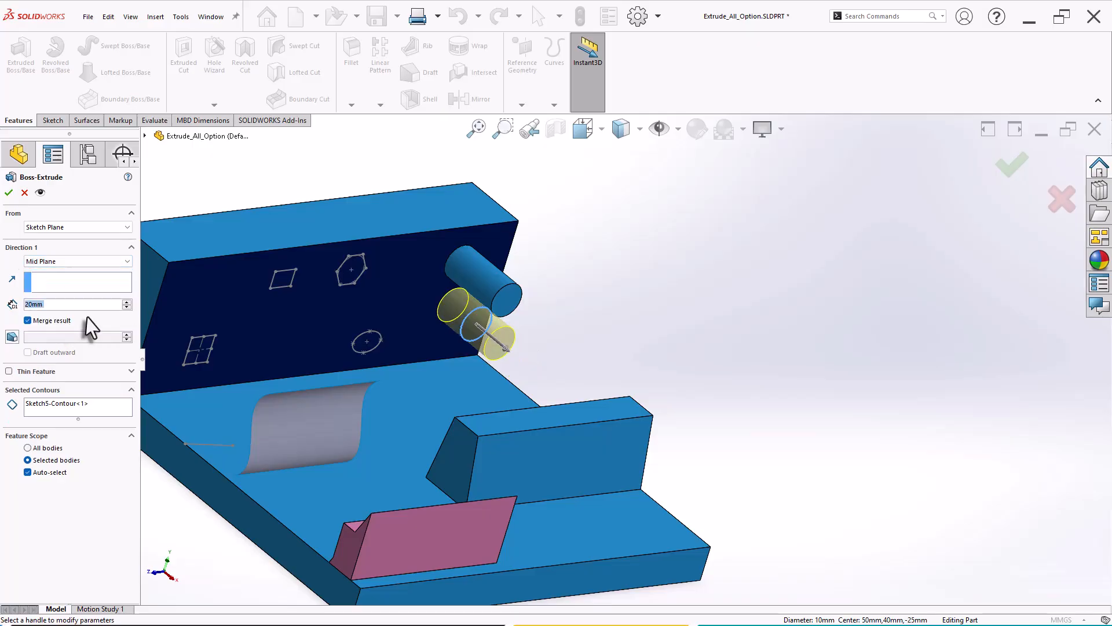
pyautogui.moveTo(596, 345); pyautogui.dragTo(541, 323, button='middle')
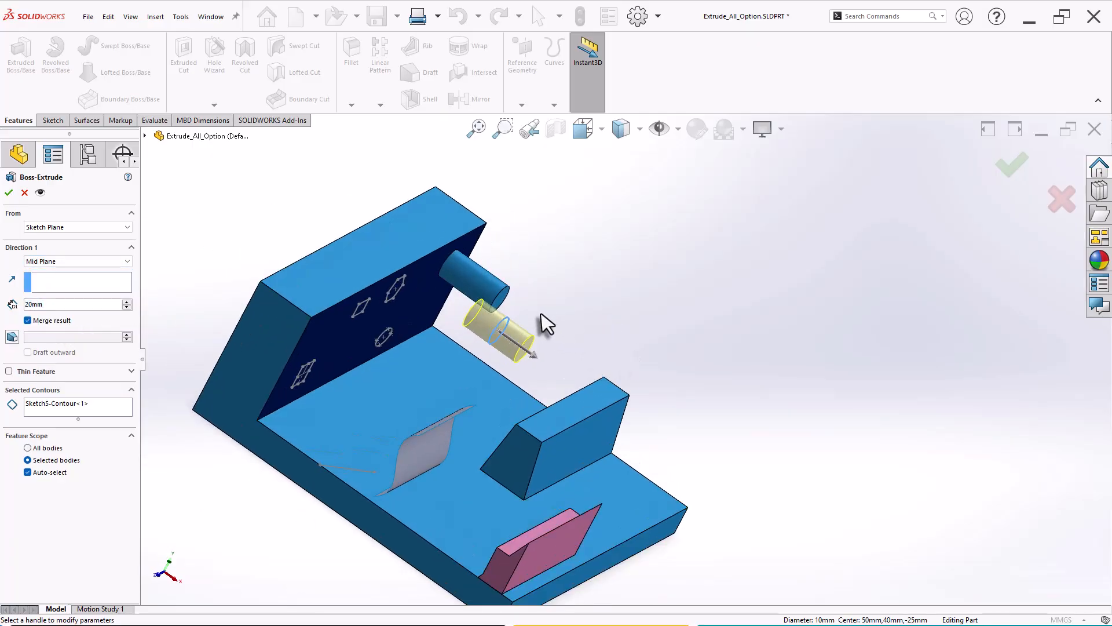
pyautogui.scroll(-3, 544, 336)
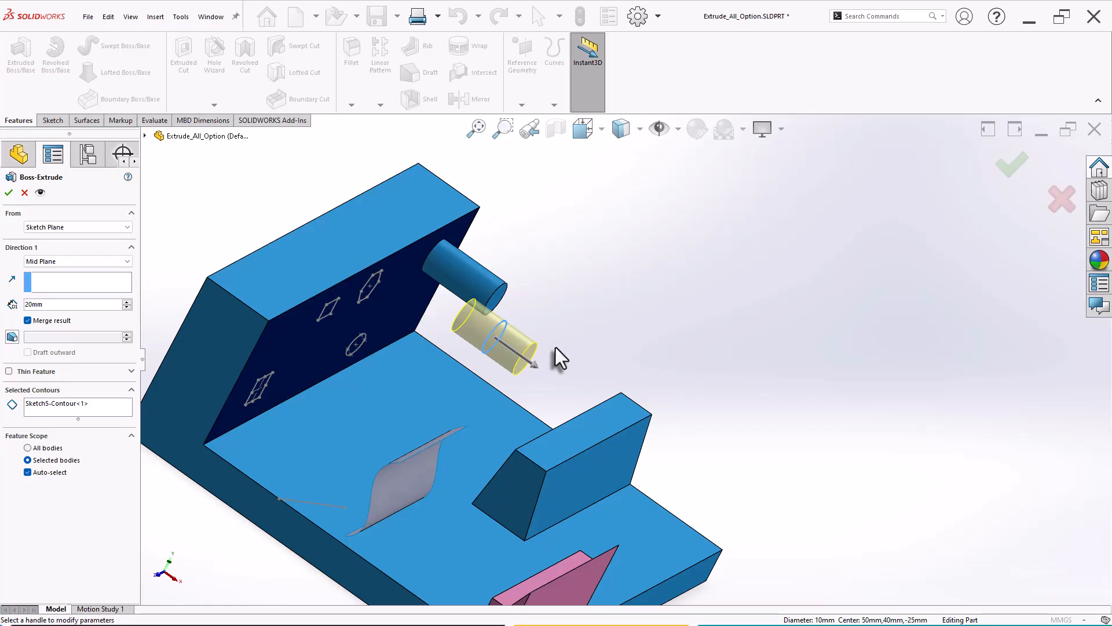
pyautogui.moveTo(562, 342)
pyautogui.mouseDown(button='middle')
pyautogui.moveTo(559, 291)
pyautogui.moveTo(551, 346)
pyautogui.mouseUp(button='middle')
# - Set the floating circle's Direction 1 end condition to Through All and inspect how the preview crosses the model
pyautogui.click(74, 262)
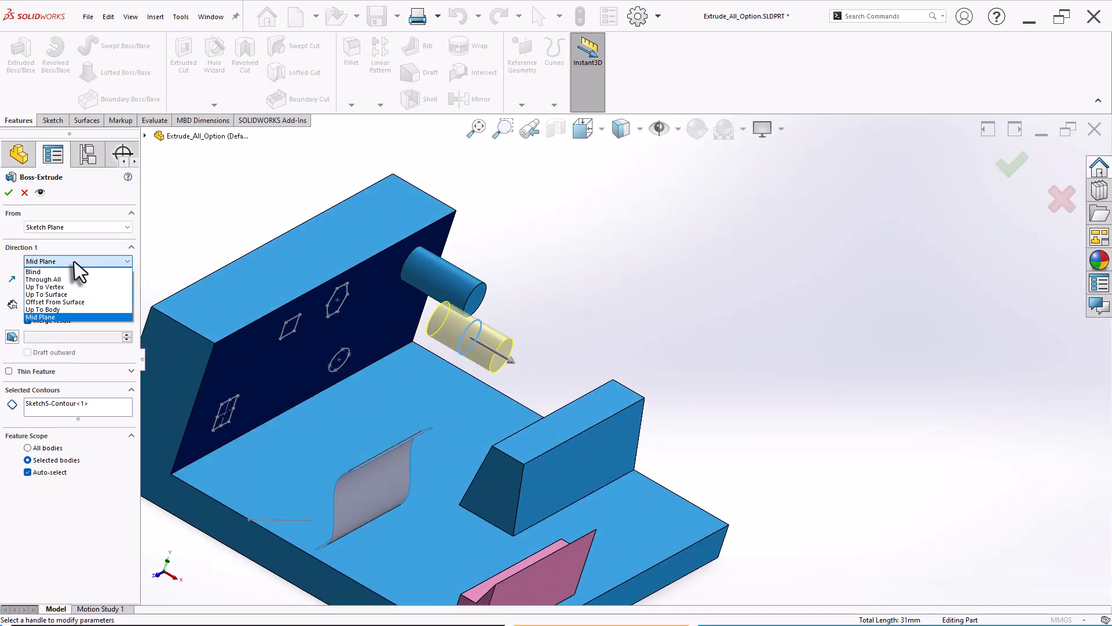
pyautogui.click(73, 279)
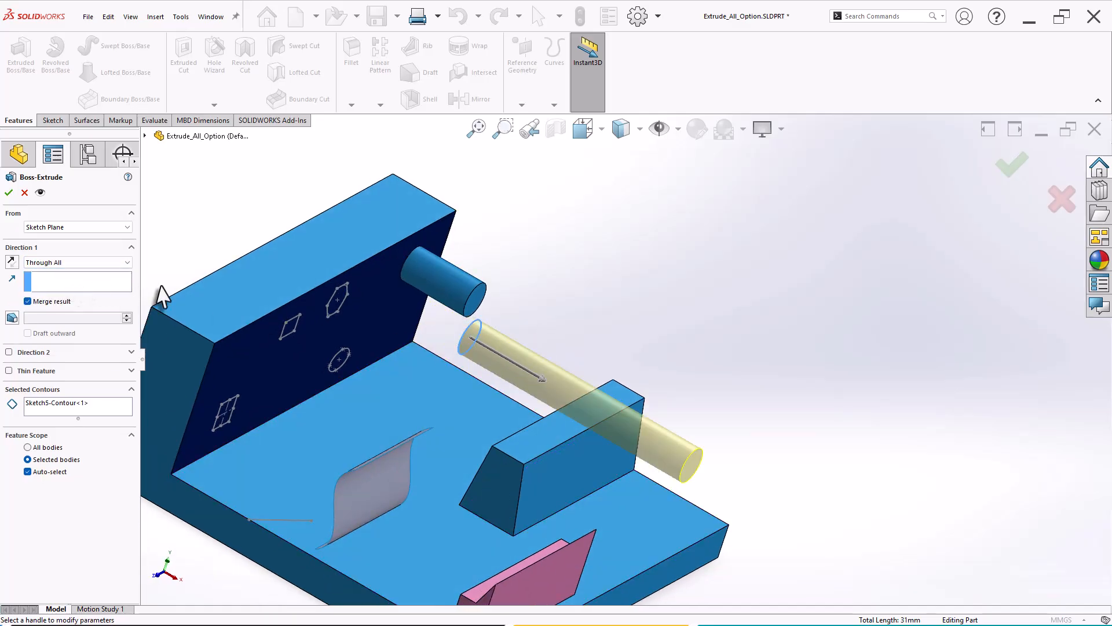
pyautogui.moveTo(622, 371); pyautogui.dragTo(662, 329, button='middle')
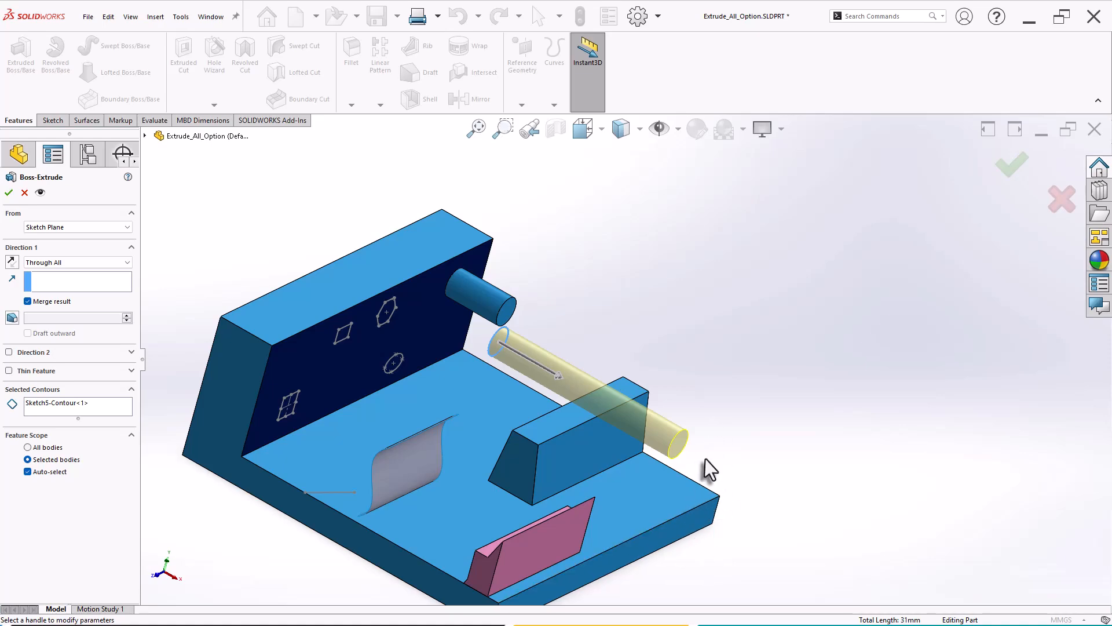
pyautogui.scroll(-1, 686, 525)
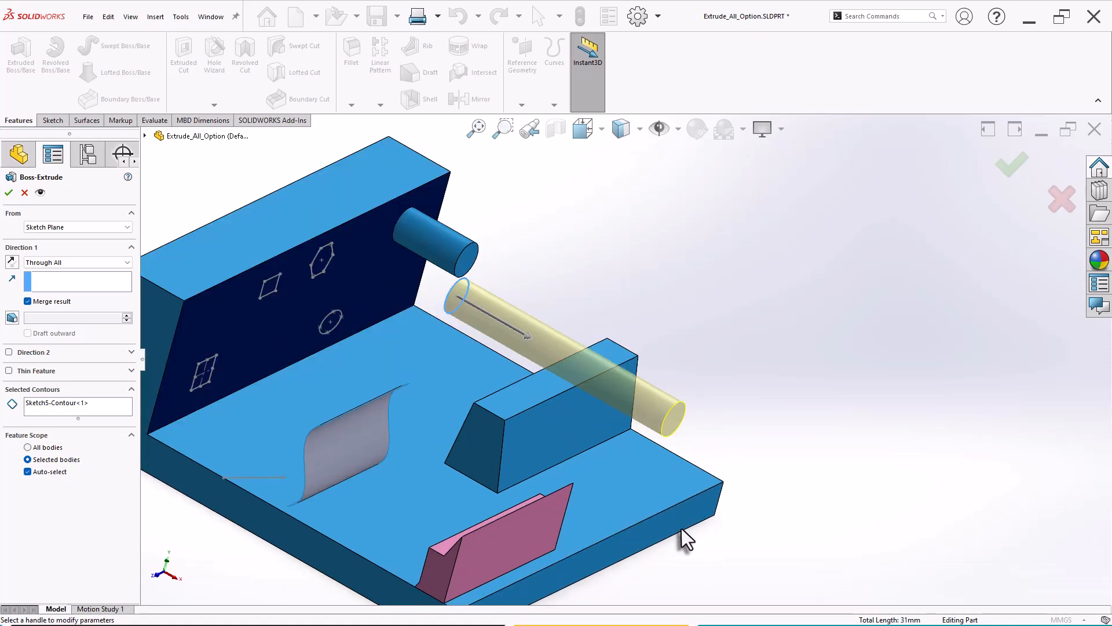
pyautogui.scroll(1, 676, 515)
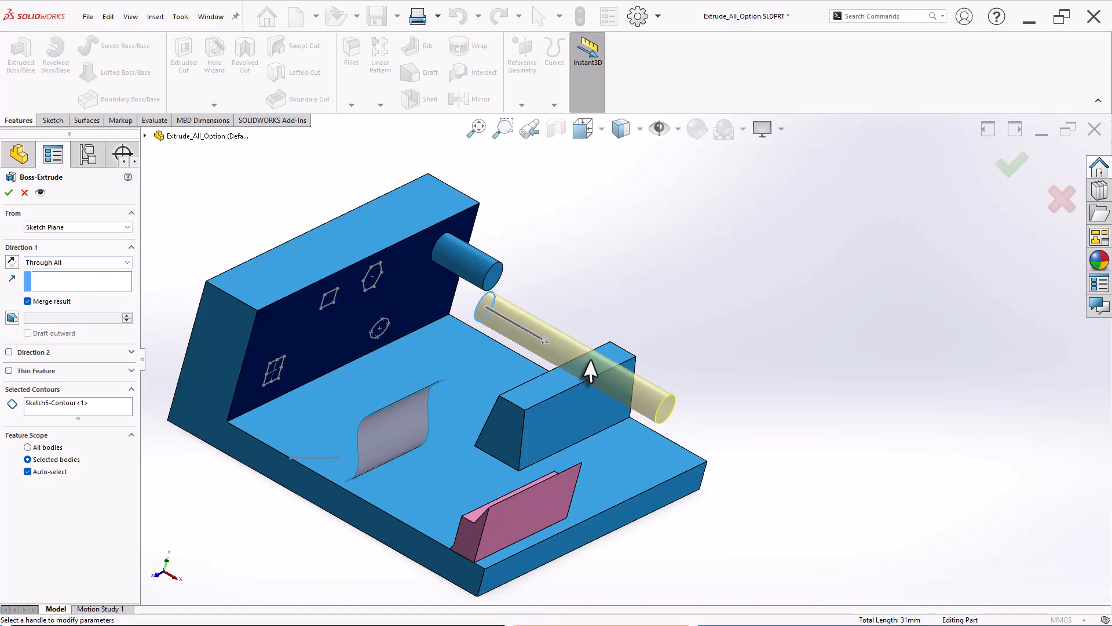
# - Enable Direction 2 with Through All for the floating circle and accept the two-directional extrusion
pyautogui.click(9, 355)
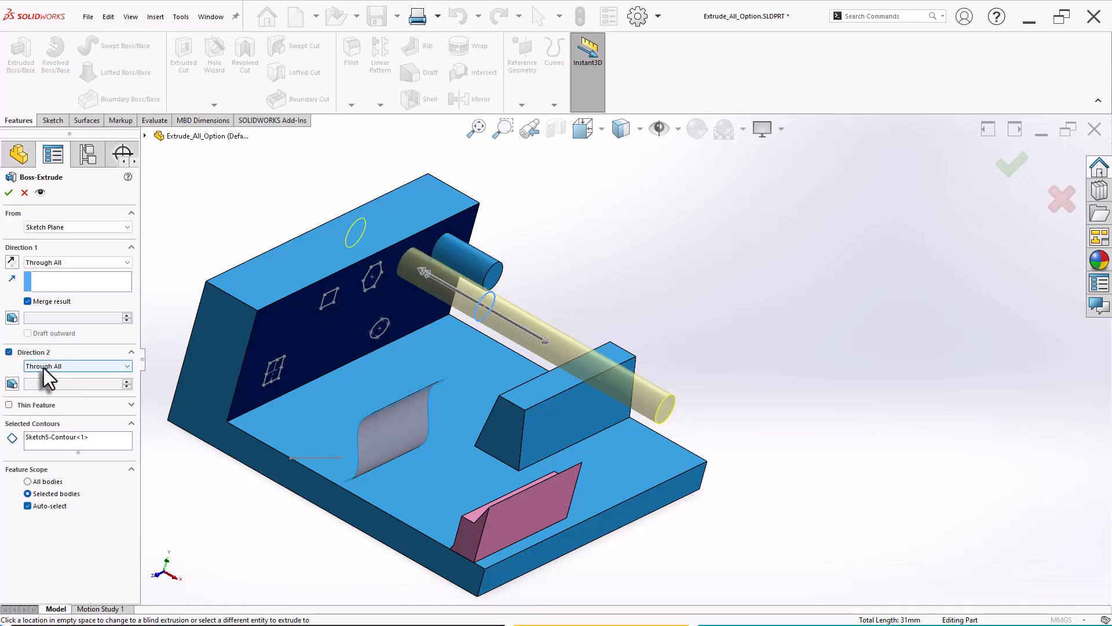
pyautogui.moveTo(304, 343); pyautogui.dragTo(360, 325, button='middle')
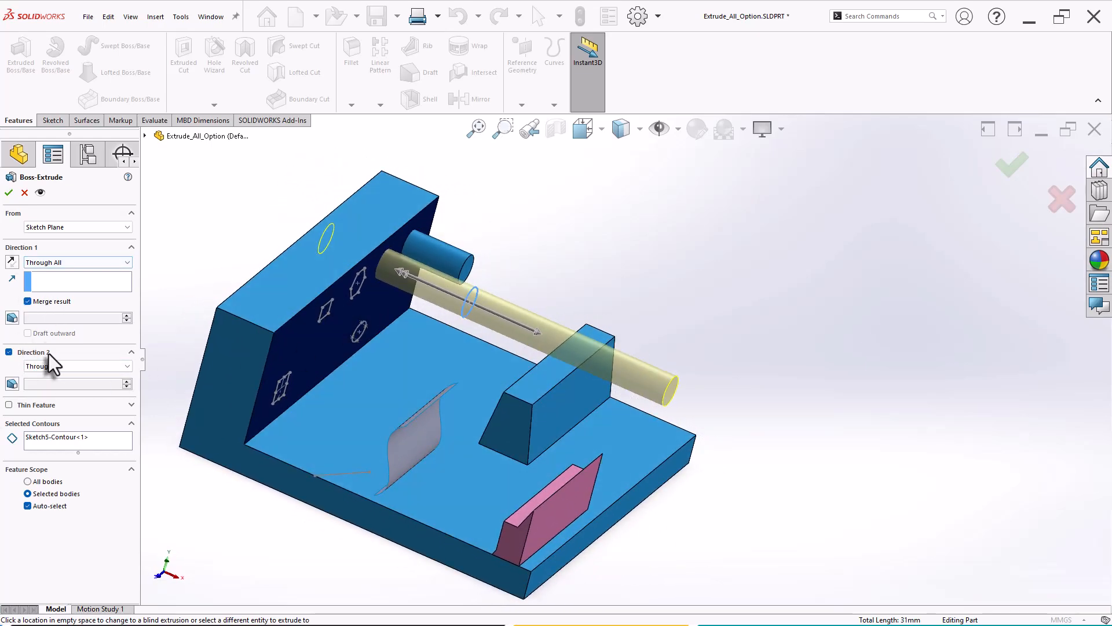
pyautogui.click(9, 193)
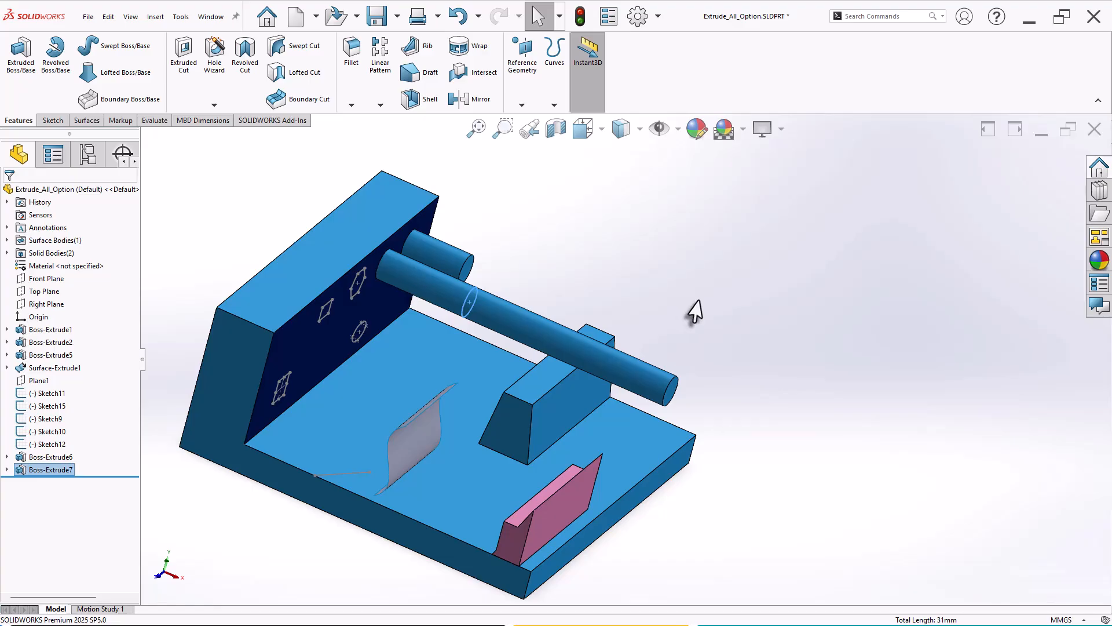
# - Extrude the lower circle on the wall toward the trapezoidal block with the Up To Next end condition
pyautogui.moveTo(696, 310)
pyautogui.mouseDown(button='middle')
pyautogui.moveTo(480, 339)
pyautogui.moveTo(476, 366)
pyautogui.mouseUp(button='middle')
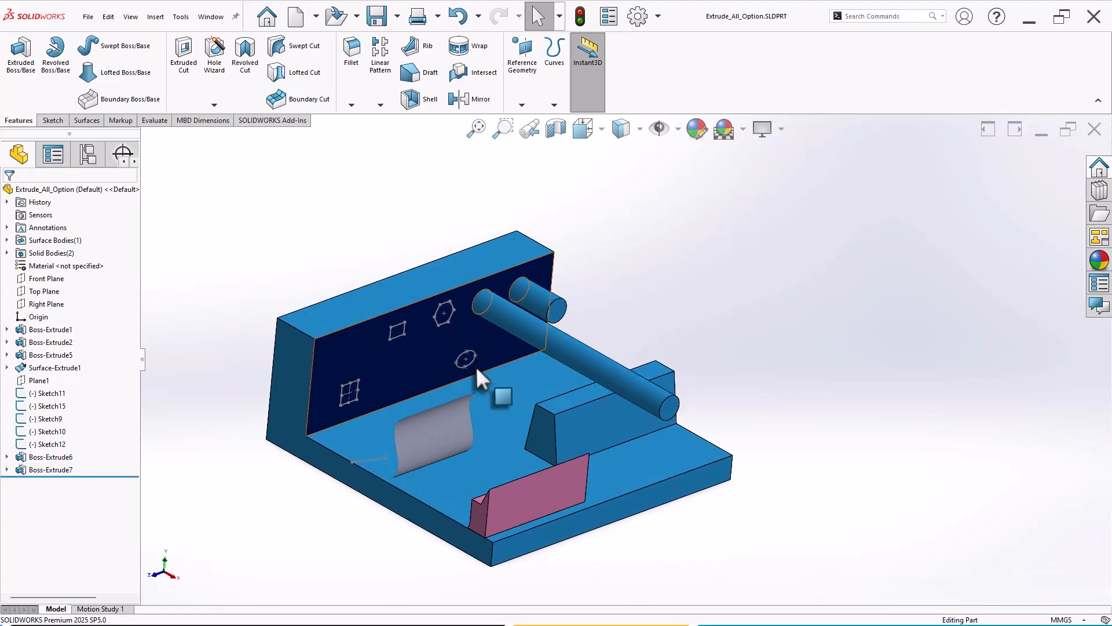
pyautogui.scroll(-3, 477, 367)
pyautogui.click(487, 362)
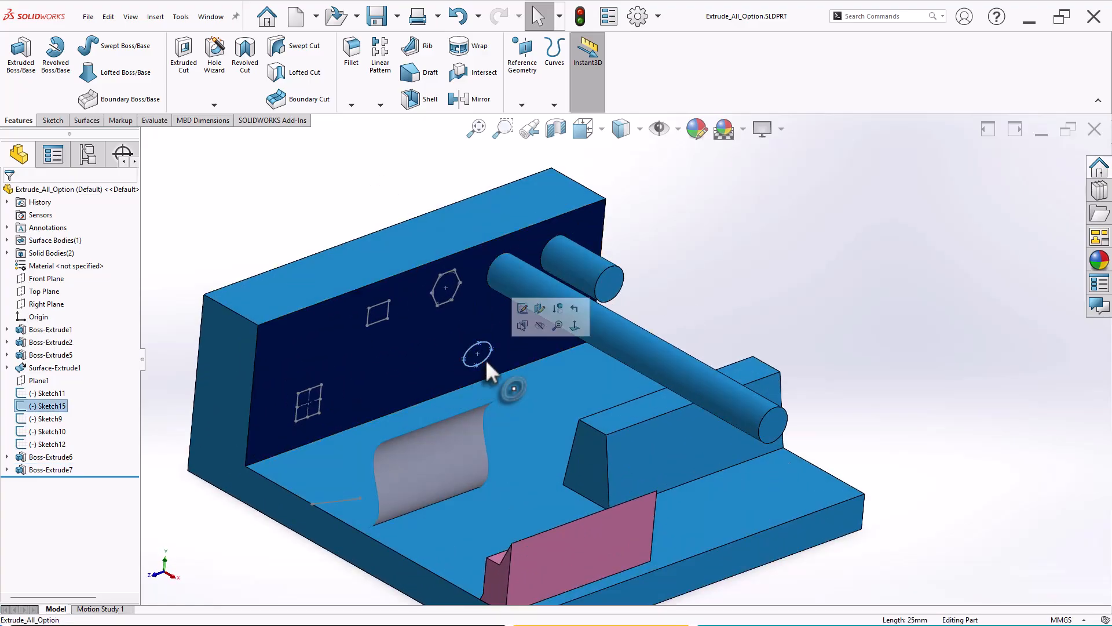
pyautogui.press('s')
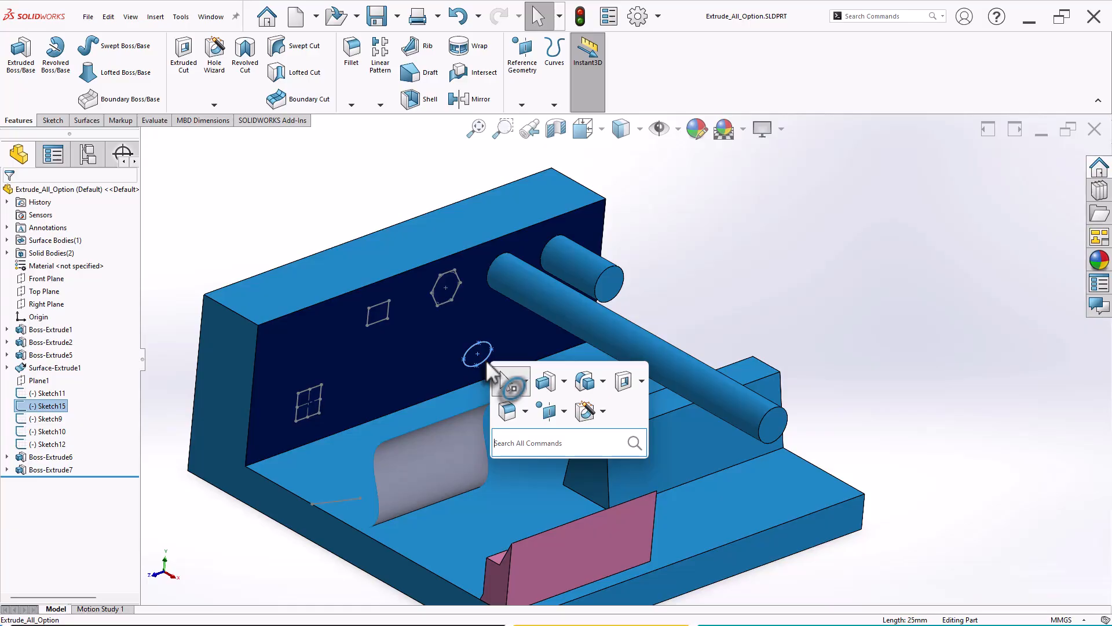
pyautogui.click(546, 382)
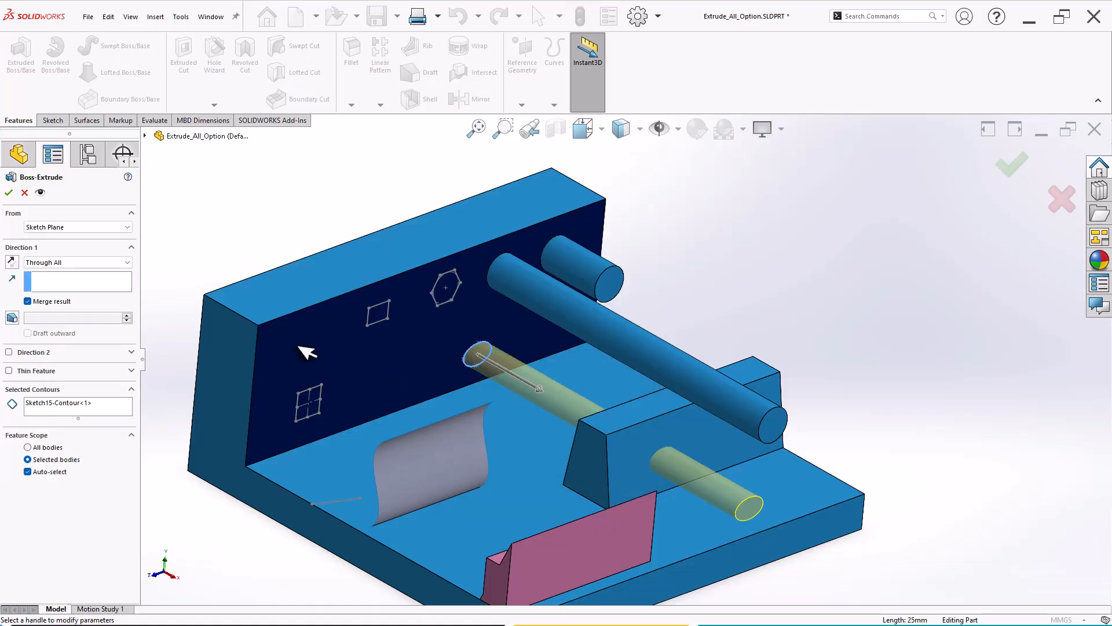
pyautogui.click(63, 264)
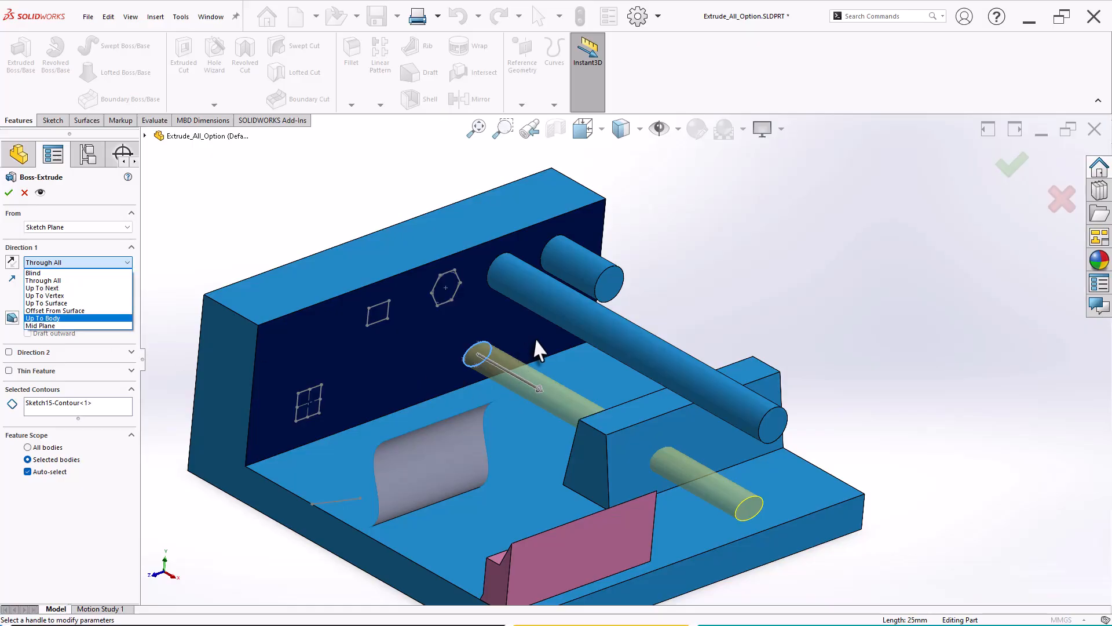
pyautogui.click(63, 287)
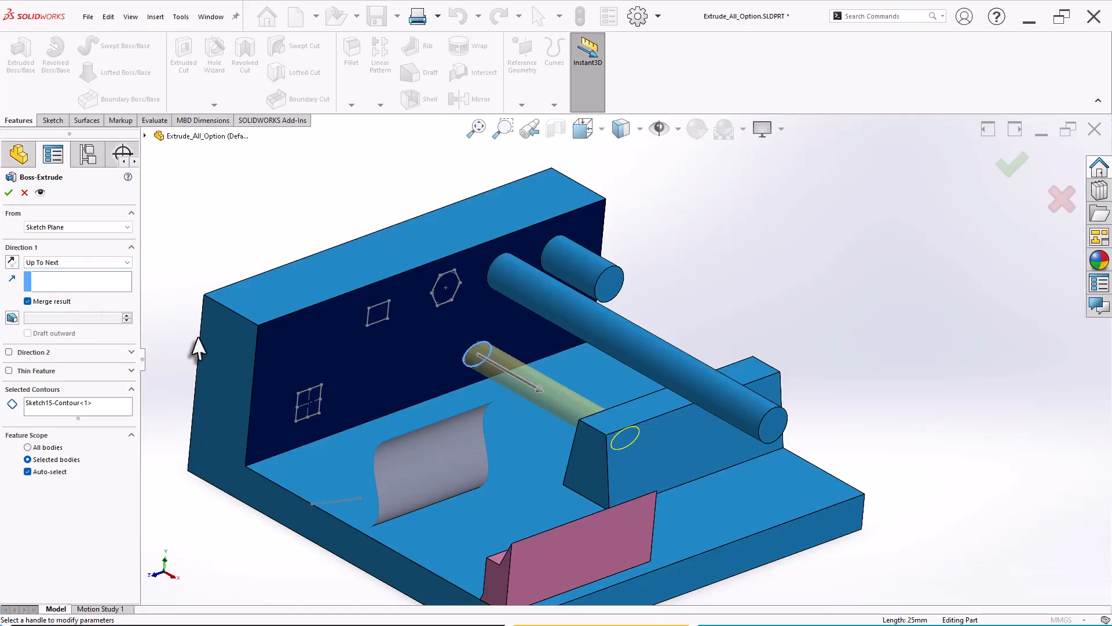
pyautogui.moveTo(530, 452); pyautogui.dragTo(627, 387, button='middle')
pyautogui.scroll(-6, 640, 427)
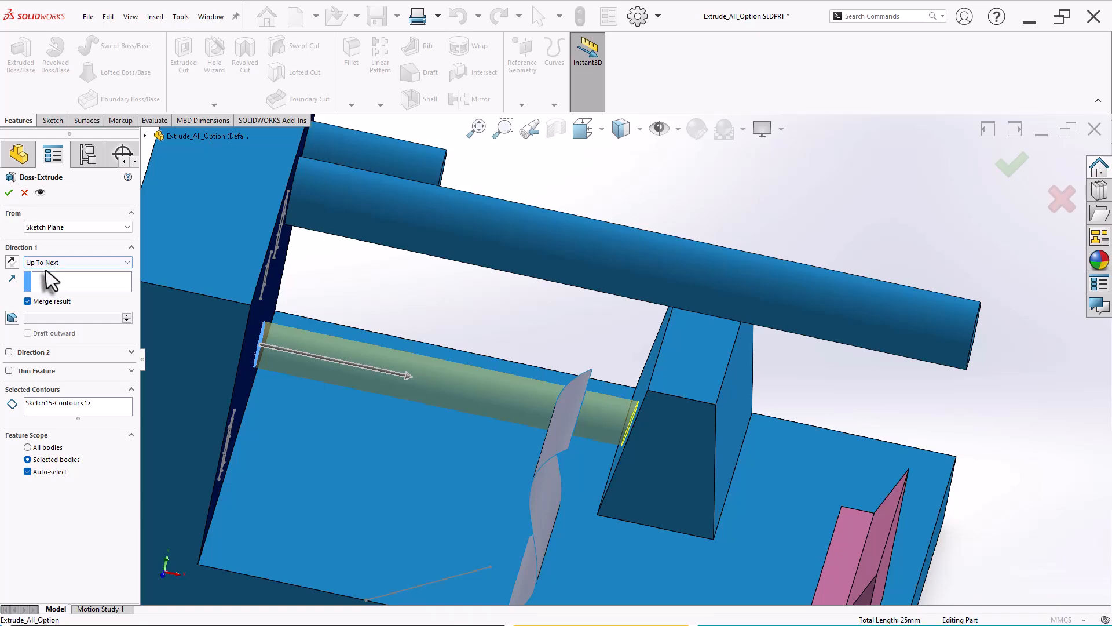
pyautogui.click(8, 192)
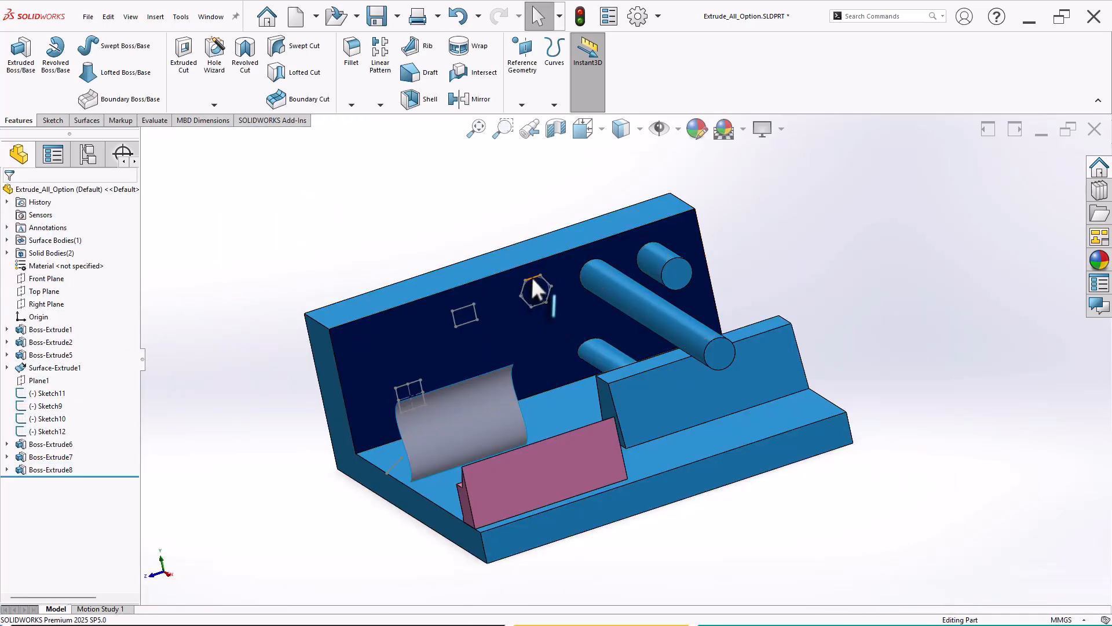
# - Start a Boss-Extrude of the hexagon on the wall with Up To Vertex, ending at the pink body's upper far corner
pyautogui.click(533, 279)
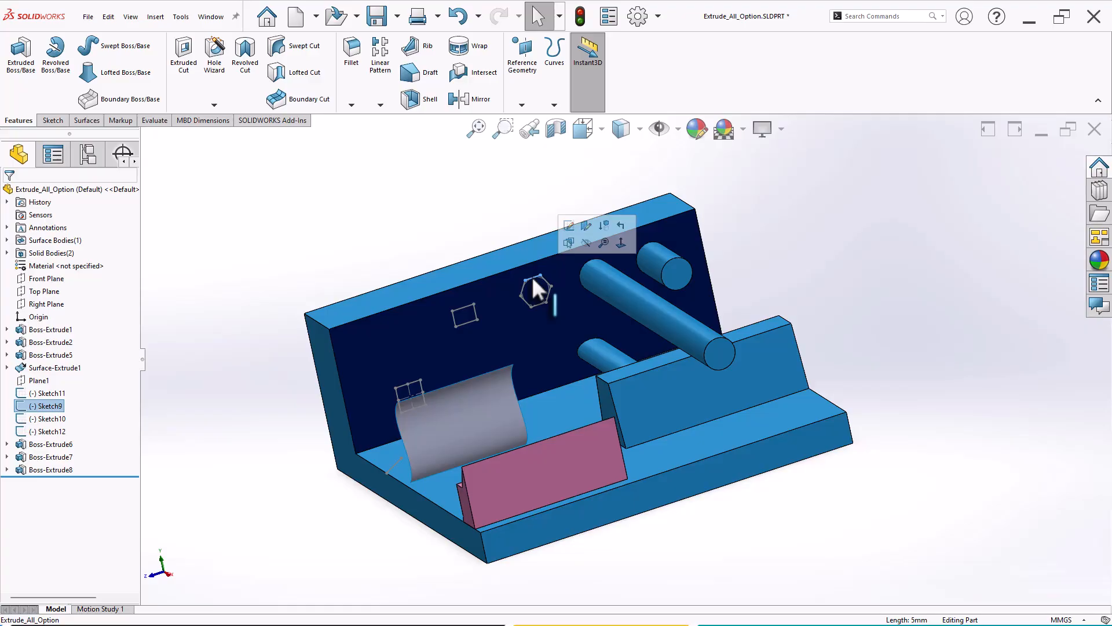
pyautogui.press('s')
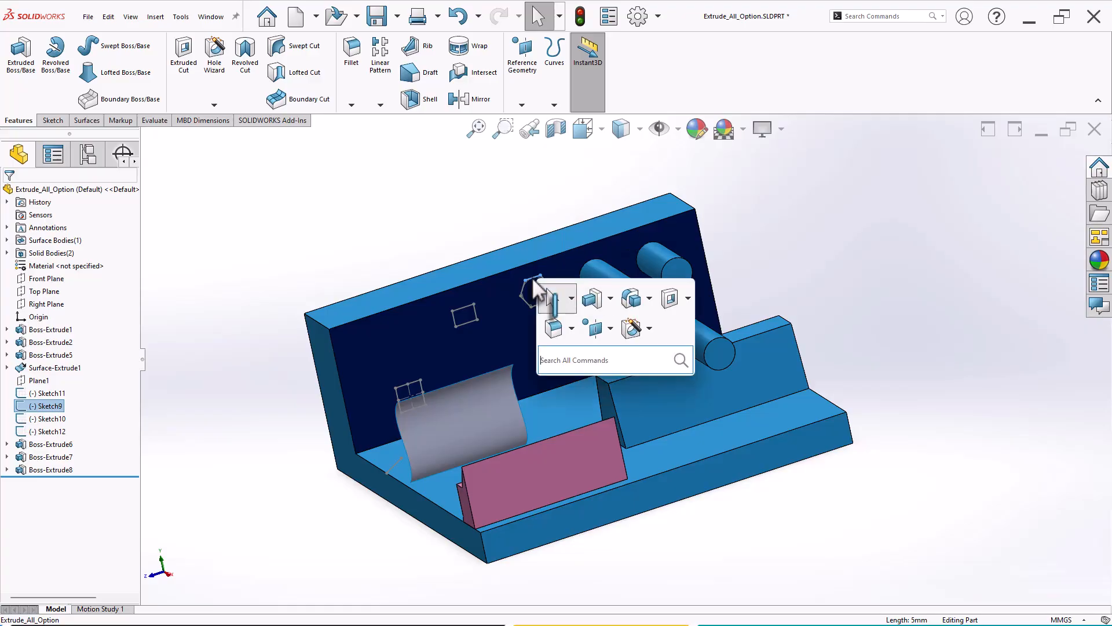
pyautogui.click(591, 298)
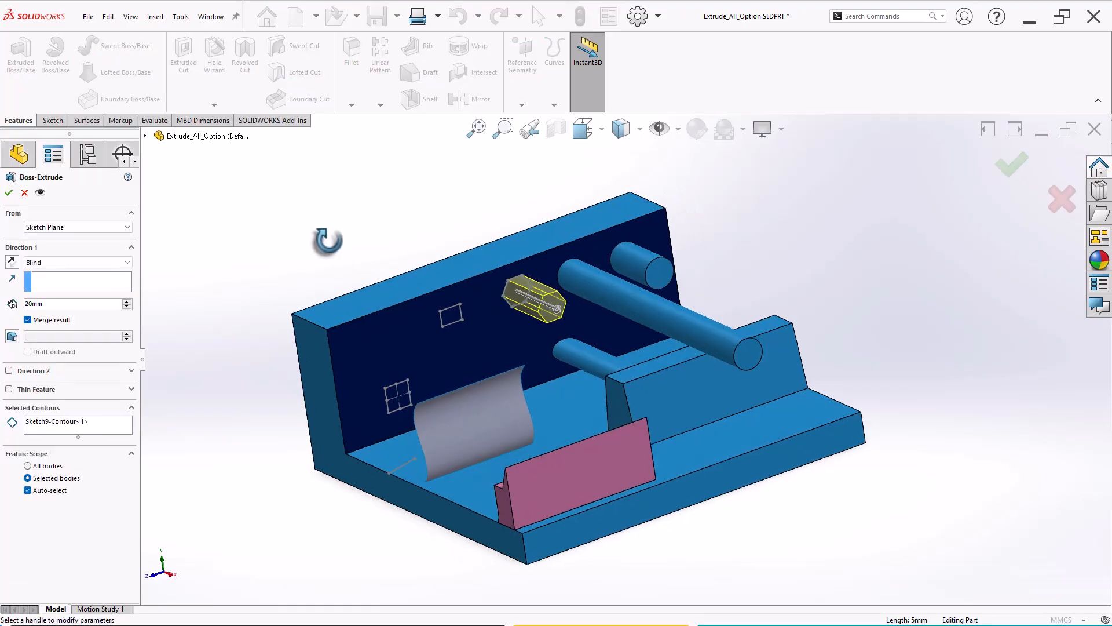
pyautogui.click(77, 263)
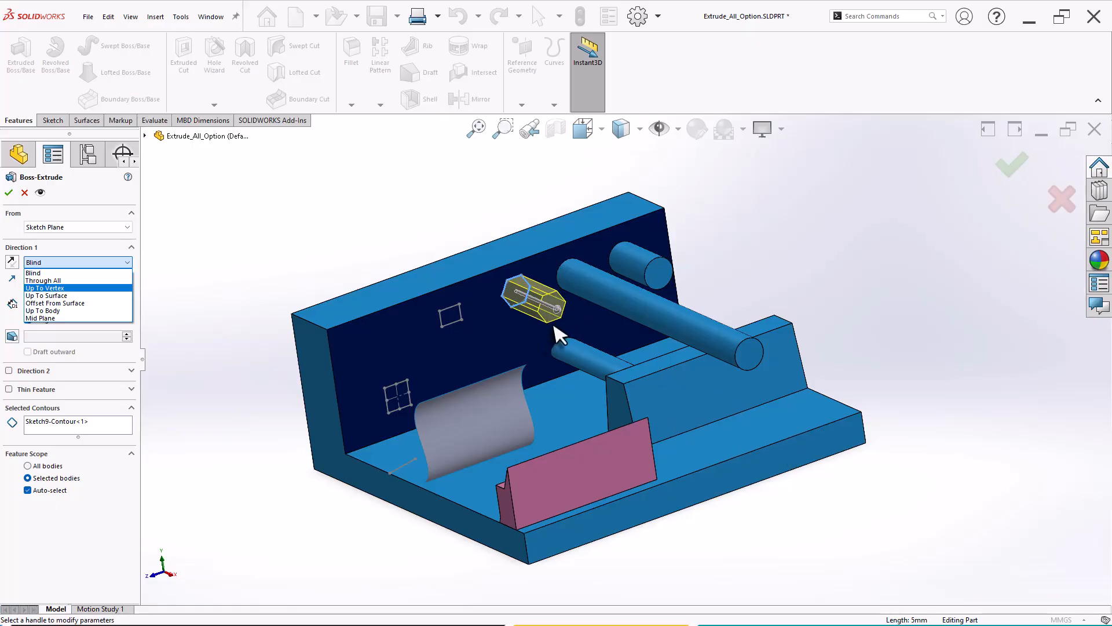
pyautogui.click(53, 288)
pyautogui.scroll(-4, 758, 446)
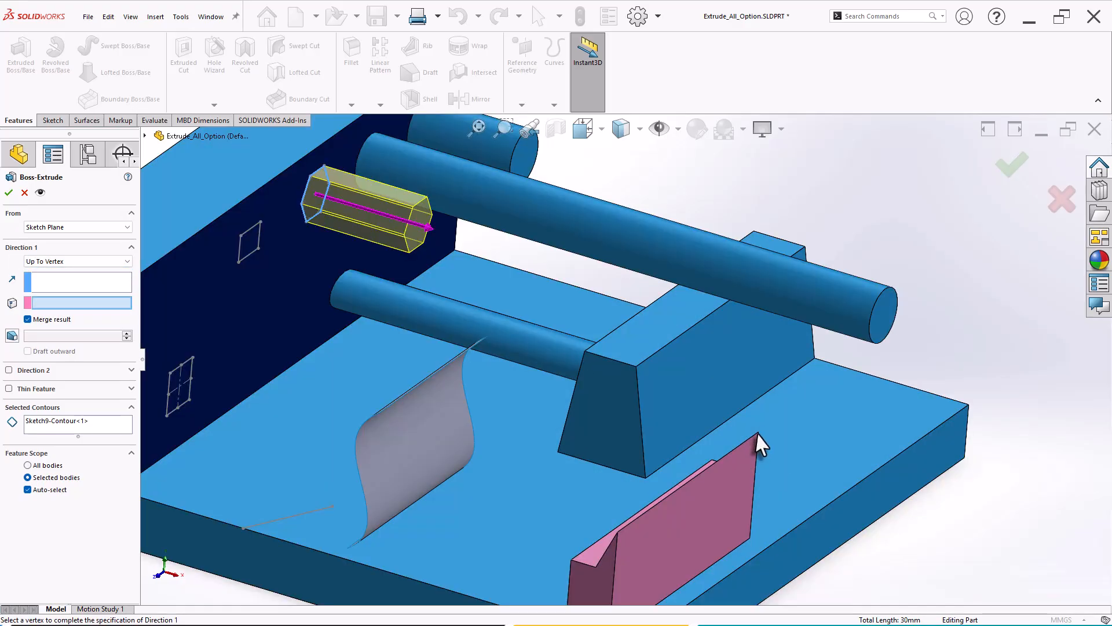
pyautogui.click(758, 432)
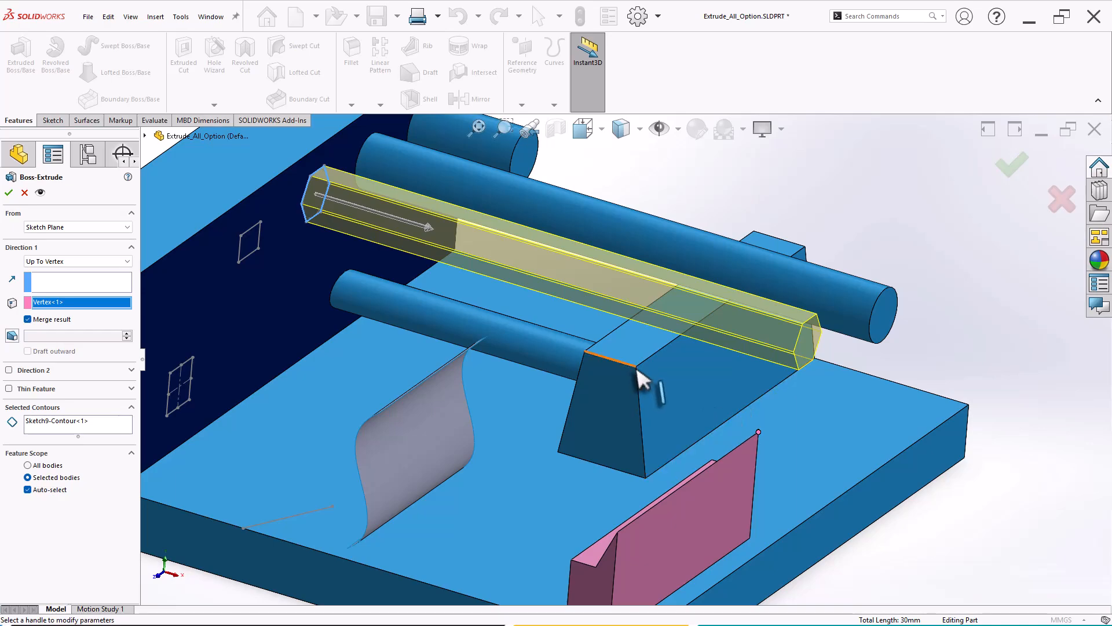
# - Replace the hexagon's end vertex with the trapezoidal block's top front corner and accept the extrusion
pyautogui.rightClick(54, 305)
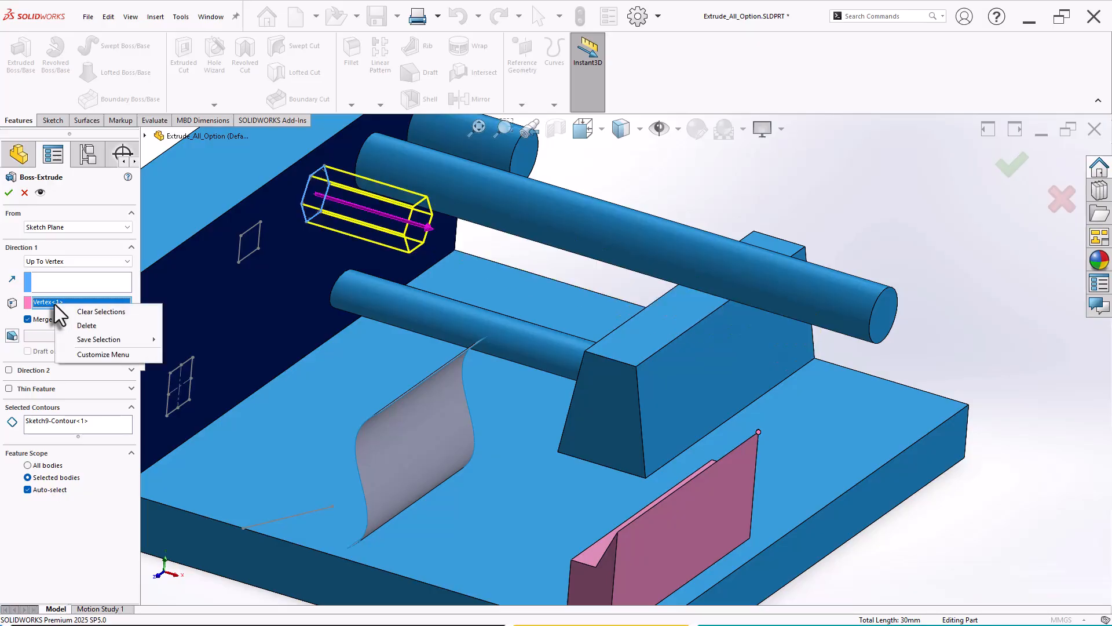
pyautogui.click(81, 315)
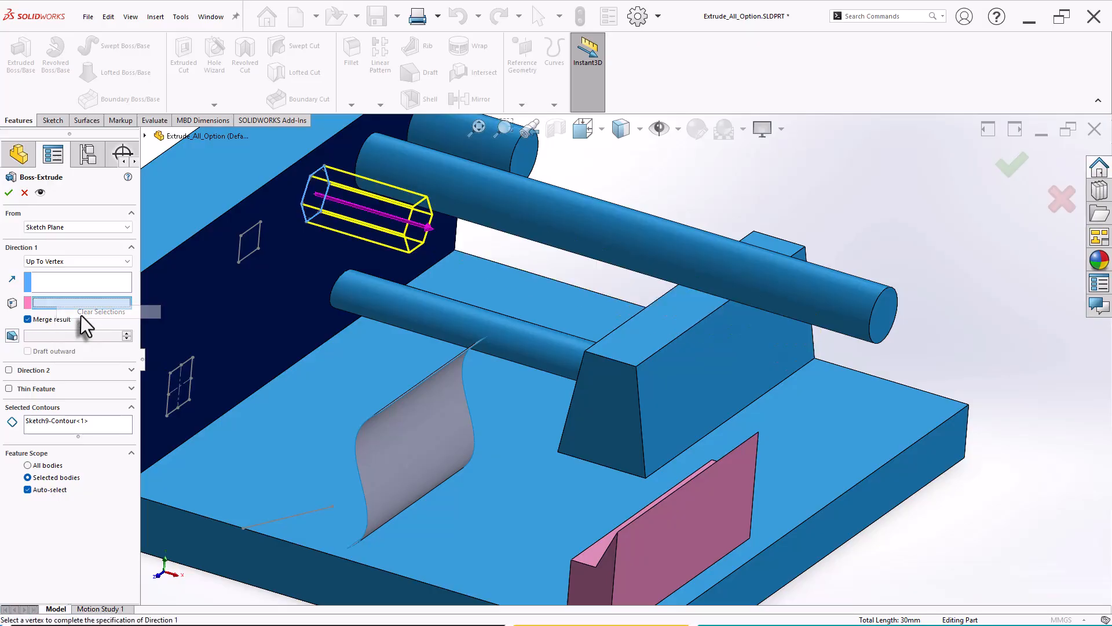
pyautogui.click(637, 368)
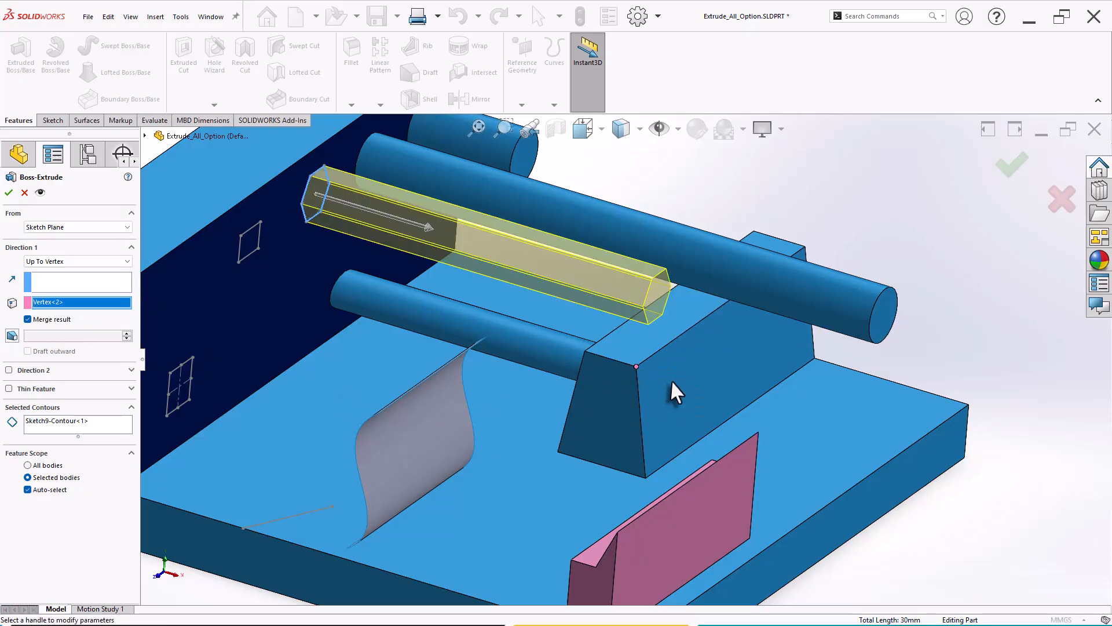
pyautogui.moveTo(670, 380)
pyautogui.mouseDown(button='middle')
pyautogui.moveTo(705, 385)
pyautogui.moveTo(658, 385)
pyautogui.mouseUp(button='middle')
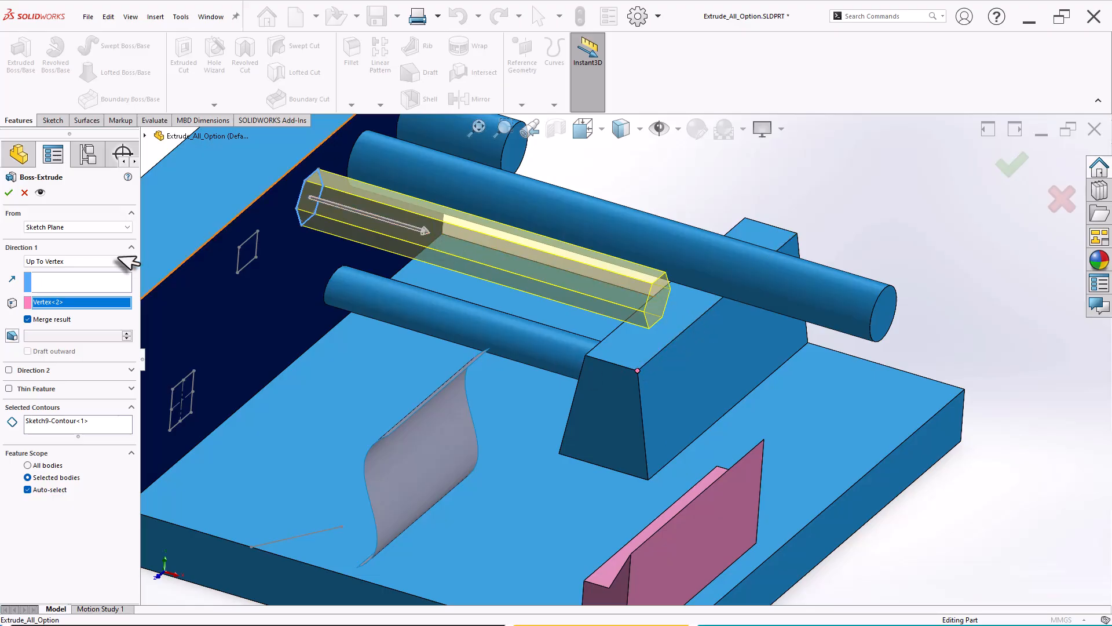
pyautogui.click(8, 193)
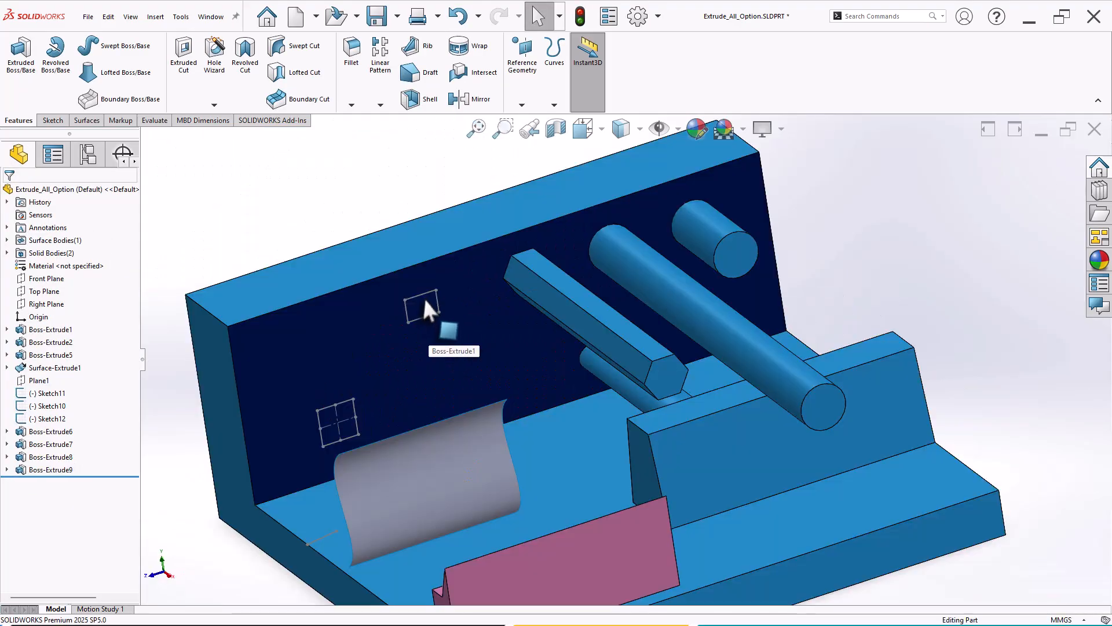
# - Extrude the small upper rectangle on the wall with Up To Surface, using the pink body's large outer face as the end
pyautogui.click(424, 294)
pyautogui.press('s')
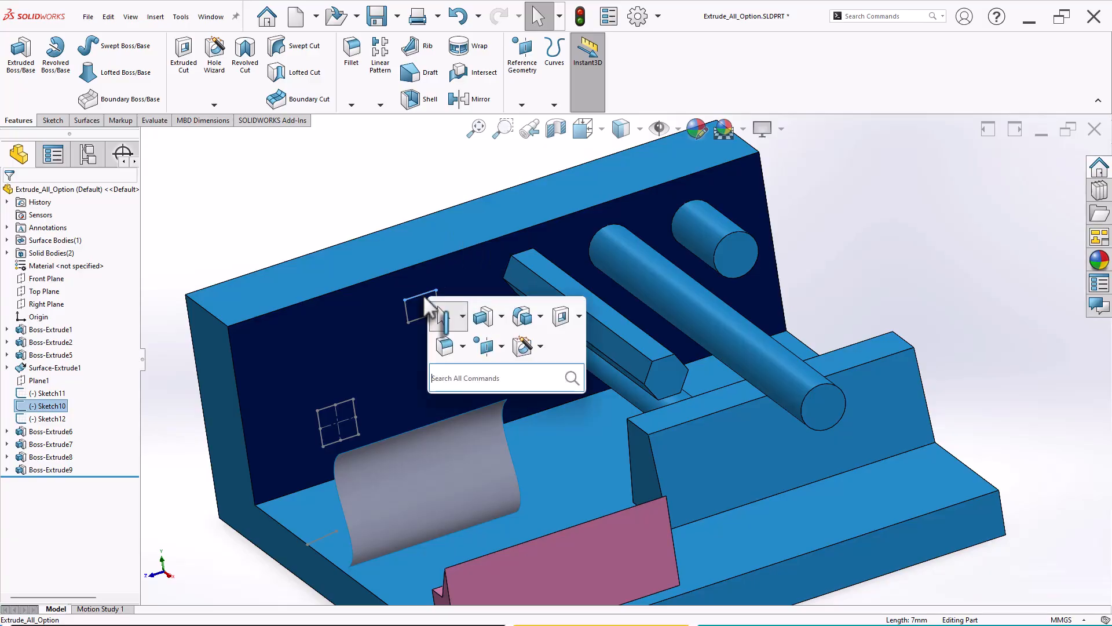
pyautogui.click(482, 320)
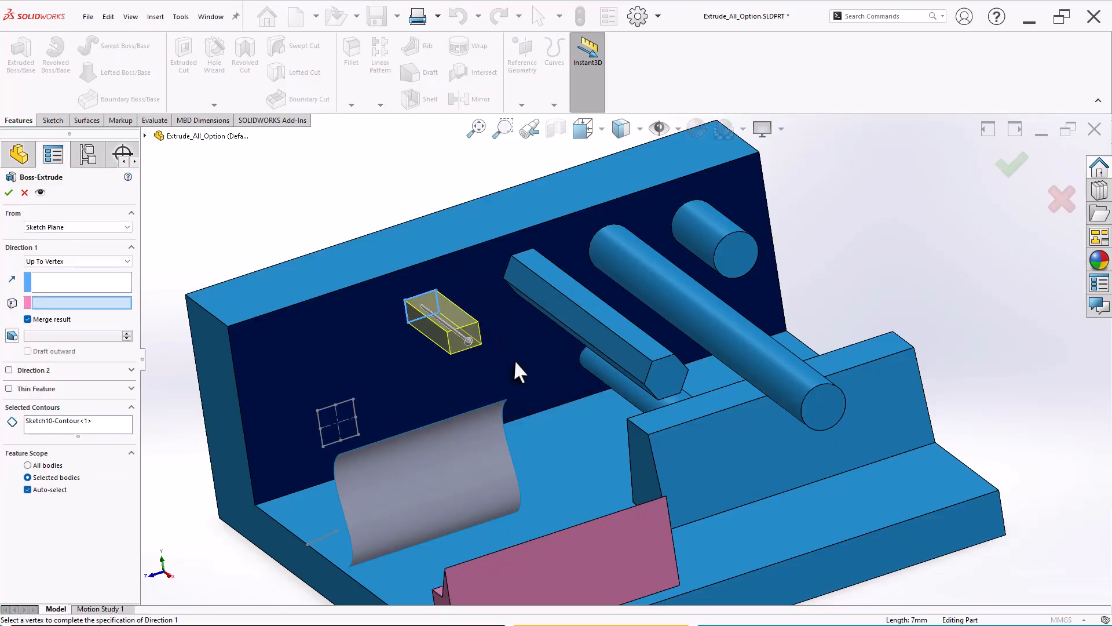
pyautogui.moveTo(534, 352); pyautogui.dragTo(545, 272, button='middle')
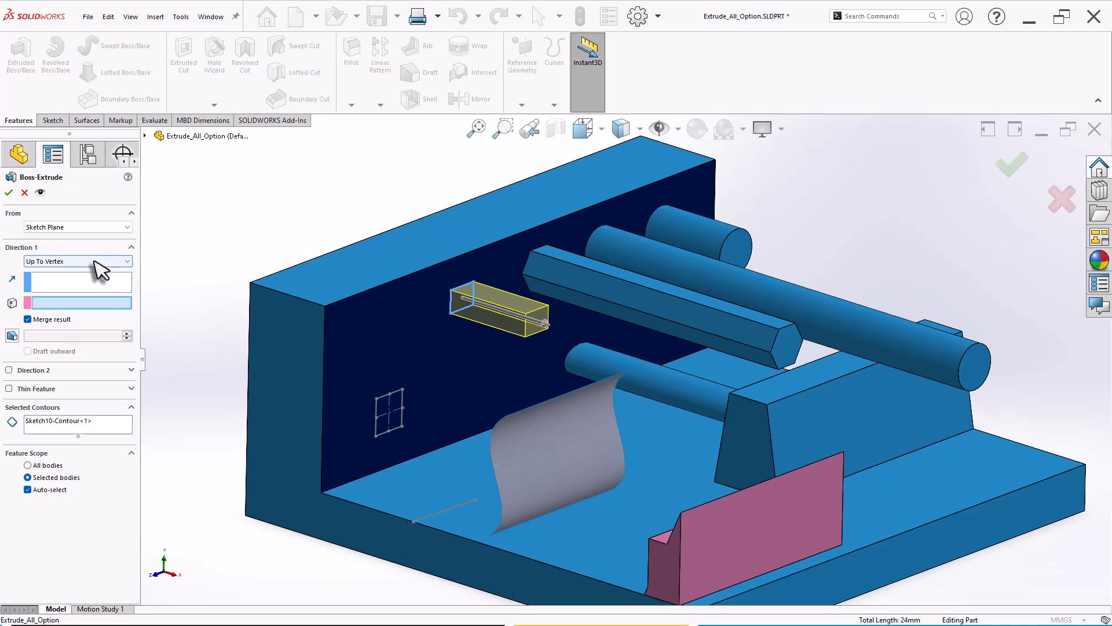
pyautogui.click(93, 261)
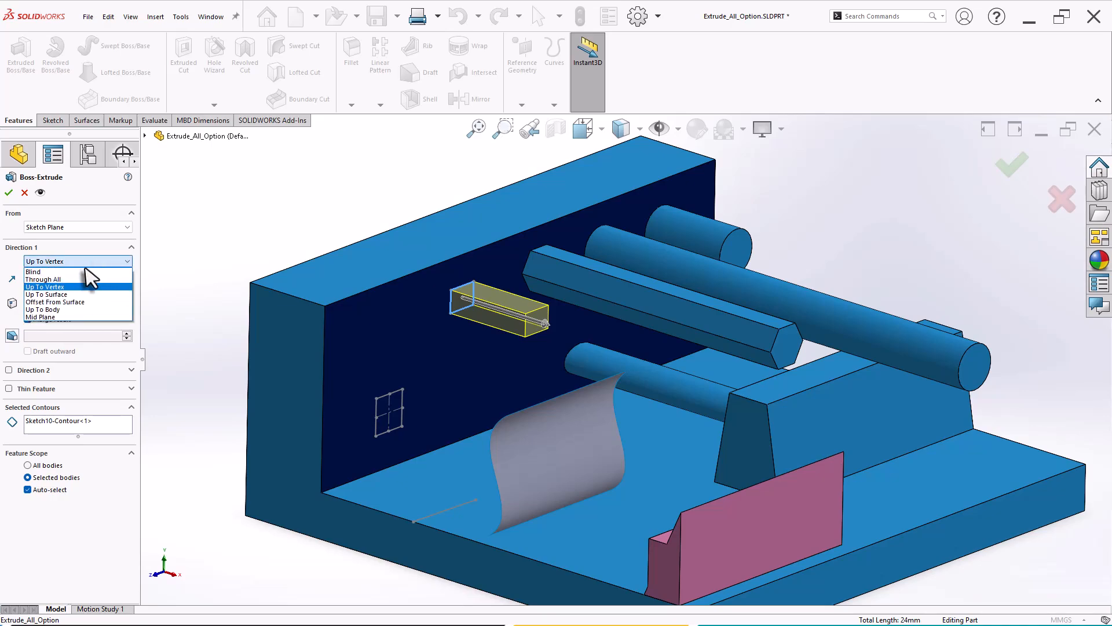
pyautogui.click(57, 294)
pyautogui.moveTo(446, 398); pyautogui.dragTo(489, 360, button='middle')
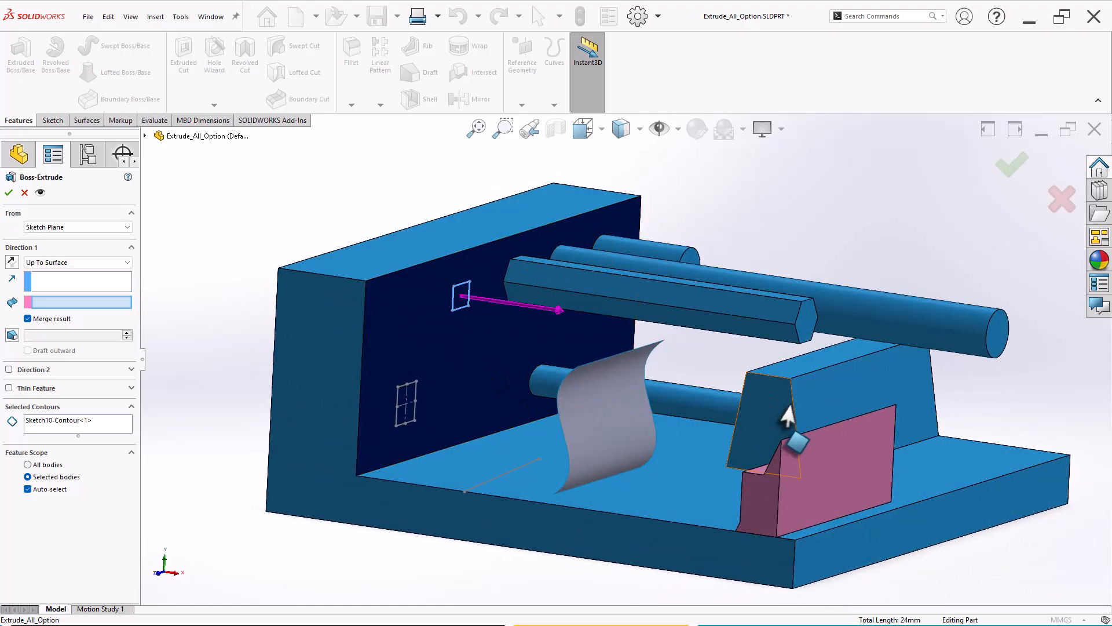
pyautogui.click(836, 444)
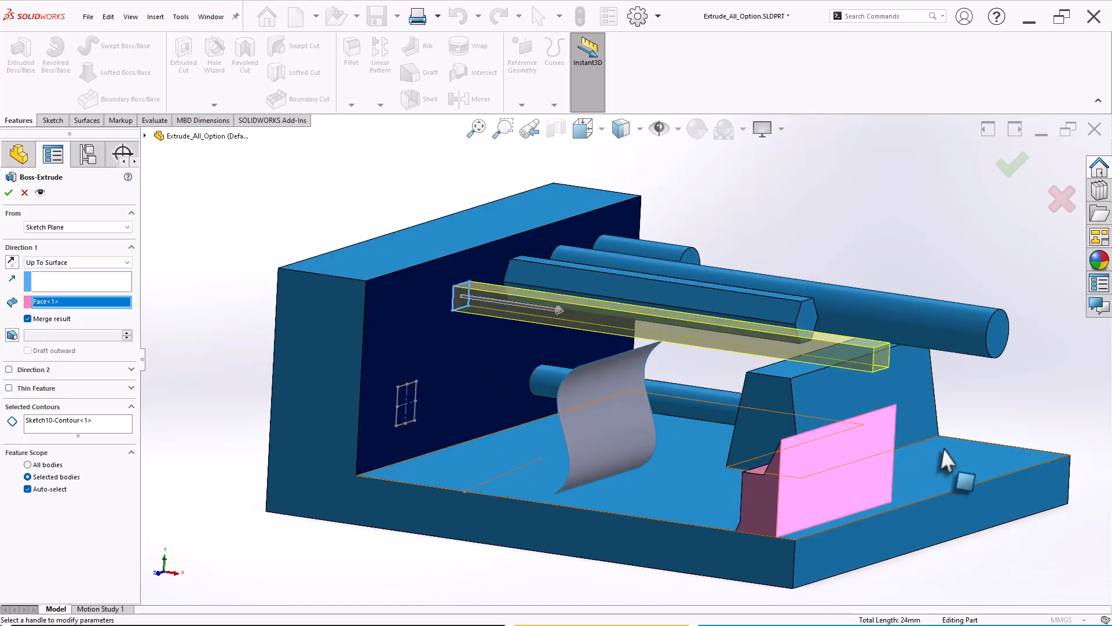
pyautogui.moveTo(948, 460)
pyautogui.mouseDown(button='middle')
pyautogui.moveTo(950, 446)
pyautogui.moveTo(921, 481)
pyautogui.mouseUp(button='middle')
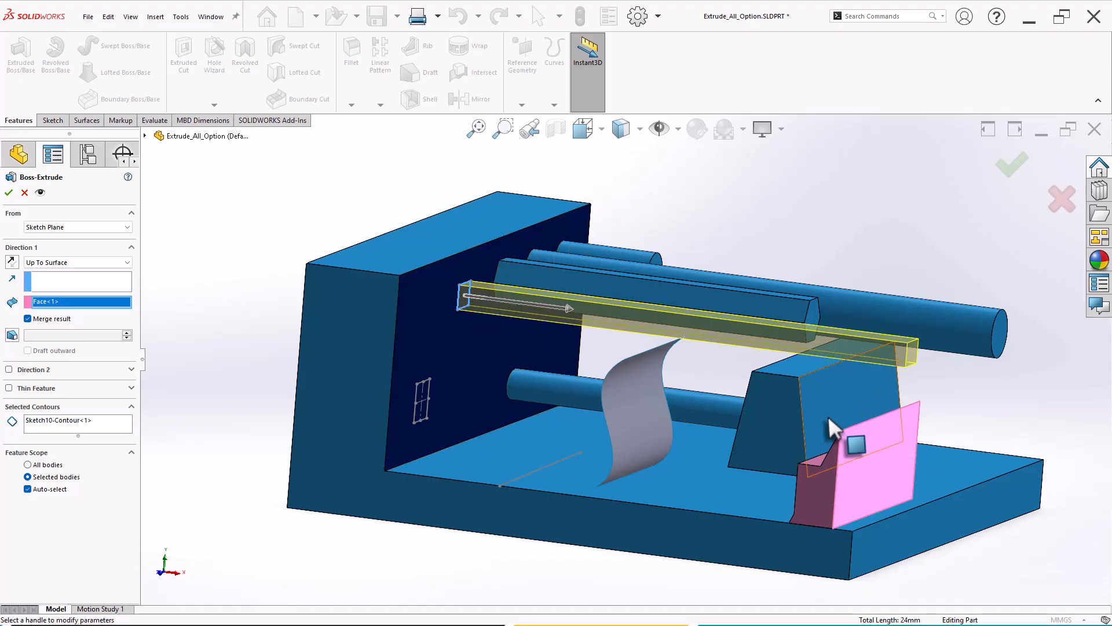
pyautogui.moveTo(798, 403); pyautogui.dragTo(819, 484, button='middle')
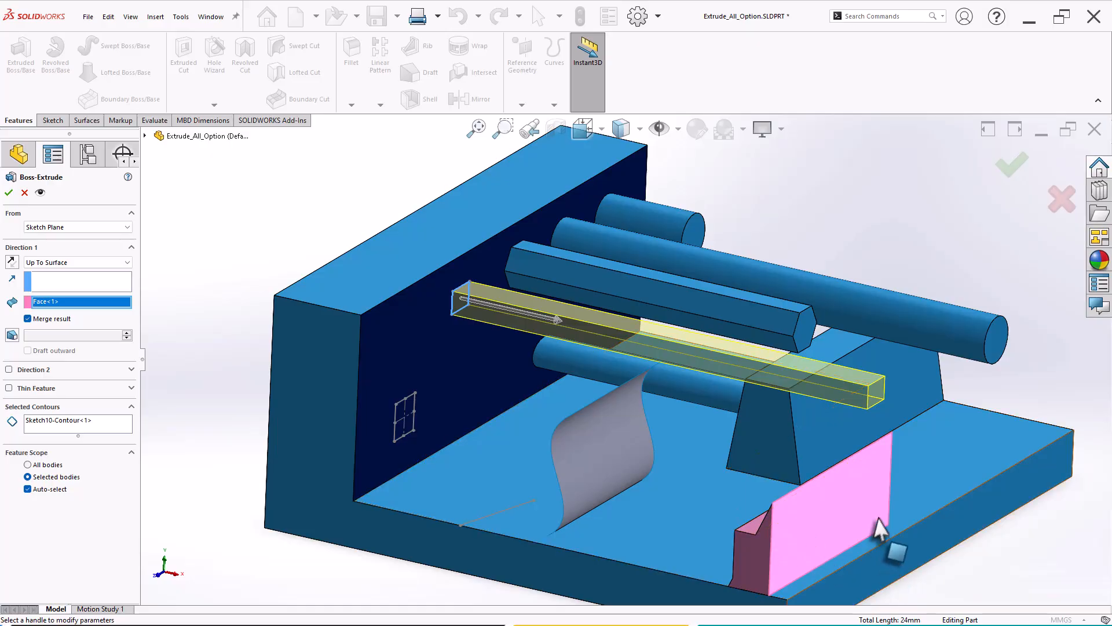
pyautogui.moveTo(710, 454); pyautogui.dragTo(634, 433, button='middle')
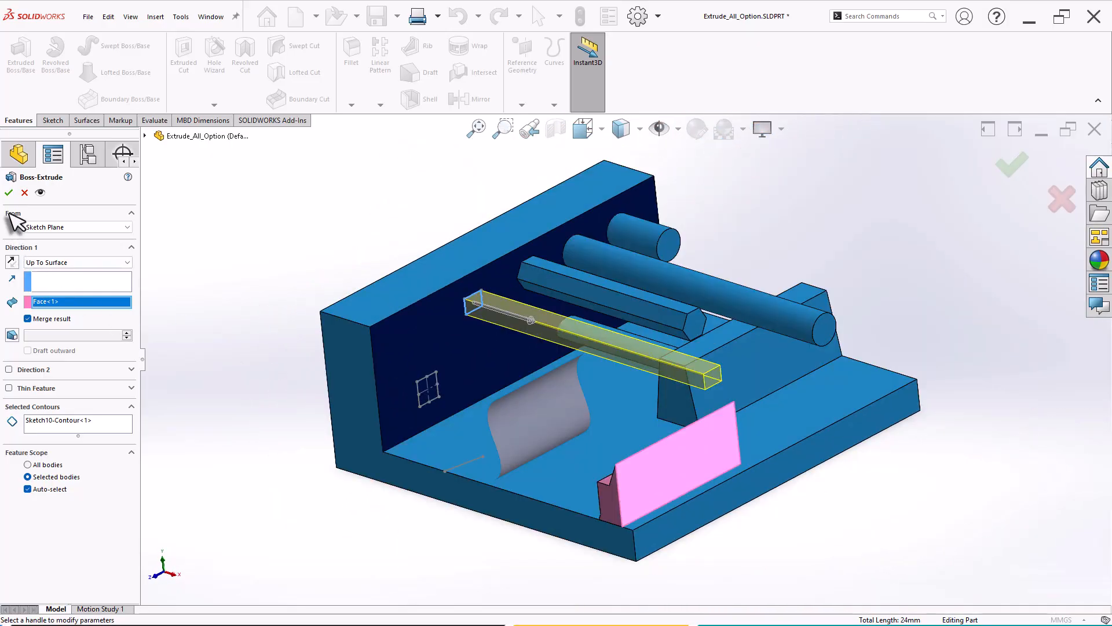
pyautogui.click(9, 192)
# - Start a Boss-Extrude of the lower rectangle on the wall with the Blind end condition at 20 mm
pyautogui.moveTo(340, 399); pyautogui.dragTo(408, 393, button='middle')
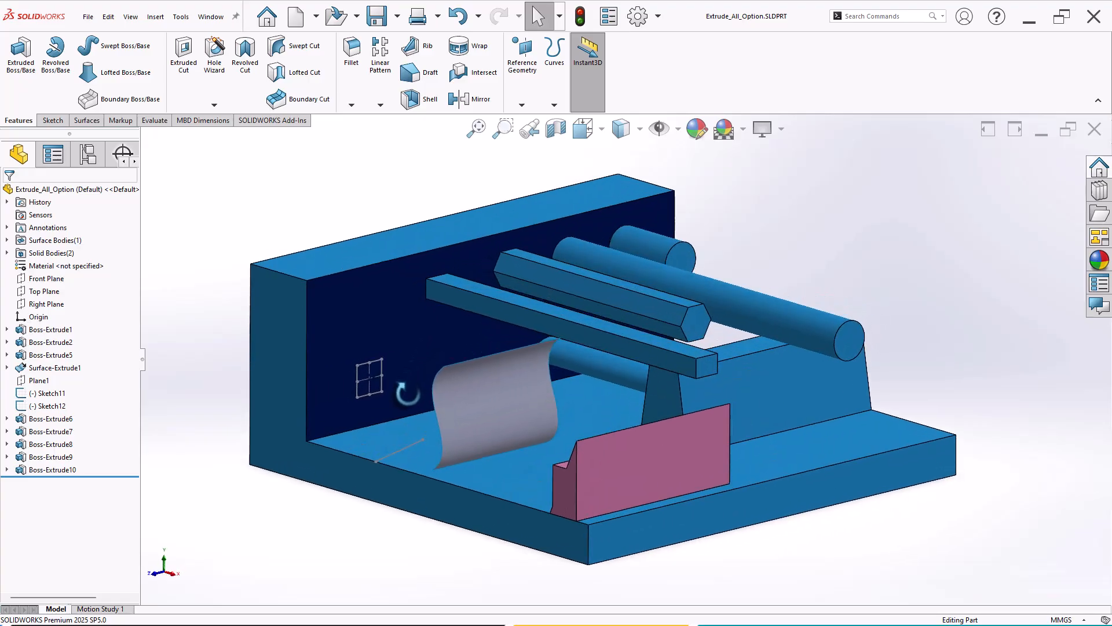
pyautogui.click(378, 370)
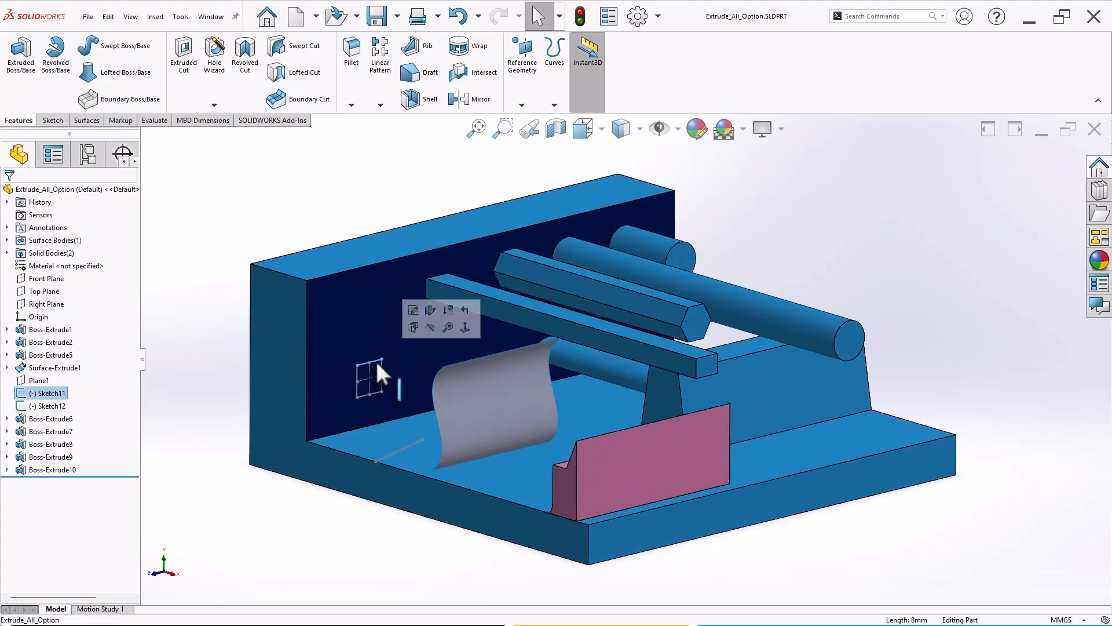
pyautogui.press('s')
pyautogui.click(435, 383)
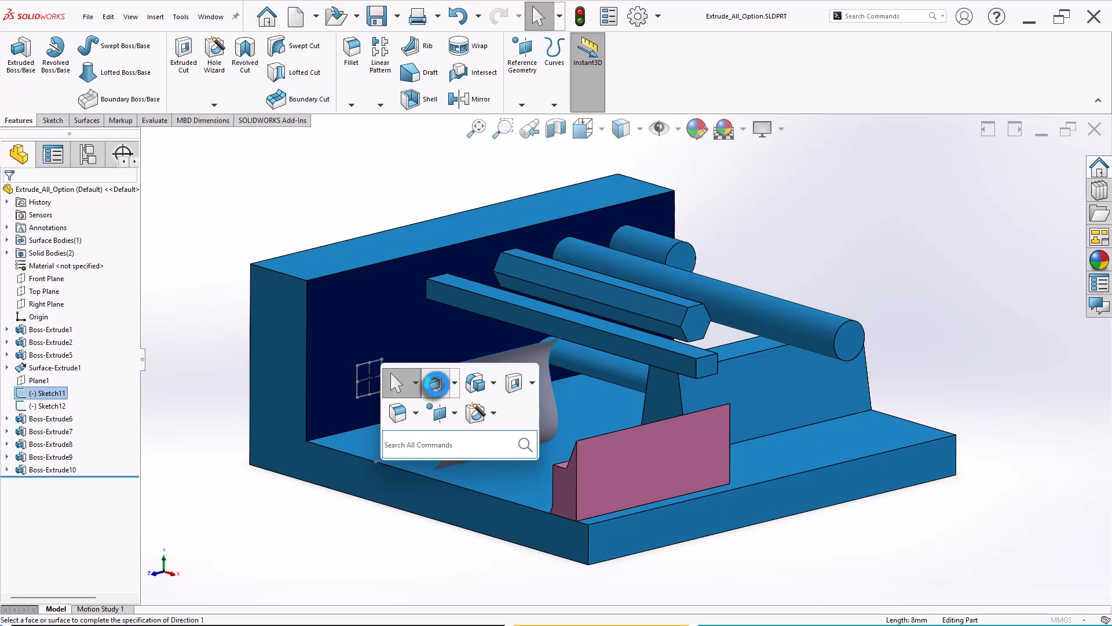
pyautogui.click(87, 263)
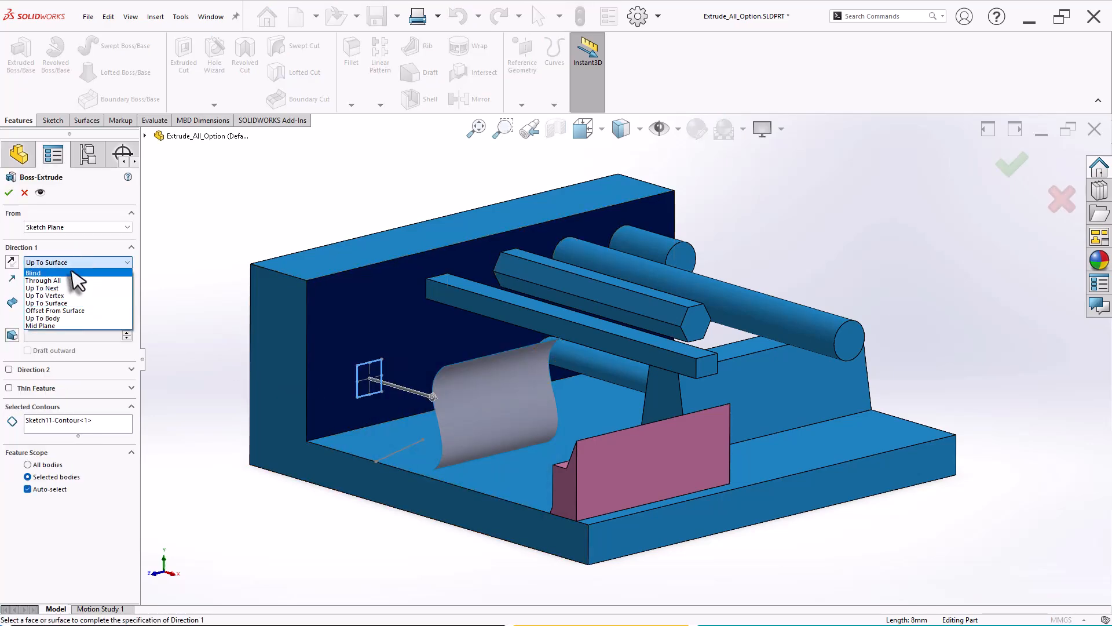
pyautogui.click(54, 273)
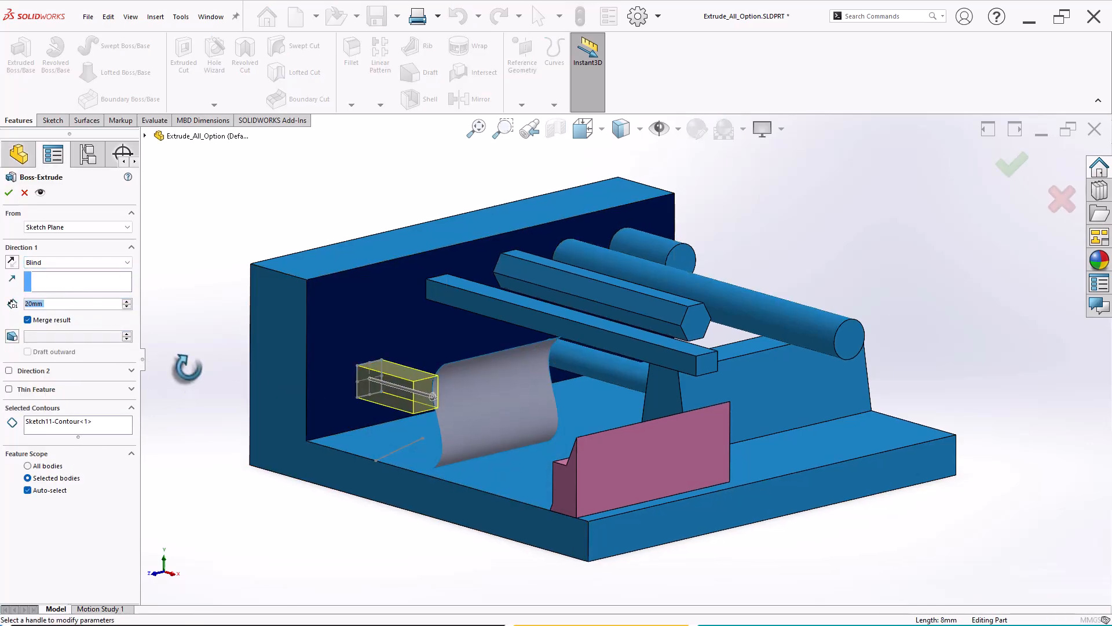
pyautogui.moveTo(186, 367); pyautogui.dragTo(211, 367, button='middle')
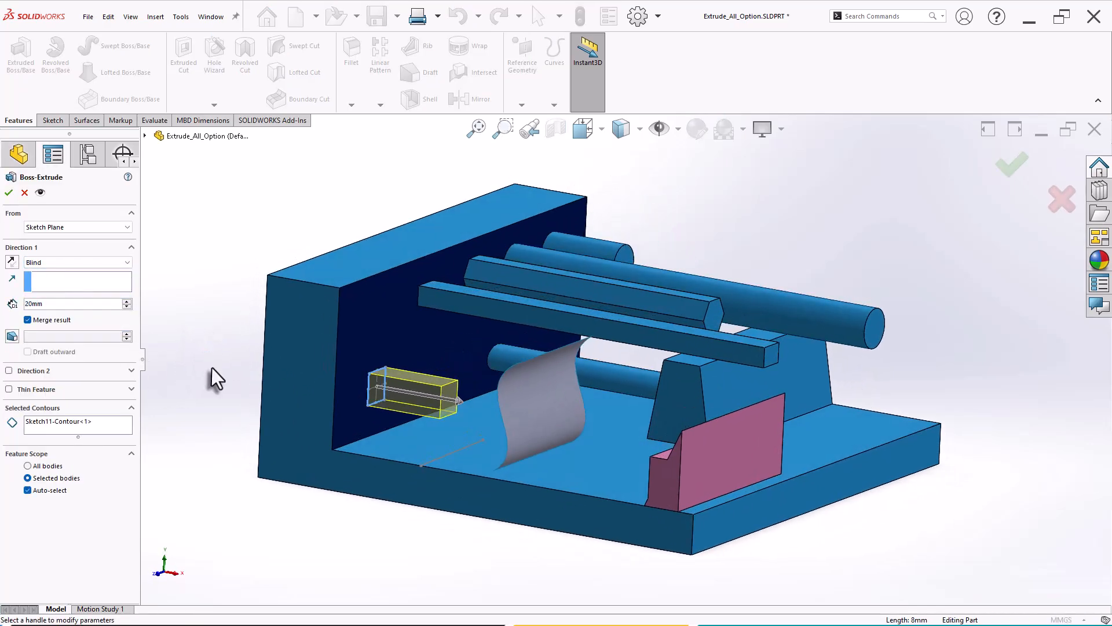
# - Try the angled sketch line on the base as the rectangle's extrusion direction, and clear that reference again
pyautogui.click(65, 282)
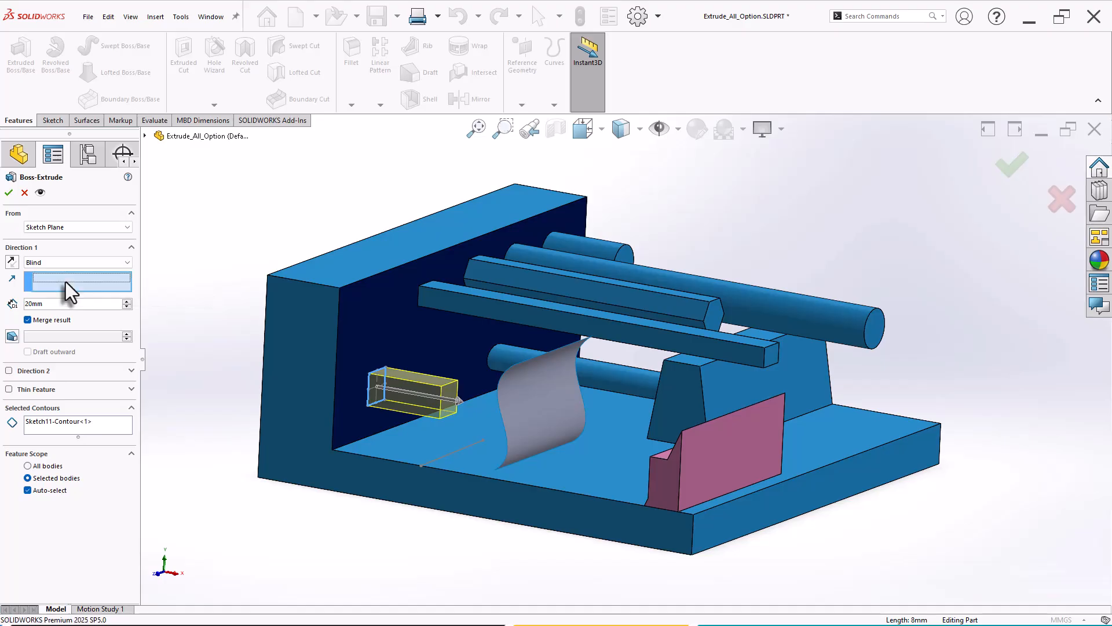
pyautogui.scroll(-5, 471, 457)
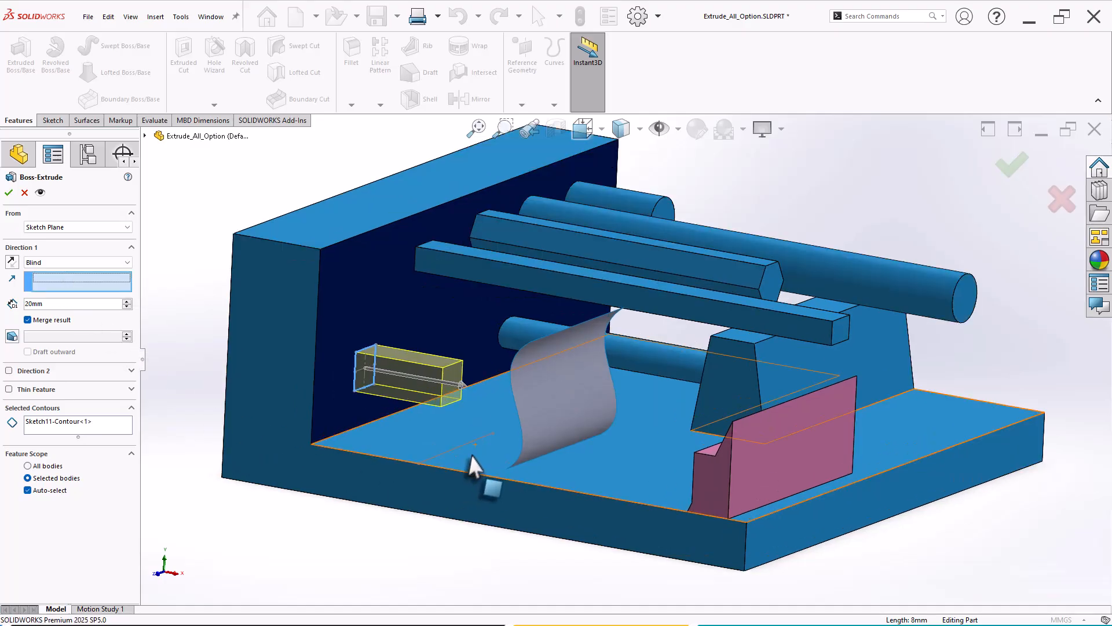
pyautogui.moveTo(485, 446)
pyautogui.mouseDown(button='middle')
pyautogui.moveTo(442, 464)
pyautogui.moveTo(437, 487)
pyautogui.moveTo(490, 475)
pyautogui.moveTo(529, 499)
pyautogui.moveTo(544, 556)
pyautogui.moveTo(542, 534)
pyautogui.moveTo(487, 467)
pyautogui.moveTo(462, 467)
pyautogui.mouseUp(button='middle')
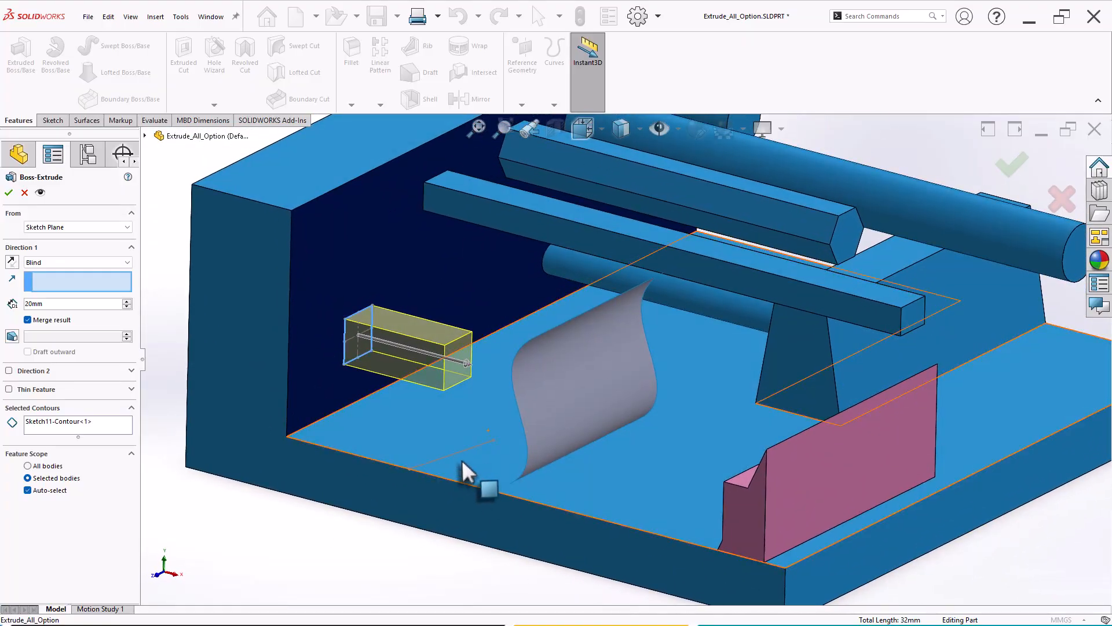
pyautogui.click(461, 452)
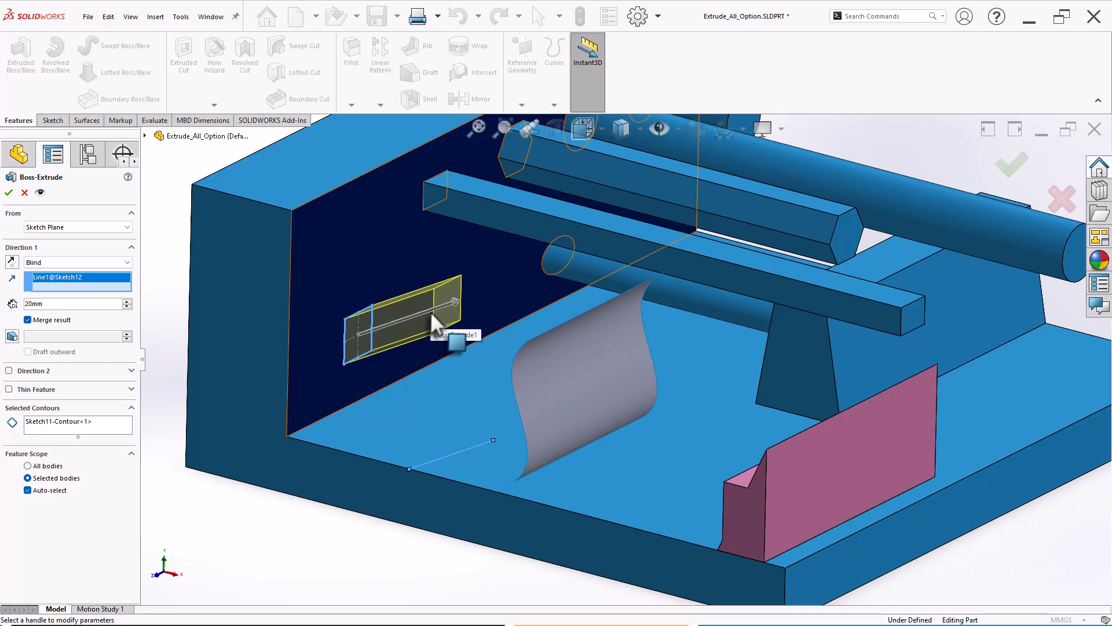
pyautogui.rightClick(87, 279)
pyautogui.click(109, 289)
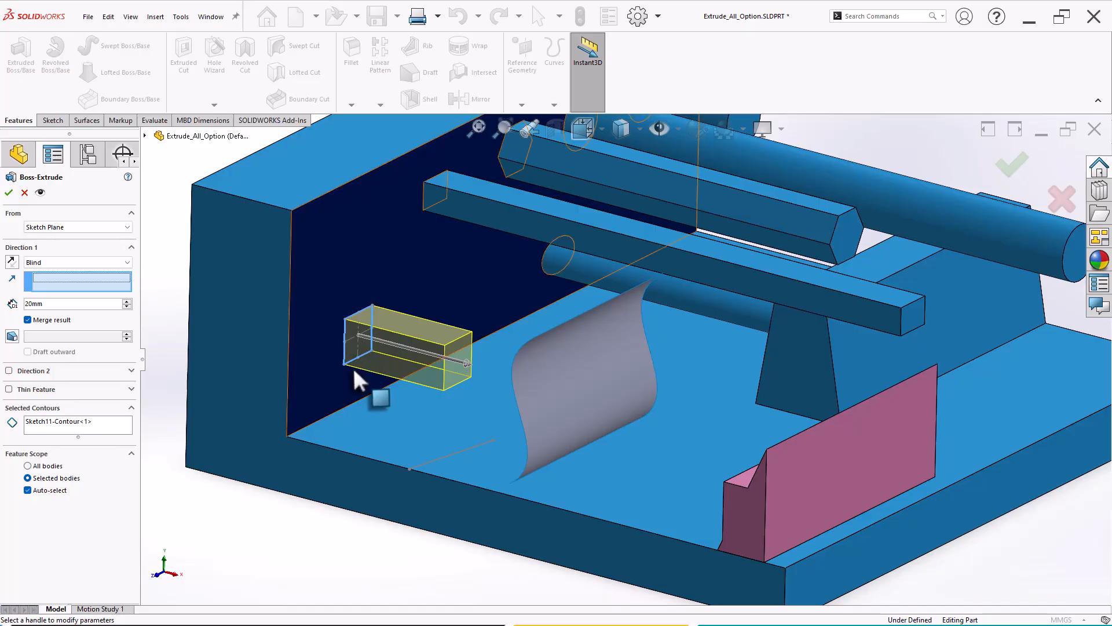
# - Change the rectangle's end condition to Up To Surface, using the curved surface as the end
pyautogui.click(87, 264)
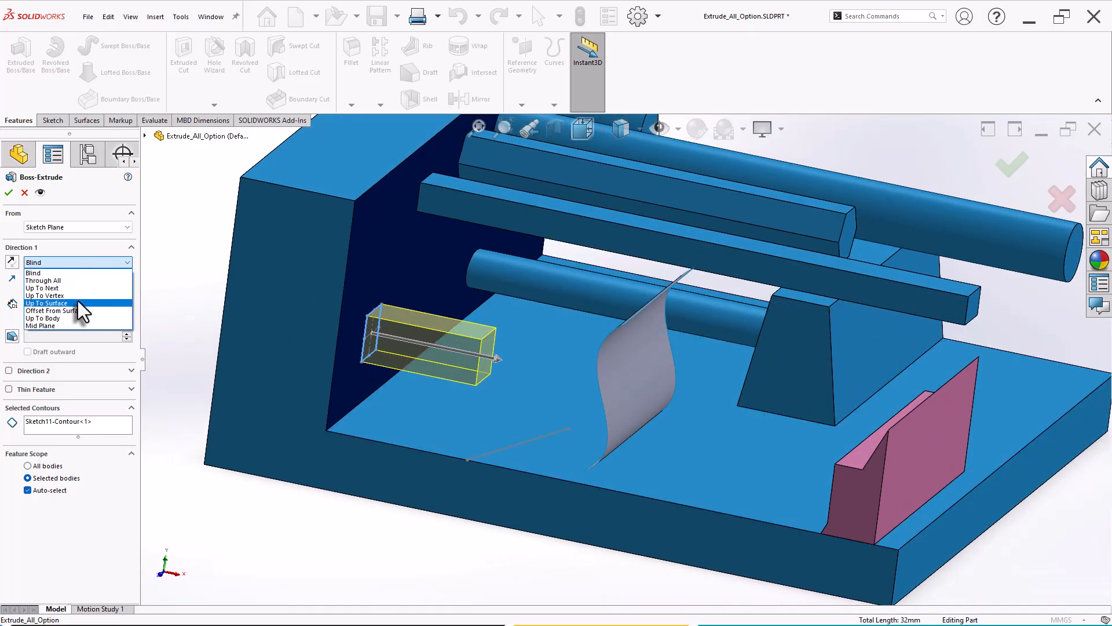
pyautogui.moveTo(350, 397); pyautogui.dragTo(633, 397, button='middle')
pyautogui.click(731, 368)
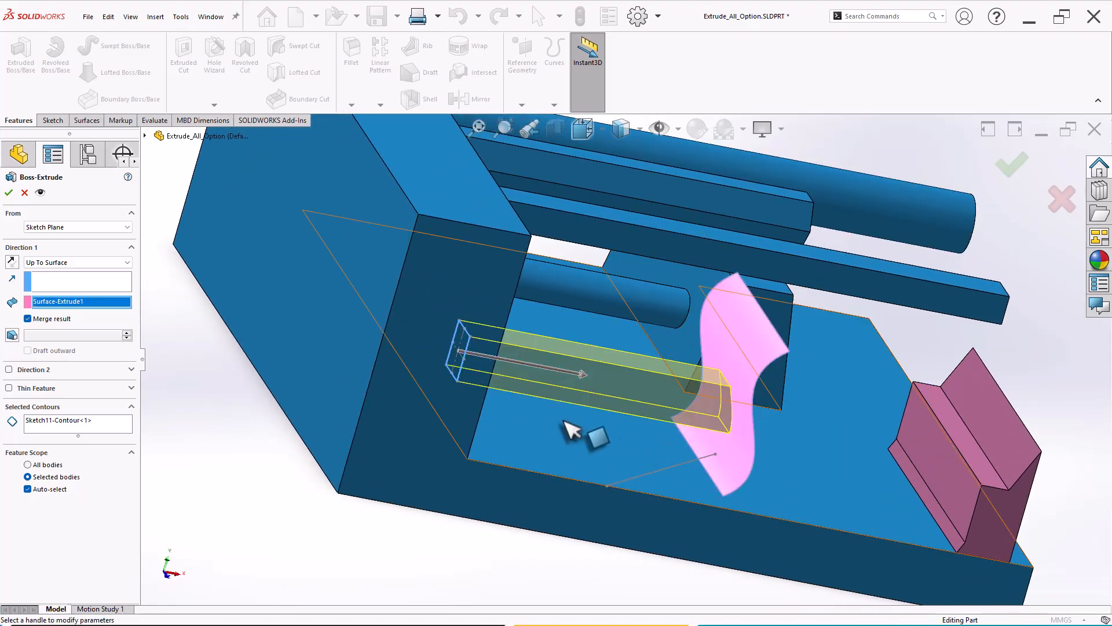
pyautogui.moveTo(571, 436); pyautogui.dragTo(534, 390, button='middle')
pyautogui.scroll(-2, 689, 404)
pyautogui.moveTo(699, 368); pyautogui.dragTo(732, 384, button='middle')
pyautogui.scroll(-2, 724, 374)
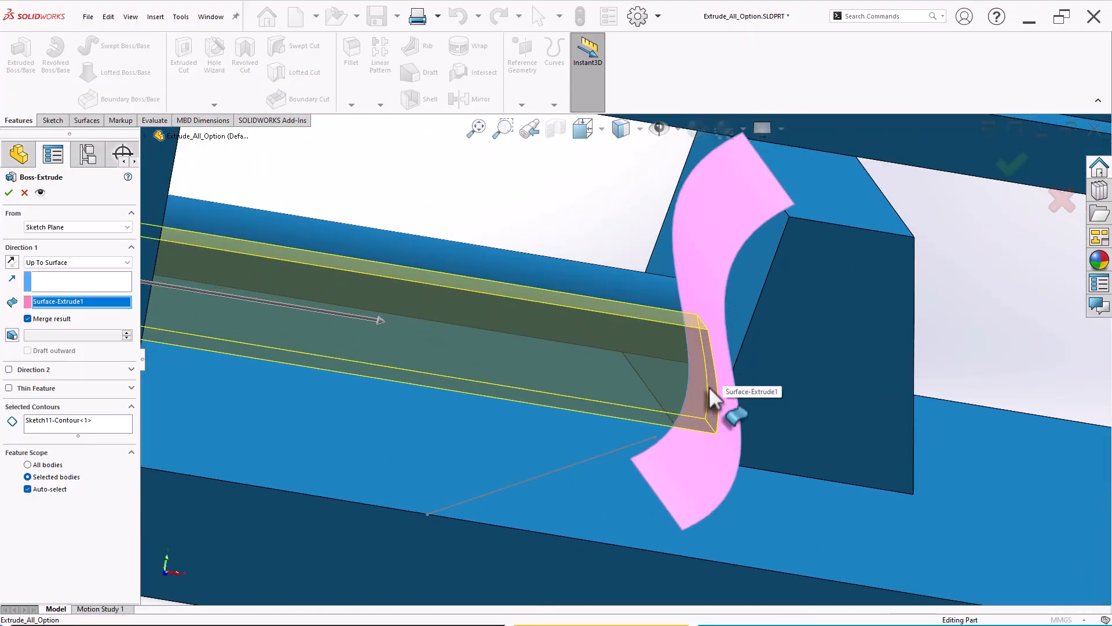
pyautogui.moveTo(740, 397); pyautogui.dragTo(707, 372, button='middle')
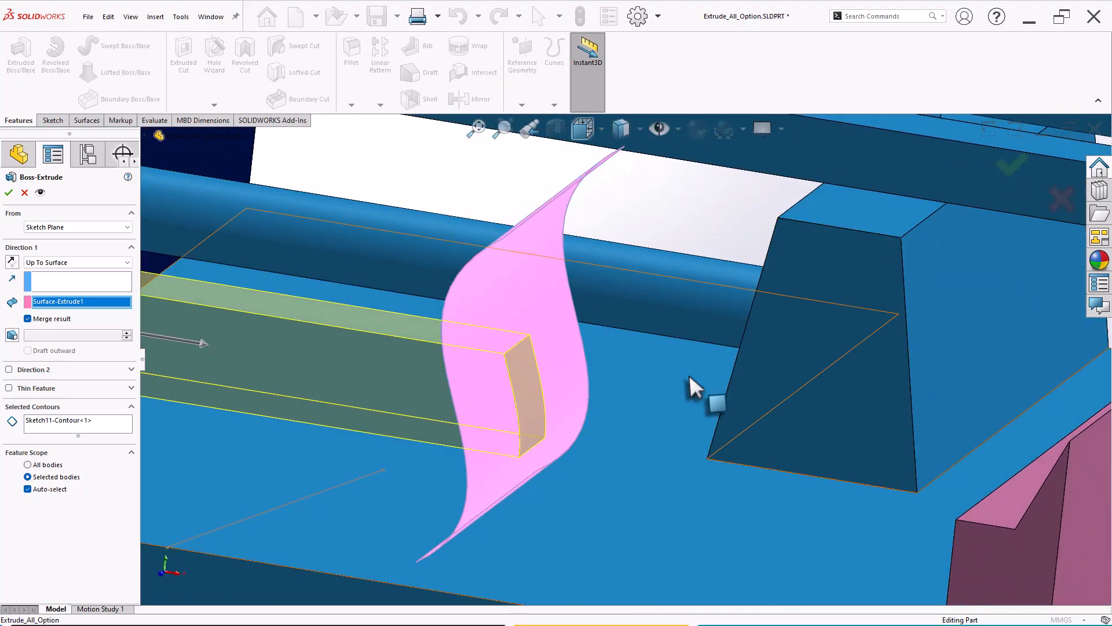
# - Switch the rectangle's end condition to Offset From Surface with the curved surface as reference
pyautogui.click(104, 264)
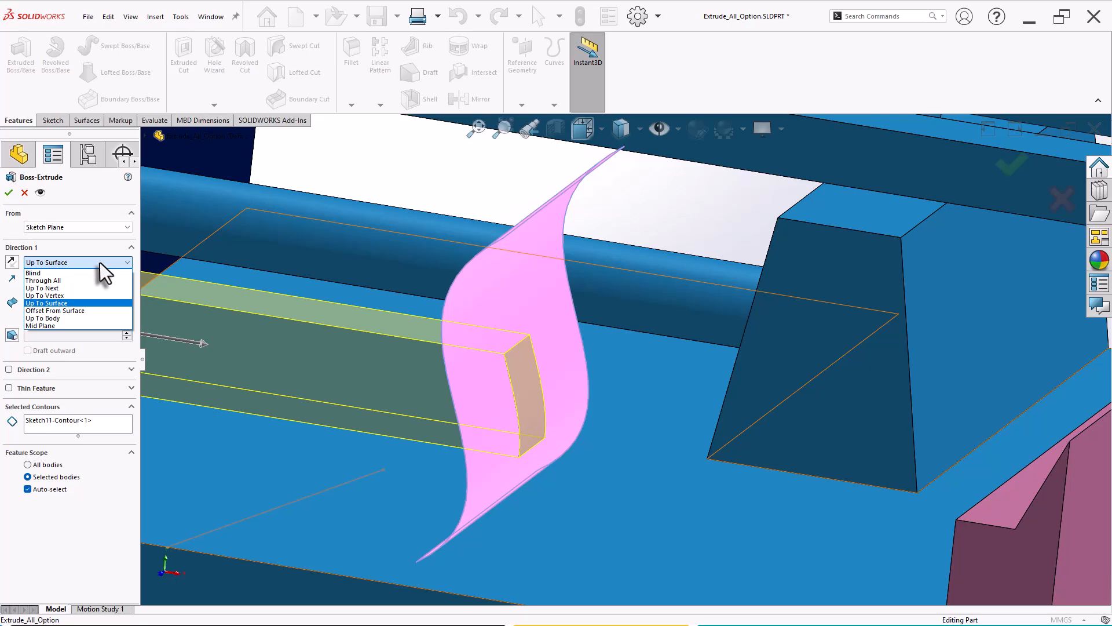
pyautogui.click(68, 314)
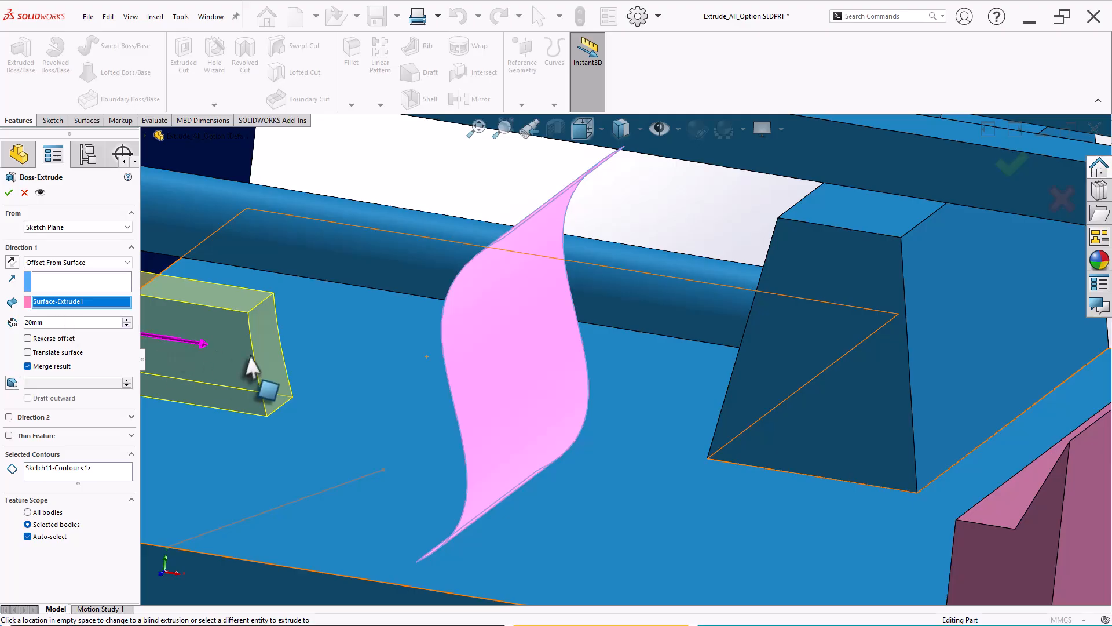
pyautogui.scroll(2, 244, 356)
pyautogui.scroll(1, 347, 373)
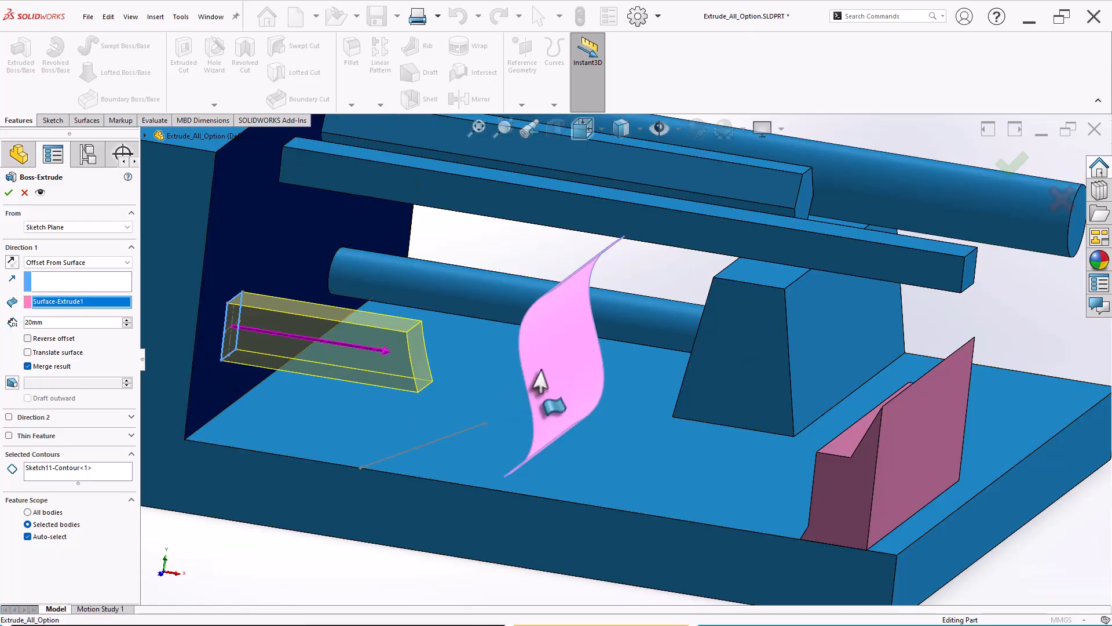
pyautogui.moveTo(529, 377)
pyautogui.mouseDown(button='middle')
pyautogui.moveTo(550, 364)
pyautogui.moveTo(536, 387)
pyautogui.mouseUp(button='middle')
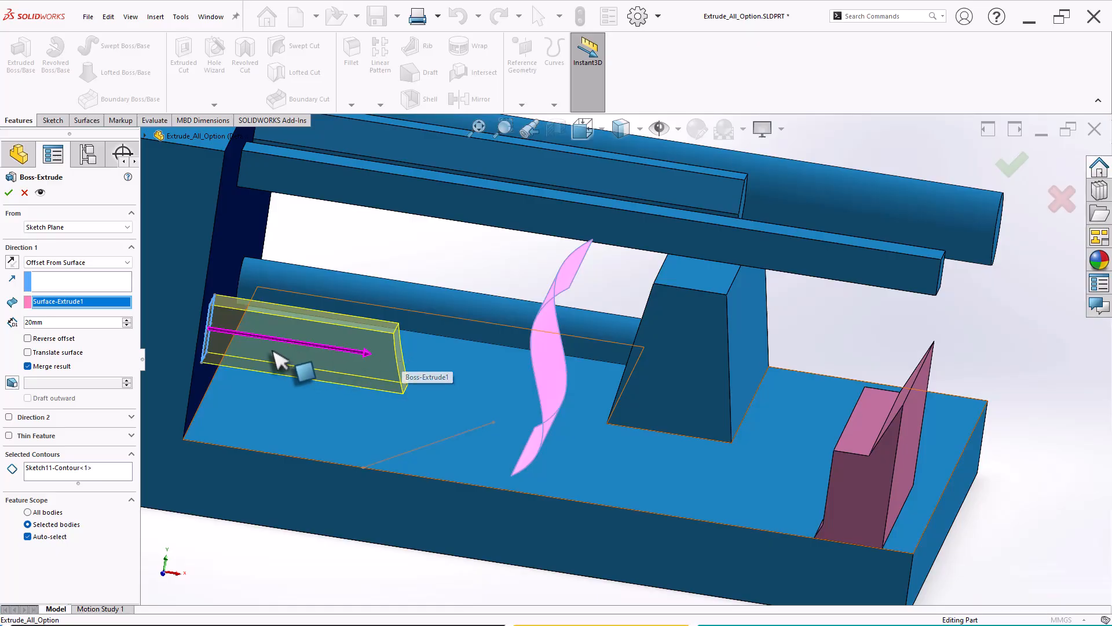
# - Reverse the offset to the far side of the curved surface and set the offset distance to 5 mm
pyautogui.click(50, 341)
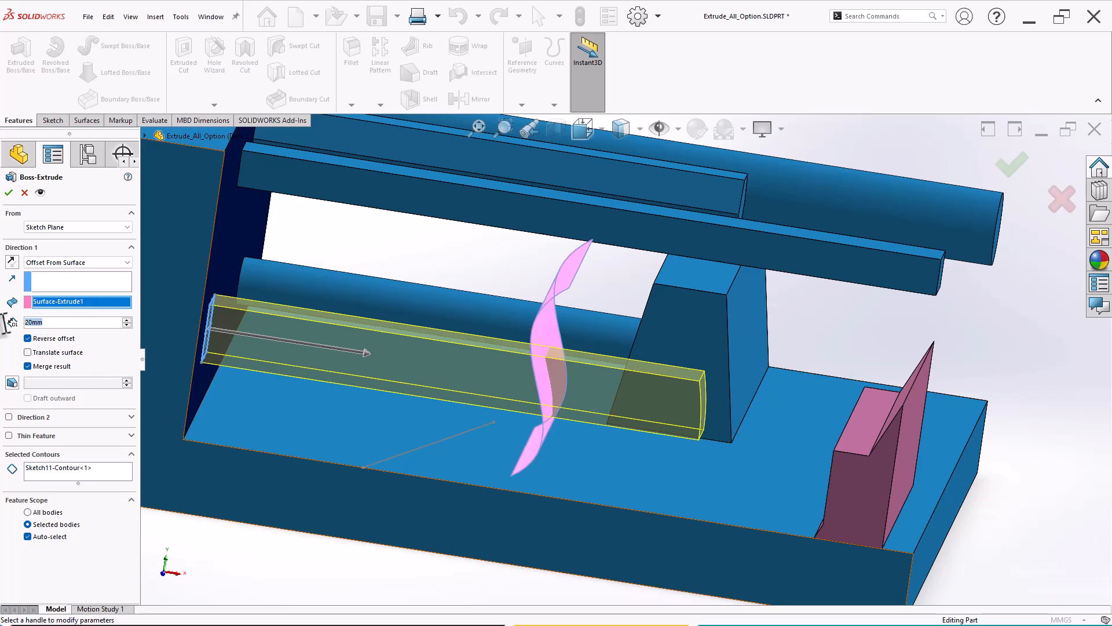
pyautogui.write('5')
pyautogui.press('Return')
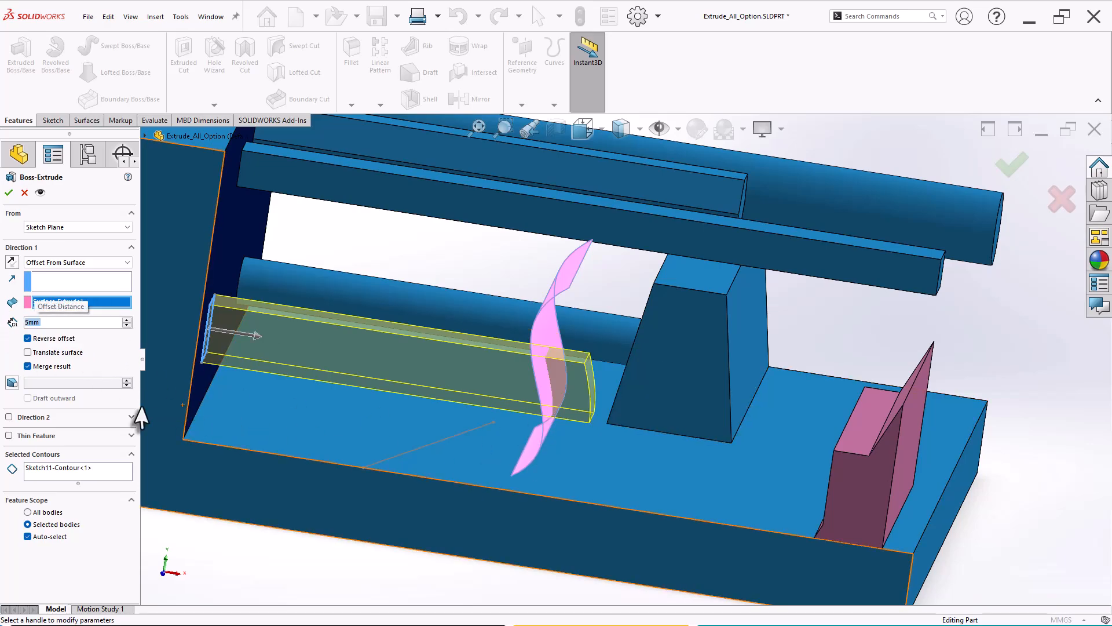
pyautogui.scroll(-6, 625, 390)
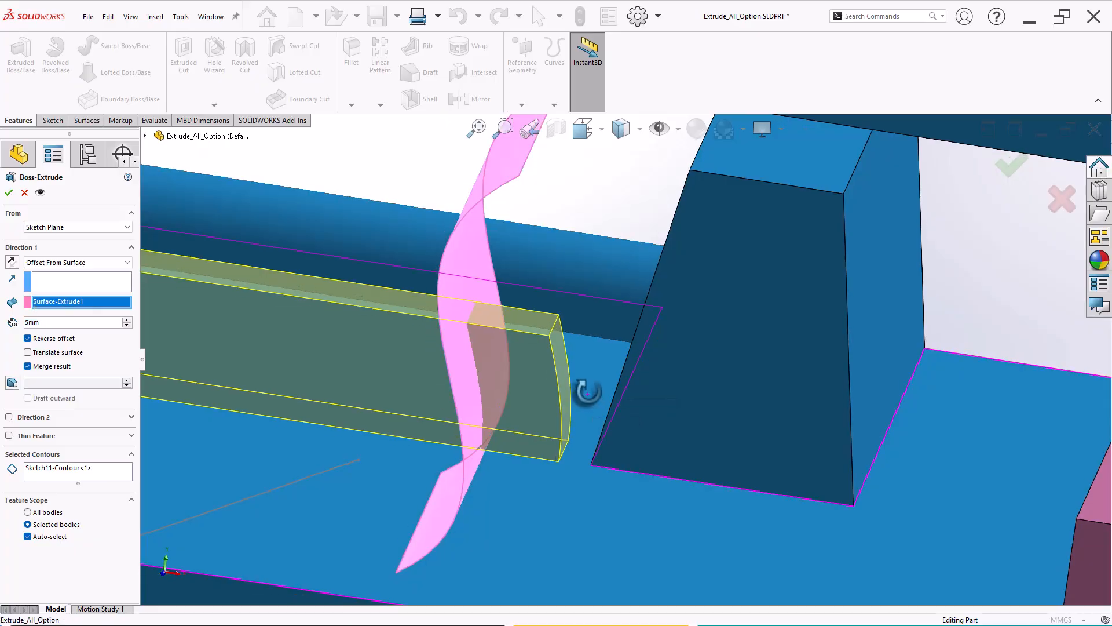
pyautogui.moveTo(589, 394); pyautogui.dragTo(596, 373, button='middle')
pyautogui.scroll(-4, 610, 281)
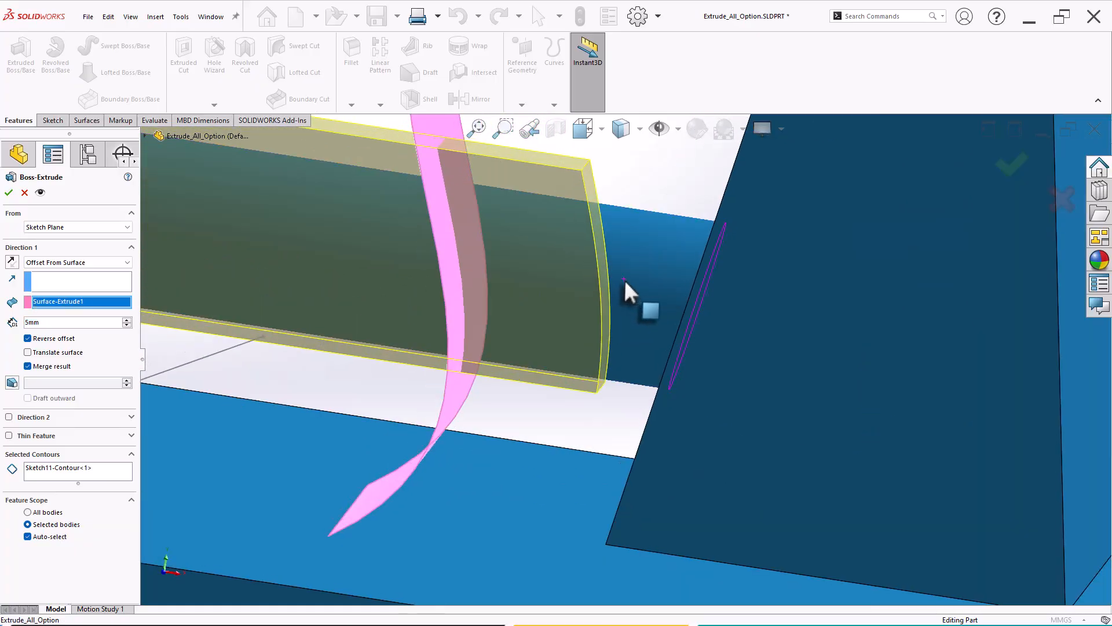
pyautogui.moveTo(625, 281); pyautogui.dragTo(676, 278, button='middle')
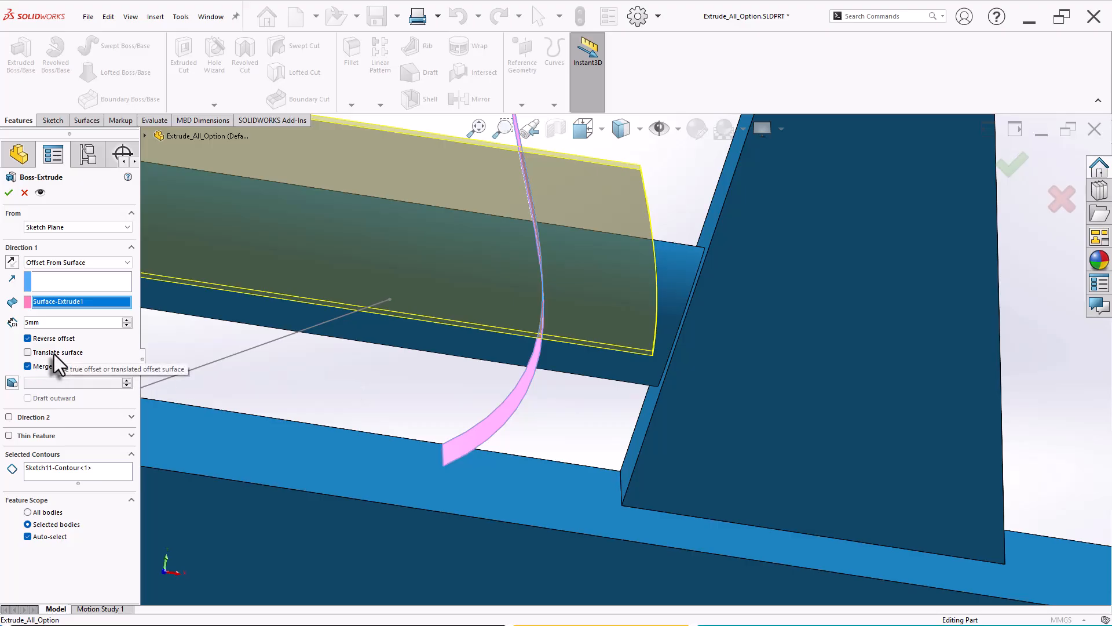
# - Compare the bar's end shape with Translate surface on and off, leave the option enabled, and accept the extrusion
pyautogui.click(54, 353)
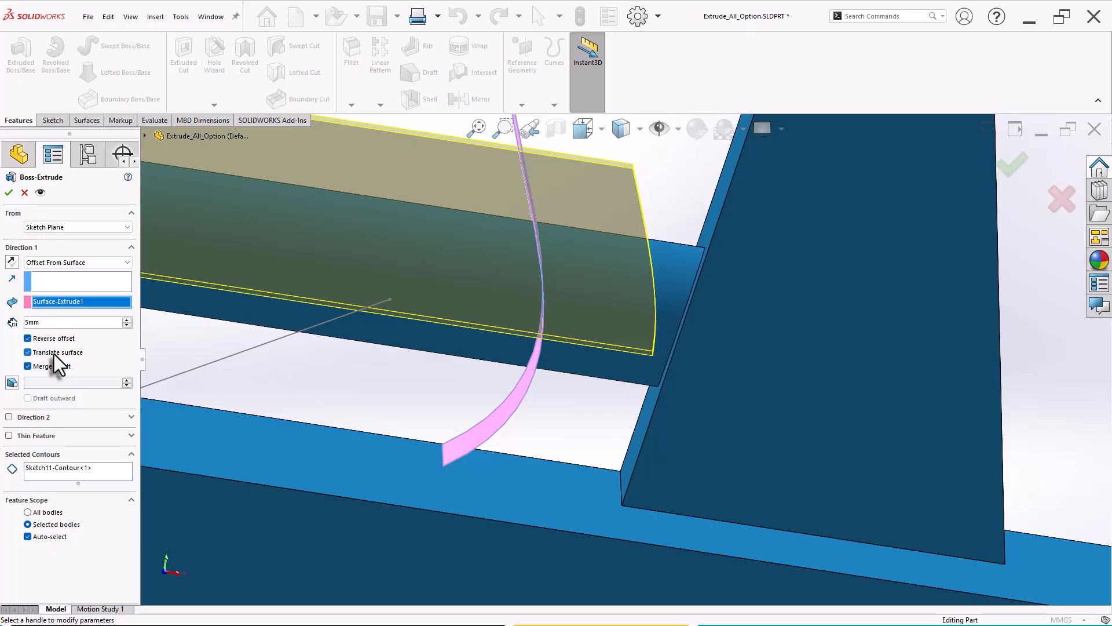
pyautogui.click(54, 353)
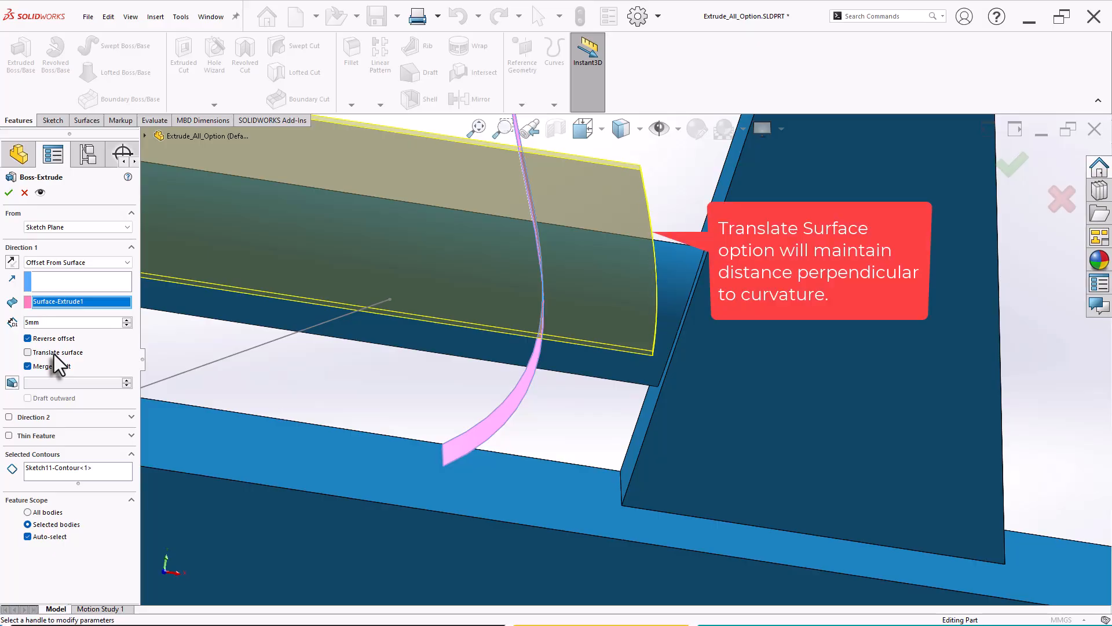
pyautogui.click(54, 353)
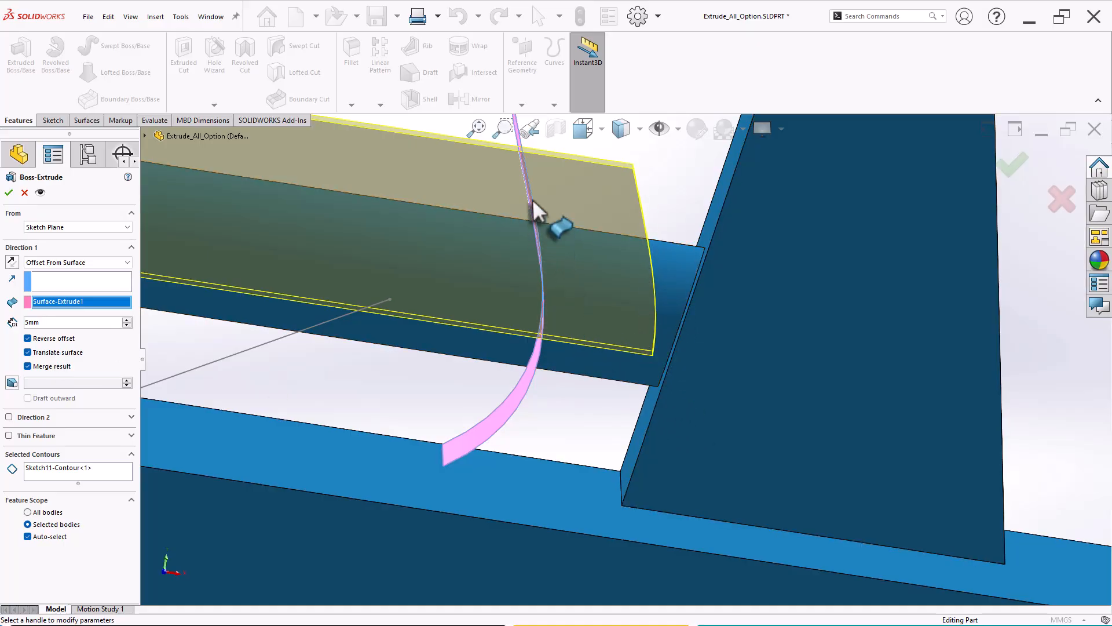
pyautogui.click(61, 353)
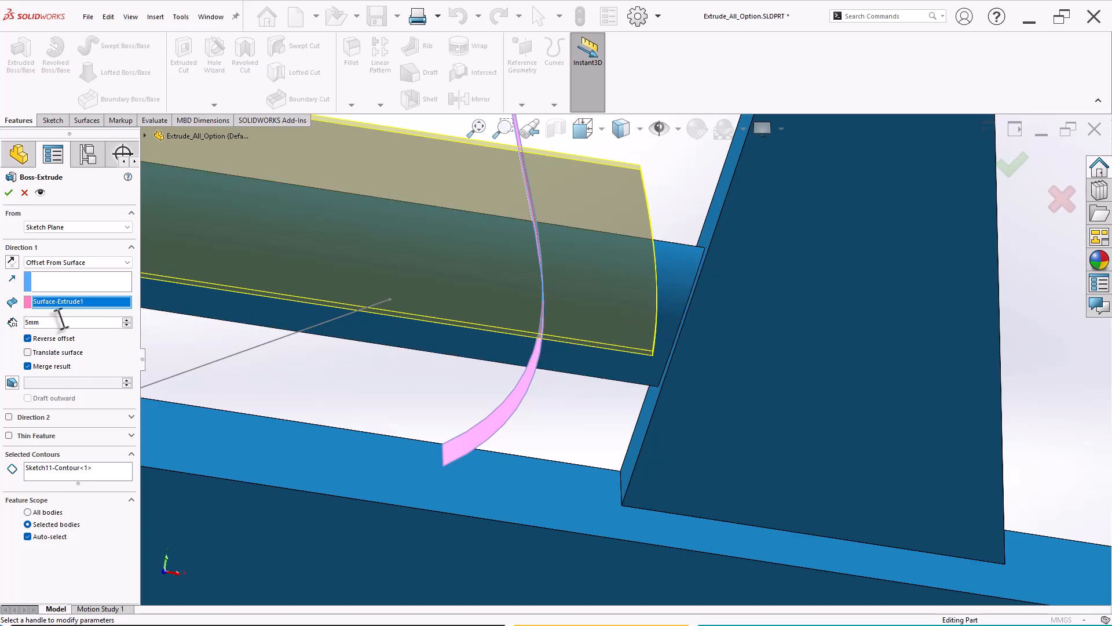
pyautogui.click(72, 354)
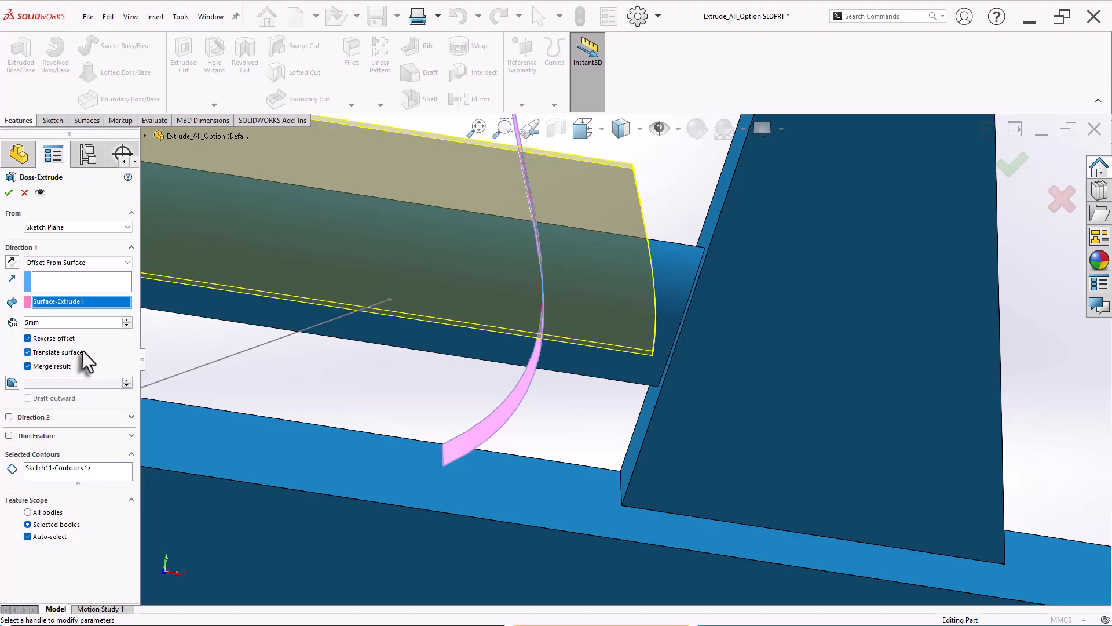
pyautogui.scroll(3, 660, 263)
pyautogui.moveTo(653, 265); pyautogui.dragTo(614, 255, button='middle')
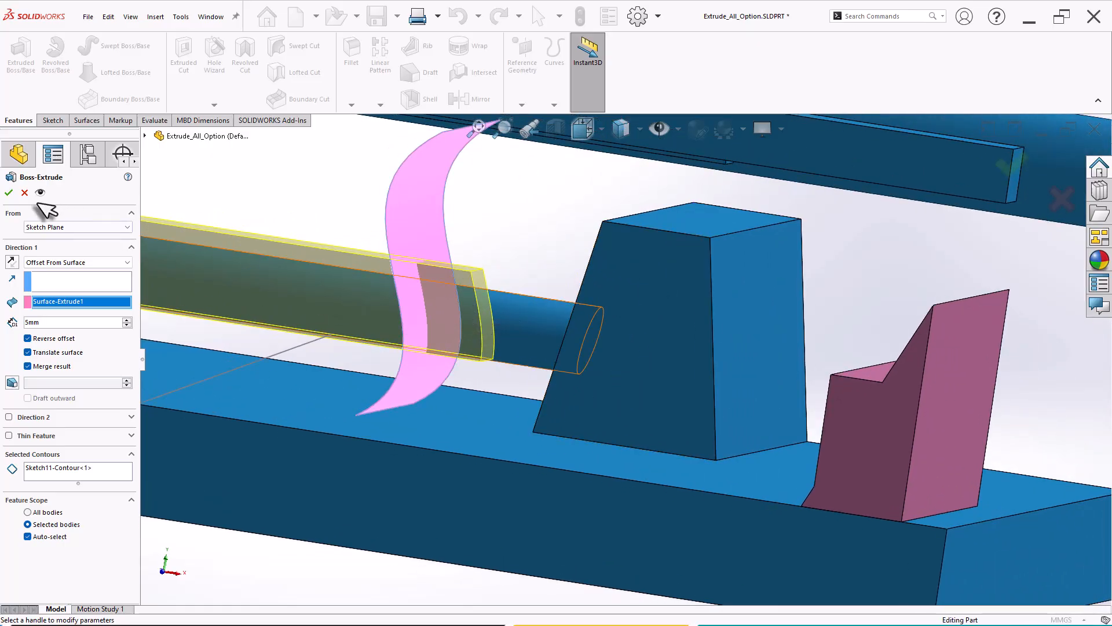
pyautogui.click(9, 193)
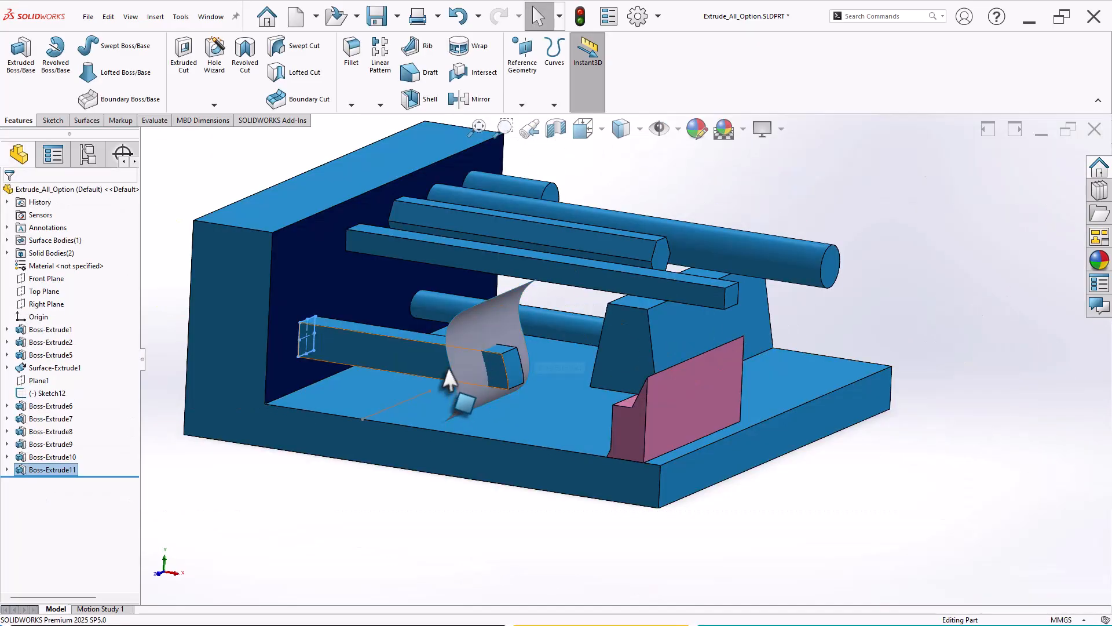
# - Reopen the rectangular bar's extrusion, Boss-Extrude11, and change its end condition to Up To Body, using the pink block as the end body
pyautogui.moveTo(448, 375); pyautogui.dragTo(533, 367, button='middle')
pyautogui.moveTo(608, 285); pyautogui.dragTo(671, 275, button='middle')
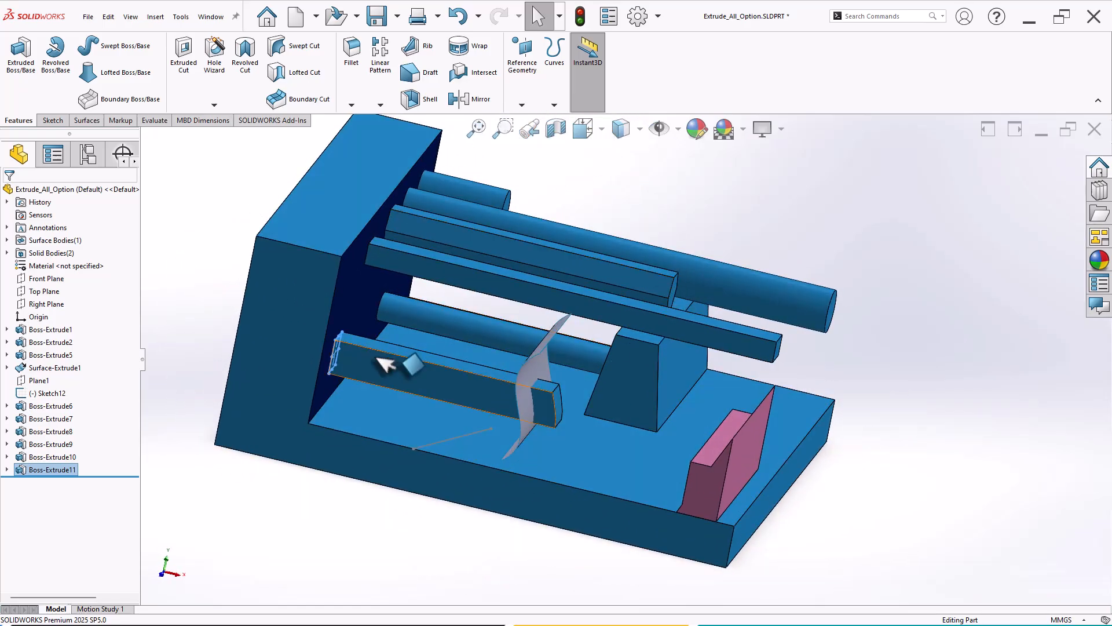
pyautogui.rightClick(58, 469)
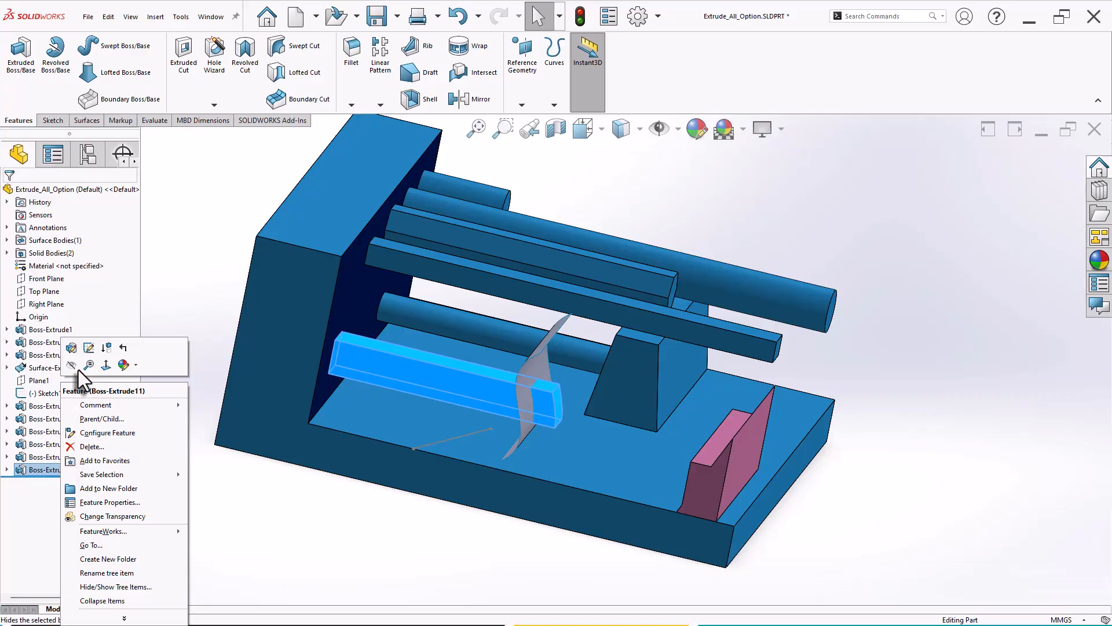
pyautogui.click(71, 348)
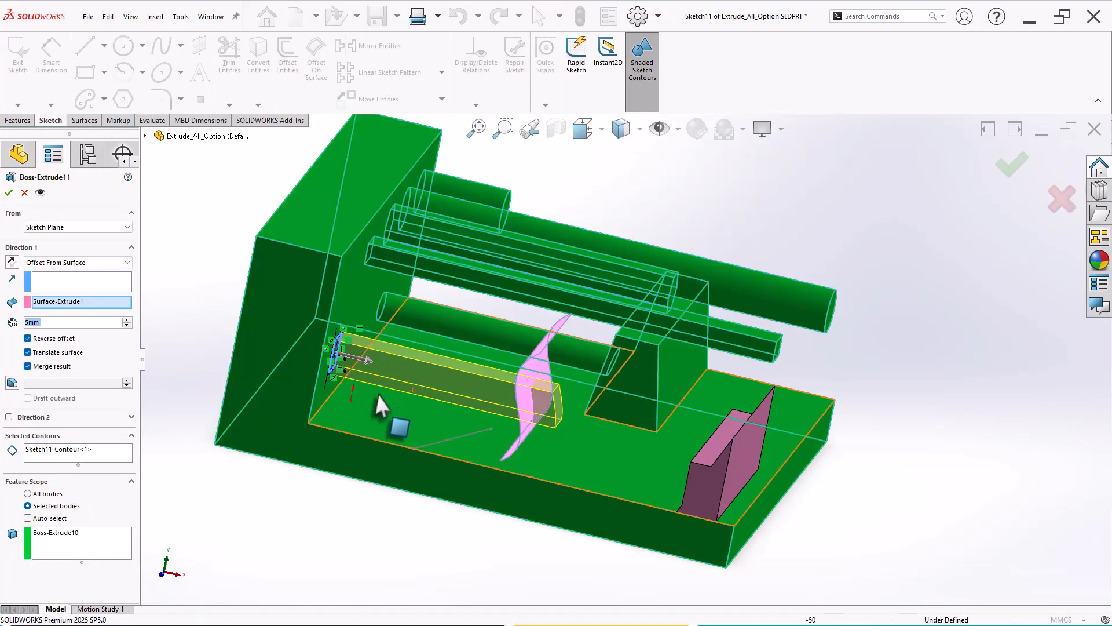
pyautogui.moveTo(377, 402); pyautogui.dragTo(358, 392, button='middle')
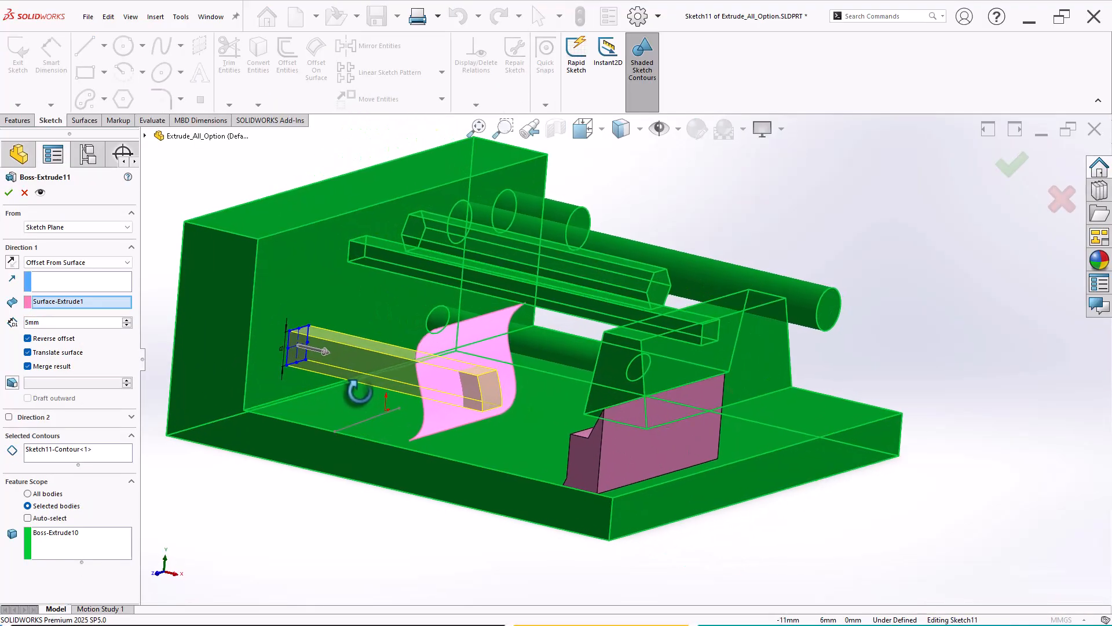
pyautogui.click(75, 263)
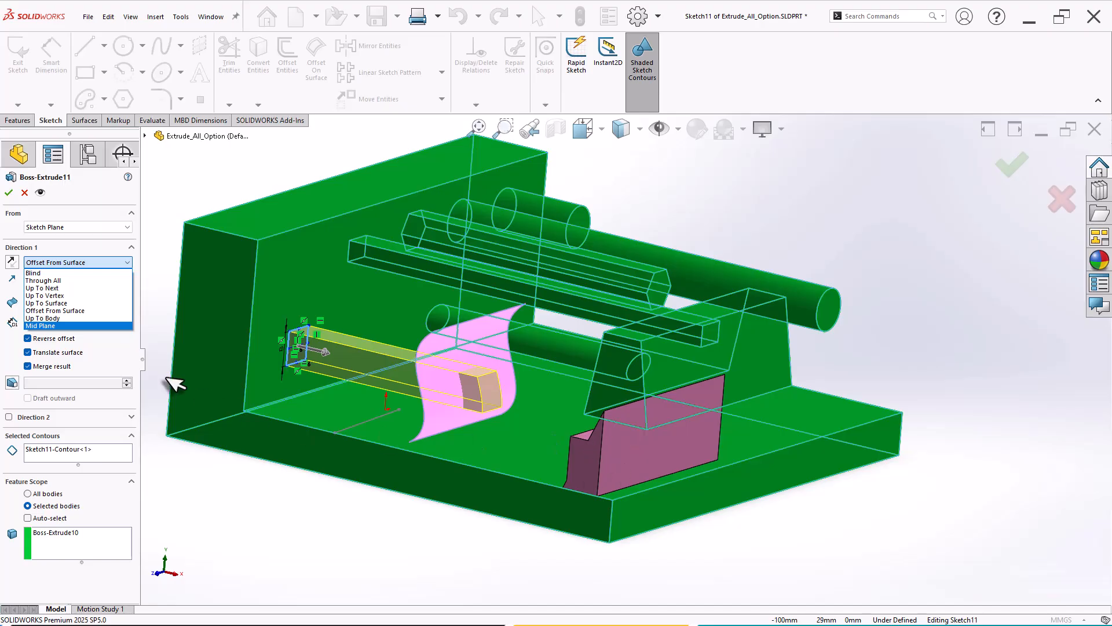
pyautogui.click(58, 318)
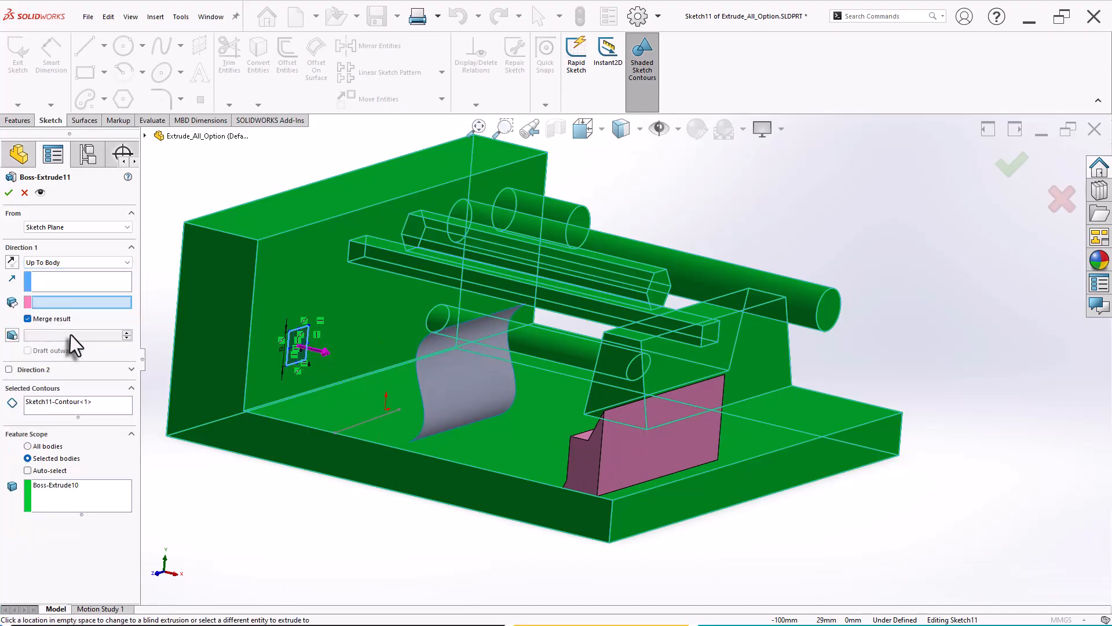
pyautogui.moveTo(592, 476); pyautogui.dragTo(658, 447, button='middle')
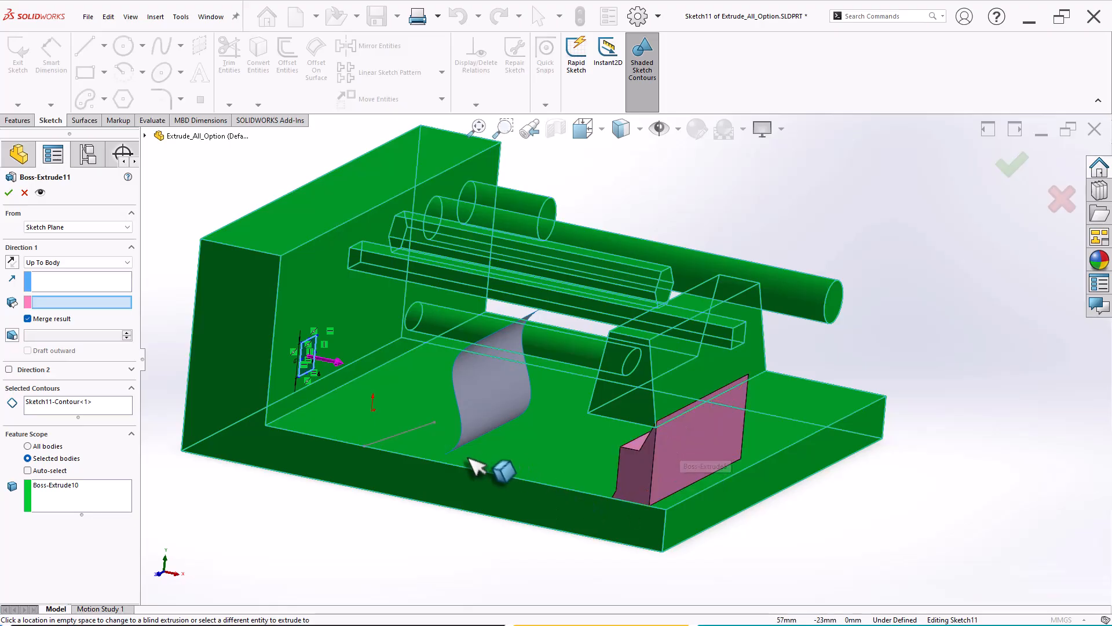
pyautogui.click(686, 458)
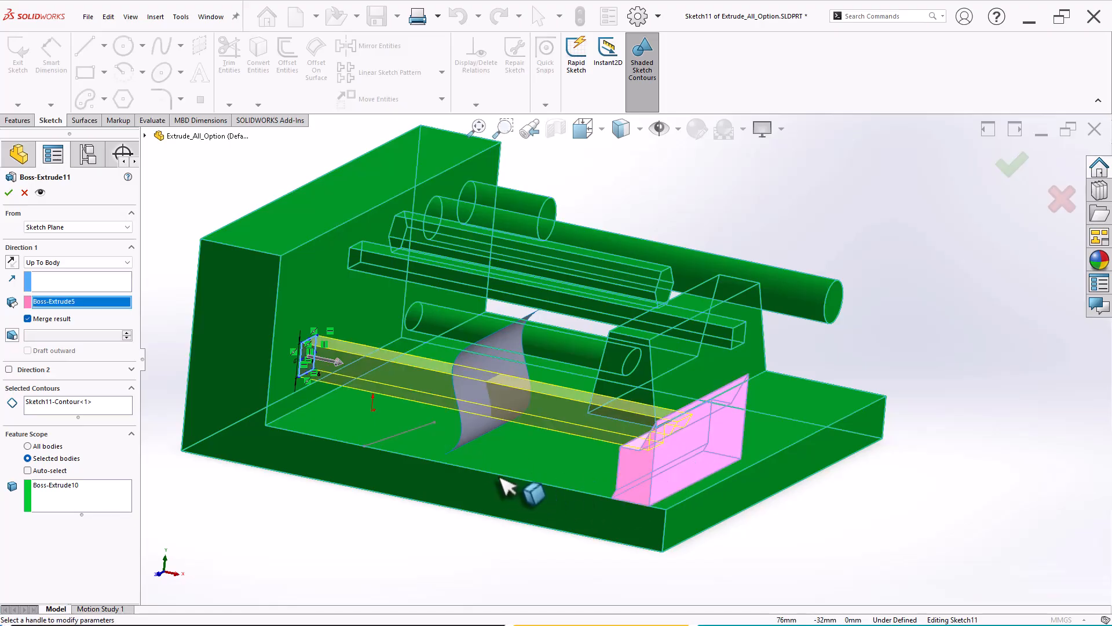
# - Inspect how the bar's end meets the pink block and which body is in the feature scope, and accept the extrusion
pyautogui.moveTo(509, 489); pyautogui.dragTo(542, 492, button='middle')
pyautogui.scroll(-5, 774, 459)
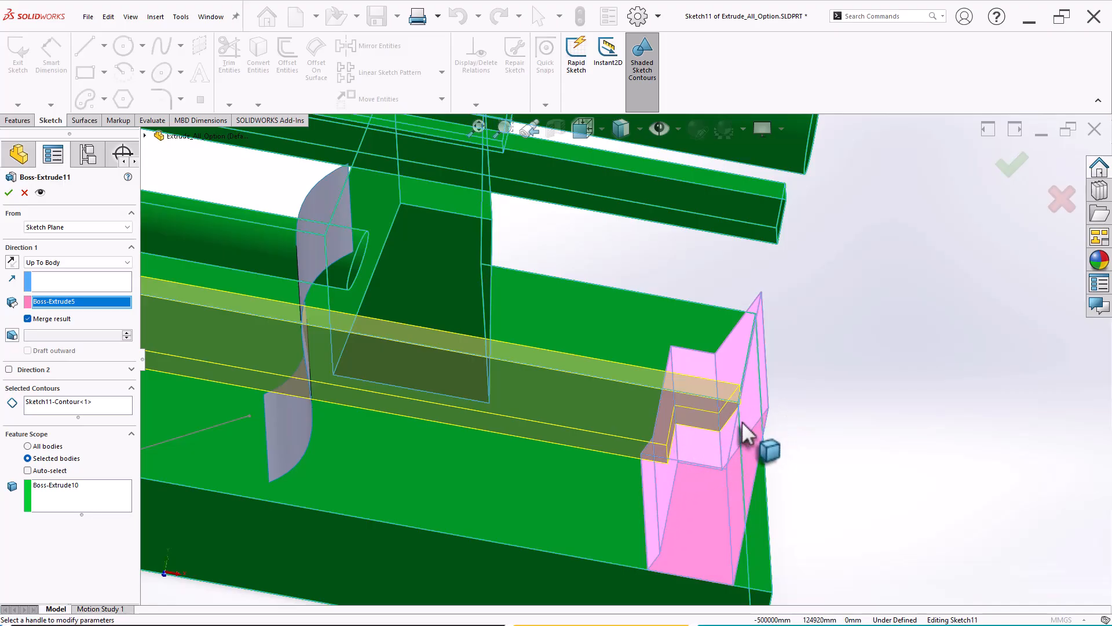
pyautogui.scroll(5, 743, 429)
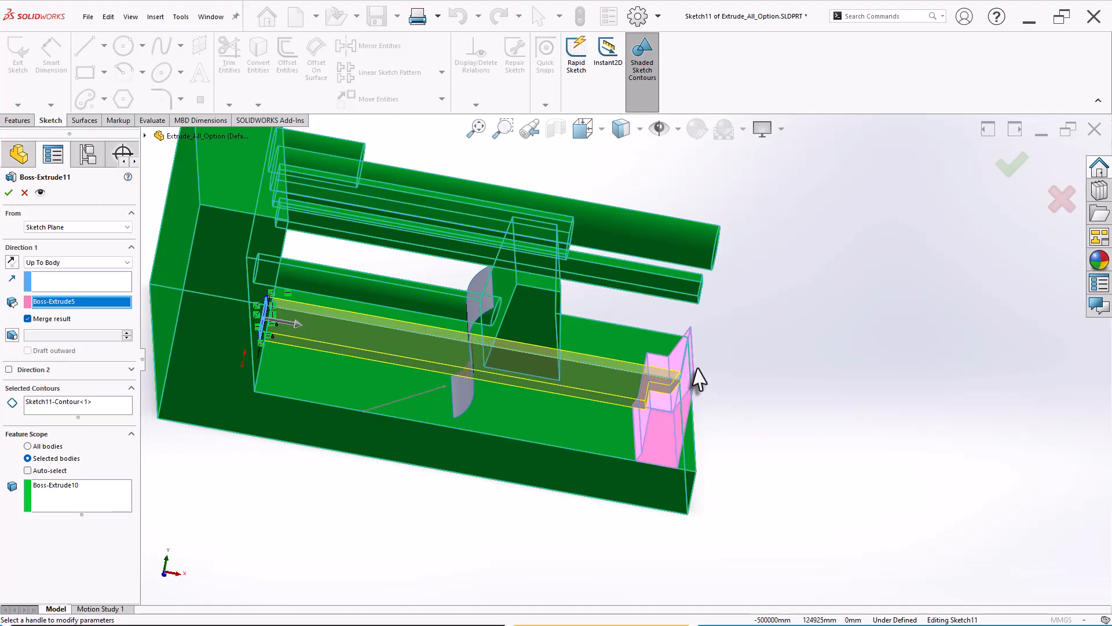
pyautogui.click(84, 488)
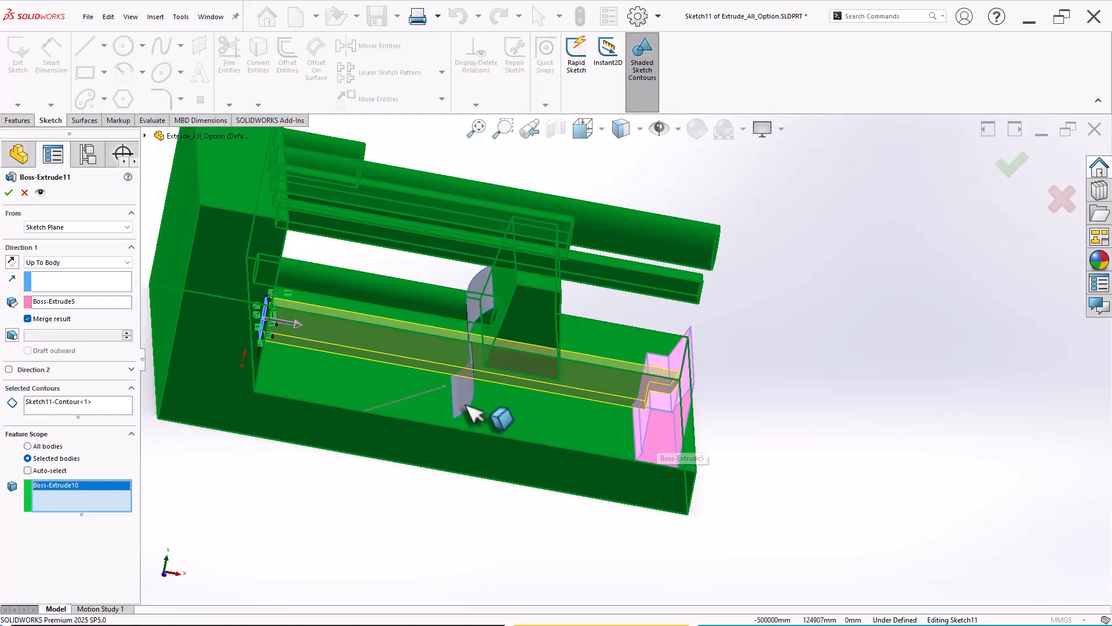
pyautogui.moveTo(486, 405); pyautogui.dragTo(596, 338, button='middle')
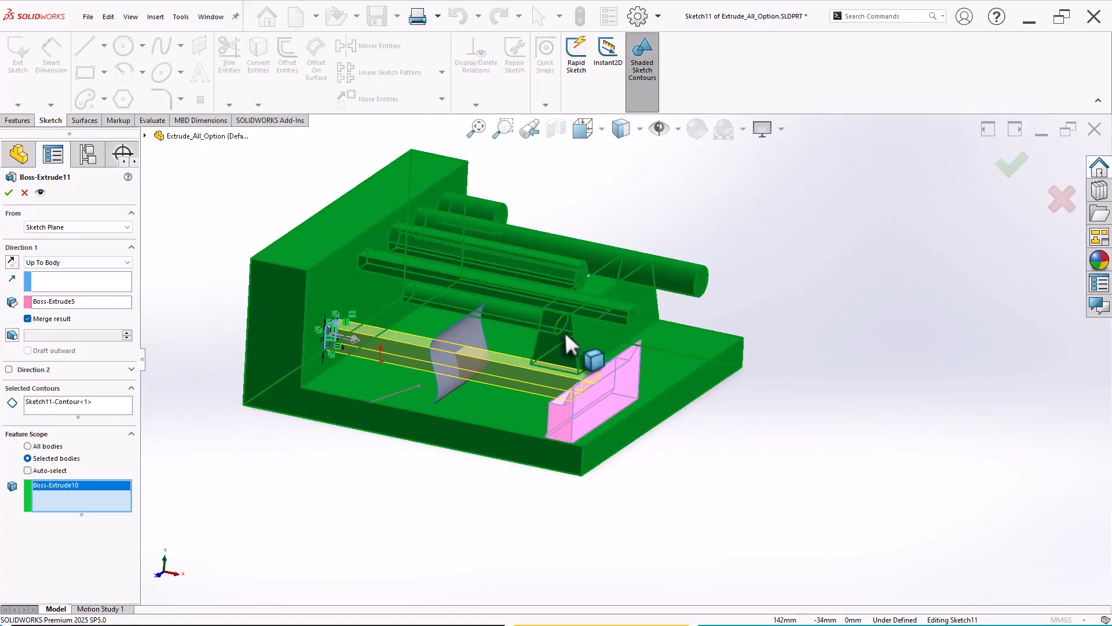
pyautogui.scroll(-3, 573, 348)
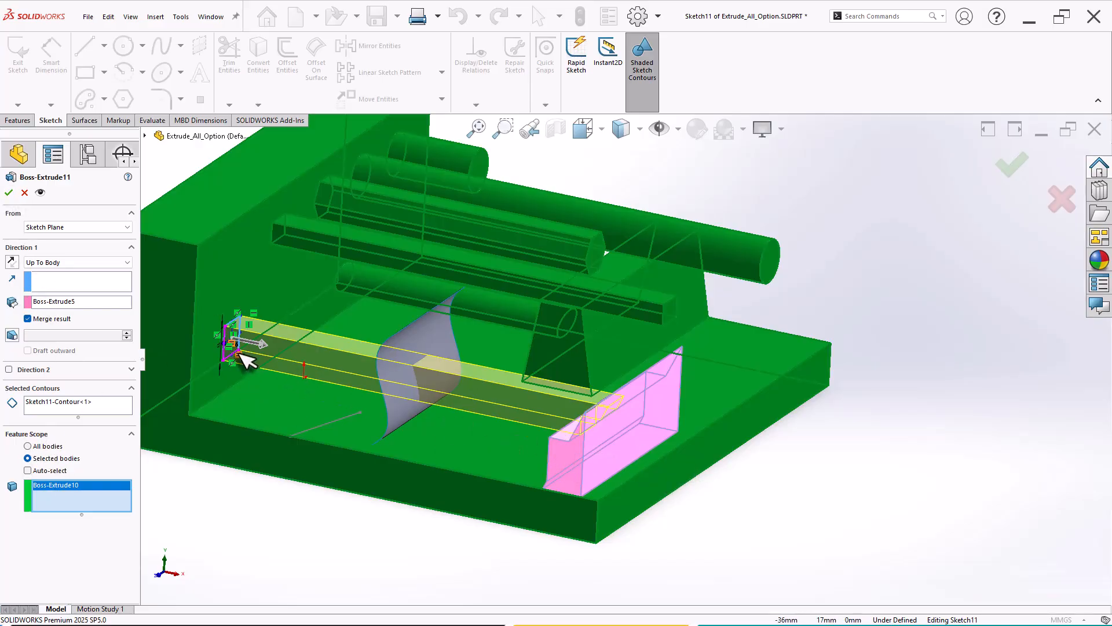
pyautogui.click(9, 192)
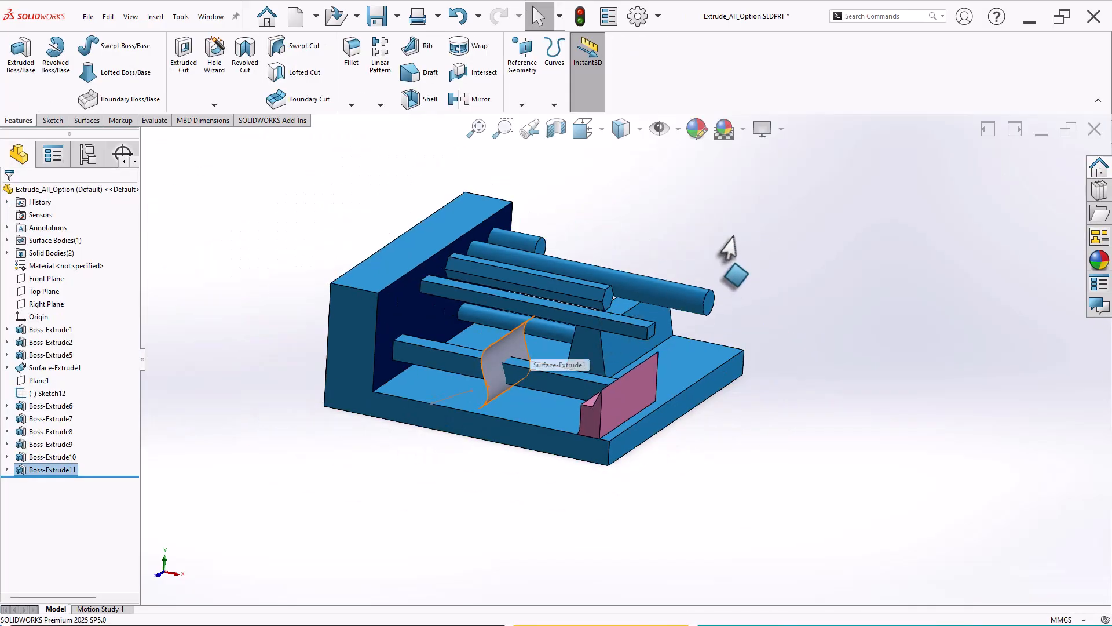
pyautogui.click(611, 243)
pyautogui.moveTo(565, 256); pyautogui.dragTo(545, 285, button='middle')
pyautogui.press('Escape')
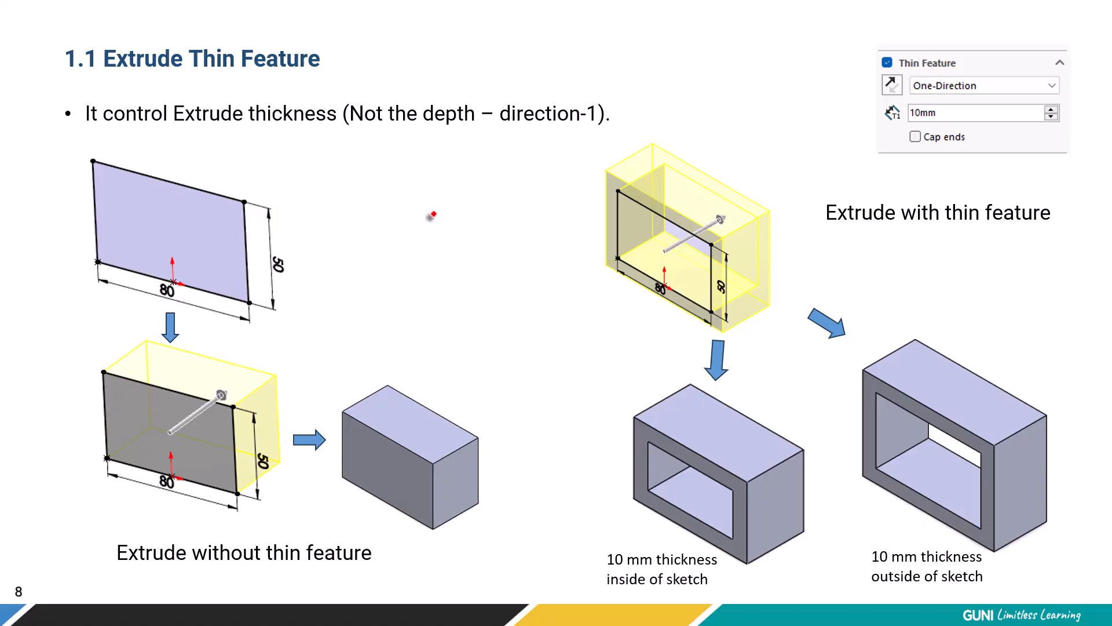
pyautogui.moveTo(116, 74); pyautogui.dragTo(307, 70)
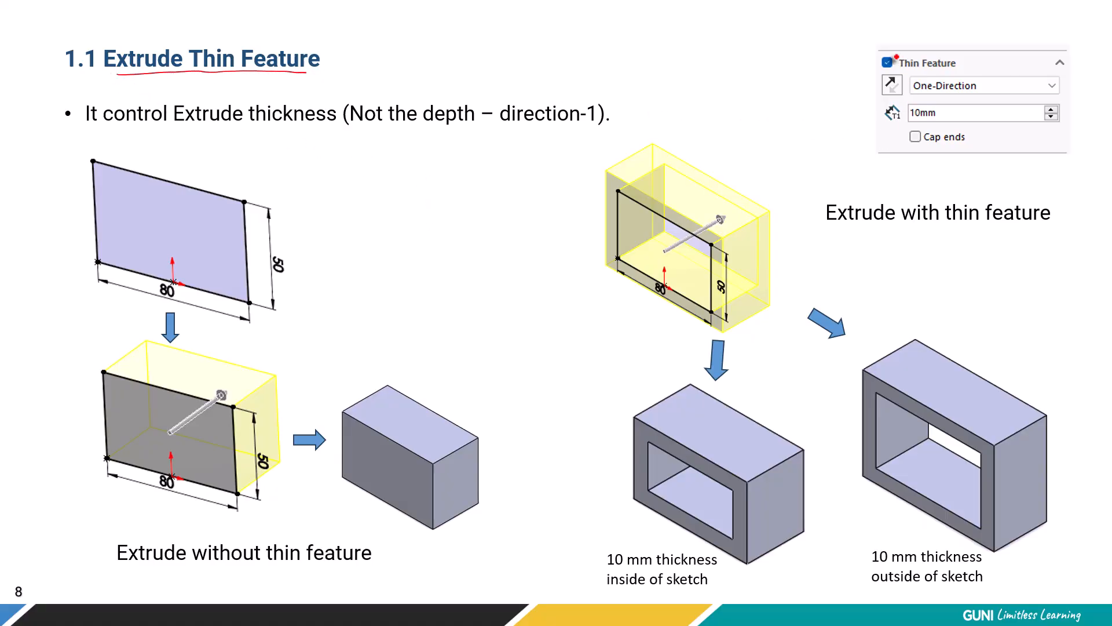
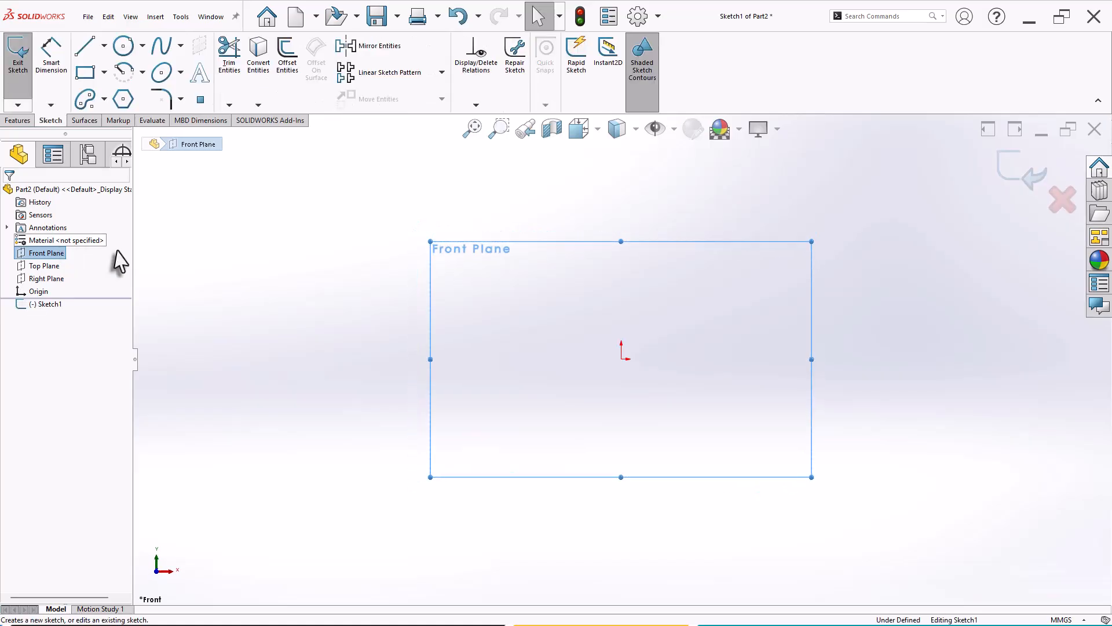
# - Sketch a corner rectangle from the origin on the Front Plane, 50 mm high and 80 mm wide
pyautogui.moveTo(287, 285)
pyautogui.mouseDown(button='right')
pyautogui.moveTo(276, 288)
pyautogui.moveTo(279, 330)
pyautogui.mouseUp(button='right')
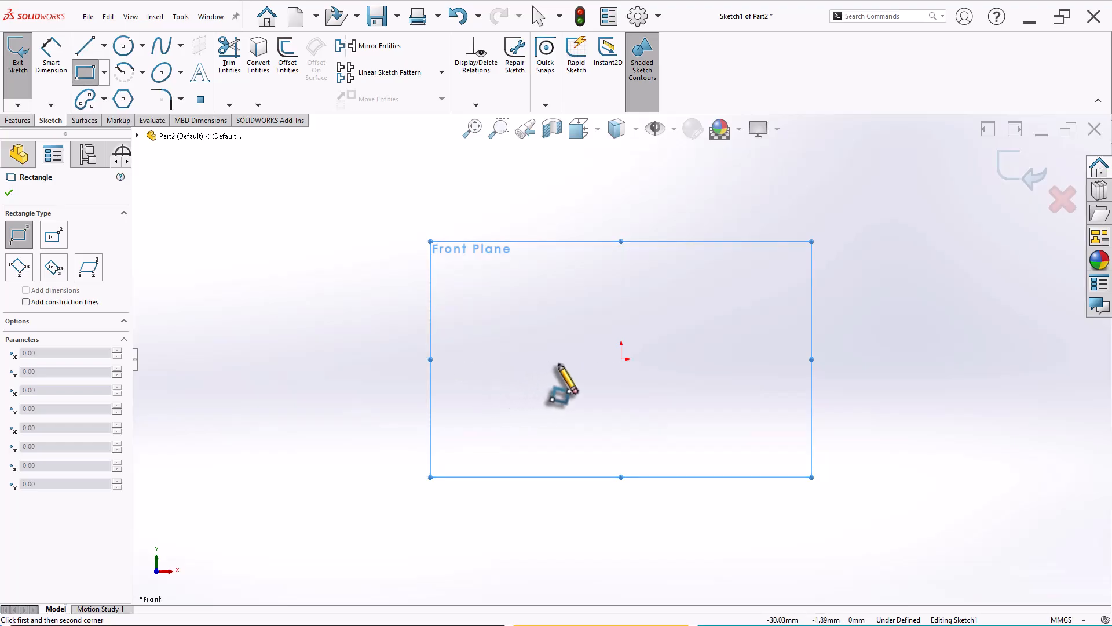
pyautogui.click(621, 359)
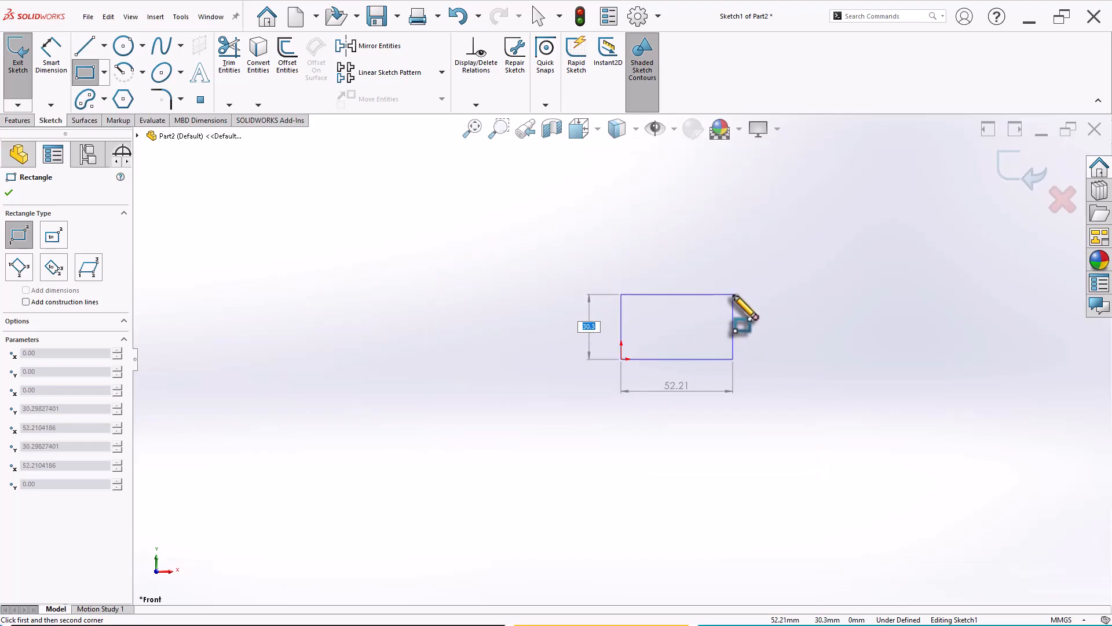
pyautogui.write('50')
pyautogui.press('Tab')
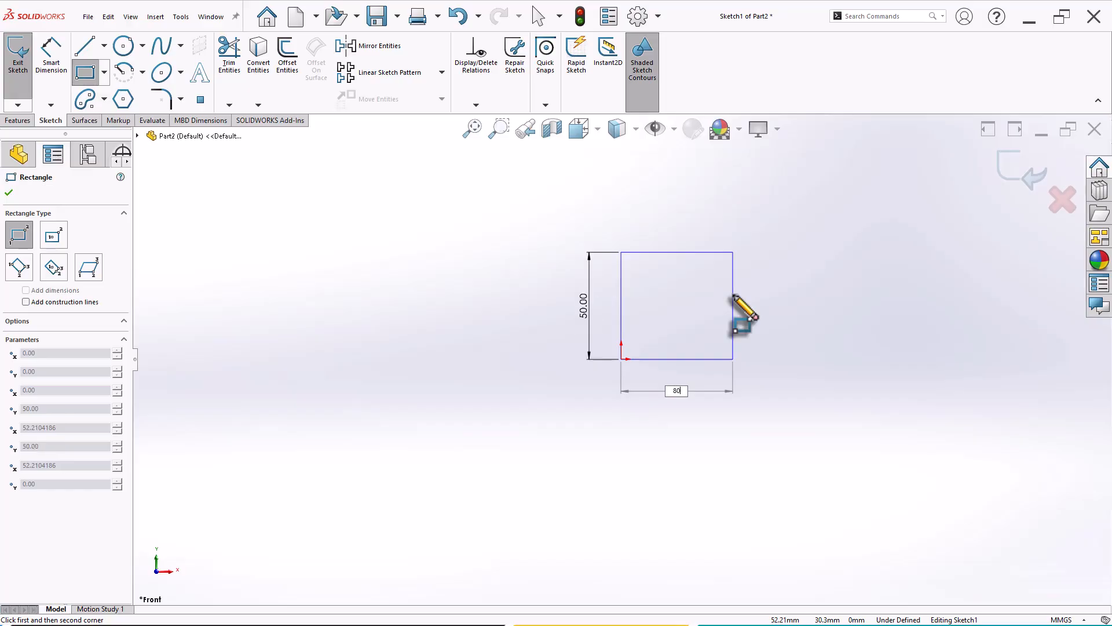
pyautogui.write('80')
pyautogui.press('Return')
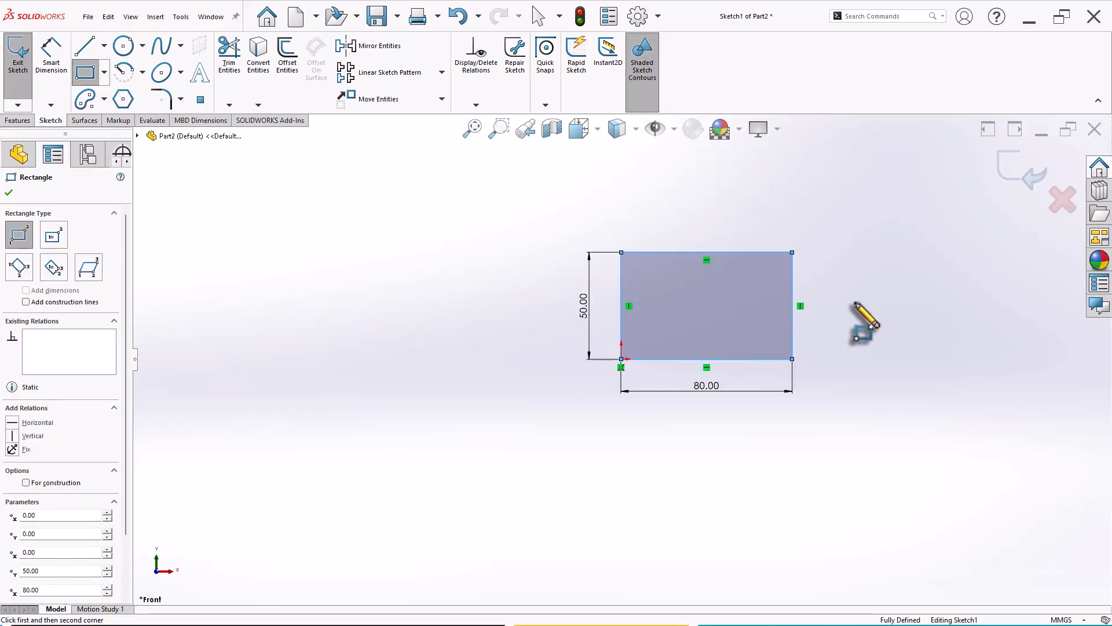
pyautogui.press('Escape')
pyautogui.press('f')
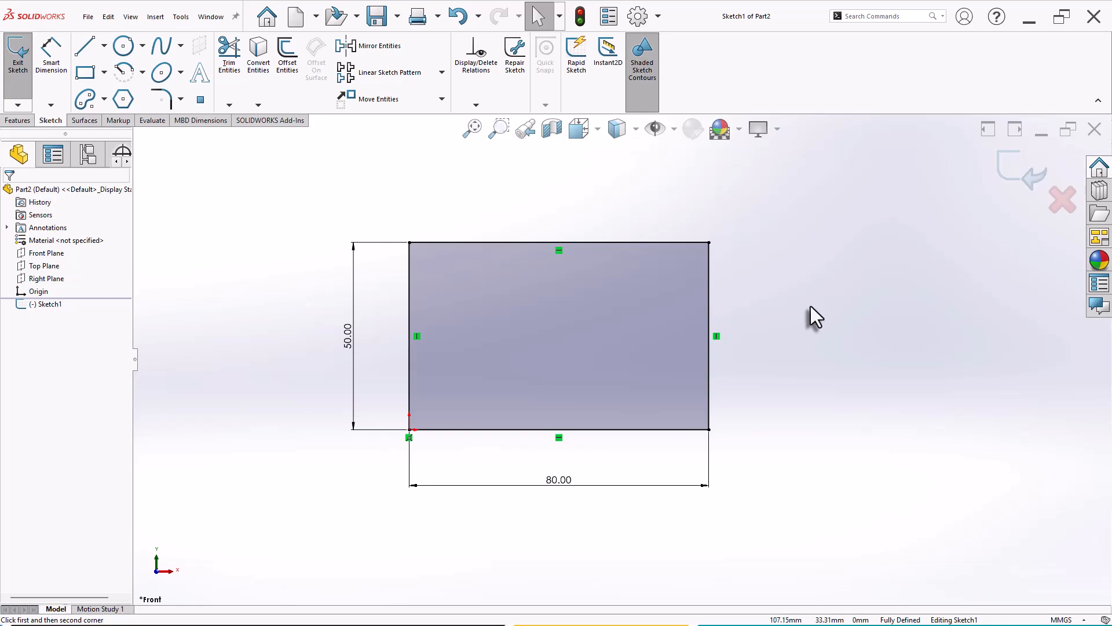
# - Start a boss extrusion of the rectangle and set its end condition to Blind
pyautogui.press('s')
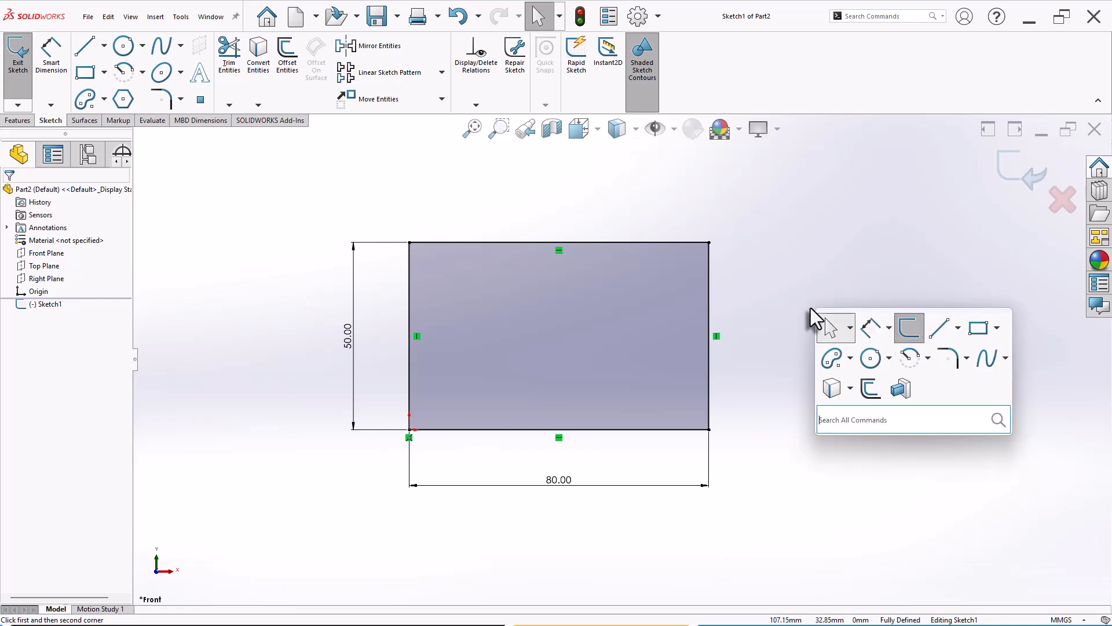
pyautogui.click(896, 389)
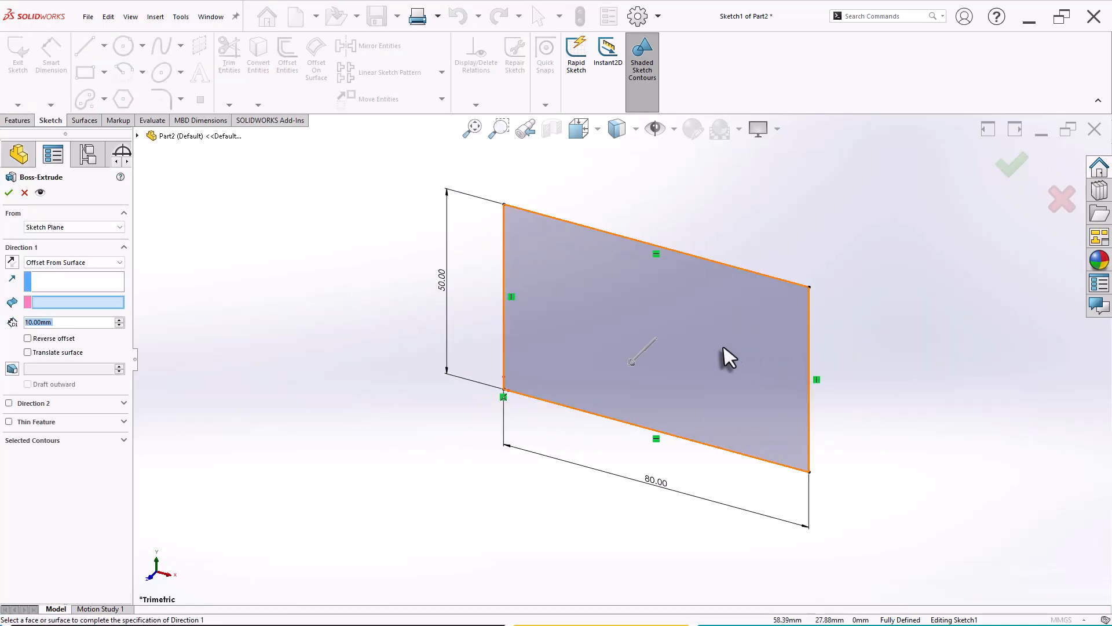
pyautogui.click(69, 264)
pyautogui.click(46, 273)
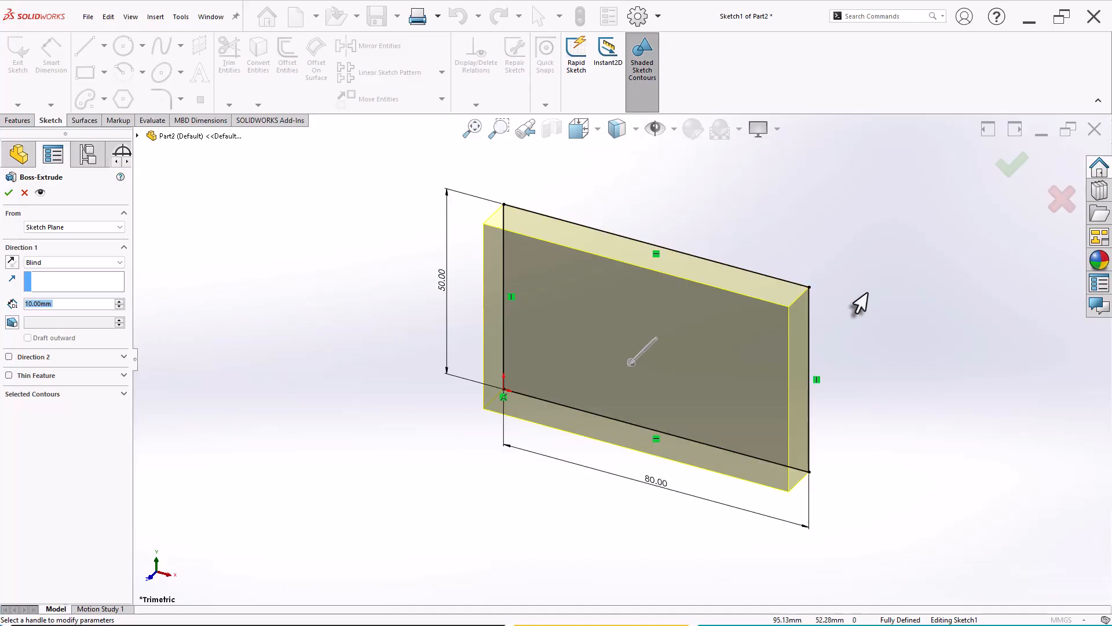
pyautogui.scroll(-1, 889, 283)
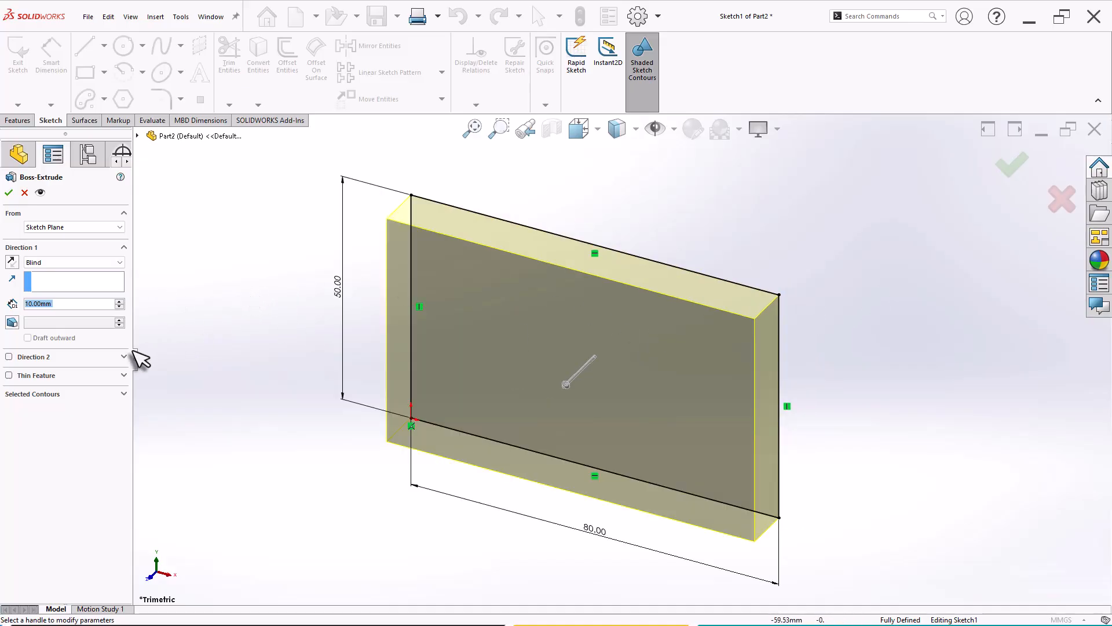
# - Turn on Thin Feature with a One-Direction 10 mm wall and examine the wall around the sketch
pyautogui.click(8, 375)
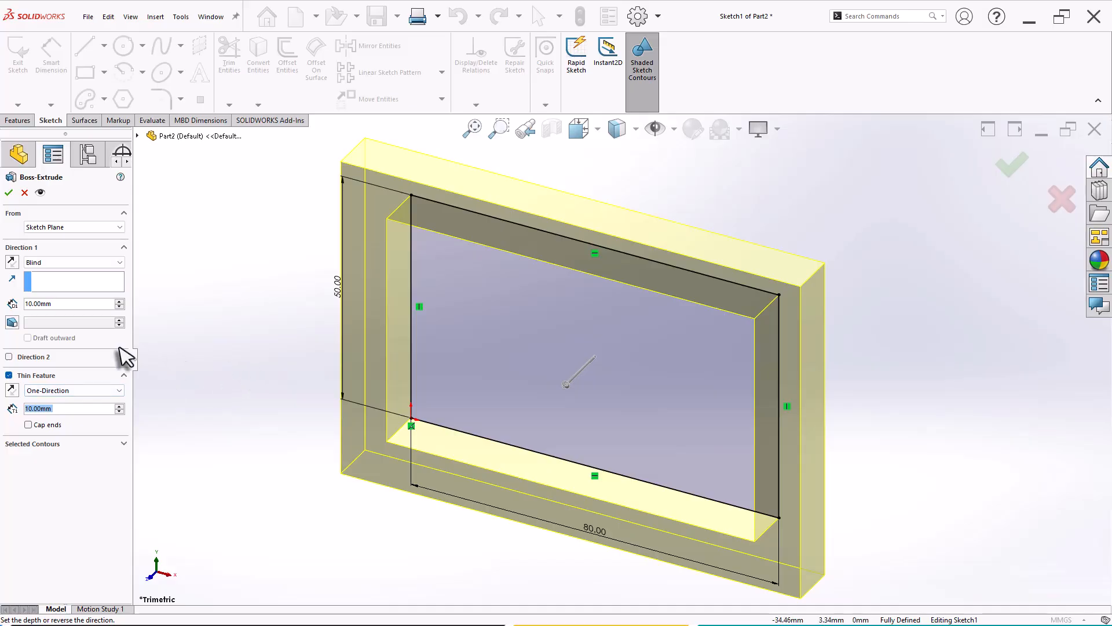
pyautogui.moveTo(633, 336); pyautogui.dragTo(664, 255, button='middle')
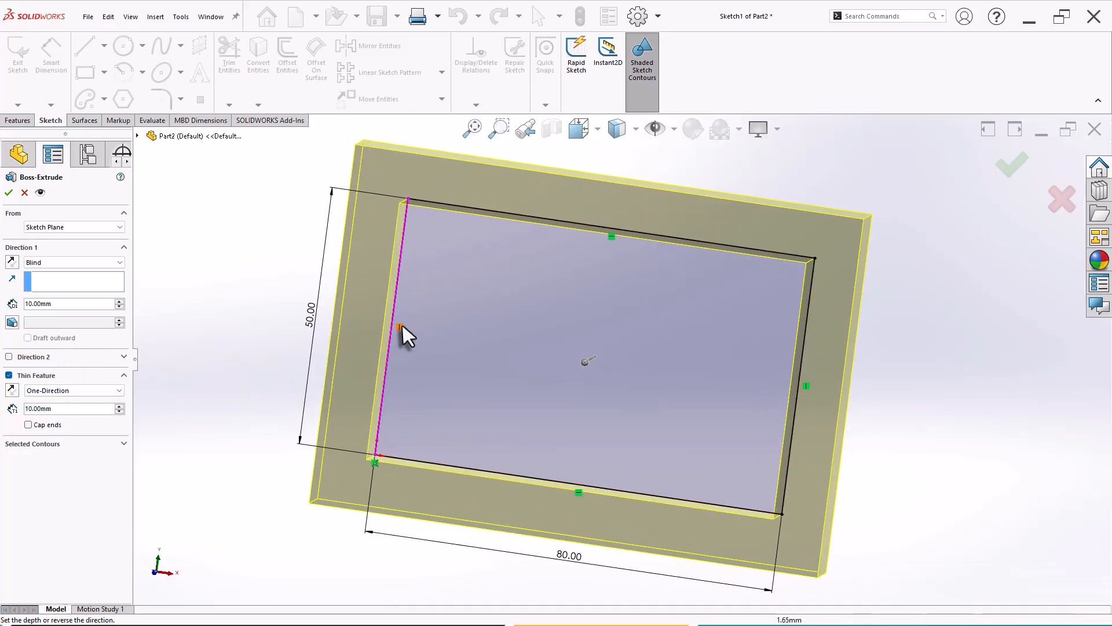
pyautogui.moveTo(402, 327)
pyautogui.mouseDown(button='middle')
pyautogui.moveTo(422, 321)
pyautogui.moveTo(410, 326)
pyautogui.mouseUp(button='middle')
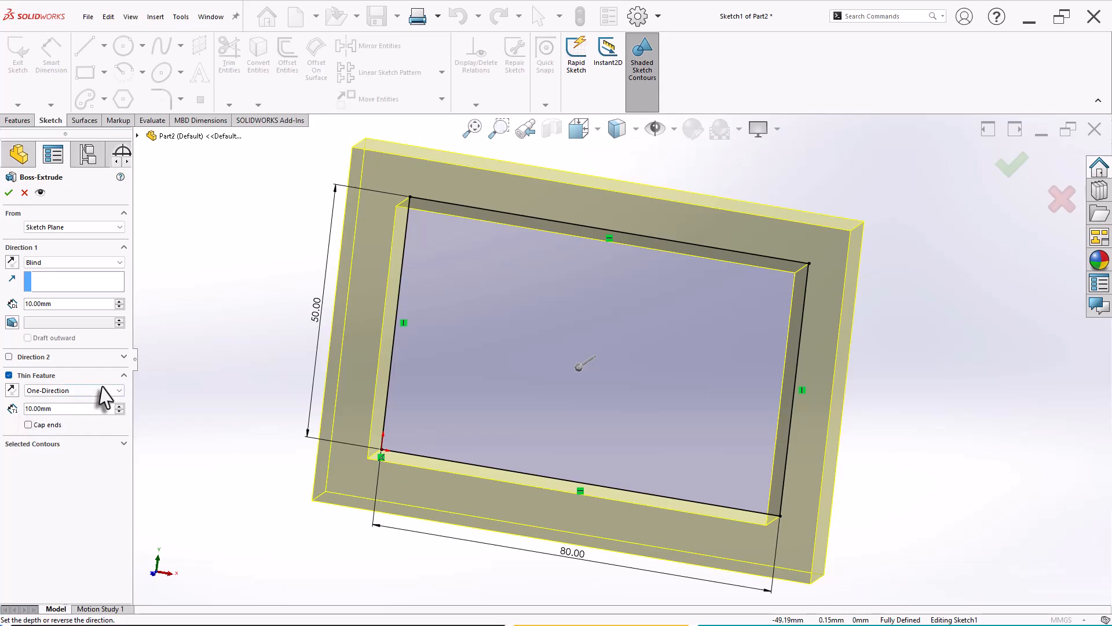
pyautogui.moveTo(541, 336); pyautogui.dragTo(512, 347, button='middle')
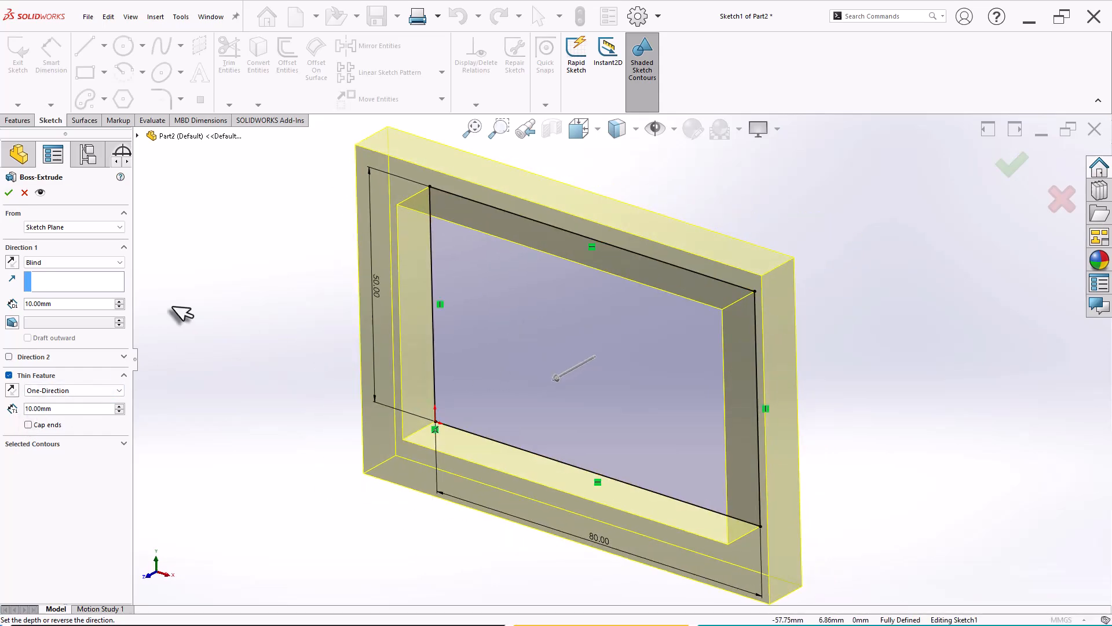
# - Set the thin extrusion's depth to 40 mm and change its end condition to Mid Plane
pyautogui.click(119, 302)
pyautogui.click(119, 301)
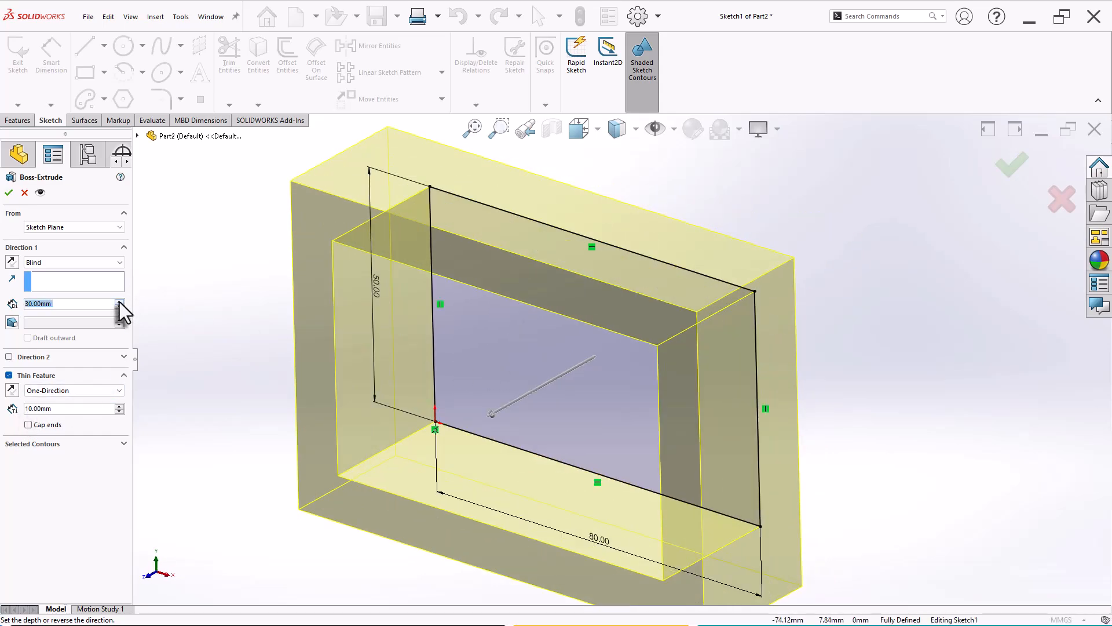
pyautogui.click(120, 301)
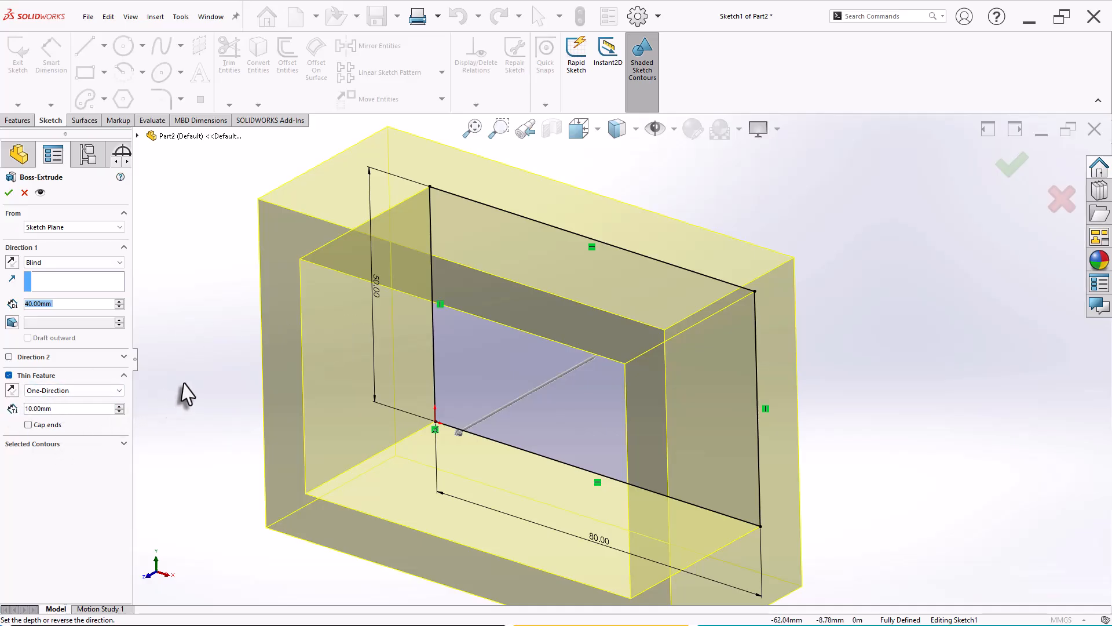
pyautogui.moveTo(462, 377)
pyautogui.mouseDown(button='middle')
pyautogui.moveTo(521, 377)
pyautogui.moveTo(551, 328)
pyautogui.moveTo(571, 335)
pyautogui.moveTo(544, 308)
pyautogui.moveTo(526, 363)
pyautogui.mouseUp(button='middle')
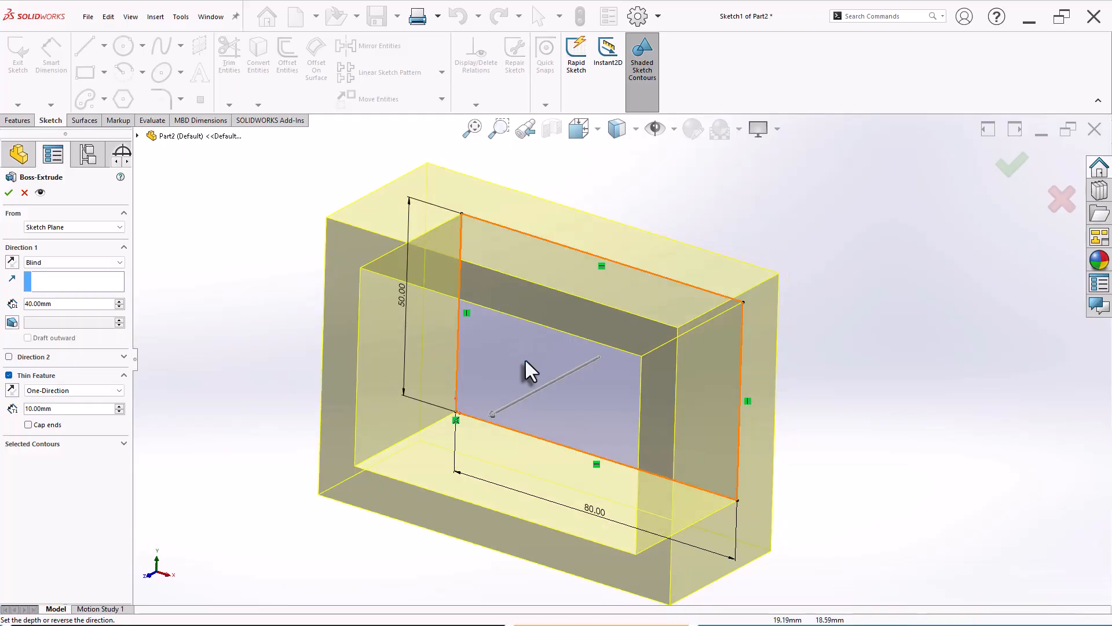
pyautogui.rightClick(195, 250)
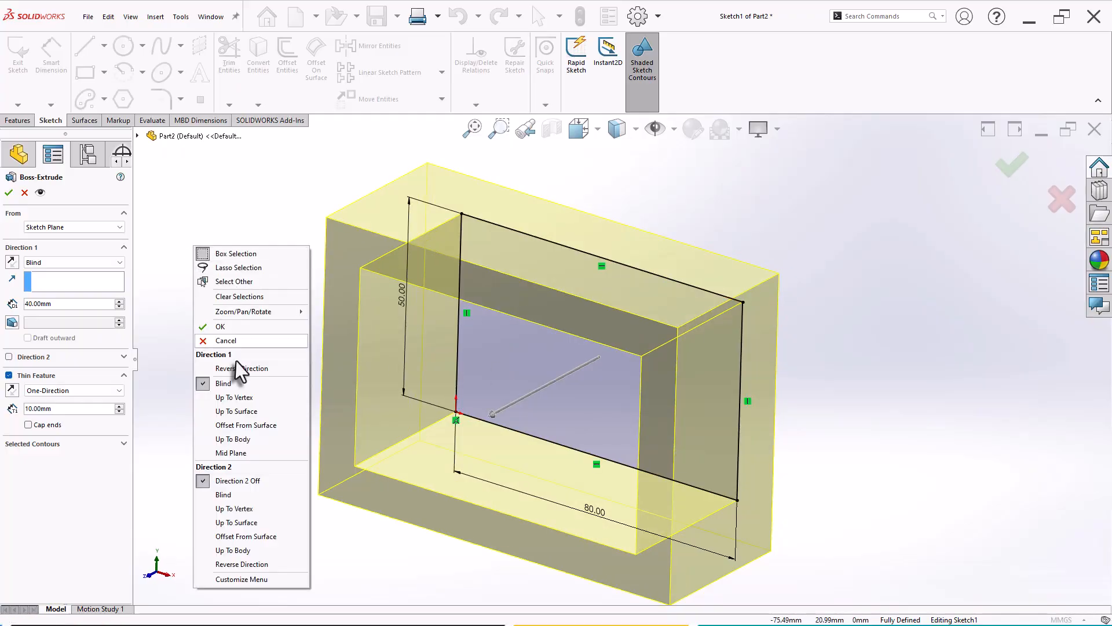
pyautogui.click(239, 452)
pyautogui.moveTo(457, 385); pyautogui.dragTo(476, 367, button='middle')
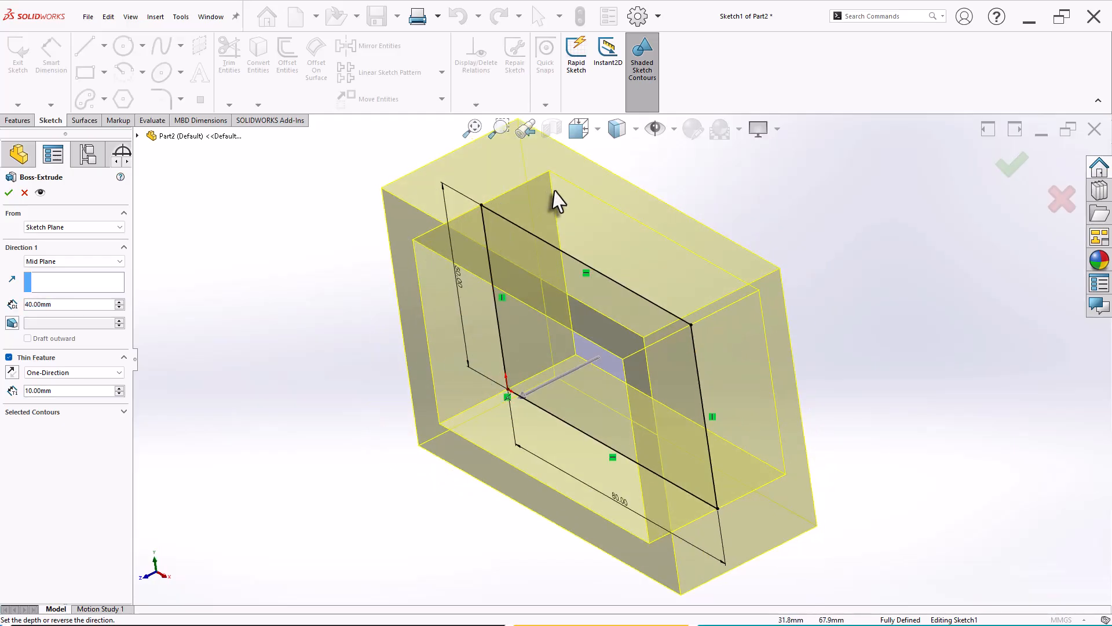
# - Accept the Mid Plane thin extrusion of the rectangle and examine the hollow frame from several angles
pyautogui.click(1008, 165)
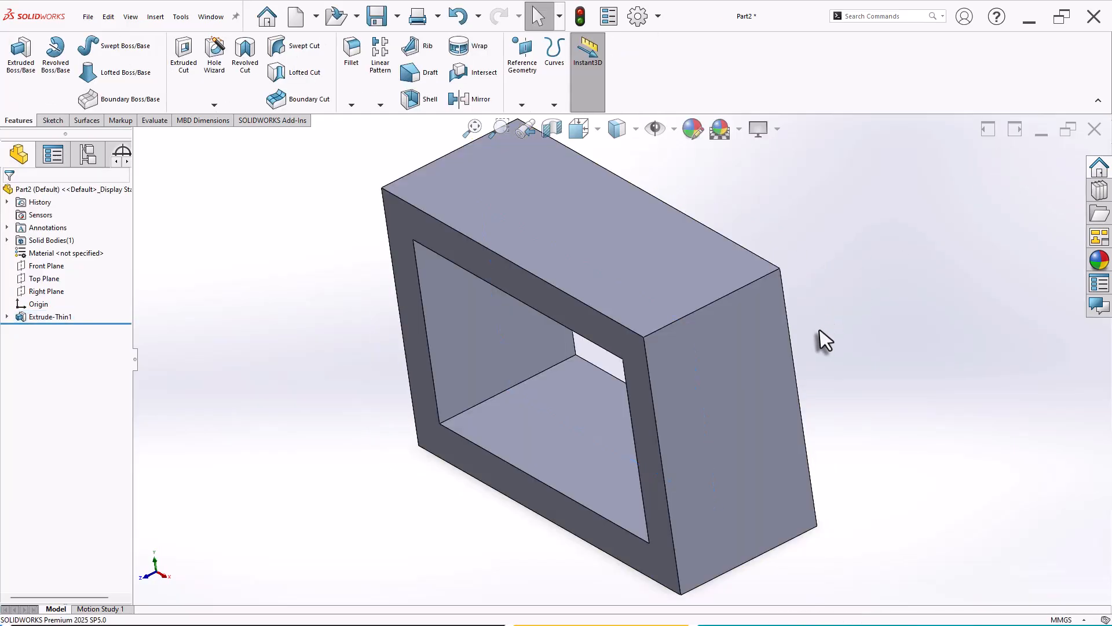
pyautogui.moveTo(819, 340); pyautogui.dragTo(693, 381, button='middle')
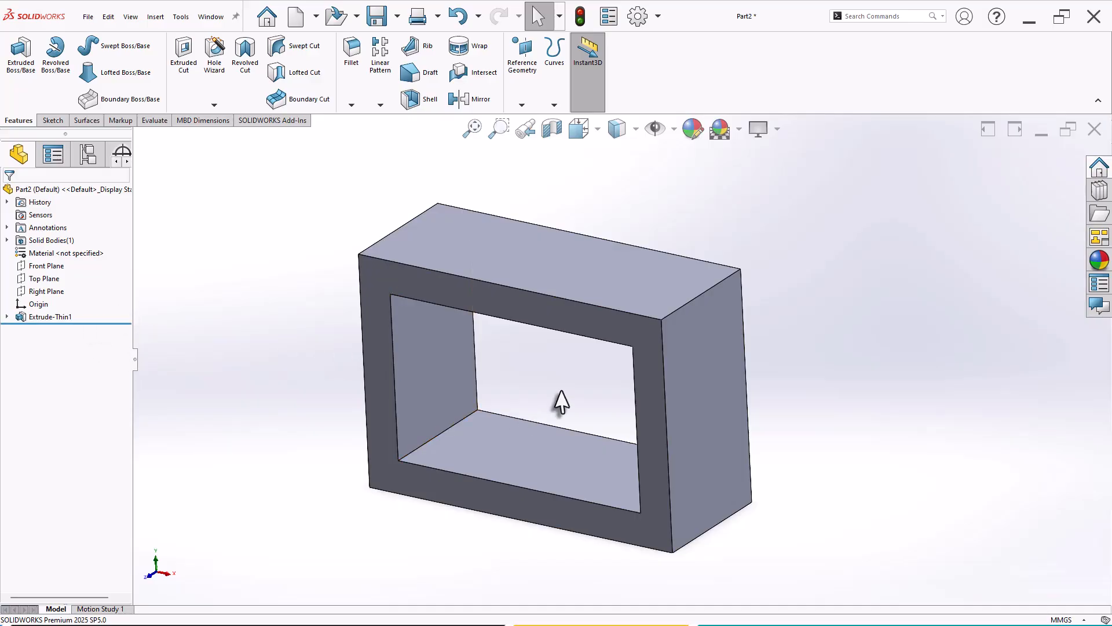
pyautogui.moveTo(556, 402); pyautogui.dragTo(606, 373, button='middle')
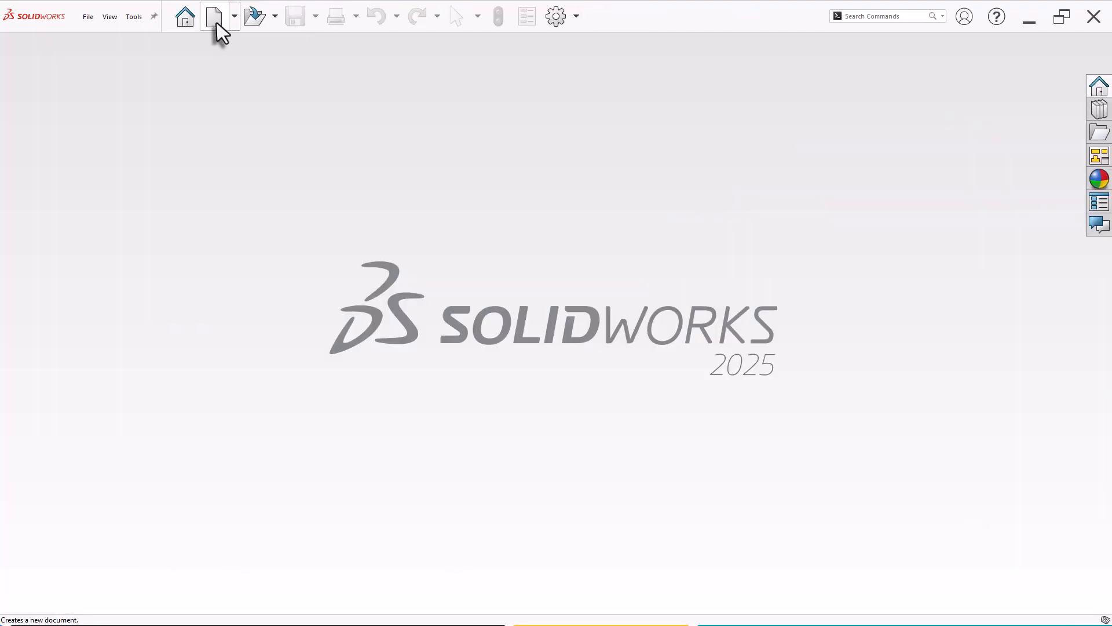
# - Create a new part document and start a sketch on the Front Plane
pyautogui.click(216, 19)
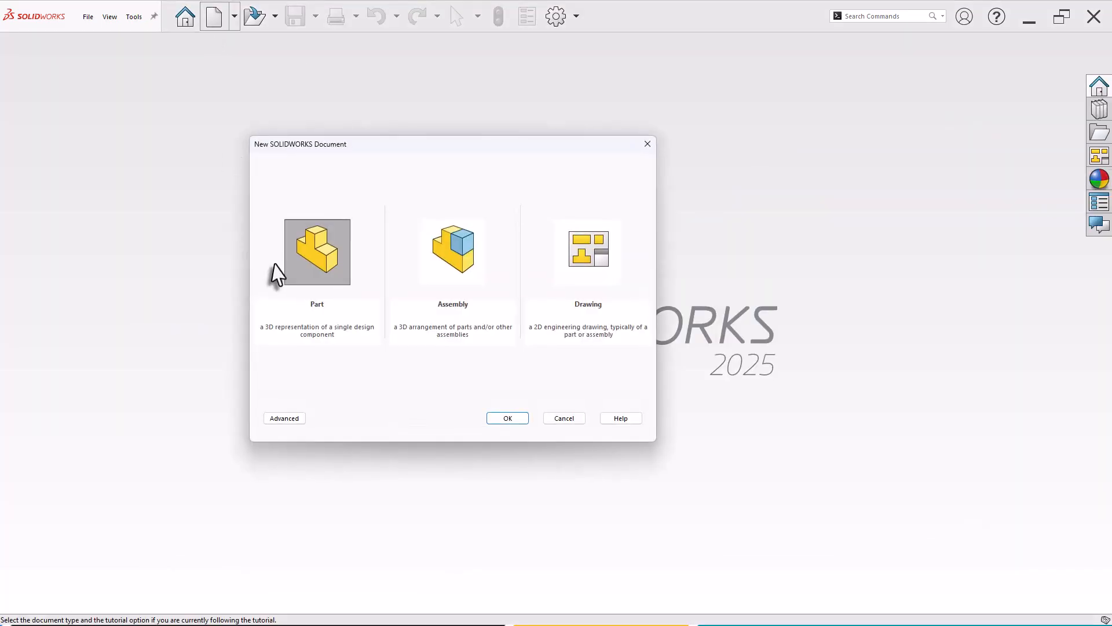
pyautogui.click(512, 422)
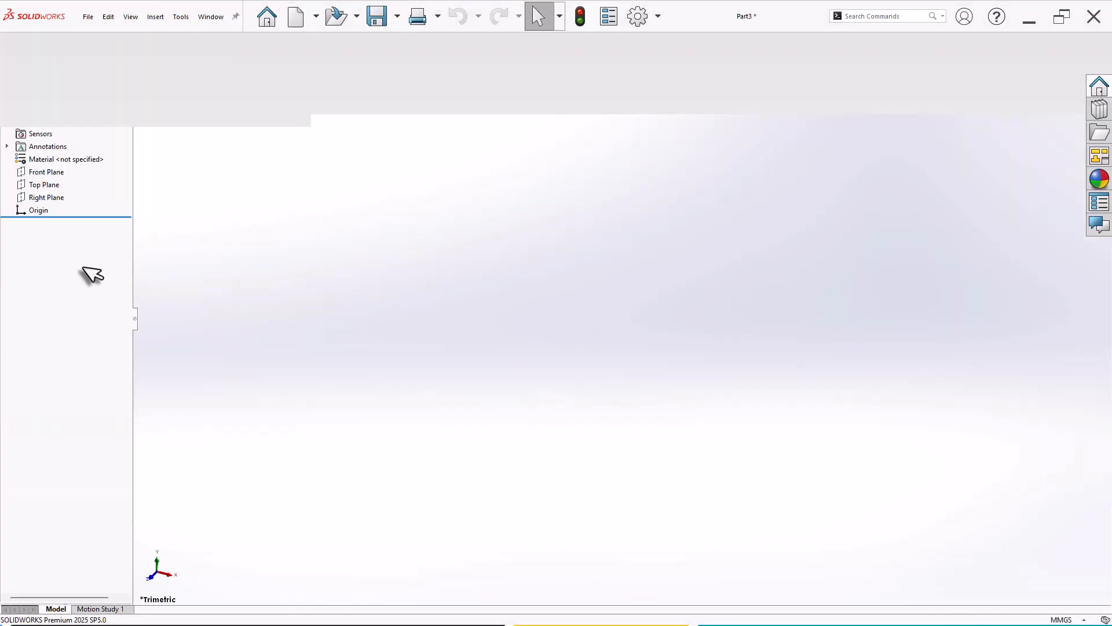
pyautogui.click(54, 255)
pyautogui.click(65, 236)
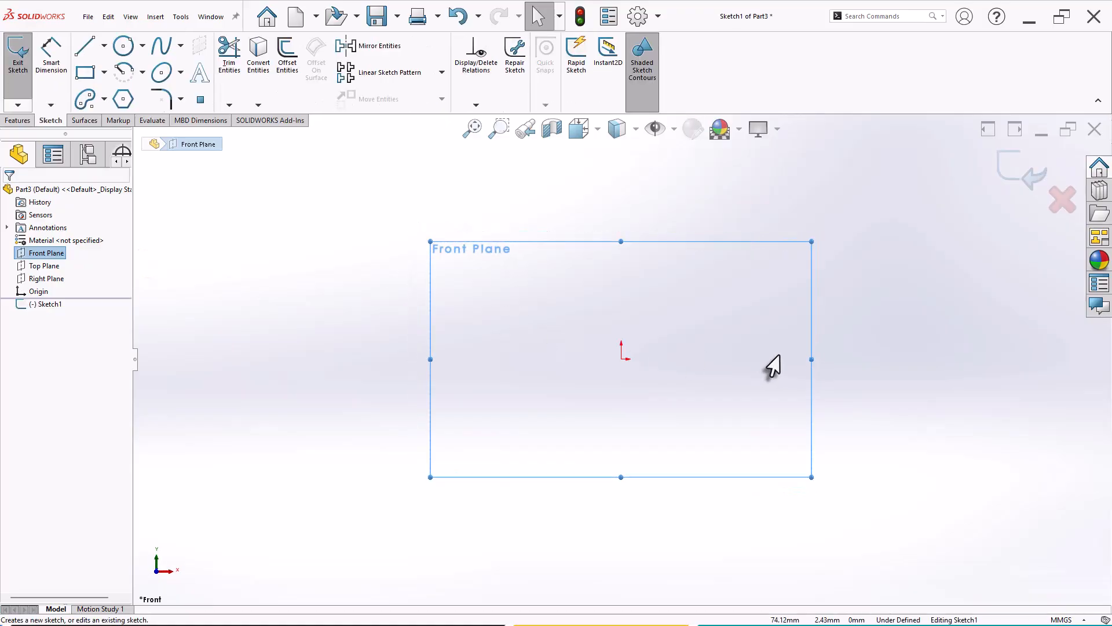
# - Sketch an open chain from the origin: a 50 mm vertical line, a 40 mm line slanting up, and a 30 mm line perpendicular to it, sloping down
pyautogui.press('l')
pyautogui.click(621, 359)
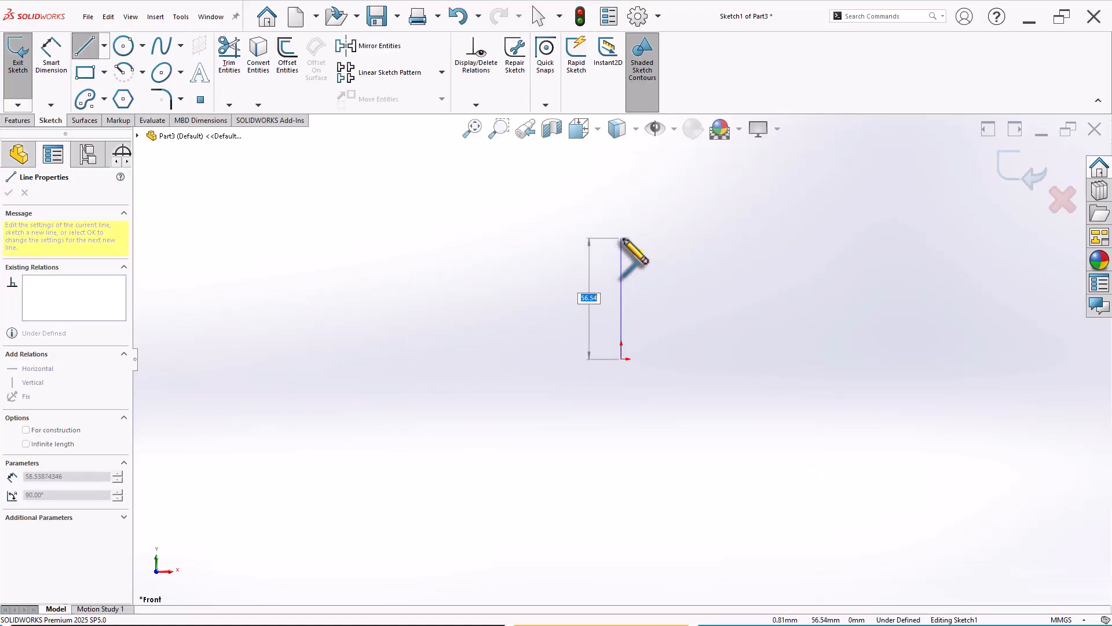
pyautogui.press('Return')
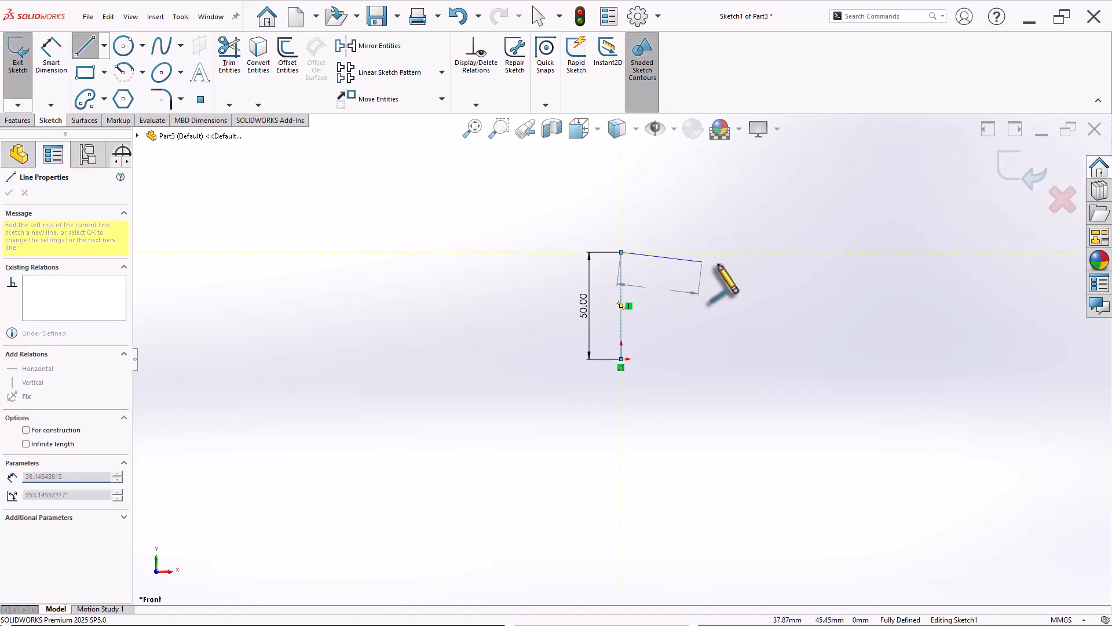
pyautogui.scroll(3, 759, 240)
pyautogui.scroll(-3, 772, 235)
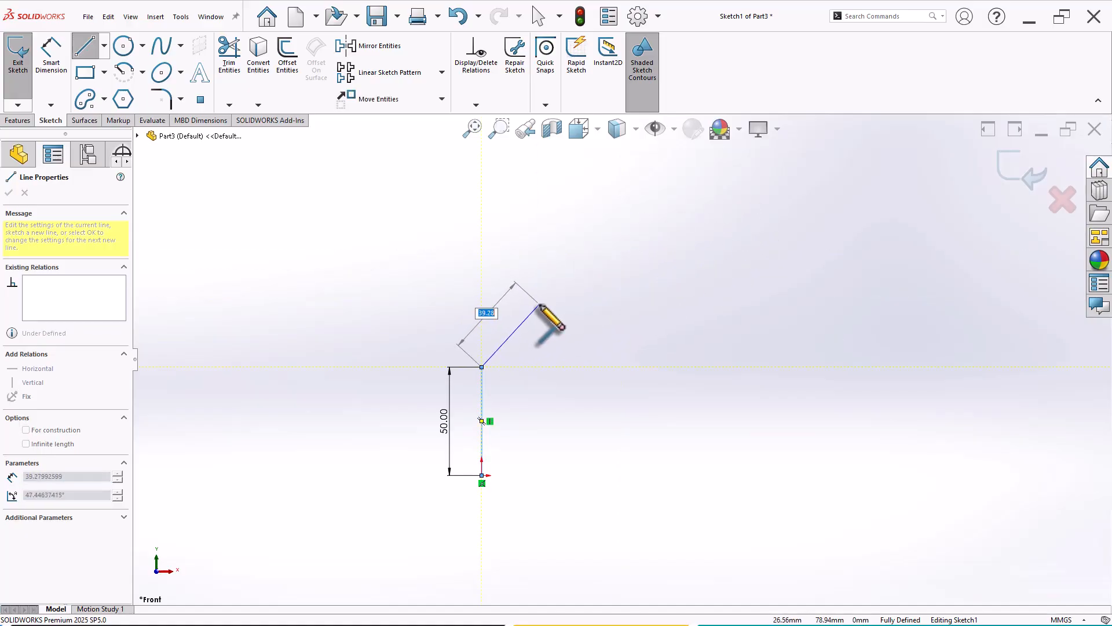
pyautogui.write('40')
pyautogui.press('Return')
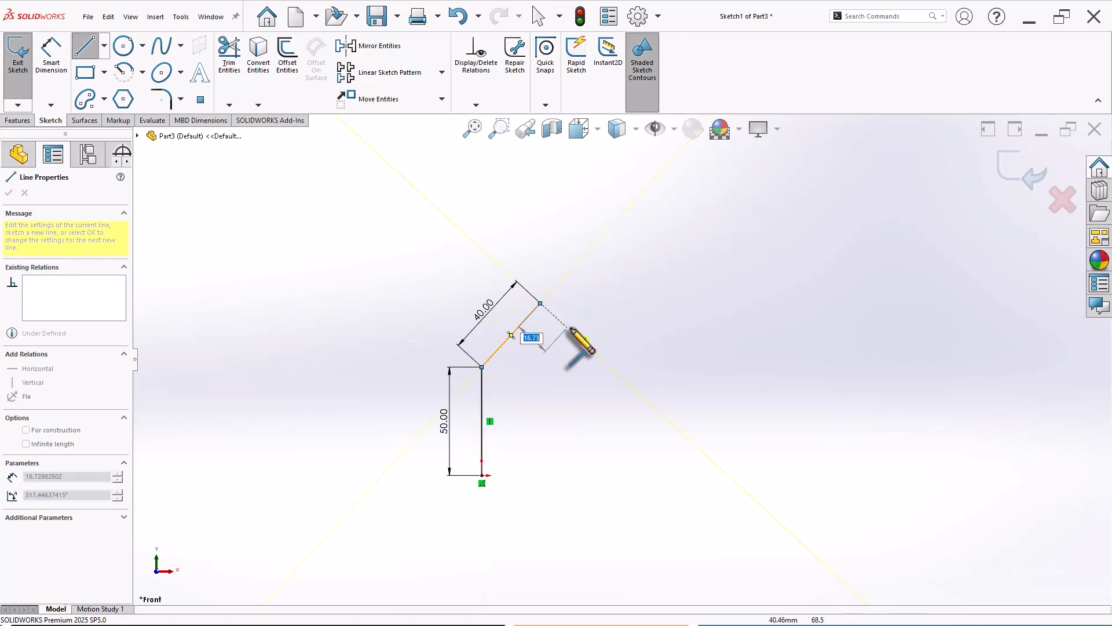
pyautogui.press('Return')
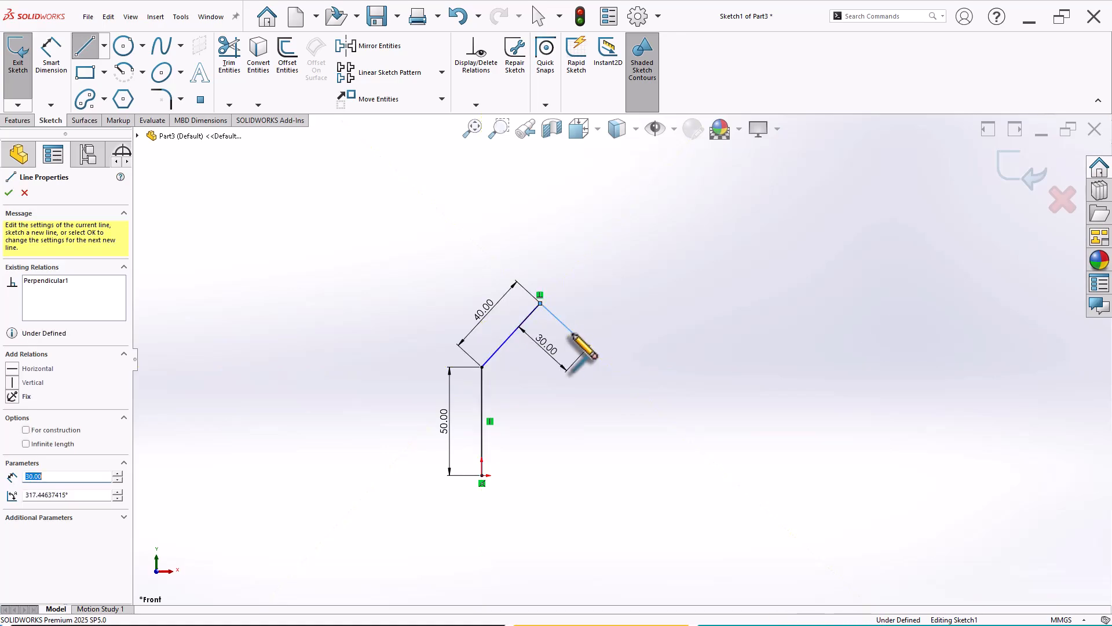
pyautogui.press('Escape')
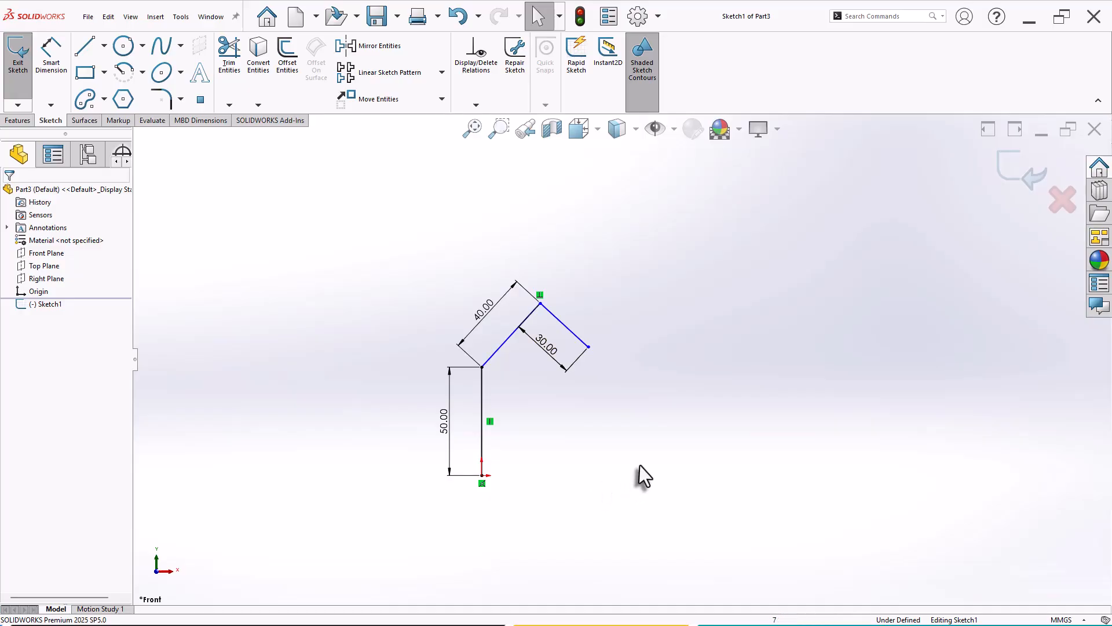
# - Dimension the angle between the vertical line and the 40 mm line at 140°
pyautogui.moveTo(641, 472); pyautogui.dragTo(650, 384, button='right')
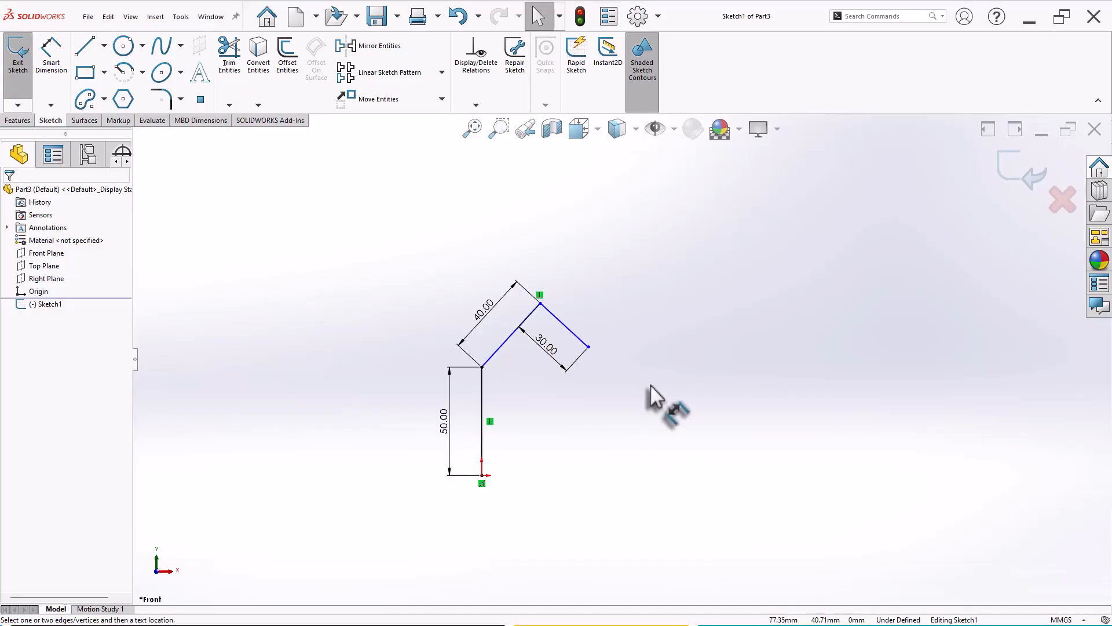
pyautogui.click(483, 383)
pyautogui.click(498, 350)
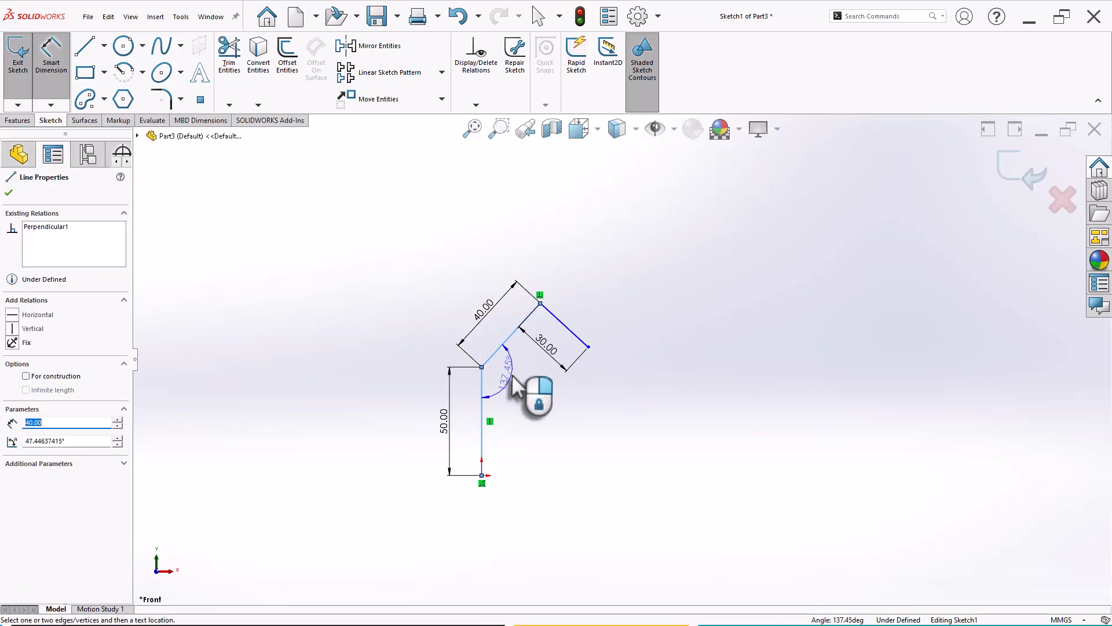
pyautogui.click(511, 313)
pyautogui.write('140')
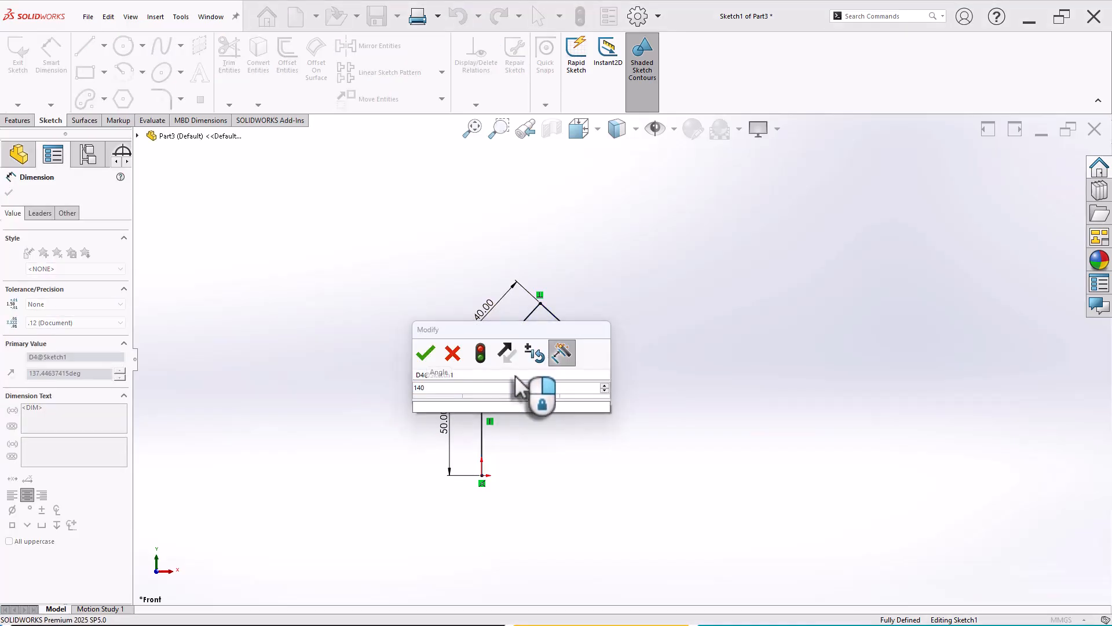
pyautogui.press('Return')
pyautogui.press('Escape')
pyautogui.scroll(-2, 666, 390)
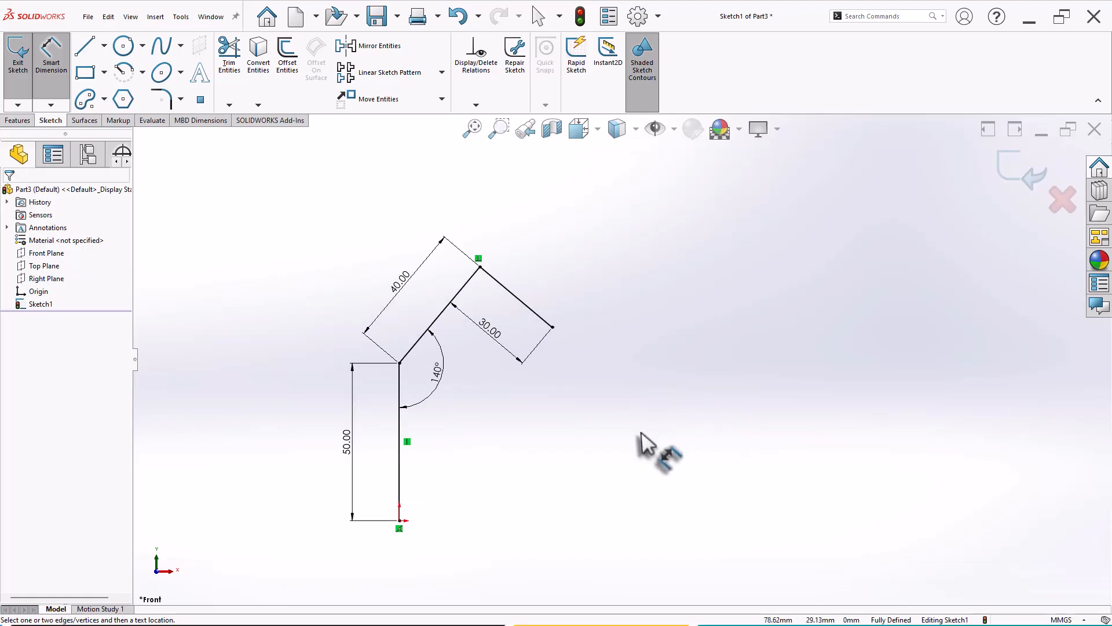
# - Start a boss extrusion of the open profile and set its end condition to Blind
pyautogui.press('s')
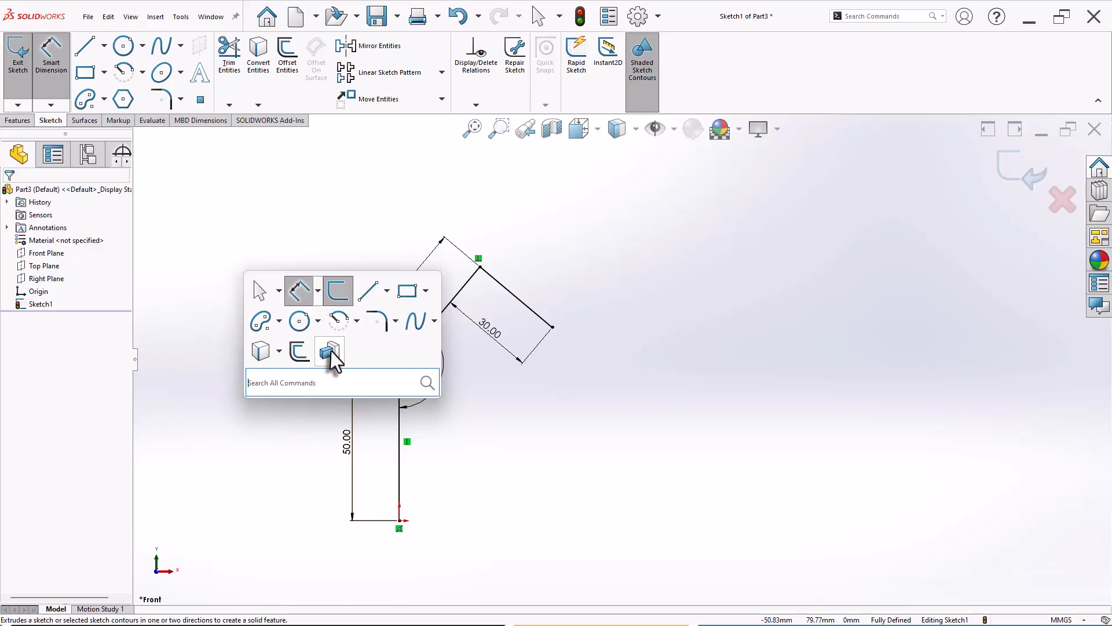
pyautogui.click(17, 120)
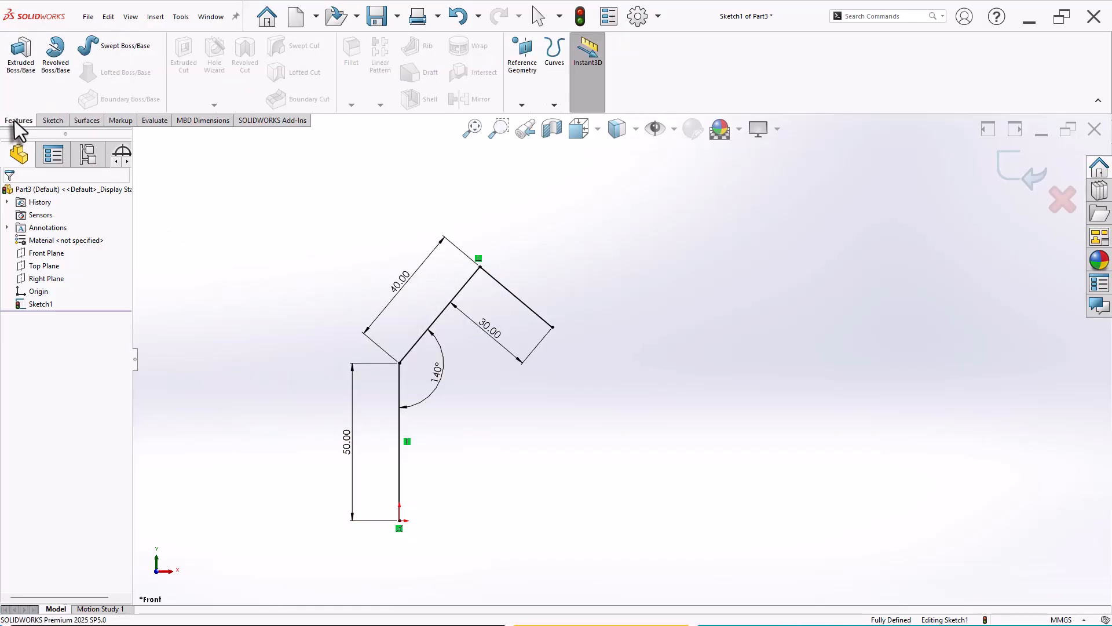
pyautogui.click(21, 61)
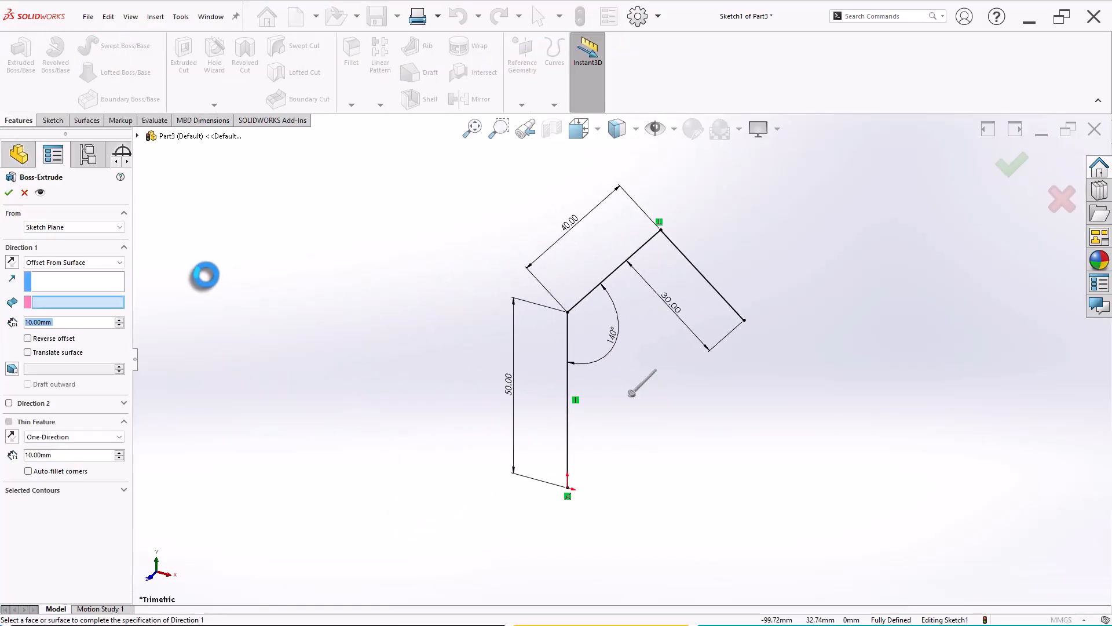
pyautogui.click(81, 262)
pyautogui.click(63, 273)
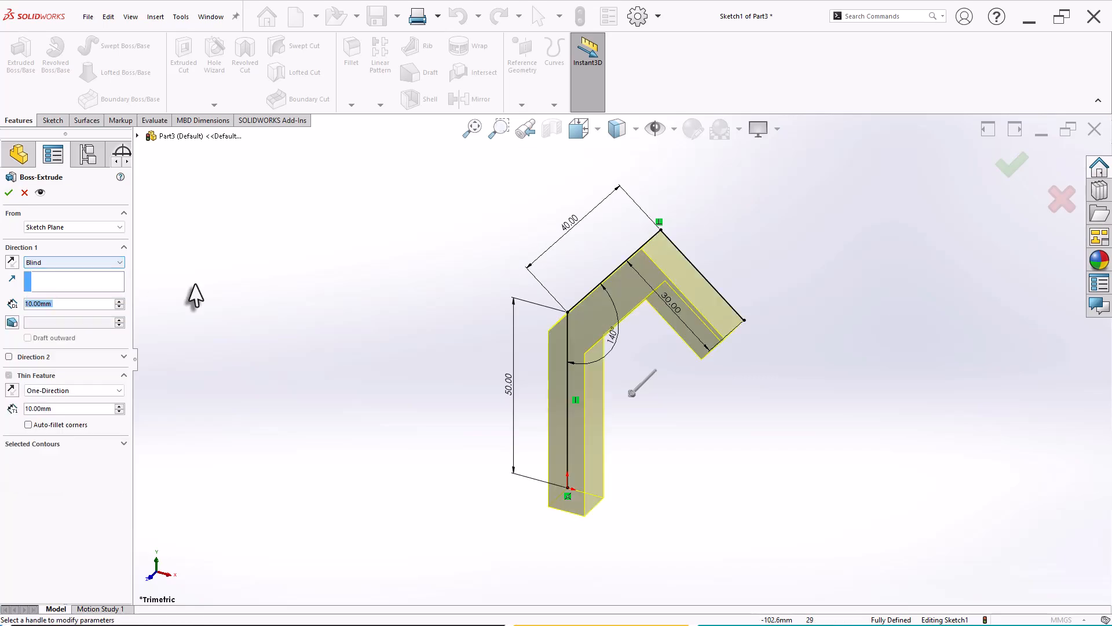
# - Flip the thin wall to the outer side of the open profile and back to the inner side
pyautogui.moveTo(776, 348); pyautogui.dragTo(787, 314, button='middle')
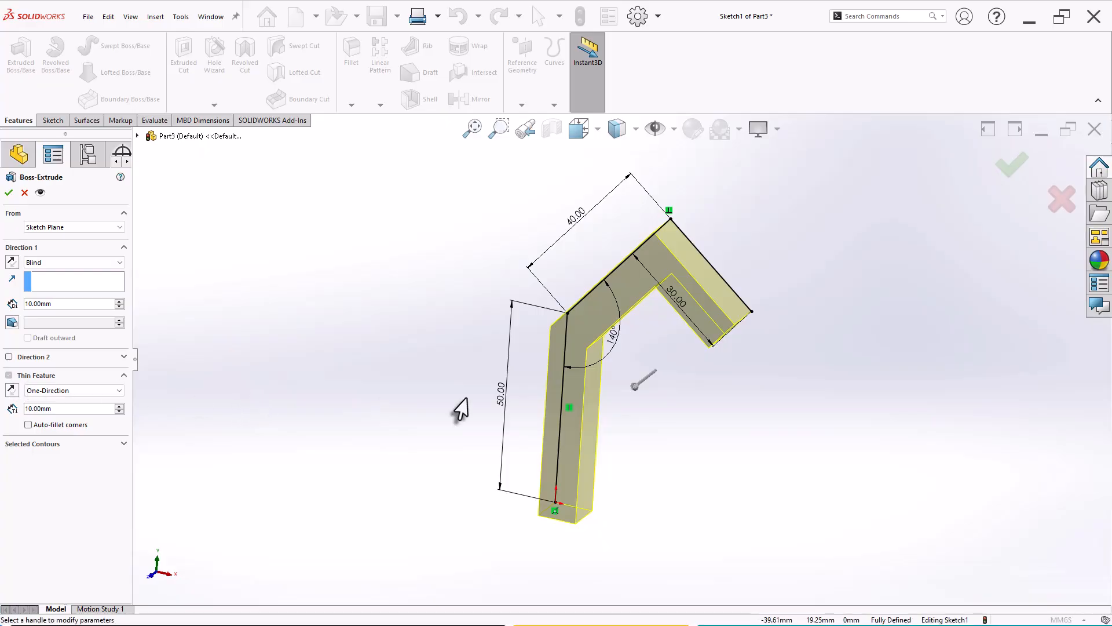
pyautogui.moveTo(720, 385); pyautogui.dragTo(737, 356, button='middle')
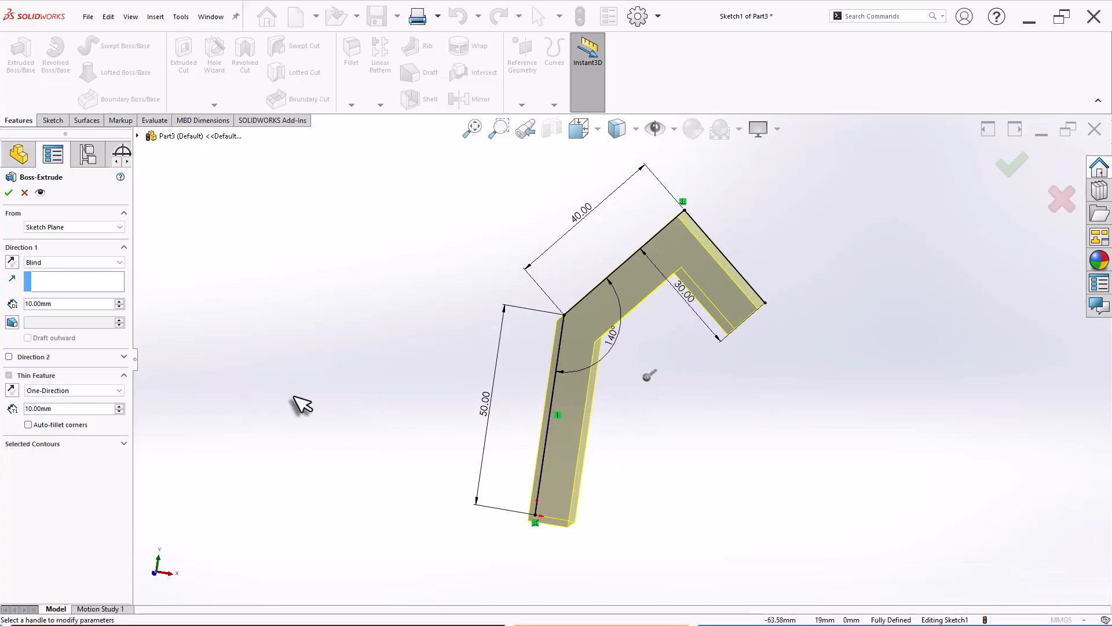
pyautogui.scroll(-2, 687, 389)
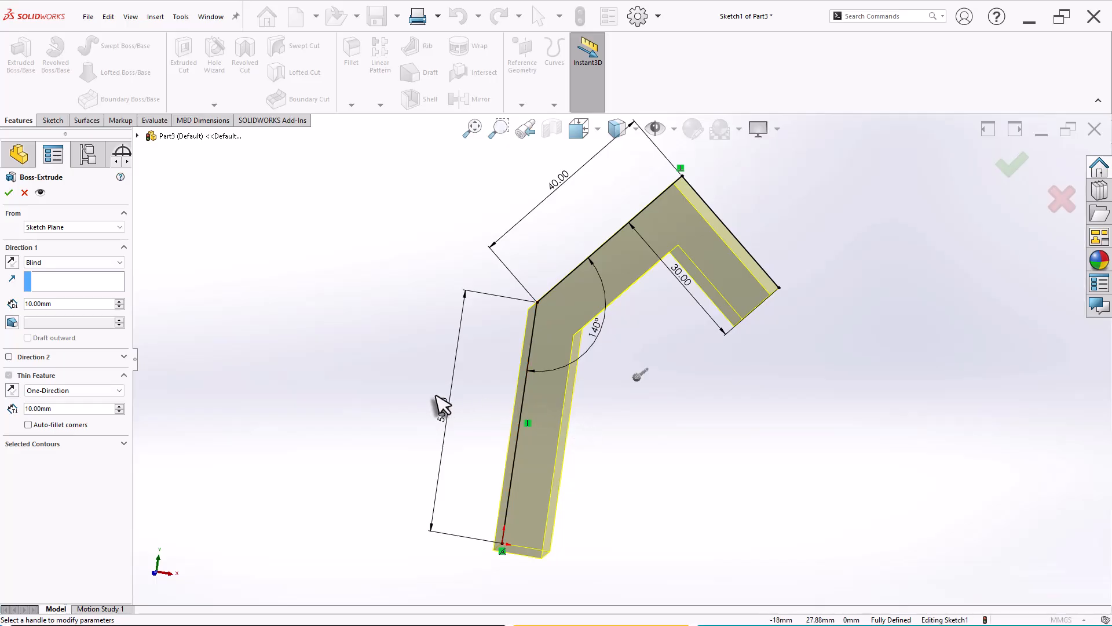
pyautogui.click(11, 390)
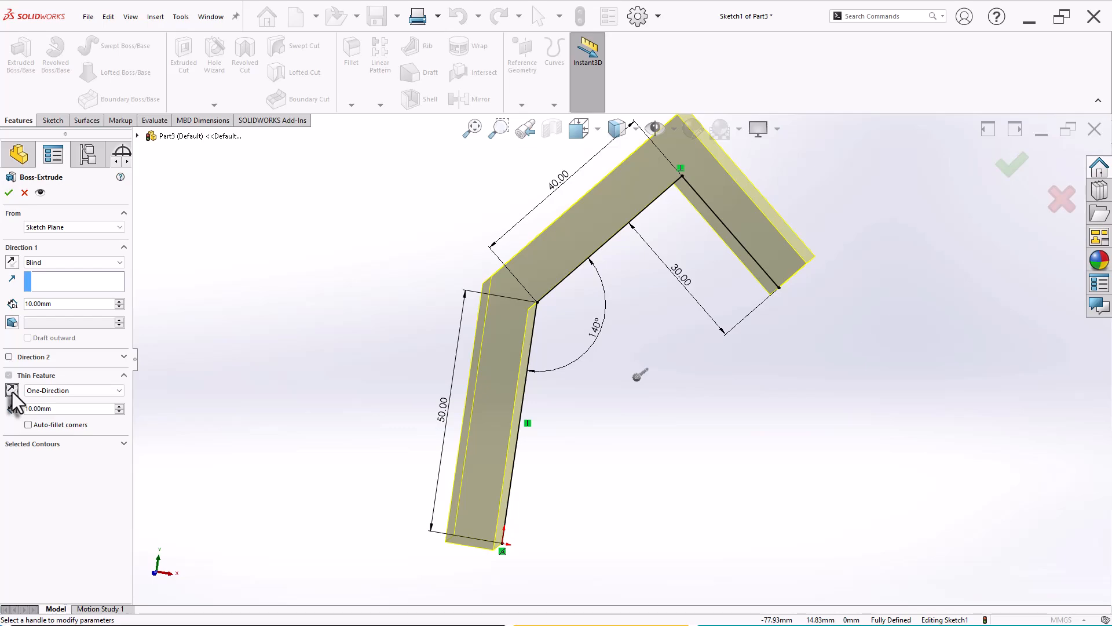
pyautogui.click(11, 389)
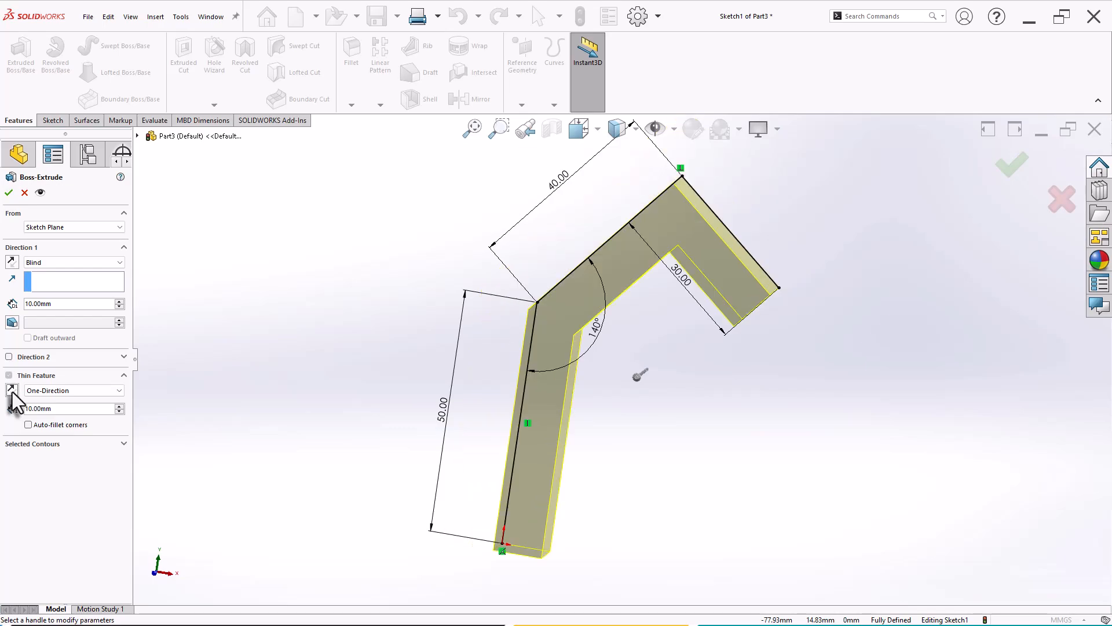
# - Switch the thin feature type to Mid-Plane and examine how the wall straddles the sketch lines
pyautogui.click(70, 391)
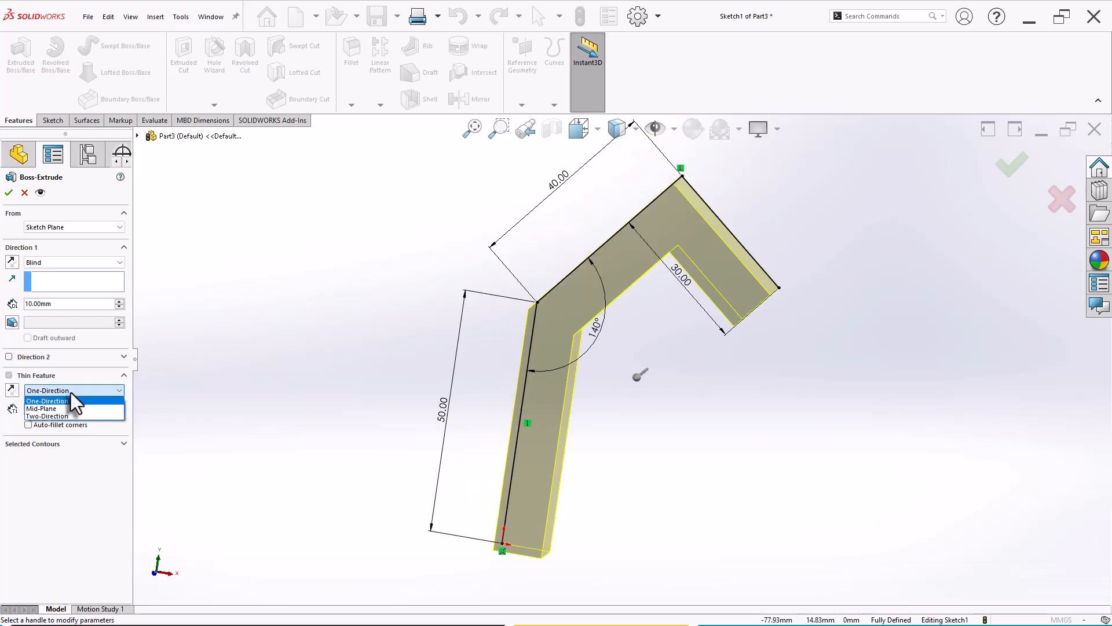
pyautogui.click(51, 408)
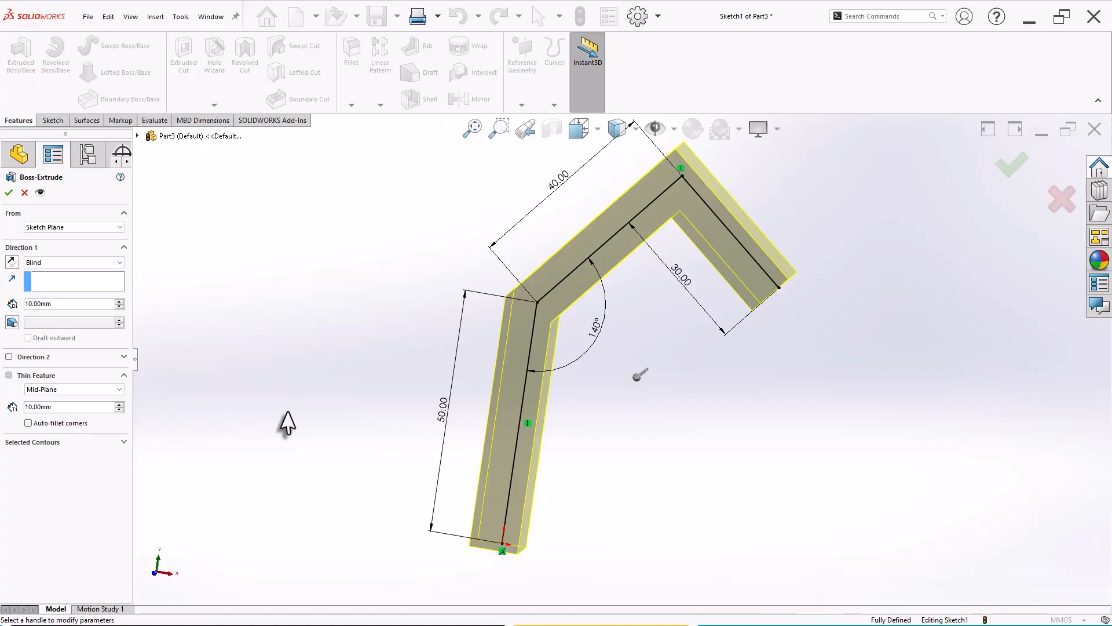
pyautogui.moveTo(347, 418); pyautogui.dragTo(352, 404, button='middle')
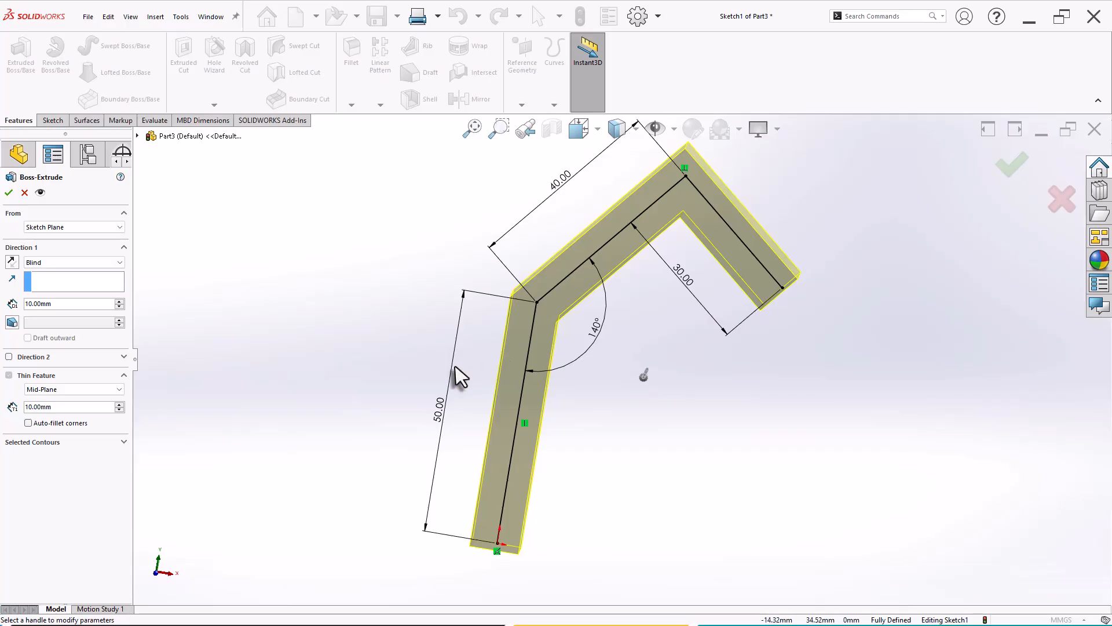
pyautogui.moveTo(458, 376); pyautogui.dragTo(427, 390, button='middle')
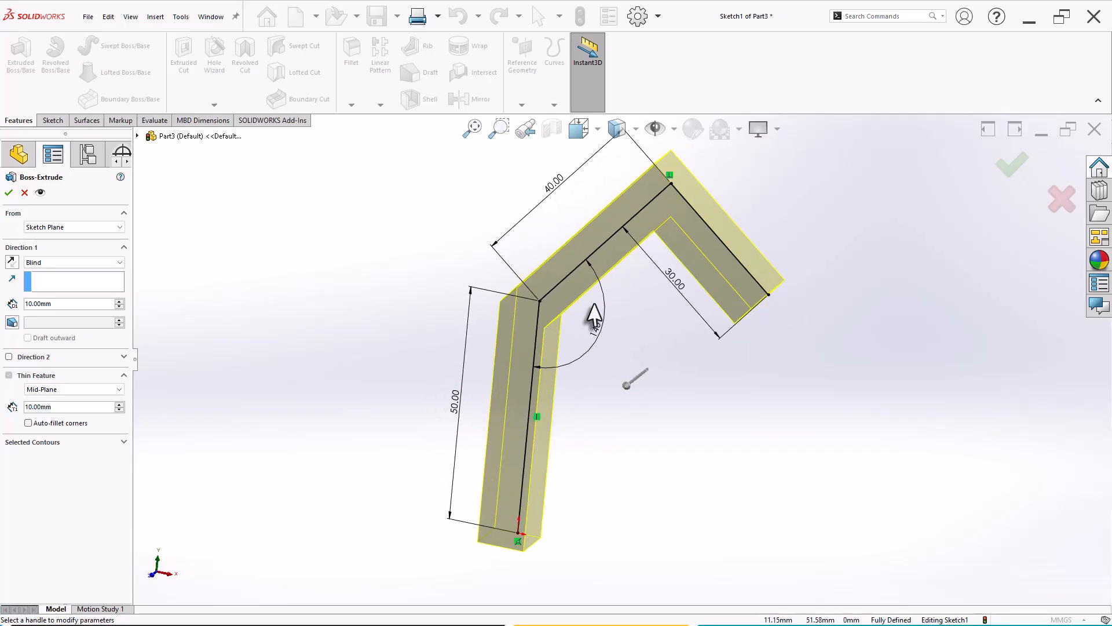
# - Switch the thin feature type to Two-Direction and set the second wall thickness to 5 mm
pyautogui.click(68, 391)
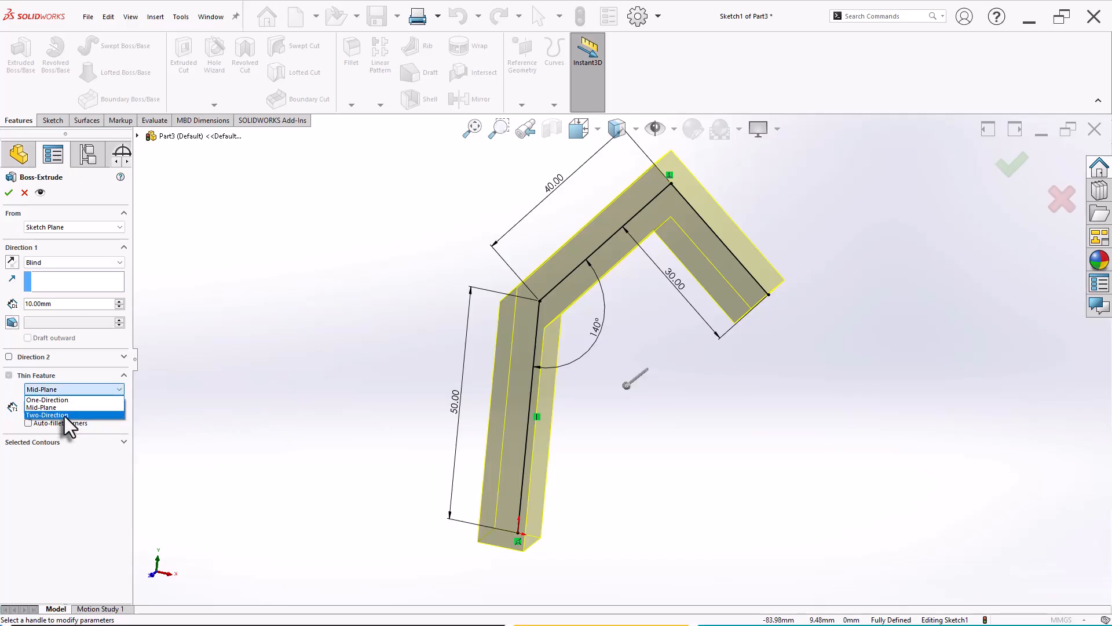
pyautogui.click(65, 414)
pyautogui.moveTo(384, 377); pyautogui.dragTo(408, 359, button='middle')
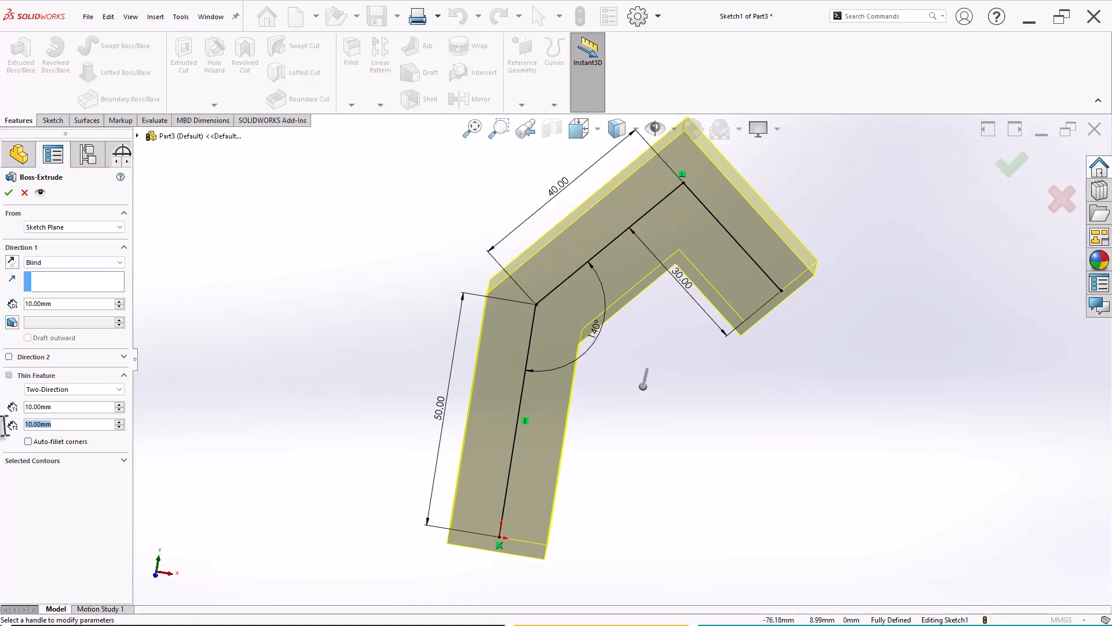
pyautogui.write('5')
pyautogui.press('Return')
pyautogui.moveTo(604, 433); pyautogui.dragTo(573, 356, button='middle')
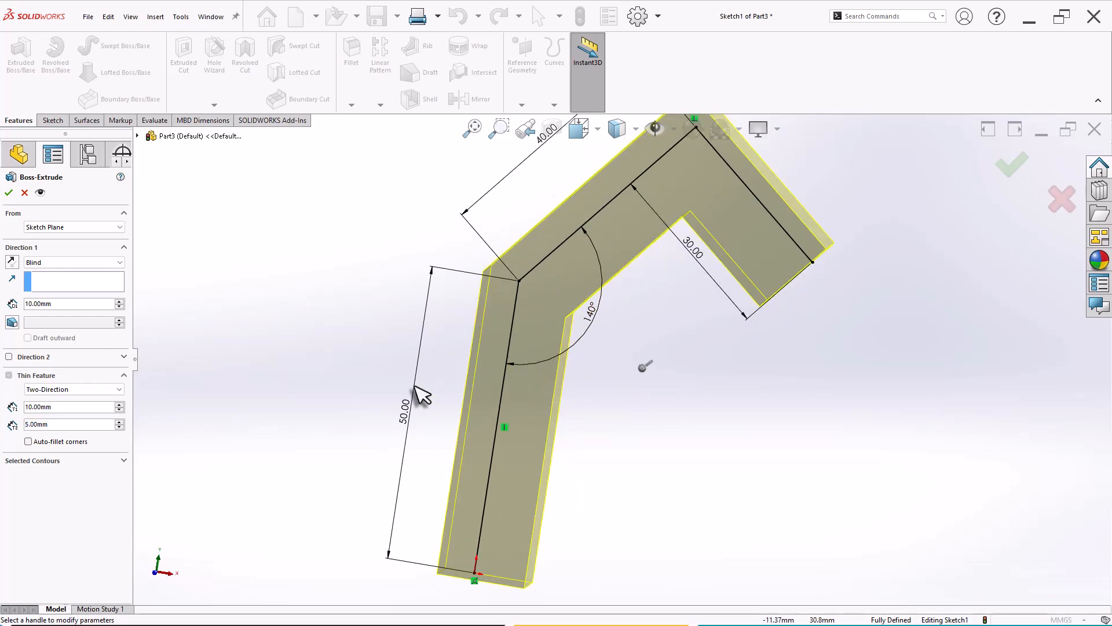
# - Set the thin feature type back to One-Direction with a wall thickness of 5 mm
pyautogui.click(67, 389)
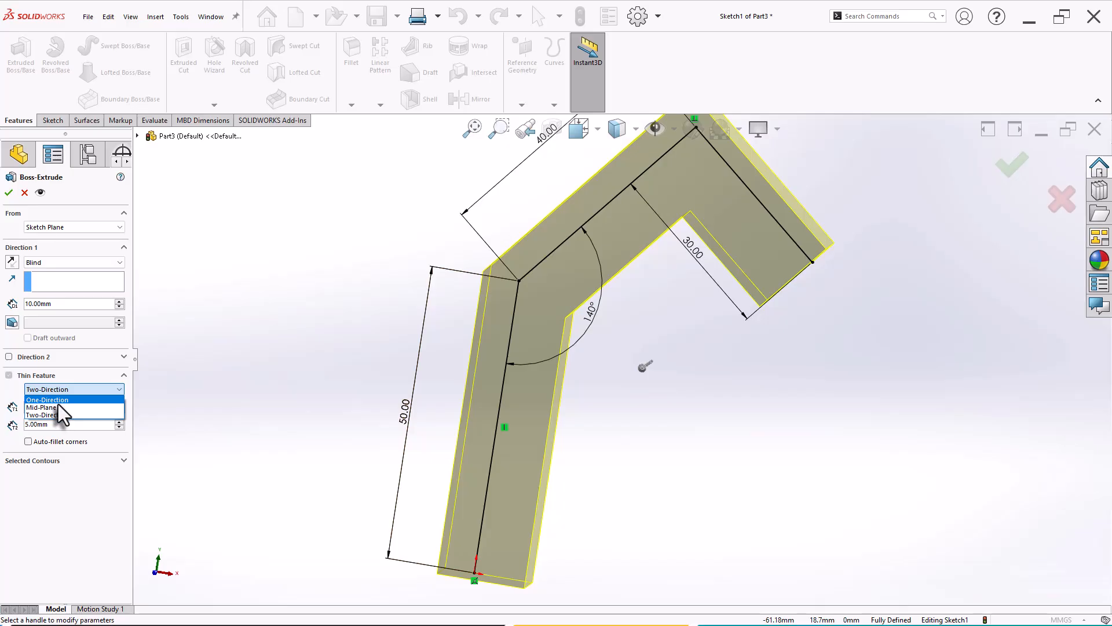
pyautogui.click(53, 399)
pyautogui.moveTo(323, 385); pyautogui.dragTo(315, 414, button='middle')
pyautogui.click(82, 410)
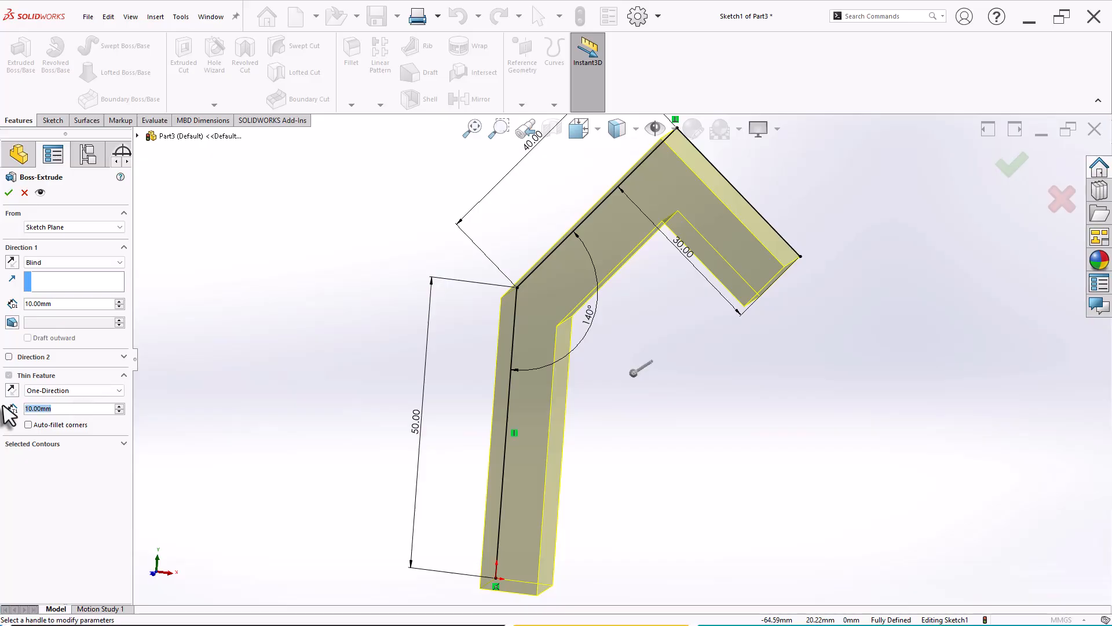
pyautogui.write('5')
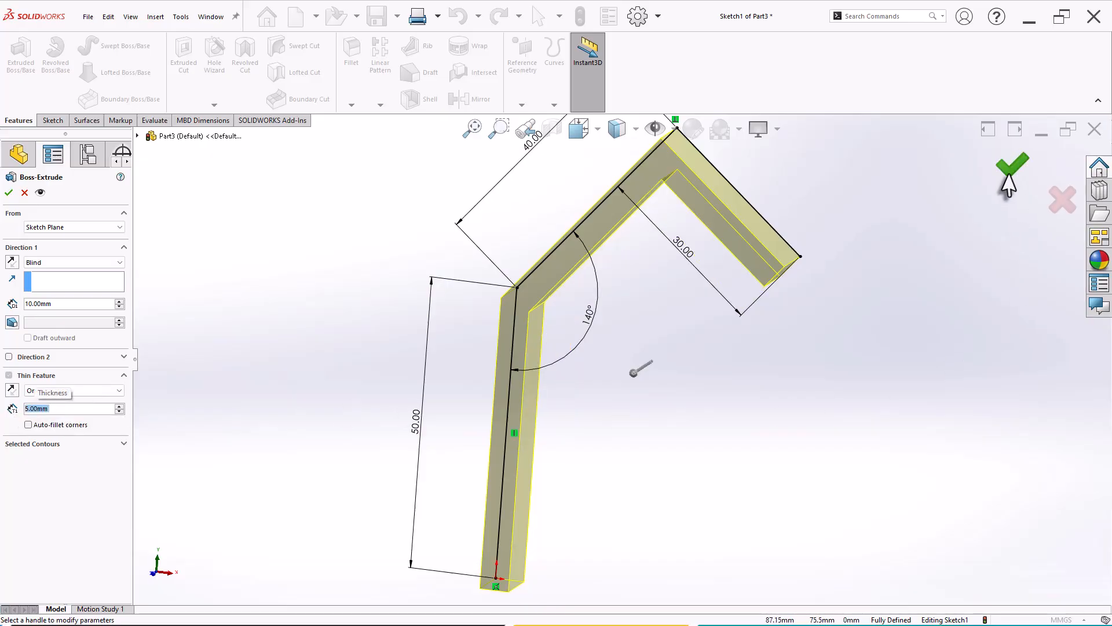
# - Accept the thin-feature extrusion of the open profile and inspect the solid from another angle
pyautogui.click(1007, 169)
pyautogui.moveTo(785, 398); pyautogui.dragTo(486, 308, button='middle')
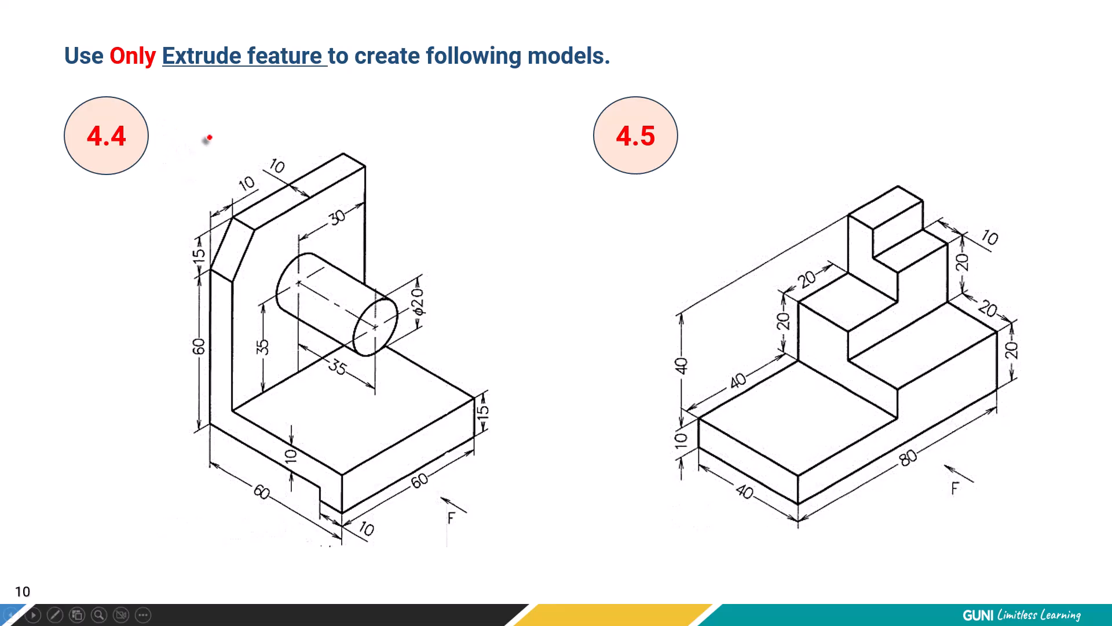
pyautogui.moveTo(246, 28); pyautogui.dragTo(278, 19)
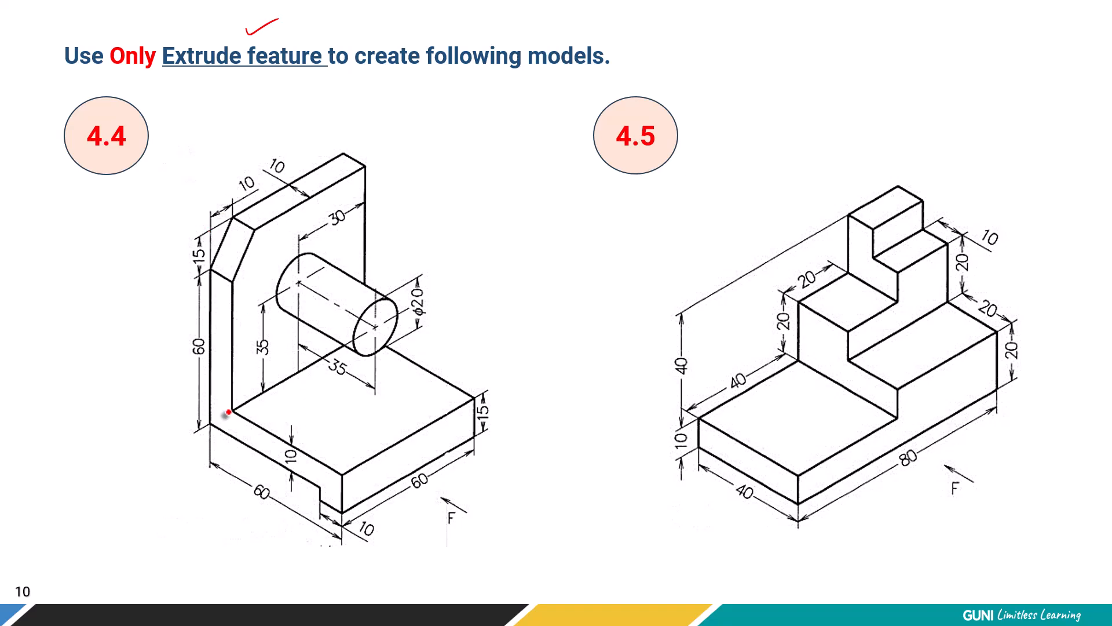
pyautogui.moveTo(209, 406)
pyautogui.mouseDown()
pyautogui.moveTo(313, 457)
pyautogui.moveTo(342, 493)
pyautogui.moveTo(322, 507)
pyautogui.moveTo(218, 439)
pyautogui.moveTo(212, 409)
pyautogui.mouseUp()
pyautogui.moveTo(291, 423); pyautogui.dragTo(341, 404)
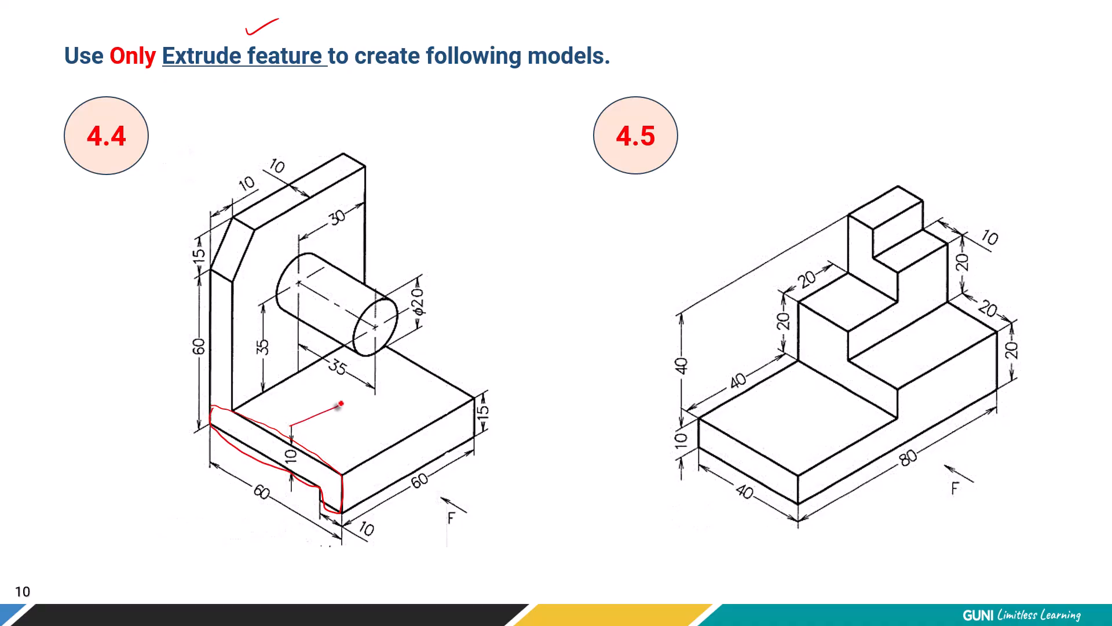
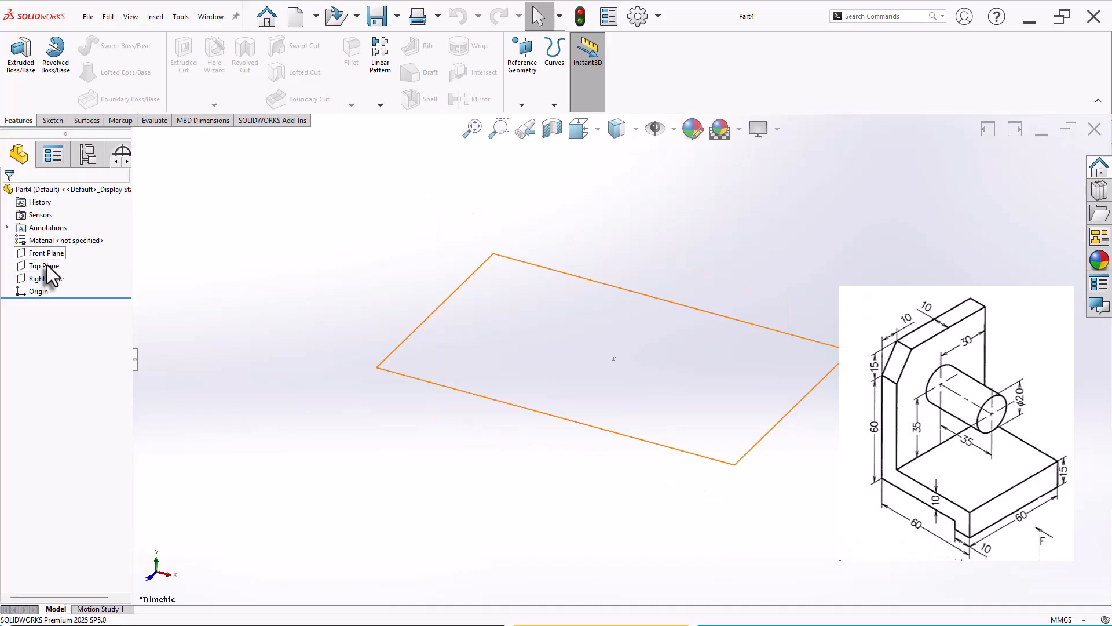
# - On the Front Plane, sketch a closed bar profile from the origin, about 61 mm long, with a downward leg at its right end
pyautogui.click(47, 255)
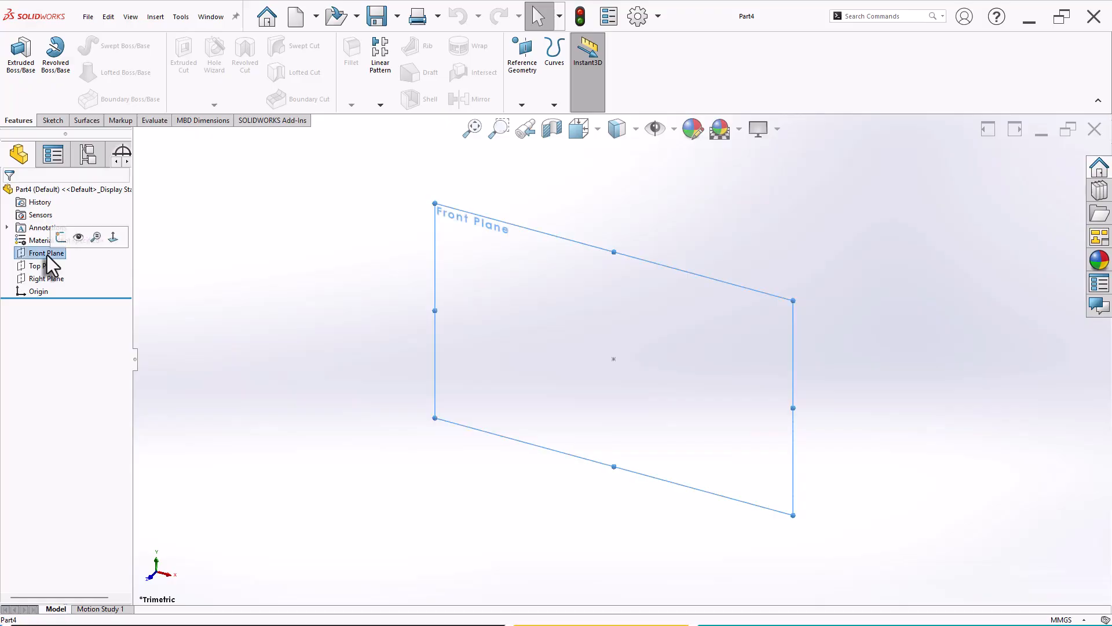
pyautogui.click(59, 238)
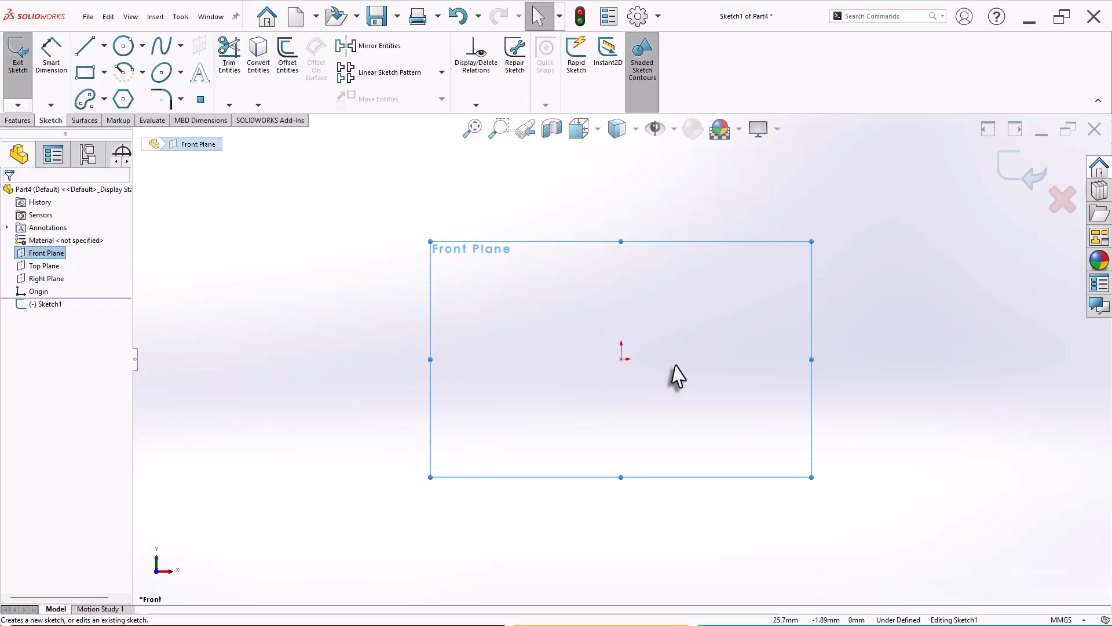
pyautogui.scroll(-3, 869, 325)
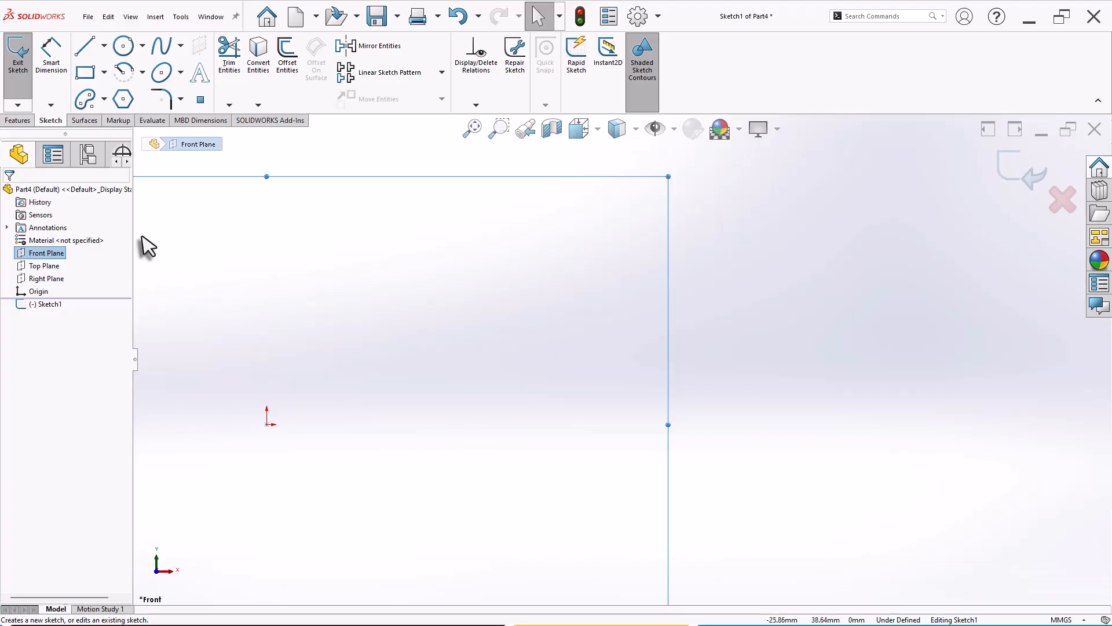
pyautogui.click(85, 46)
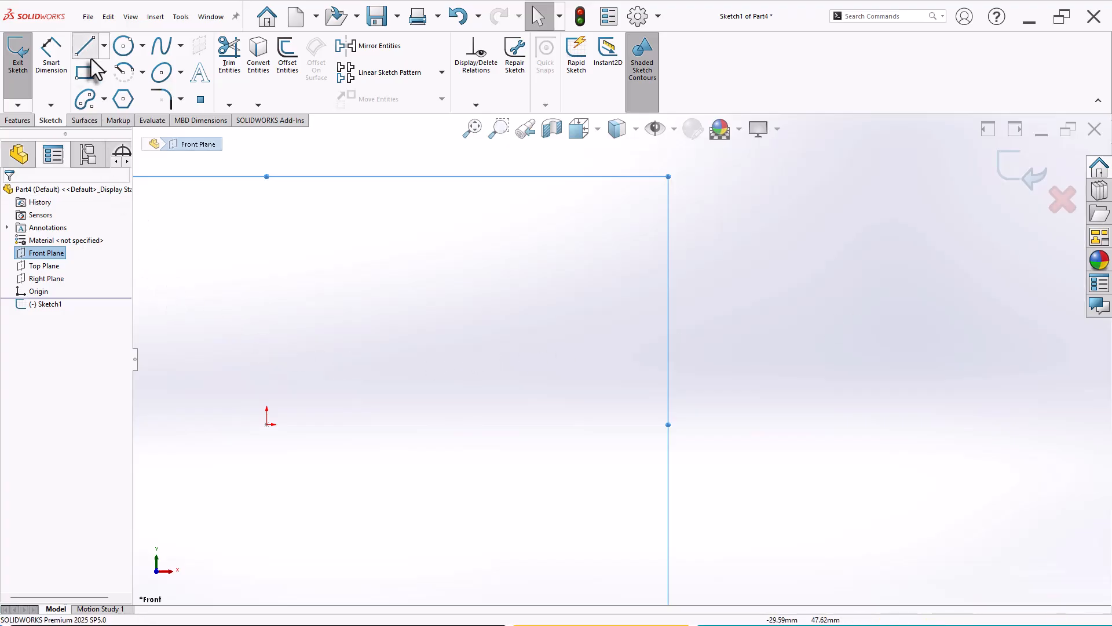
pyautogui.click(266, 425)
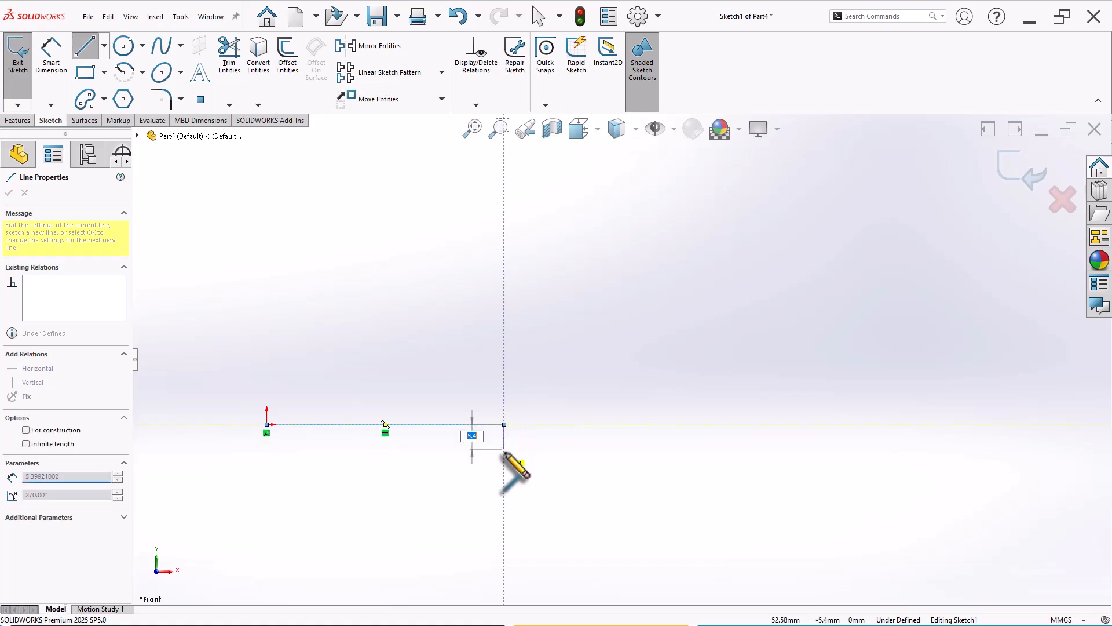
pyautogui.click(504, 457)
pyautogui.click(543, 456)
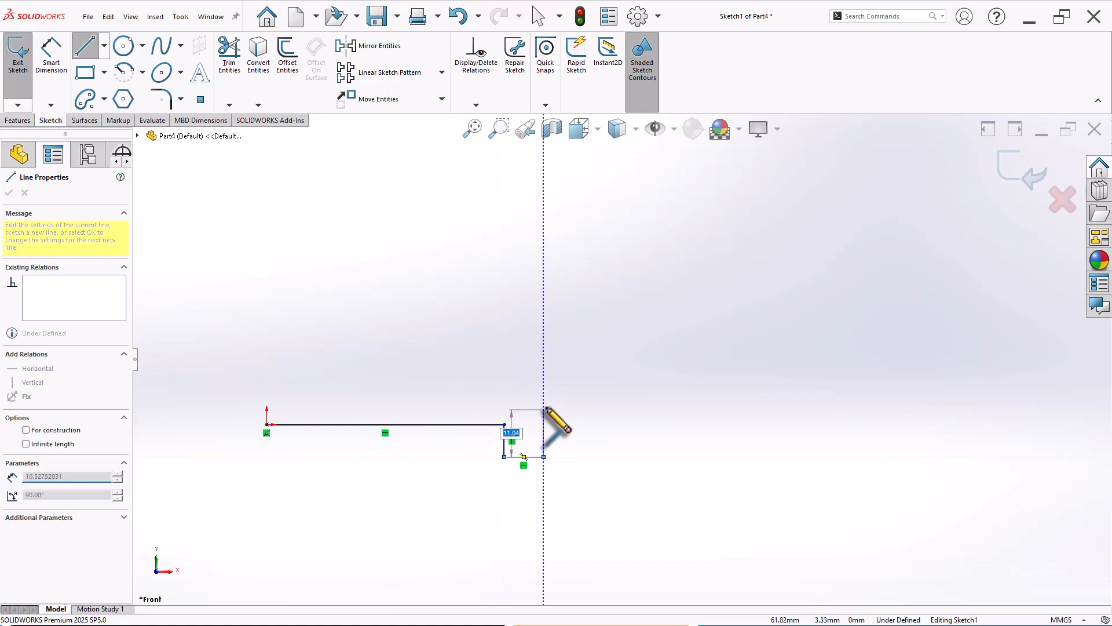
pyautogui.click(544, 385)
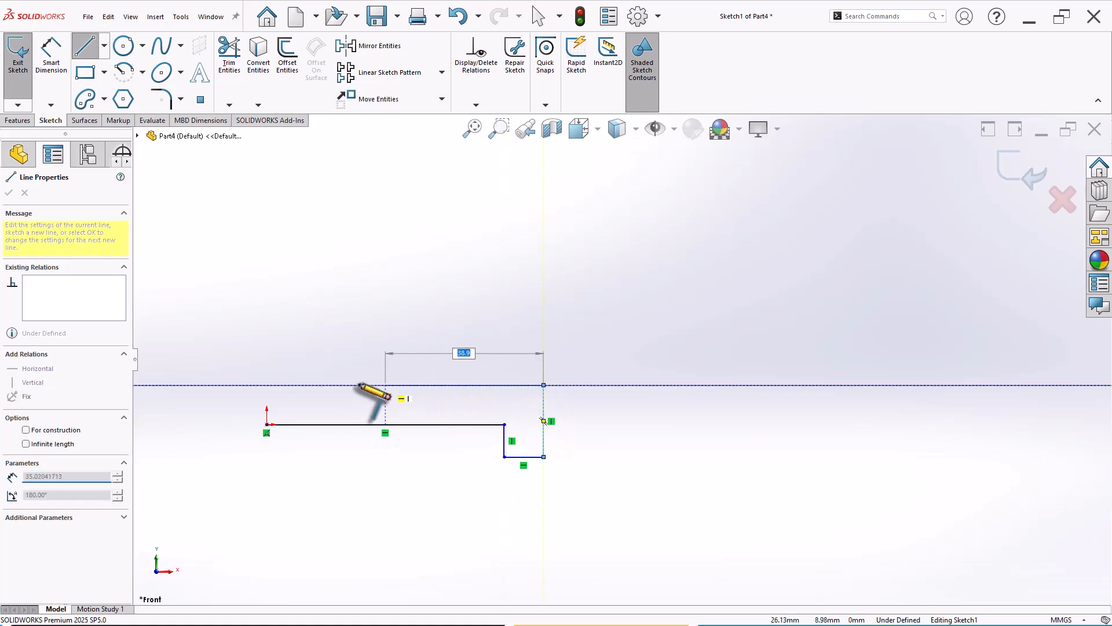
pyautogui.click(267, 384)
pyautogui.click(267, 425)
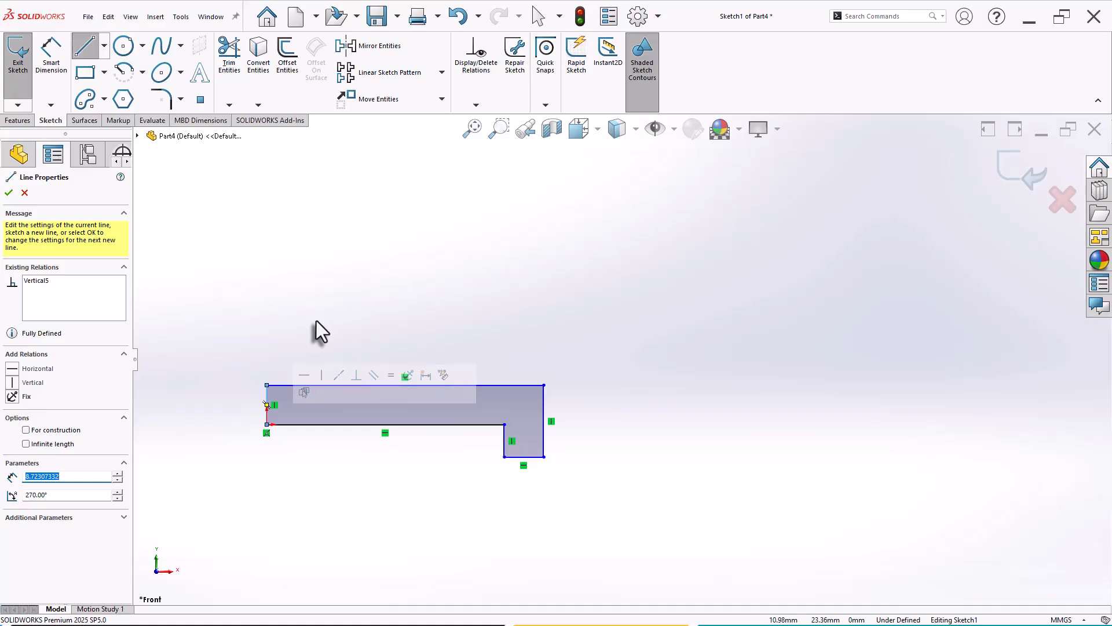
pyautogui.press('Escape')
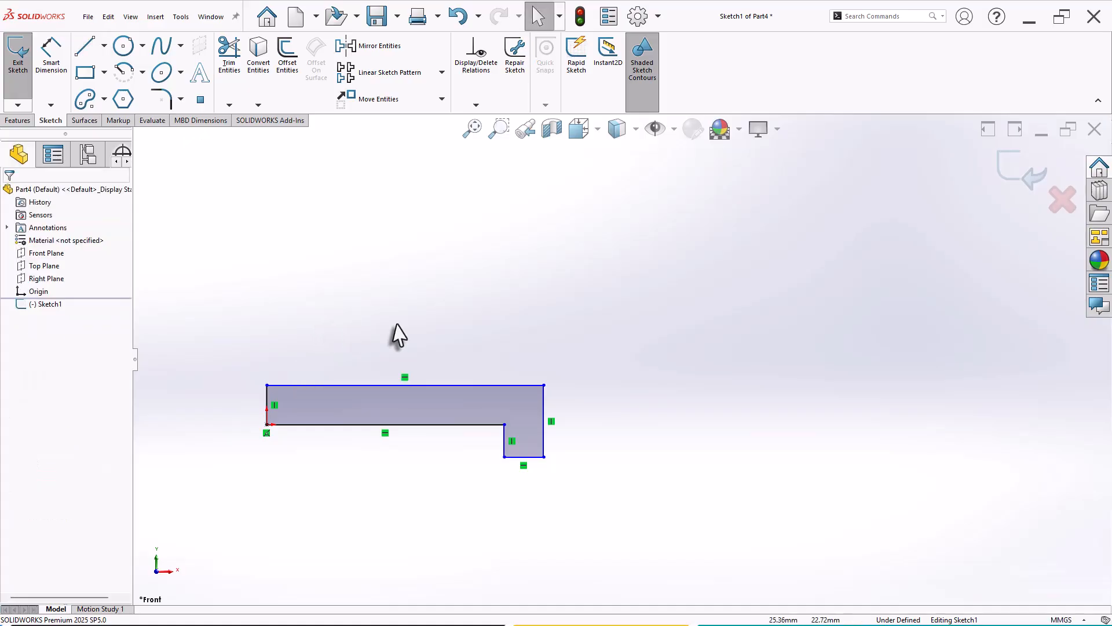
# - Dimension the profile's overall length to 60 mm and the width of the downward leg to 10 mm
pyautogui.press('d')
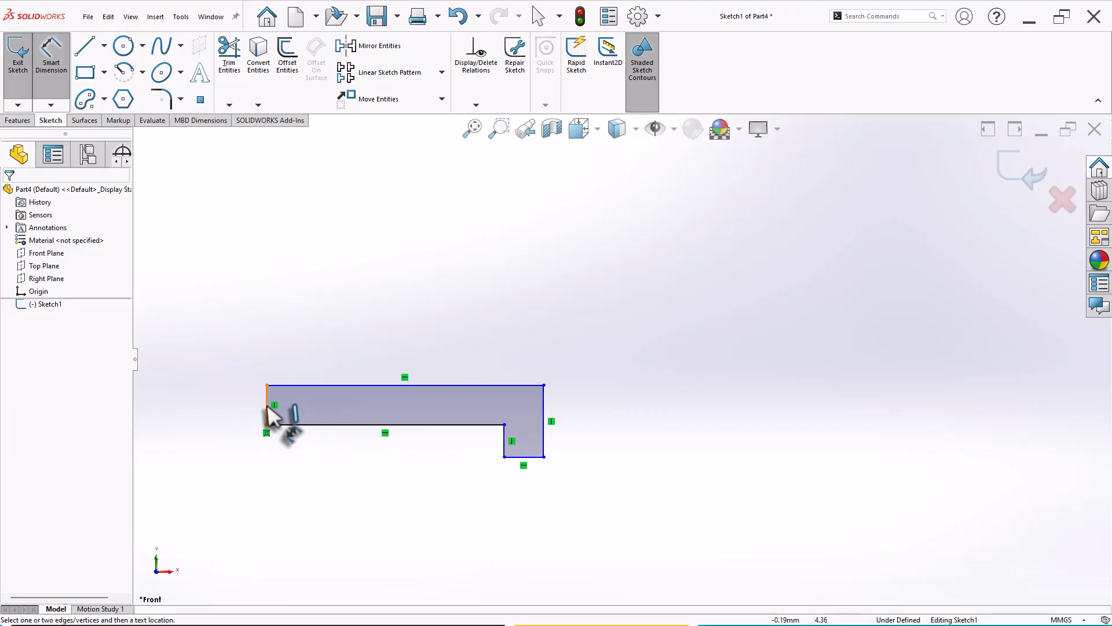
pyautogui.click(543, 419)
pyautogui.click(438, 515)
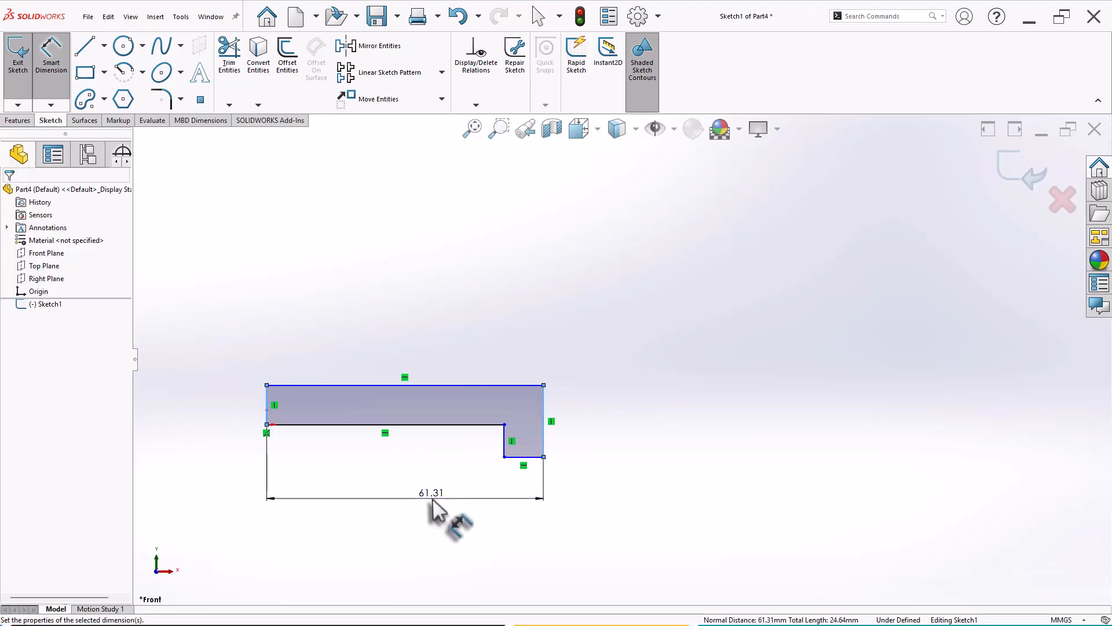
pyautogui.write('60')
pyautogui.press('Return')
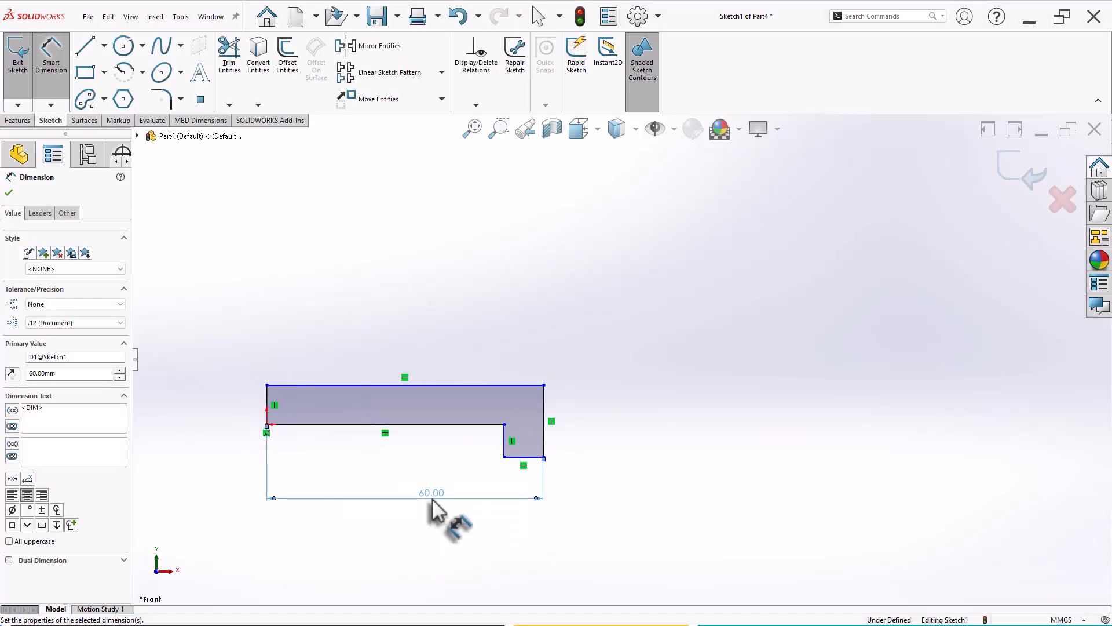
pyautogui.click(529, 462)
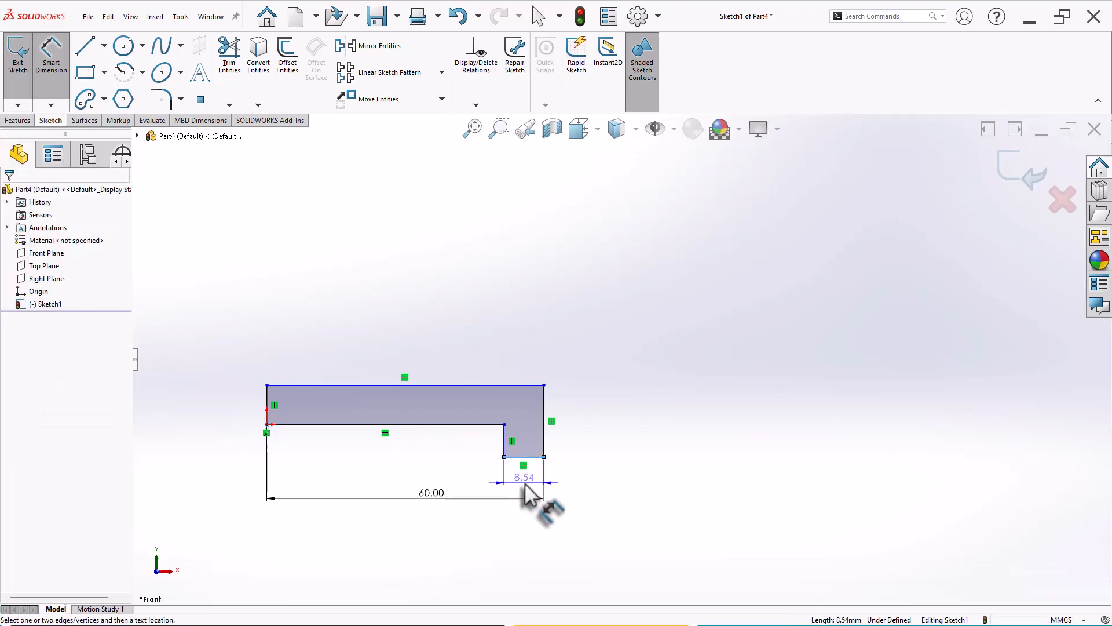
pyautogui.click(527, 482)
pyautogui.write('10')
pyautogui.press('Return')
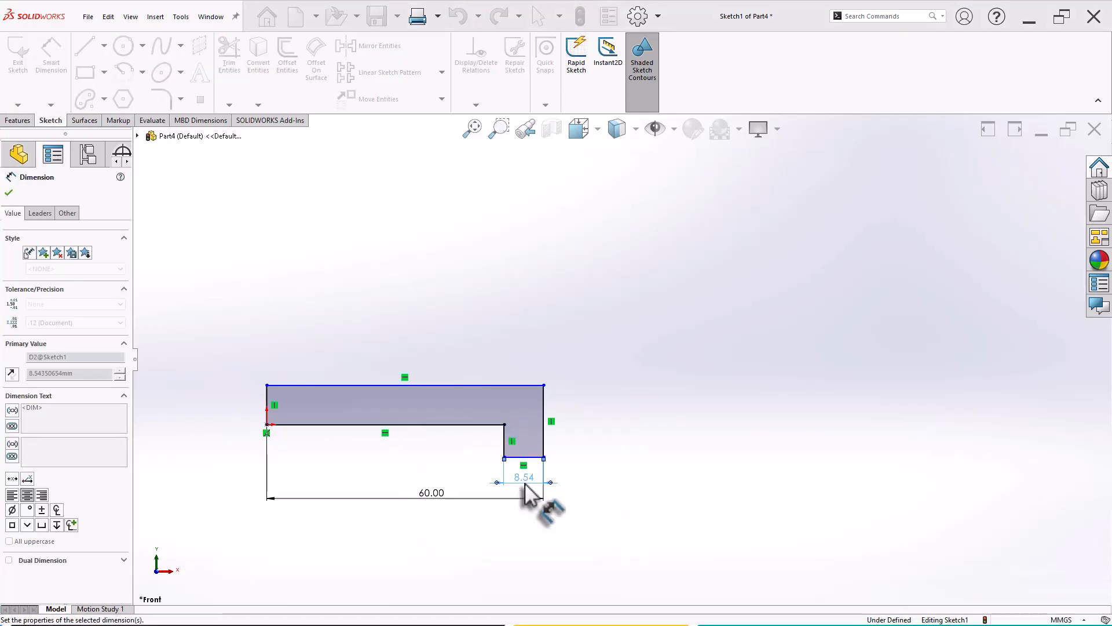
# - Dimension the profile's right edge to 15 mm and its left edge at the origin to 10 mm
pyautogui.click(544, 446)
pyautogui.click(573, 430)
pyautogui.write('15')
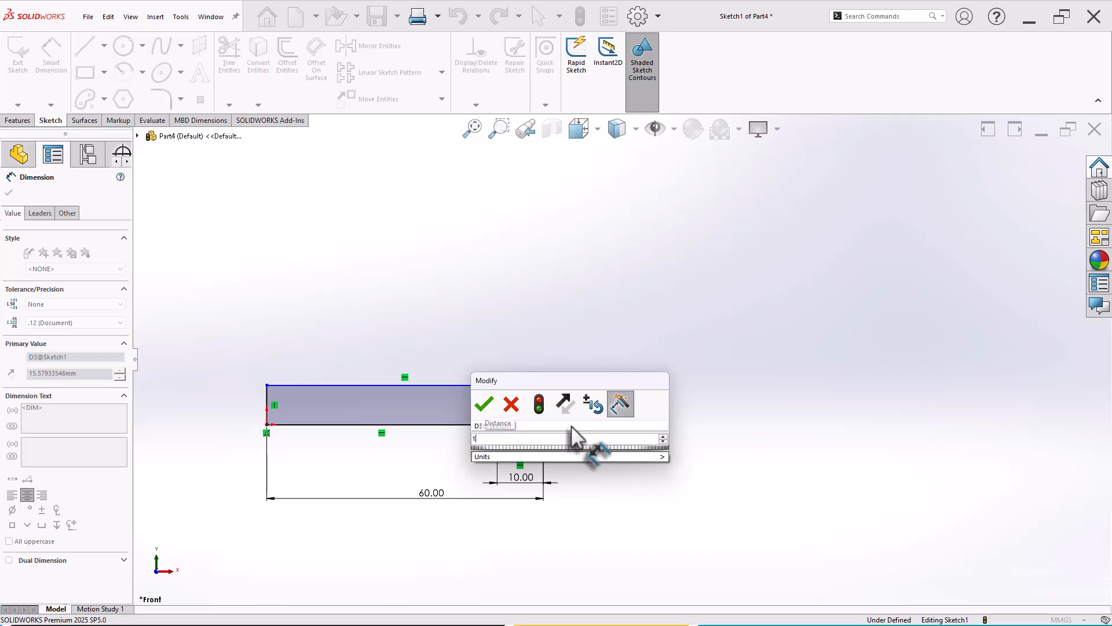
pyautogui.press('Return')
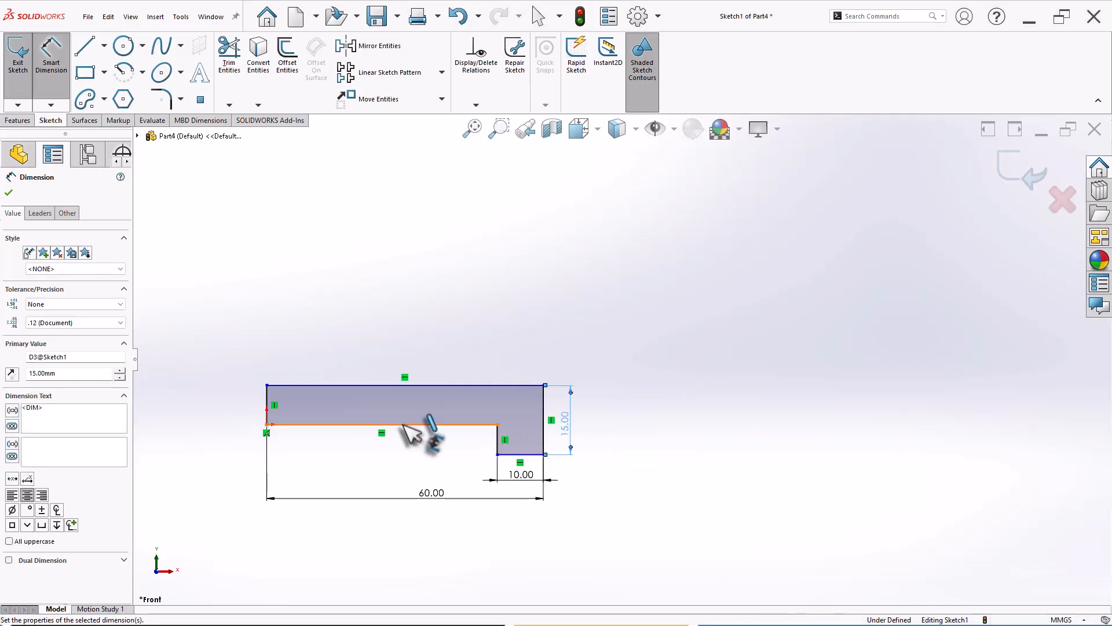
pyautogui.click(267, 407)
pyautogui.click(227, 411)
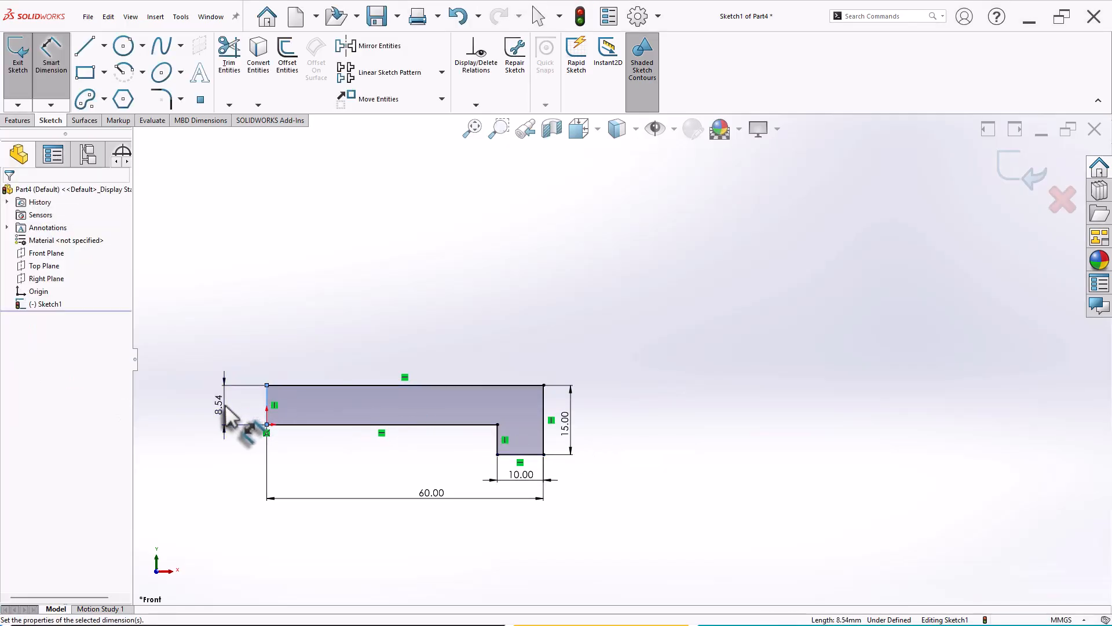
pyautogui.press('Return')
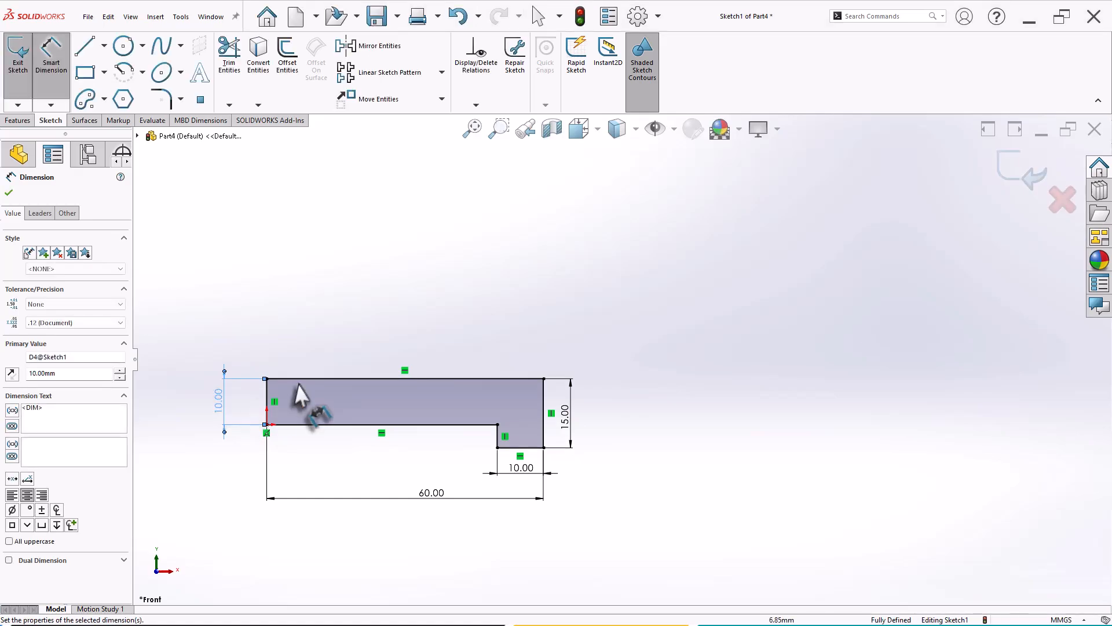
pyautogui.click(382, 330)
pyautogui.scroll(1, 434, 295)
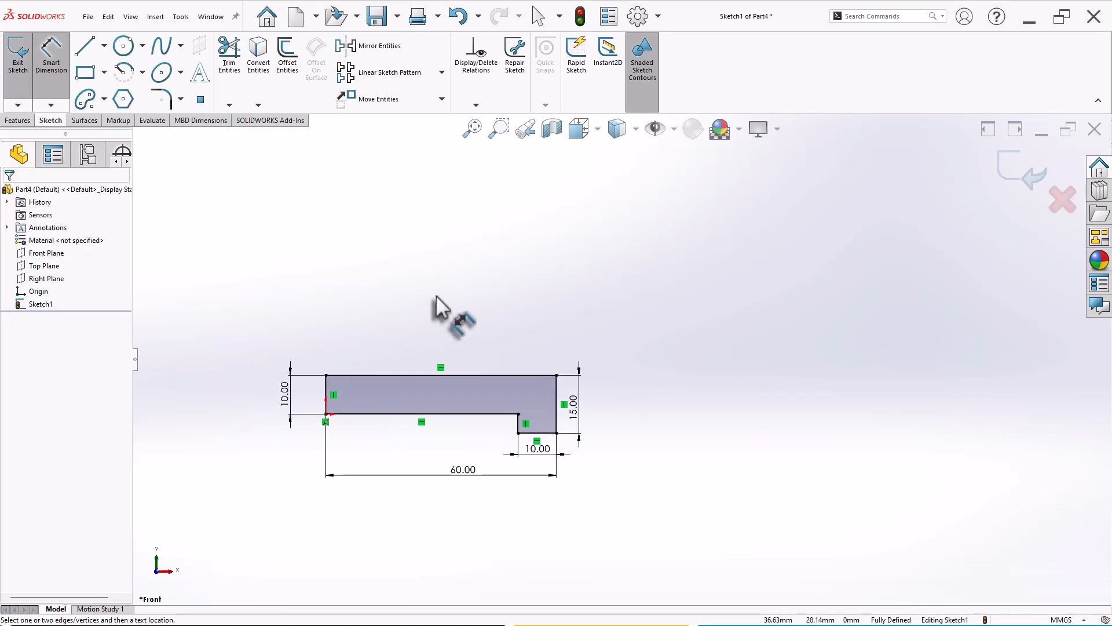
# - Start a Boss-Extrude of the base profile with a Blind end condition in the reversed direction behind the Front Plane
pyautogui.press('s')
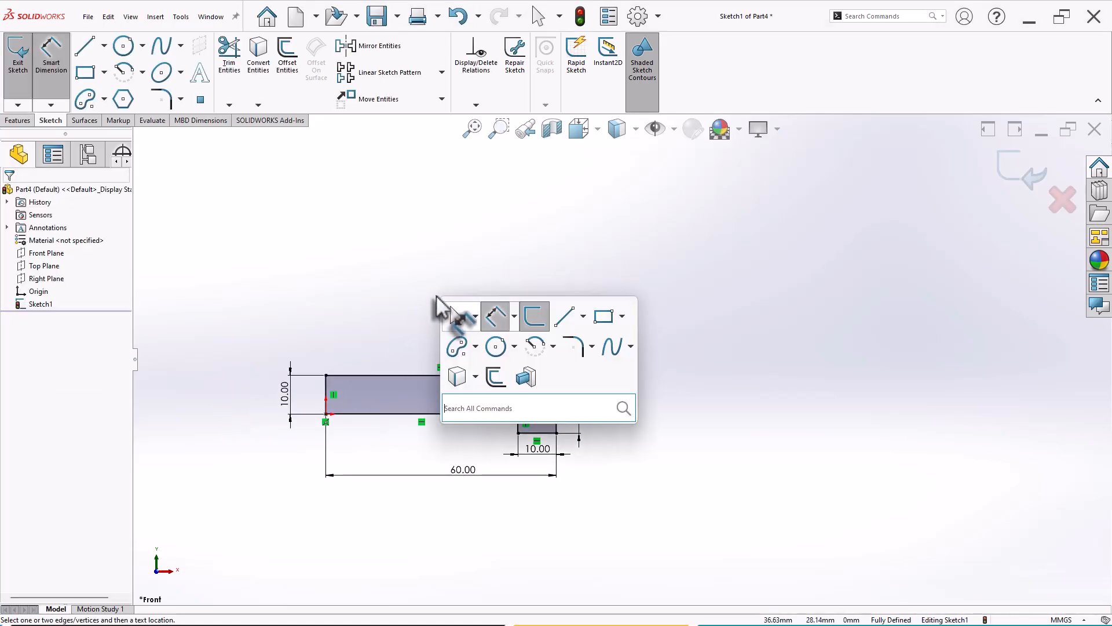
pyautogui.click(523, 376)
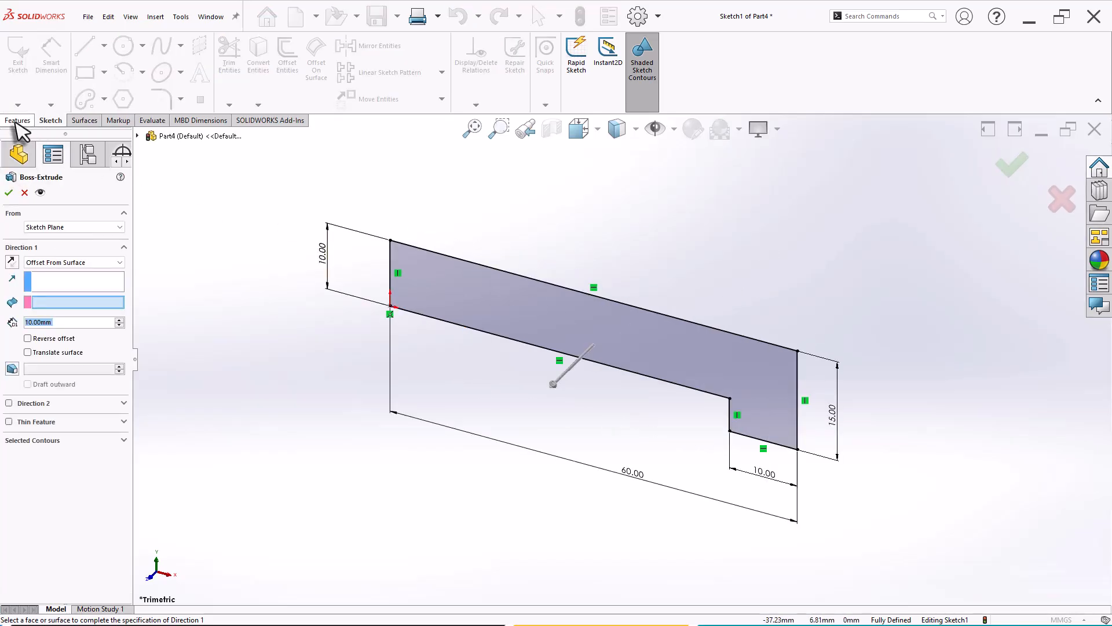
pyautogui.click(12, 262)
pyautogui.click(52, 263)
pyautogui.click(50, 273)
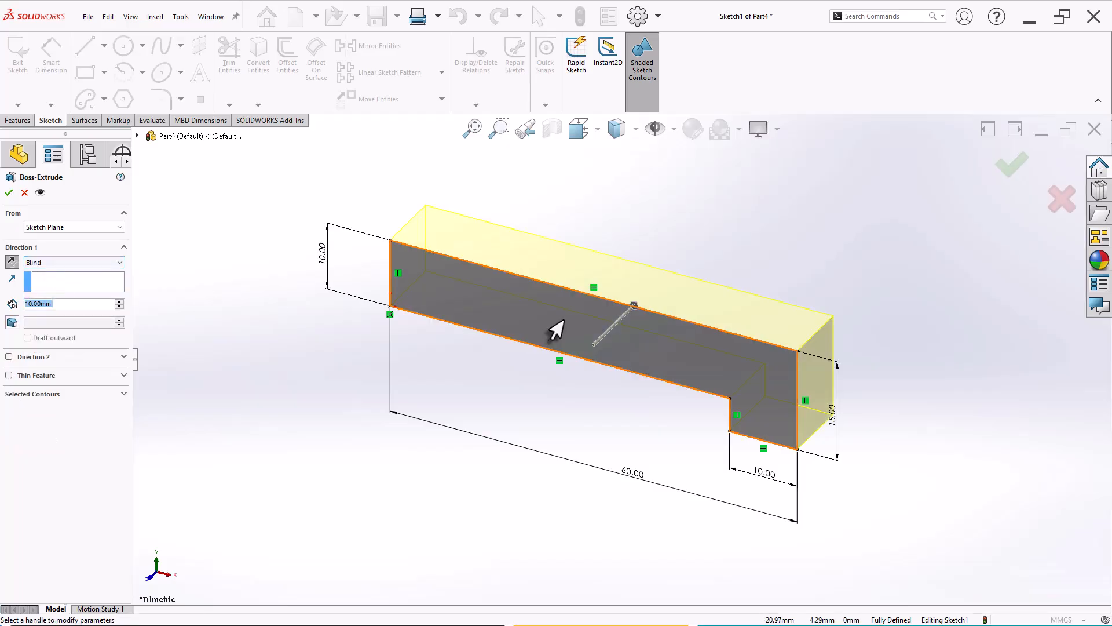
# - Extrude the L-shaped profile as a blind boss with a depth of 60 mm
pyautogui.scroll(-2, 899, 282)
pyautogui.scroll(3, 828, 307)
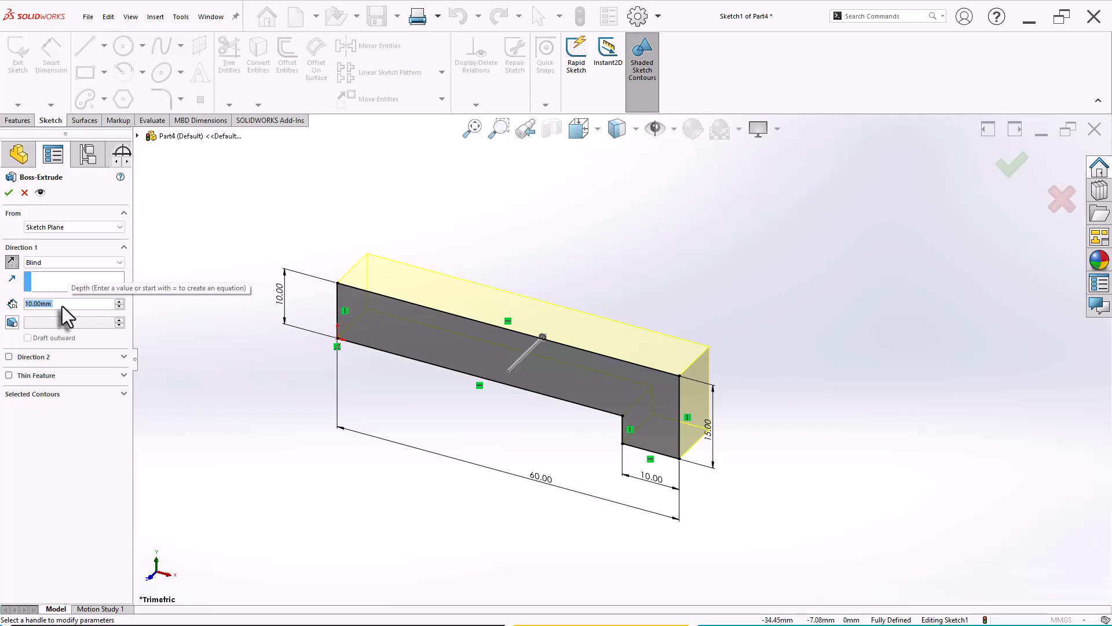
pyautogui.write('60')
pyautogui.press('Return')
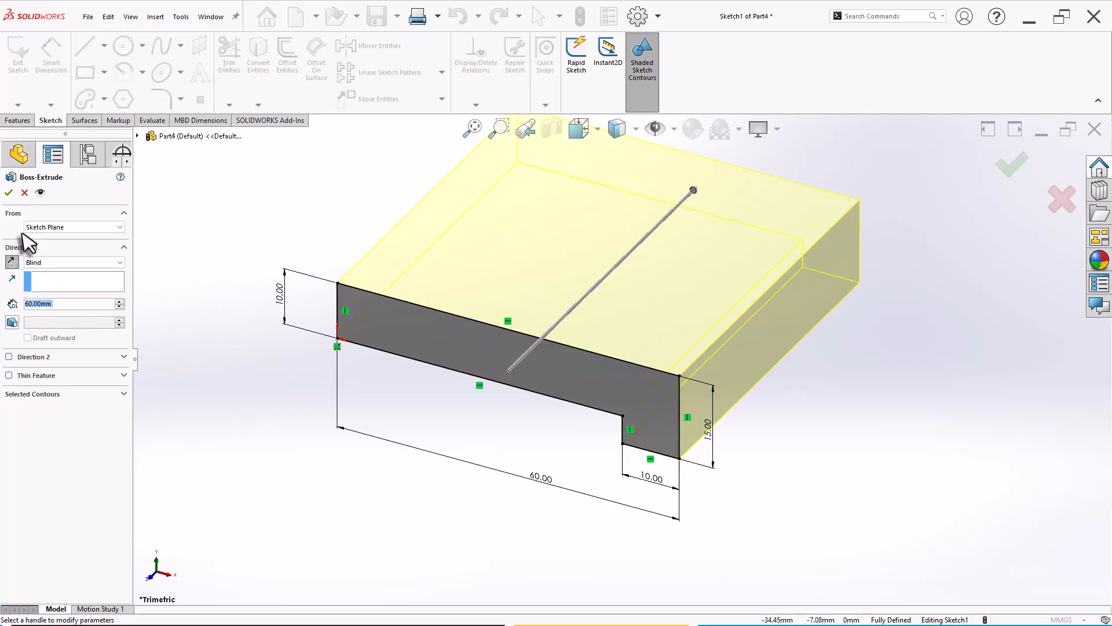
pyautogui.click(11, 194)
pyautogui.scroll(2, 387, 405)
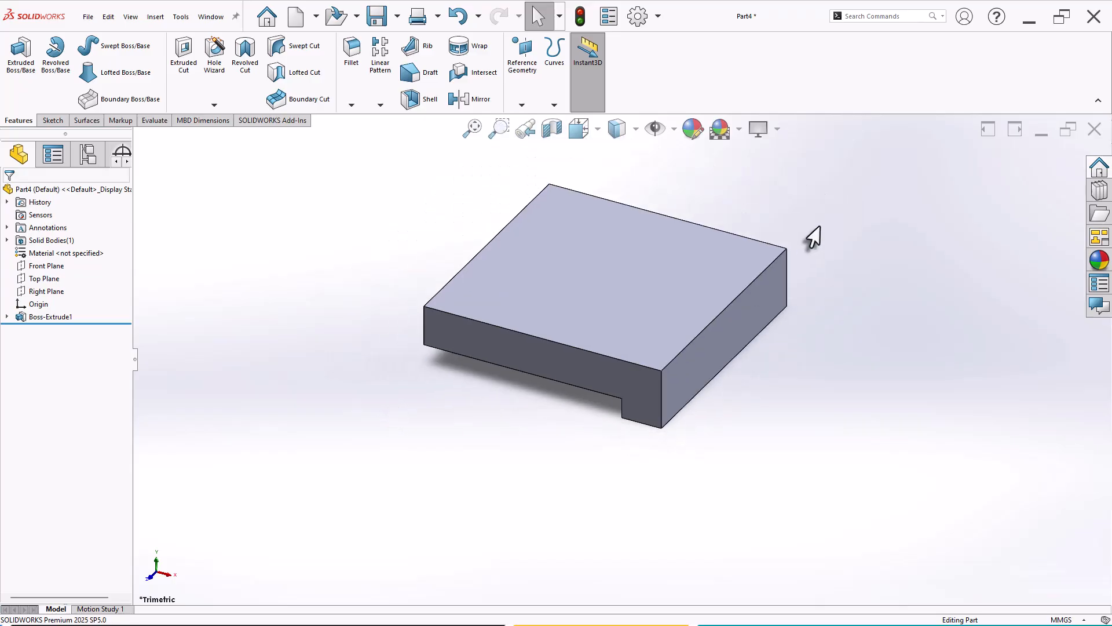
# - Start a sketch on the base's end face opposite the lip and convert the face's upper edge into a sketch line
pyautogui.scroll(-2, 806, 227)
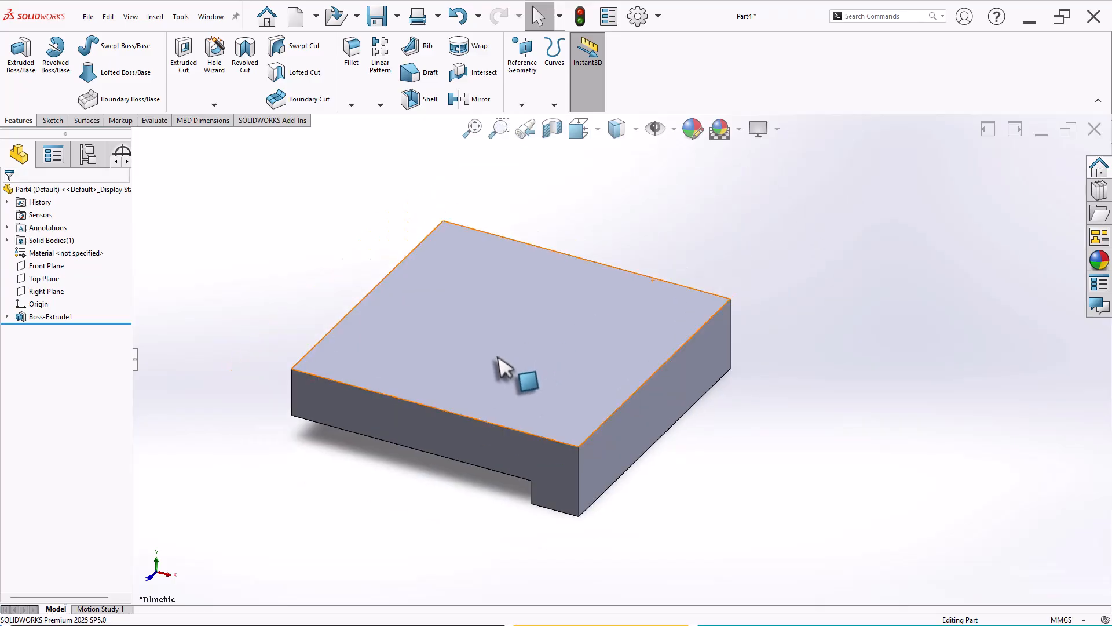
pyautogui.moveTo(504, 367); pyautogui.dragTo(533, 406, button='middle')
pyautogui.click(495, 399)
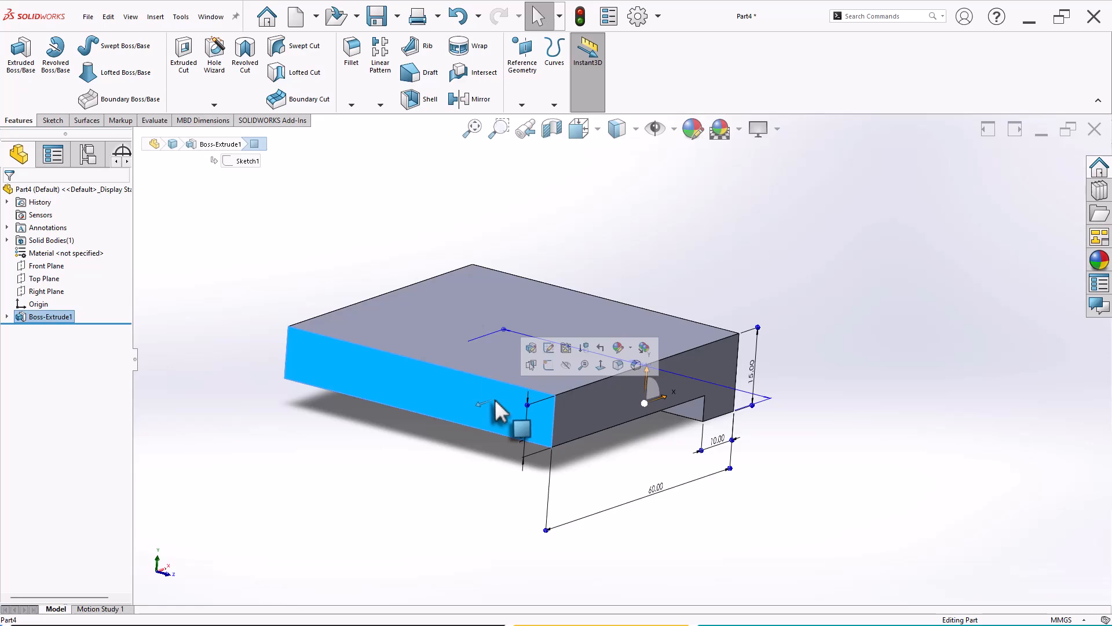
pyautogui.click(548, 365)
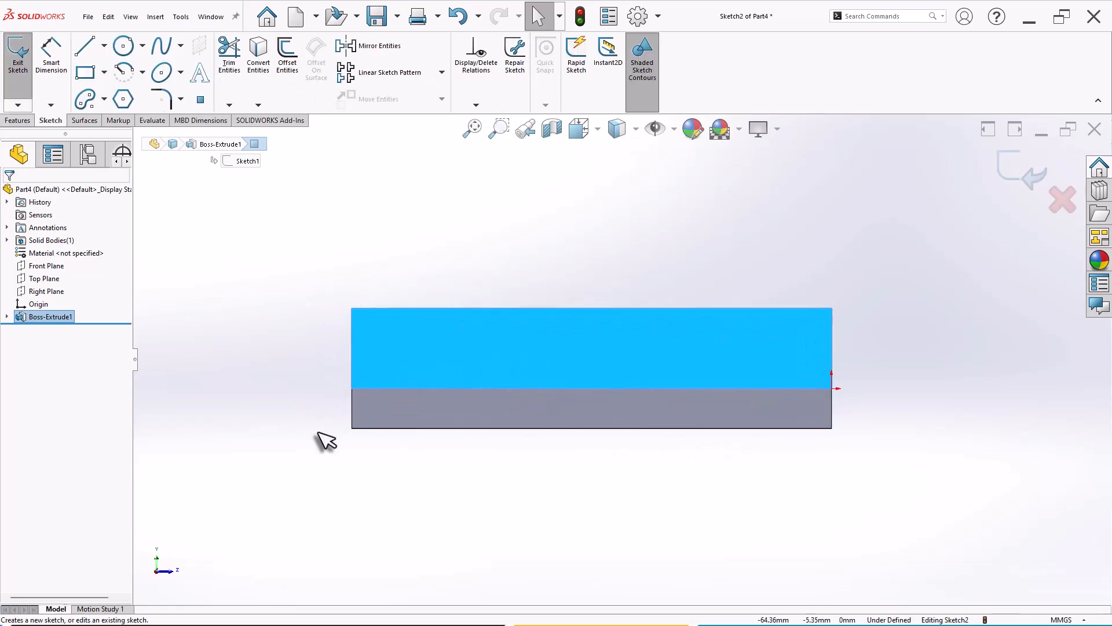
pyautogui.scroll(5, 782, 297)
pyautogui.scroll(-2, 736, 188)
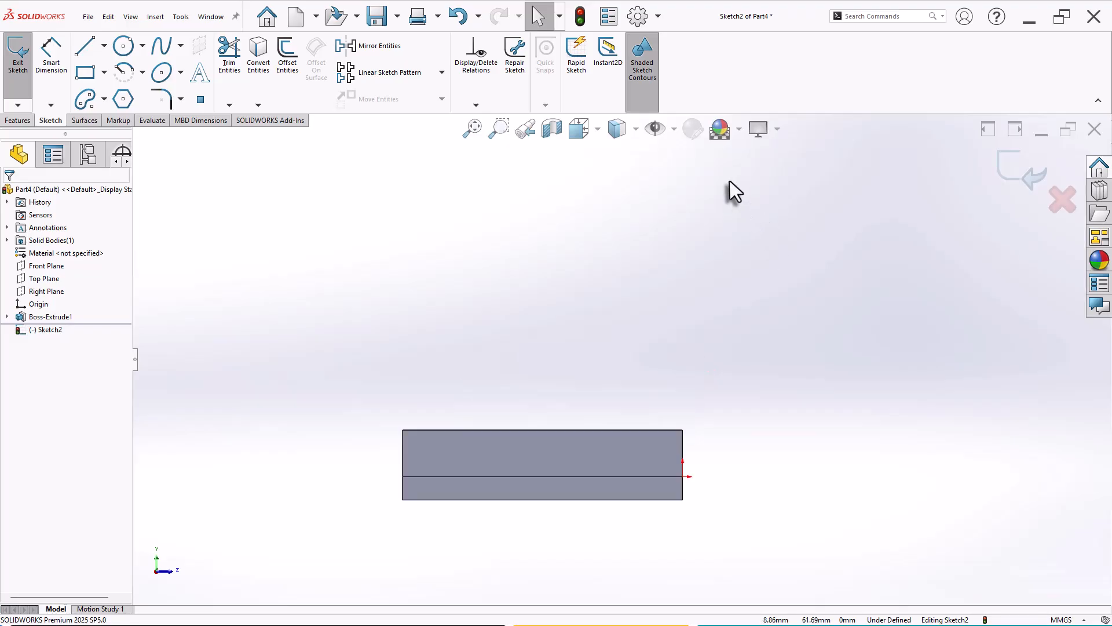
pyautogui.click(610, 429)
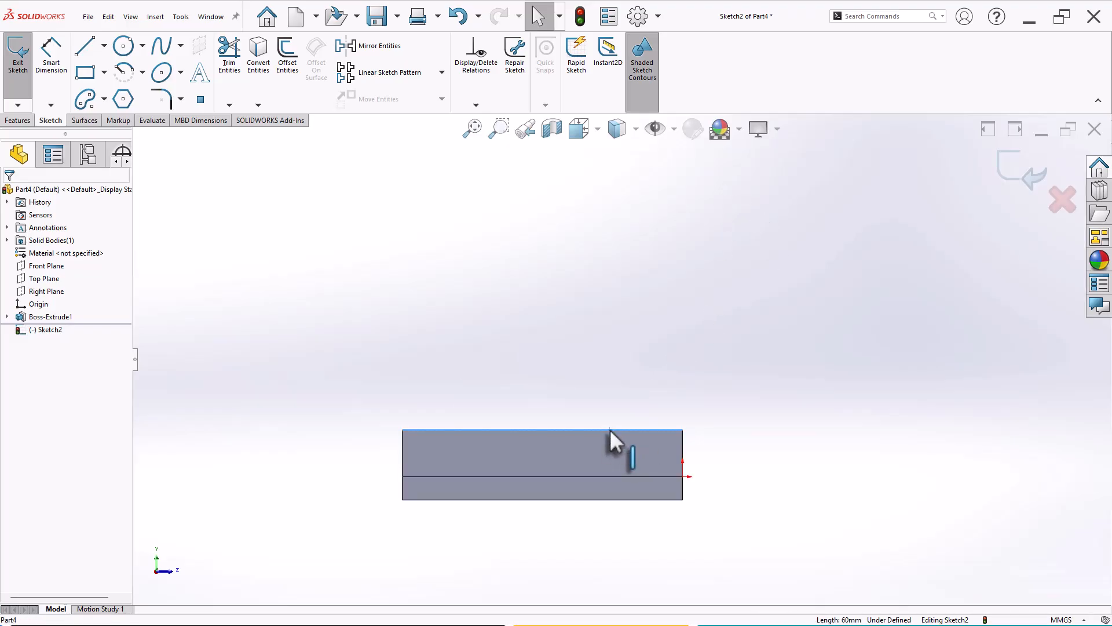
pyautogui.click(256, 77)
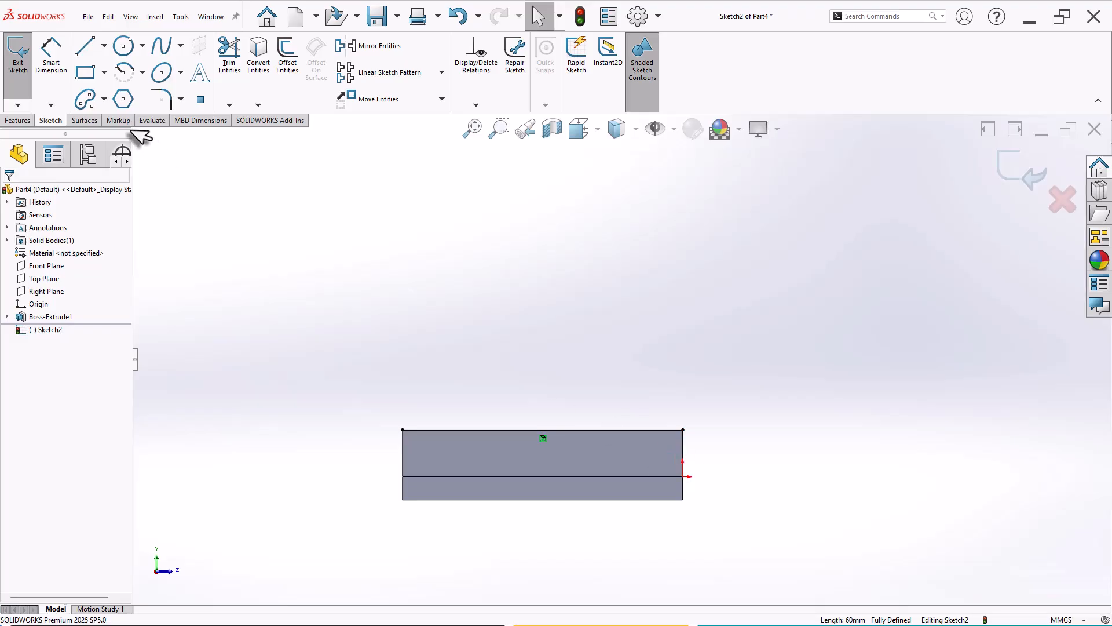
# - Sketch a closed outline above the converted edge, full edge width and about 40.6 mm high, with a slanted upper corner on the origin side
pyautogui.click(87, 46)
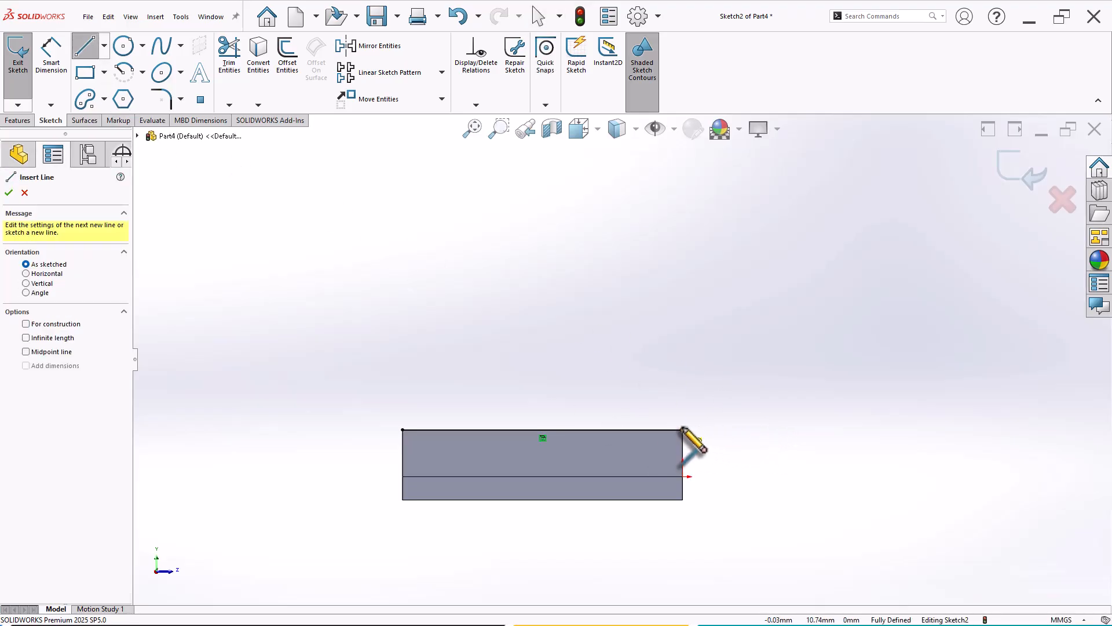
pyautogui.click(683, 429)
pyautogui.click(683, 290)
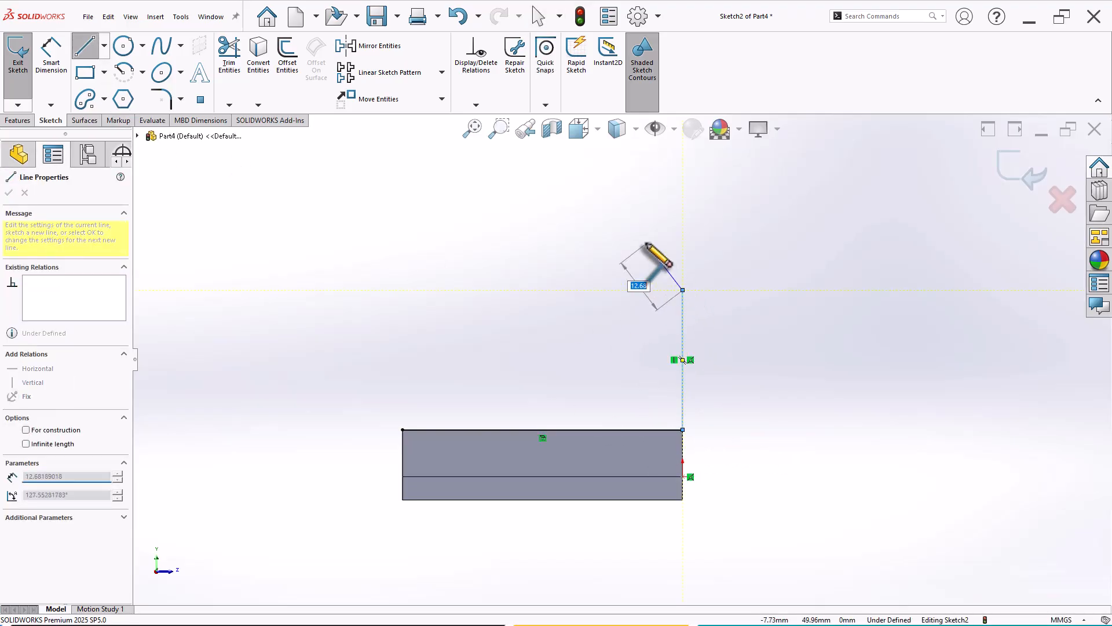
pyautogui.click(643, 240)
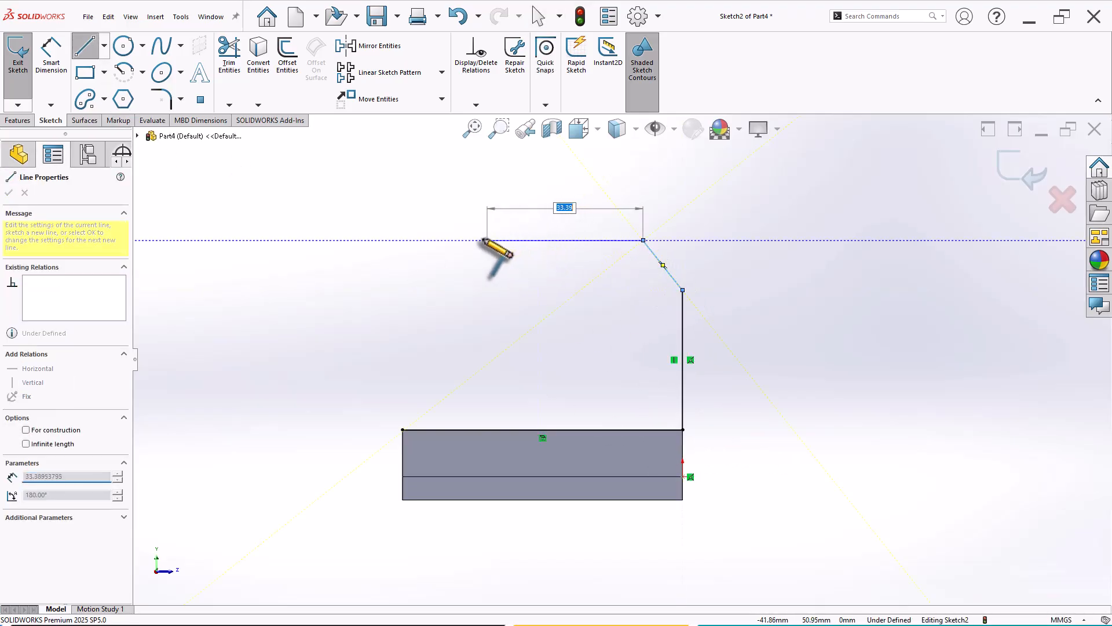
pyautogui.click(403, 240)
pyautogui.click(402, 429)
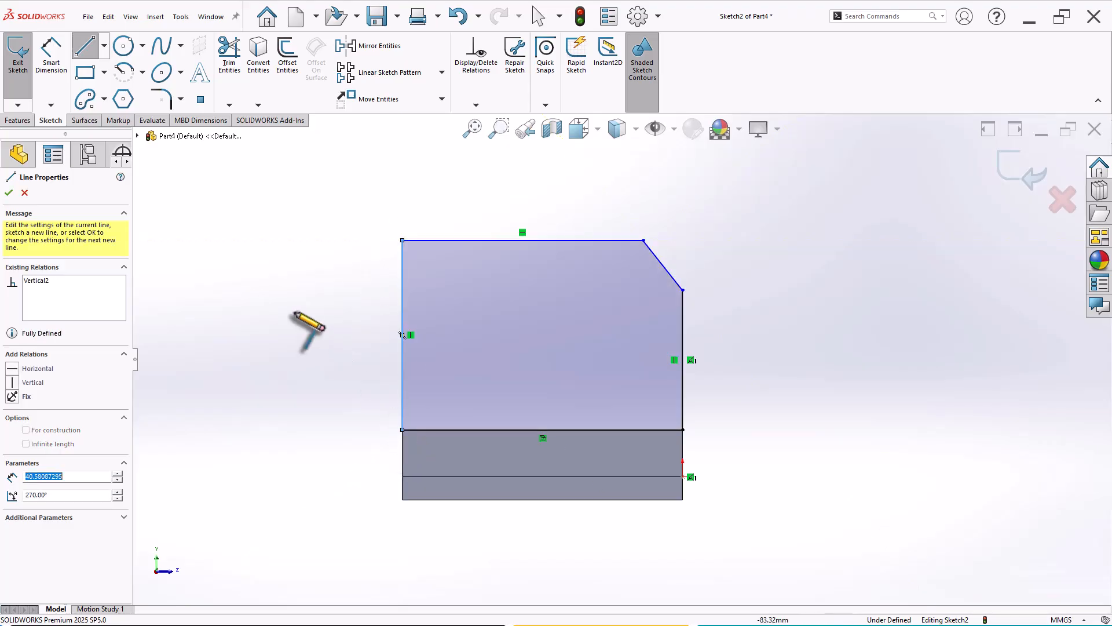
pyautogui.press('Escape')
# - Dimension the height from the end face's lower edge to the outline's top line as 60 mm
pyautogui.moveTo(273, 425); pyautogui.dragTo(273, 326, button='right')
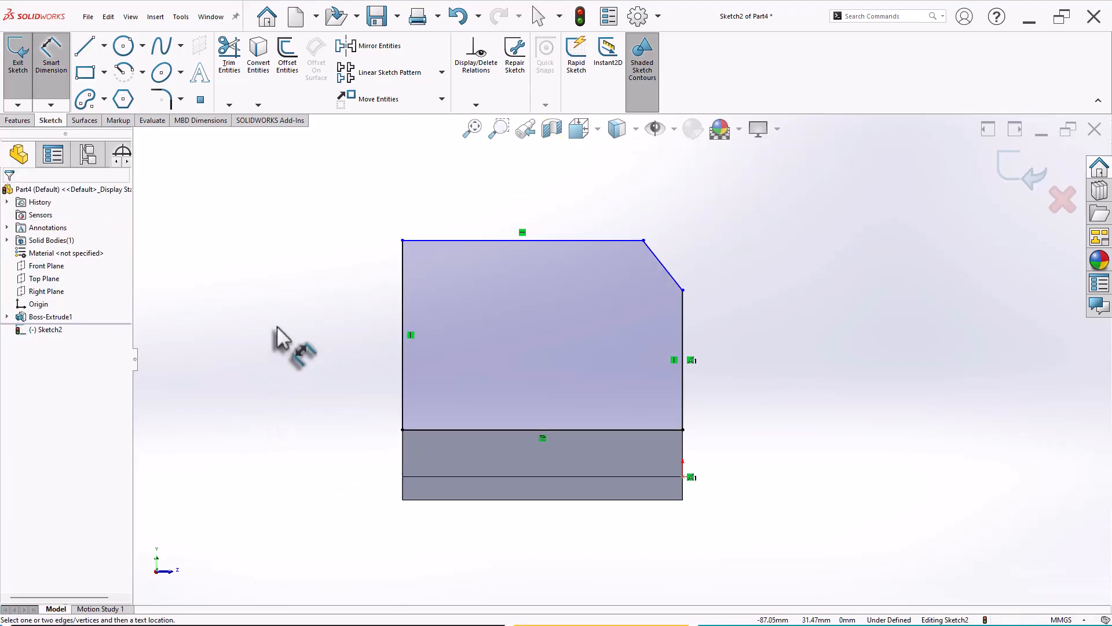
pyautogui.scroll(-1, 895, 281)
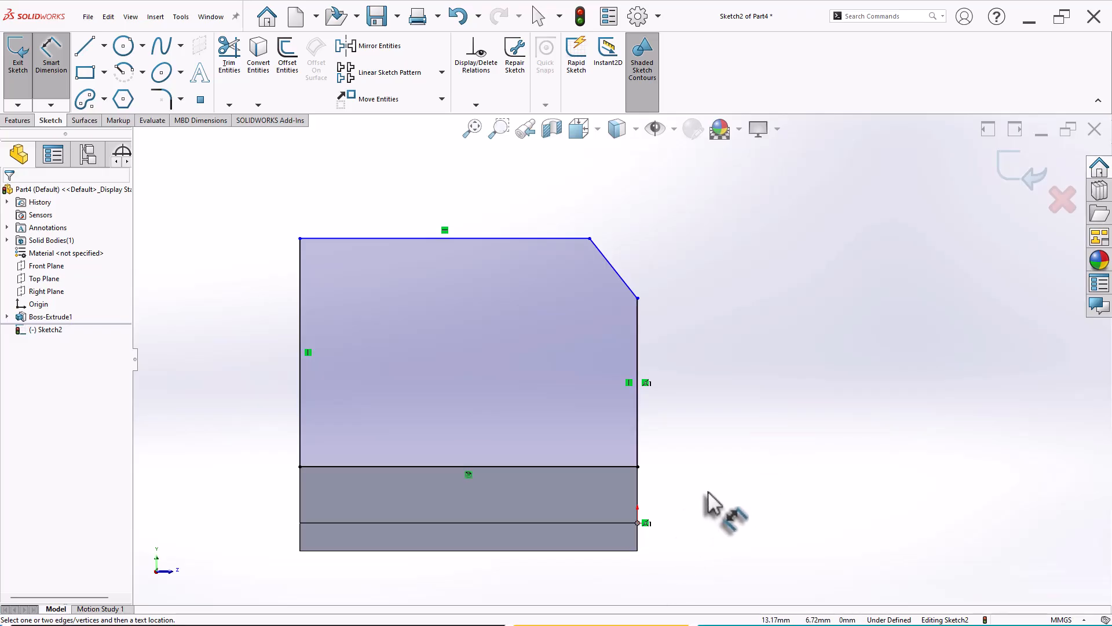
pyautogui.click(621, 523)
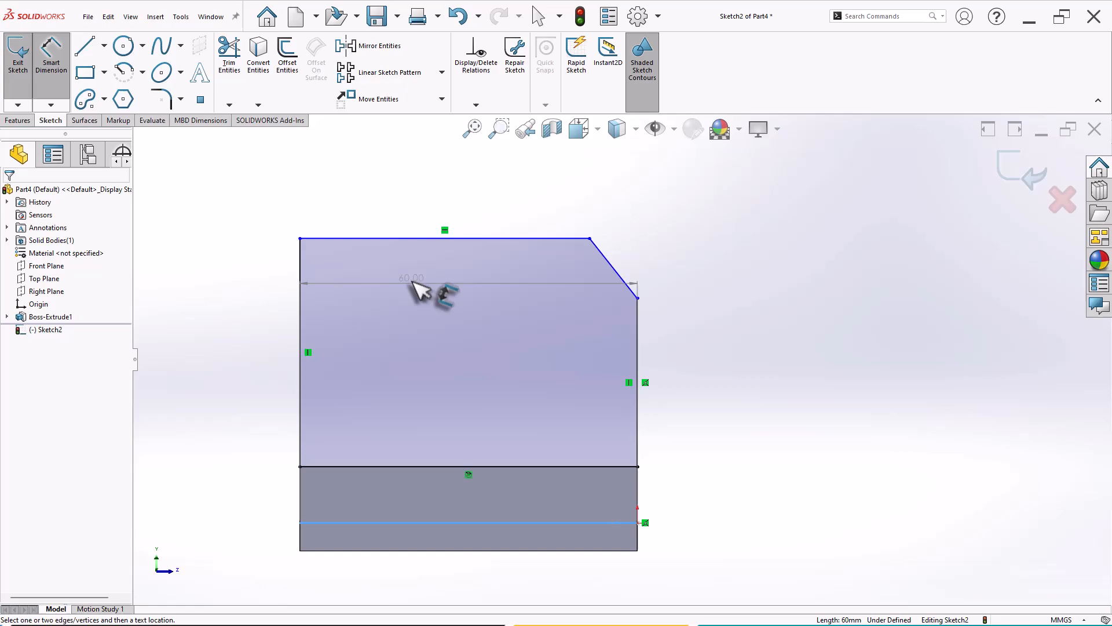
pyautogui.click(403, 239)
pyautogui.click(249, 345)
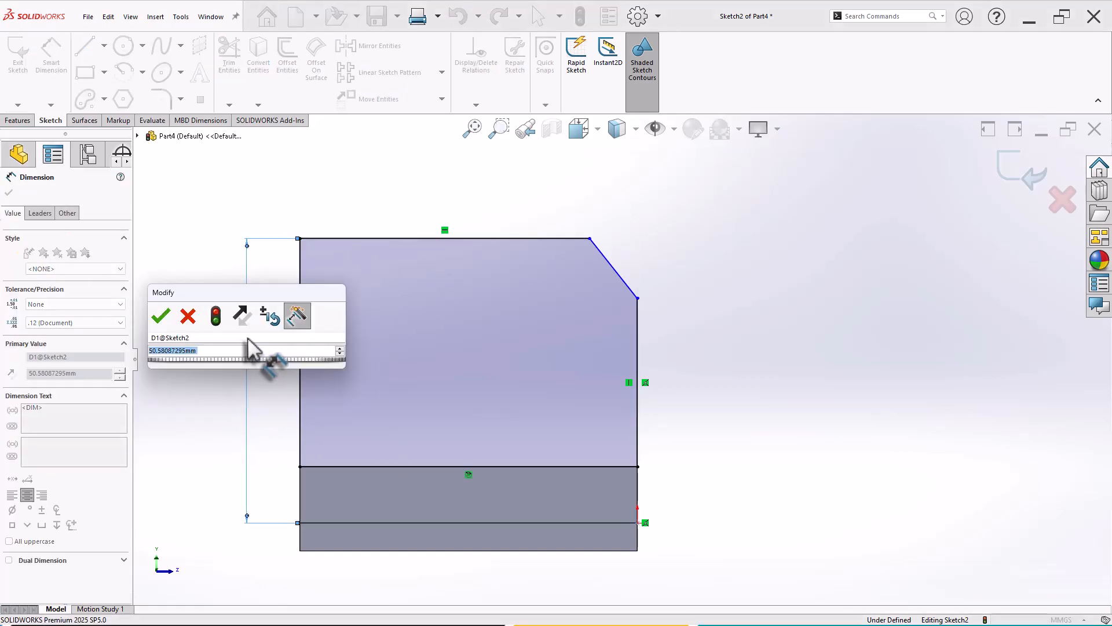
pyautogui.write('60')
pyautogui.press('Return')
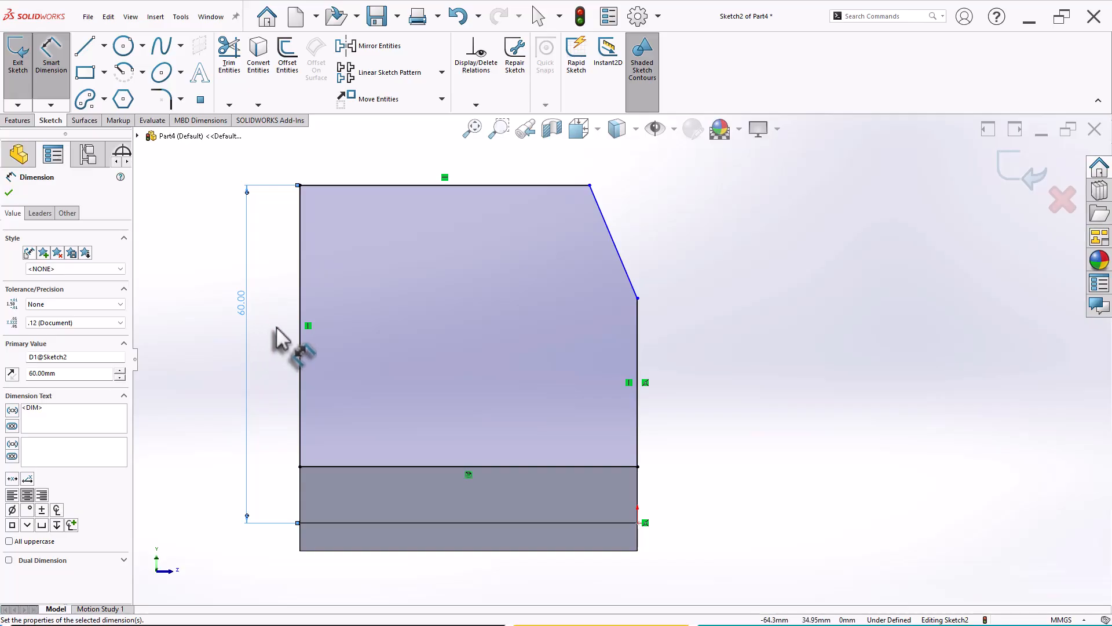
# - Dimension the slanted corner line as 15 mm vertically and 10 mm horizontally
pyautogui.click(589, 185)
pyautogui.click(637, 298)
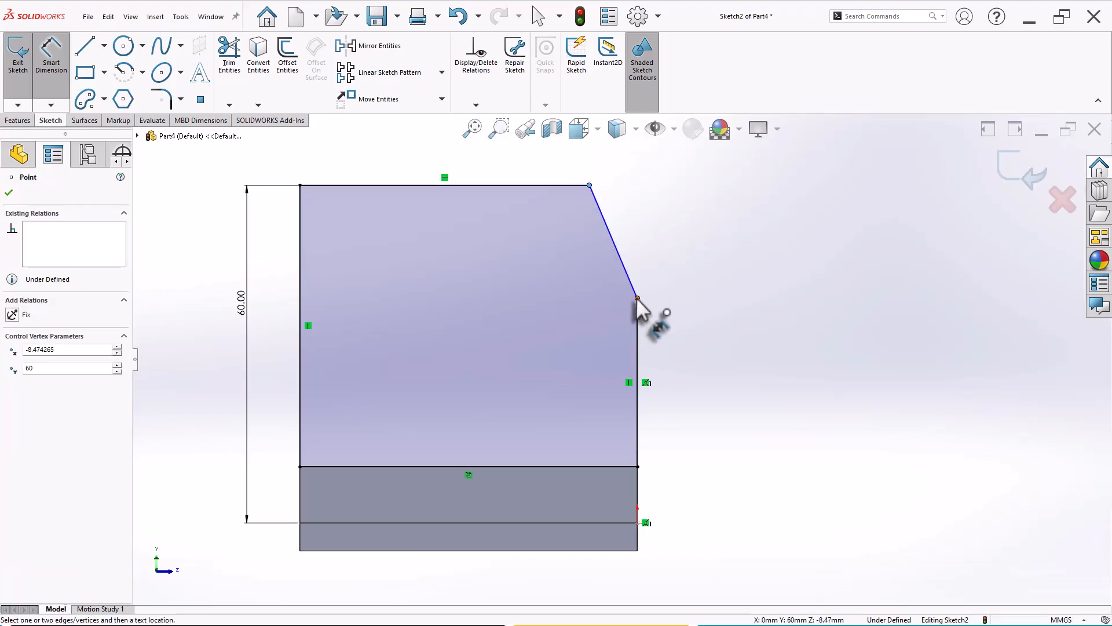
pyautogui.click(677, 242)
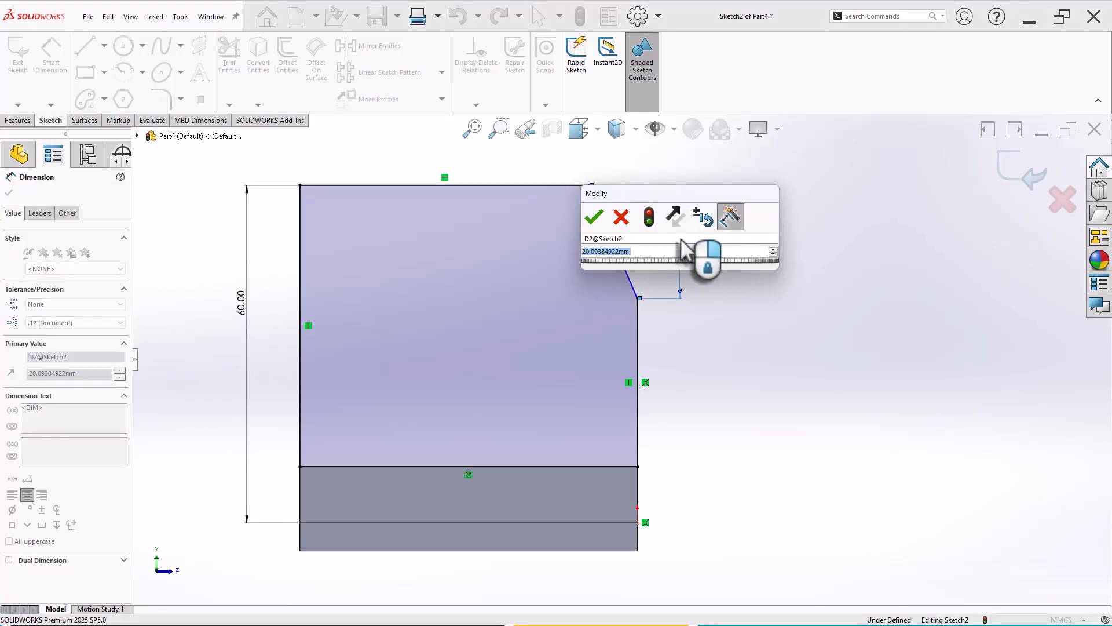
pyautogui.write('15')
pyautogui.press('Return')
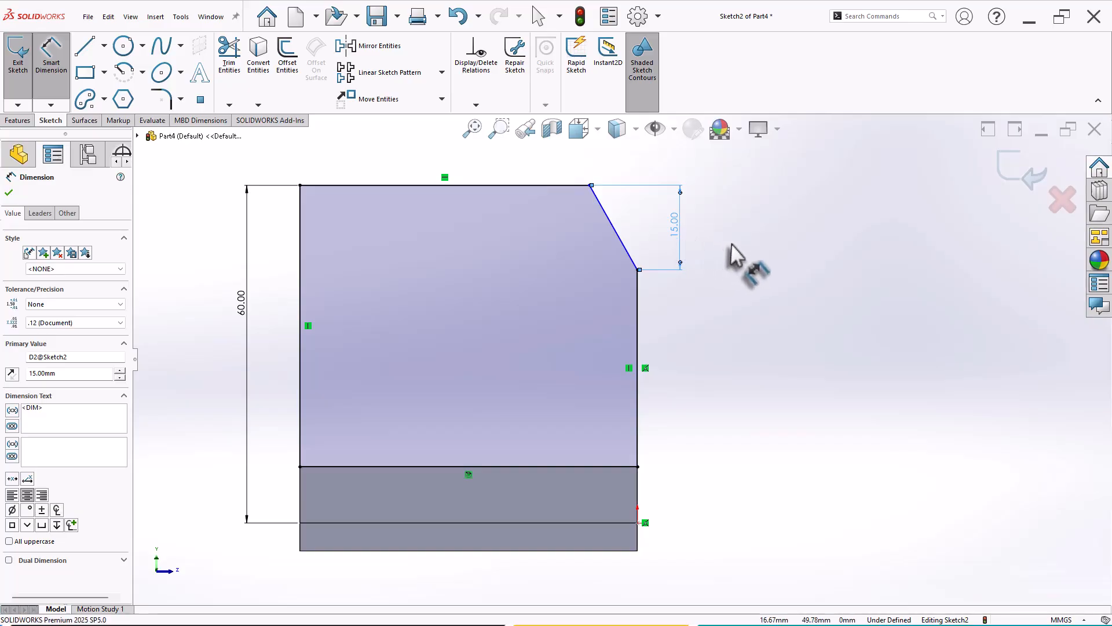
pyautogui.click(616, 232)
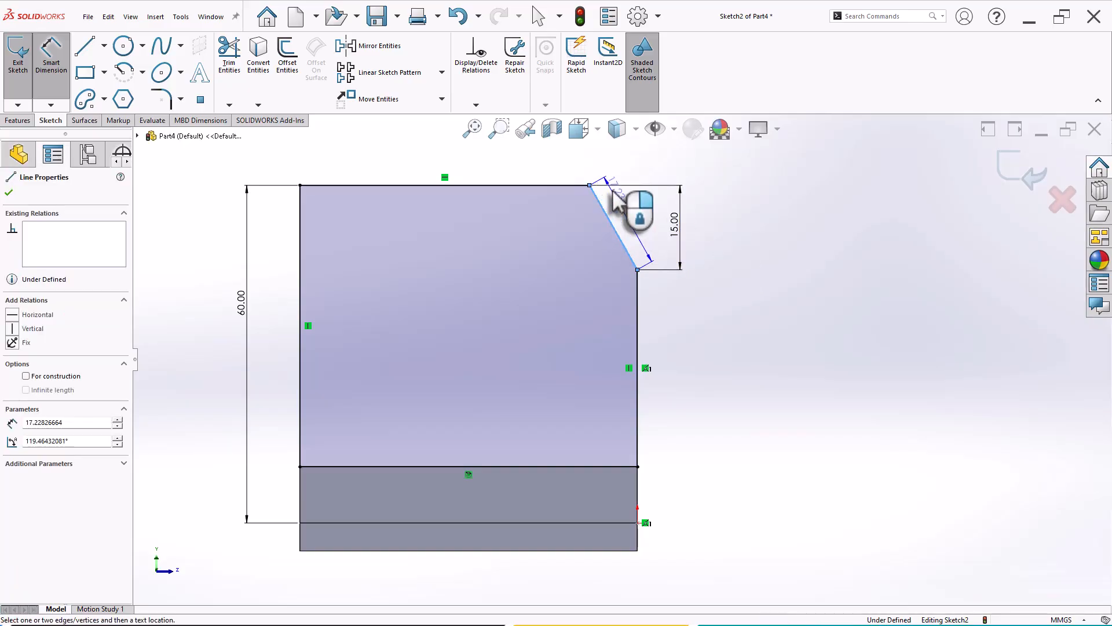
pyautogui.click(613, 176)
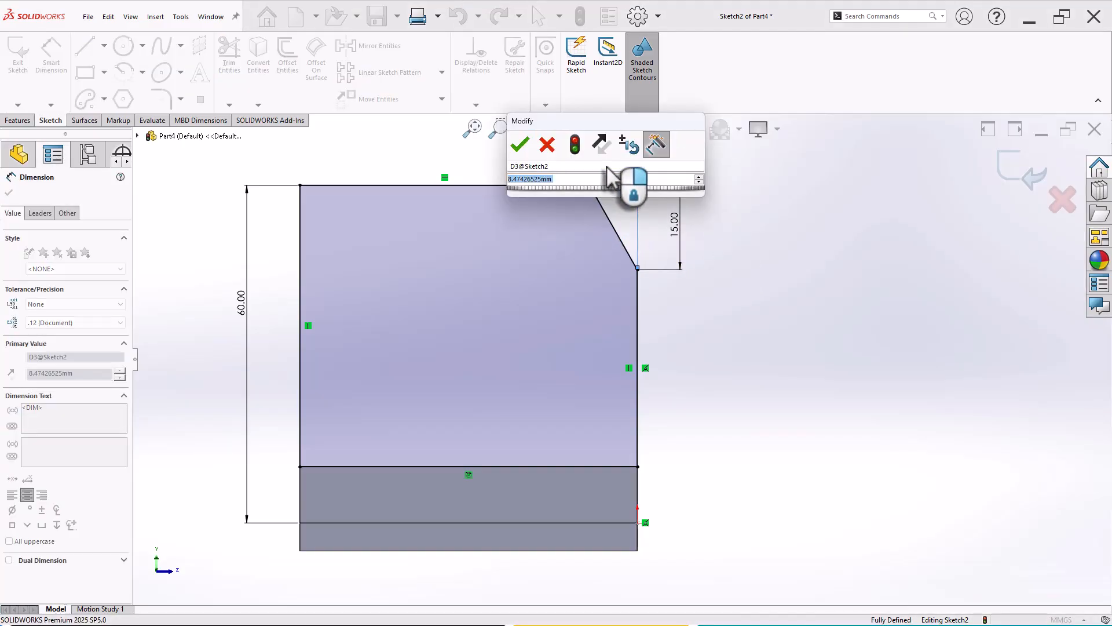
pyautogui.write('10')
pyautogui.press('Return')
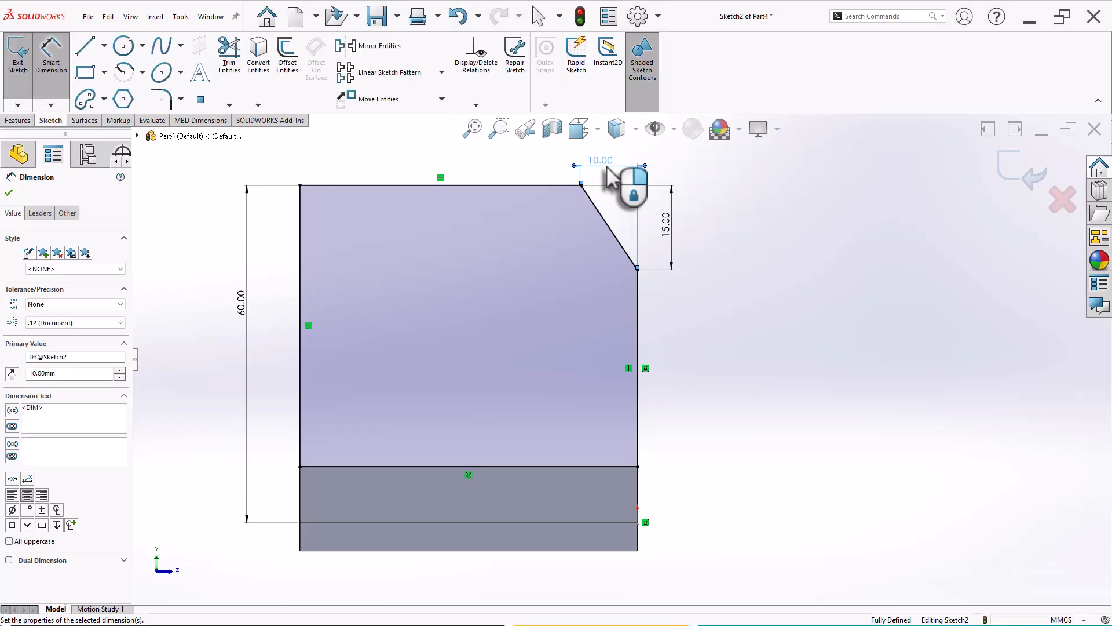
# - Extrude the upright outline 10 mm in the reversed direction over the base, merged with the existing body
pyautogui.scroll(1, 760, 300)
pyautogui.scroll(-1, 710, 266)
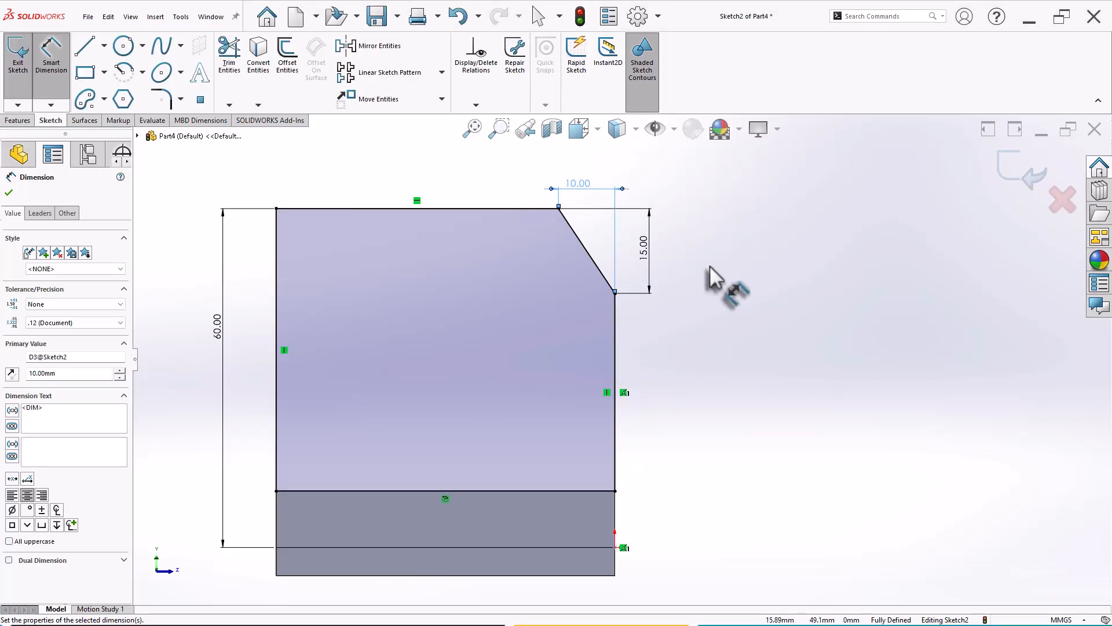
pyautogui.scroll(2, 715, 290)
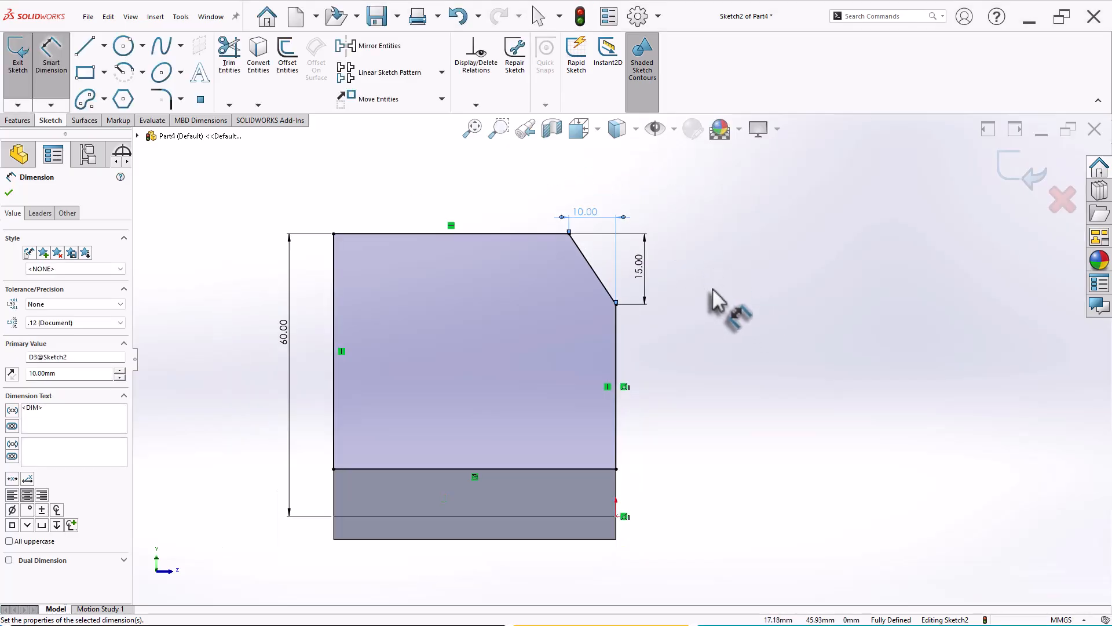
pyautogui.moveTo(728, 305)
pyautogui.mouseDown(button='middle')
pyautogui.moveTo(713, 300)
pyautogui.moveTo(651, 340)
pyautogui.moveTo(516, 335)
pyautogui.mouseUp(button='middle')
pyautogui.click(18, 120)
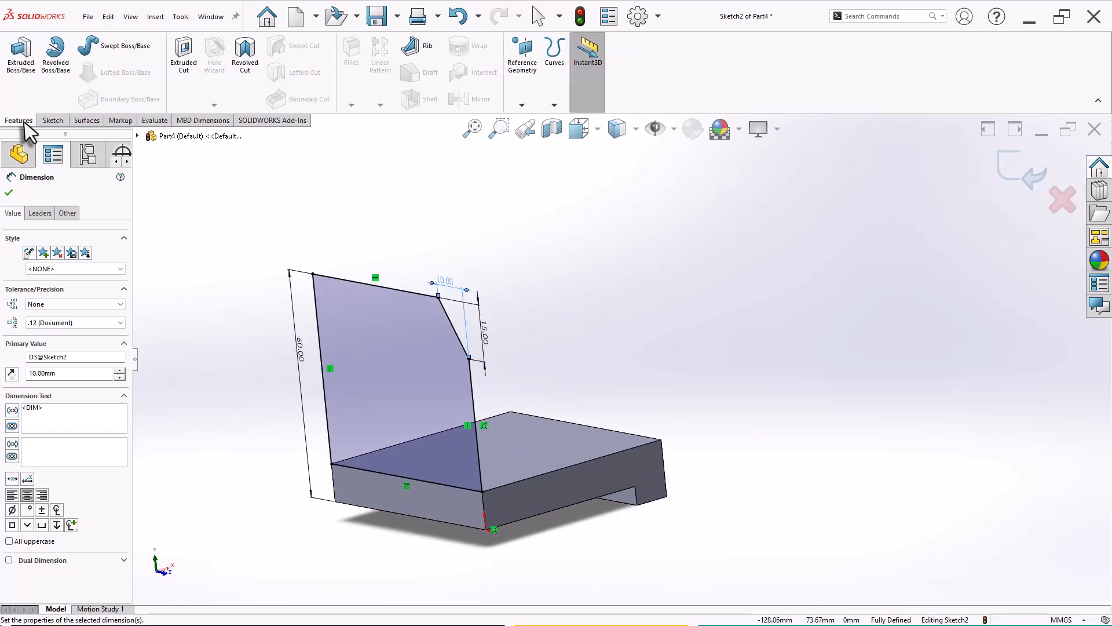
pyautogui.click(23, 77)
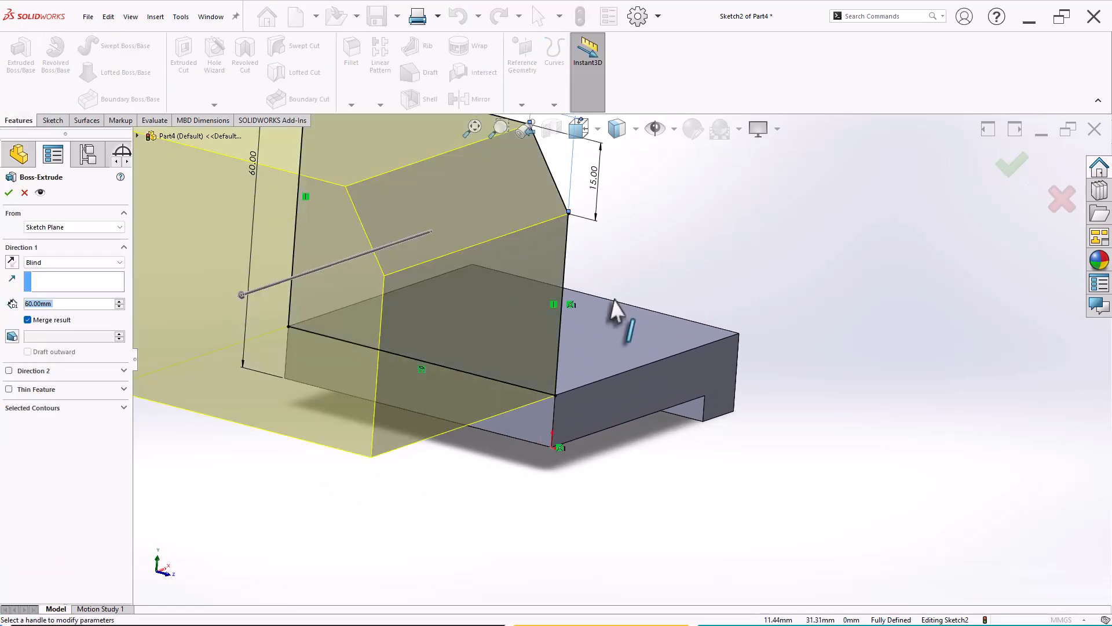
pyautogui.moveTo(616, 304); pyautogui.dragTo(620, 272, button='middle')
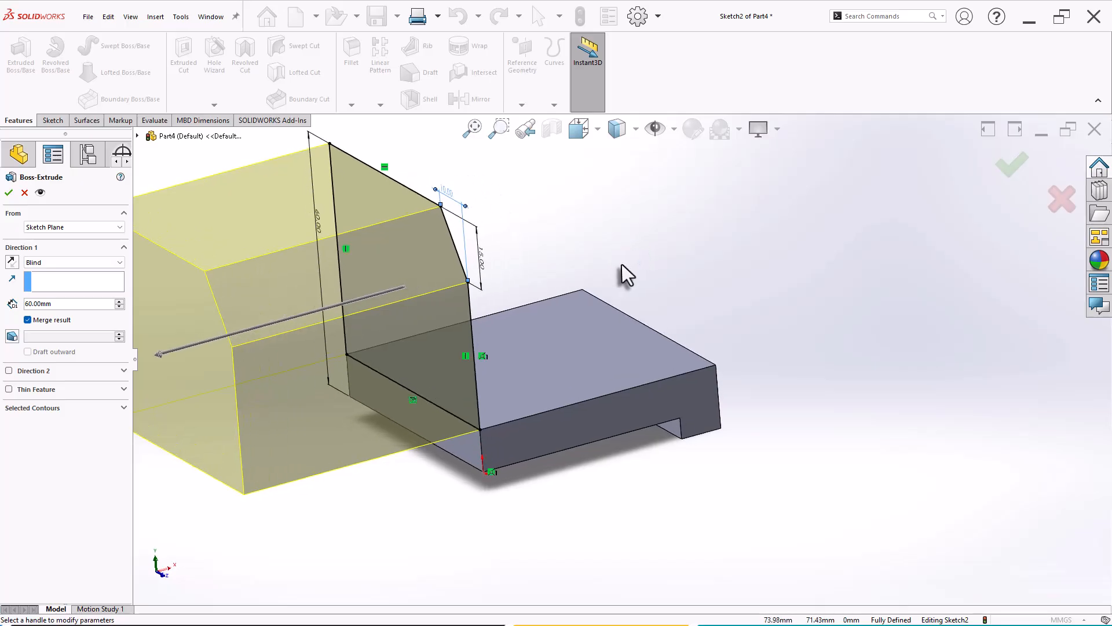
pyautogui.click(12, 261)
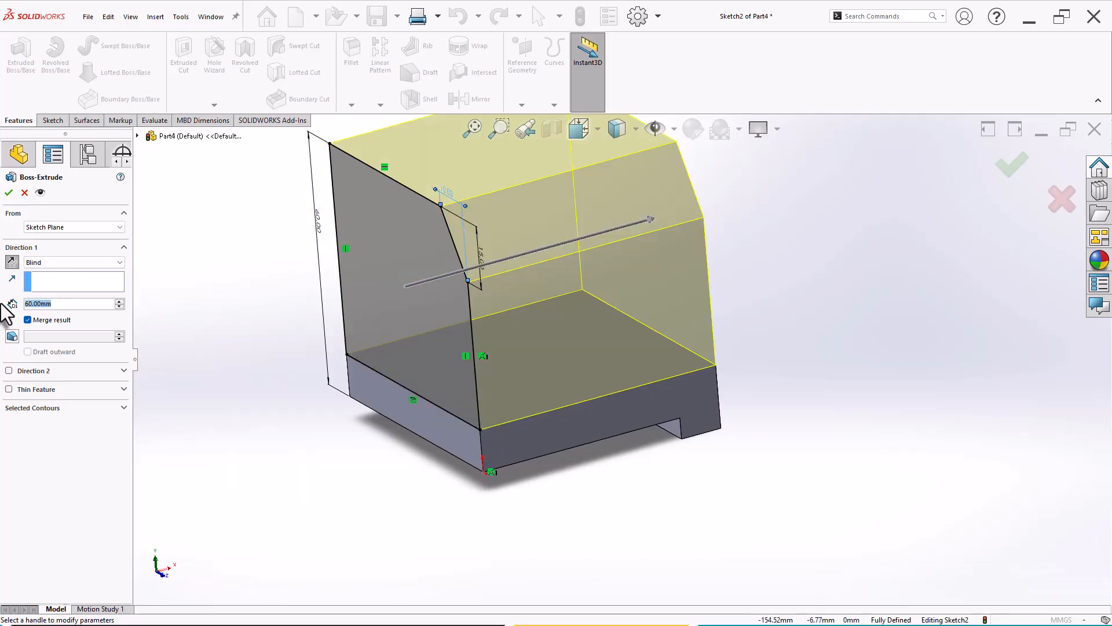
pyautogui.write('10')
pyautogui.press('Return')
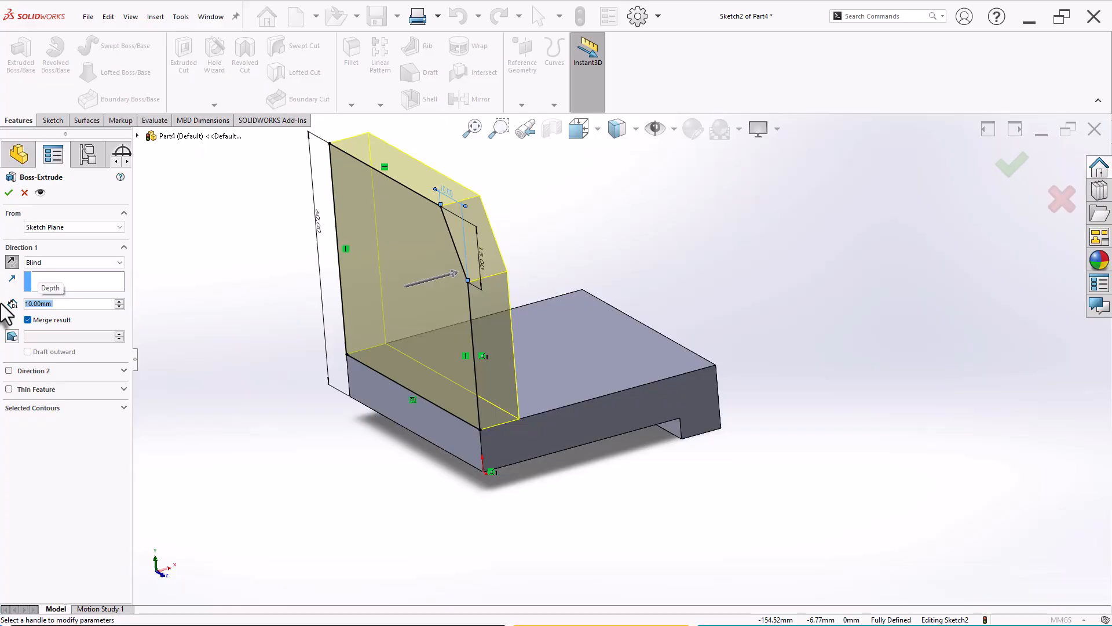
pyautogui.press('Return')
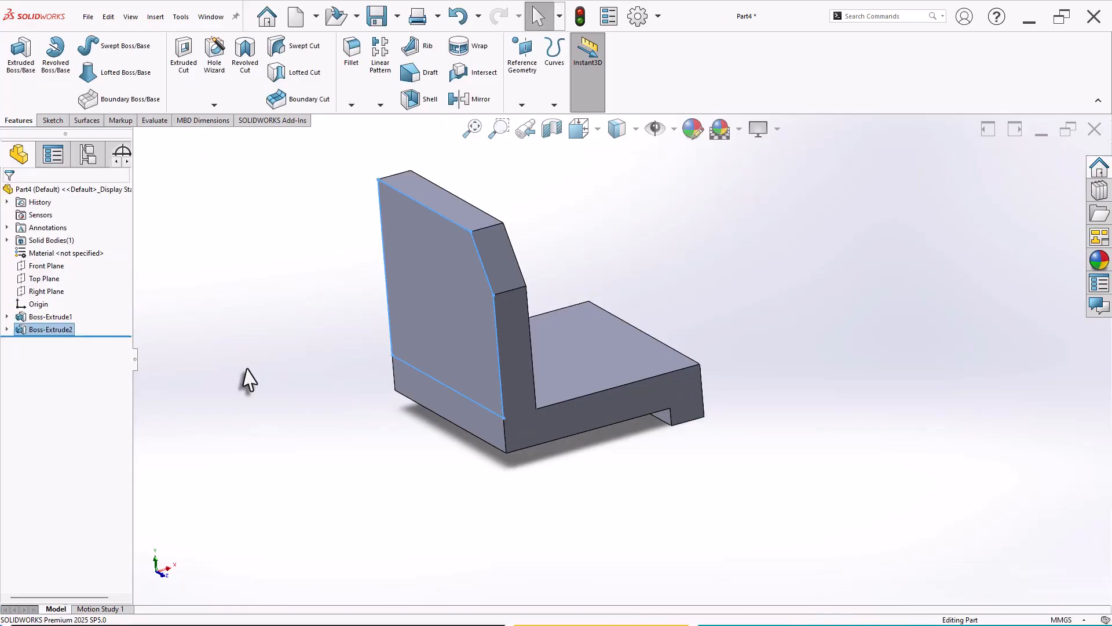
# - Clear the selection, show the part in isometric view, and save it as Part4.SLDPRT in the 4. Create Base Features folder
pyautogui.click(251, 380)
pyautogui.hotkey('ctrl', '7')
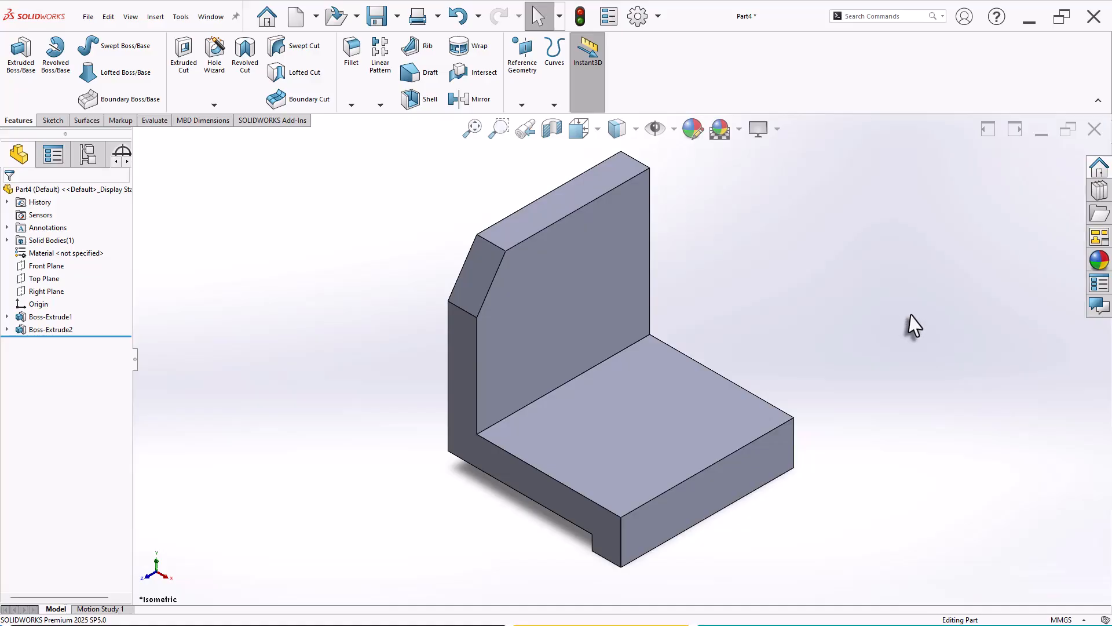
pyautogui.hotkey('ctrl', 's')
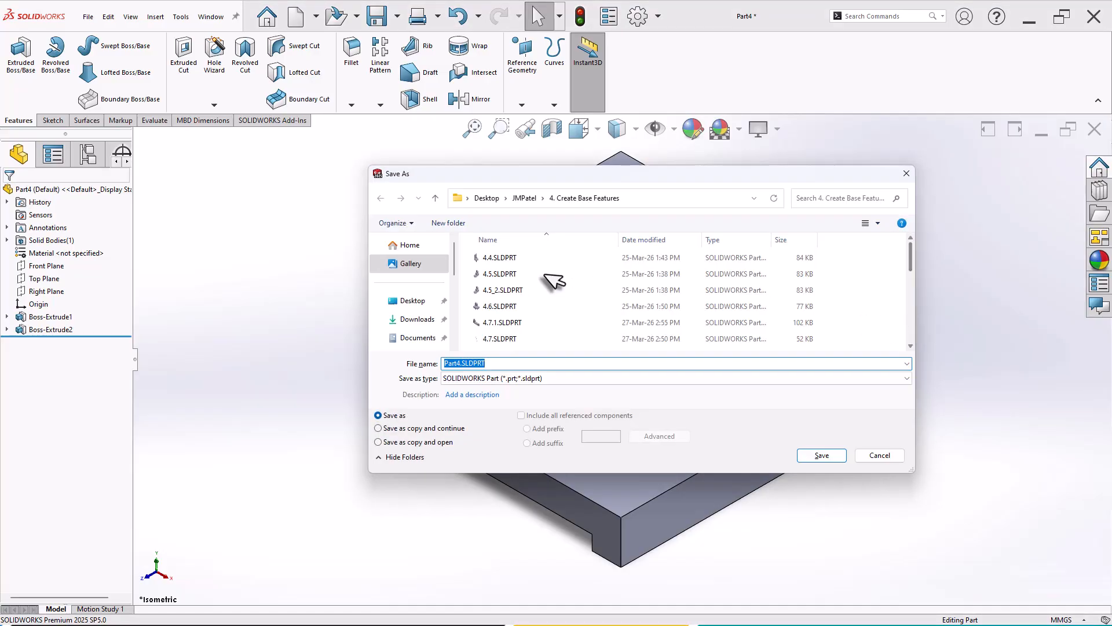
pyautogui.press('Return')
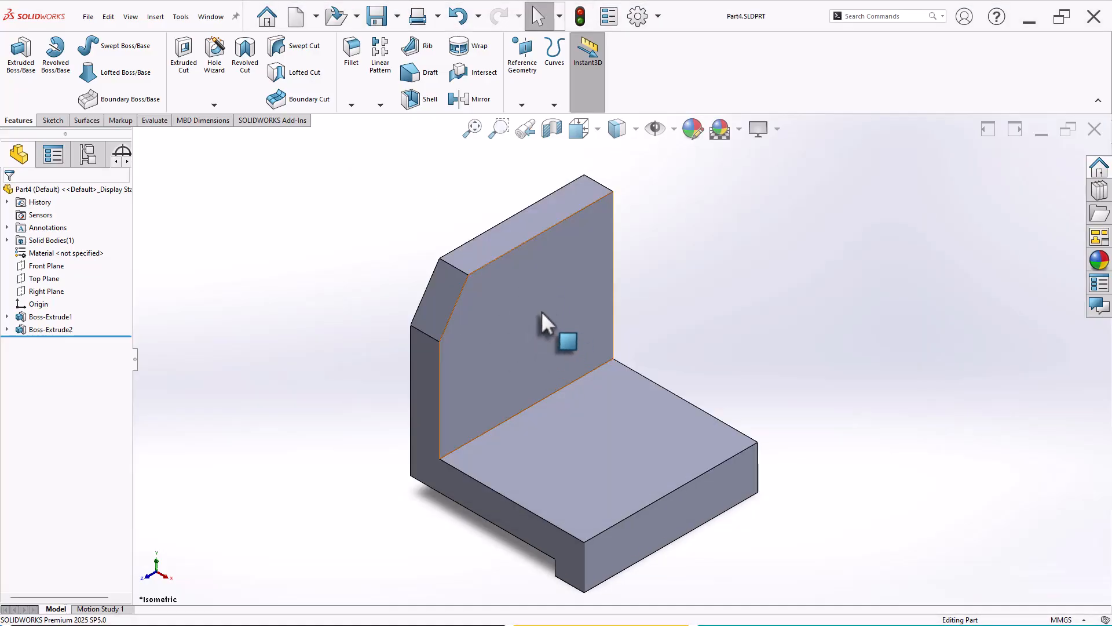
# - Start a sketch on the upright wall's inner face and draw a circle about 12.9 mm in diameter near its middle
pyautogui.click(537, 323)
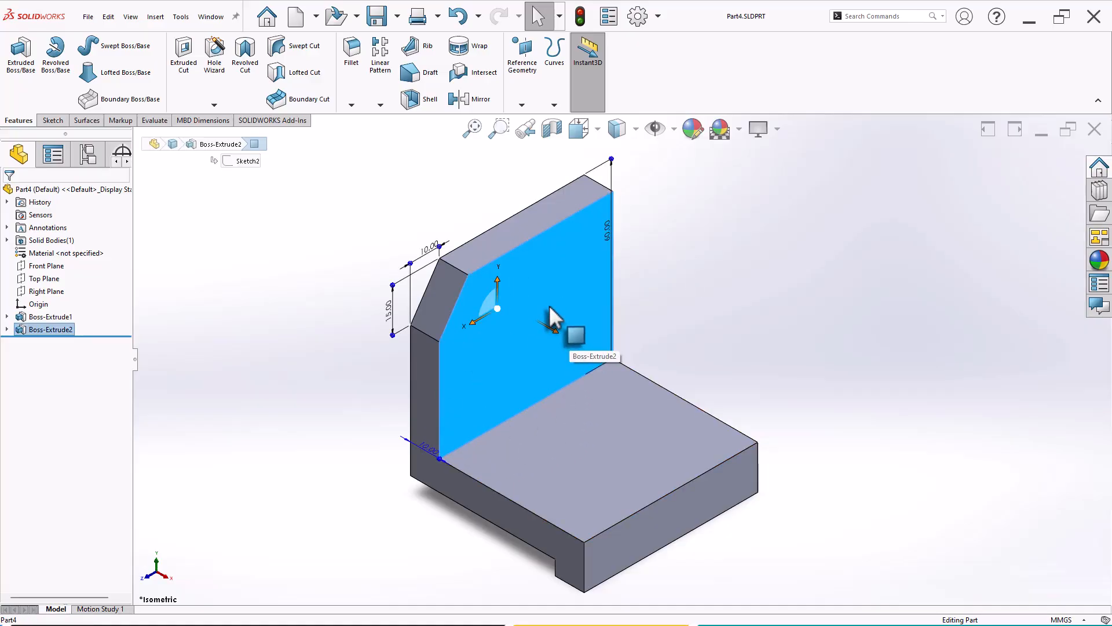
pyautogui.click(821, 300)
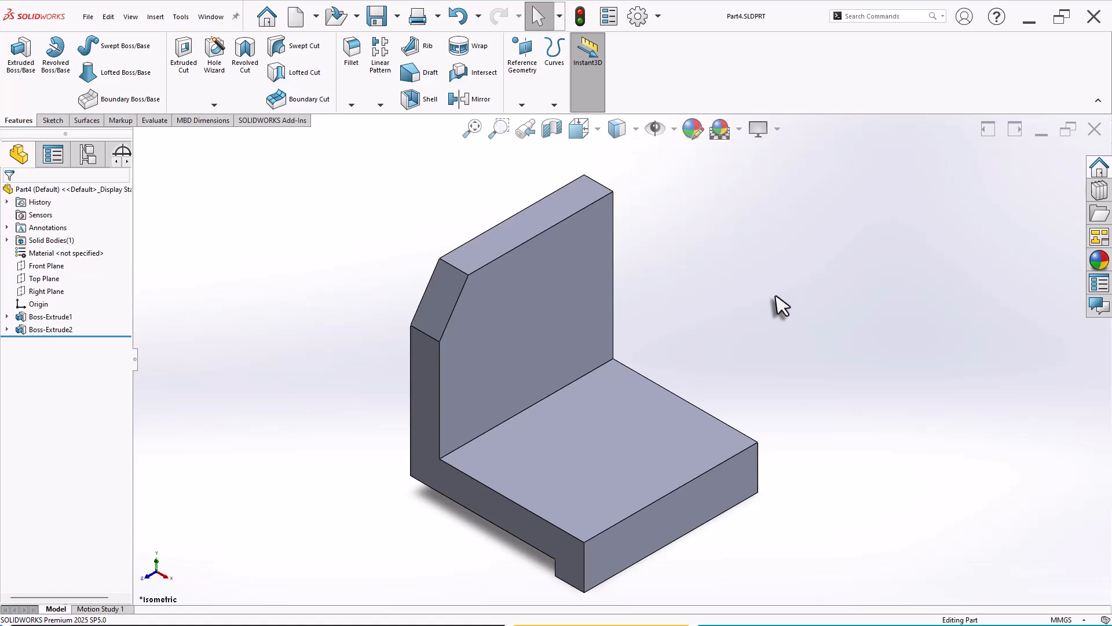
pyautogui.click(542, 313)
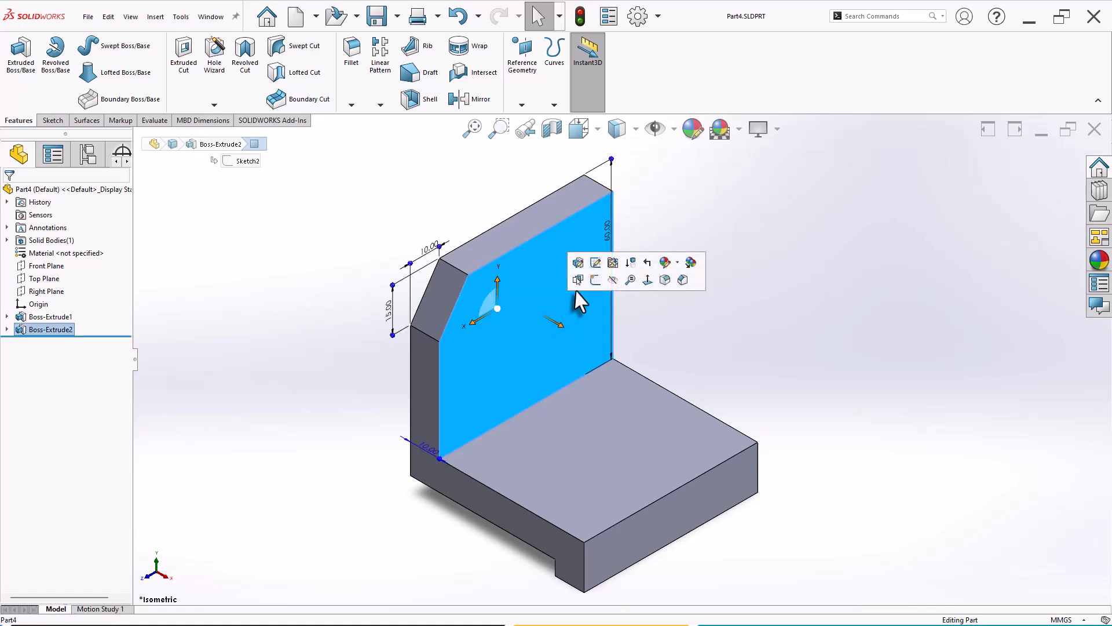
pyautogui.click(593, 280)
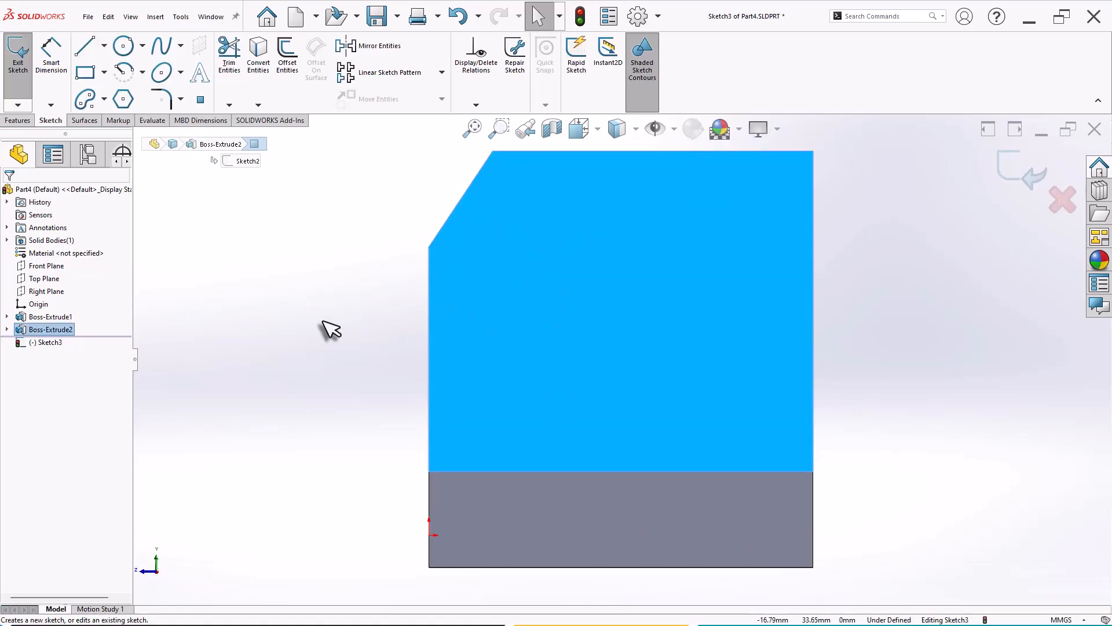
pyautogui.click(278, 328)
pyautogui.moveTo(232, 323); pyautogui.dragTo(174, 318, button='right')
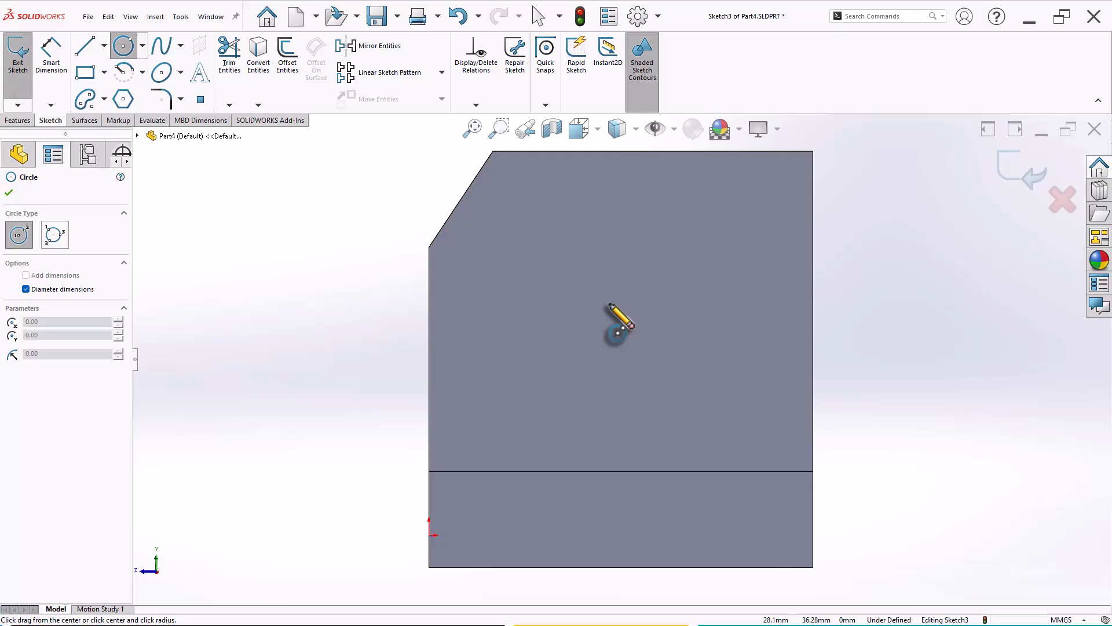
pyautogui.click(623, 302)
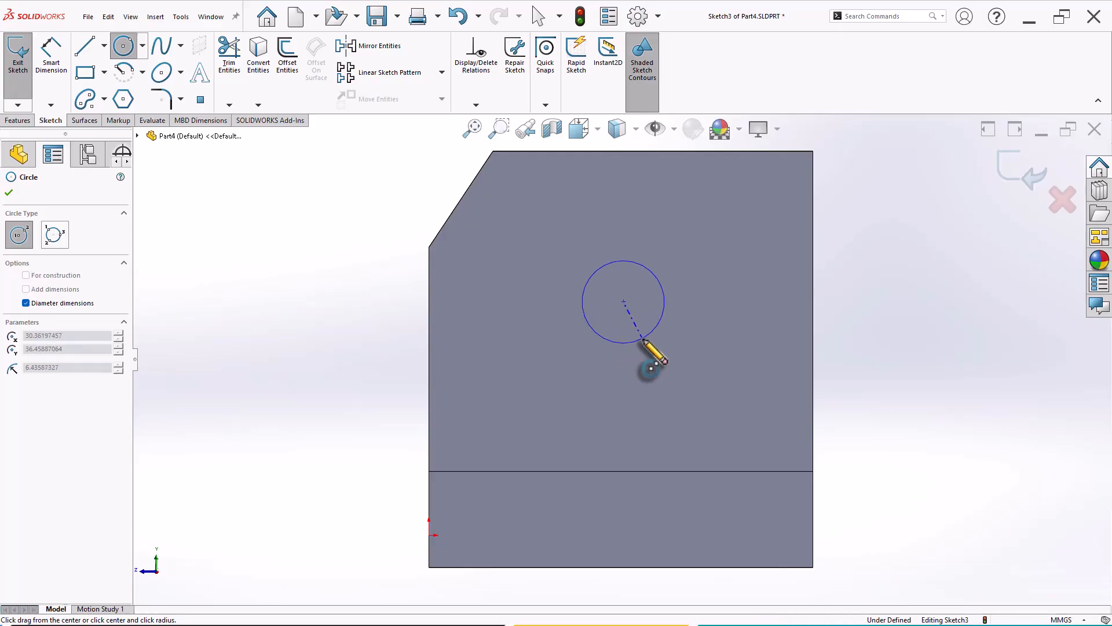
pyautogui.click(641, 339)
# - Dimension the circle's diameter as 20 mm
pyautogui.moveTo(333, 364); pyautogui.dragTo(351, 239, button='right')
pyautogui.click(603, 285)
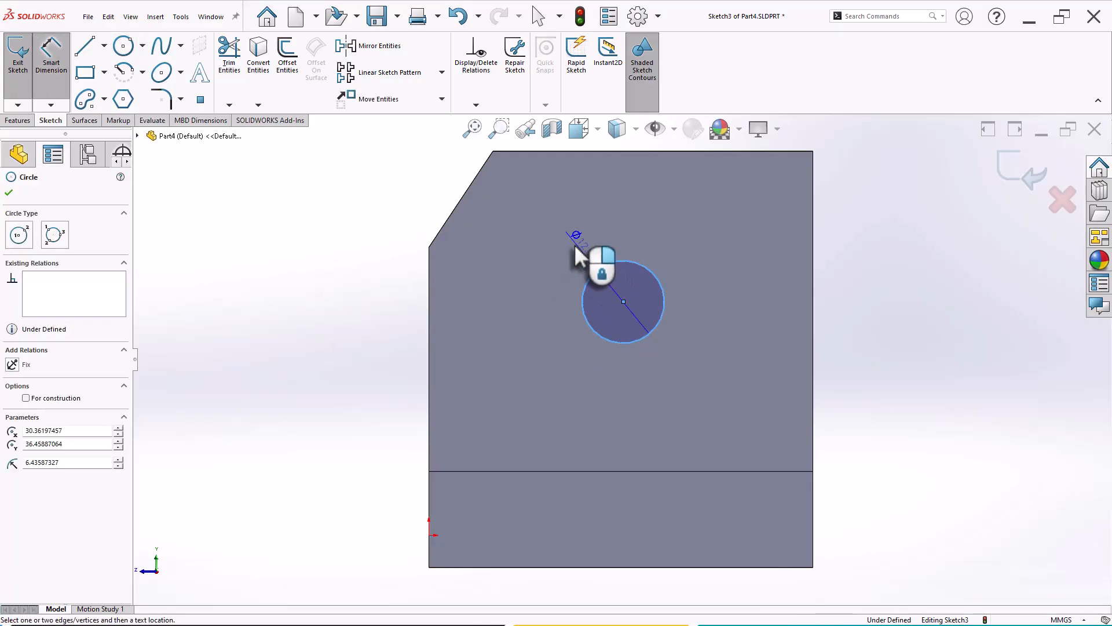
pyautogui.click(570, 244)
pyautogui.write('20')
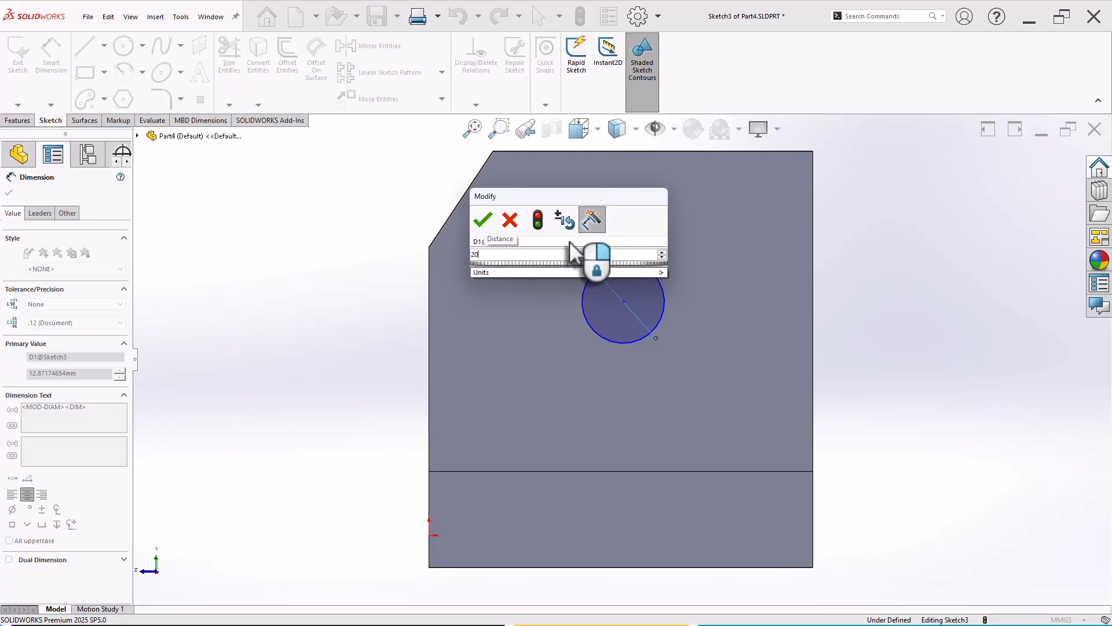
pyautogui.press('Return')
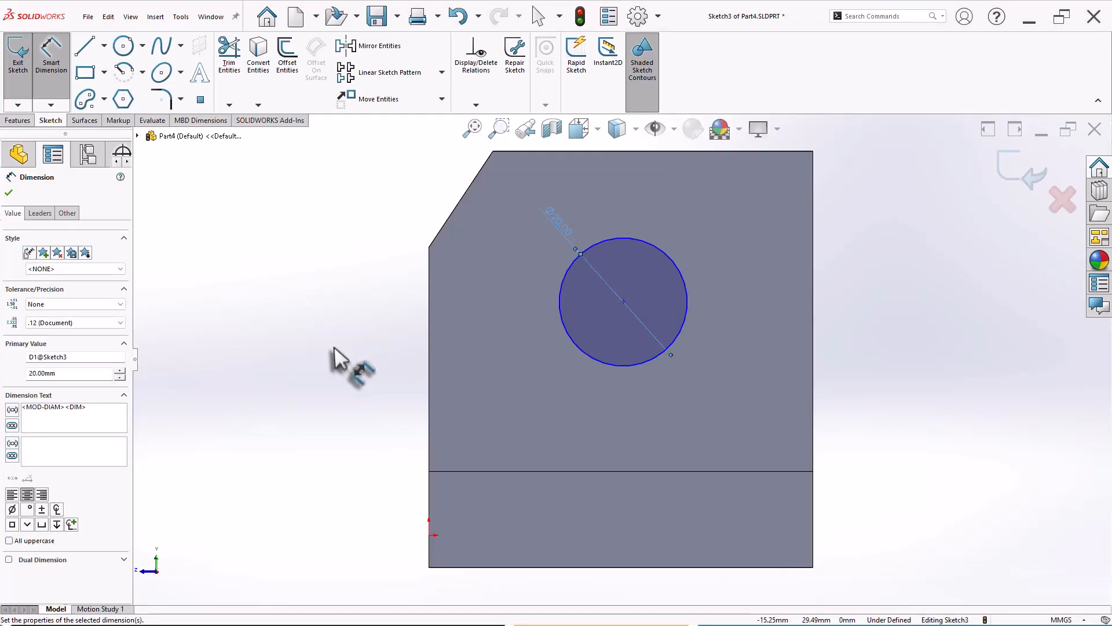
# - Dimension the horizontal distance from the circle's centre to the wall's straight vertical edge, opposite the cut corner, as 30 mm
pyautogui.click(623, 301)
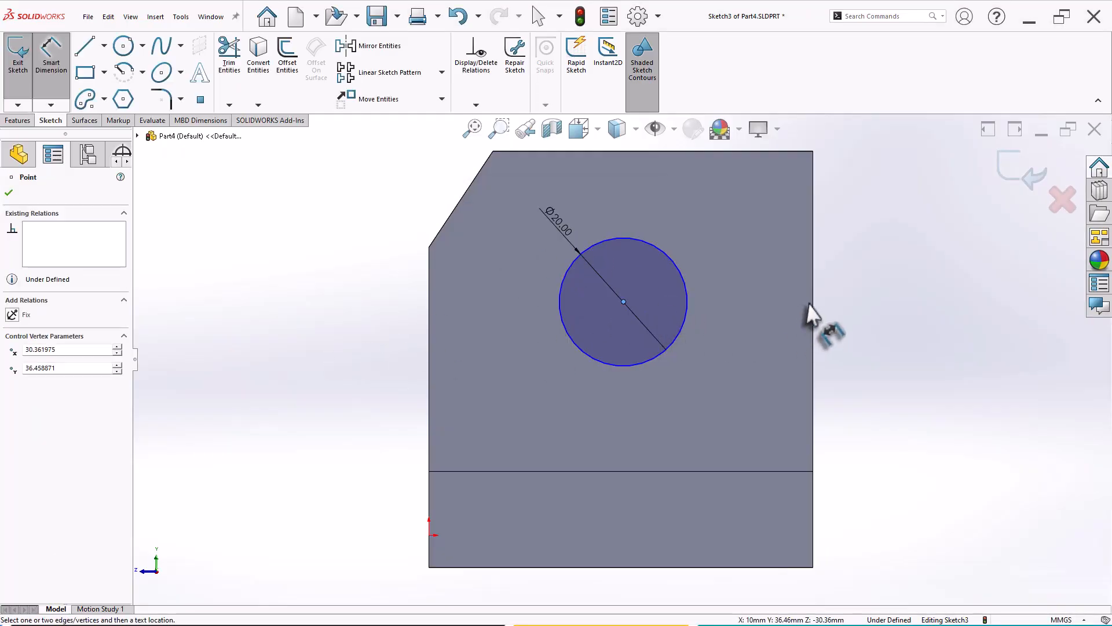
pyautogui.click(814, 312)
pyautogui.click(715, 218)
pyautogui.write('3')
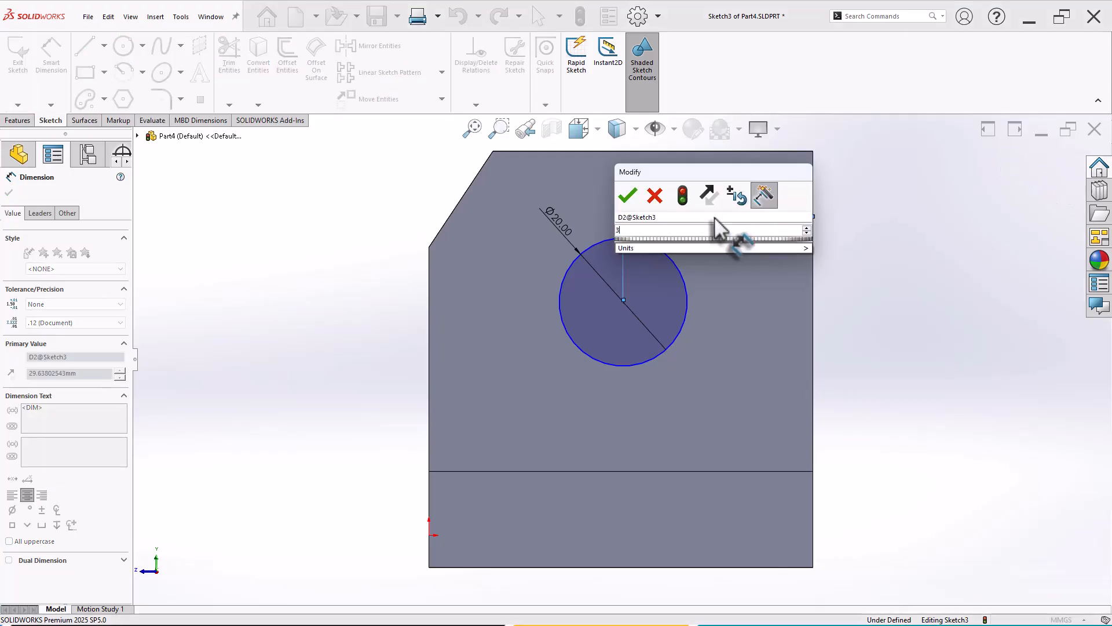
pyautogui.write('0')
pyautogui.press('Return')
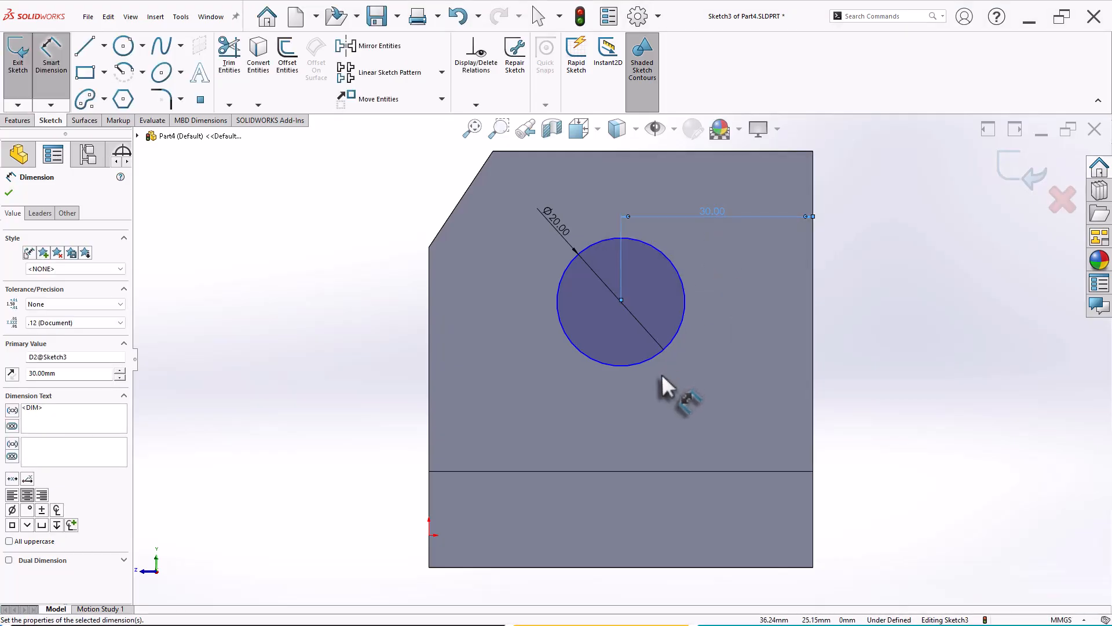
# - Dimension the circle's centre 35 mm above the edge where the upright wall meets the base
pyautogui.click(631, 471)
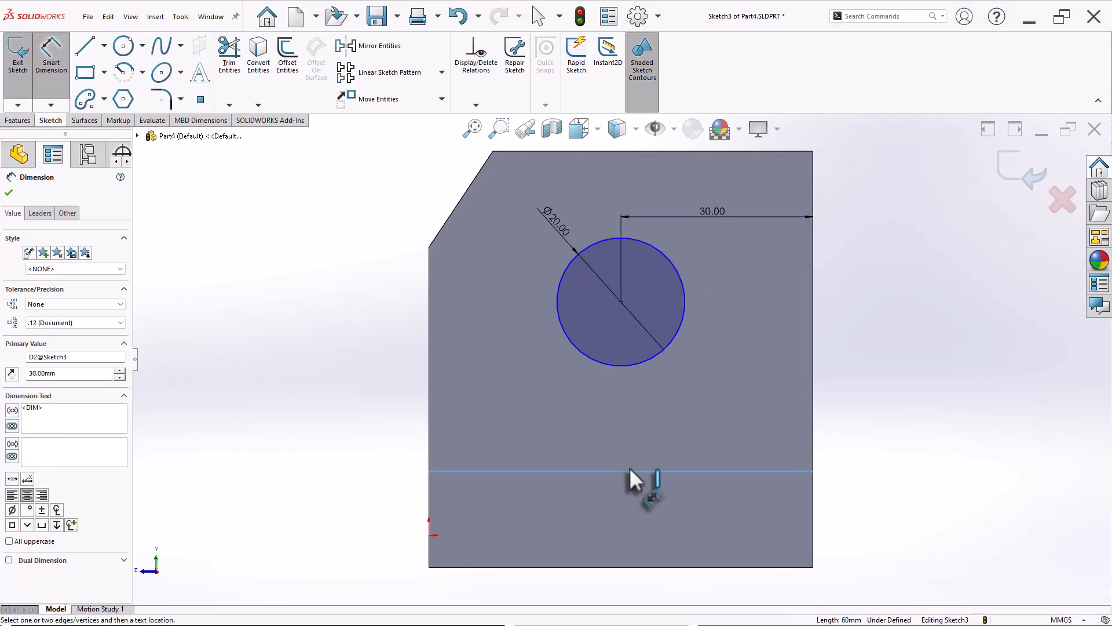
pyautogui.click(620, 300)
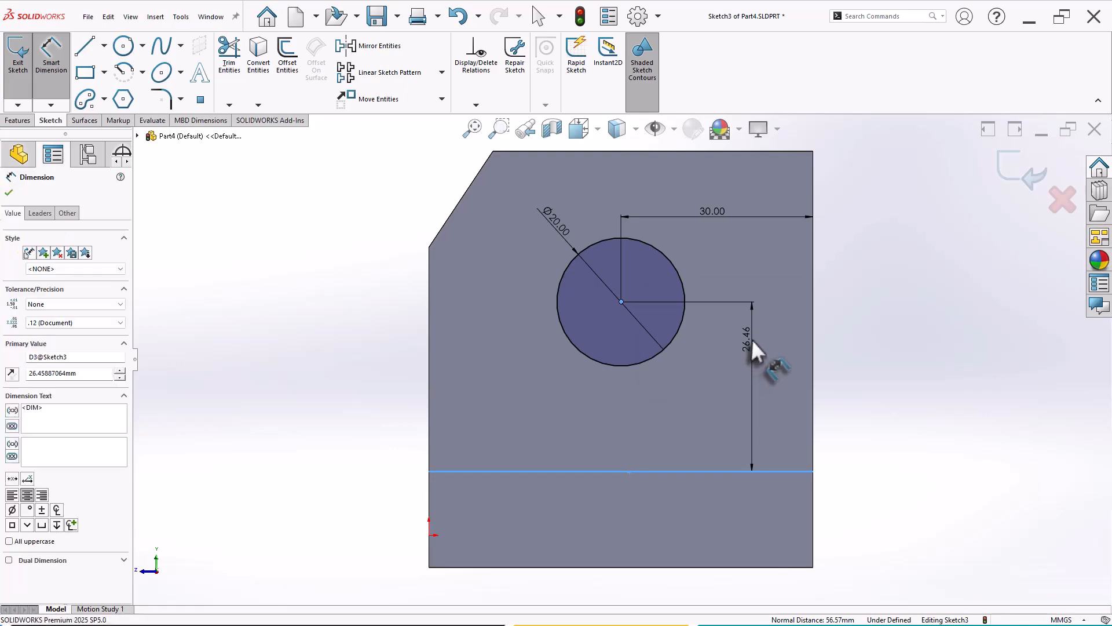
pyautogui.click(751, 339)
pyautogui.press('Return')
# - Extrude the circle 35 mm from the wall out over the base, merged with the existing body
pyautogui.click(24, 121)
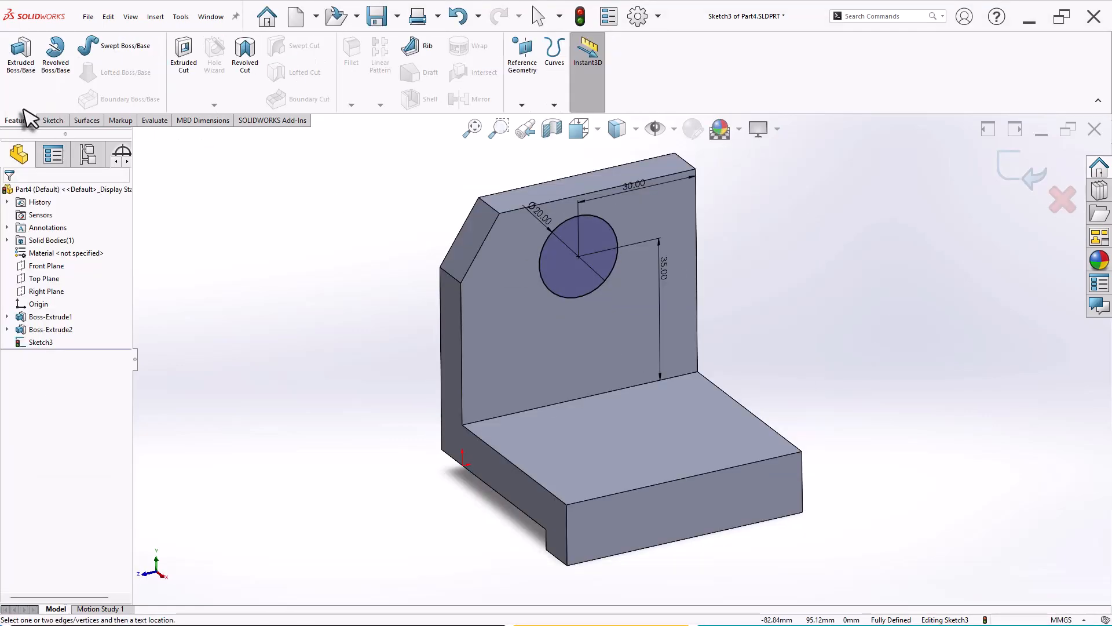
pyautogui.click(21, 55)
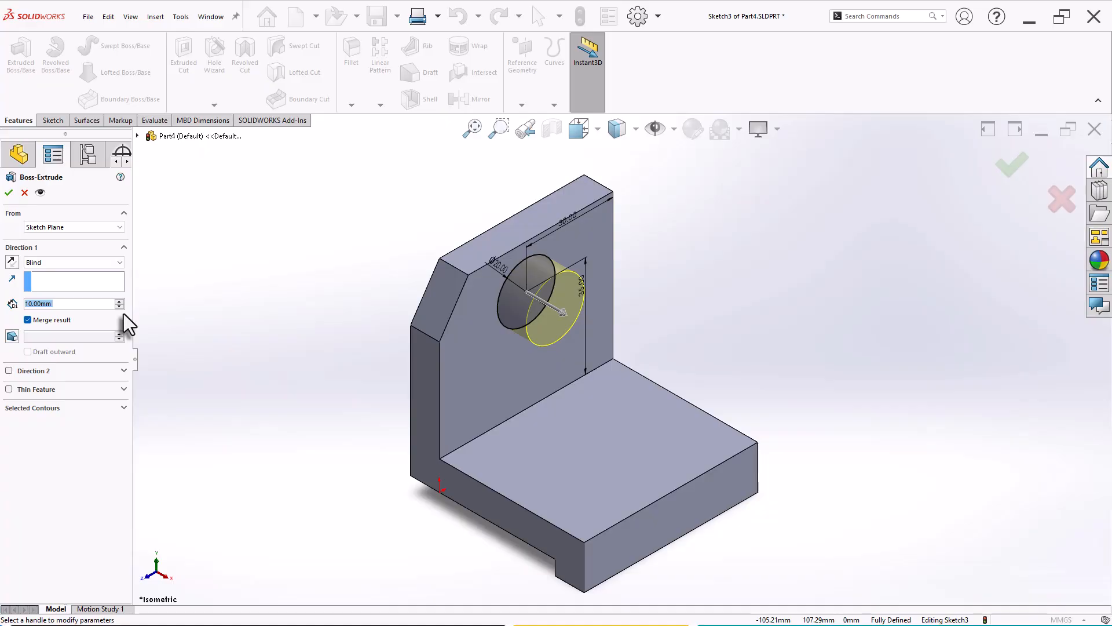
pyautogui.write('35')
pyautogui.press('Return')
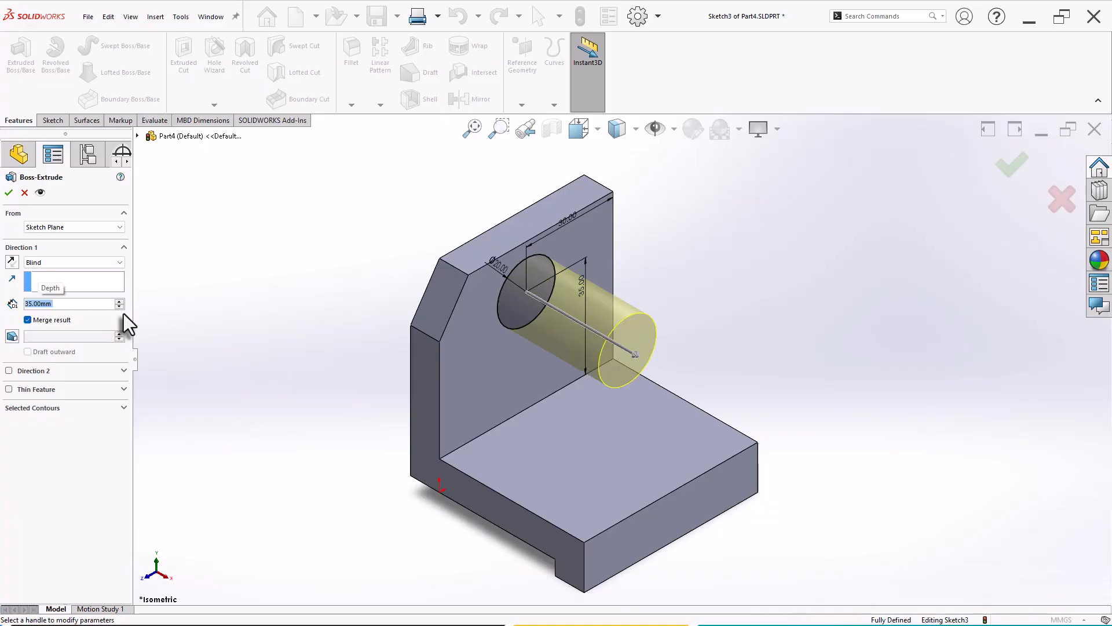
pyautogui.click(8, 193)
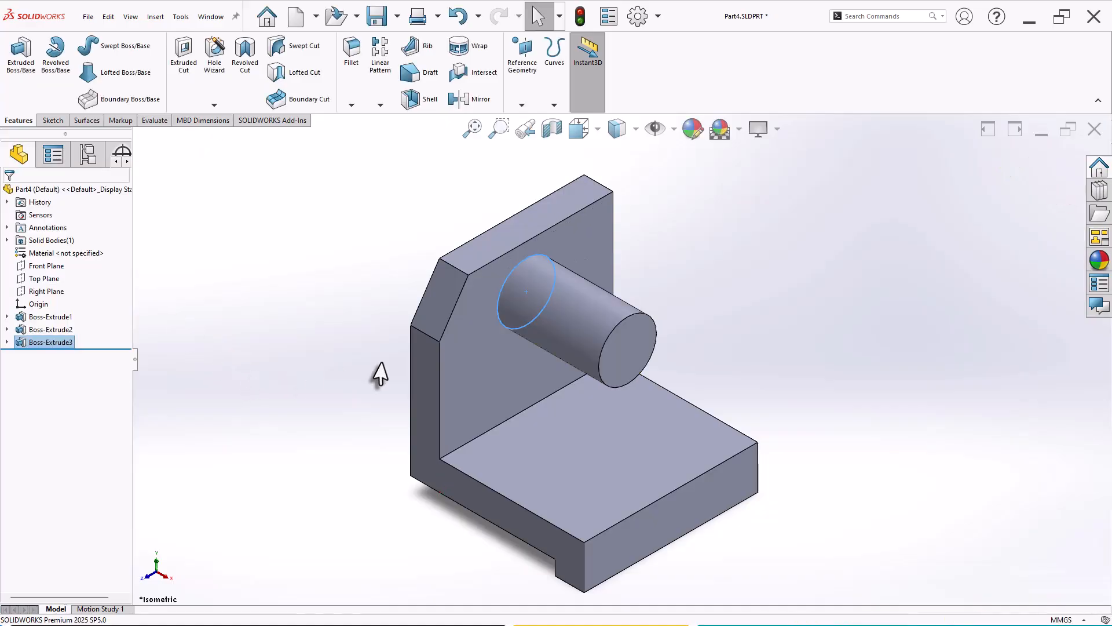
# - Edit the upright wall's sketch and delete its 60 mm height dimension
pyautogui.moveTo(683, 350)
pyautogui.mouseDown(button='middle')
pyautogui.moveTo(727, 330)
pyautogui.moveTo(683, 347)
pyautogui.moveTo(678, 371)
pyautogui.moveTo(690, 350)
pyautogui.moveTo(717, 370)
pyautogui.moveTo(700, 343)
pyautogui.moveTo(746, 360)
pyautogui.moveTo(745, 425)
pyautogui.moveTo(722, 372)
pyautogui.moveTo(779, 361)
pyautogui.moveTo(707, 360)
pyautogui.moveTo(661, 333)
pyautogui.moveTo(687, 383)
pyautogui.moveTo(698, 367)
pyautogui.mouseUp(button='middle')
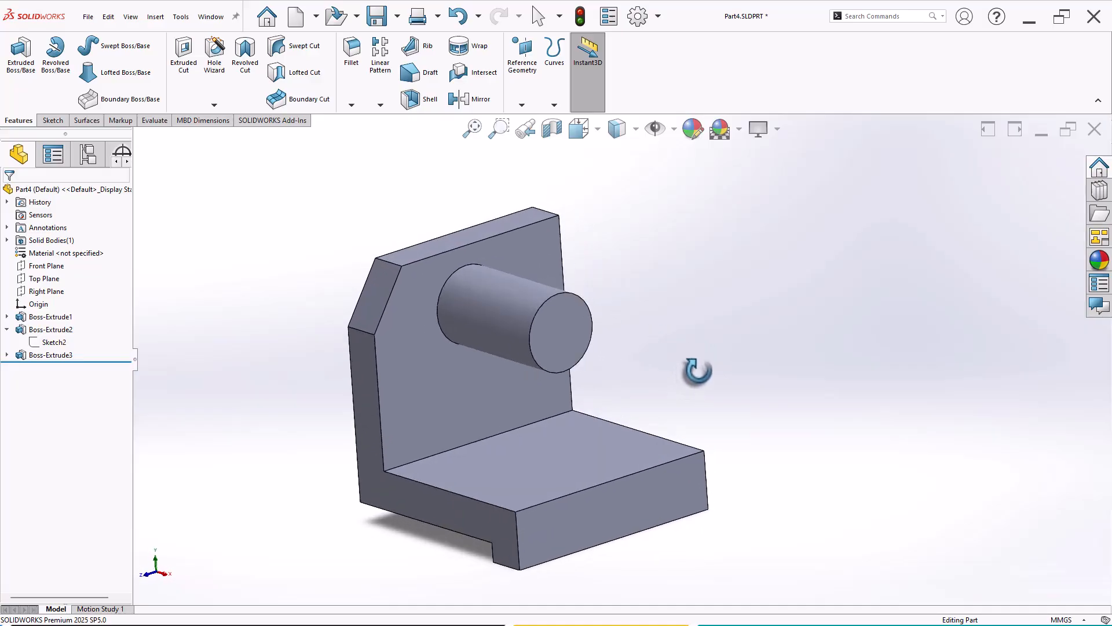
pyautogui.click(62, 342)
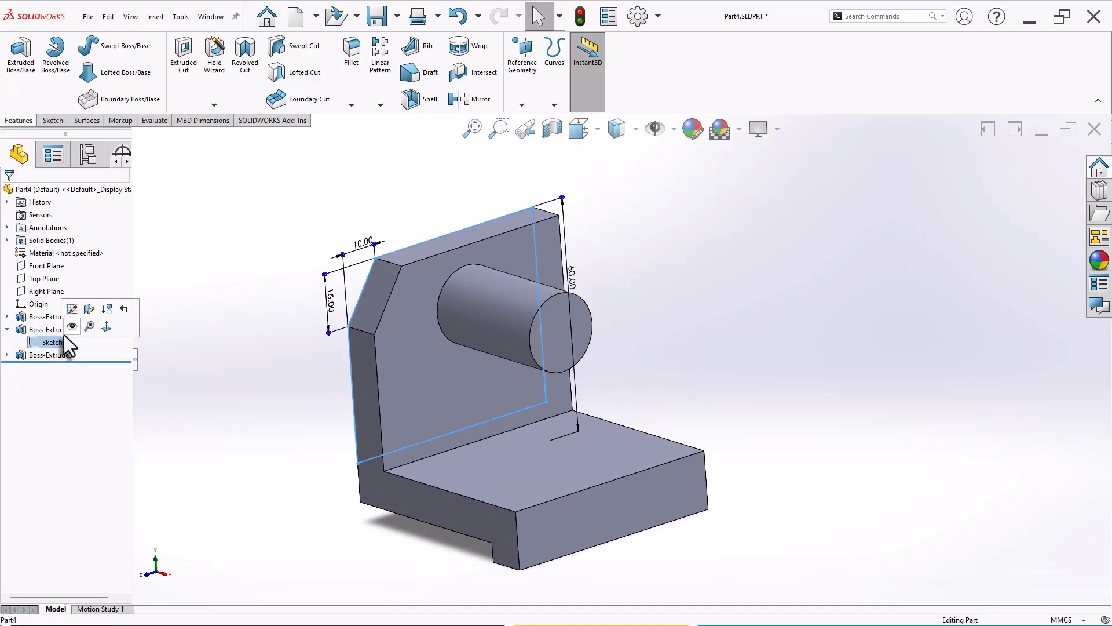
pyautogui.click(72, 311)
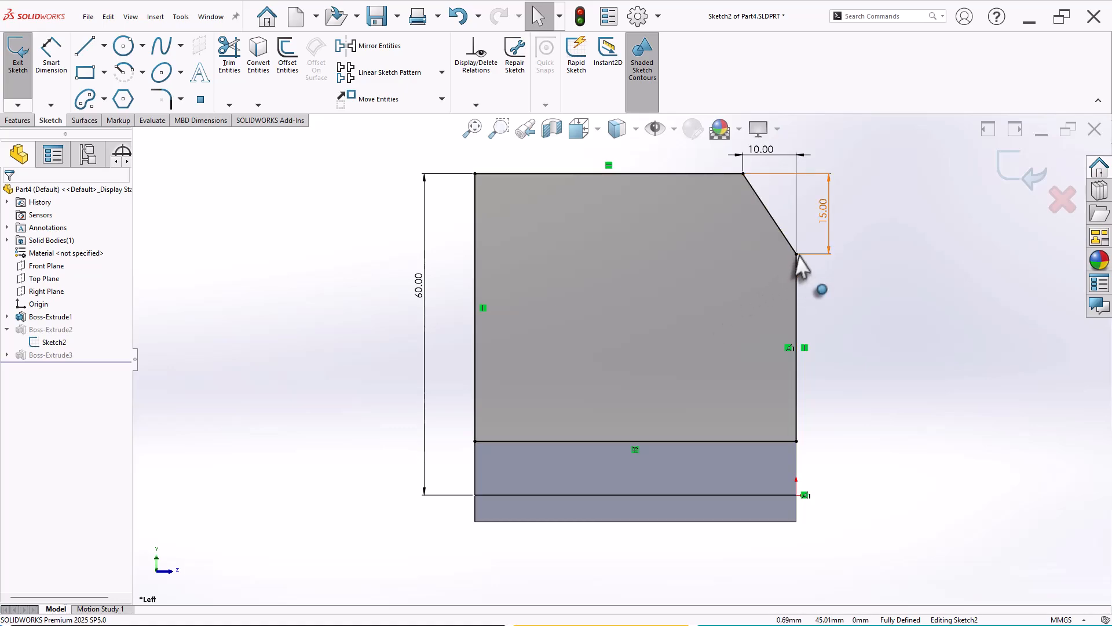
pyautogui.click(408, 301)
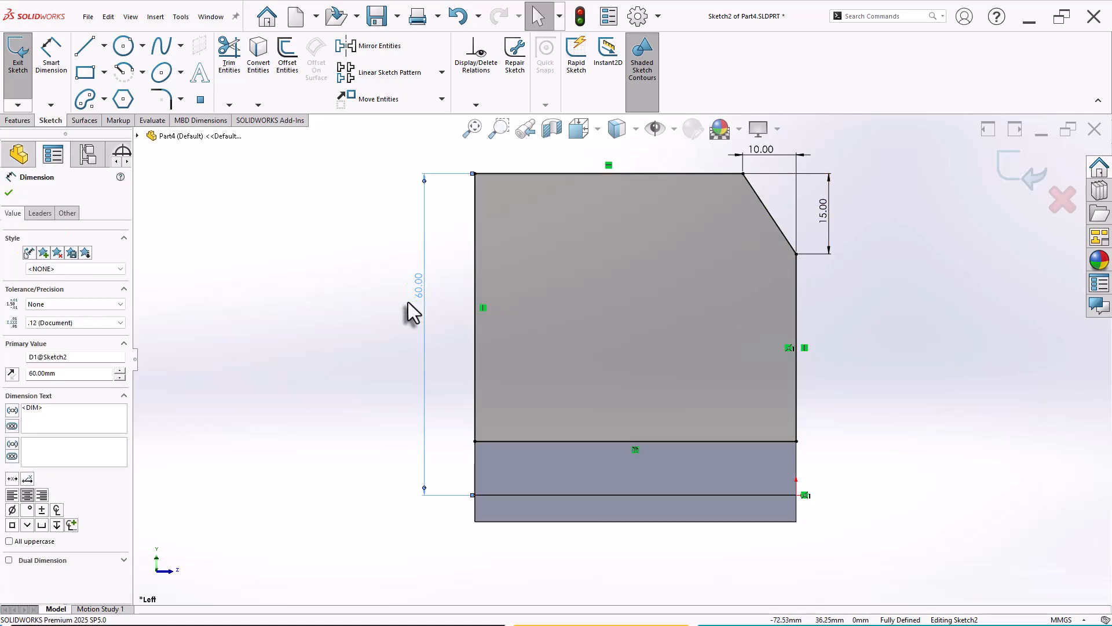
pyautogui.press('Delete')
# - Dimension the height from the end face's lower edge to the slanted corner line's lower endpoint as 60 mm
pyautogui.moveTo(312, 454); pyautogui.dragTo(313, 324, button='right')
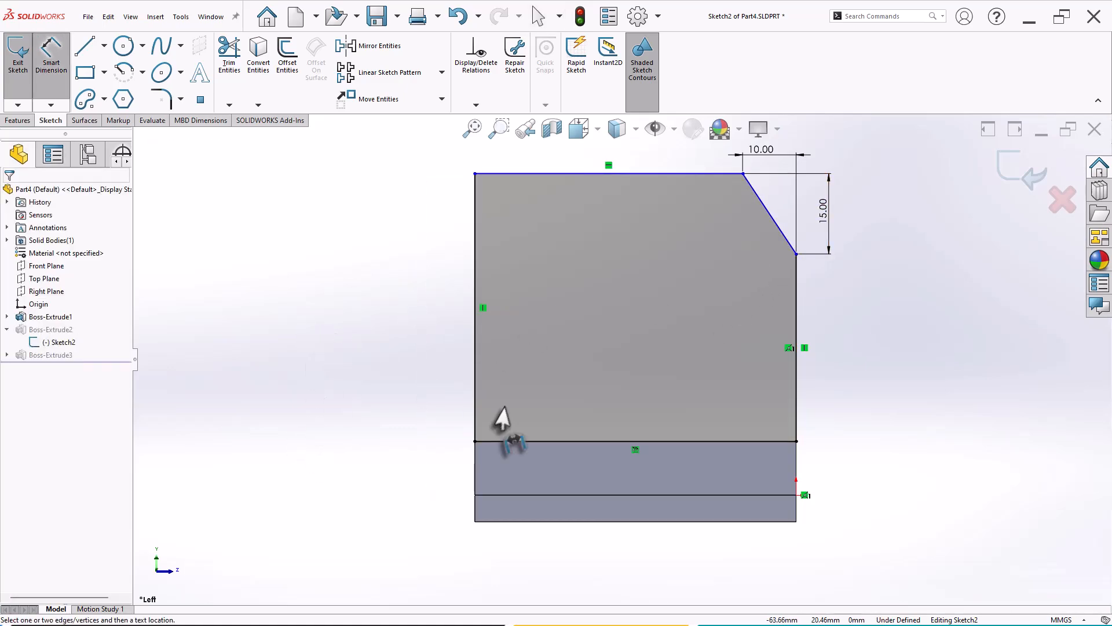
pyautogui.click(753, 495)
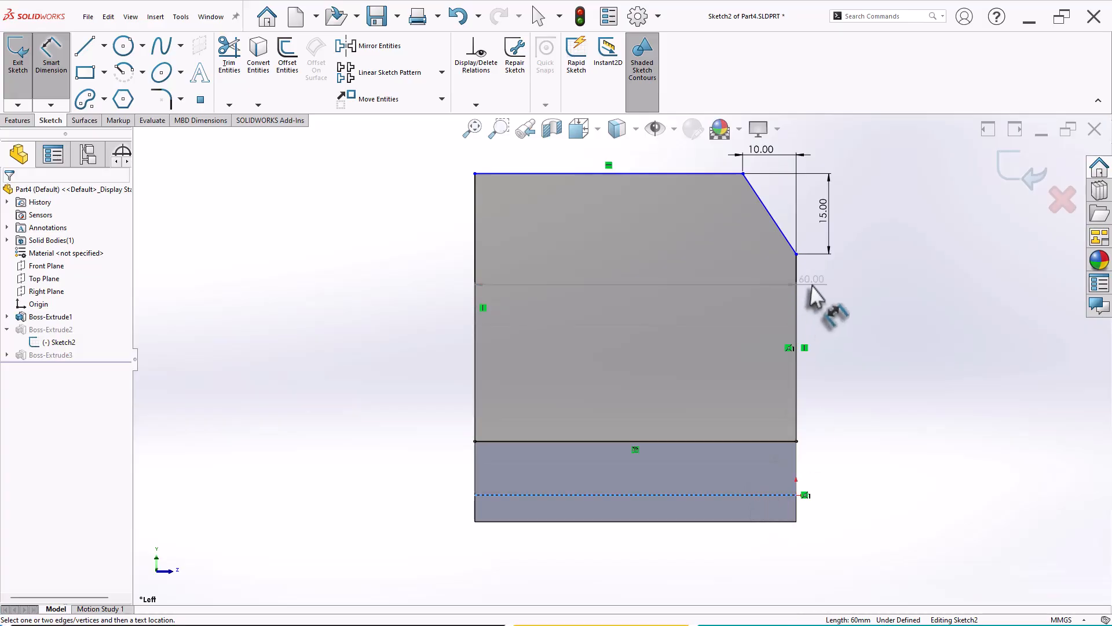
pyautogui.click(797, 255)
pyautogui.click(860, 343)
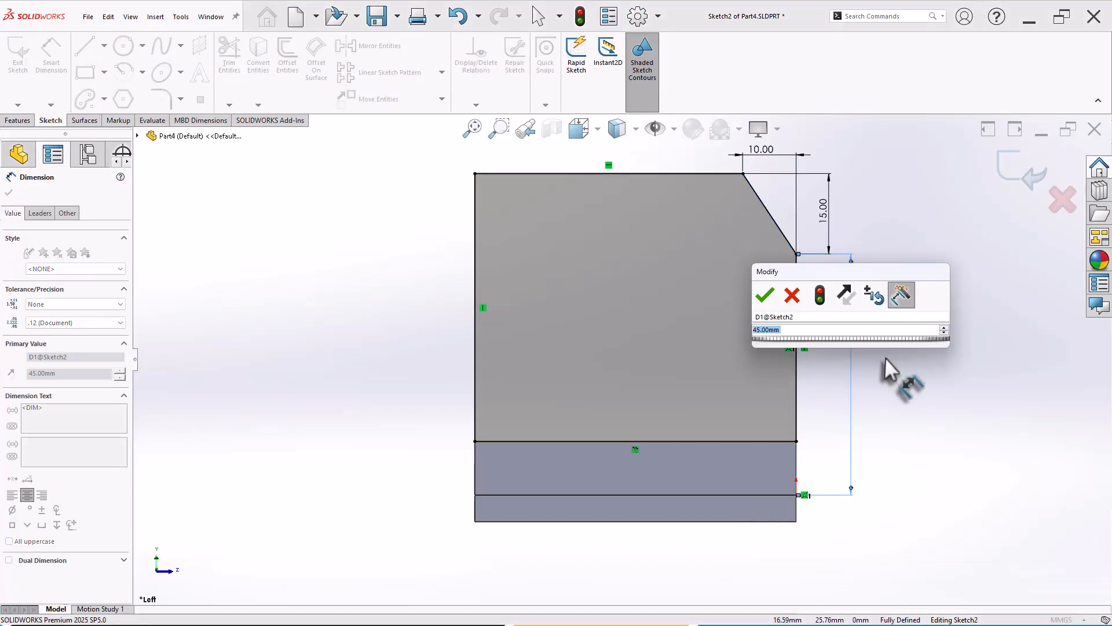
pyautogui.write('60')
pyautogui.press('Return')
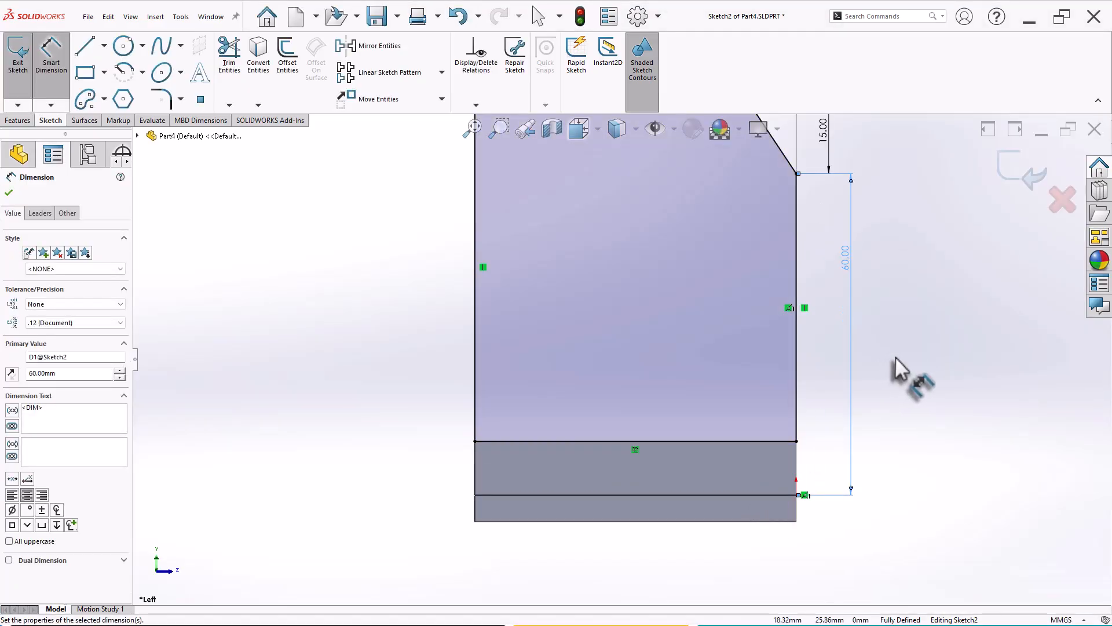
# - Exit the wall sketch, show the part in isometric view, and save it
pyautogui.click(1020, 169)
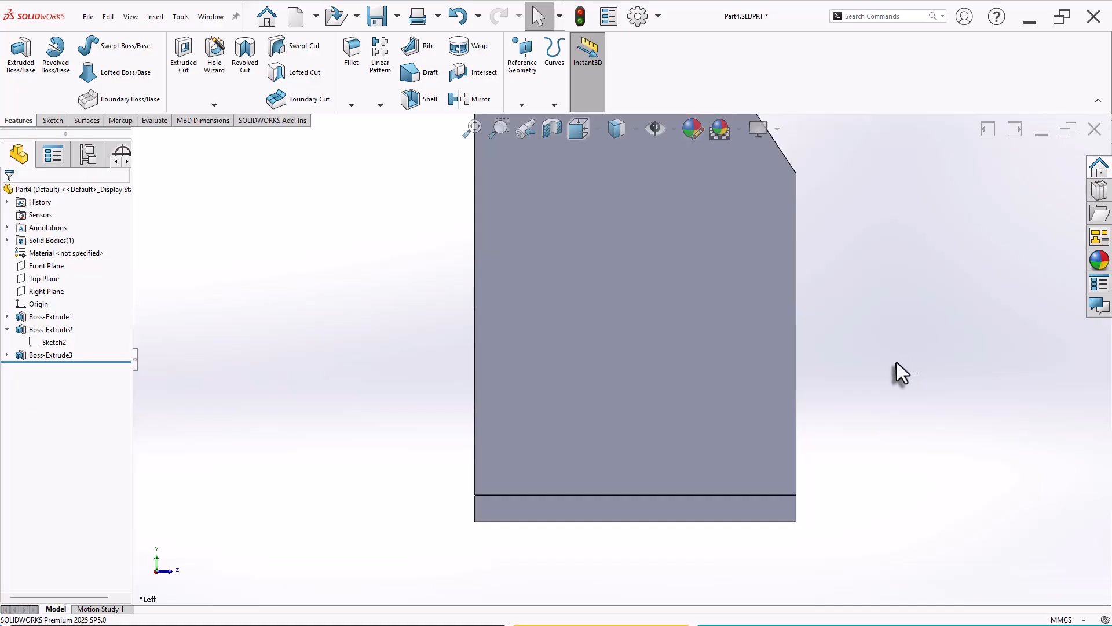
pyautogui.hotkey('ctrl', '7')
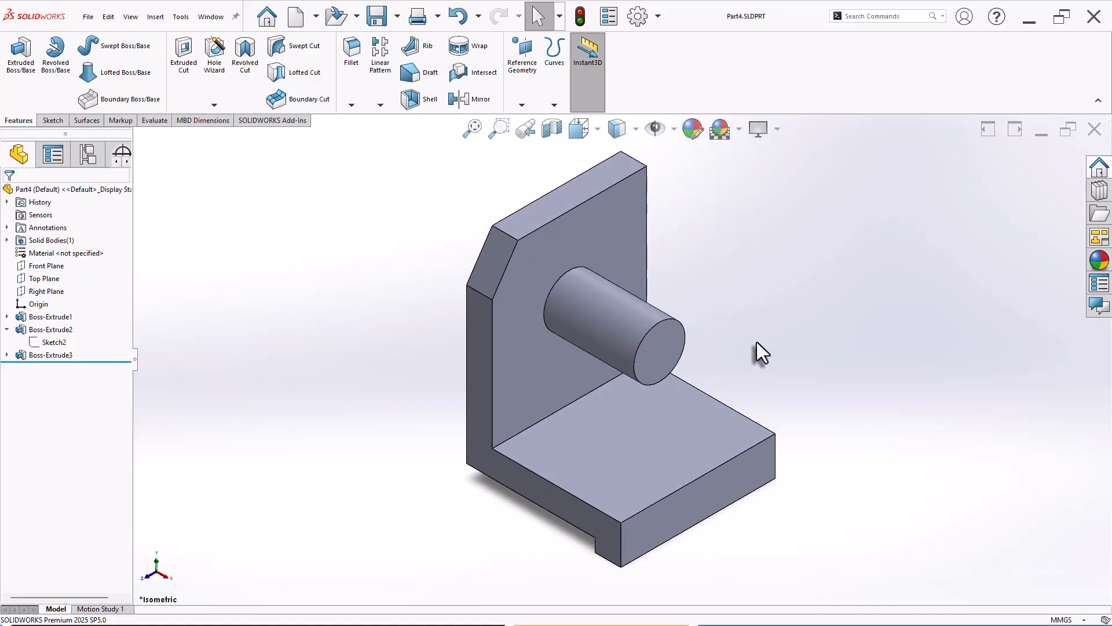
pyautogui.scroll(1, 785, 317)
pyautogui.scroll(-1, 786, 296)
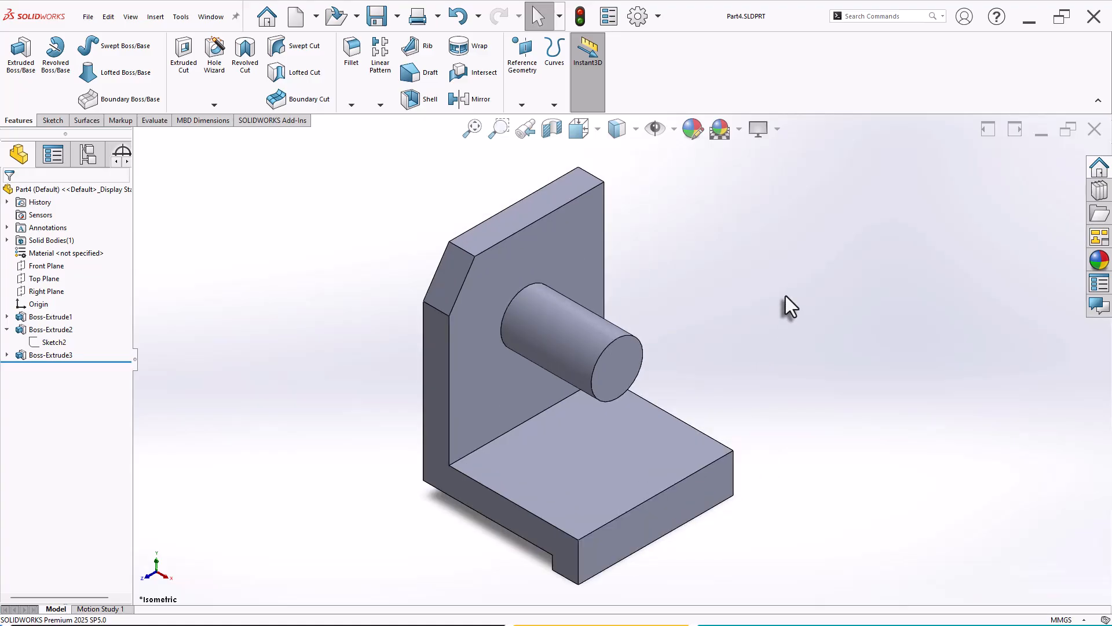
# - Create a new part document and start a sketch on the Right Plane
pyautogui.click(296, 17)
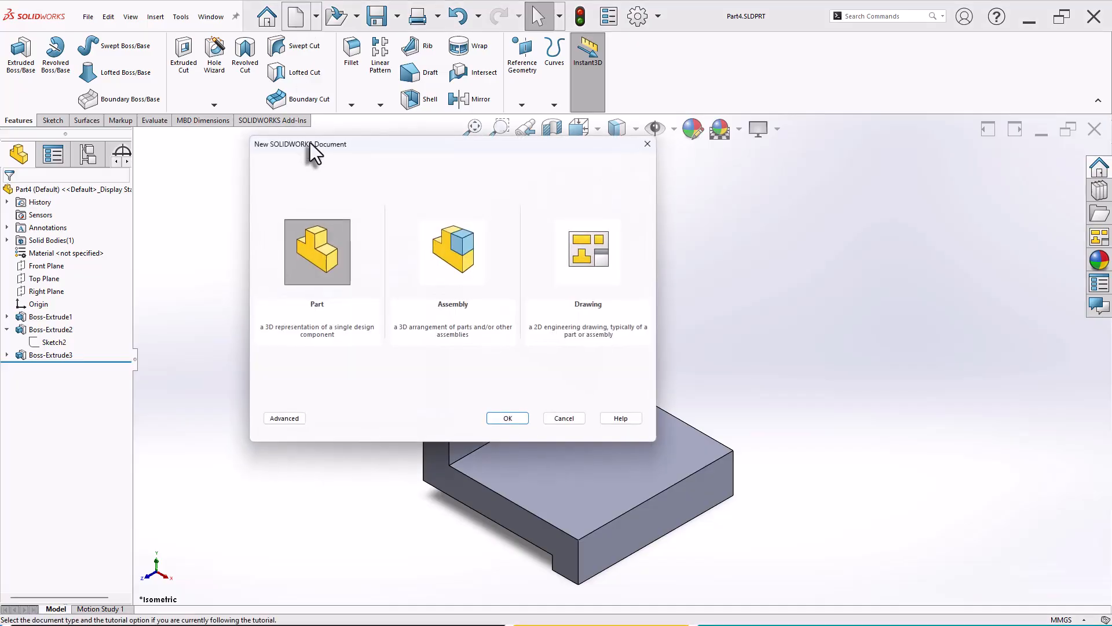
pyautogui.click(497, 421)
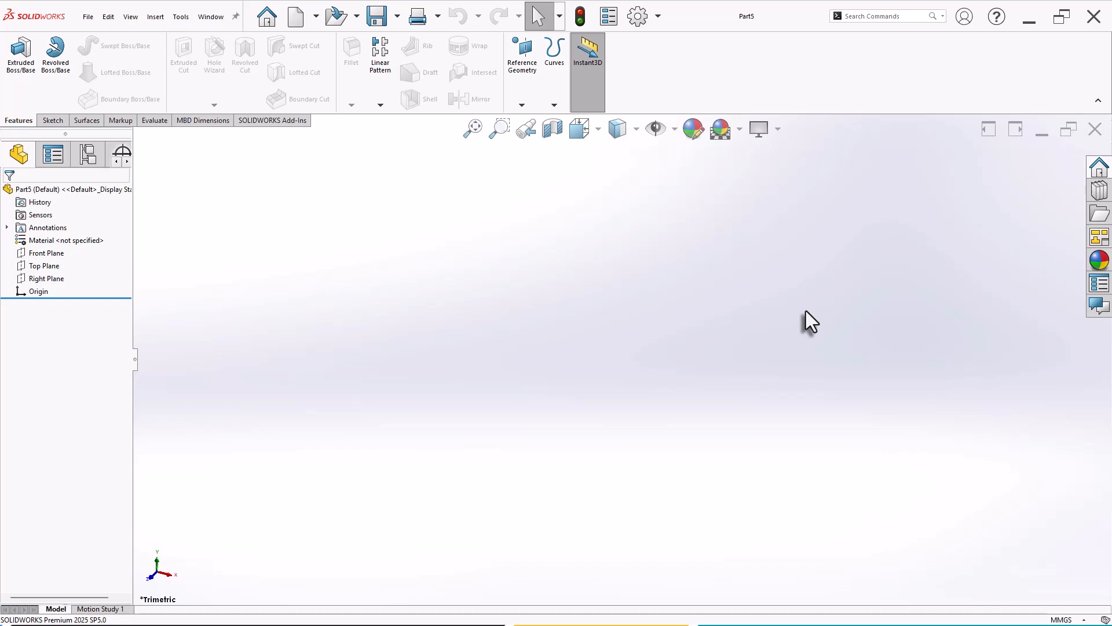
pyautogui.click(58, 278)
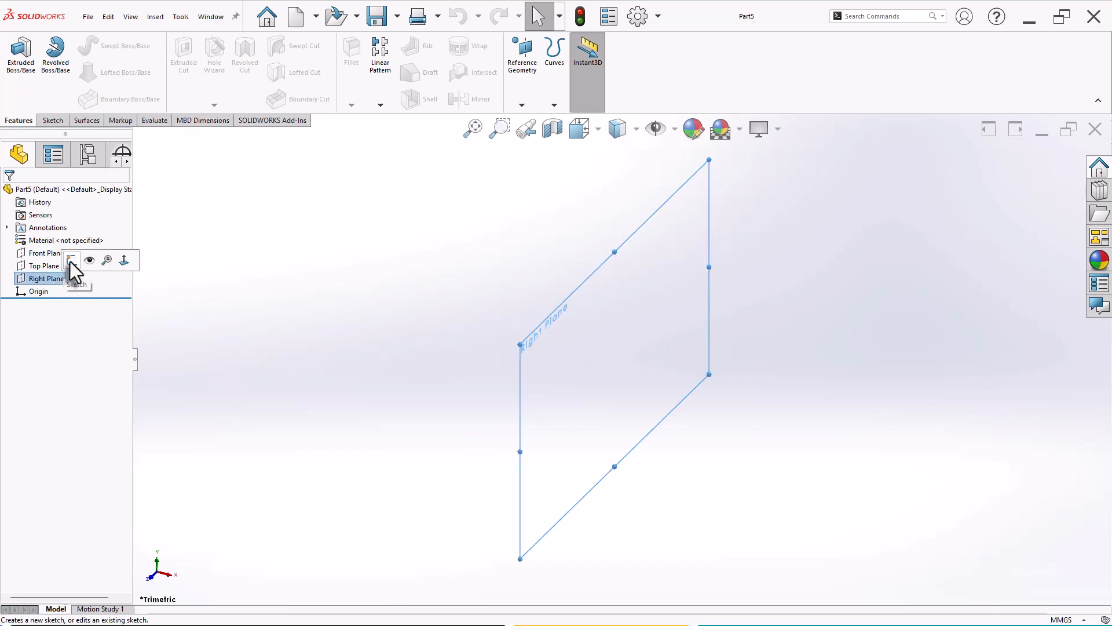
pyautogui.click(71, 260)
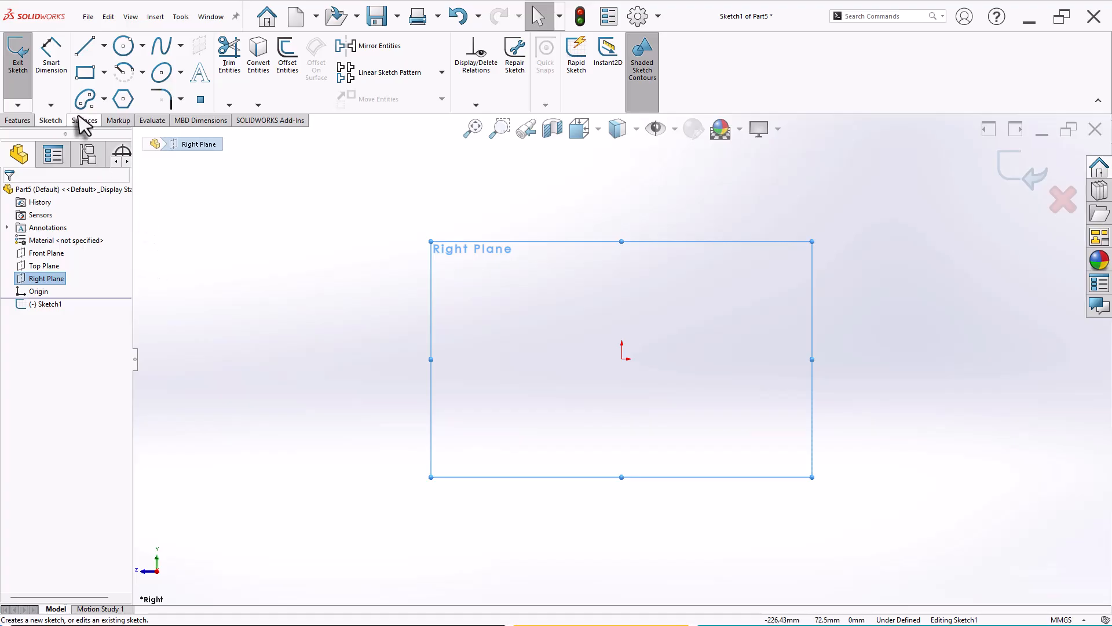
# - Sketch a closed two-level stepped profile from the origin with a horizontal base line about 125 mm long and its taller section at the origin
pyautogui.click(86, 53)
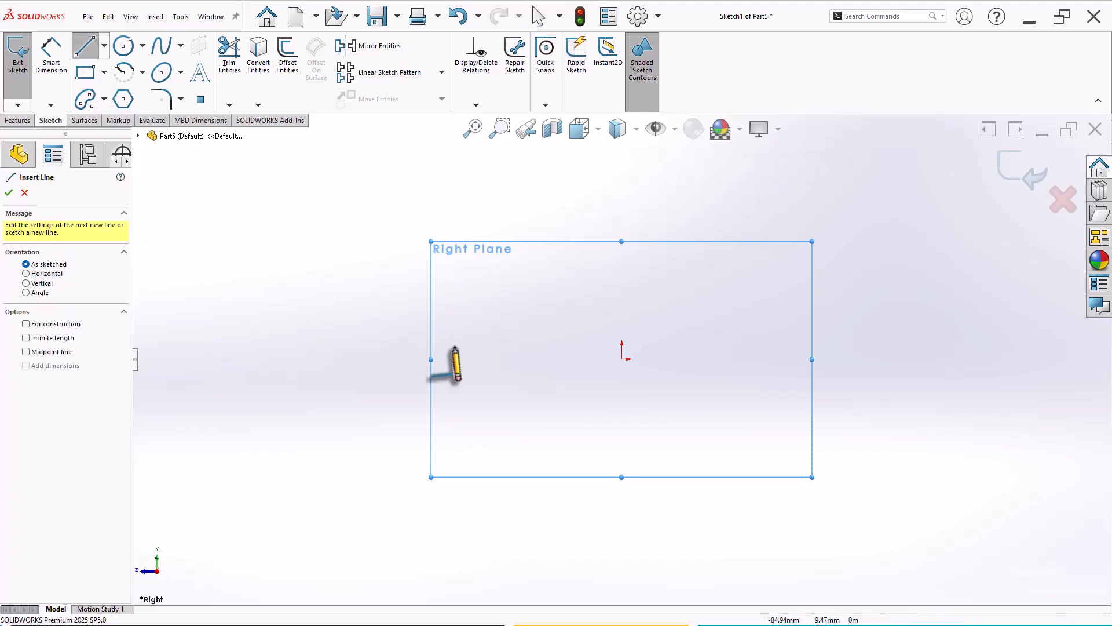
pyautogui.click(622, 359)
pyautogui.click(353, 359)
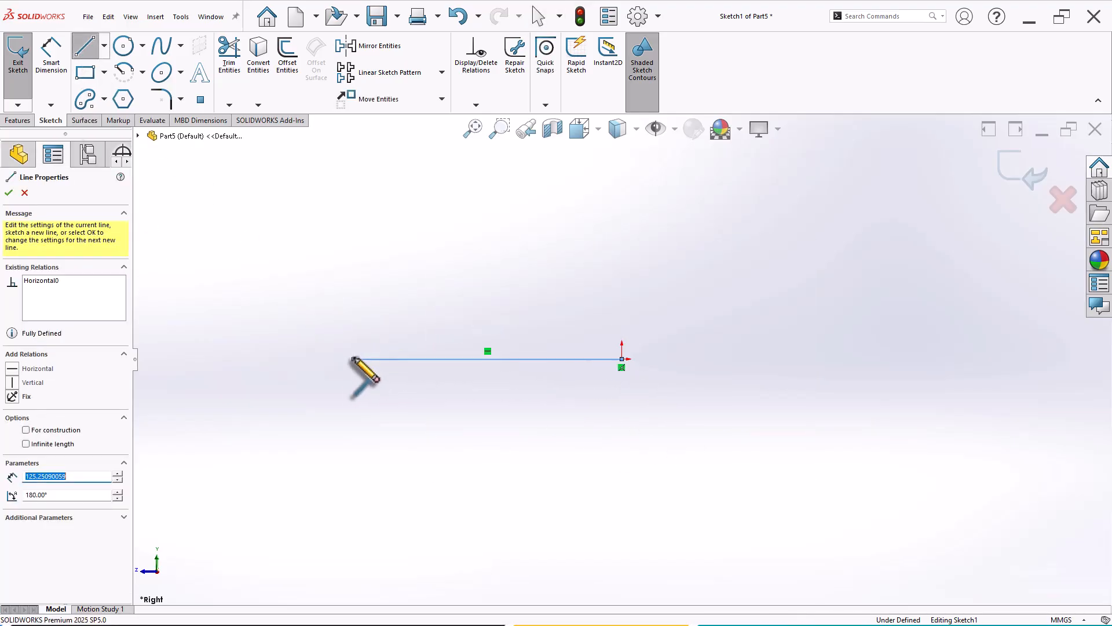
pyautogui.click(353, 326)
pyautogui.click(496, 326)
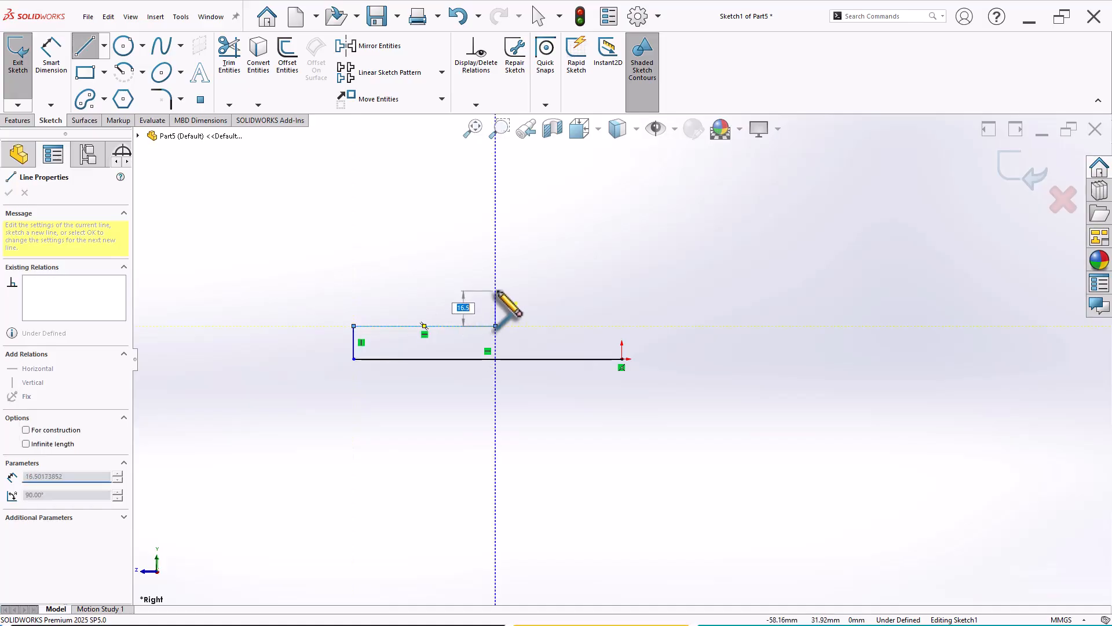
pyautogui.click(495, 290)
pyautogui.click(621, 289)
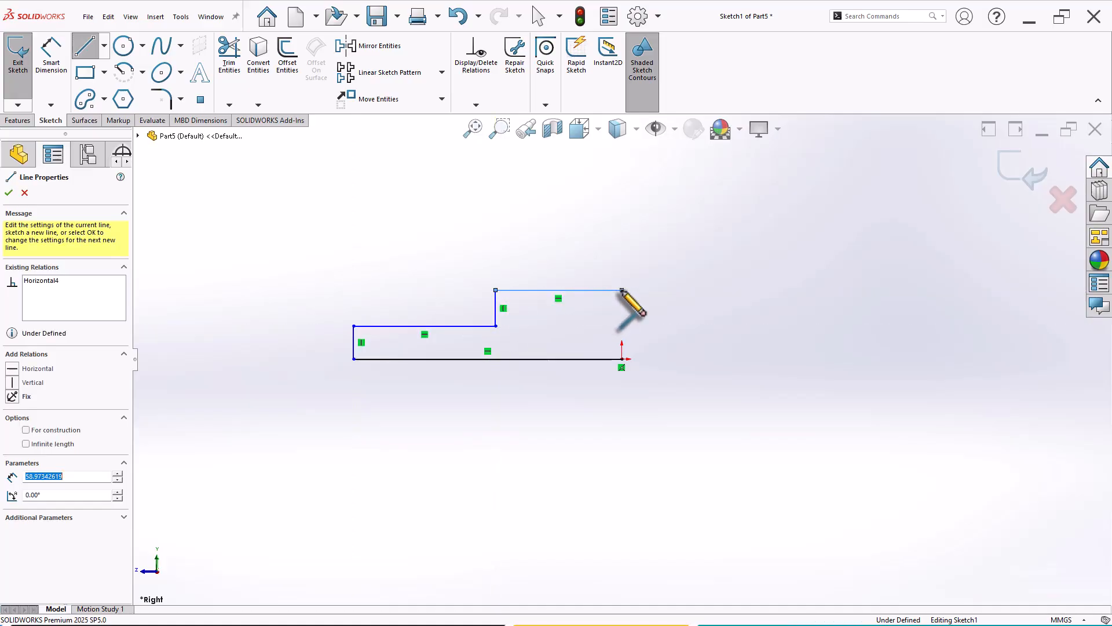
pyautogui.click(621, 359)
pyautogui.press('Escape')
pyautogui.scroll(-2, 533, 254)
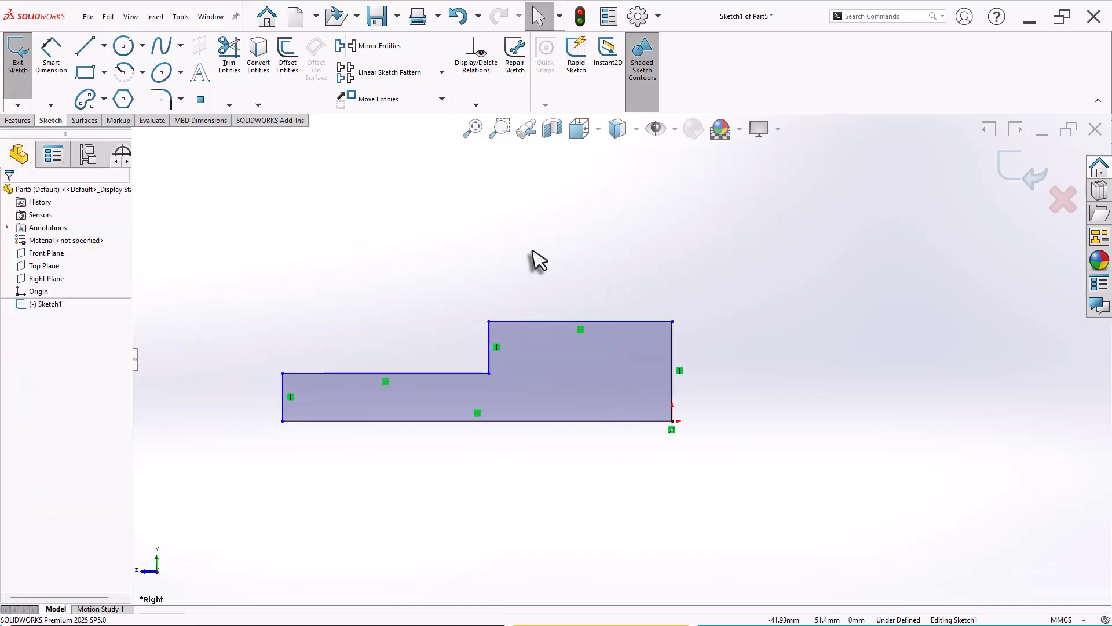
# - Dimension the stepped profile's base line as 80 mm and the low end's vertical line as 10 mm
pyautogui.moveTo(385, 310); pyautogui.dragTo(372, 235, button='right')
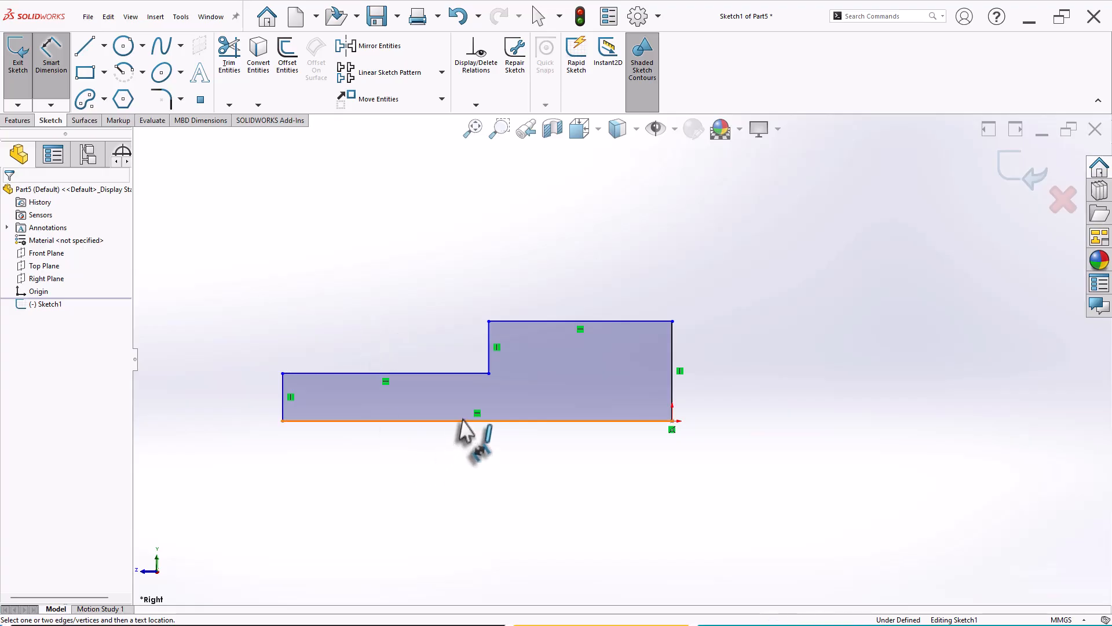
pyautogui.click(467, 423)
pyautogui.click(463, 453)
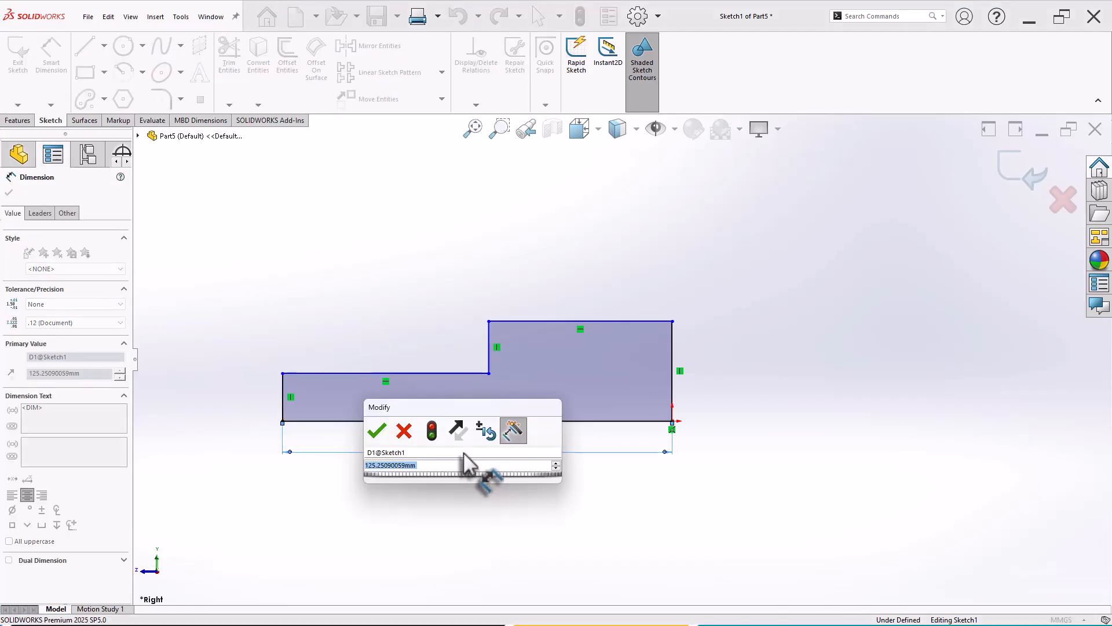
pyautogui.write('80')
pyautogui.press('Return')
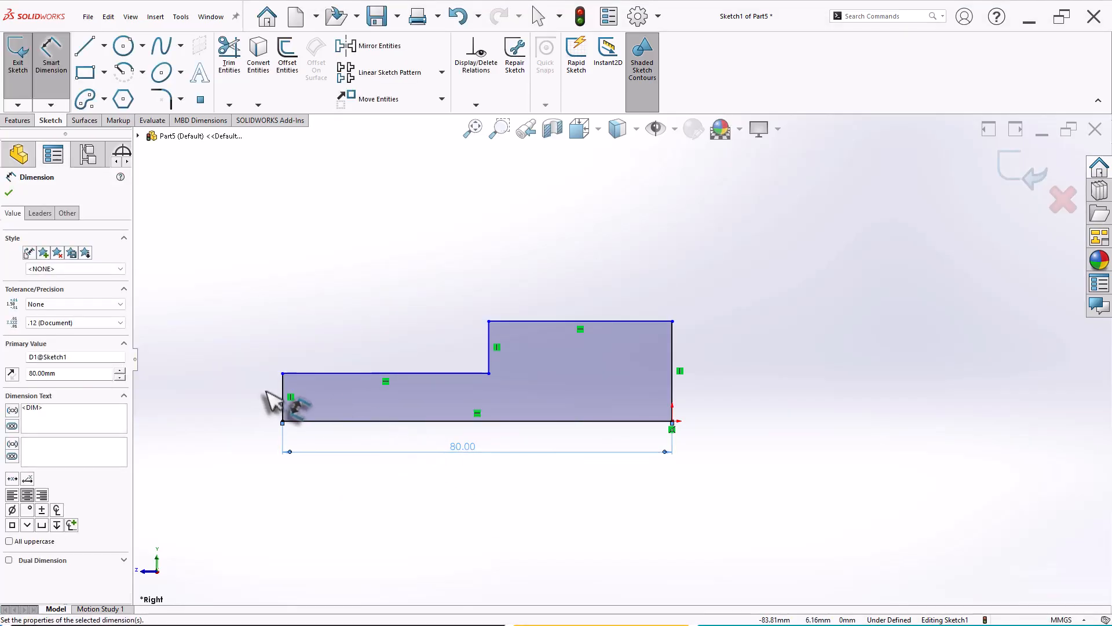
pyautogui.click(282, 396)
pyautogui.click(256, 398)
pyautogui.write('10')
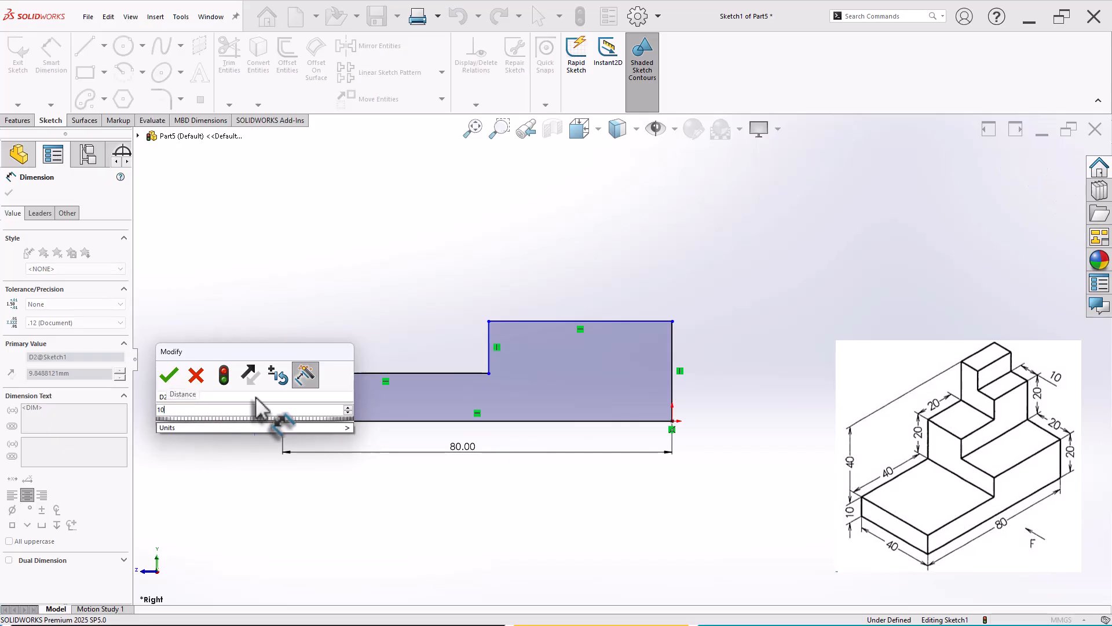
pyautogui.press('Return')
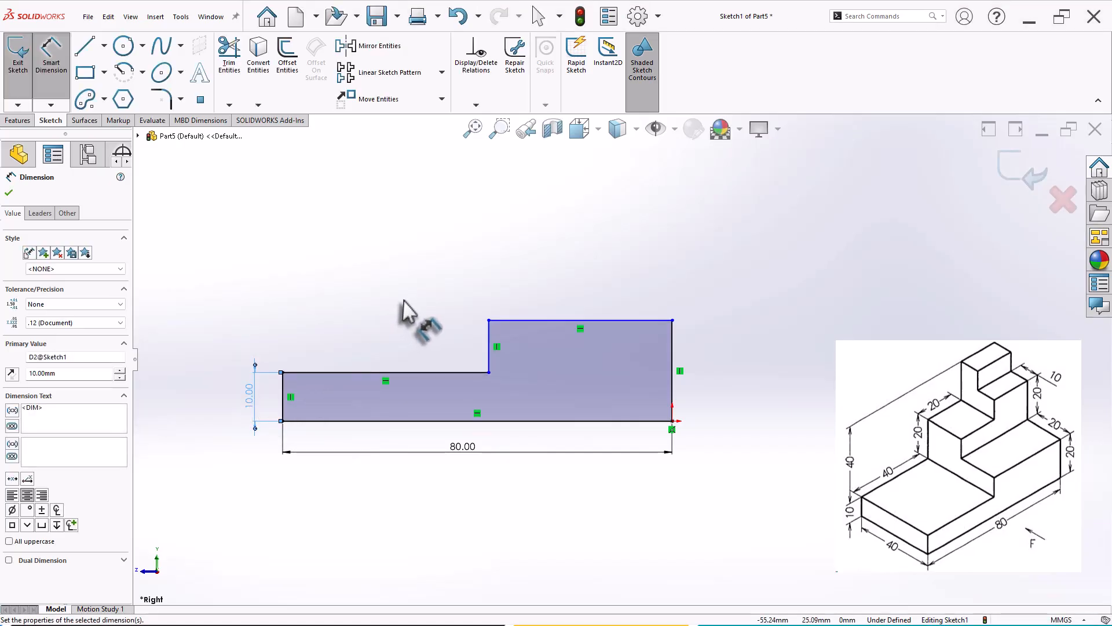
# - Dimension the low step's upper line as 40 mm and the tall end's vertical line as 20 mm
pyautogui.click(405, 372)
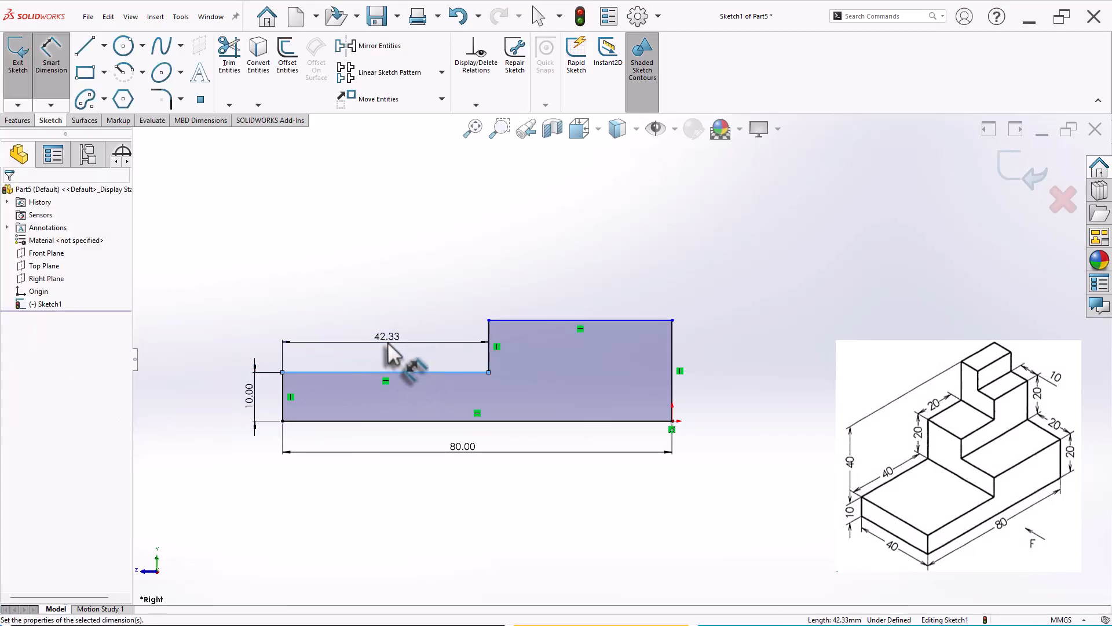
pyautogui.click(389, 350)
pyautogui.write('40')
pyautogui.press('Return')
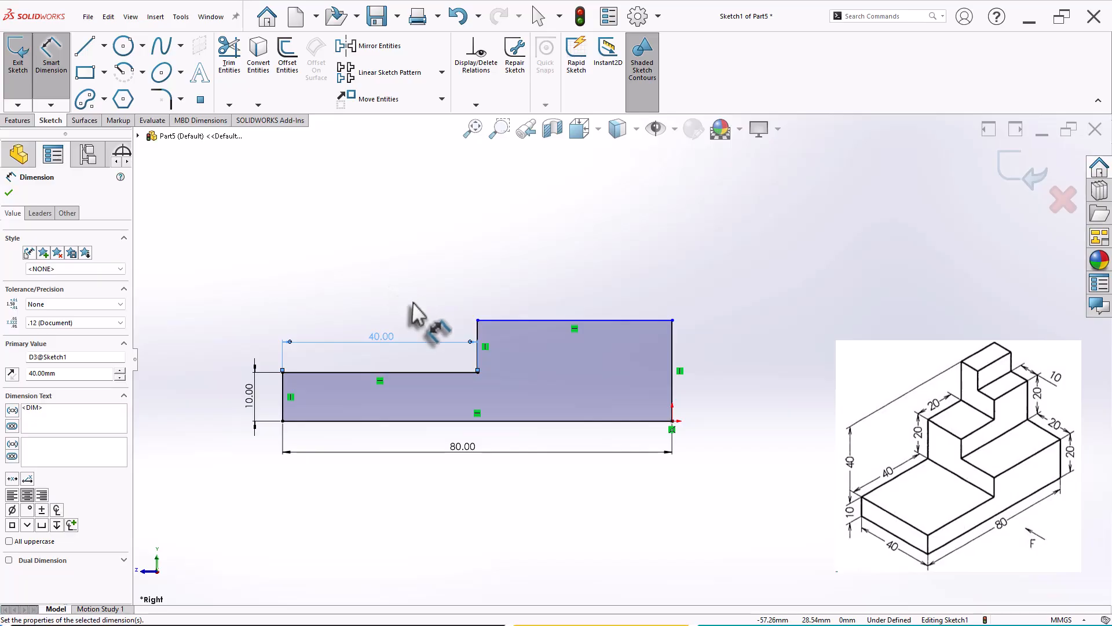
pyautogui.click(673, 376)
pyautogui.click(714, 373)
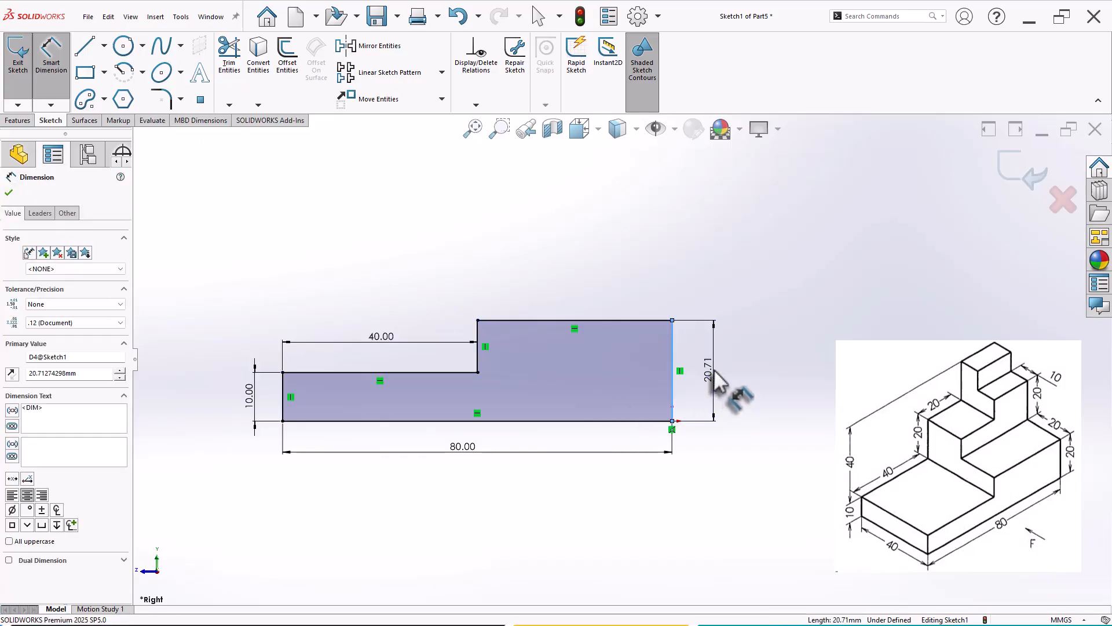
pyautogui.write('20')
pyautogui.press('Return')
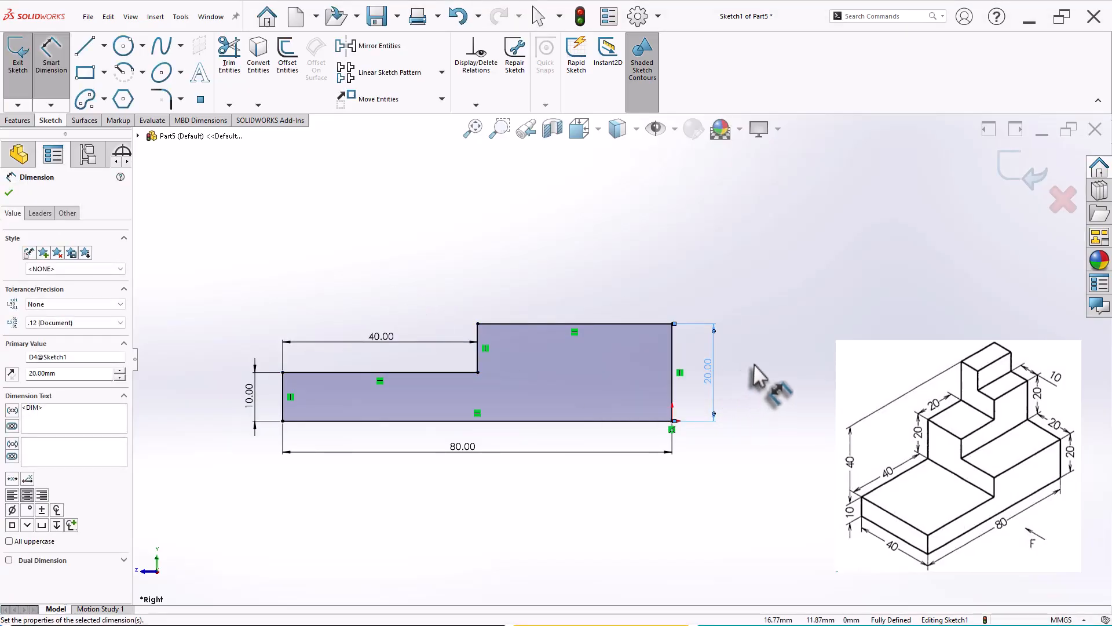
pyautogui.click(755, 366)
# - Extrude the stepped profile 40 mm in the reversed direction and show the part in isometric view
pyautogui.moveTo(755, 367); pyautogui.dragTo(779, 442, button='middle')
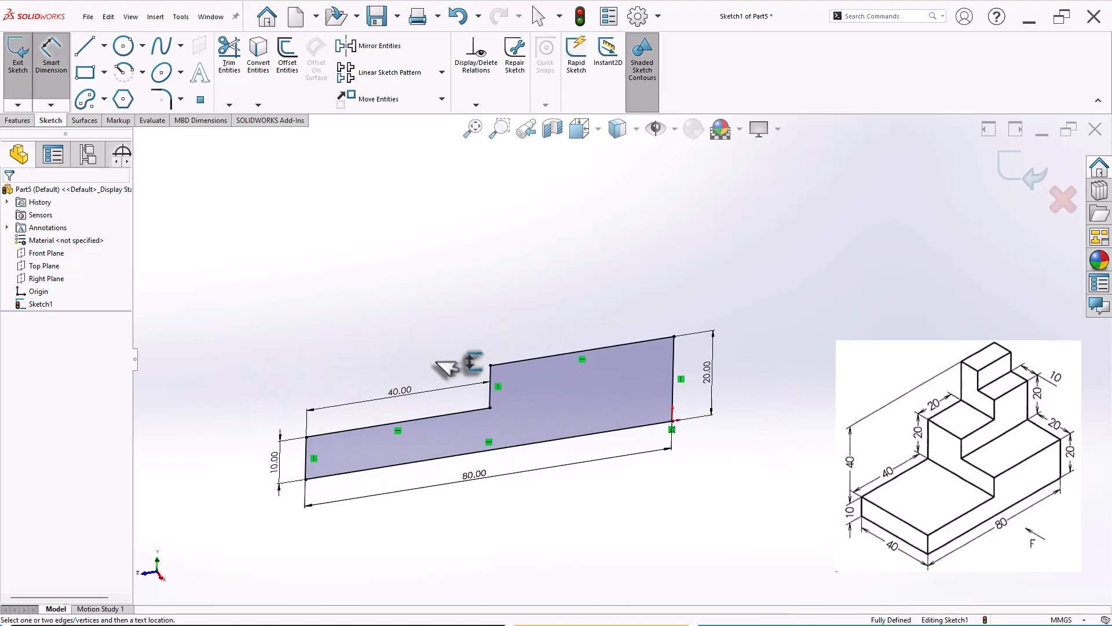
pyautogui.click(18, 121)
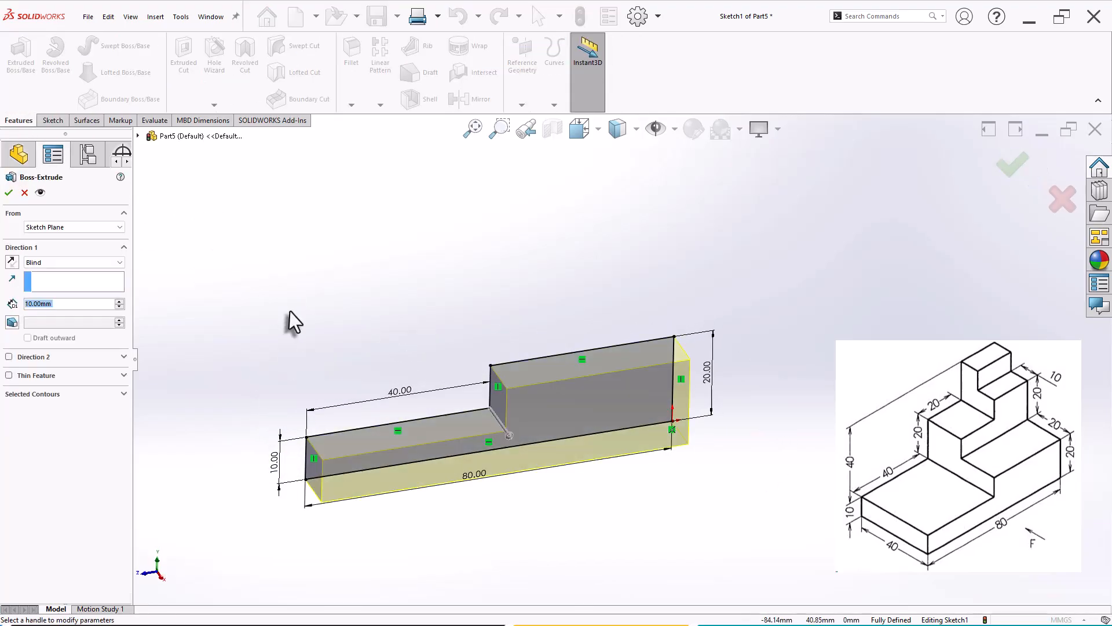
pyautogui.click(12, 262)
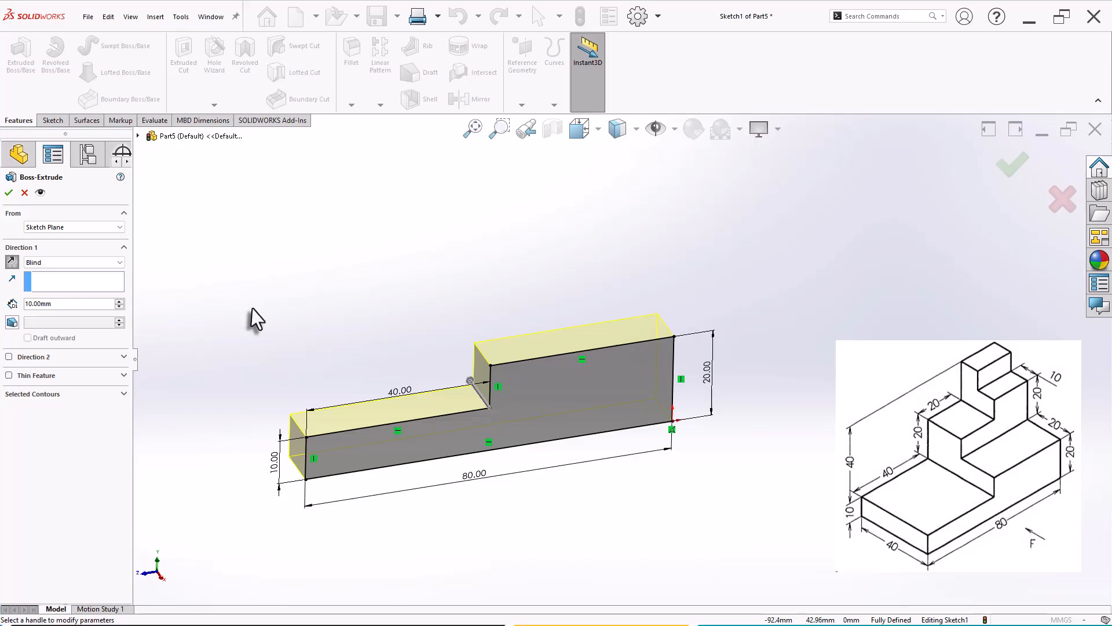
pyautogui.click(62, 303)
pyautogui.write('40')
pyautogui.press('Return')
pyautogui.hotkey('ctrl', '7')
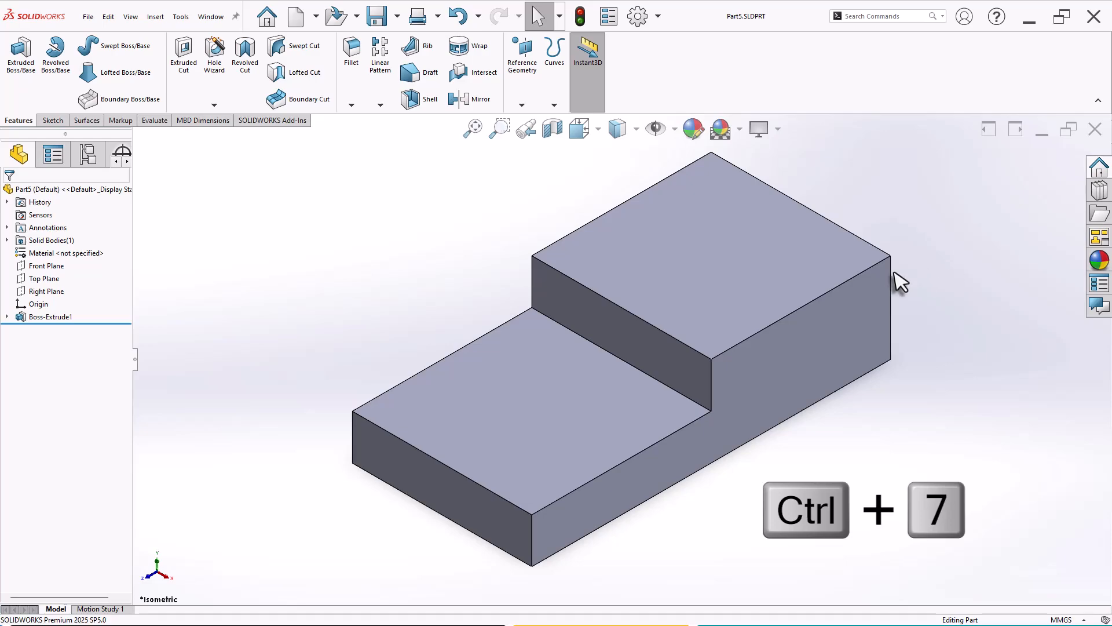
# - Start a sketch on the stepped side face opposite the Right Plane and convert the tall section's upper edge into a sketch line
pyautogui.moveTo(666, 315); pyautogui.dragTo(762, 348, button='middle')
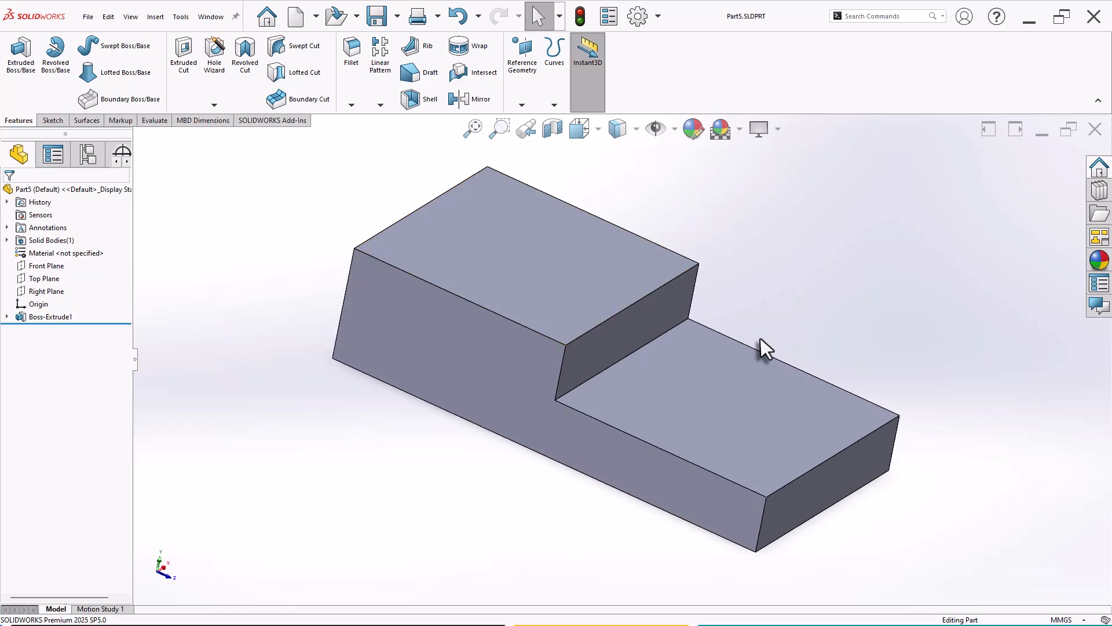
pyautogui.click(555, 353)
pyautogui.click(561, 337)
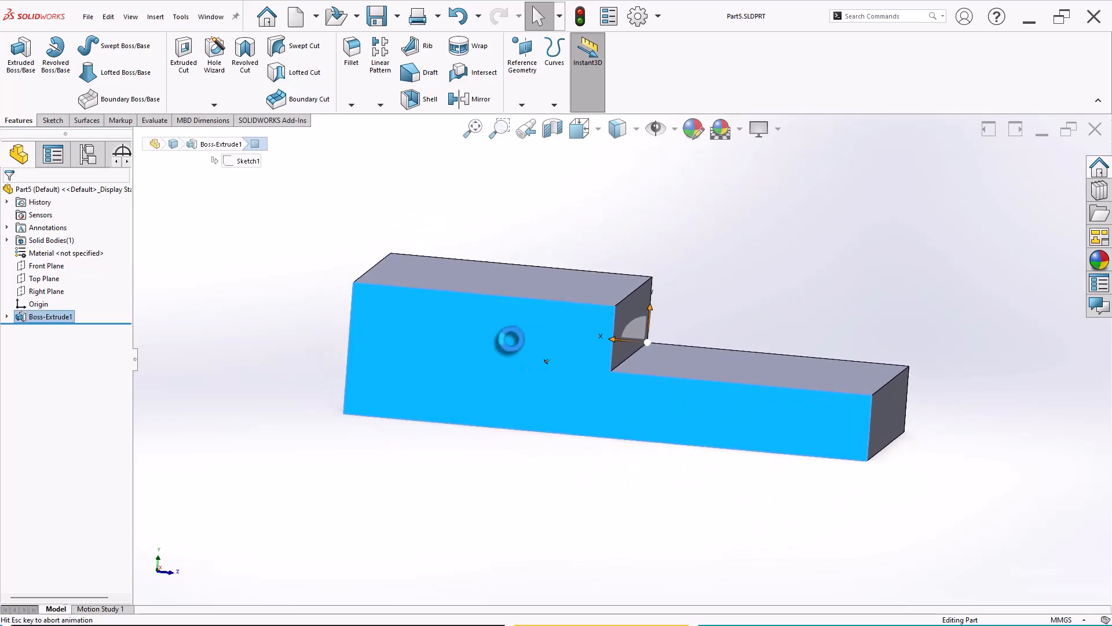
pyautogui.scroll(-2, 641, 254)
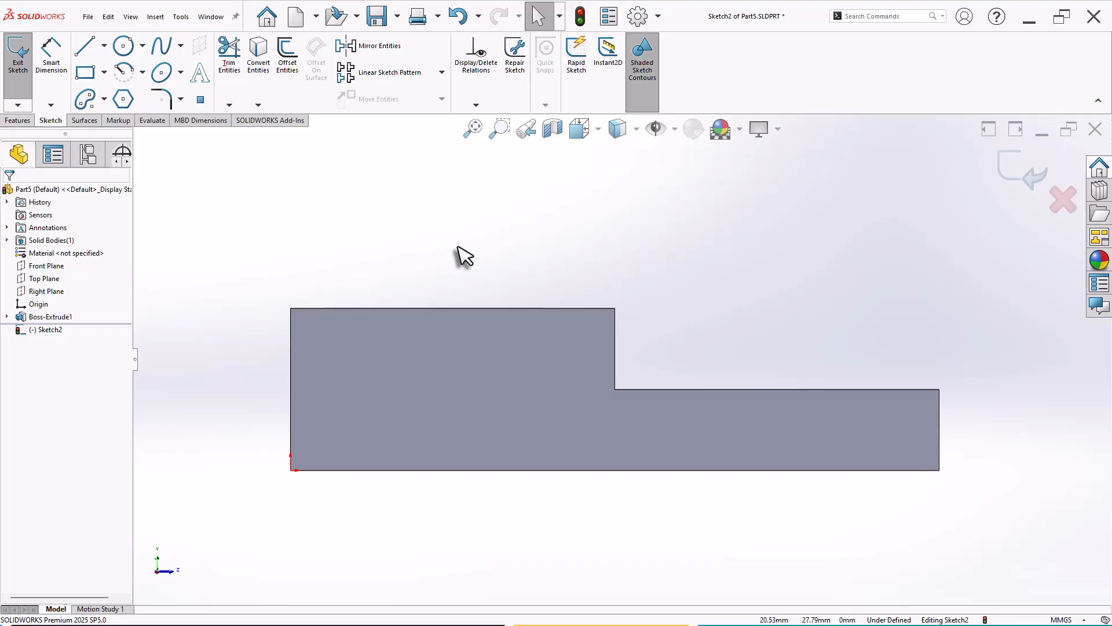
pyautogui.click(461, 308)
pyautogui.click(259, 75)
pyautogui.scroll(2, 541, 258)
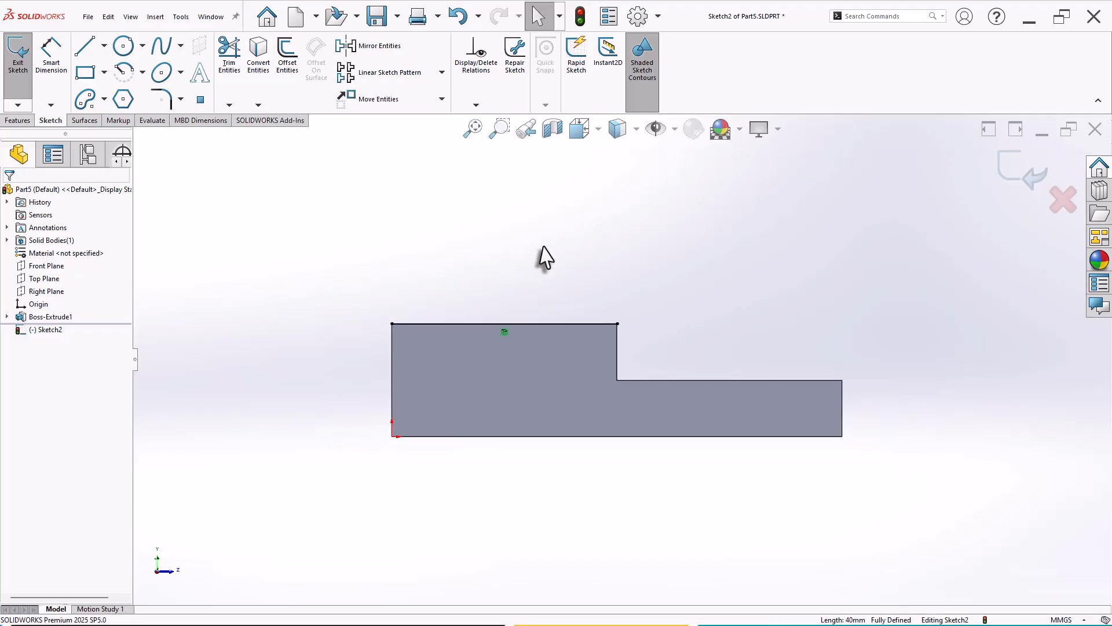
# - Draw a two-level stepped outline on the converted edge, about 11 mm high at the tall end and closing at the edge's other endpoint
pyautogui.scroll(-1, 641, 236)
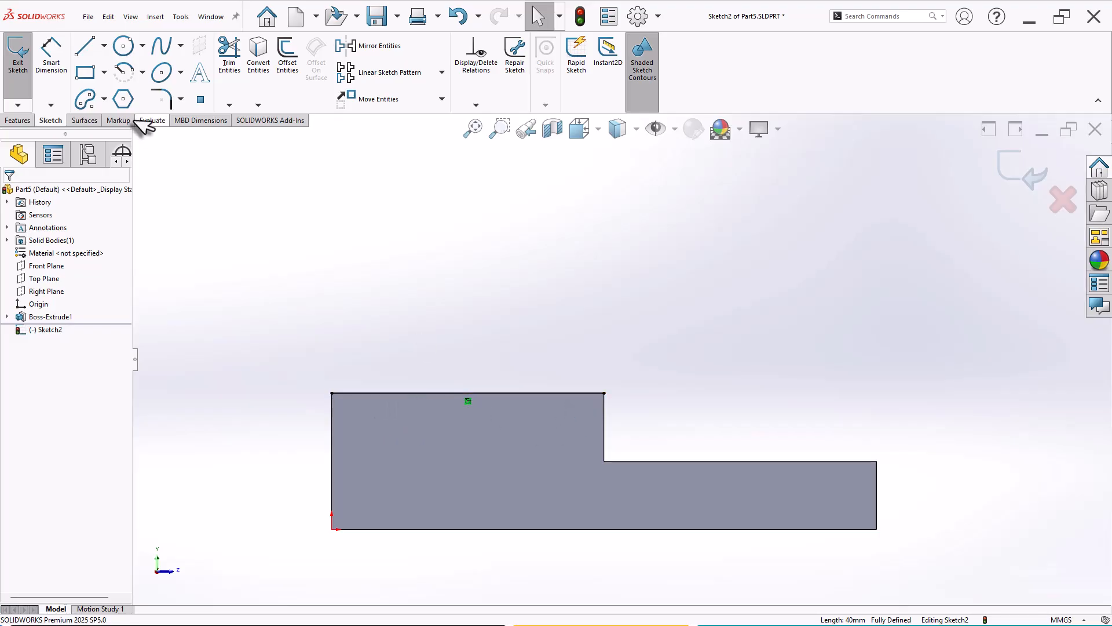
pyautogui.click(85, 46)
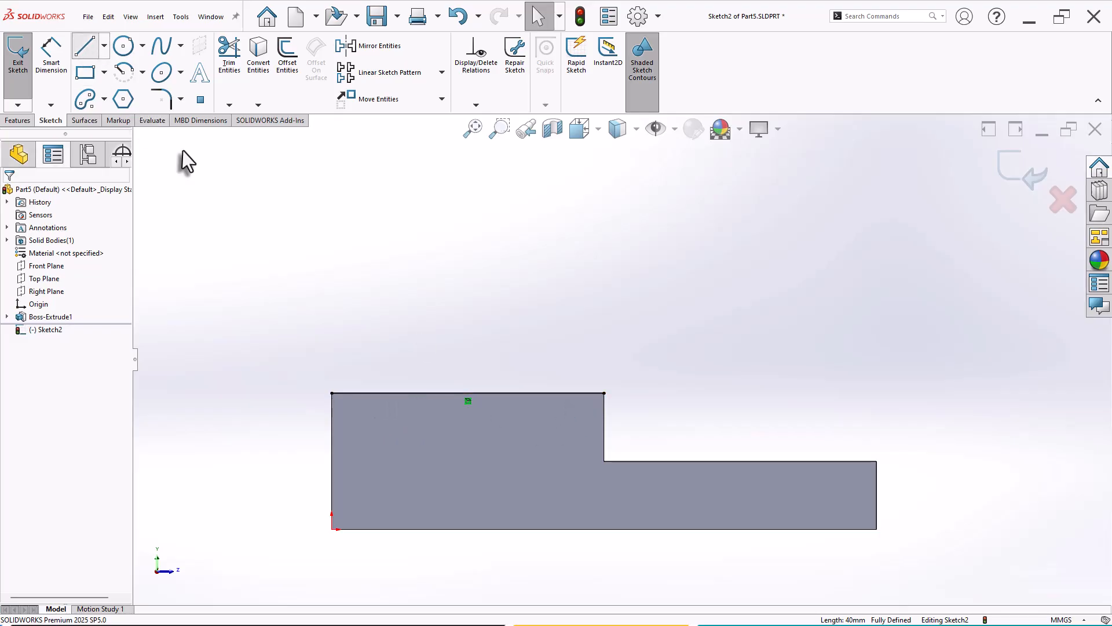
pyautogui.click(331, 393)
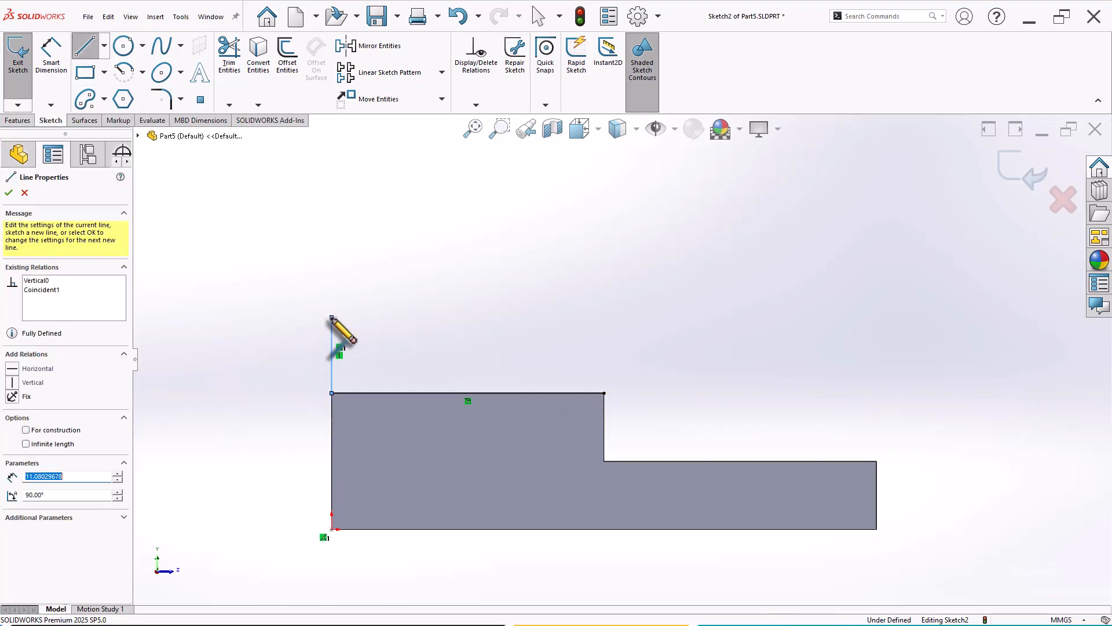
pyautogui.click(332, 317)
pyautogui.click(459, 316)
pyautogui.click(460, 348)
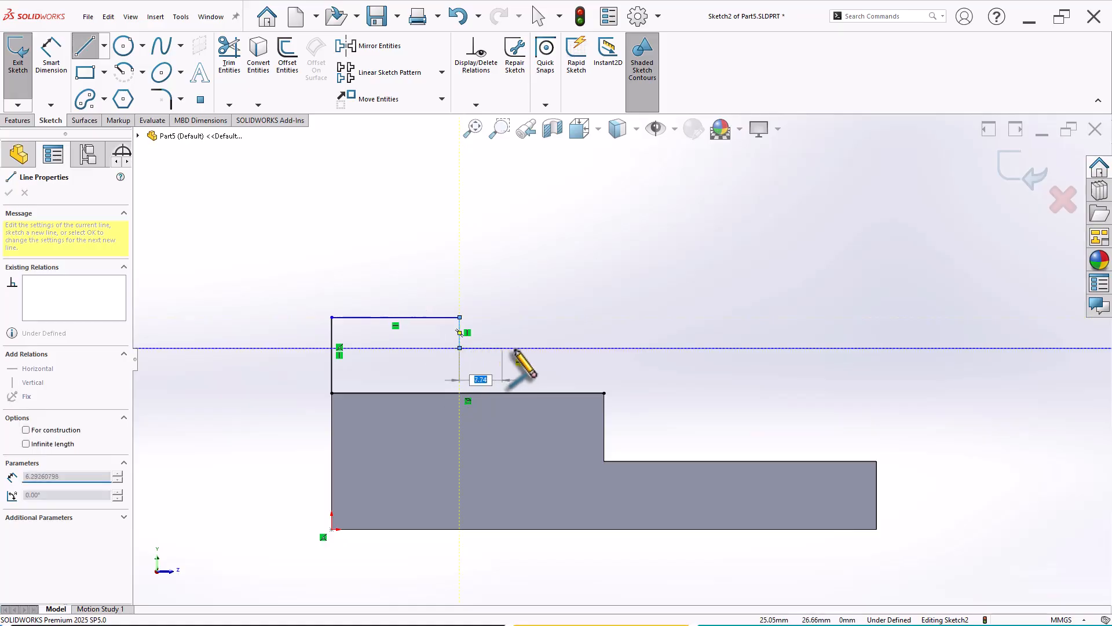
pyautogui.click(604, 348)
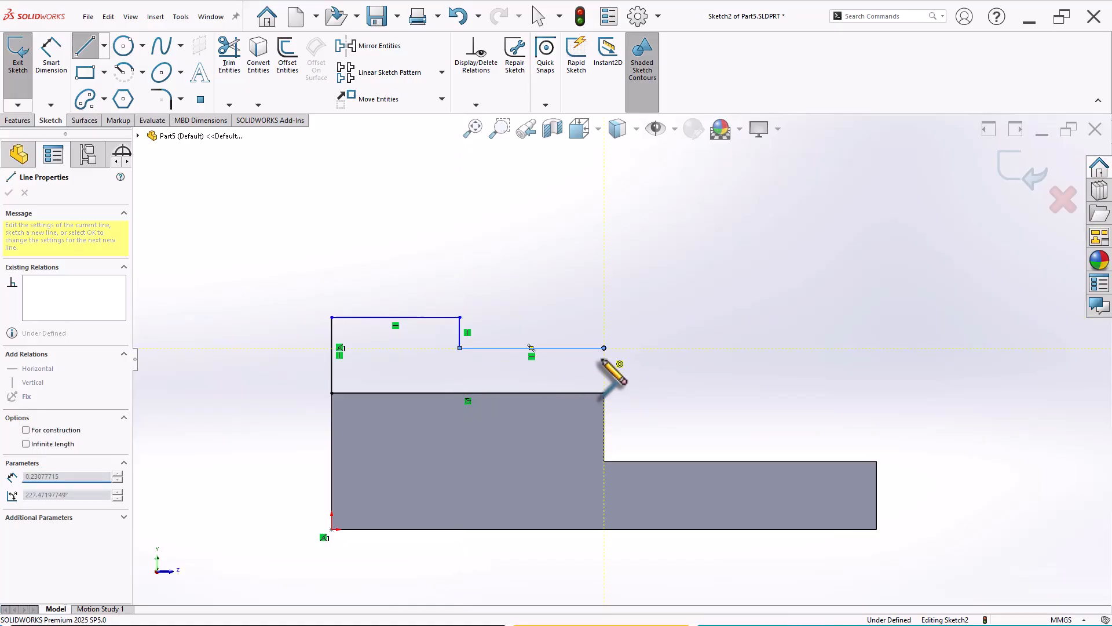
pyautogui.click(604, 393)
pyautogui.rightClick(516, 265)
pyautogui.click(533, 267)
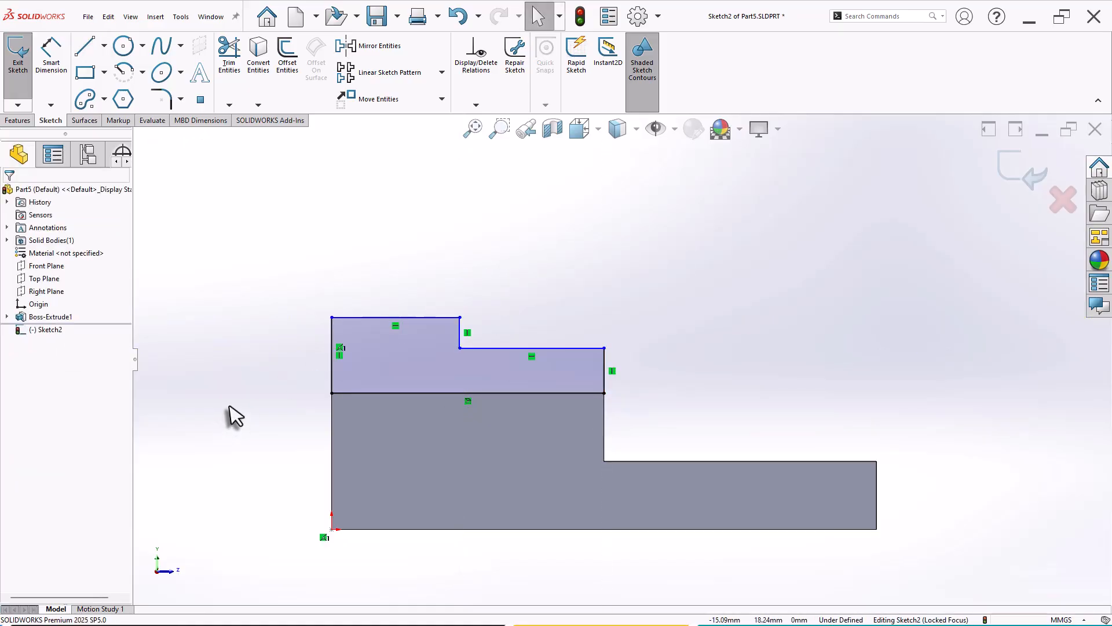
# - Dimension the vertical line at the tall end of the new stepped outline as 20 mm
pyautogui.moveTo(230, 407); pyautogui.dragTo(232, 315, button='right')
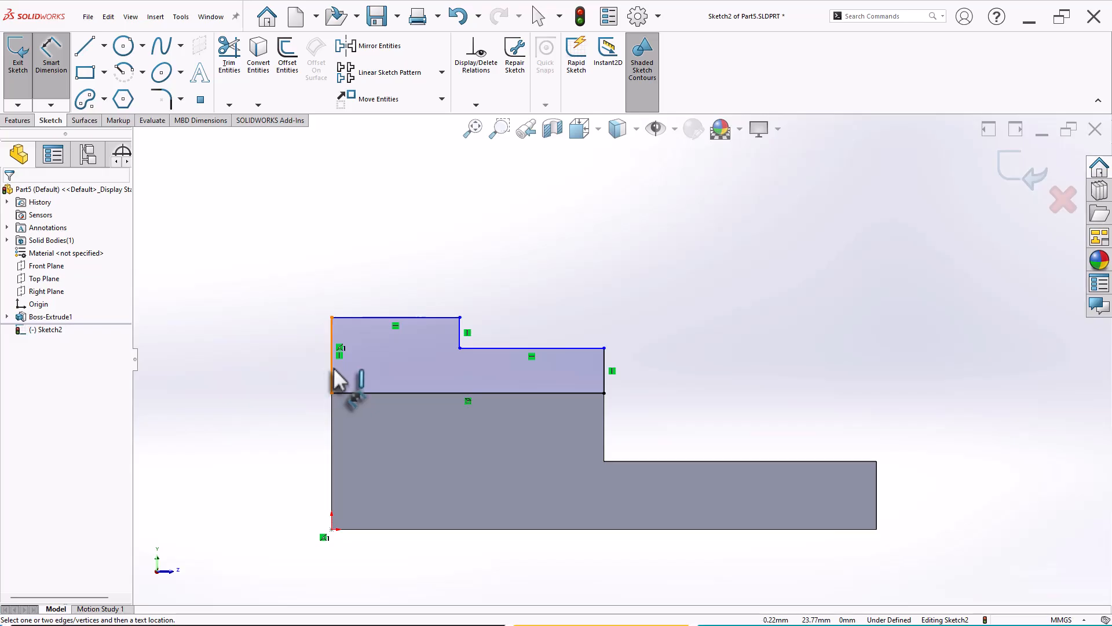
pyautogui.click(339, 380)
pyautogui.click(283, 363)
pyautogui.write('2')
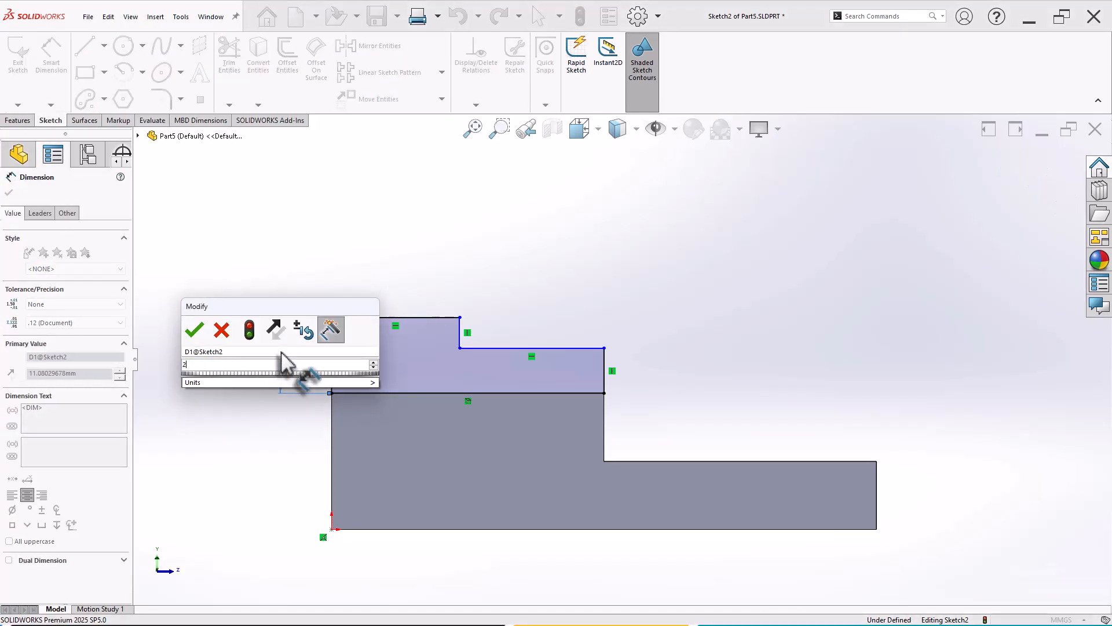
pyautogui.write('0')
pyautogui.press('Return')
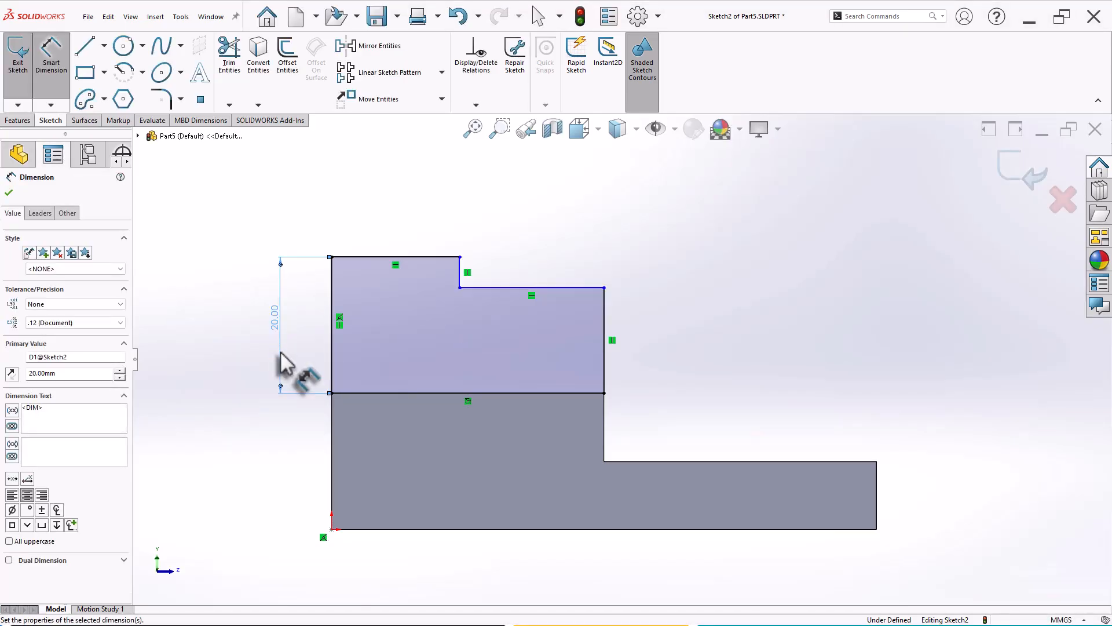
pyautogui.click(238, 448)
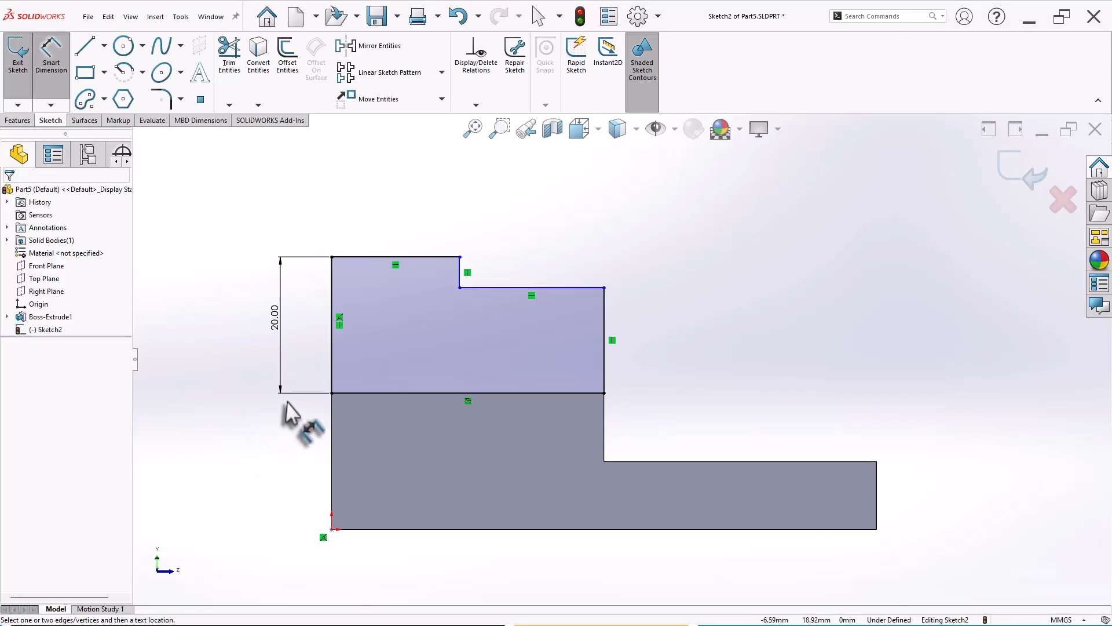
# - Dimension the lower horizontal line of the new stepped outline as 20 mm
pyautogui.click(524, 289)
pyautogui.click(527, 322)
pyautogui.write('20')
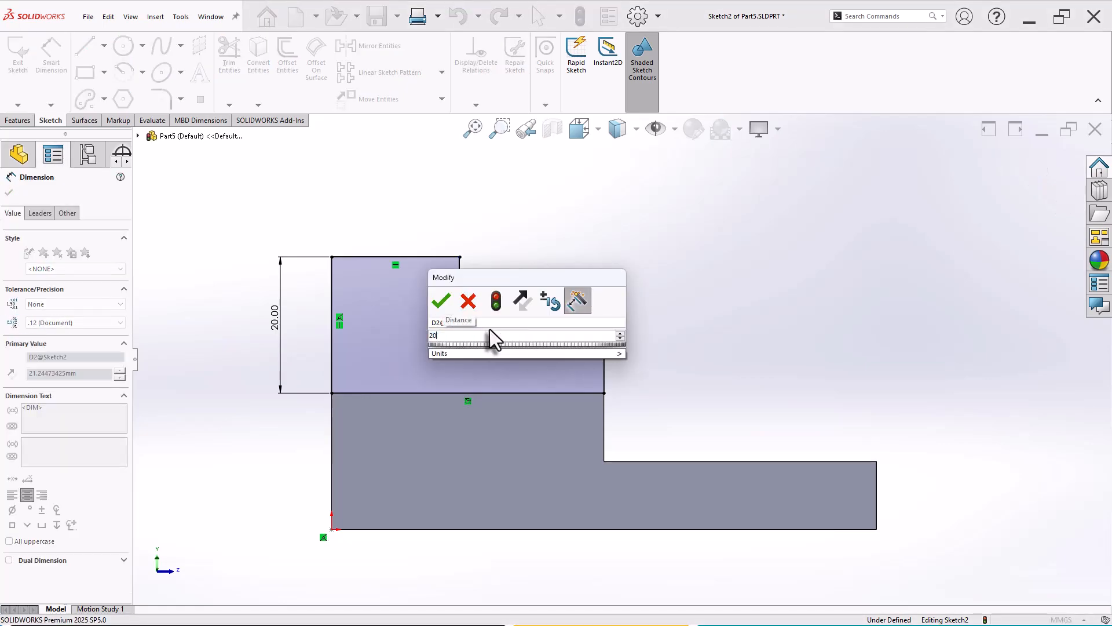
pyautogui.press('Return')
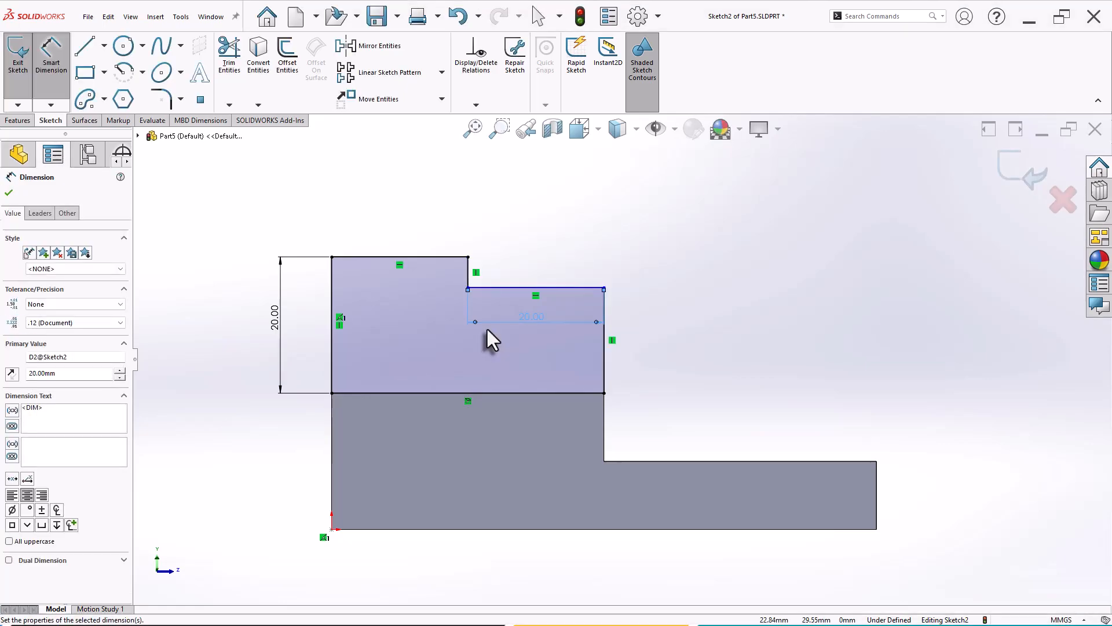
# - Dimension the outline's lower horizontal line 20 mm above the upper edge of the base's low section
pyautogui.click(573, 288)
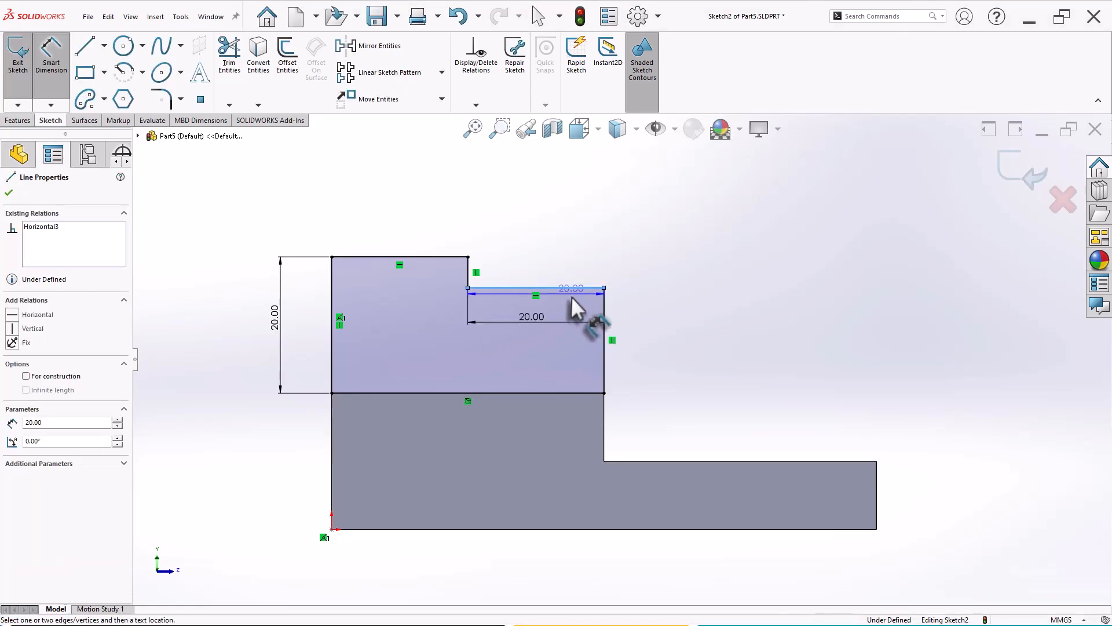
pyautogui.click(660, 462)
pyautogui.click(689, 417)
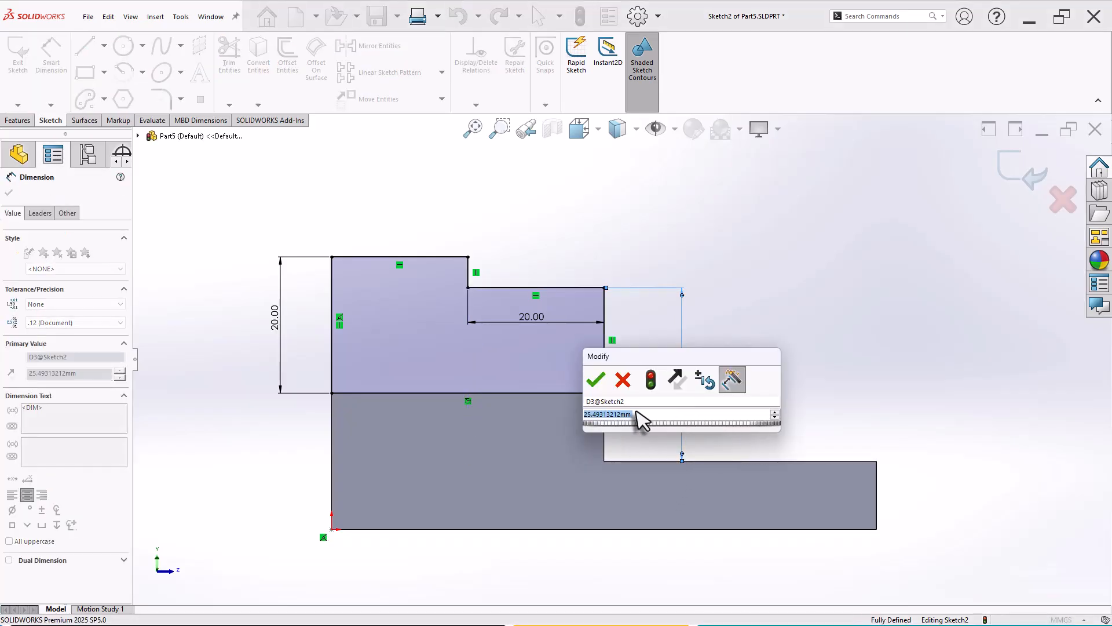
pyautogui.write('20')
pyautogui.press('Return')
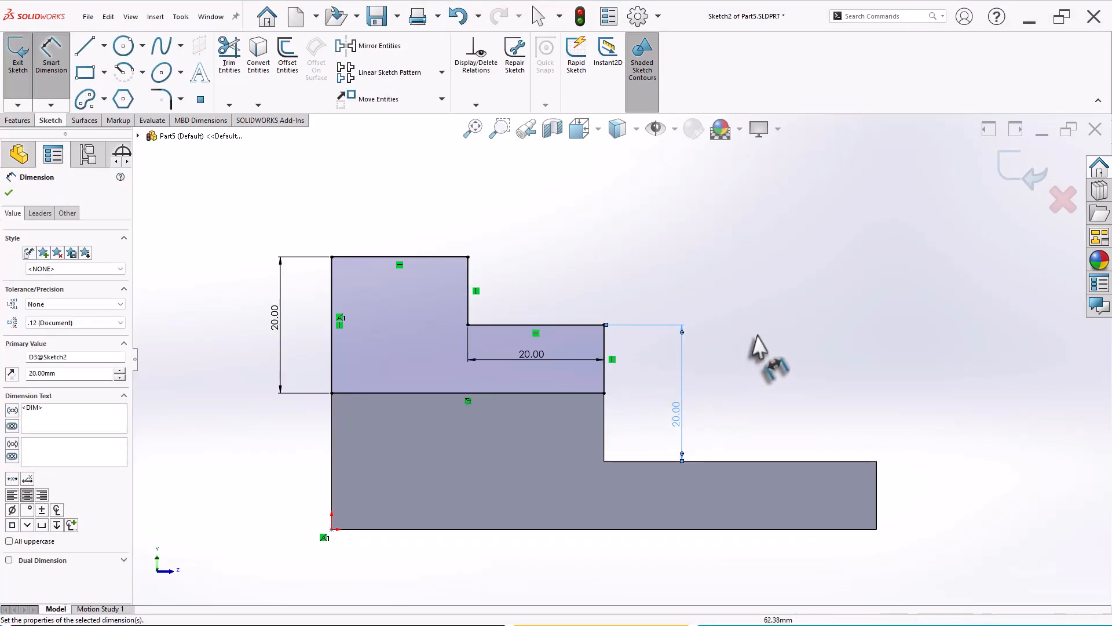
# - Start a boss extrusion of the stepped outline and reverse its direction so it runs over the base
pyautogui.scroll(1, 745, 357)
pyautogui.moveTo(762, 365); pyautogui.dragTo(566, 445, button='middle')
pyautogui.moveTo(926, 301)
pyautogui.keyDown('ctrl'); pyautogui.mouseDown(button='middle')
pyautogui.moveTo(799, 293)
pyautogui.moveTo(753, 356)
pyautogui.mouseUp(button='middle'); pyautogui.keyUp('ctrl')
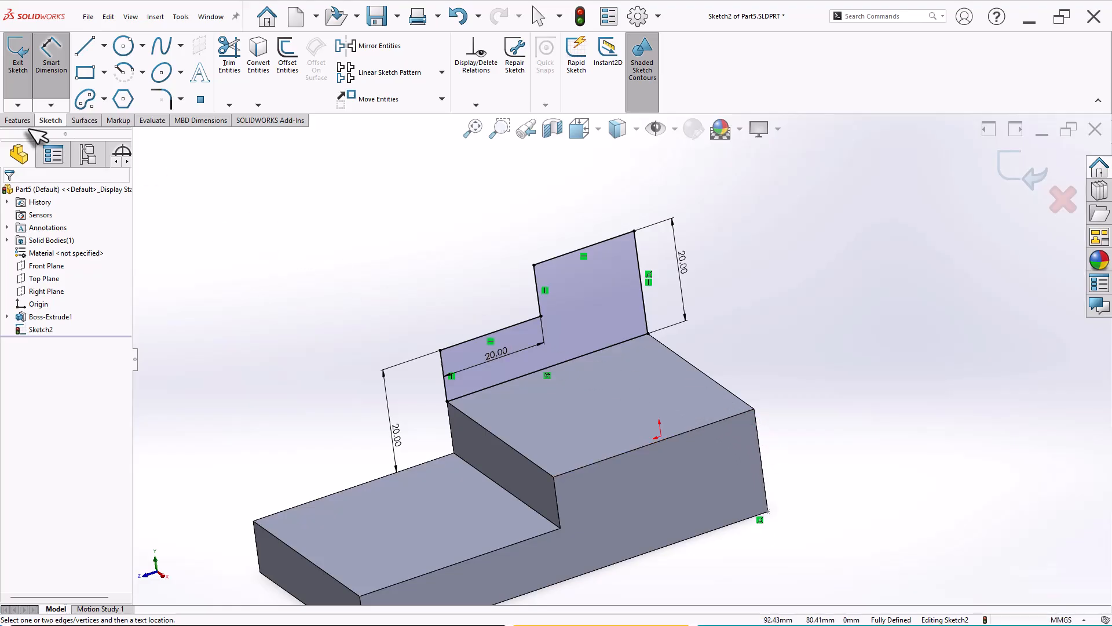
pyautogui.moveTo(488, 234); pyautogui.dragTo(593, 274, button='middle')
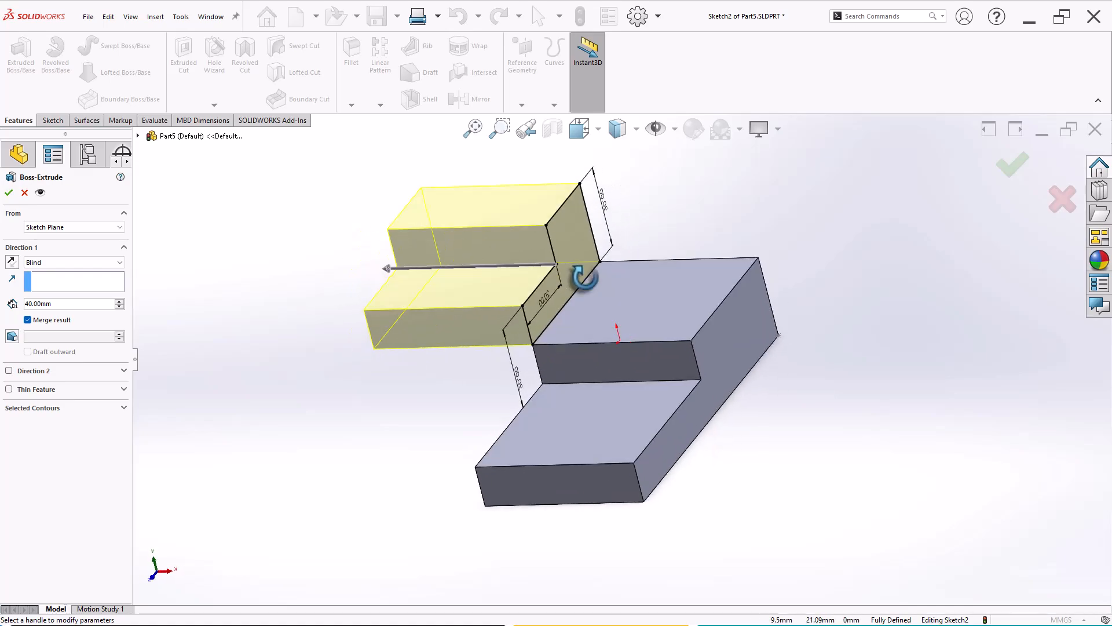
pyautogui.moveTo(669, 255)
pyautogui.mouseDown(button='middle')
pyautogui.moveTo(697, 238)
pyautogui.moveTo(675, 253)
pyautogui.moveTo(665, 220)
pyautogui.moveTo(658, 265)
pyautogui.moveTo(670, 241)
pyautogui.mouseUp(button='middle')
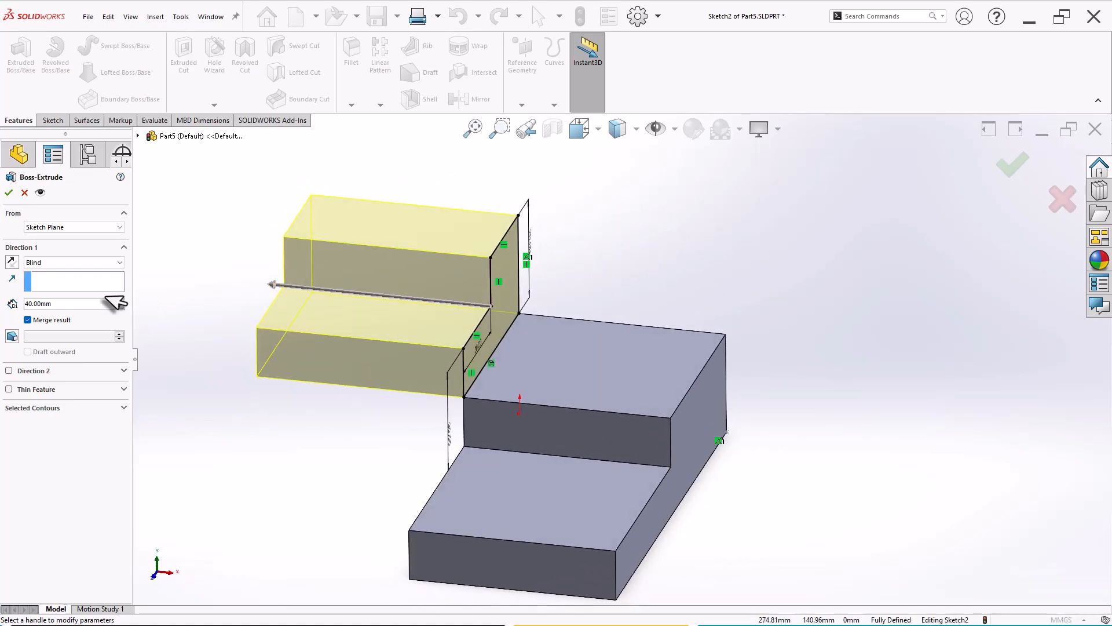
pyautogui.click(12, 262)
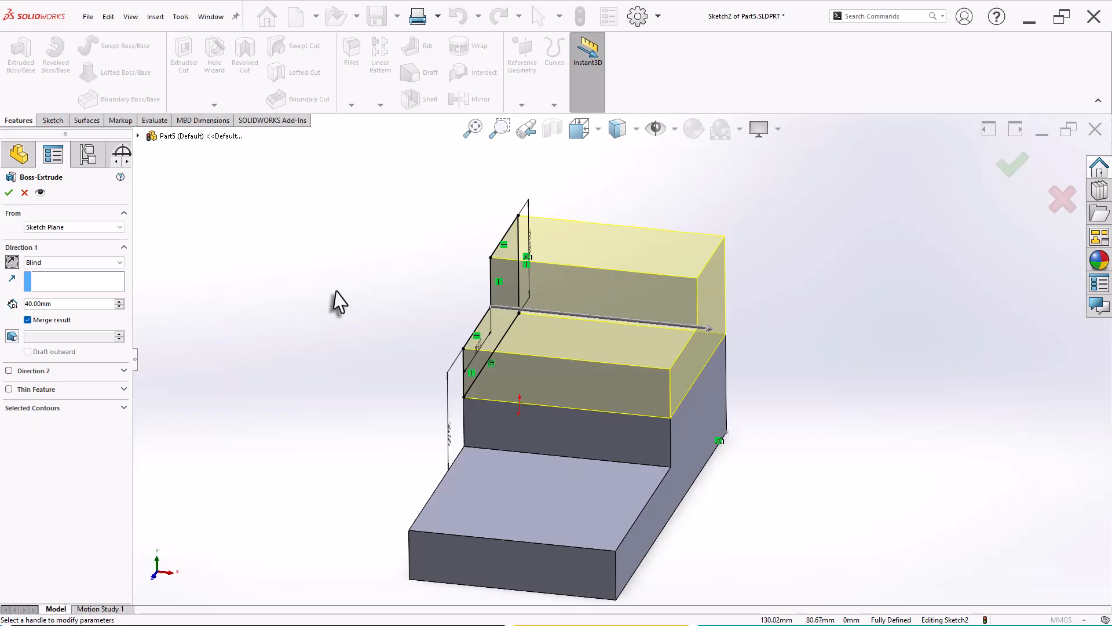
# - End the extrusion with Offset From Surface, 20 mm from the opposite side face, and show the part in isometric view
pyautogui.moveTo(339, 301); pyautogui.dragTo(300, 330, button='middle')
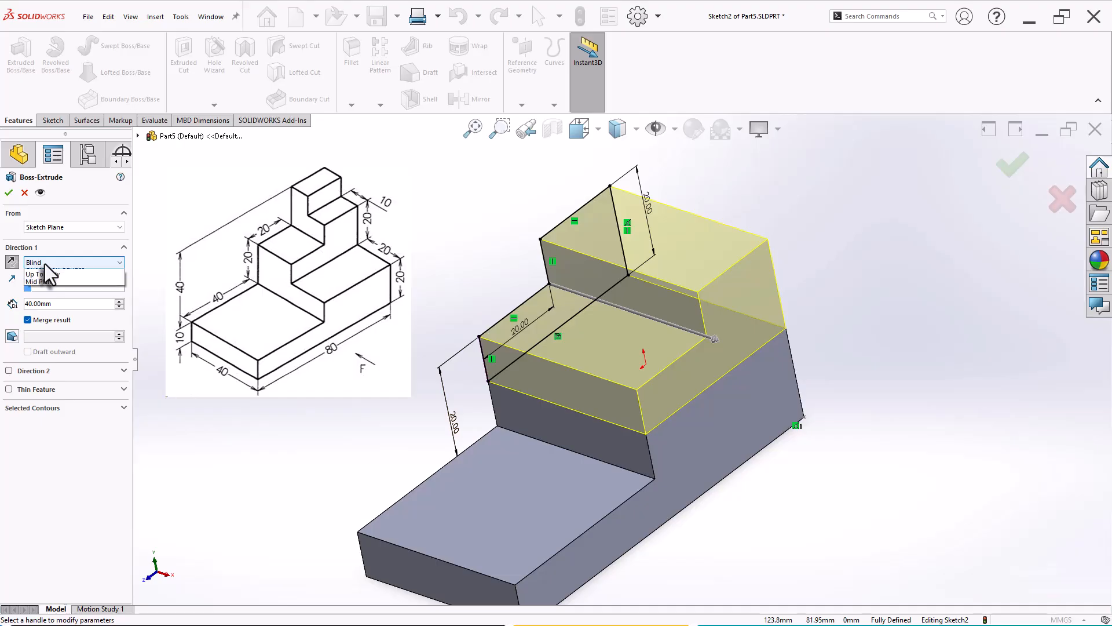
pyautogui.click(45, 263)
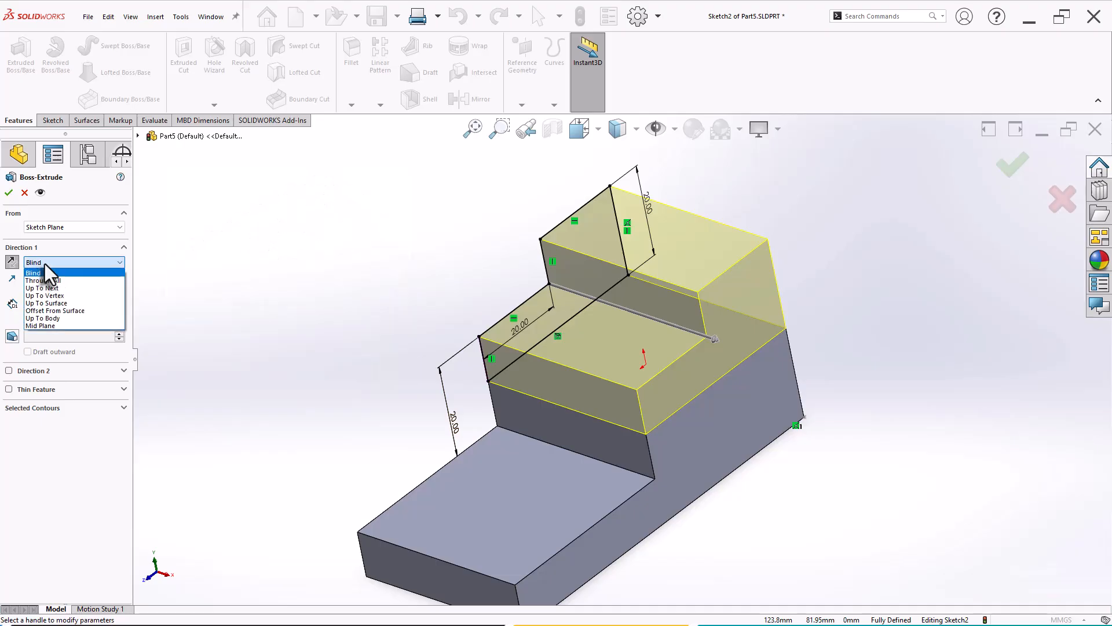
pyautogui.click(79, 310)
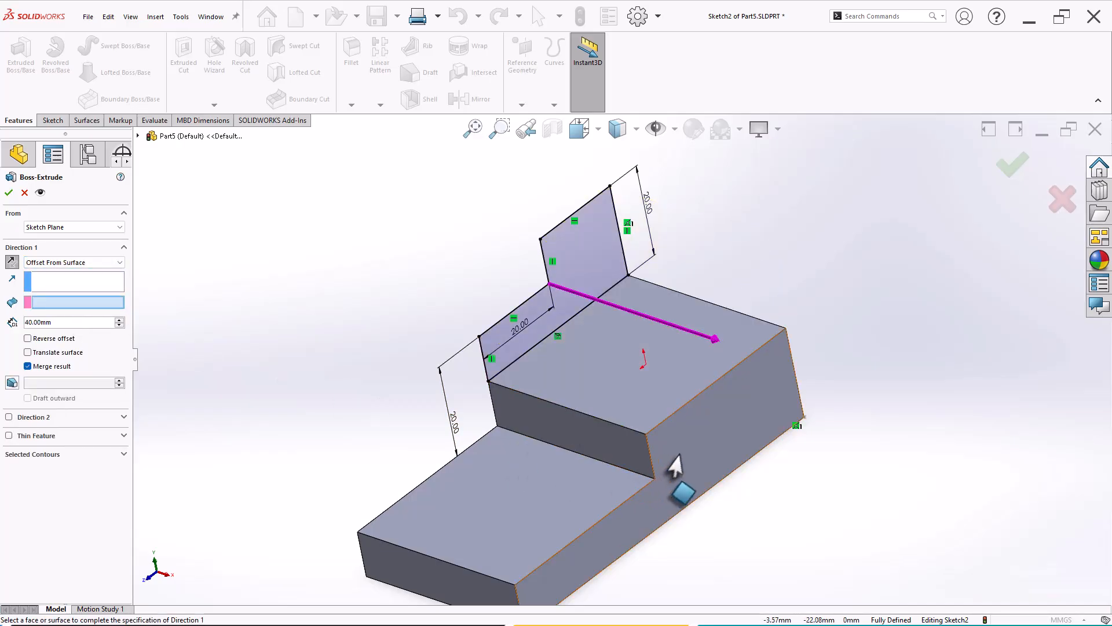
pyautogui.click(698, 457)
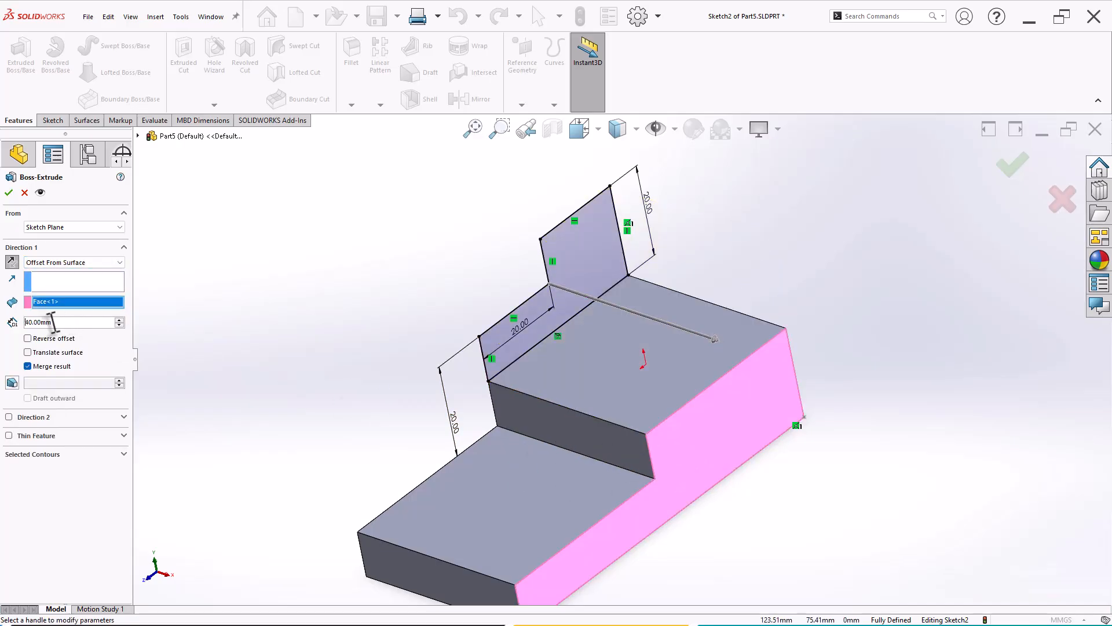
pyautogui.write('20')
pyautogui.press('Return')
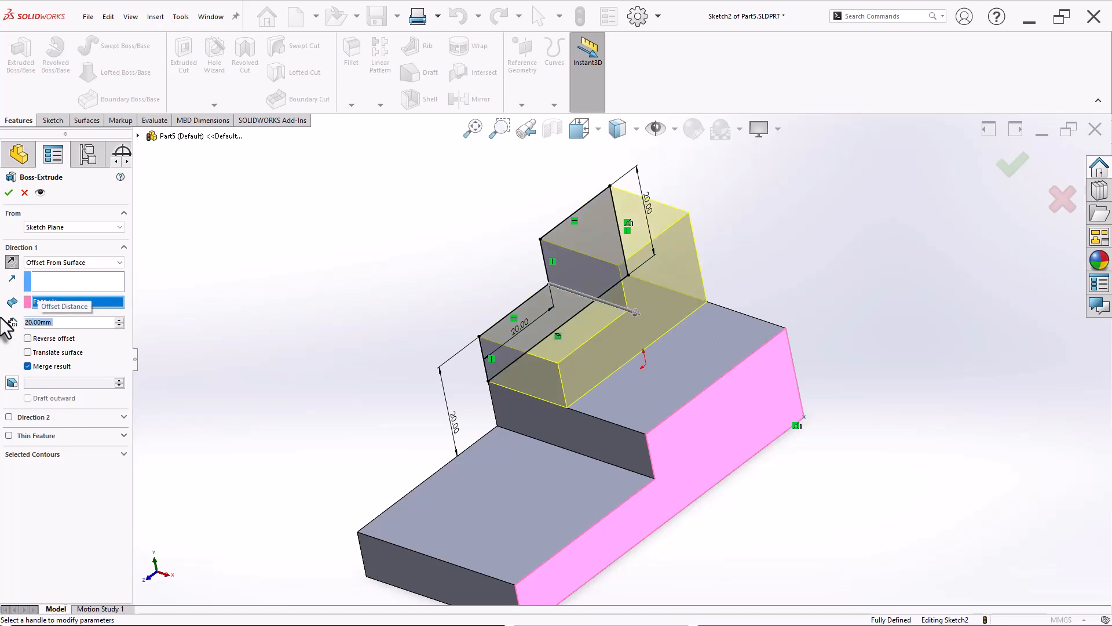
pyautogui.scroll(-3, 817, 312)
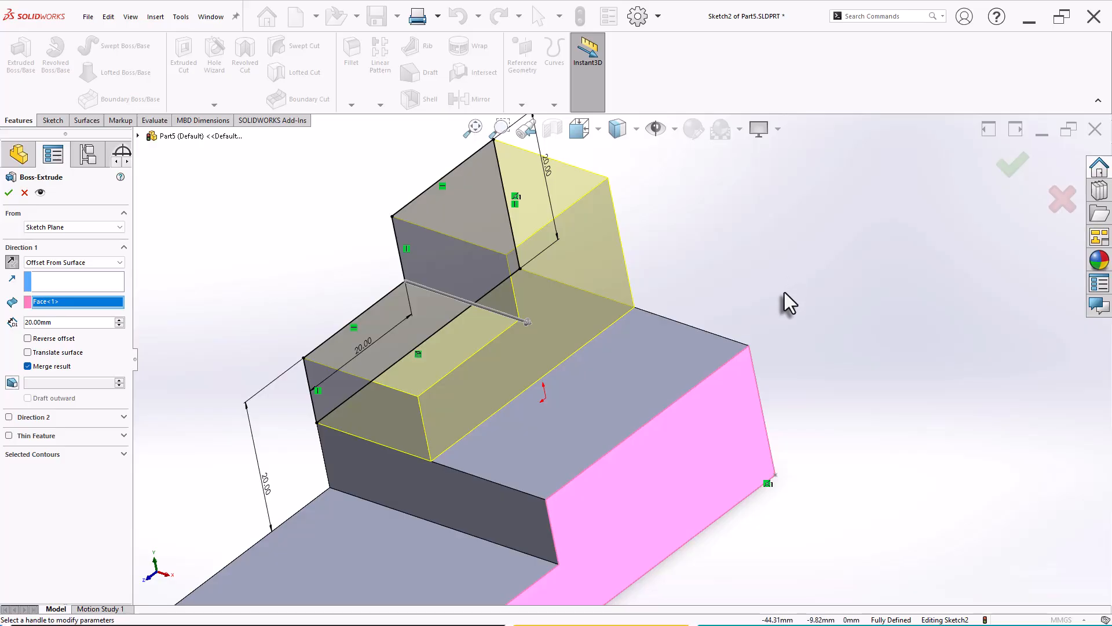
pyautogui.click(1008, 166)
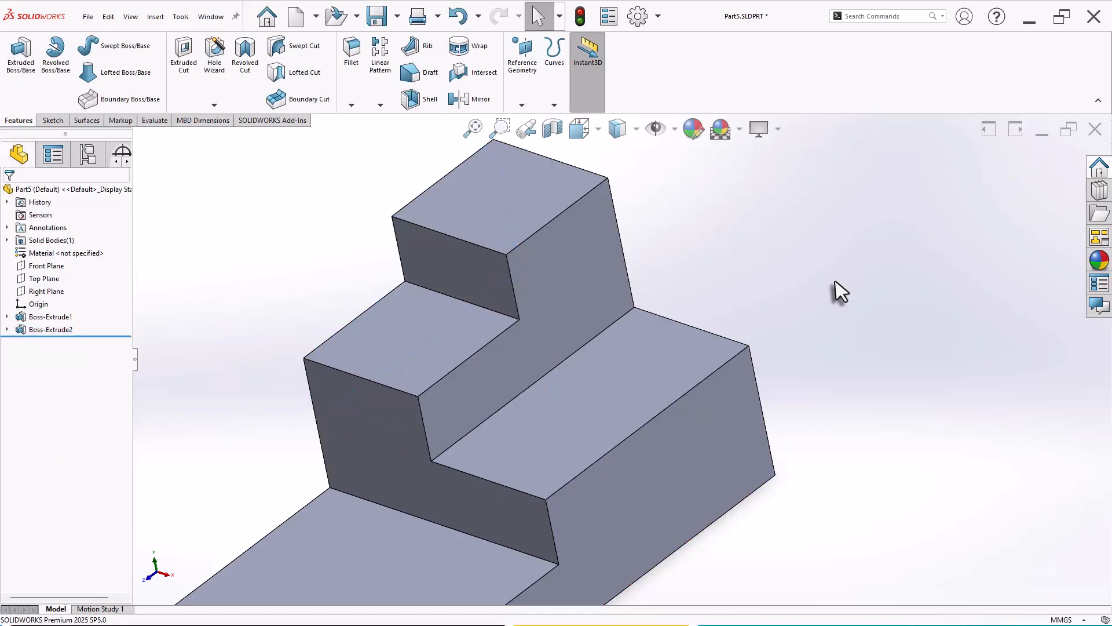
pyautogui.hotkey('ctrl', '7')
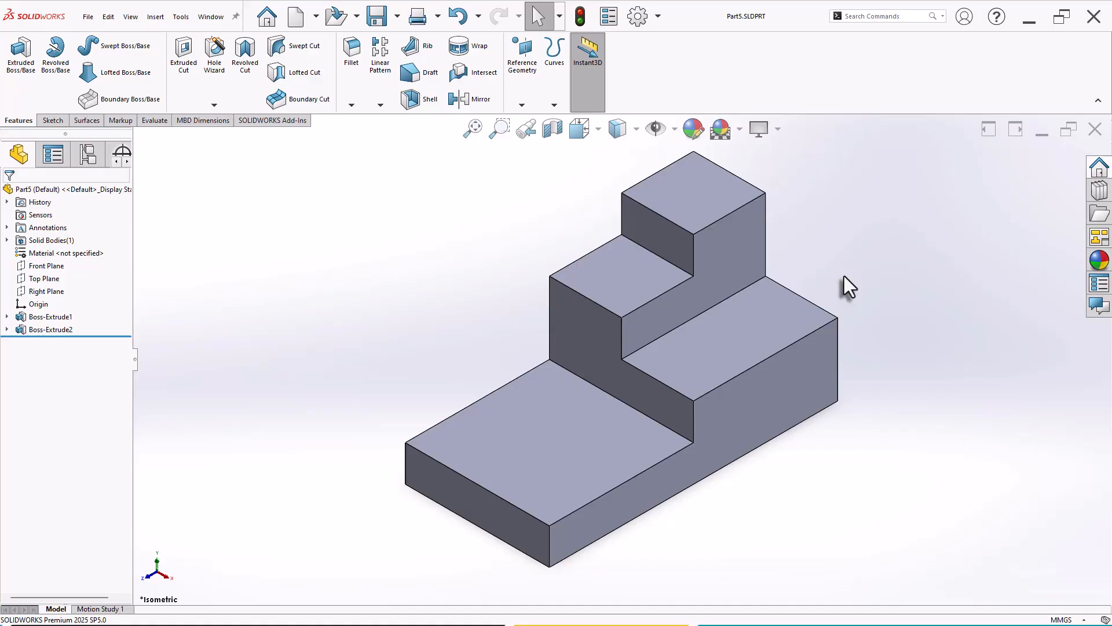
pyautogui.scroll(2, 819, 240)
pyautogui.scroll(-1, 814, 237)
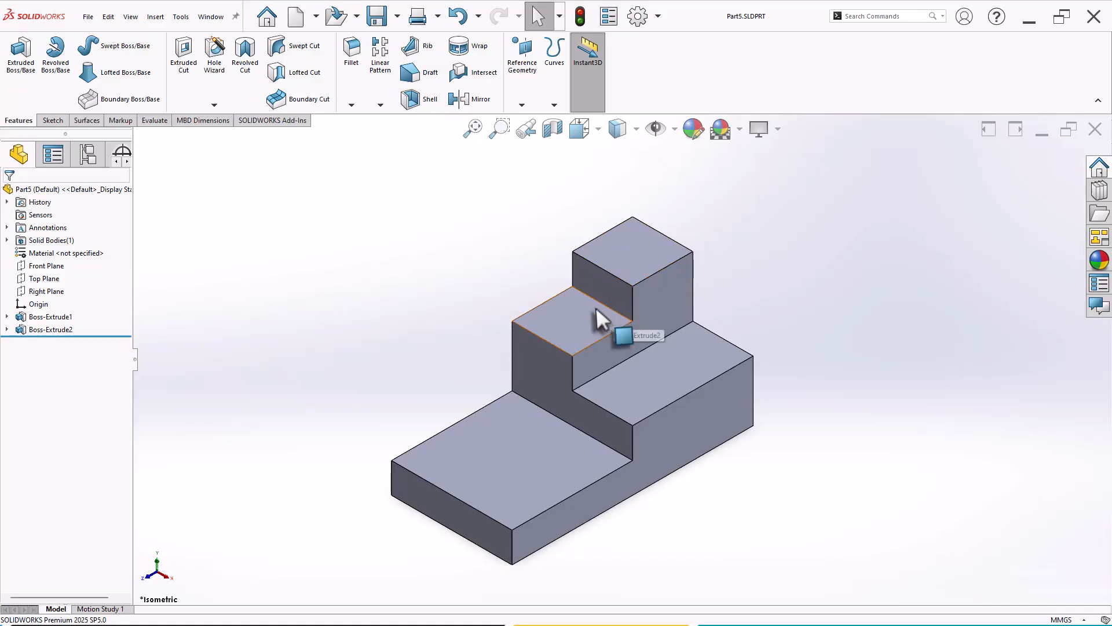
# - Start a sketch on the flush stepped side face and convert its highest horizontal edge into a sketch line
pyautogui.moveTo(603, 315); pyautogui.dragTo(753, 348, button='middle')
pyautogui.click(454, 359)
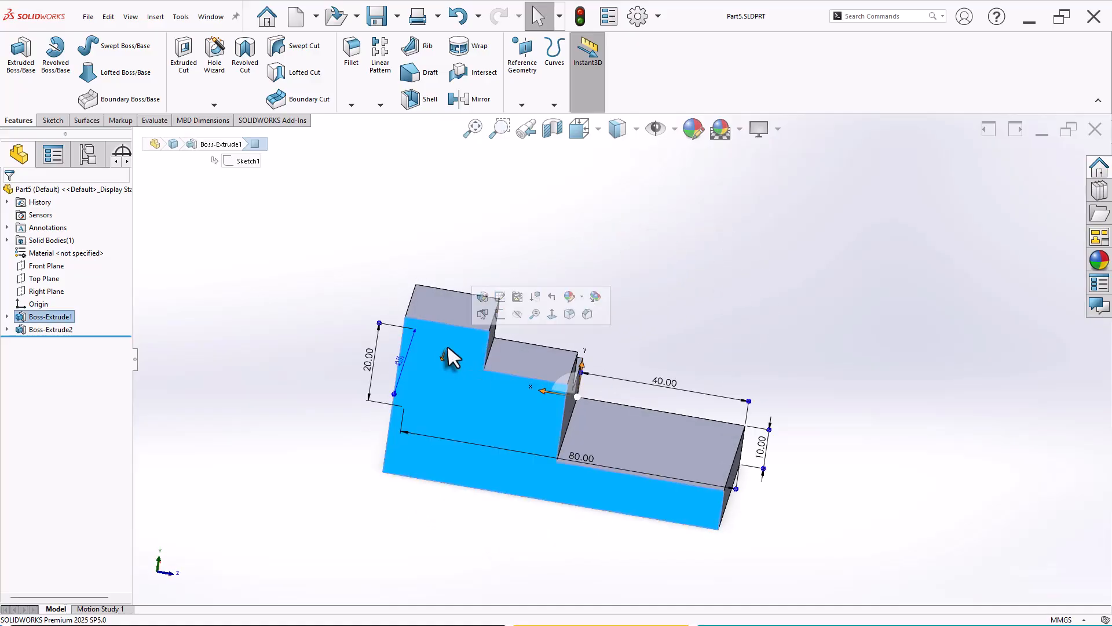
pyautogui.click(496, 318)
pyautogui.scroll(-2, 586, 223)
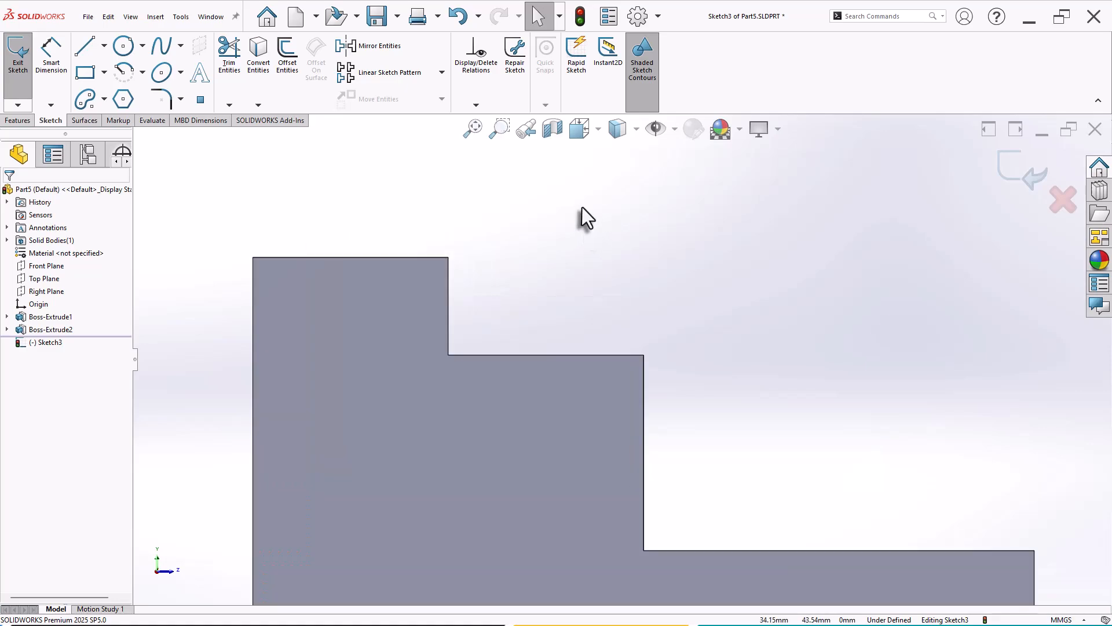
pyautogui.click(341, 257)
pyautogui.click(259, 58)
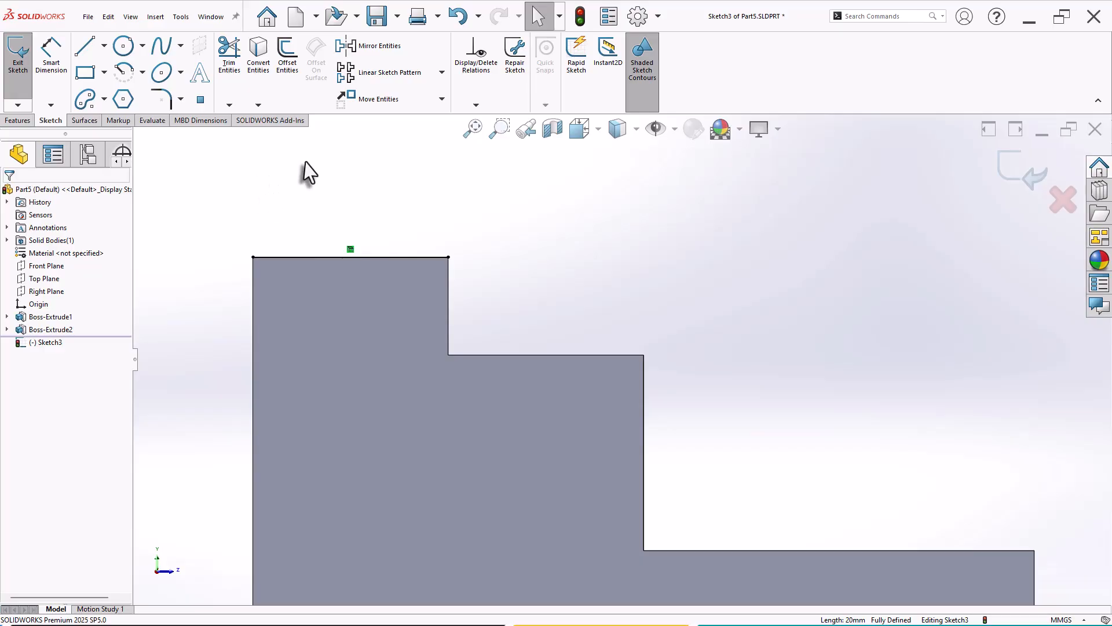
# - Draw three lines above the converted edge to close a rectangle about 7 mm high
pyautogui.click(85, 46)
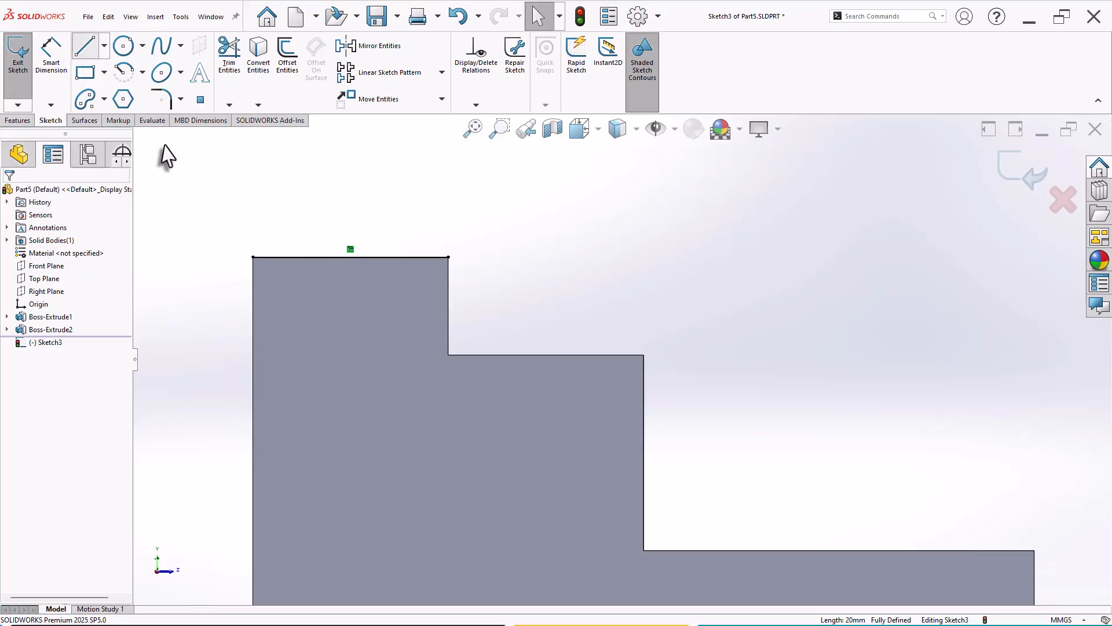
pyautogui.click(253, 256)
pyautogui.click(253, 186)
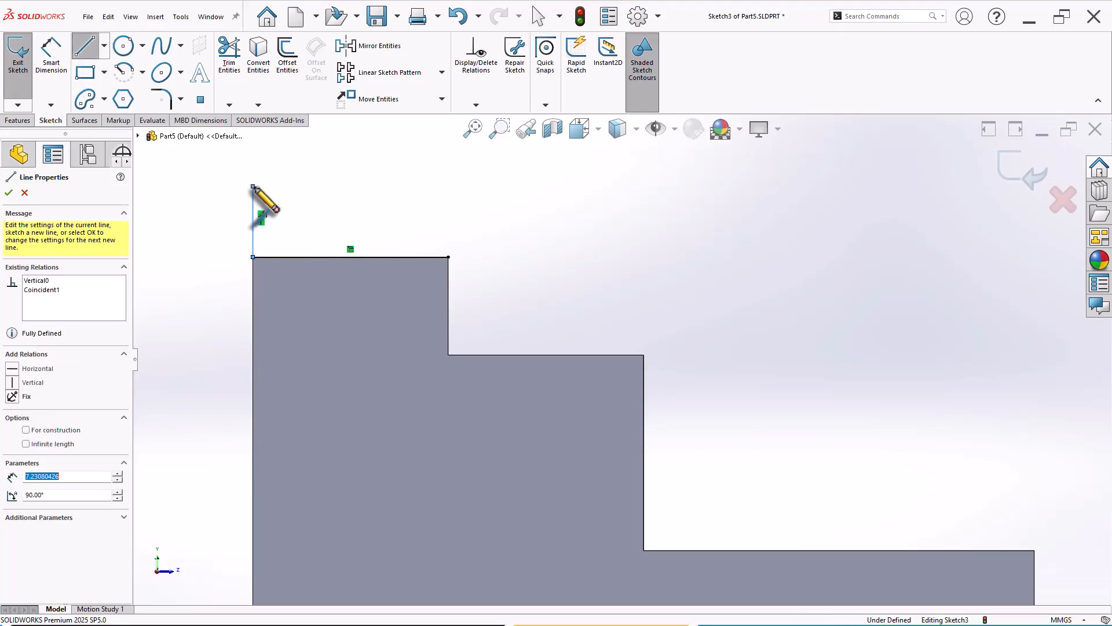
pyautogui.click(449, 186)
pyautogui.click(449, 257)
pyautogui.rightClick(472, 191)
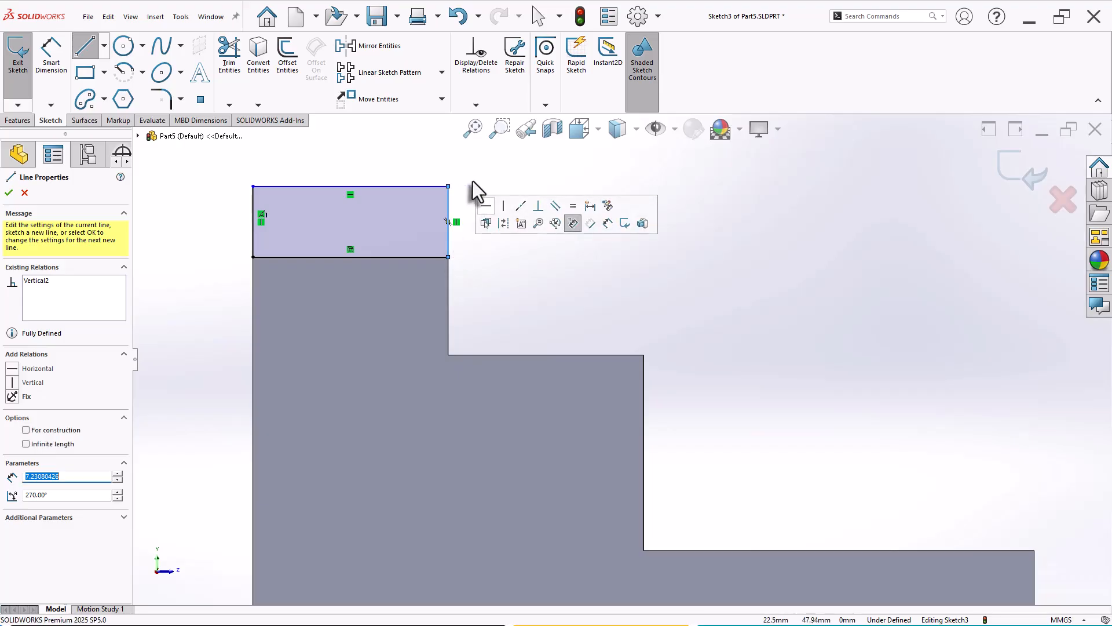
pyautogui.click(490, 189)
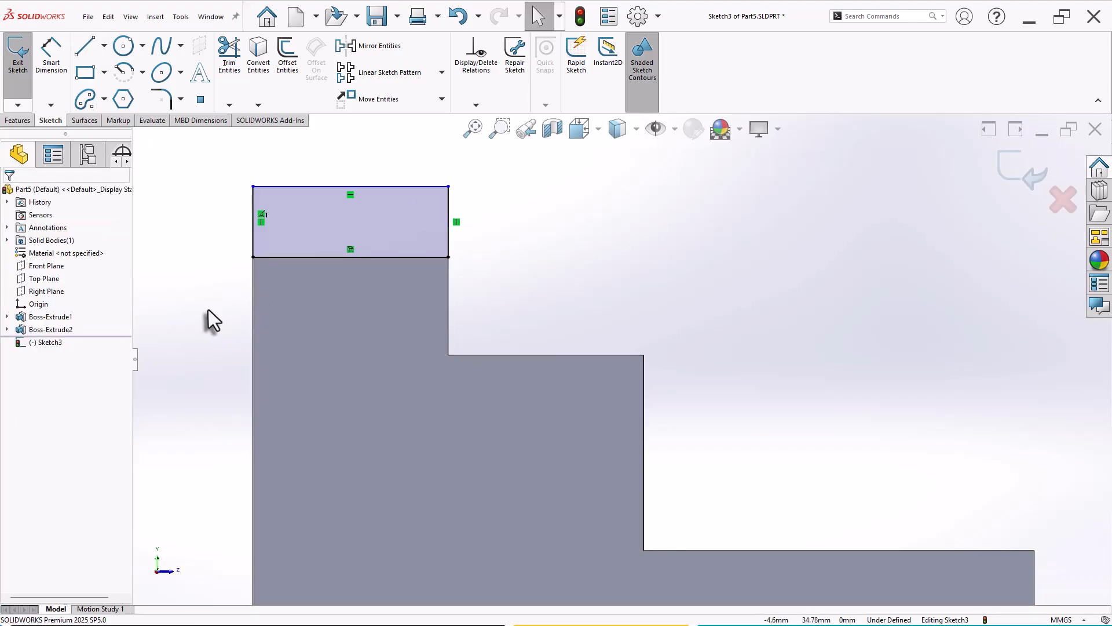
# - Dimension the rectangle's upper line 40 mm above the upper edge of the base's low section
pyautogui.press('f')
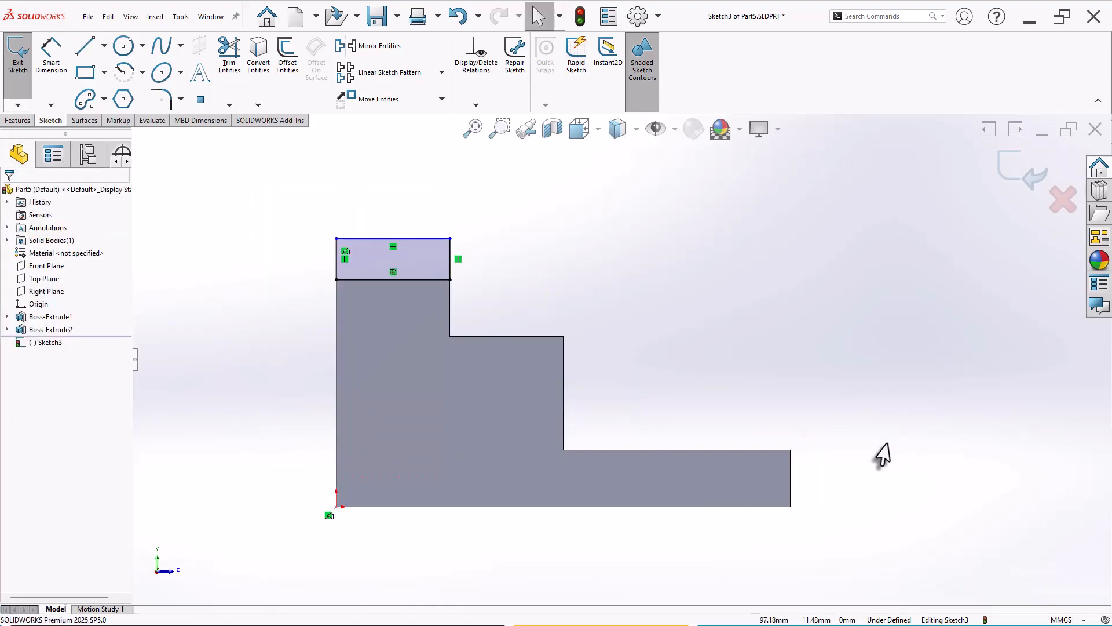
pyautogui.moveTo(784, 395); pyautogui.dragTo(741, 416, button='middle')
pyautogui.moveTo(231, 409); pyautogui.dragTo(233, 328, button='right')
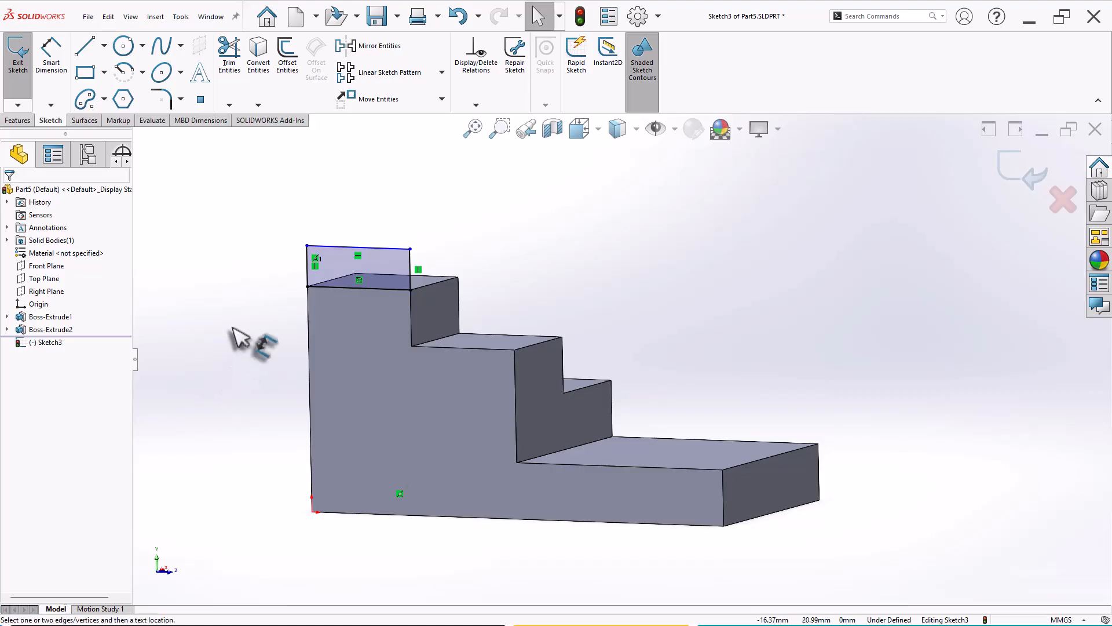
pyautogui.click(341, 248)
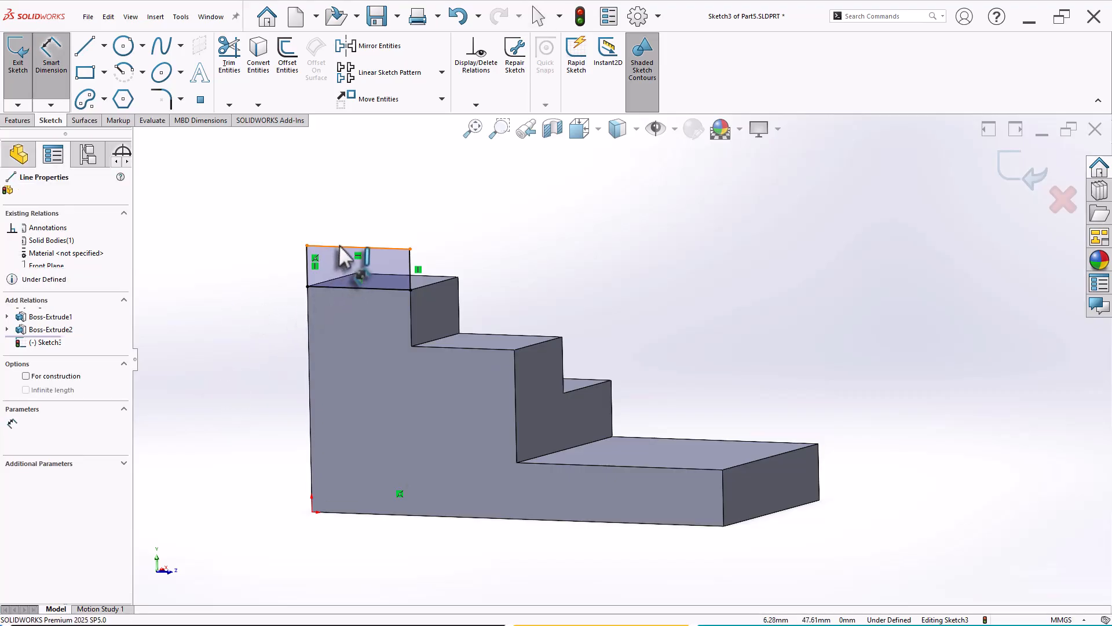
pyautogui.click(605, 466)
pyautogui.click(260, 377)
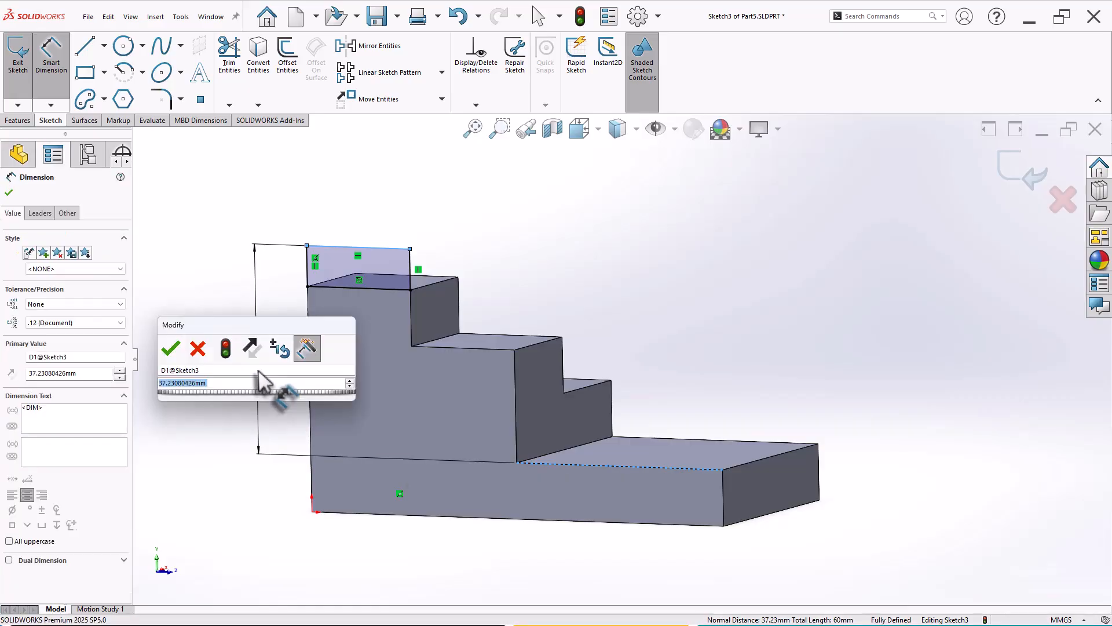
pyautogui.write('40')
pyautogui.press('Return')
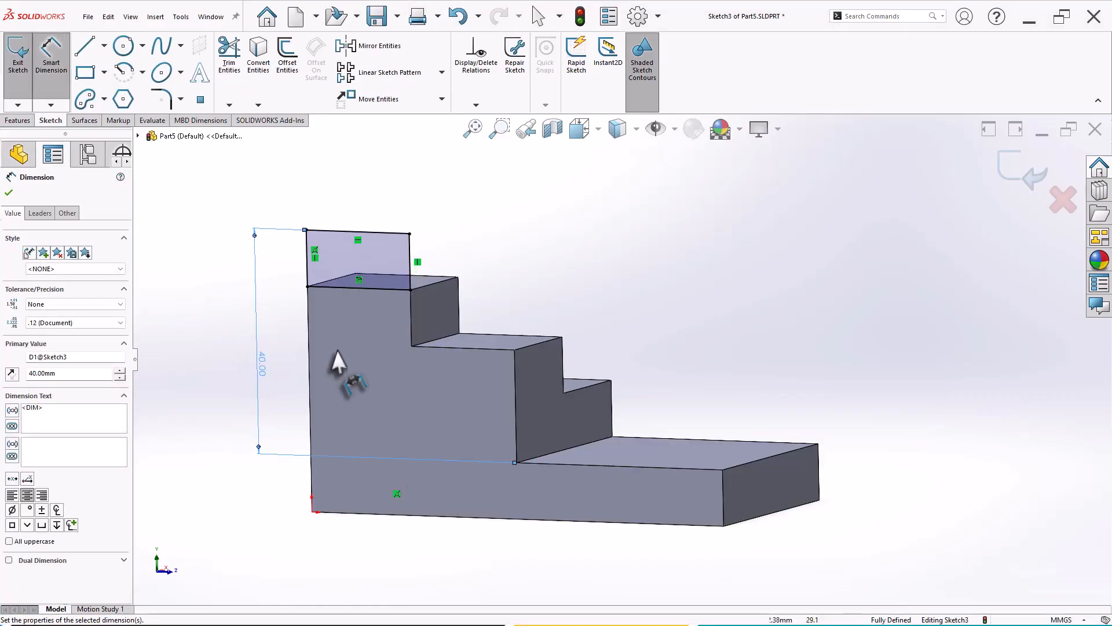
# - Start a boss extrusion of the upper rectangle with a Blind end condition, directed inward over the highest step
pyautogui.moveTo(335, 365); pyautogui.dragTo(670, 303, button='middle')
pyautogui.scroll(-3, 669, 302)
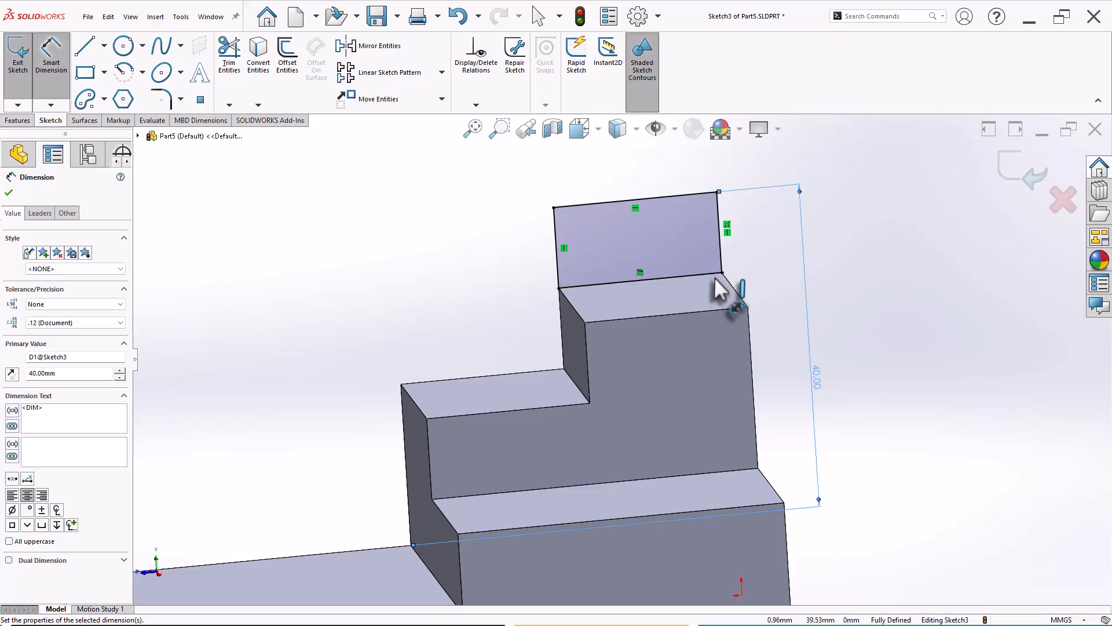
pyautogui.scroll(1, 716, 279)
pyautogui.click(18, 120)
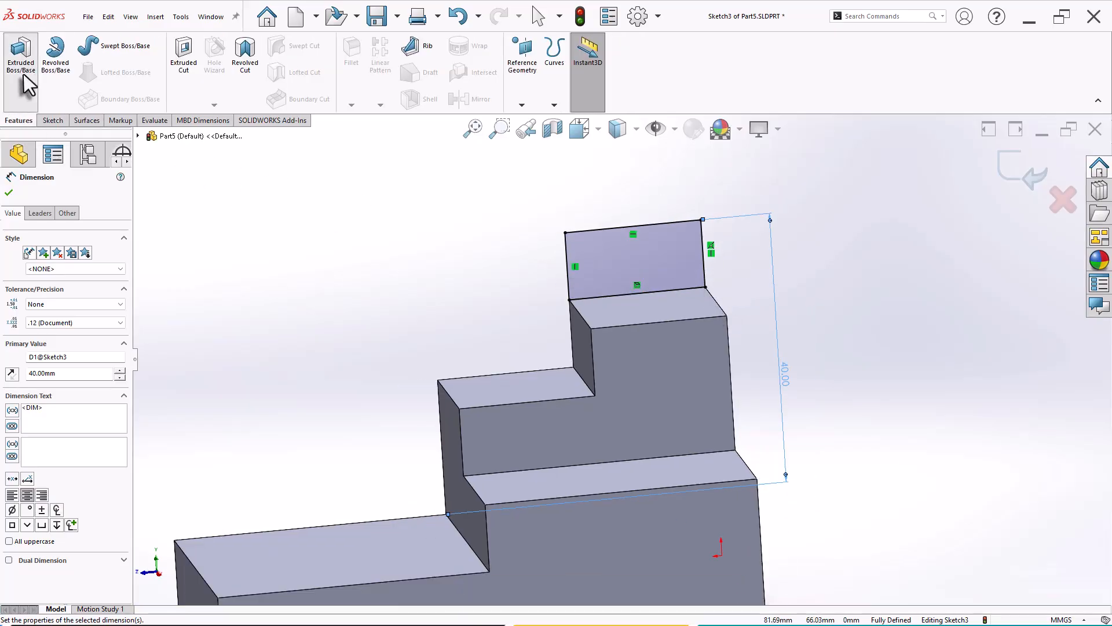
pyautogui.click(20, 53)
pyautogui.moveTo(591, 317); pyautogui.dragTo(282, 316, button='middle')
pyautogui.click(74, 262)
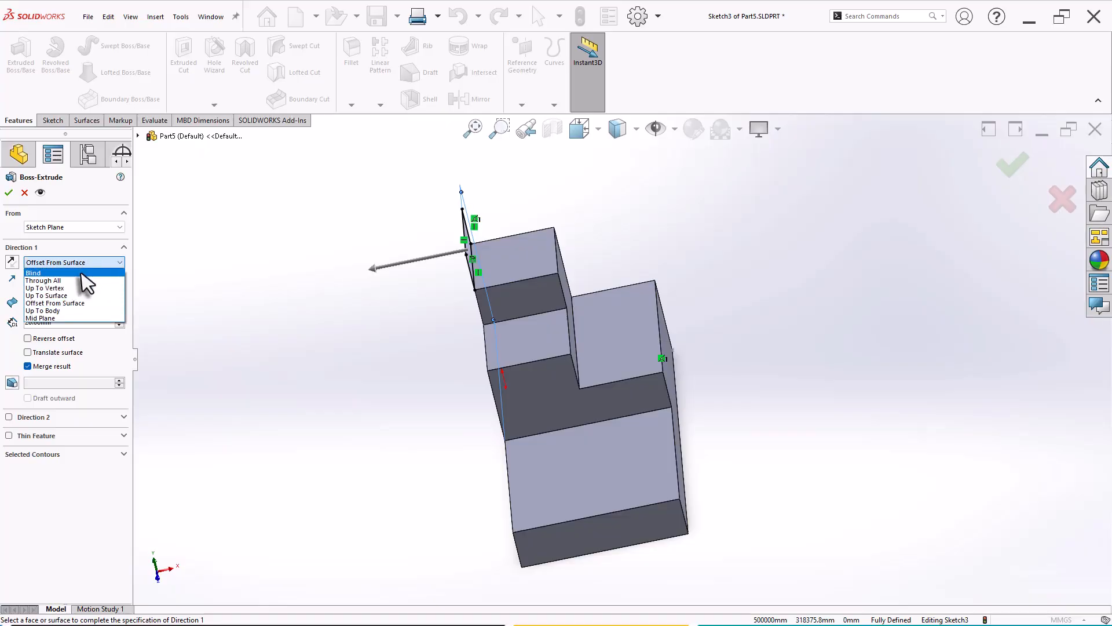
pyautogui.click(40, 271)
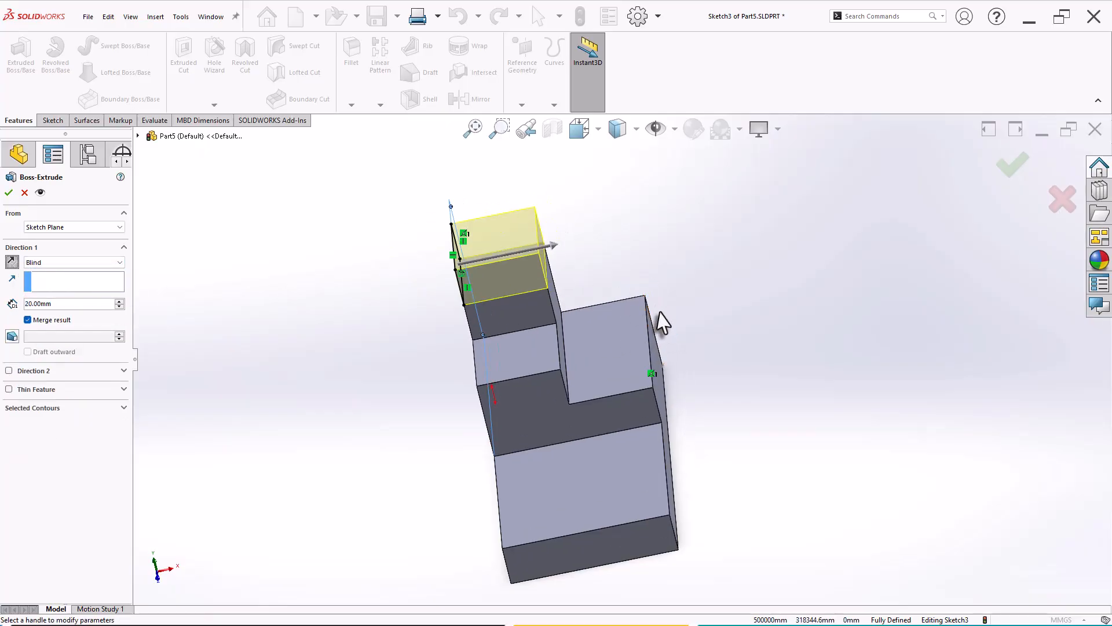
pyautogui.moveTo(661, 318); pyautogui.dragTo(600, 351, button='middle')
pyautogui.scroll(1, 729, 284)
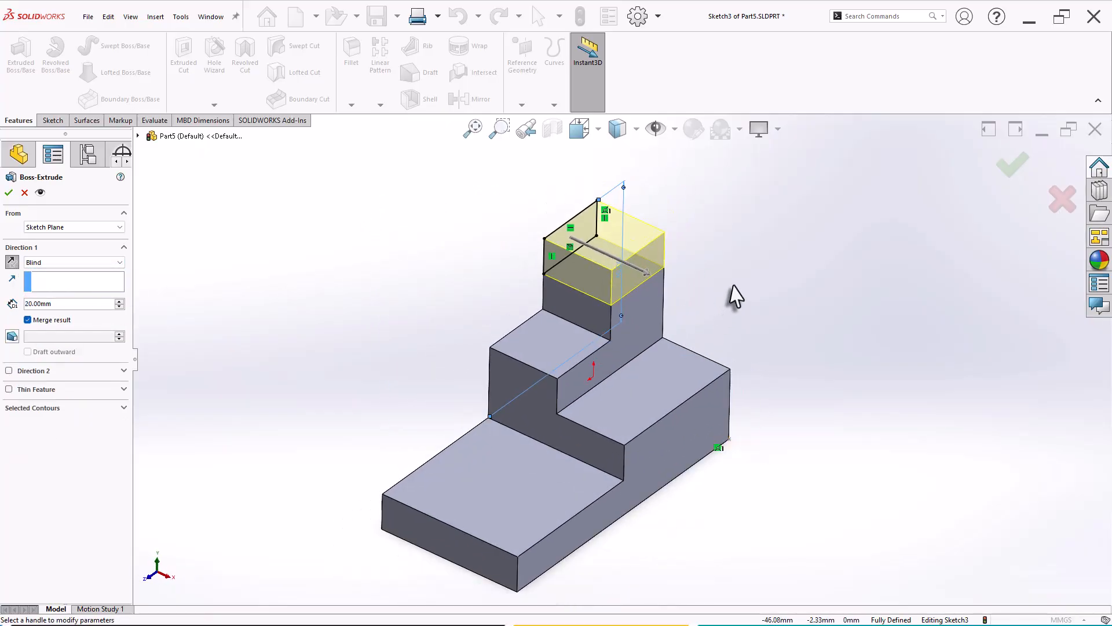
pyautogui.scroll(-2, 713, 267)
# - End the extrusion with Offset From Surface, 10 mm from the upper section's stepped inner side face, and show the part in isometric view
pyautogui.click(77, 268)
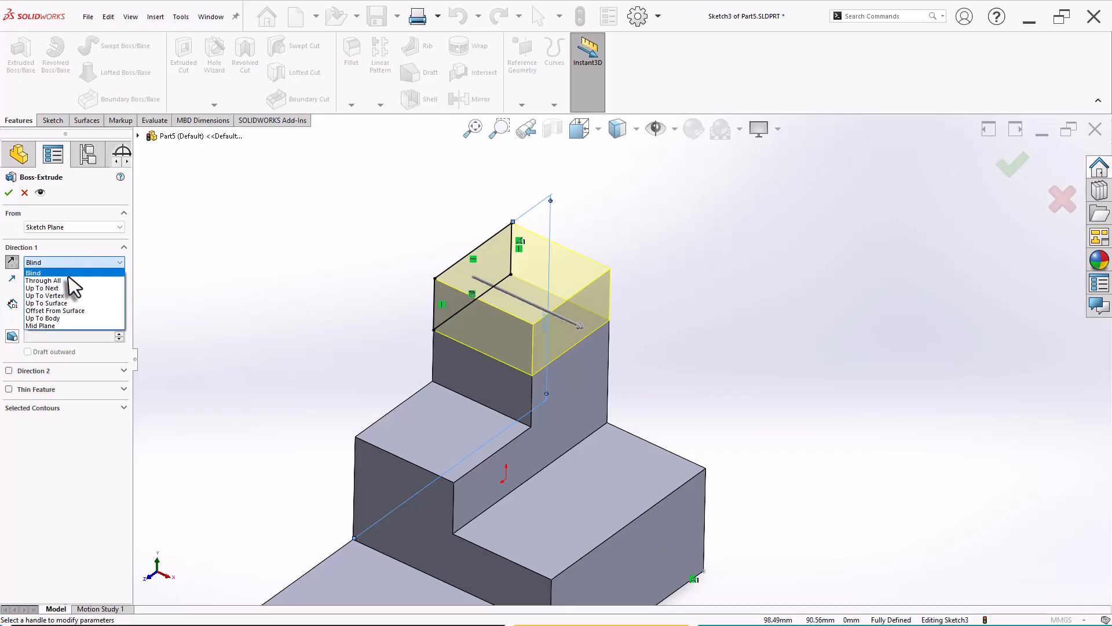
pyautogui.click(79, 310)
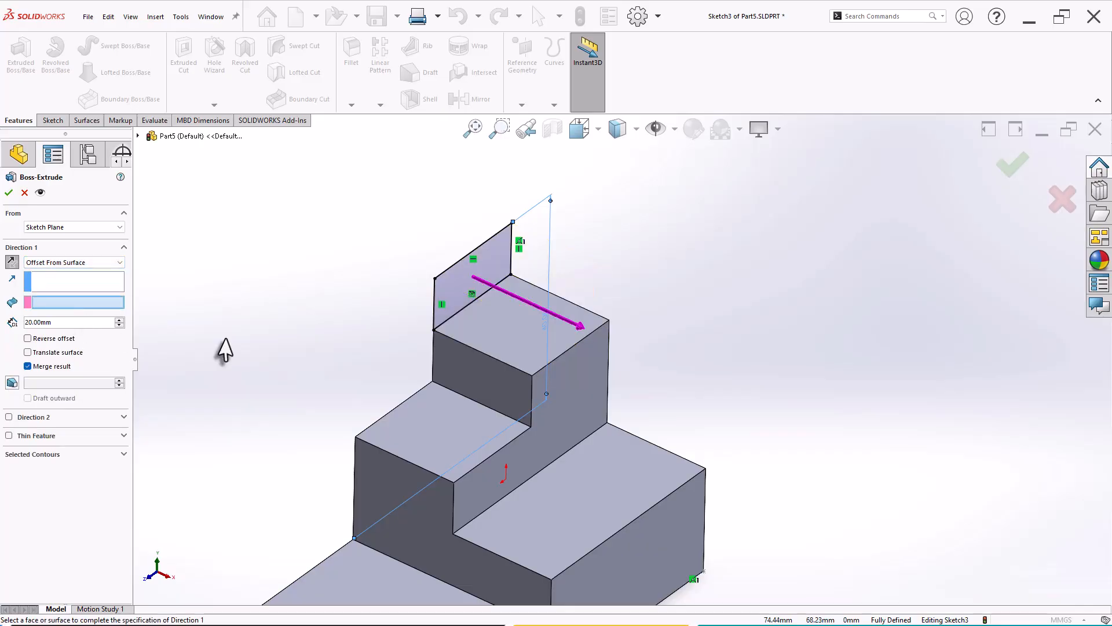
pyautogui.click(592, 395)
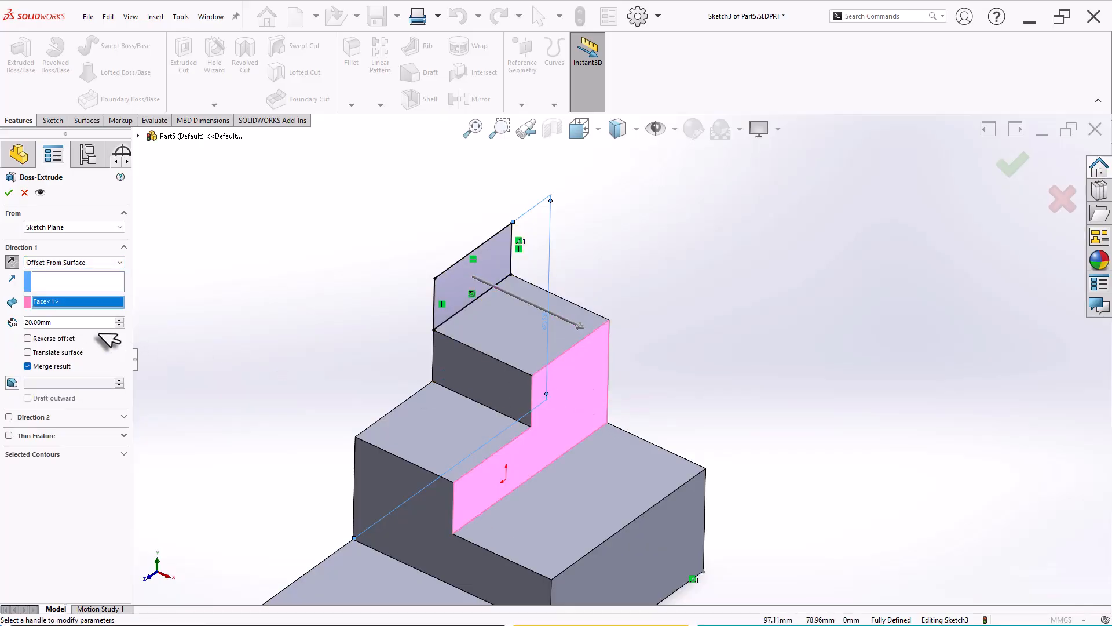
pyautogui.write('10')
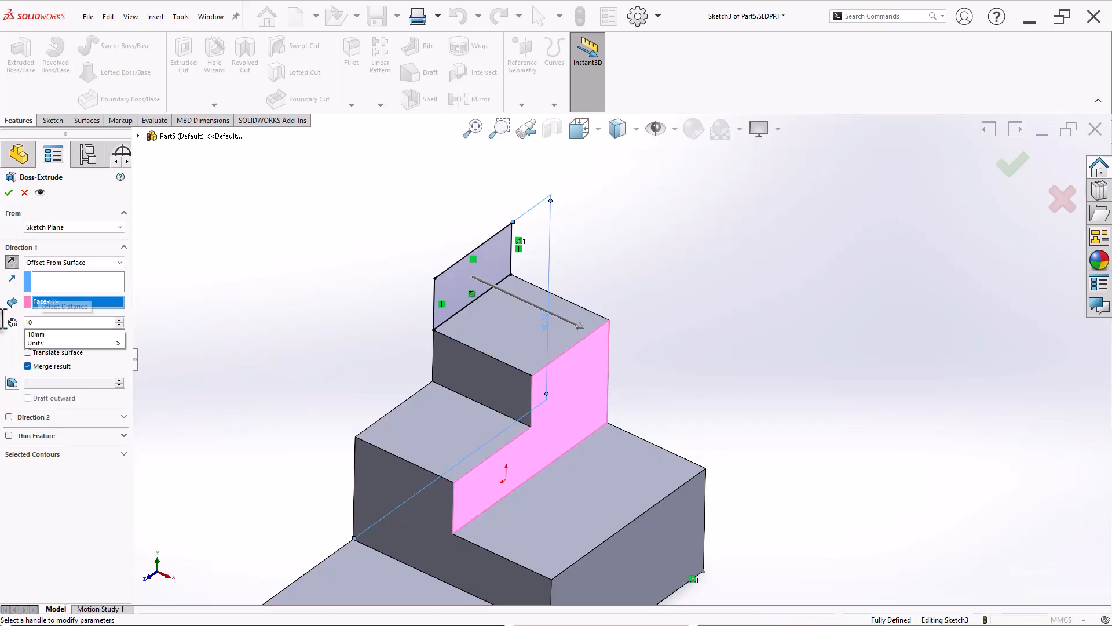
pyautogui.press('Return')
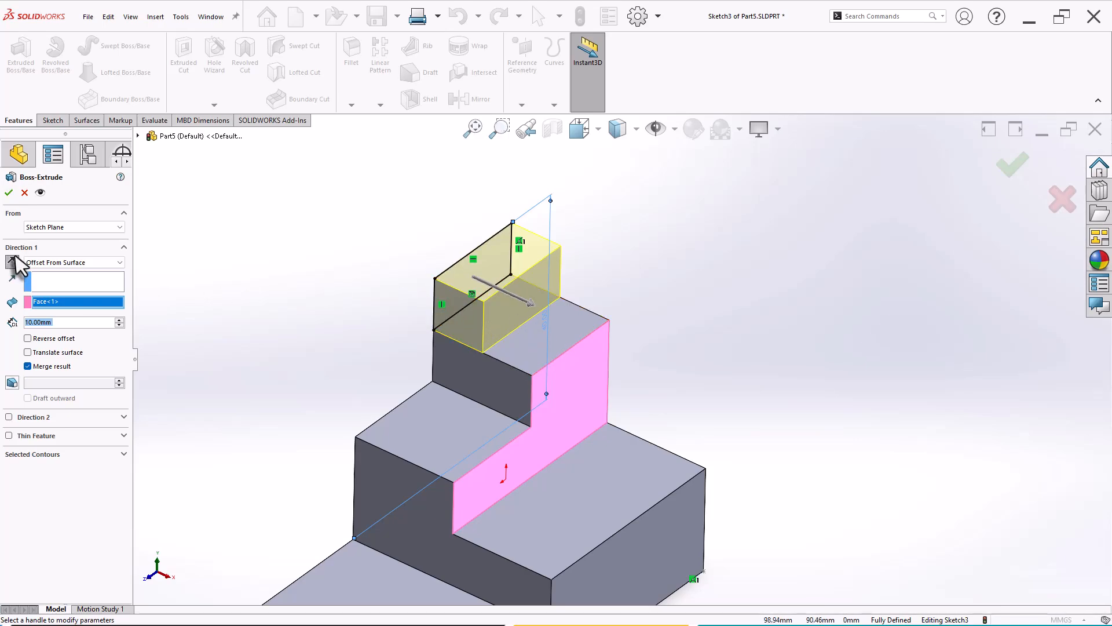
pyautogui.click(9, 194)
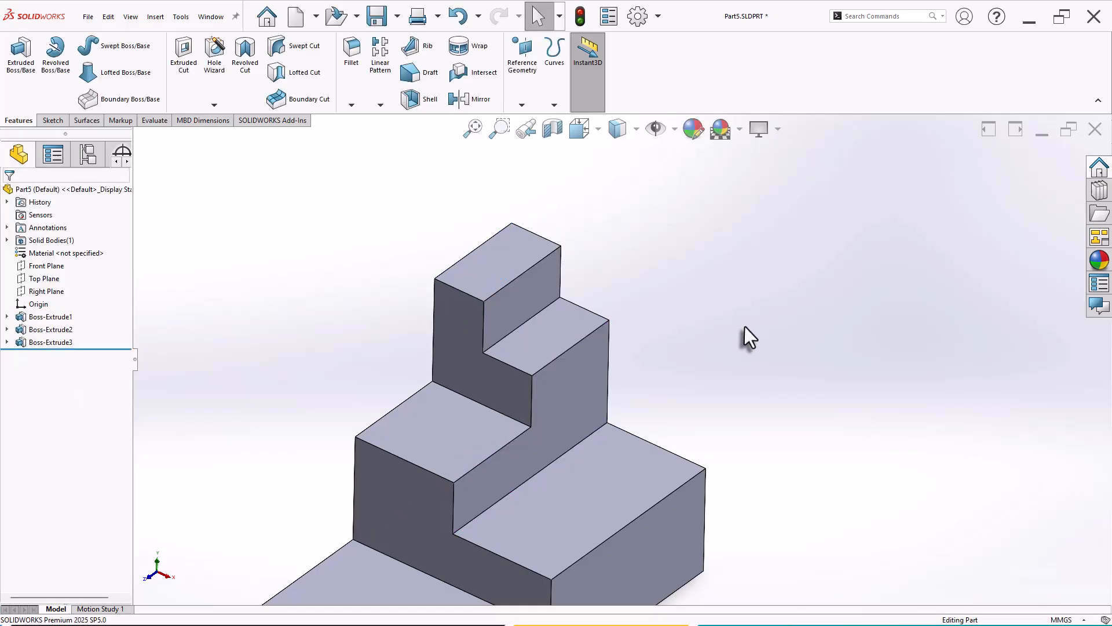
pyautogui.hotkey('ctrl', '7')
# - Create a new part document and start a sketch on the Top Plane
pyautogui.hotkey('ctrl', 'n')
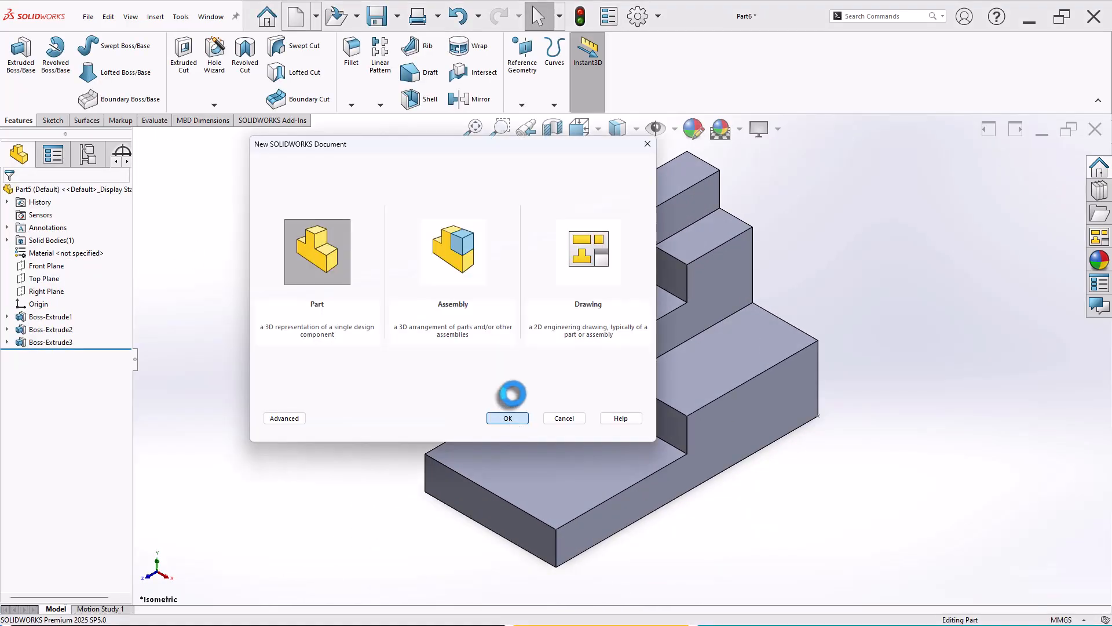
pyautogui.click(512, 416)
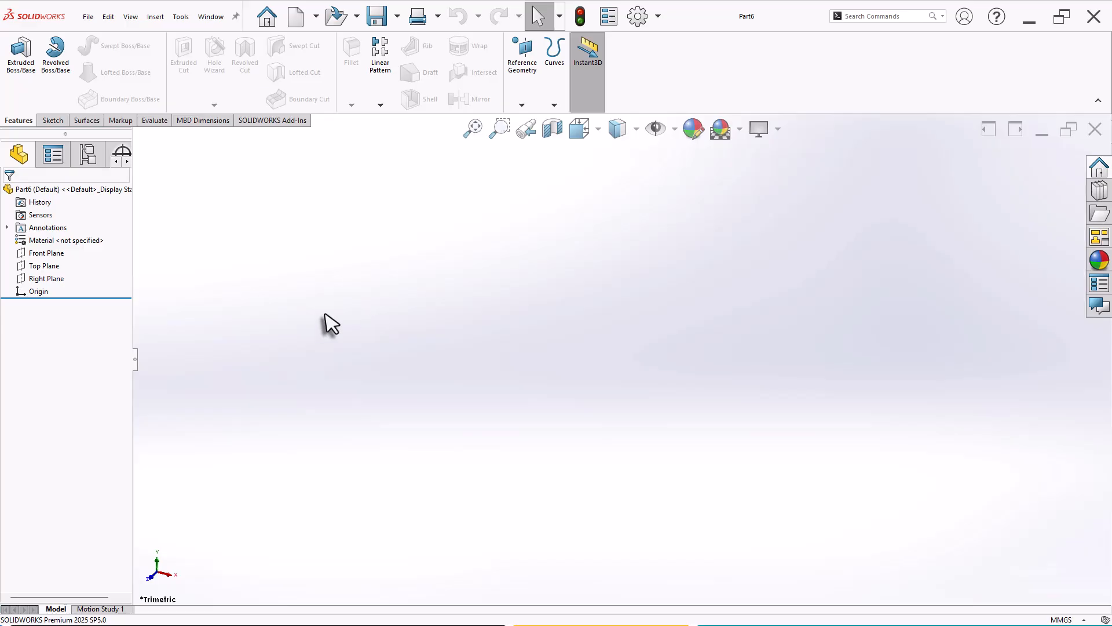
pyautogui.click(43, 266)
pyautogui.click(69, 251)
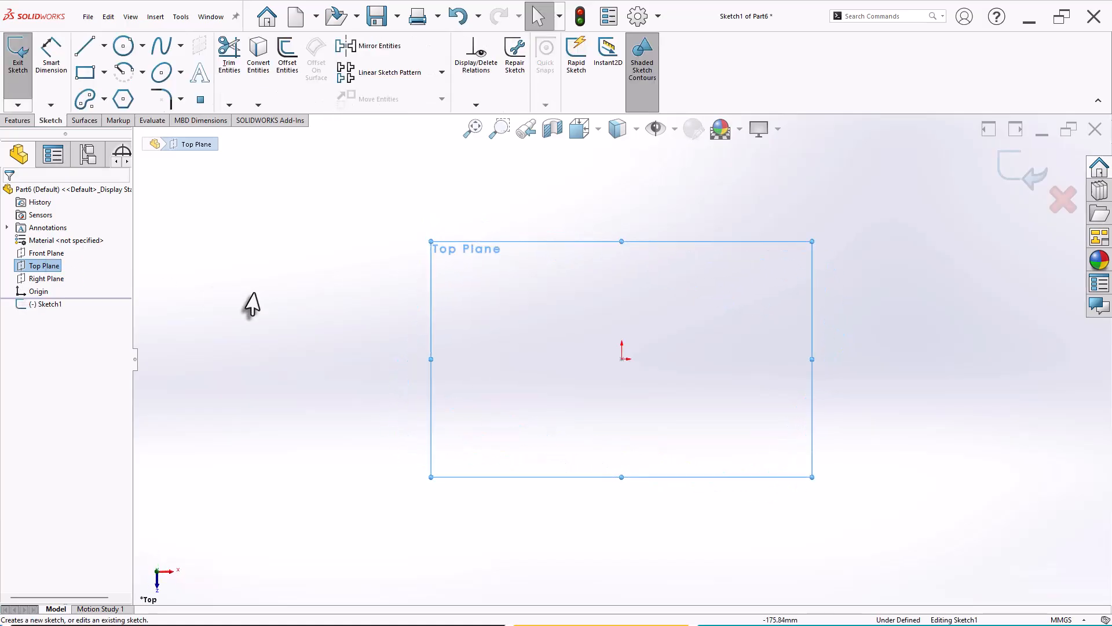
# - Draw a corner rectangle from the origin, 80 mm wide and 50 mm high, extending in the negative X direction
pyautogui.click(95, 79)
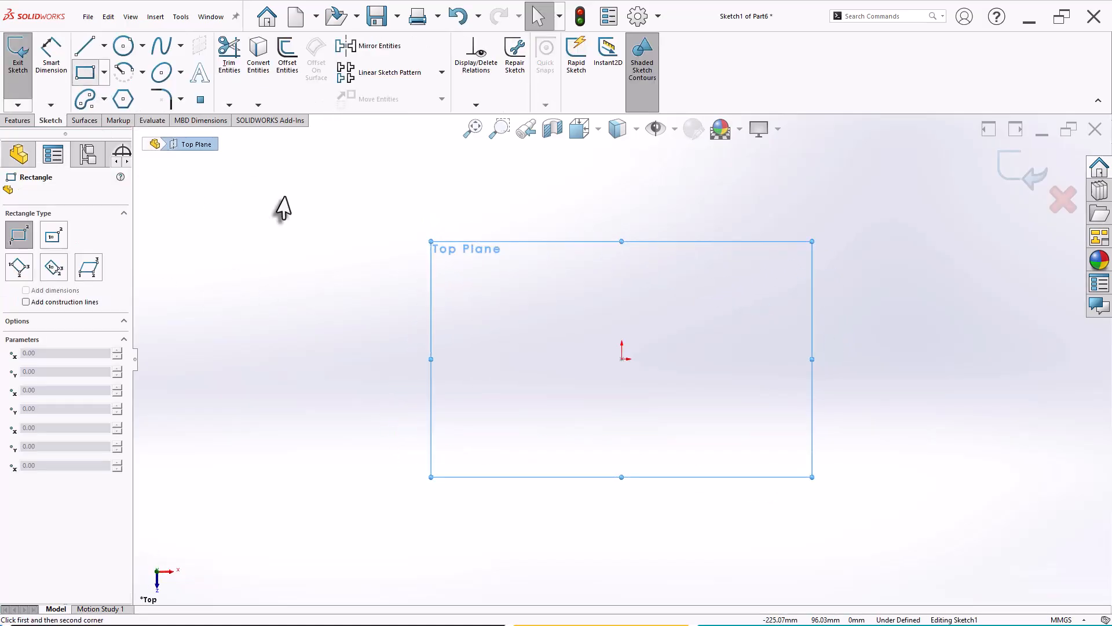
pyautogui.click(621, 358)
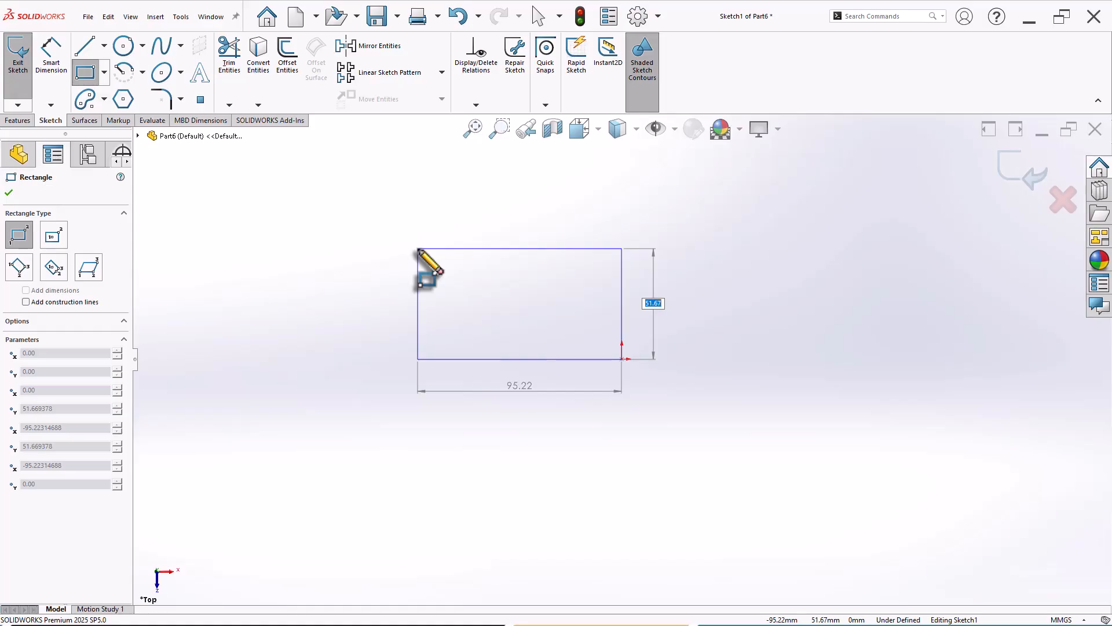
pyautogui.press('Return')
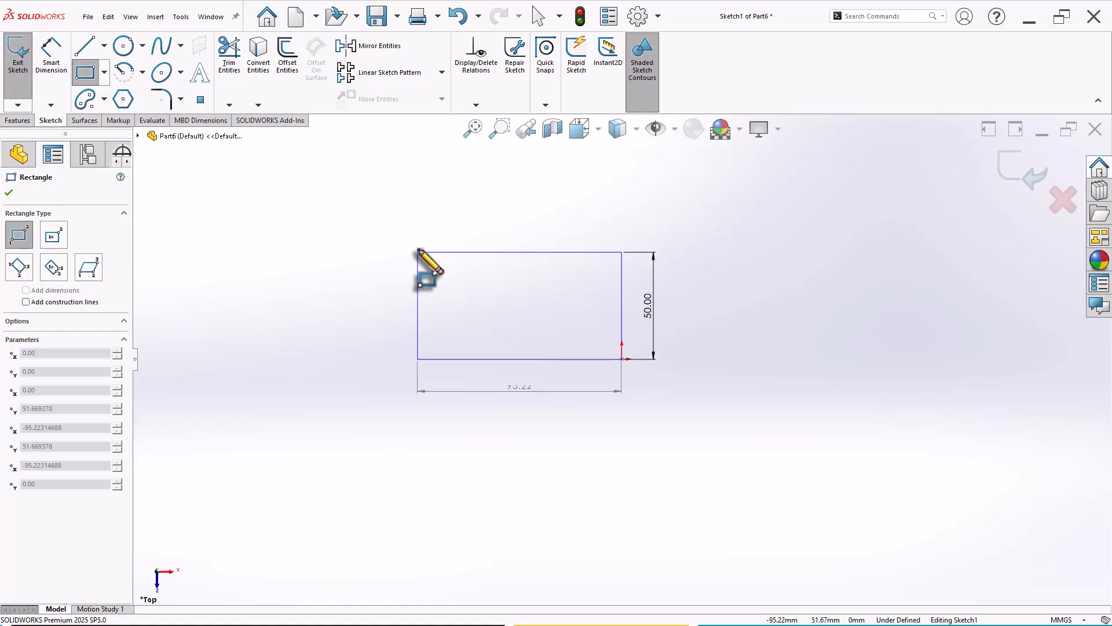
pyautogui.write('80')
pyautogui.press('Return')
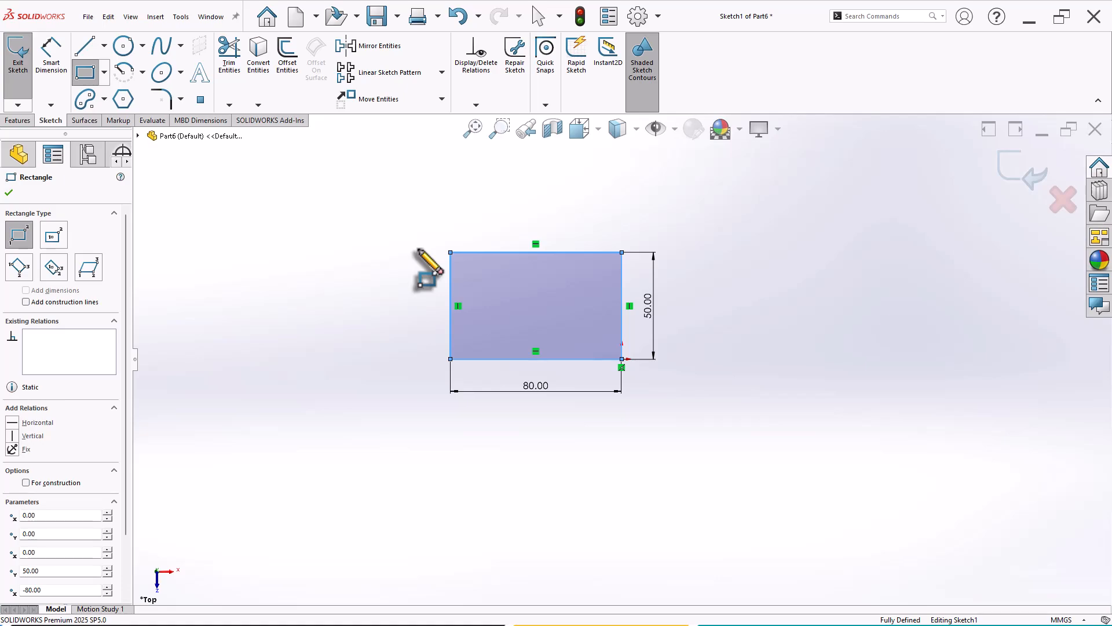
pyautogui.press('Escape')
pyautogui.scroll(-2, 744, 305)
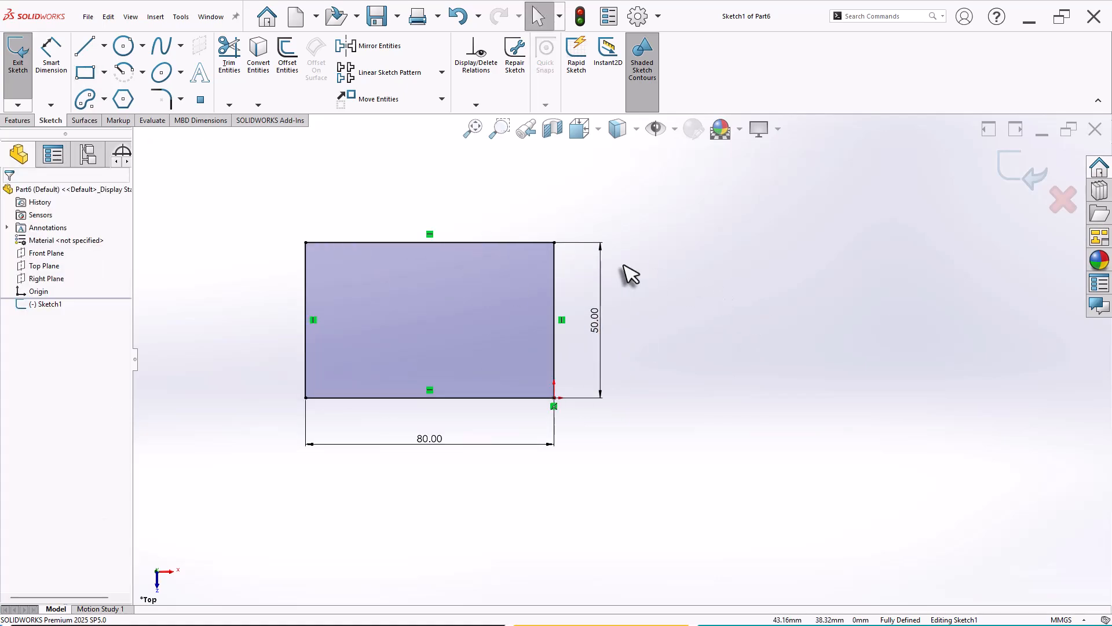
# - Draw a quarter centerpoint arc of about 15 mm radius around the origin, ending on the rectangle's two adjoining sides
pyautogui.click(142, 73)
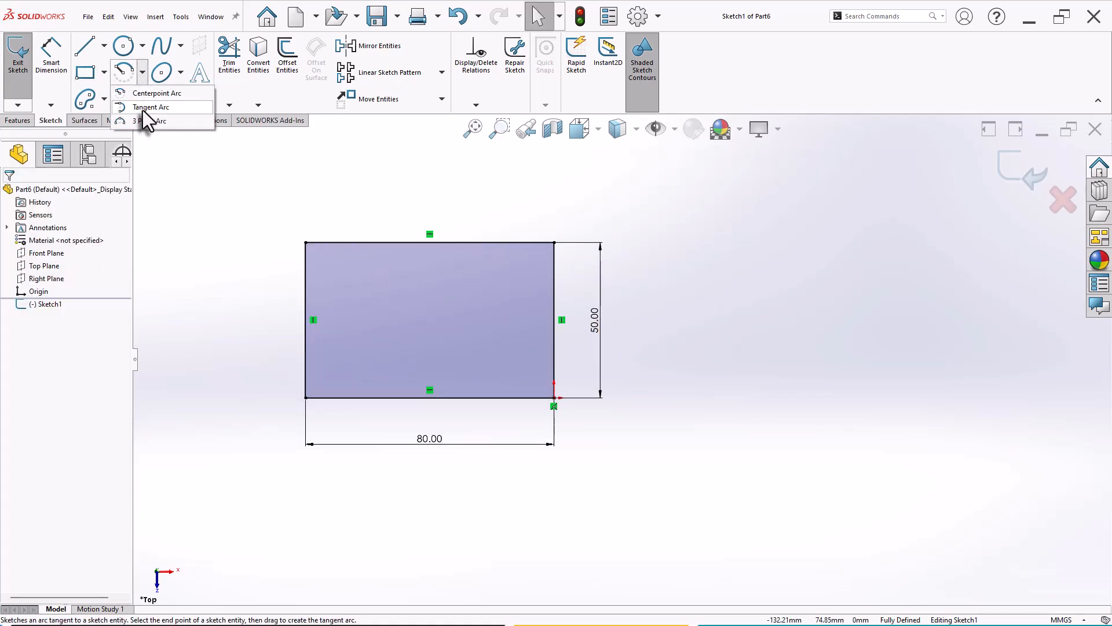
pyautogui.click(150, 92)
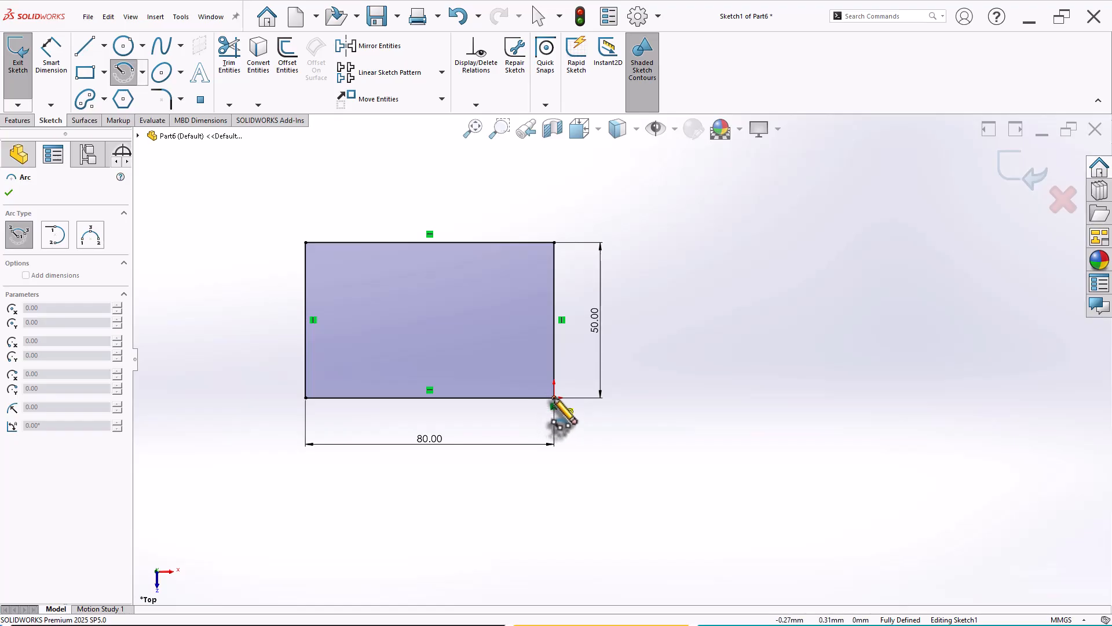
pyautogui.click(554, 397)
pyautogui.click(555, 350)
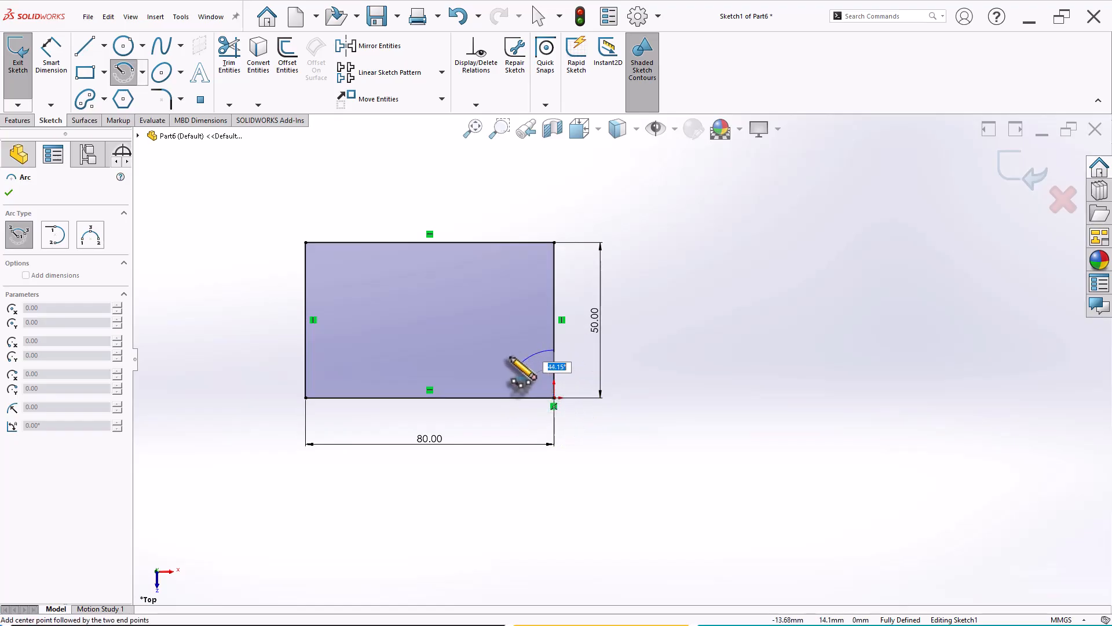
pyautogui.click(506, 398)
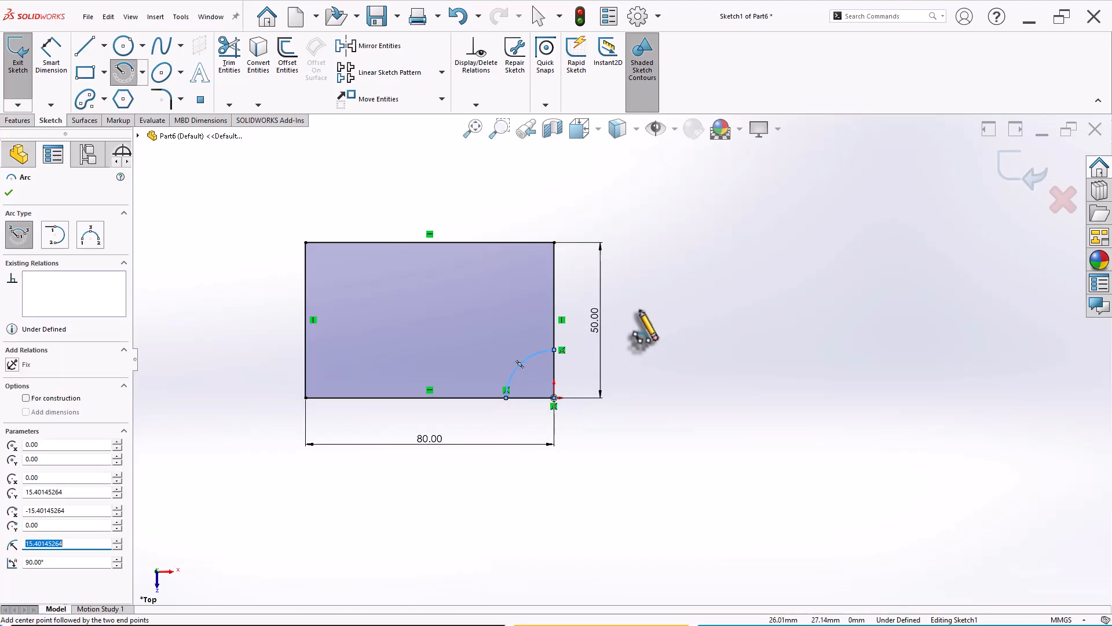
# - Dimension the corner arc with a 20 mm radius
pyautogui.moveTo(666, 325); pyautogui.dragTo(668, 237, button='right')
pyautogui.click(532, 364)
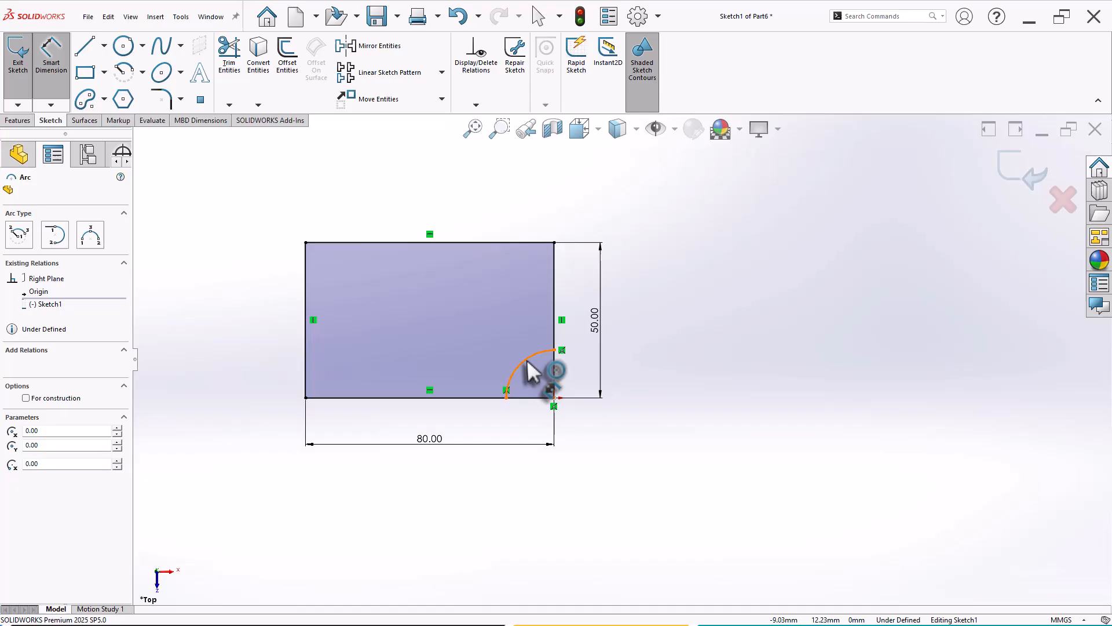
pyautogui.click(468, 333)
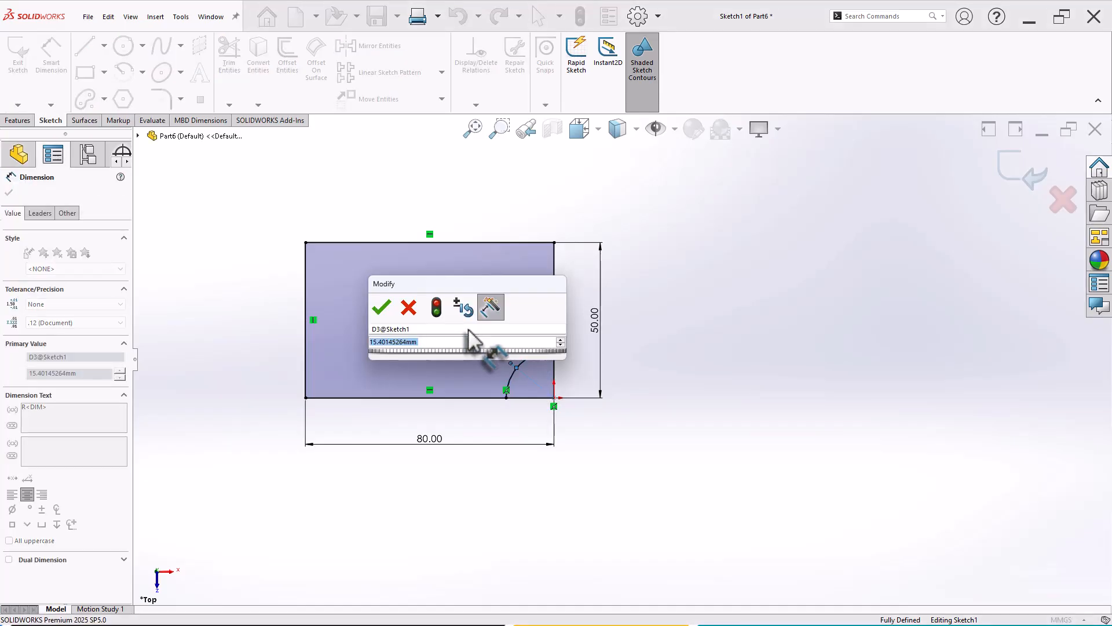
pyautogui.write('20')
pyautogui.press('Return')
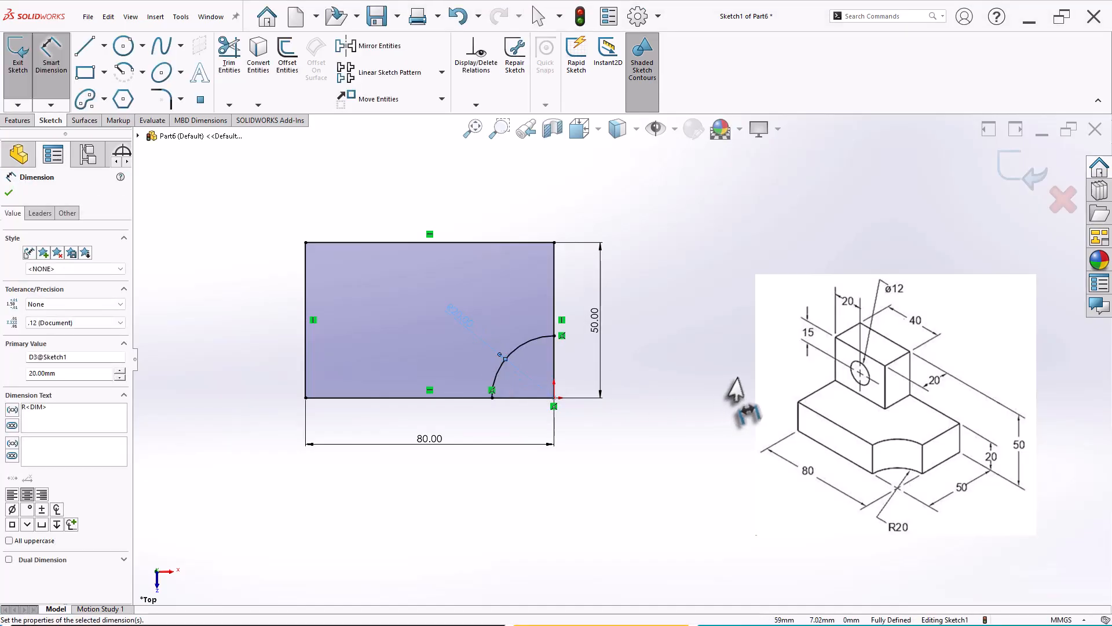
# - Power trim the two rectangle segments between the arc and the origin corner, keeping them as construction geometry
pyautogui.scroll(-2, 668, 335)
pyautogui.click(229, 52)
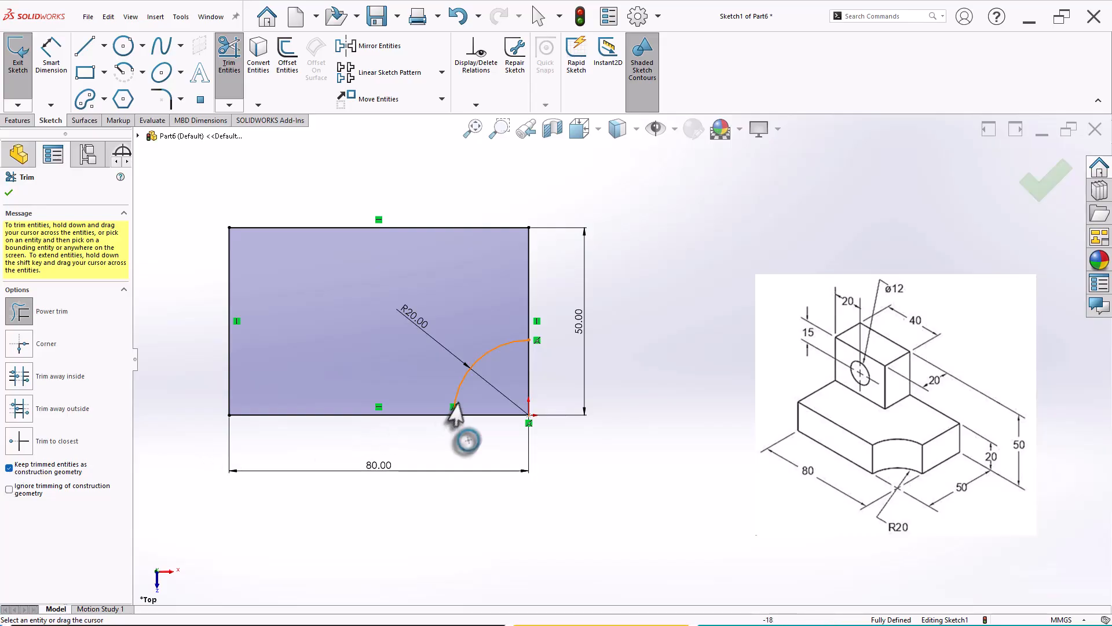
pyautogui.moveTo(462, 435); pyautogui.dragTo(541, 384)
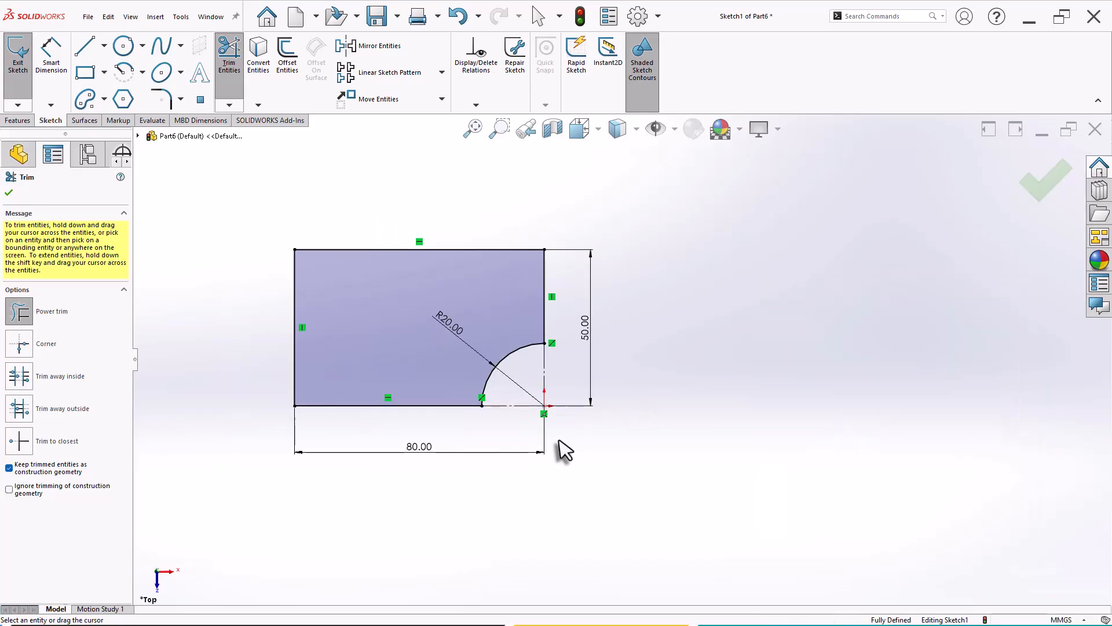
pyautogui.moveTo(562, 450)
pyautogui.mouseDown(button='middle')
pyautogui.moveTo(528, 347)
pyautogui.moveTo(494, 325)
pyautogui.moveTo(539, 332)
pyautogui.moveTo(524, 313)
pyautogui.mouseUp(button='middle')
pyautogui.press('Escape')
pyautogui.scroll(2, 344, 214)
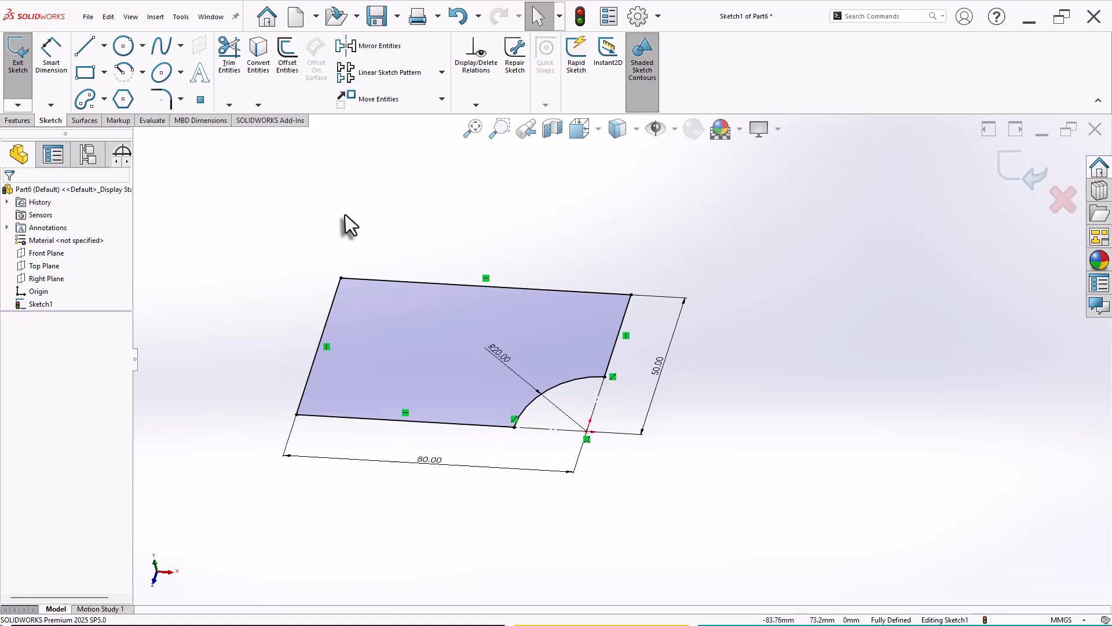
# - Extrude the notched rectangle upward as a Blind boss with a depth of 20 mm
pyautogui.click(17, 120)
pyautogui.click(21, 55)
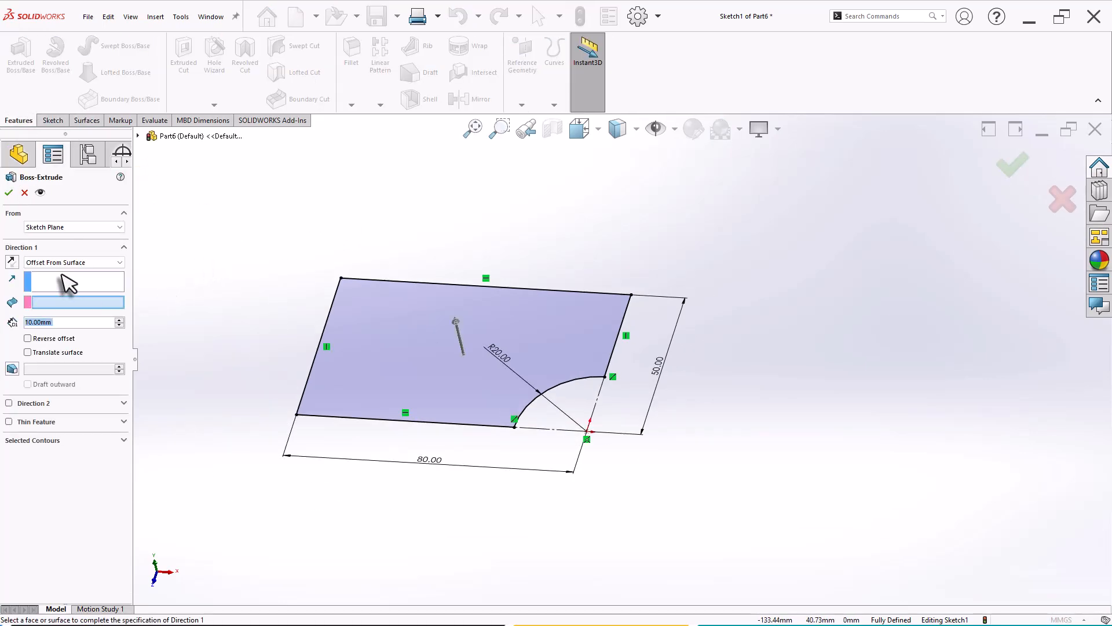
pyautogui.click(61, 263)
pyautogui.click(82, 271)
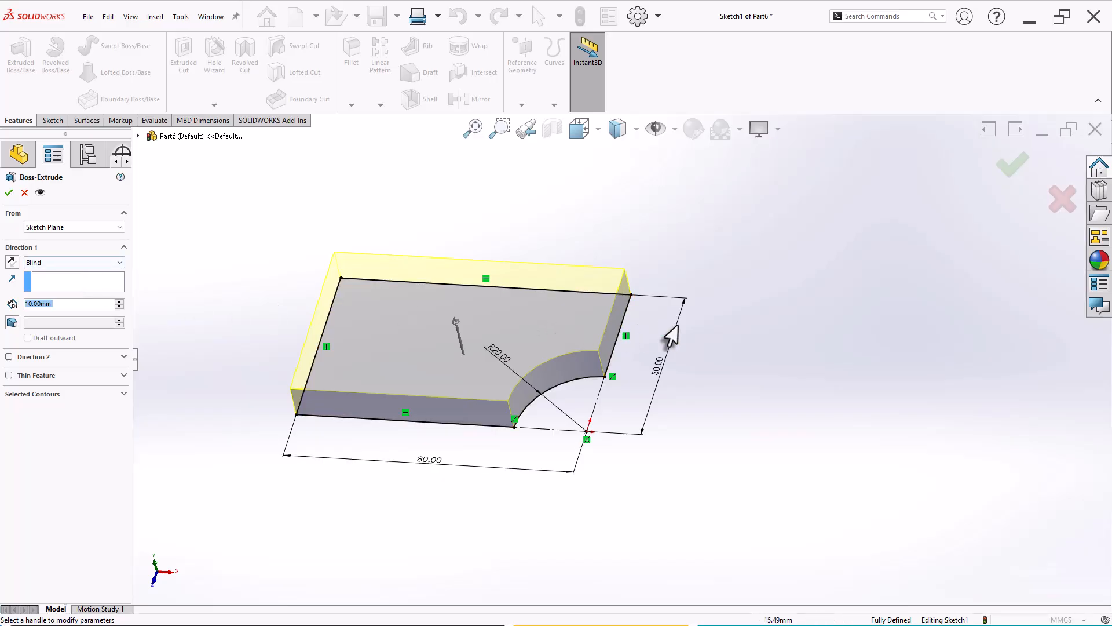
pyautogui.moveTo(676, 329); pyautogui.dragTo(643, 291, button='middle')
pyautogui.scroll(-2, 637, 294)
pyautogui.moveTo(459, 293); pyautogui.dragTo(439, 276, button='middle')
pyautogui.scroll(3, 452, 291)
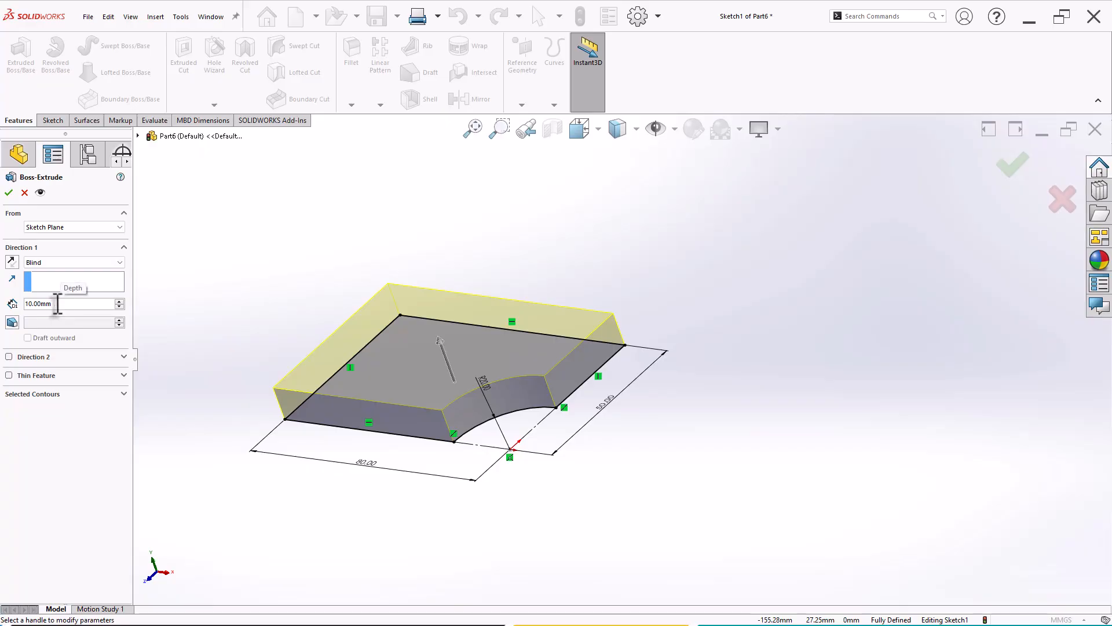
pyautogui.moveTo(3, 302); pyautogui.dragTo(4, 302)
pyautogui.write('20')
pyautogui.press('Return')
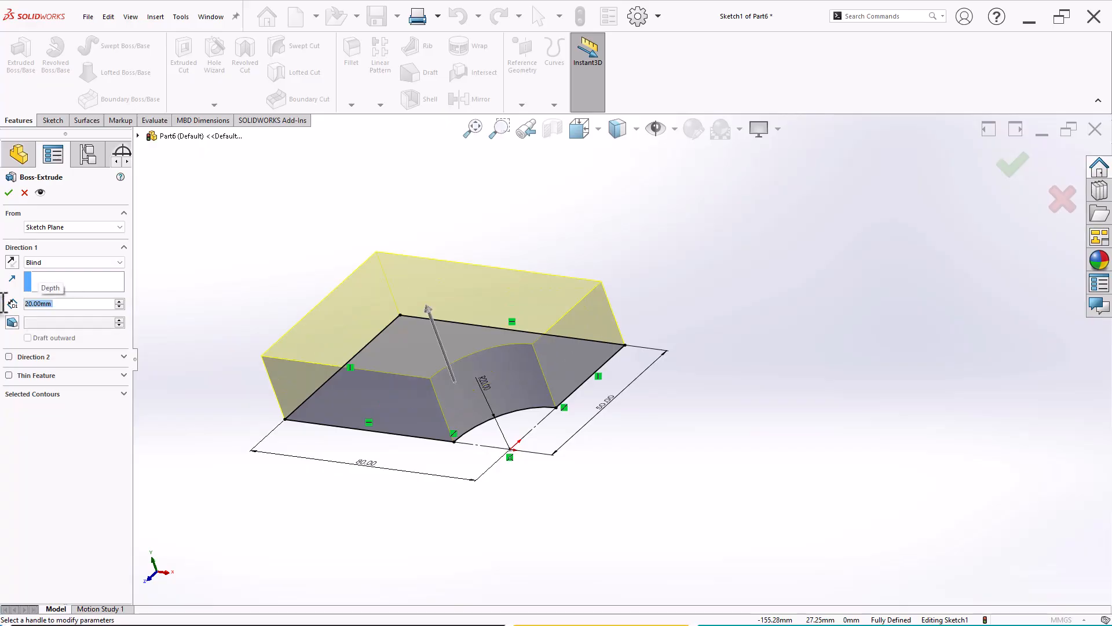
pyautogui.press('Return')
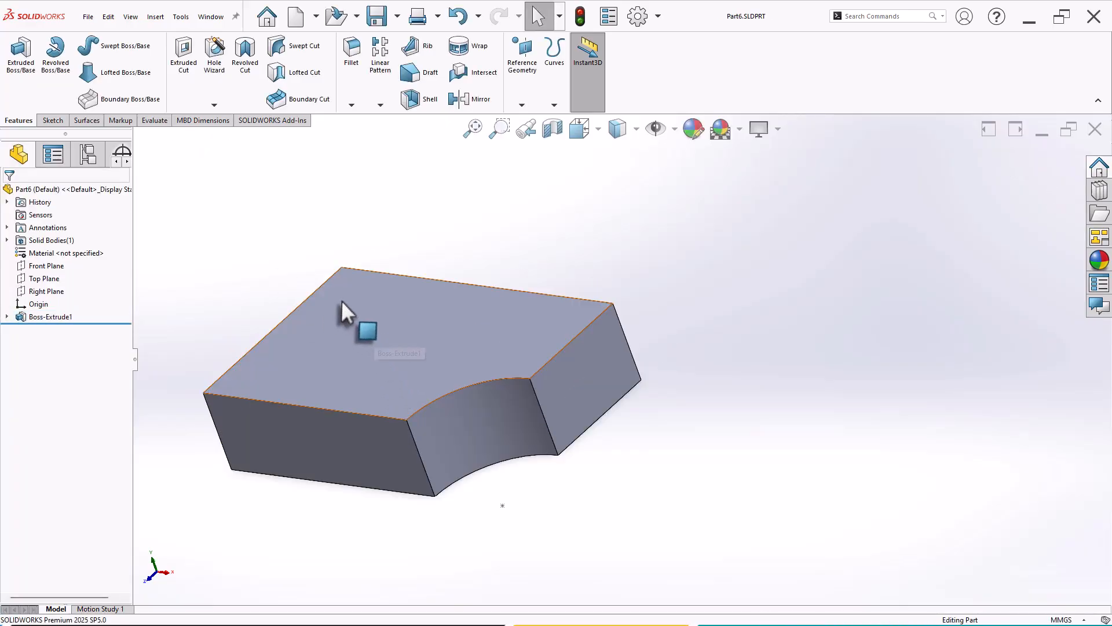
pyautogui.moveTo(363, 309); pyautogui.dragTo(406, 371, button='middle')
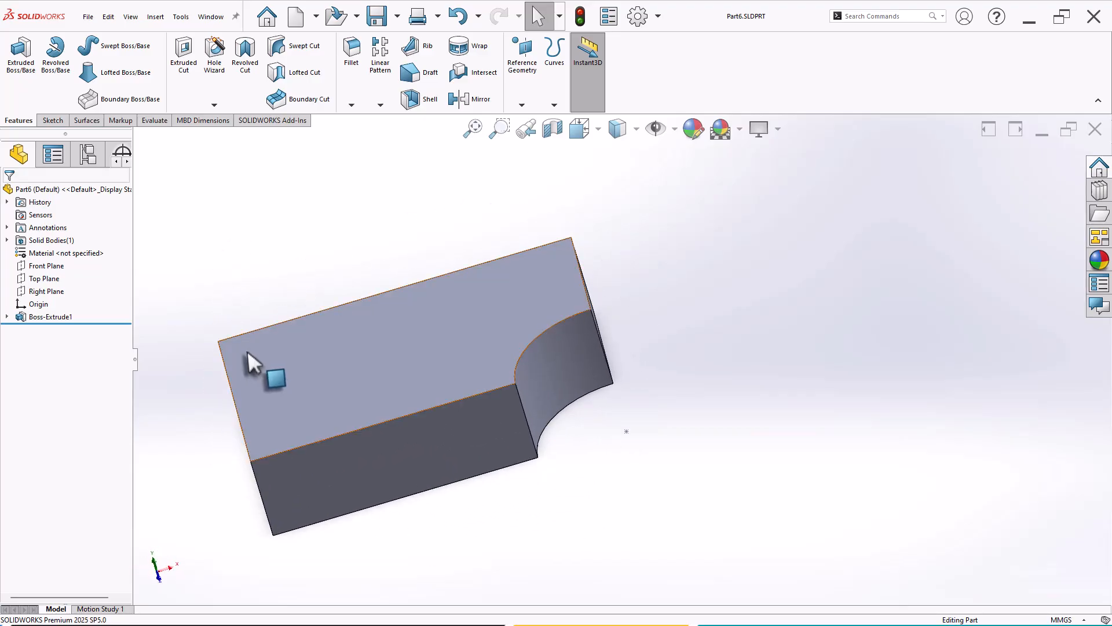
# - Start a sketch on the base's rear 80 mm face and draw a corner rectangle about 29 × 16 mm up from its upper corner
pyautogui.moveTo(303, 372); pyautogui.dragTo(548, 430, button='middle')
pyautogui.click(554, 427)
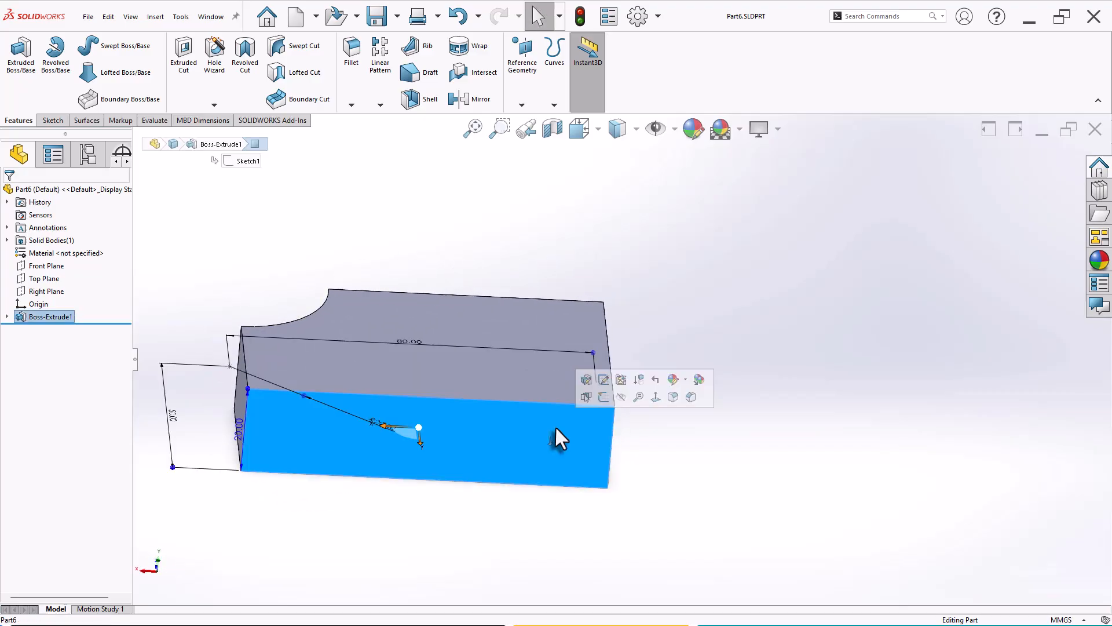
pyautogui.click(603, 397)
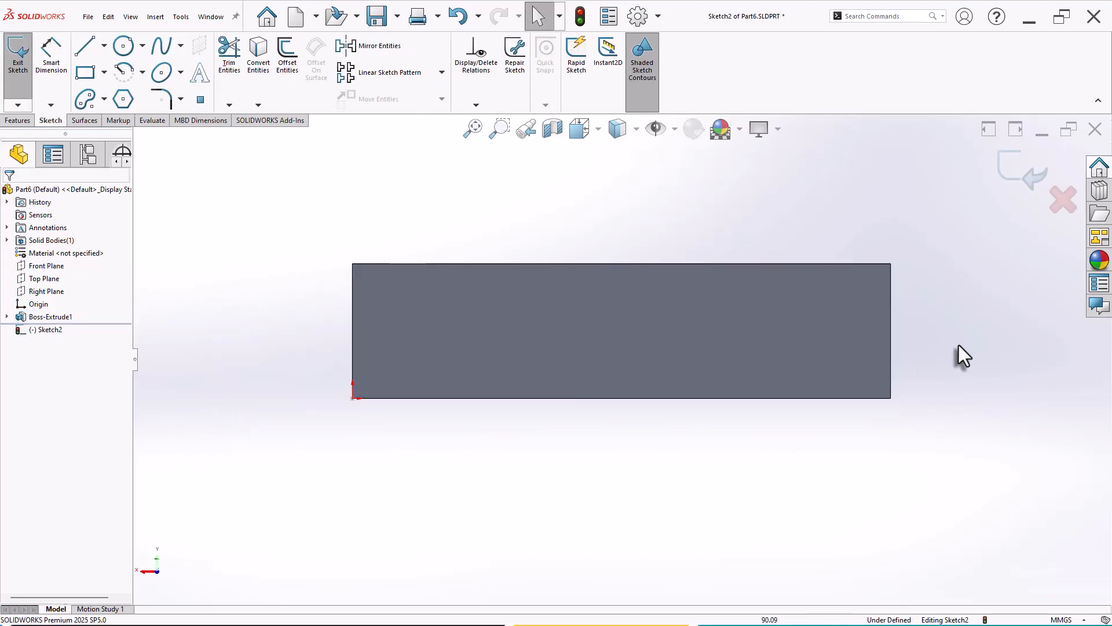
pyautogui.scroll(3, 956, 345)
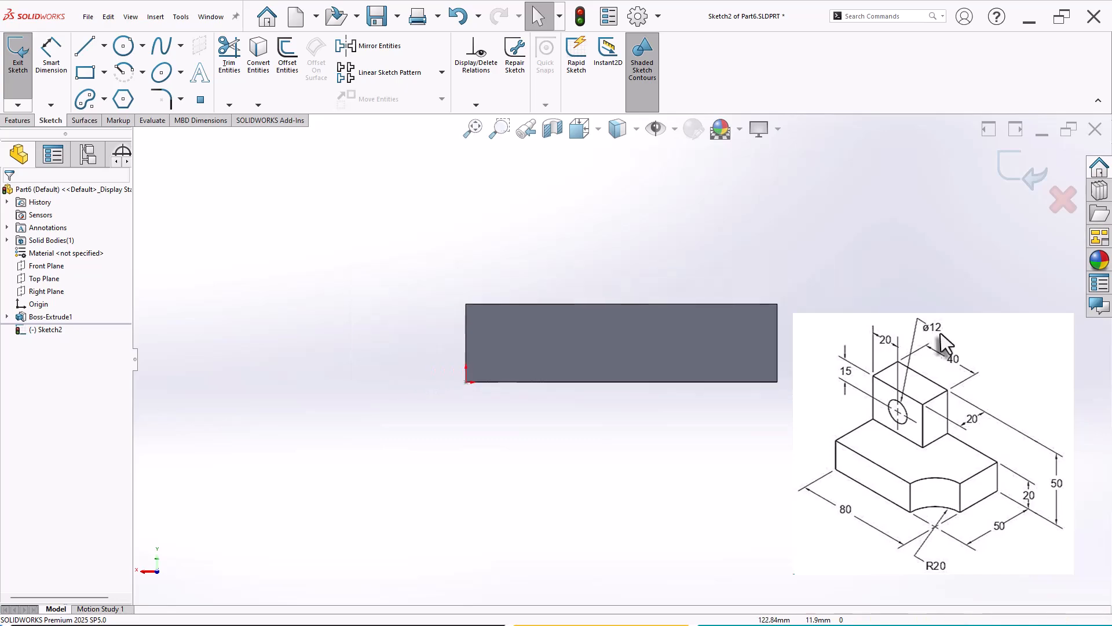
pyautogui.scroll(-2, 869, 278)
pyautogui.click(85, 73)
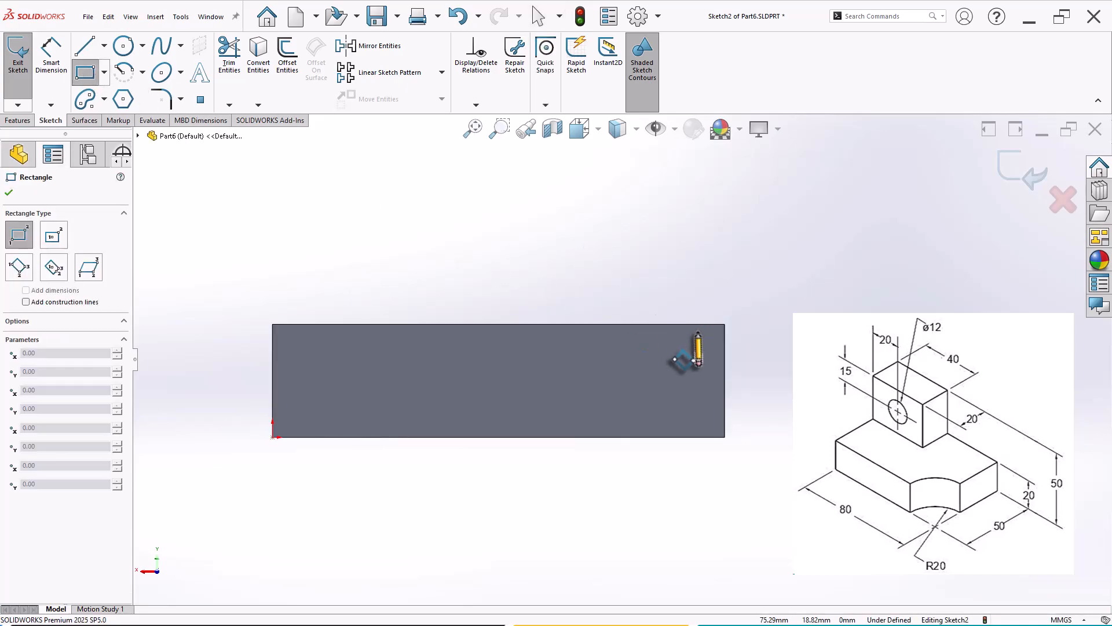
pyautogui.click(725, 325)
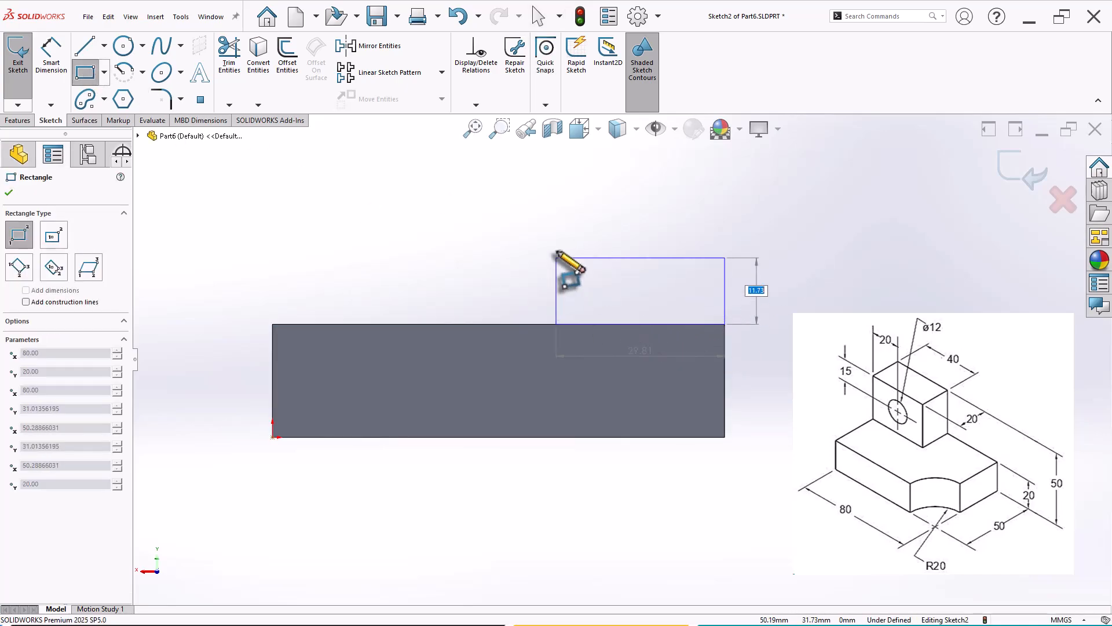
pyautogui.click(562, 235)
# - Dimension the width of the new rectangle as 40 mm
pyautogui.moveTo(361, 259); pyautogui.dragTo(370, 207, button='right')
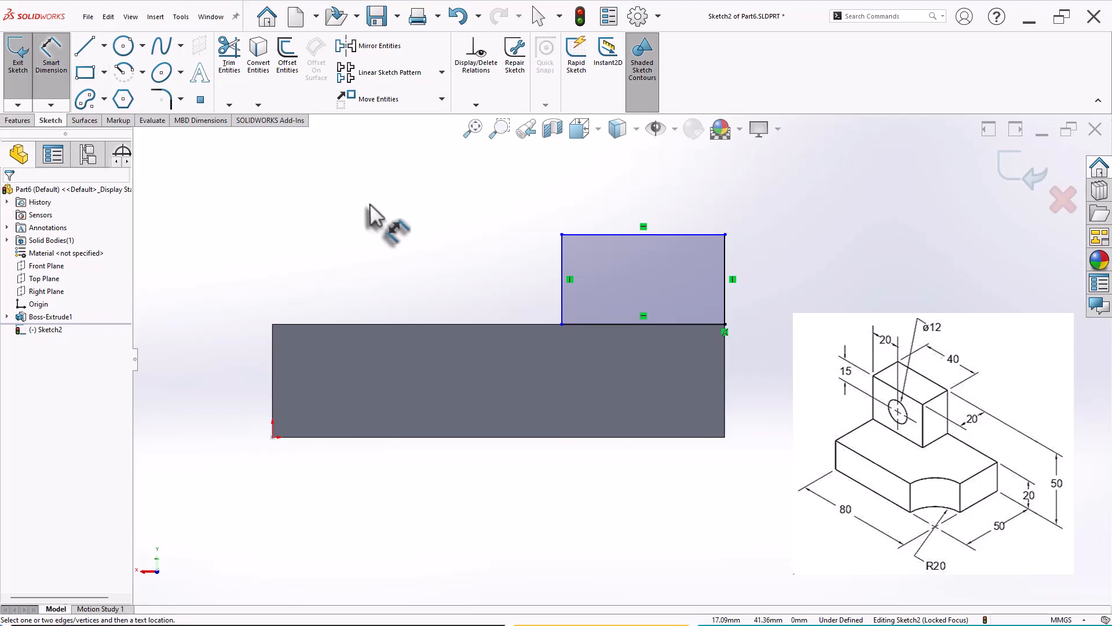
pyautogui.click(659, 235)
pyautogui.click(639, 198)
pyautogui.write('40')
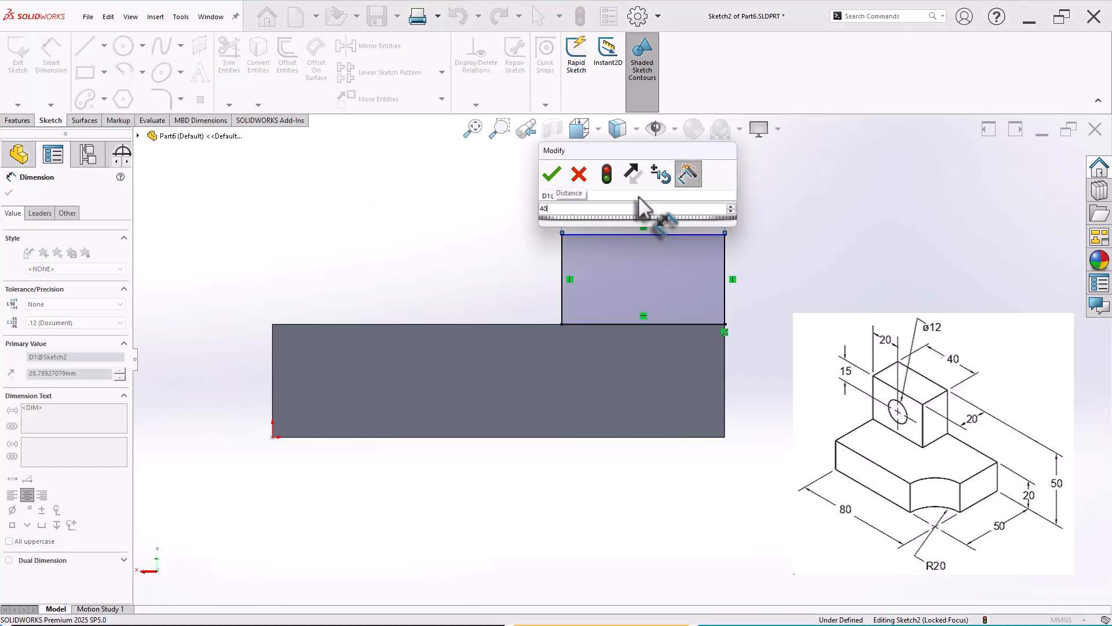
pyautogui.press('Return')
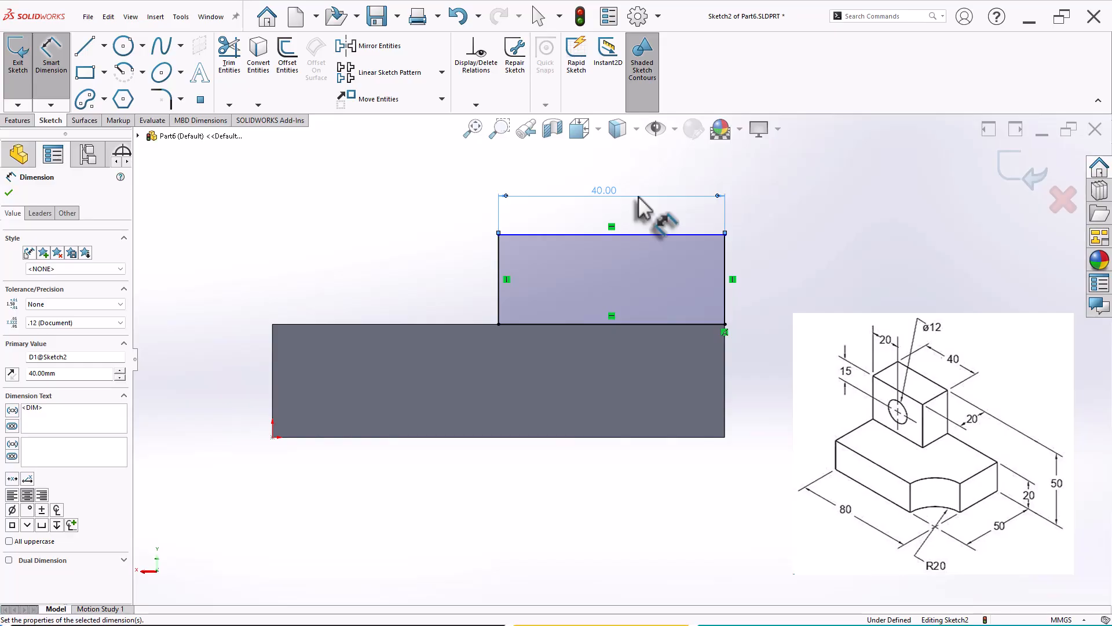
# - Dimension the rectangle's upper edge at 50 mm from the bottom edge of the base
pyautogui.click(604, 234)
pyautogui.click(419, 437)
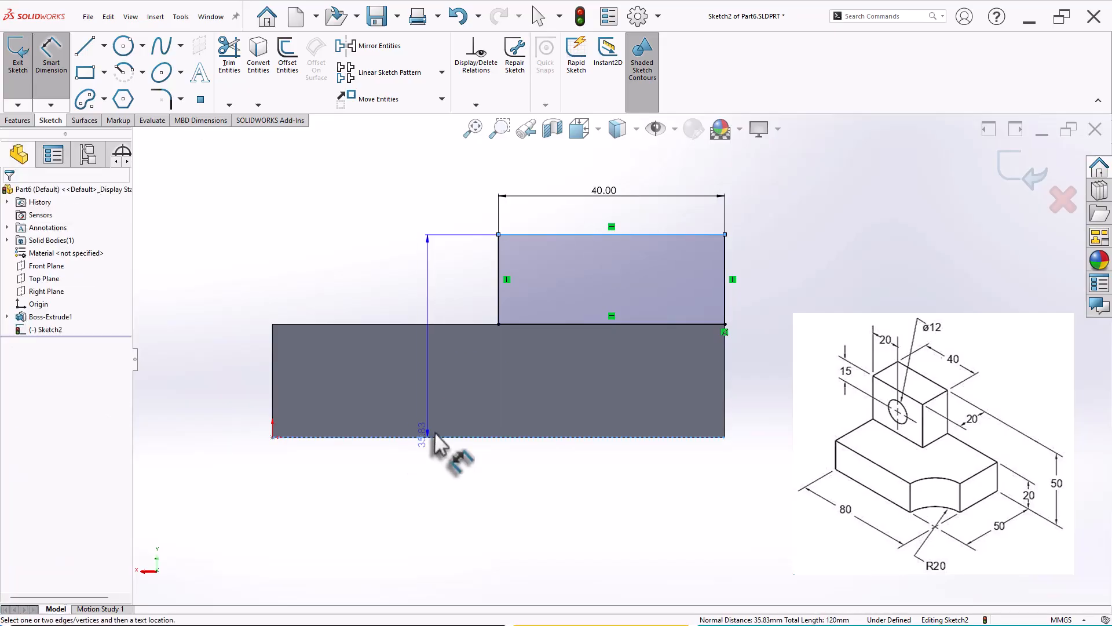
pyautogui.click(805, 349)
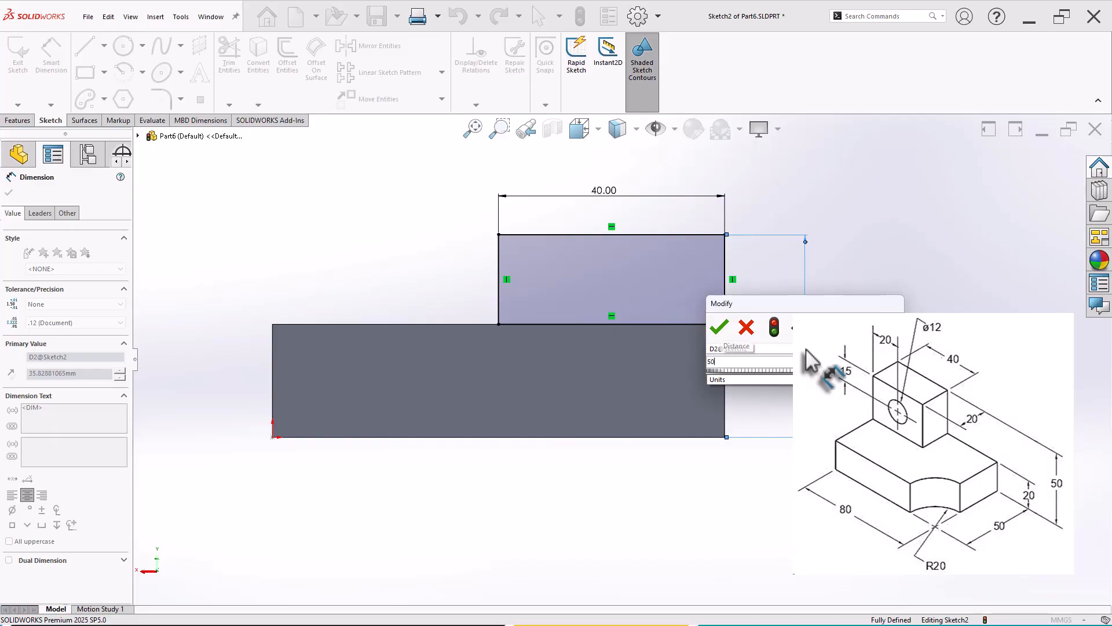
pyautogui.write('50')
pyautogui.press('Return')
# - Draw a circle of about 14 mm diameter near the middle of the upright rectangle and dimension its diameter as 20 mm
pyautogui.scroll(3, 822, 324)
pyautogui.scroll(-1, 782, 268)
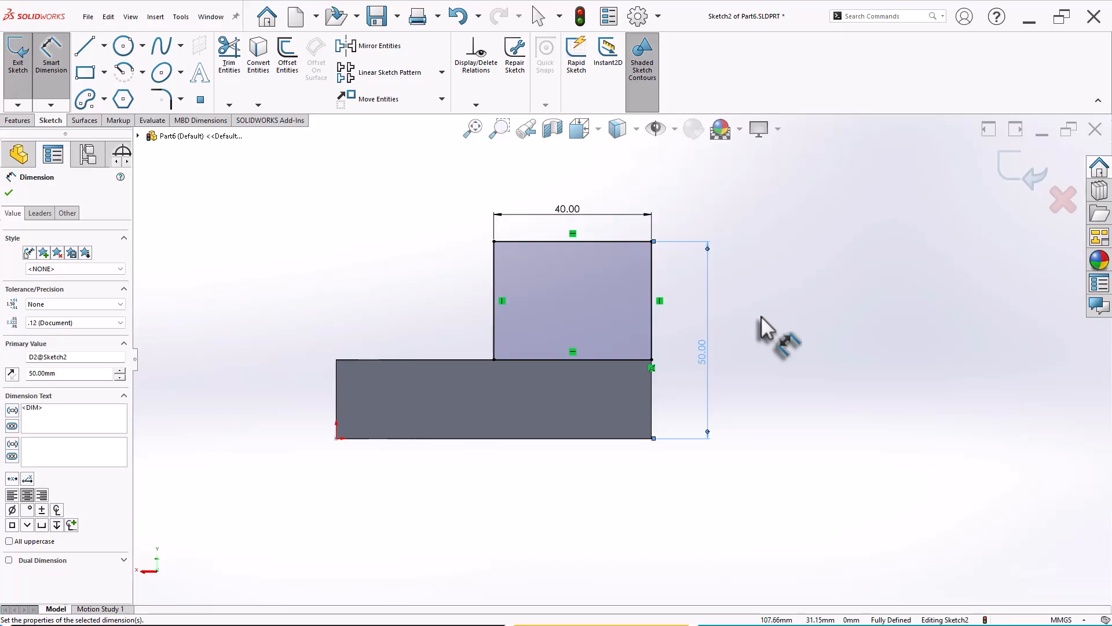
pyautogui.click(122, 46)
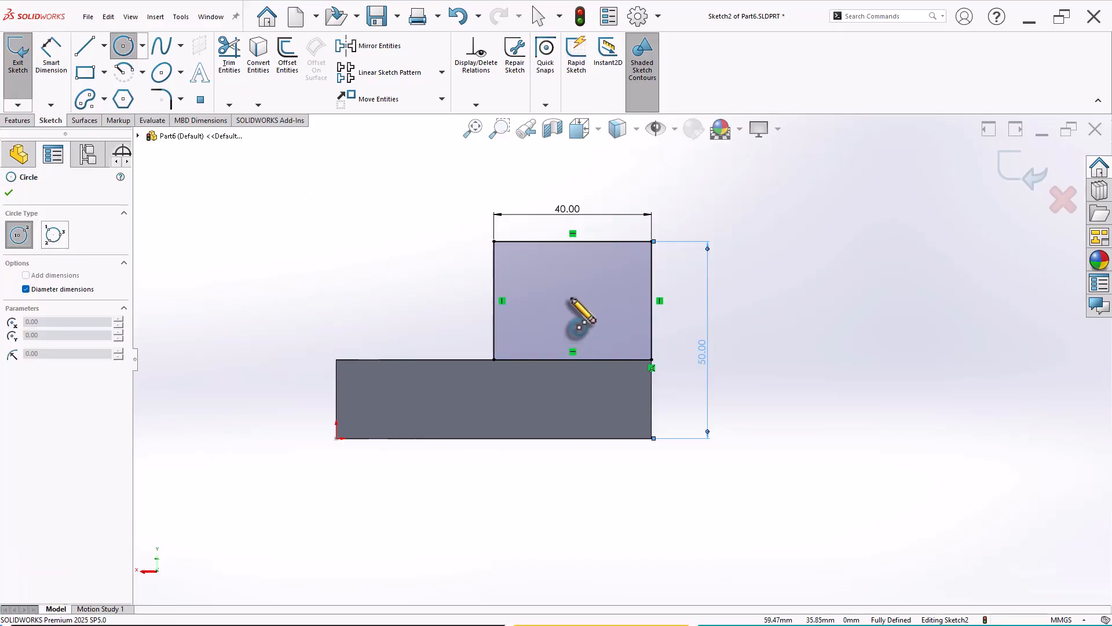
pyautogui.moveTo(572, 300); pyautogui.dragTo(589, 317)
pyautogui.moveTo(251, 278); pyautogui.dragTo(287, 238, button='right')
pyautogui.click(560, 273)
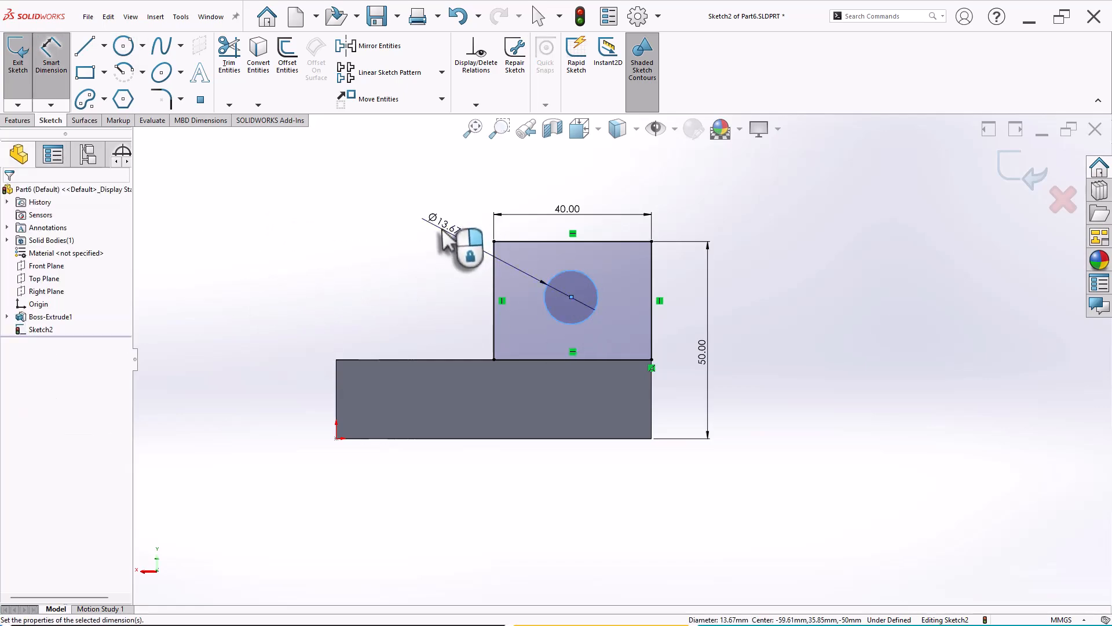
pyautogui.click(452, 240)
pyautogui.write('20')
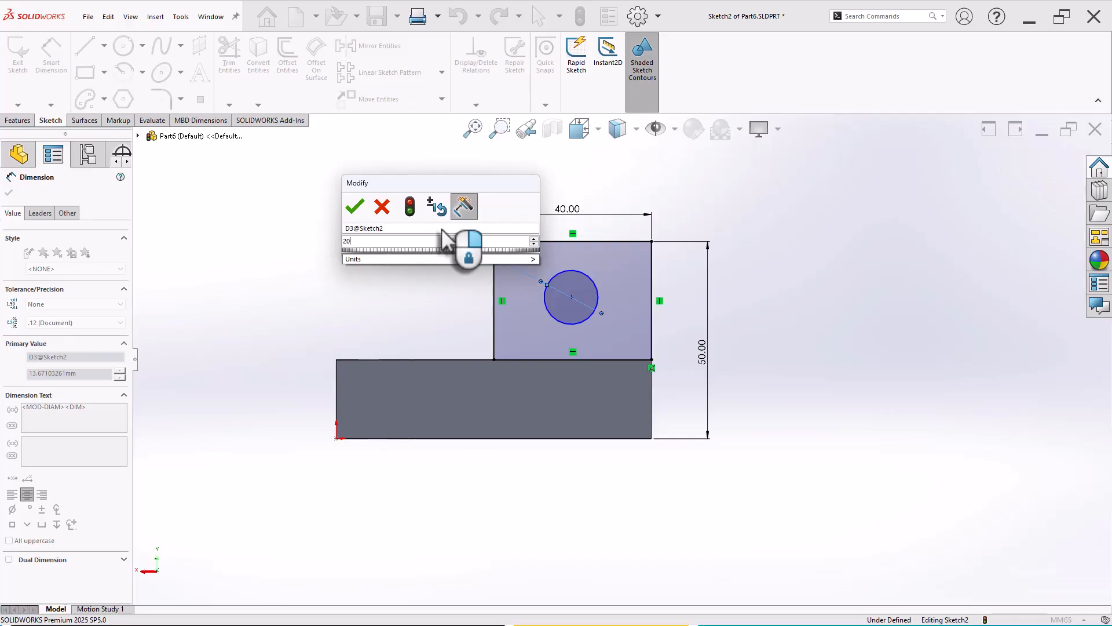
pyautogui.press('Return')
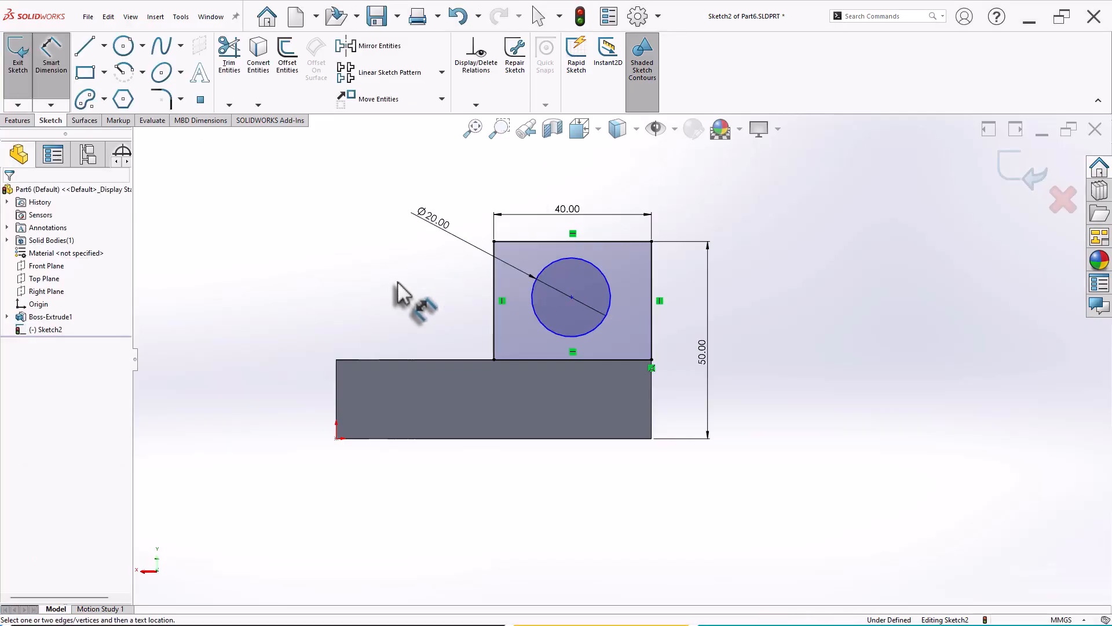
# - Dimension the circle's center at 20 mm from the rectangle's vertical edge that is flush with the base's end
pyautogui.click(571, 297)
pyautogui.click(651, 305)
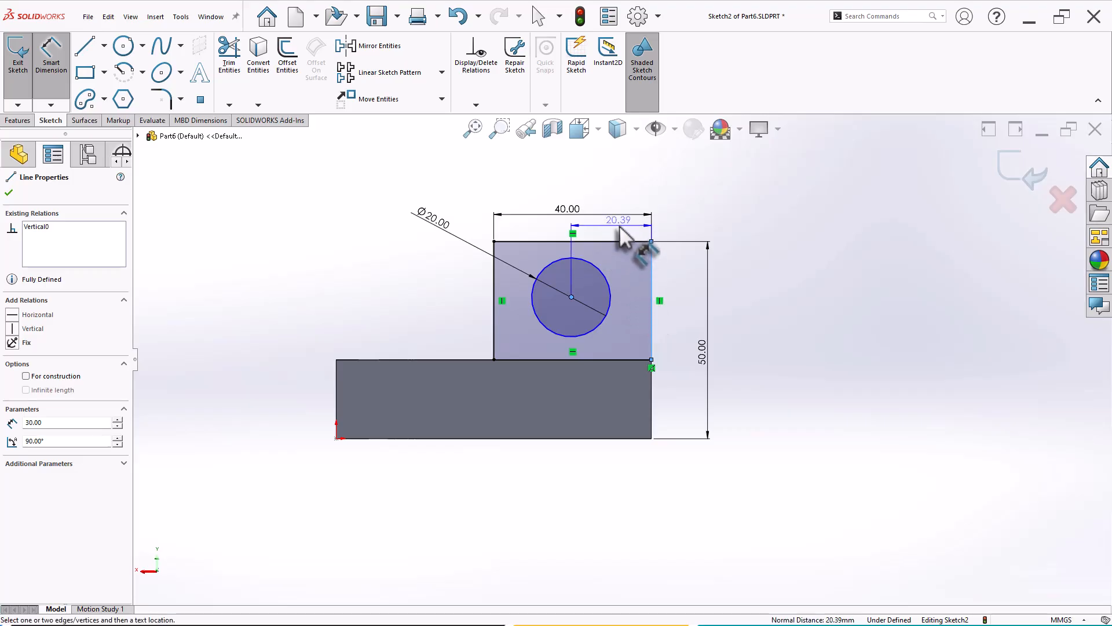
pyautogui.click(610, 229)
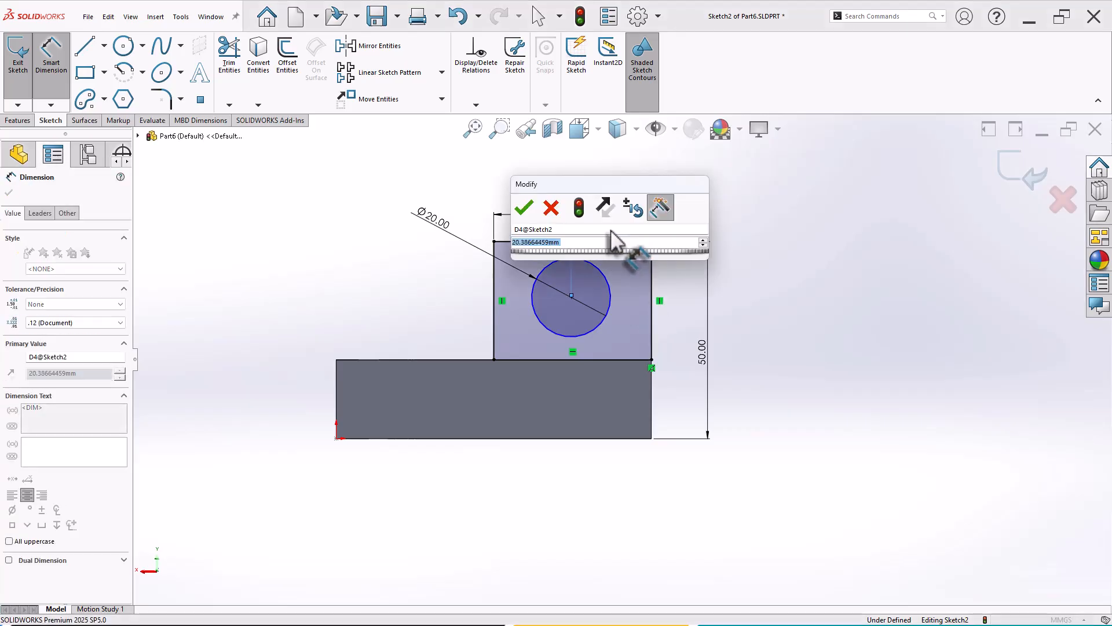
pyautogui.write('20')
pyautogui.press('Return')
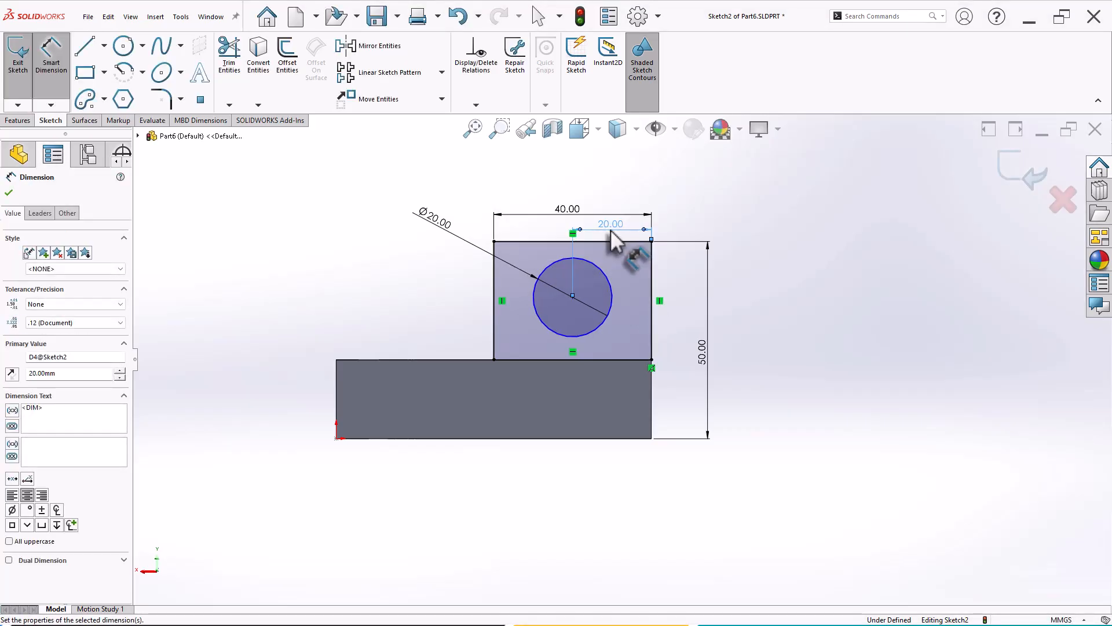
# - Dimension the circle's center at 15 mm below the rectangle's upper edge
pyautogui.click(593, 241)
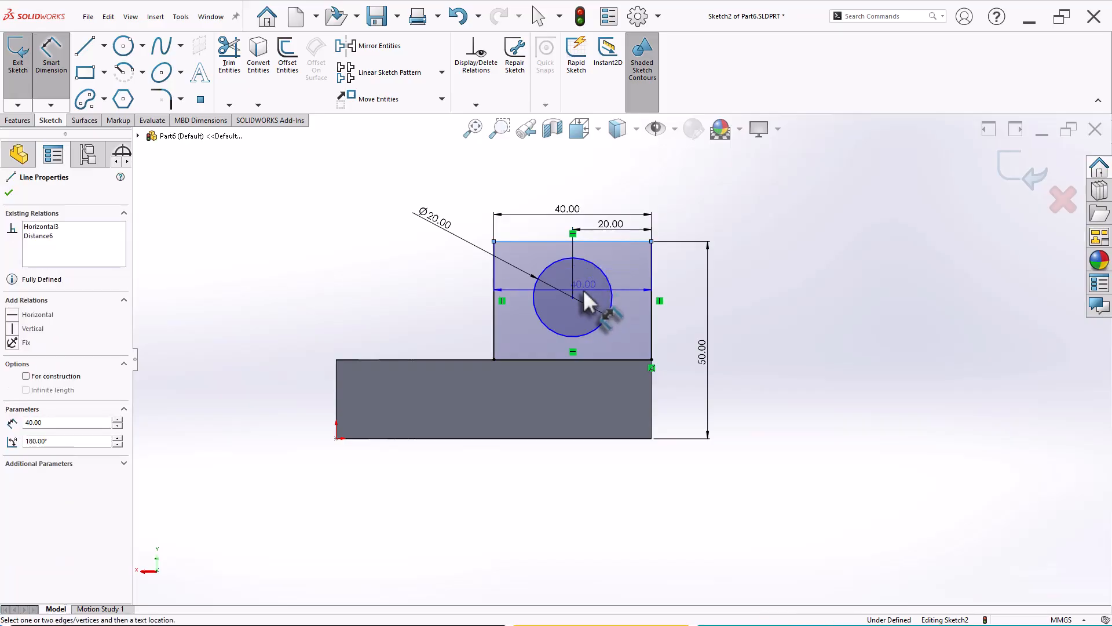
pyautogui.click(572, 297)
pyautogui.click(672, 283)
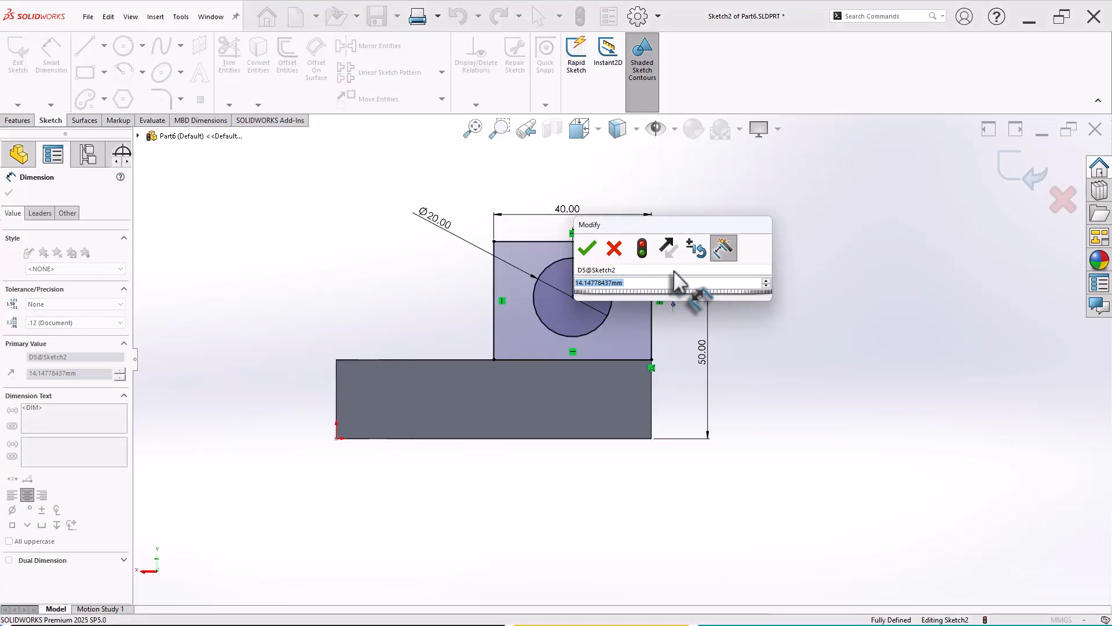
pyautogui.write('15')
pyautogui.press('Return')
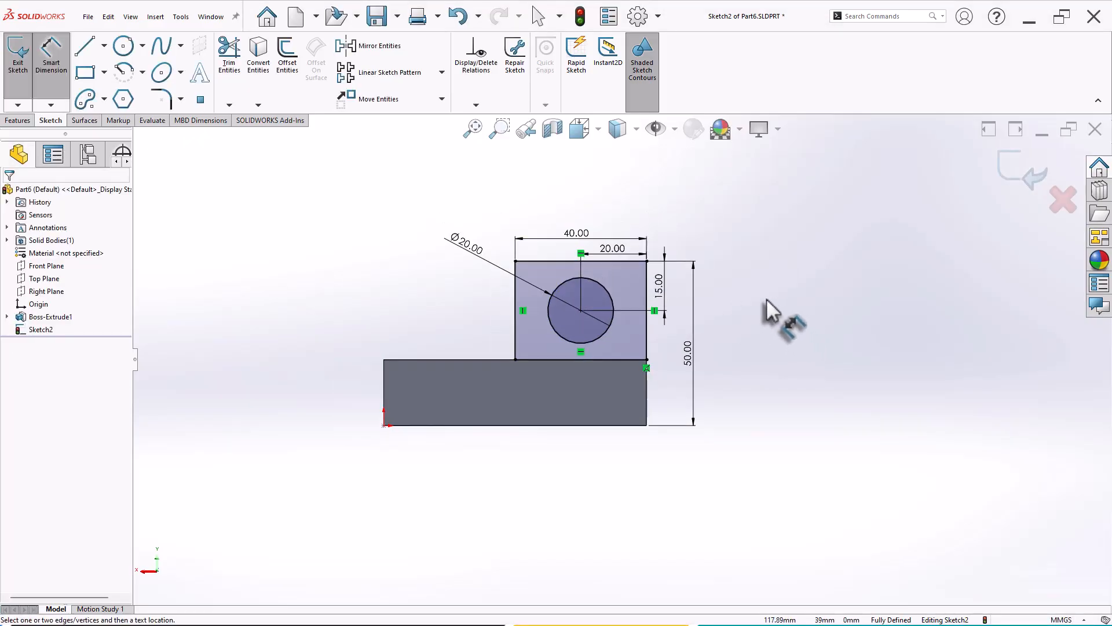
# - Extrude the holed rectangle as a 20 mm Blind boss, reversed to run over the base, and show the part in isometric view
pyautogui.moveTo(749, 299); pyautogui.dragTo(787, 347, button='middle')
pyautogui.scroll(-3, 788, 349)
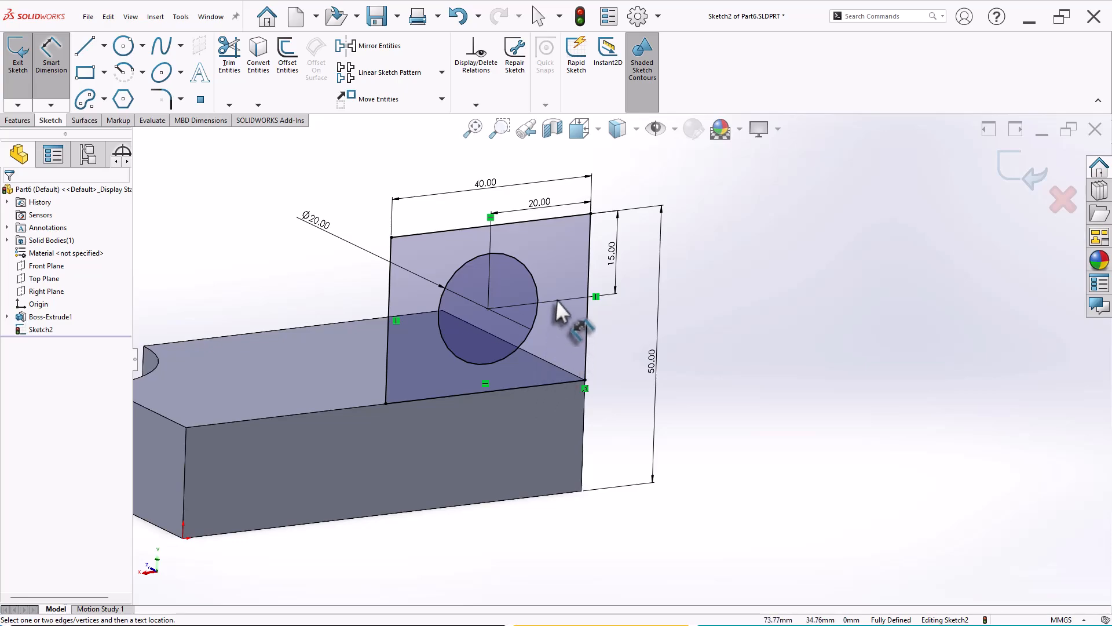
pyautogui.click(19, 120)
pyautogui.click(24, 71)
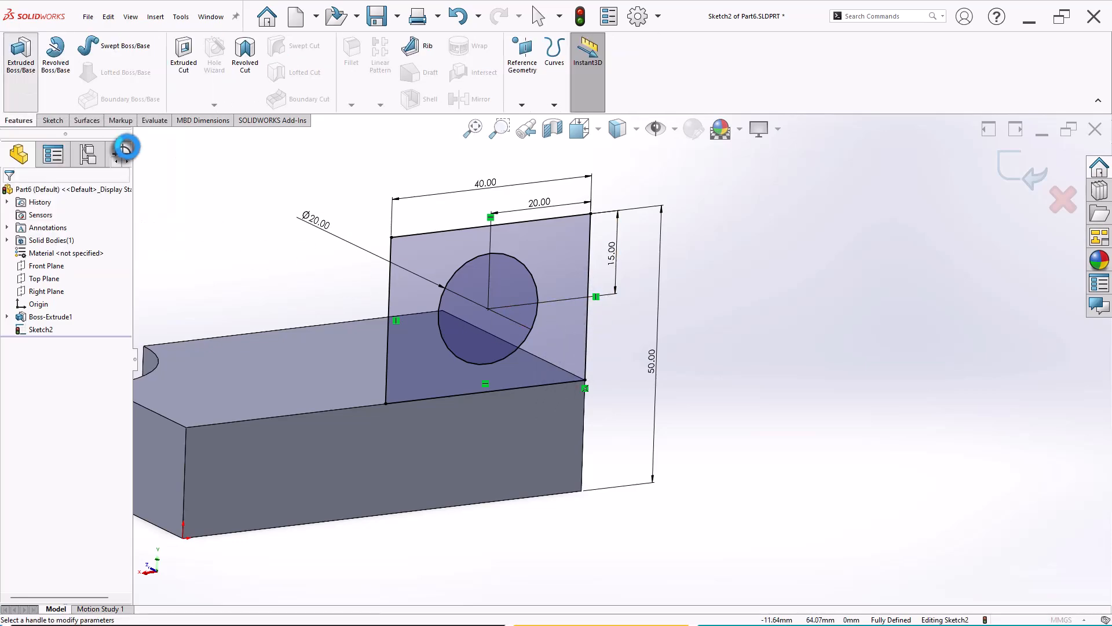
pyautogui.moveTo(269, 247); pyautogui.dragTo(148, 286, button='middle')
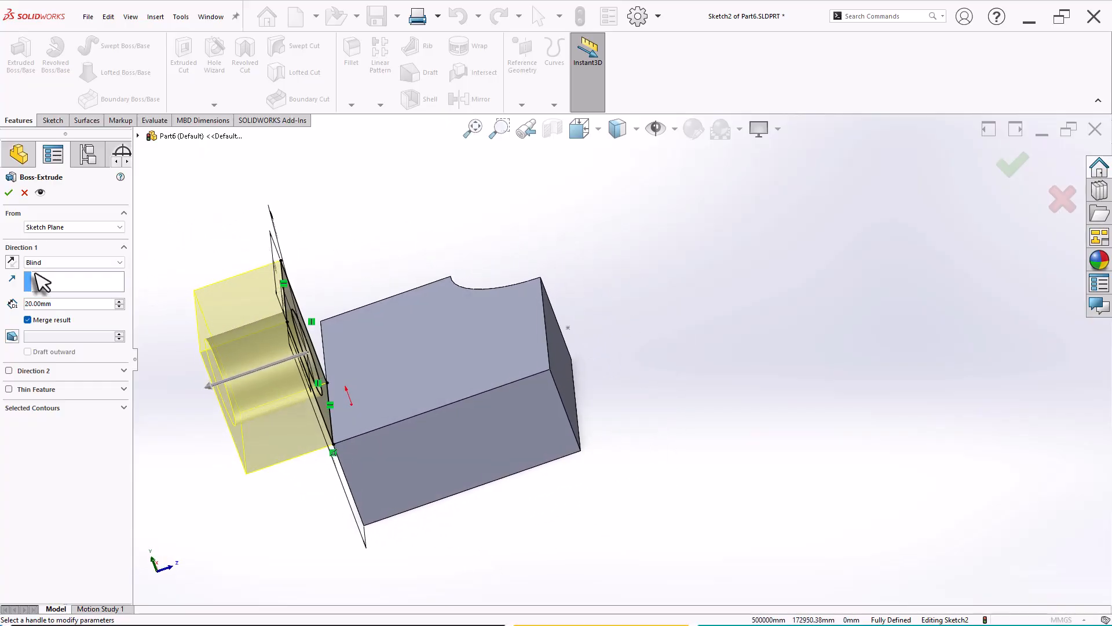
pyautogui.click(11, 262)
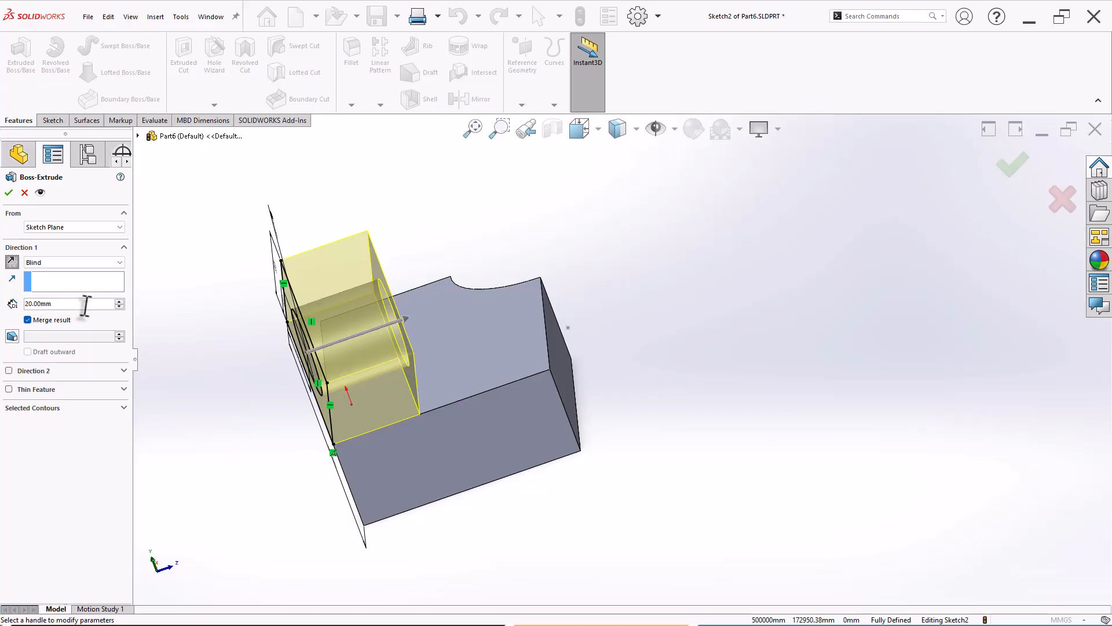
pyautogui.moveTo(236, 367); pyautogui.dragTo(217, 389, button='middle')
pyautogui.click(1011, 169)
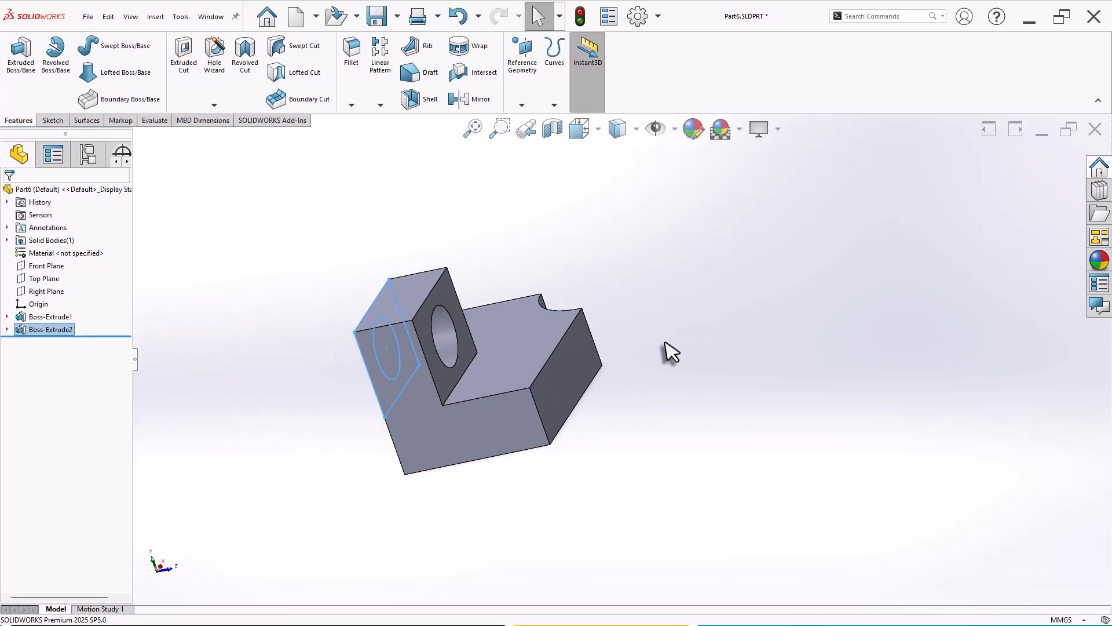
pyautogui.hotkey('ctrl', '7')
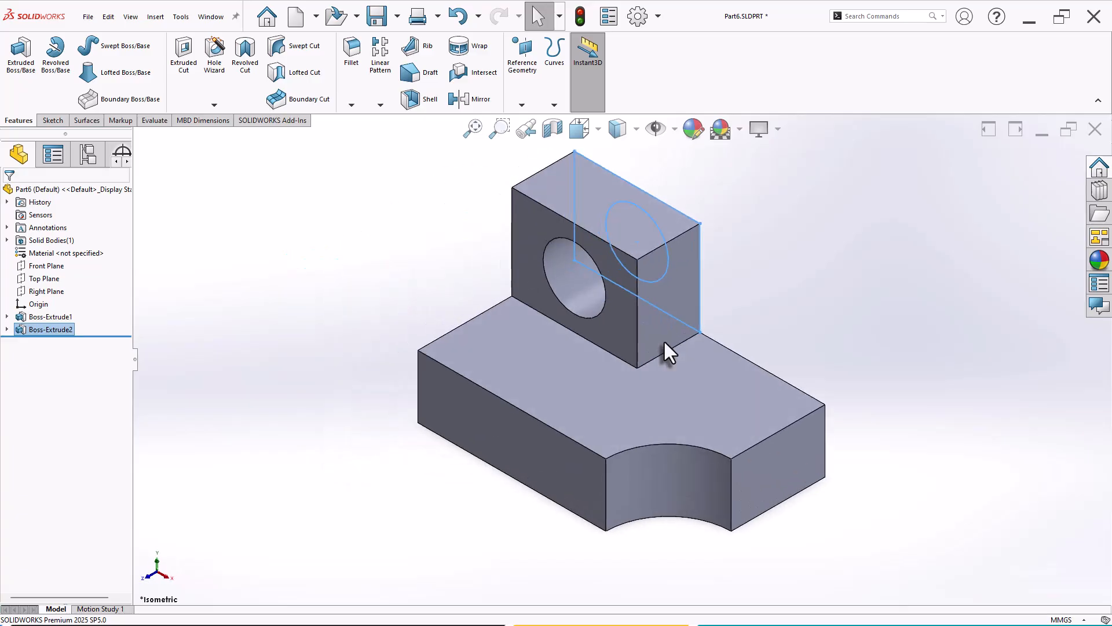
pyautogui.click(808, 298)
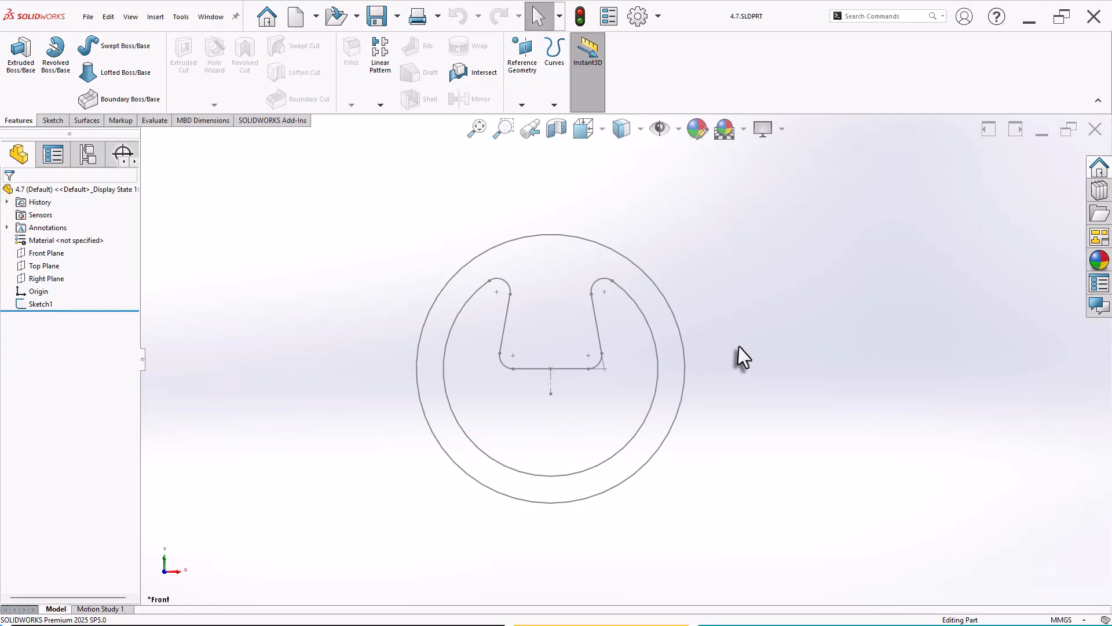
# - Open the existing sketch of part 4.7, with its outer circle and inner notched profile, for editing
pyautogui.scroll(-2, 734, 350)
pyautogui.click(47, 307)
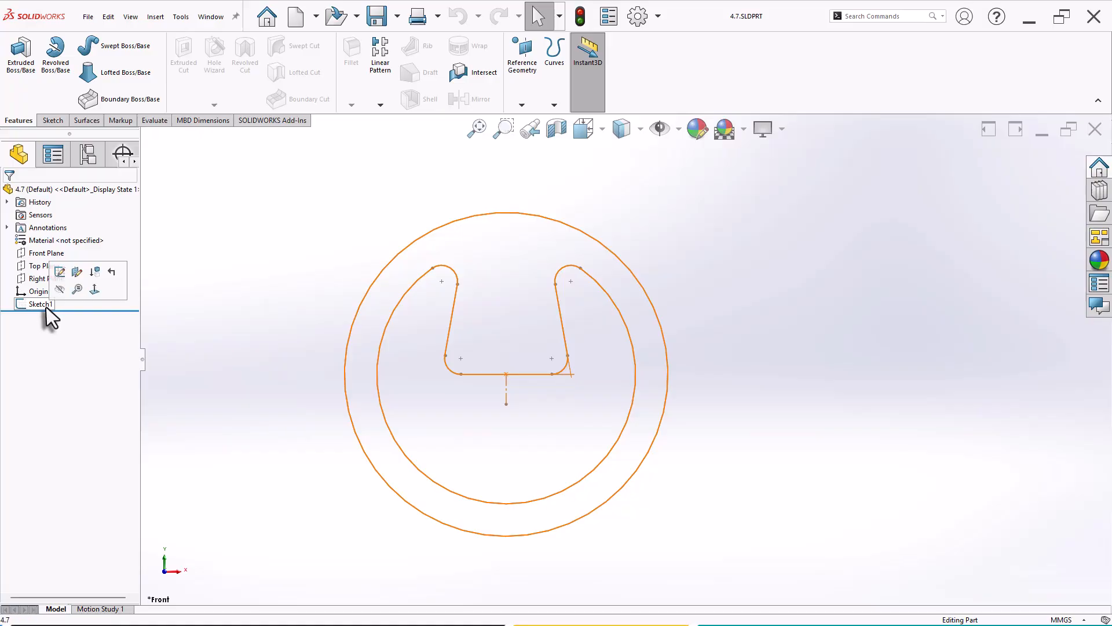
pyautogui.click(55, 276)
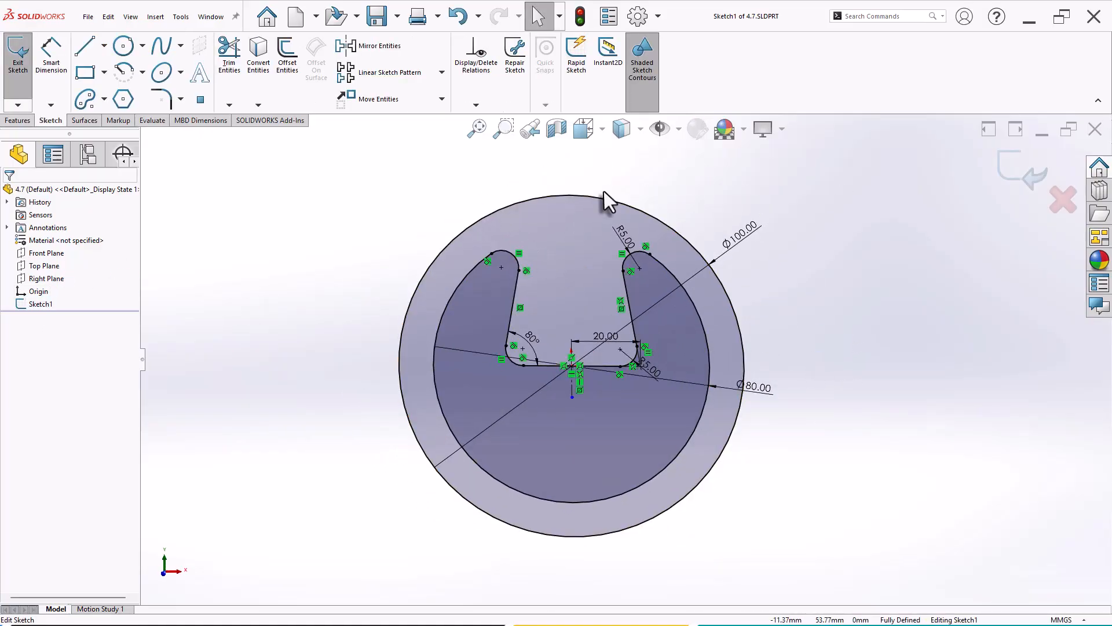
# - Extrude the ring with its inward tab from the sketch as a 10 mm Blind boss
pyautogui.scroll(-1, 799, 418)
pyautogui.moveTo(843, 336); pyautogui.dragTo(813, 316, button='middle')
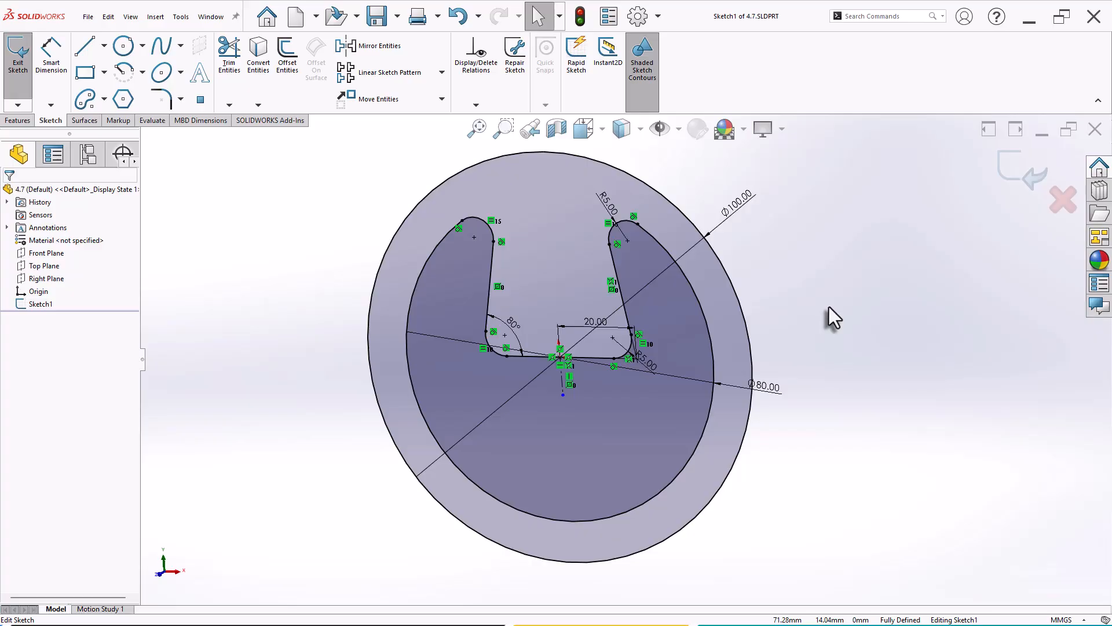
pyautogui.press('s')
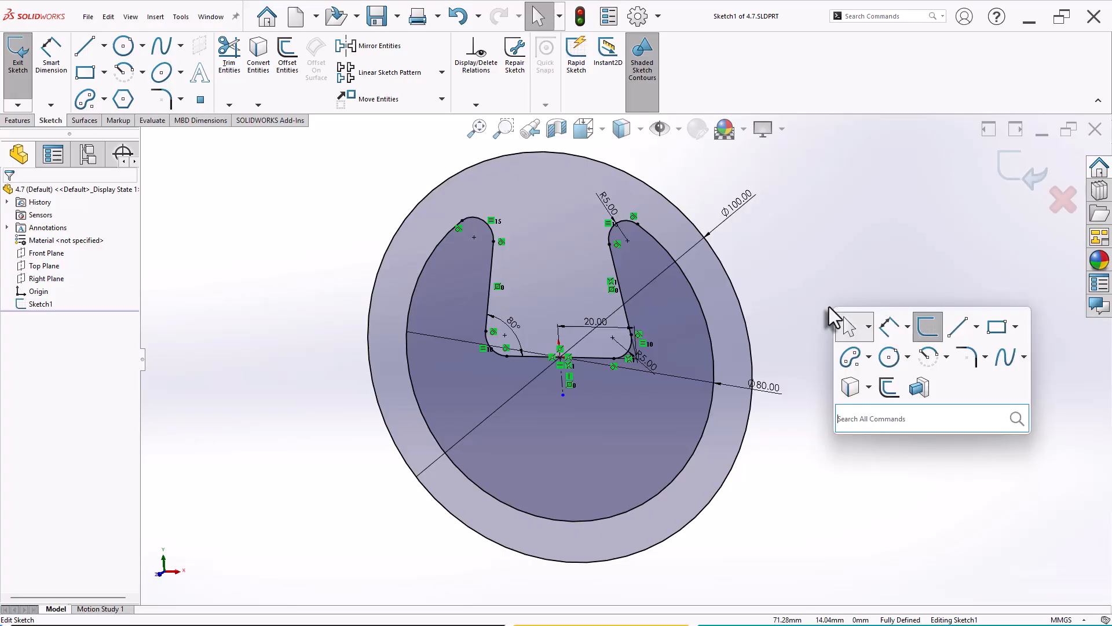
pyautogui.click(918, 388)
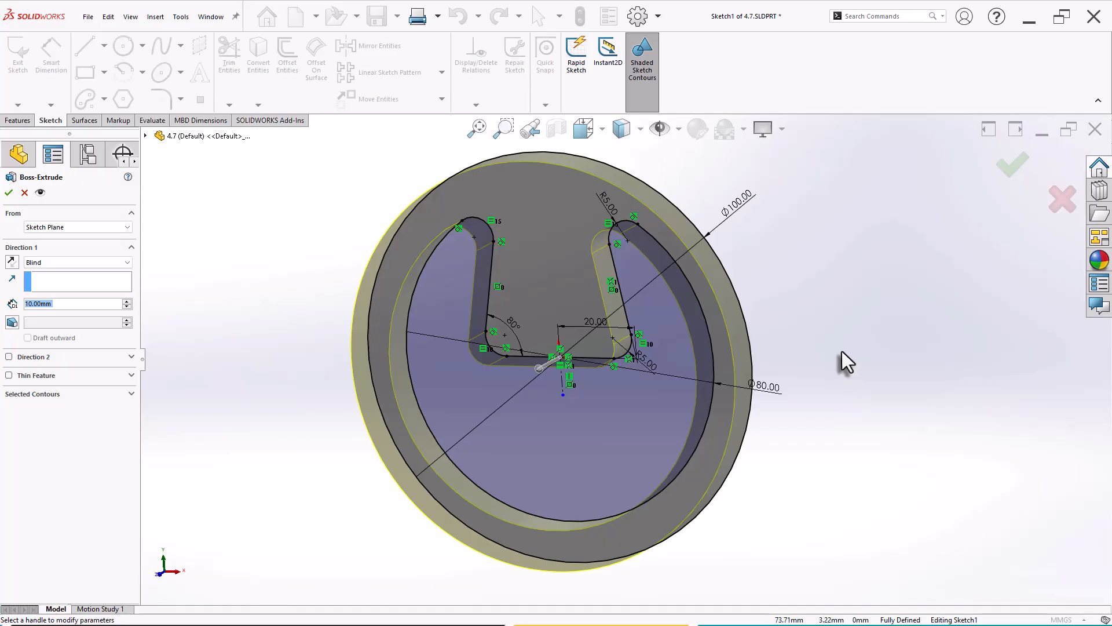
pyautogui.moveTo(261, 377)
pyautogui.mouseDown(button='middle')
pyautogui.moveTo(286, 328)
pyautogui.moveTo(288, 267)
pyautogui.moveTo(236, 370)
pyautogui.moveTo(300, 359)
pyautogui.moveTo(304, 374)
pyautogui.moveTo(278, 315)
pyautogui.moveTo(281, 357)
pyautogui.moveTo(266, 320)
pyautogui.moveTo(273, 368)
pyautogui.mouseUp(button='middle')
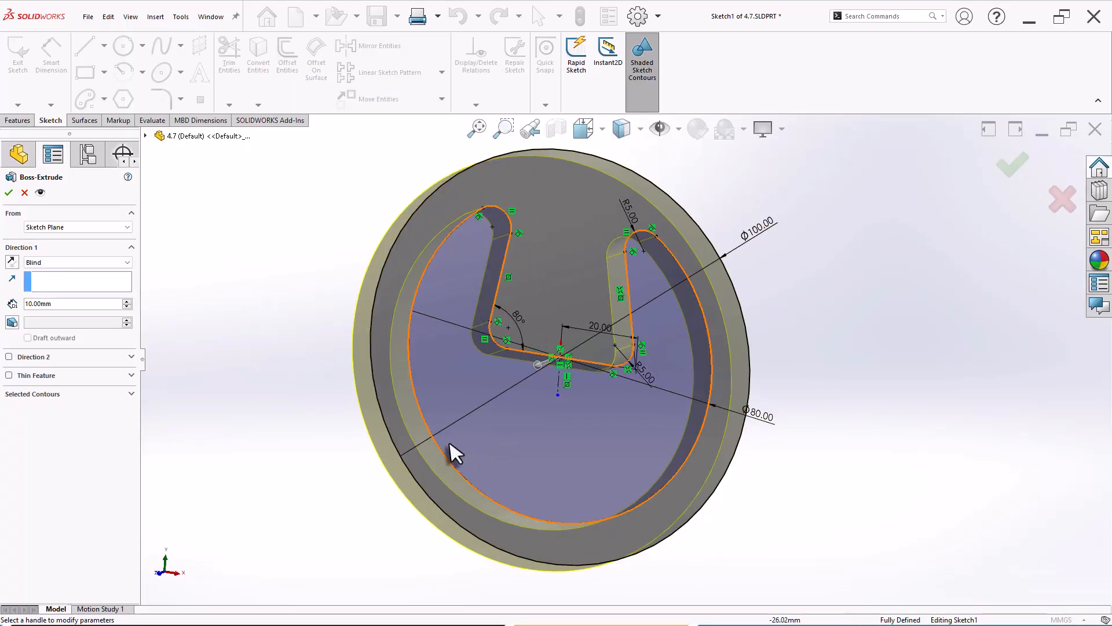
pyautogui.moveTo(516, 450)
pyautogui.mouseDown(button='middle')
pyautogui.moveTo(533, 427)
pyautogui.moveTo(592, 416)
pyautogui.moveTo(541, 427)
pyautogui.mouseUp(button='middle')
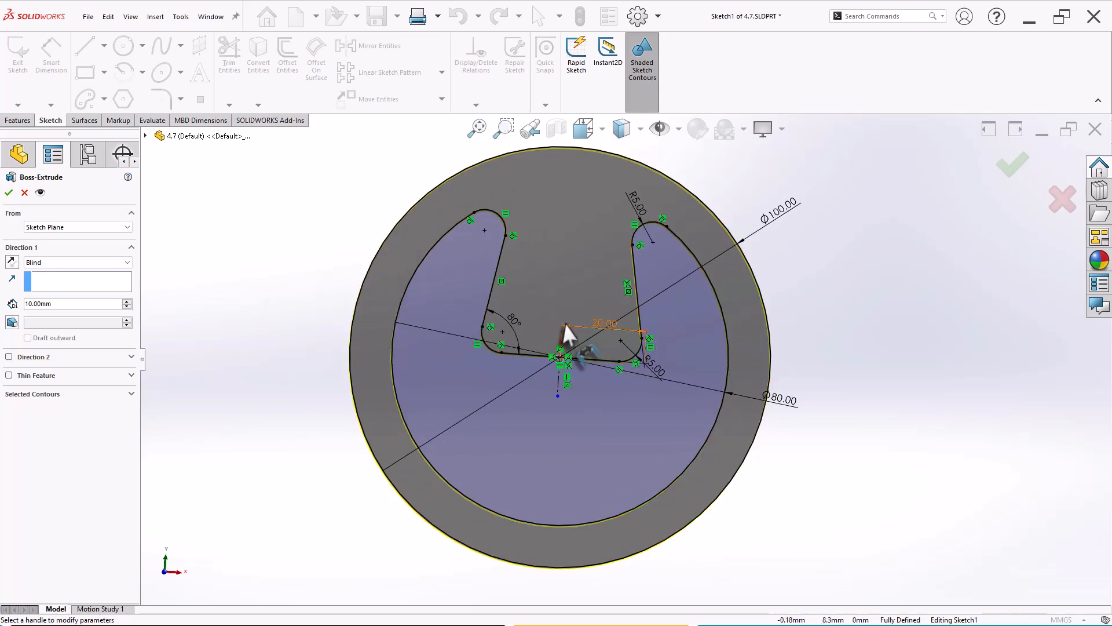
pyautogui.moveTo(590, 467)
pyautogui.mouseDown(button='middle')
pyautogui.moveTo(568, 442)
pyautogui.moveTo(499, 486)
pyautogui.mouseUp(button='middle')
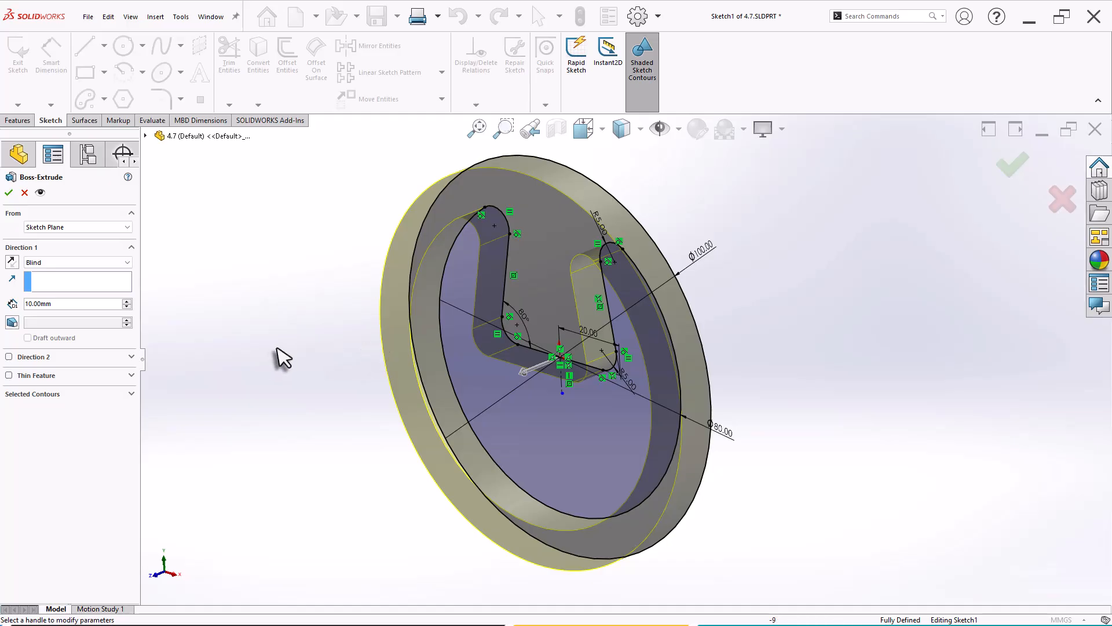
pyautogui.click(9, 192)
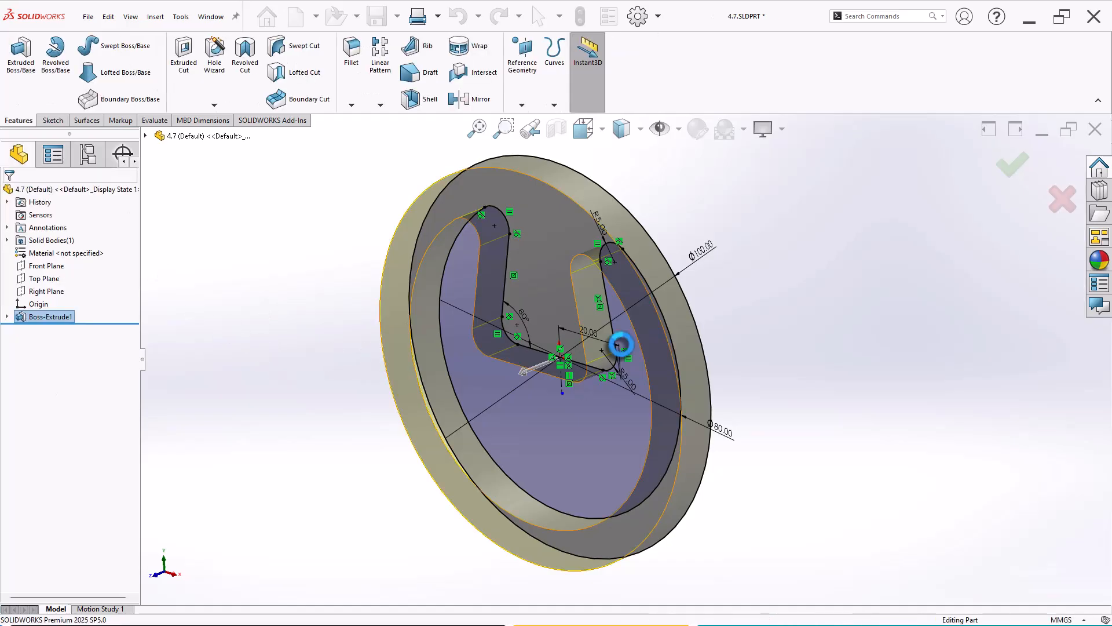
pyautogui.moveTo(770, 333); pyautogui.dragTo(730, 298, button='middle')
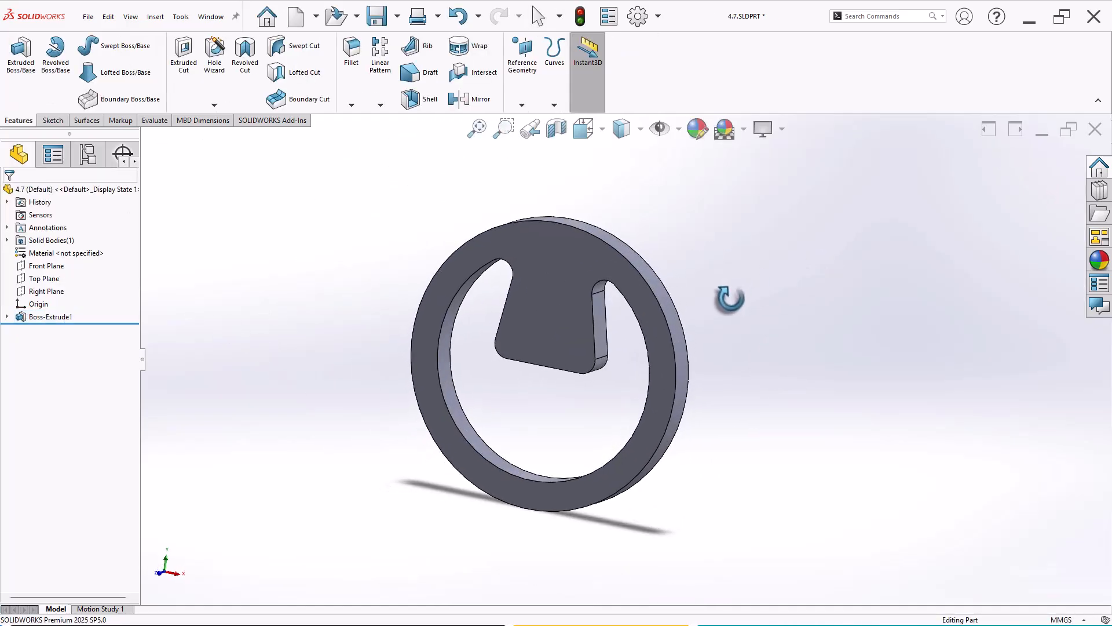
# - Edit the boss extrusion so that only the inner notched region is its selected contour, and inspect the solid
pyautogui.click(51, 317)
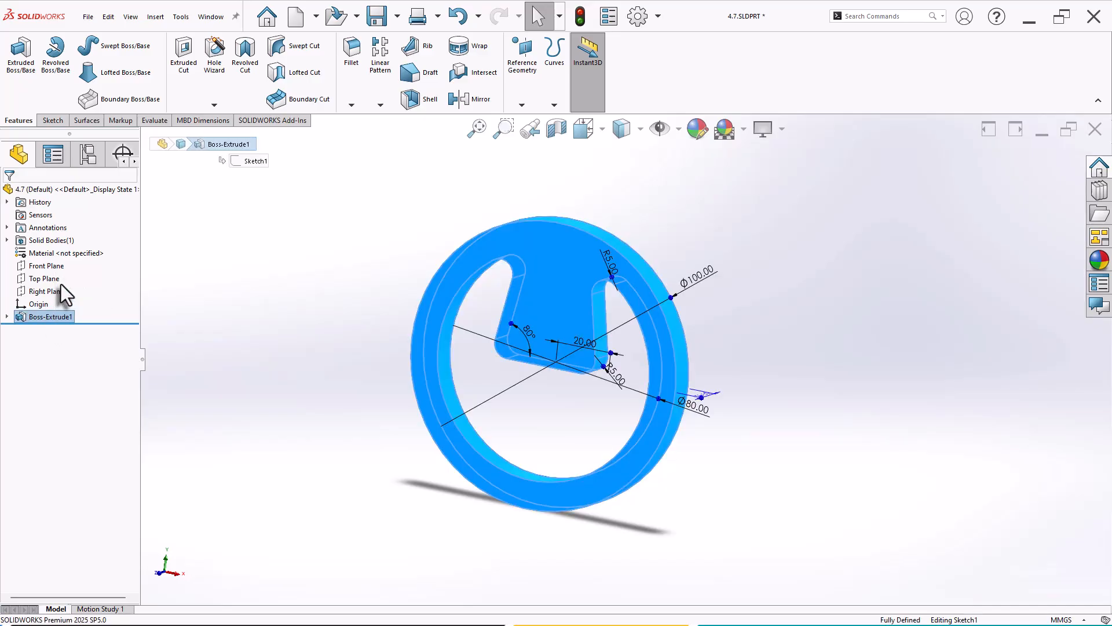
pyautogui.click(61, 284)
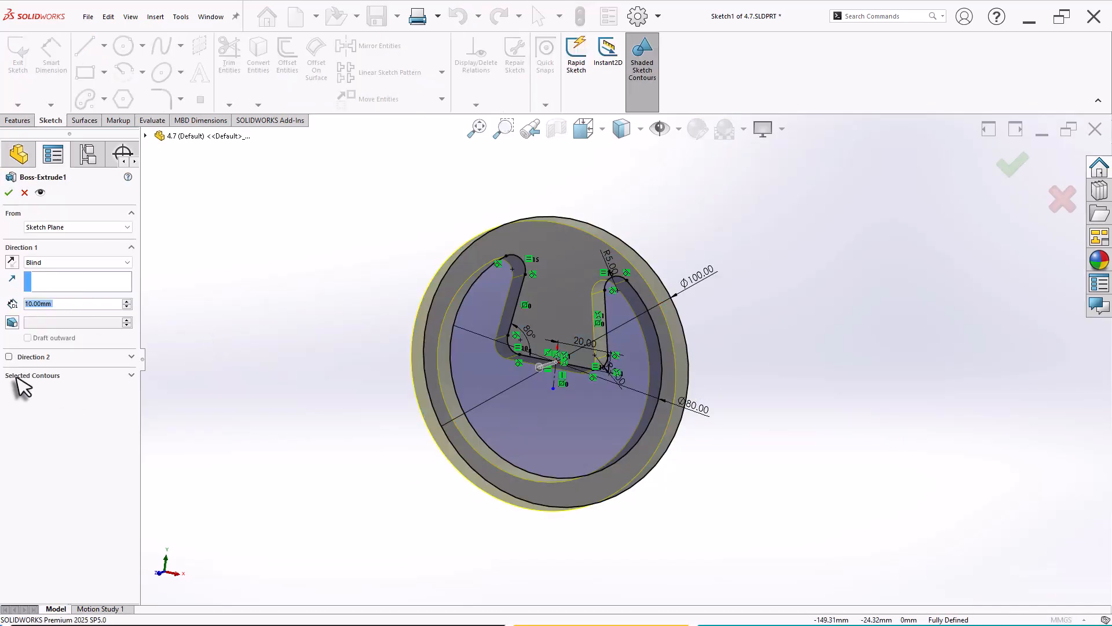
pyautogui.click(29, 377)
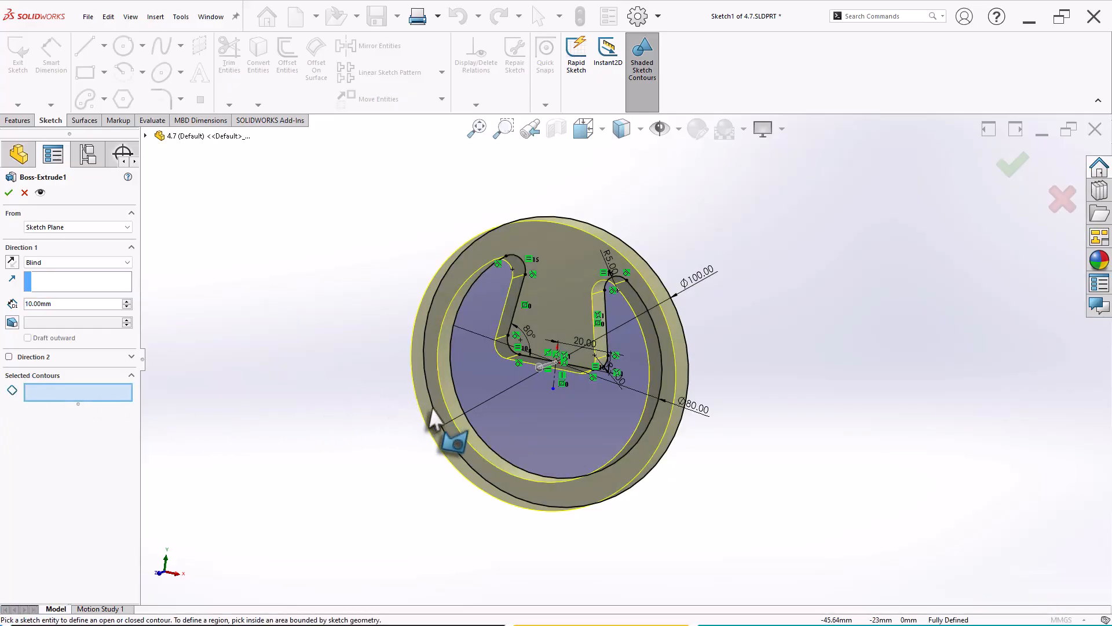
pyautogui.click(509, 420)
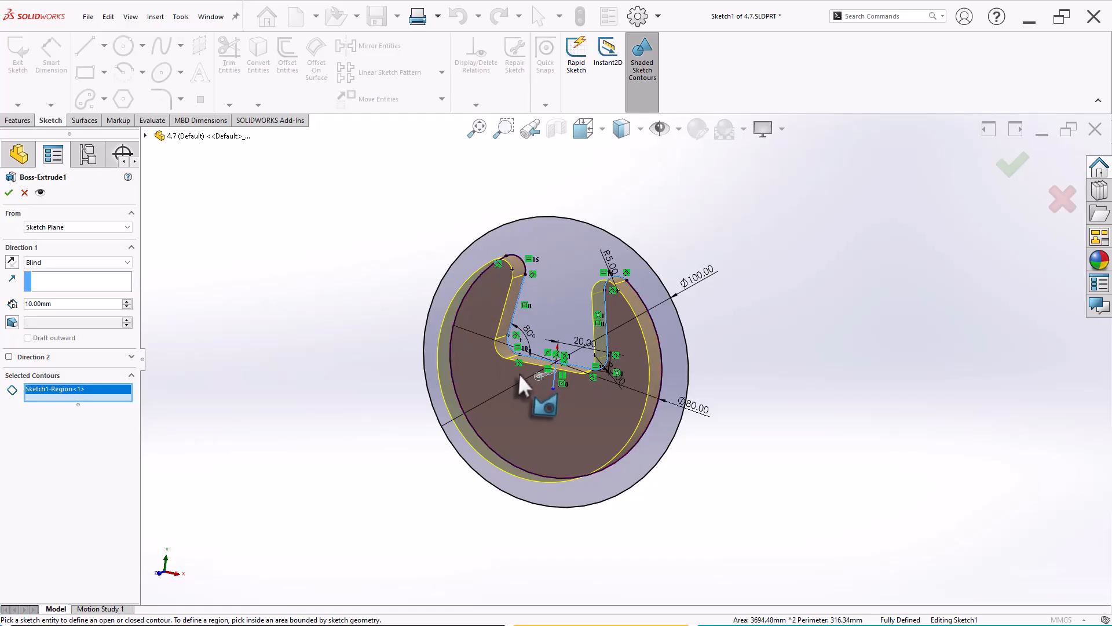
pyautogui.click(1007, 169)
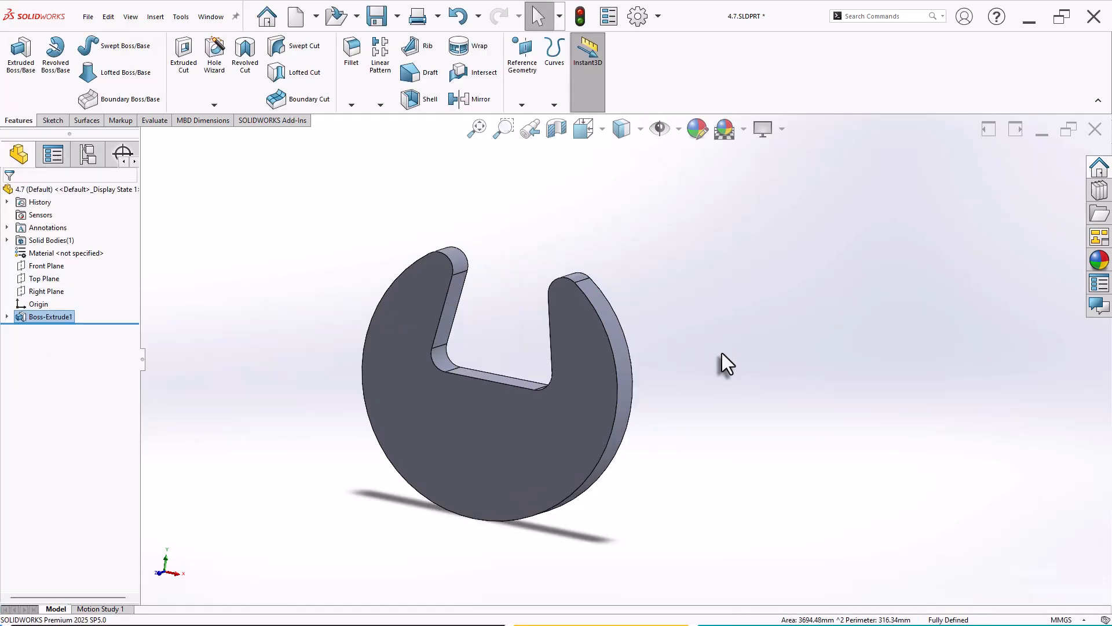
pyautogui.moveTo(721, 353)
pyautogui.mouseDown(button='middle')
pyautogui.moveTo(701, 377)
pyautogui.moveTo(680, 377)
pyautogui.moveTo(742, 367)
pyautogui.moveTo(733, 361)
pyautogui.mouseUp(button='middle')
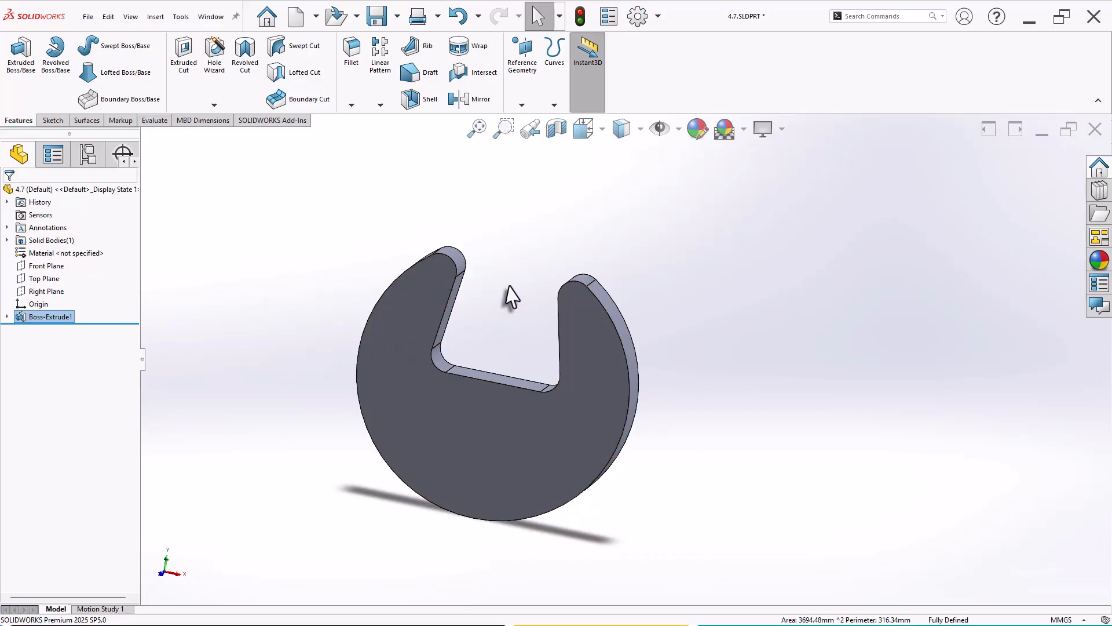
pyautogui.moveTo(519, 293); pyautogui.dragTo(481, 307, button='middle')
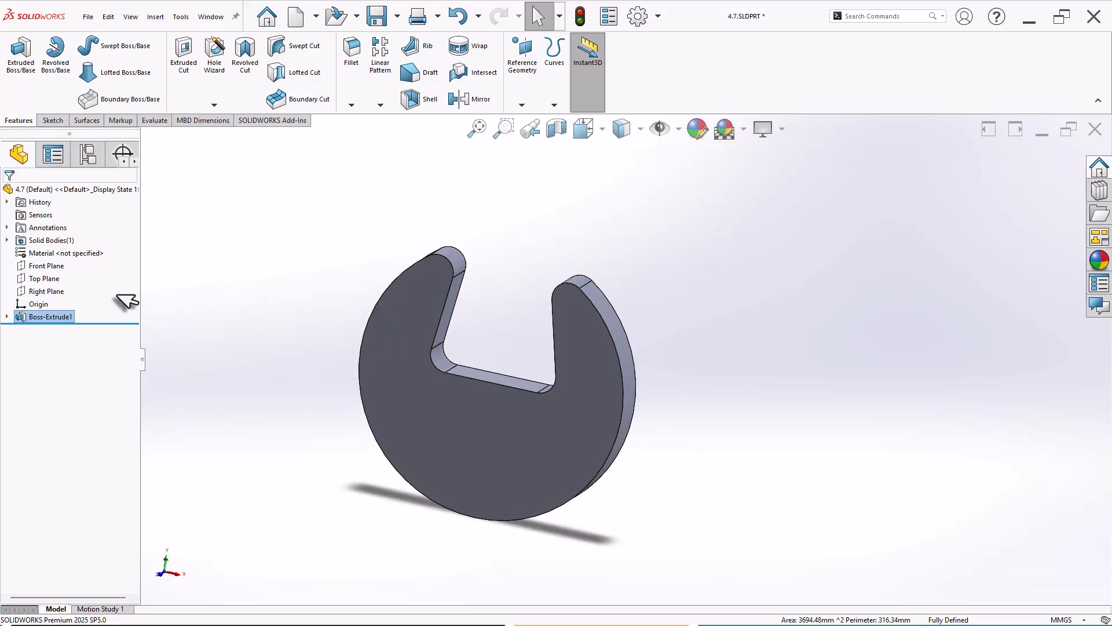
# - Edit the boss extrusion, replacing the selected inner region with the outer 100 mm circle as its contour to make a full disc
pyautogui.rightClick(67, 317)
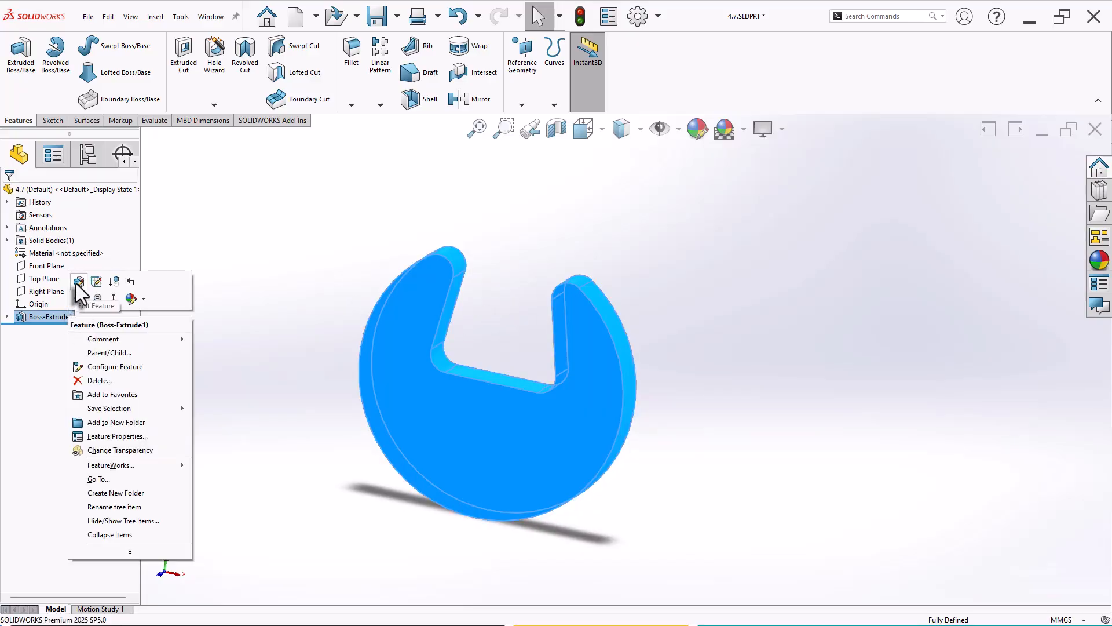
pyautogui.click(75, 283)
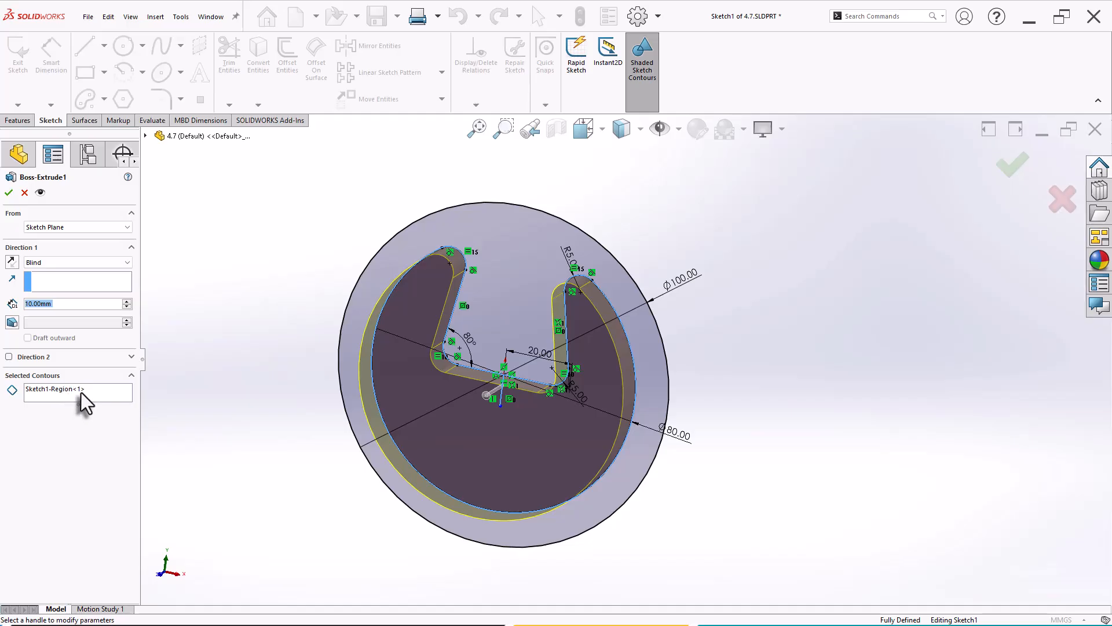
pyautogui.rightClick(81, 392)
pyautogui.click(106, 399)
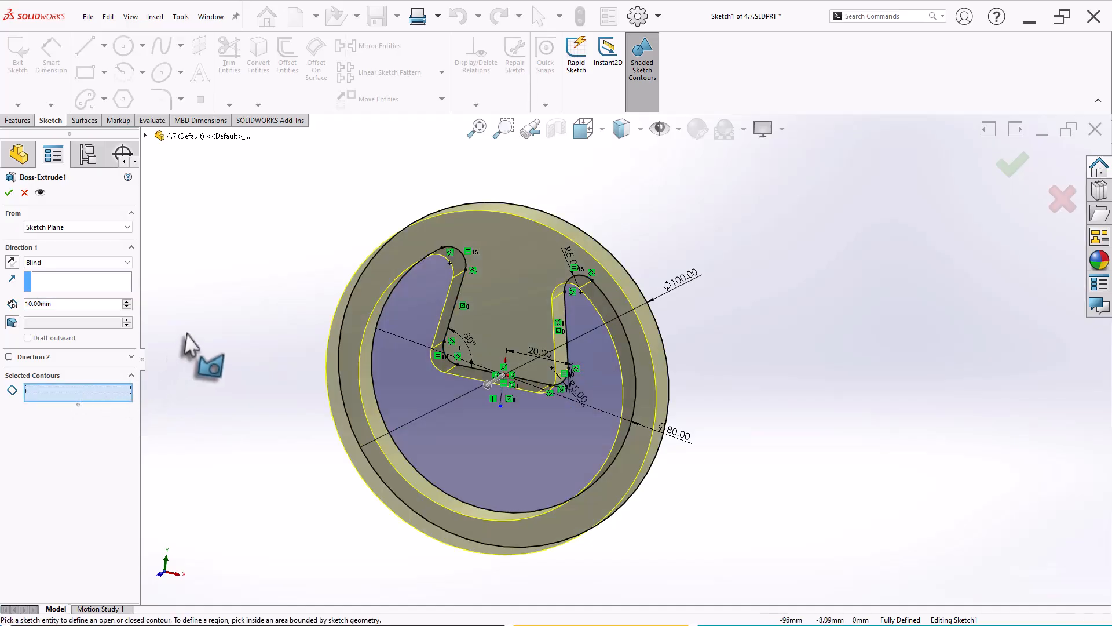
pyautogui.click(519, 206)
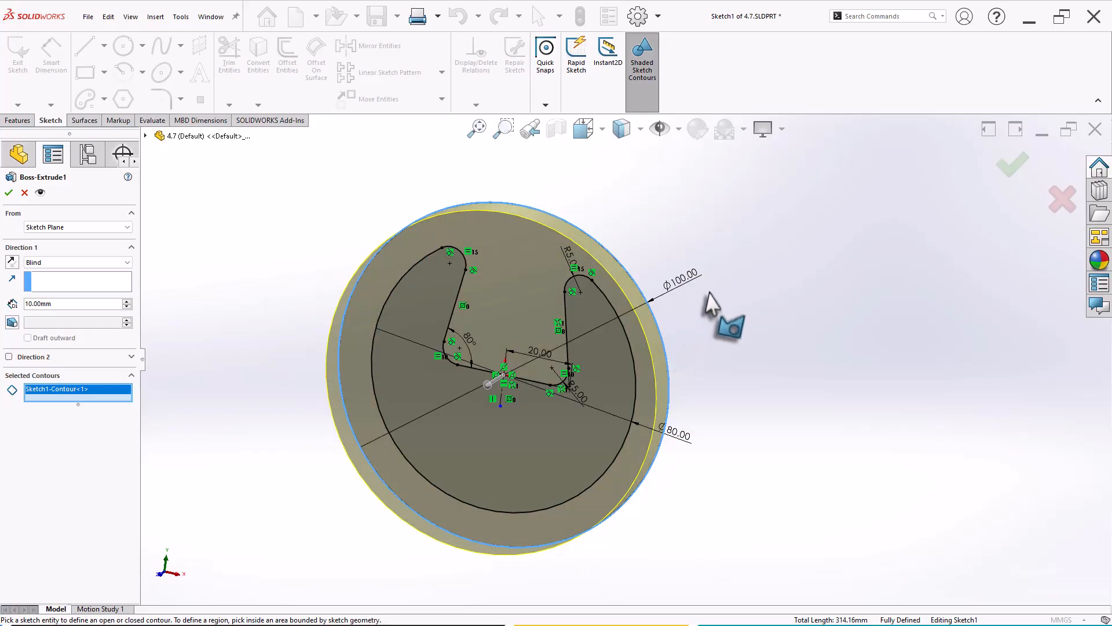
pyautogui.moveTo(747, 327)
pyautogui.mouseDown(button='middle')
pyautogui.moveTo(786, 320)
pyautogui.moveTo(750, 317)
pyautogui.mouseUp(button='middle')
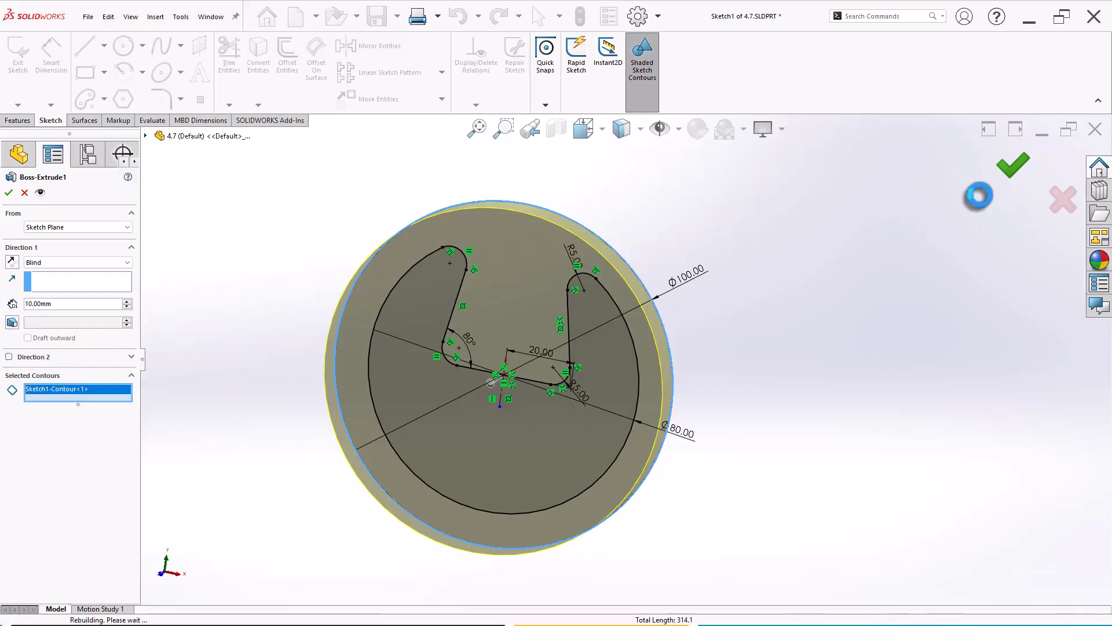
pyautogui.click(1013, 167)
pyautogui.moveTo(811, 337); pyautogui.dragTo(778, 339, button='middle')
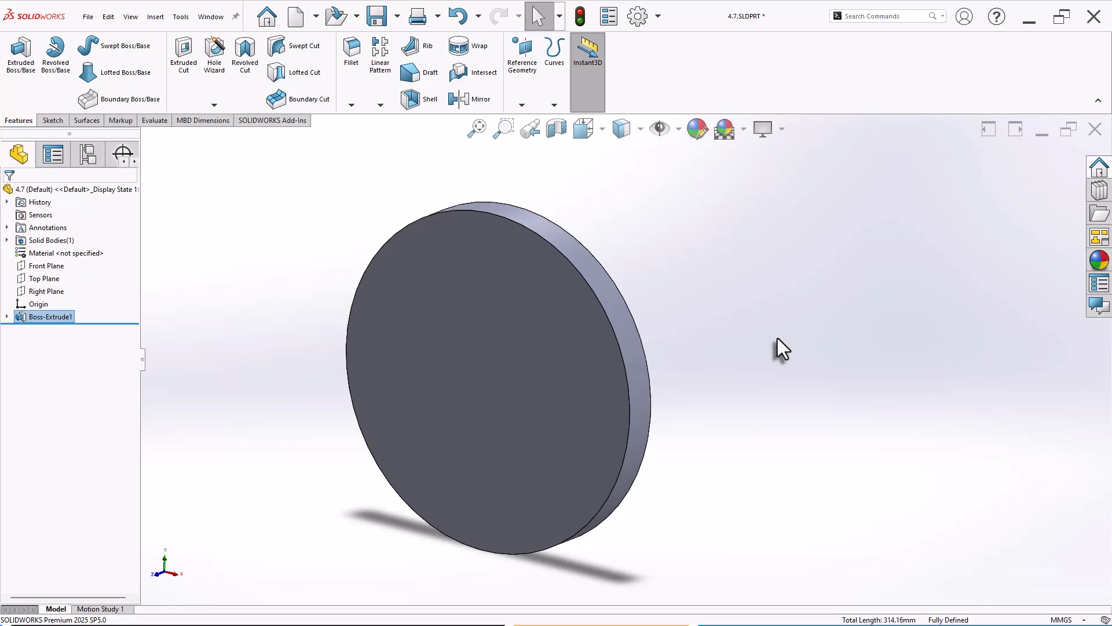
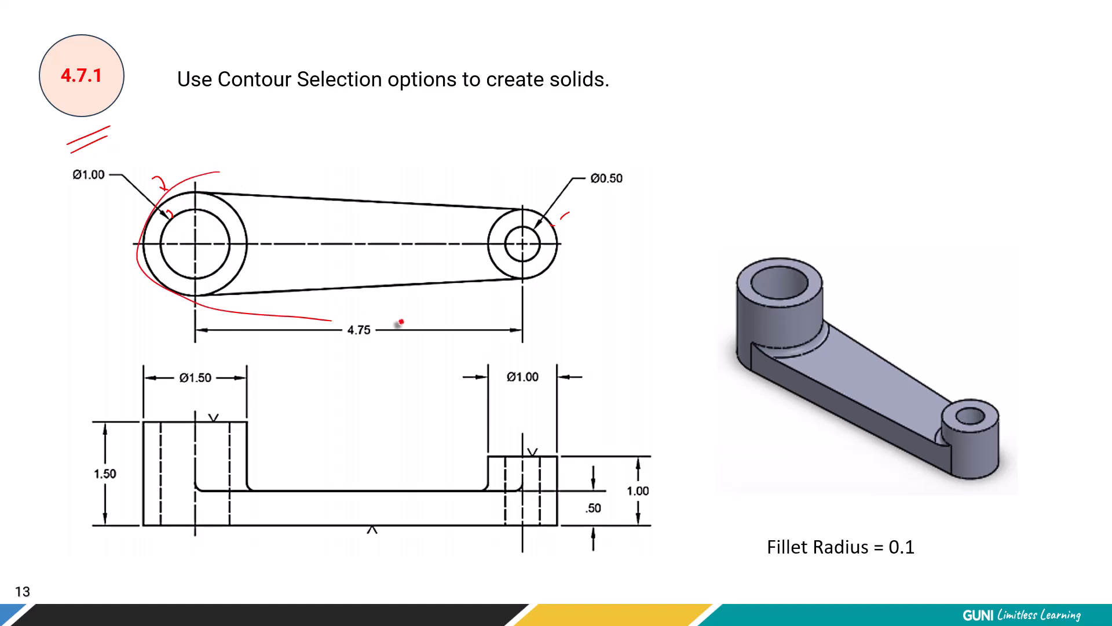
pyautogui.moveTo(416, 319); pyautogui.dragTo(340, 196)
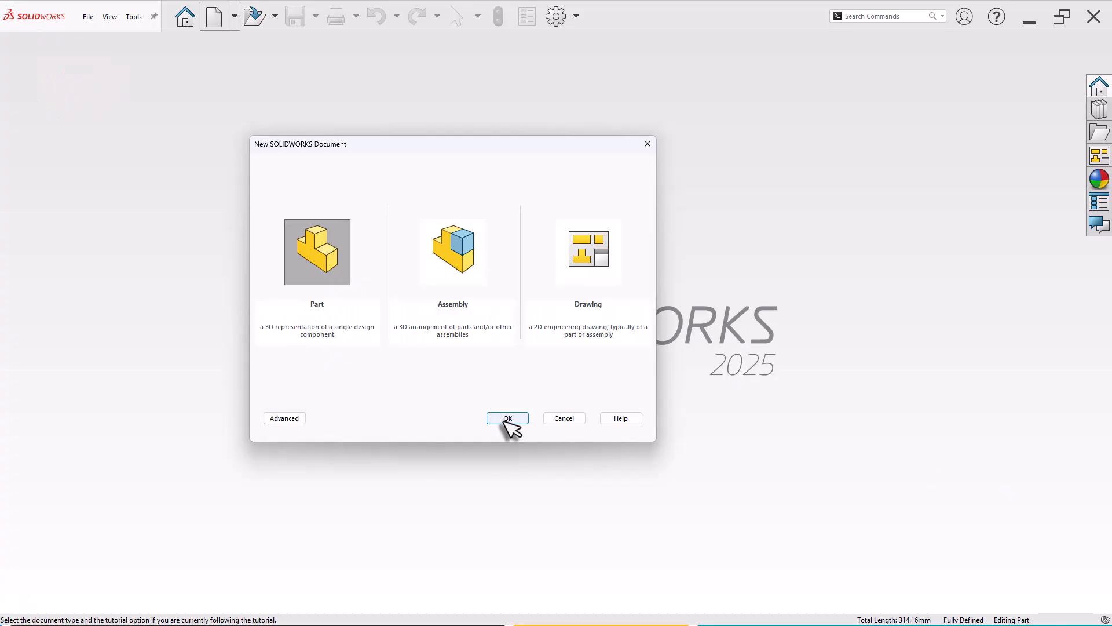
# - Create a new part document and set its units to IPS (inch, pound, second)
pyautogui.click(484, 415)
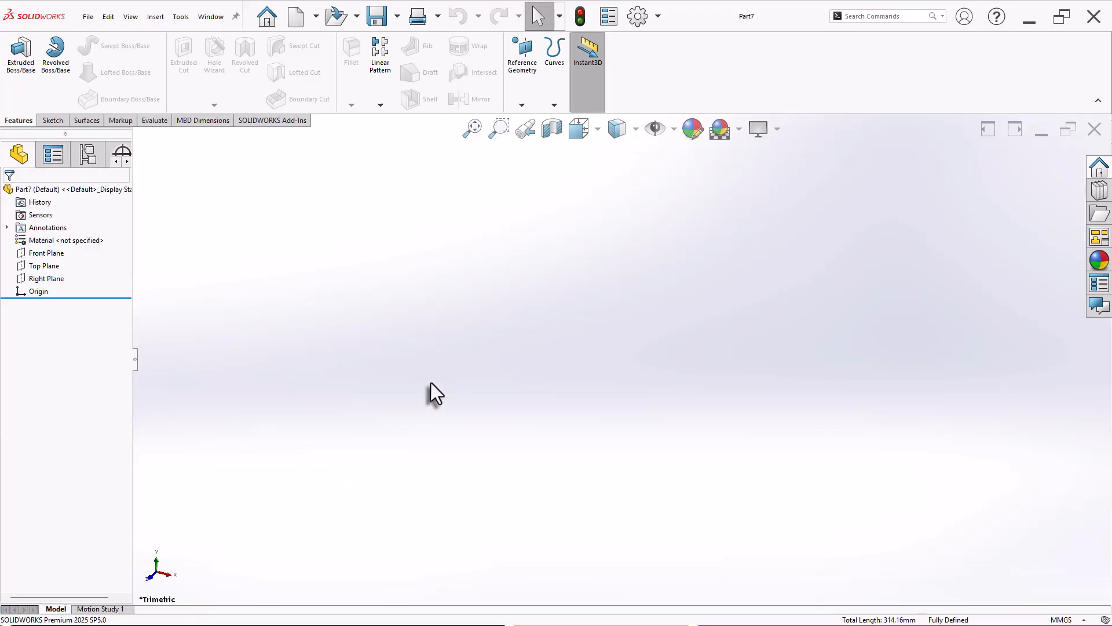
pyautogui.click(1063, 620)
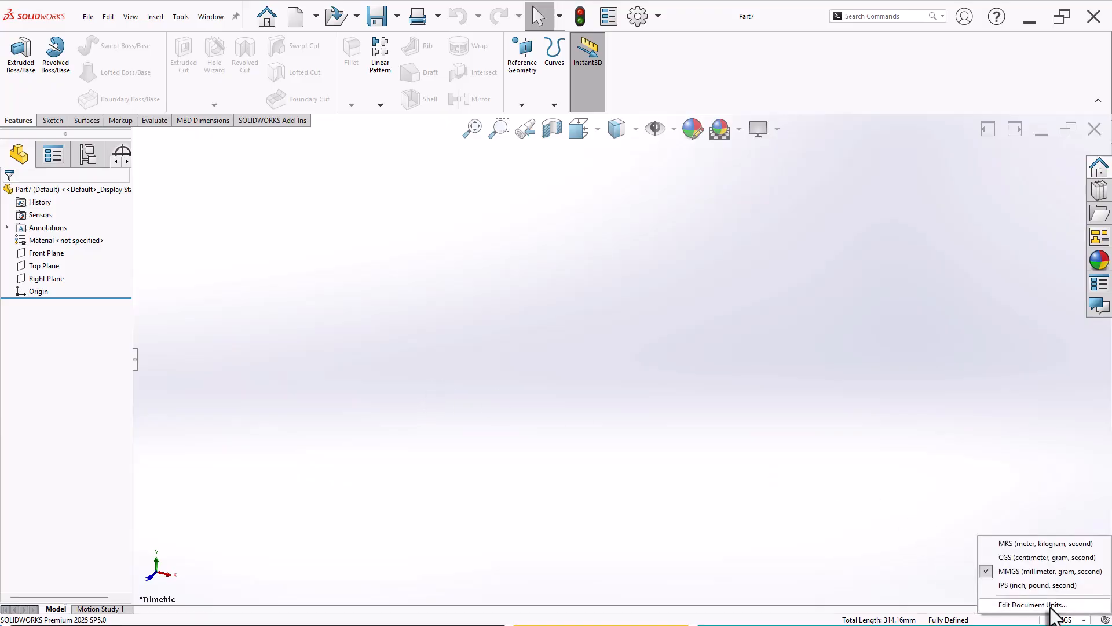
pyautogui.click(1017, 586)
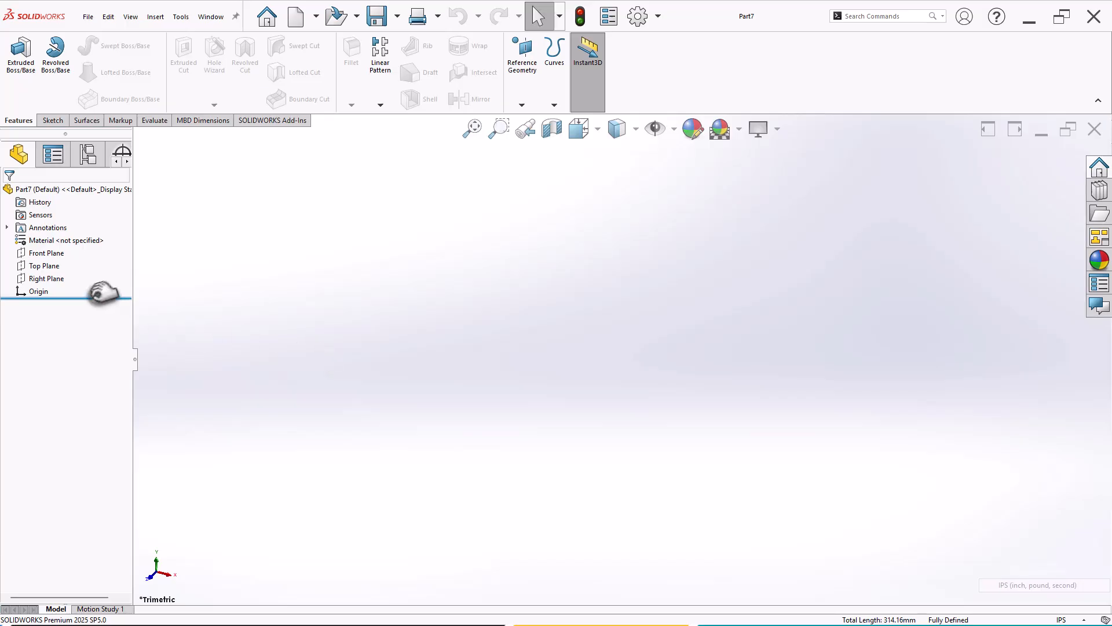
# - Start a sketch on the Top Plane and draw a circle about 1.64 in in diameter centered on the origin
pyautogui.click(45, 268)
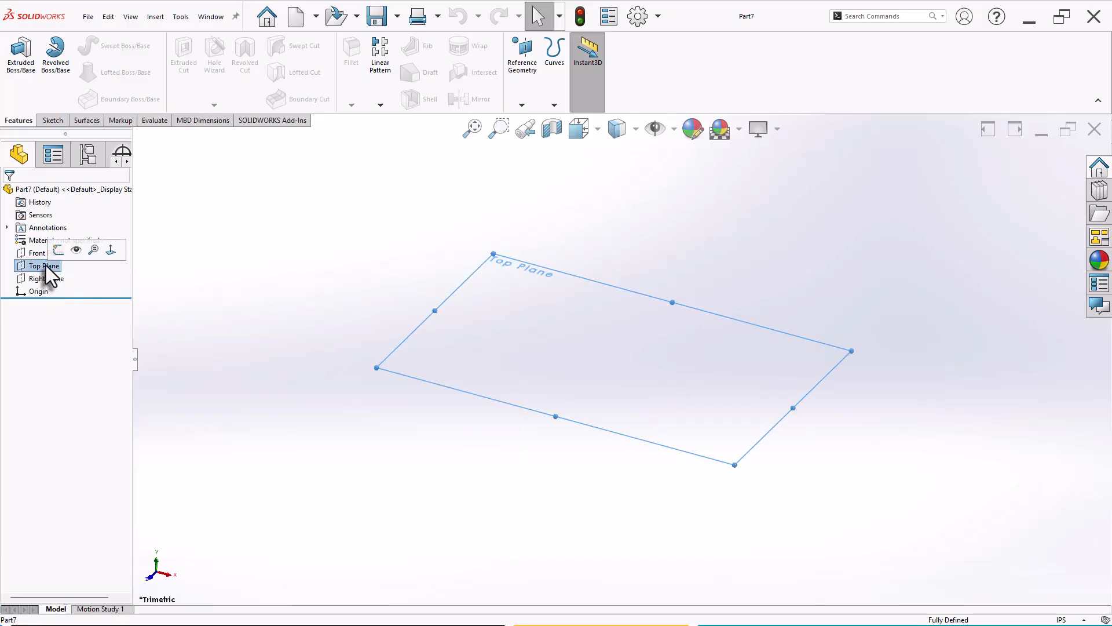
pyautogui.click(60, 248)
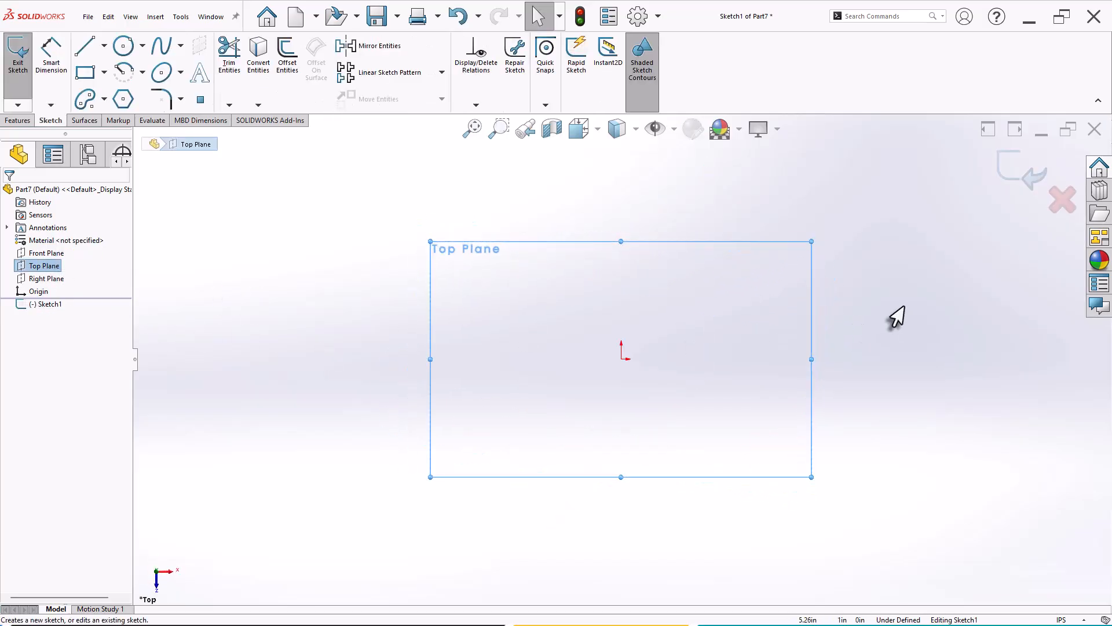
pyautogui.click(123, 45)
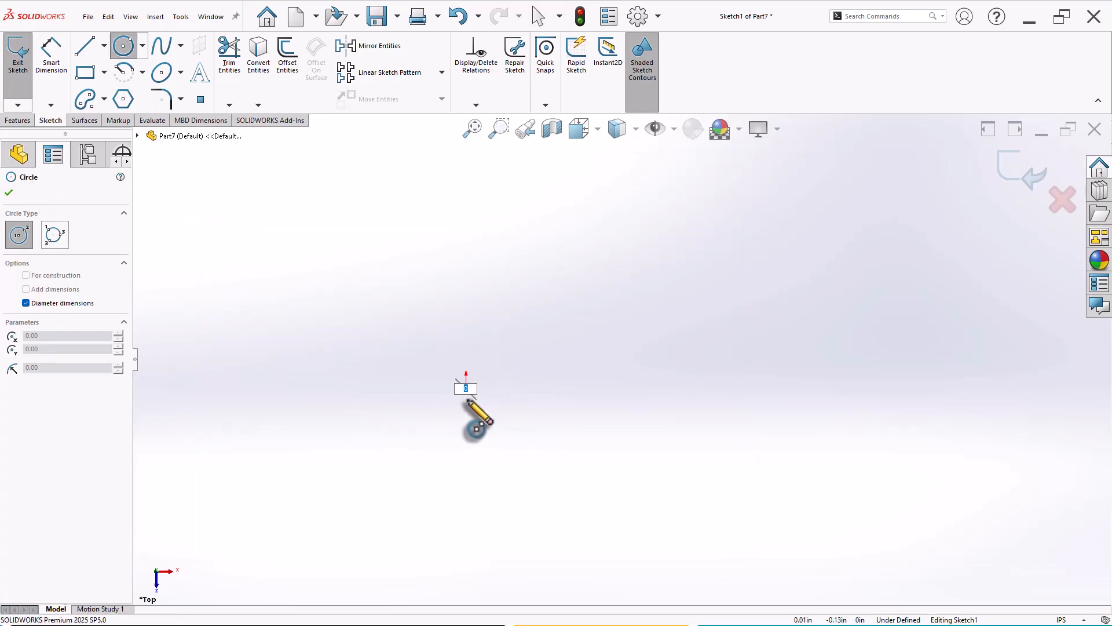
pyautogui.press('Escape')
pyautogui.click(123, 45)
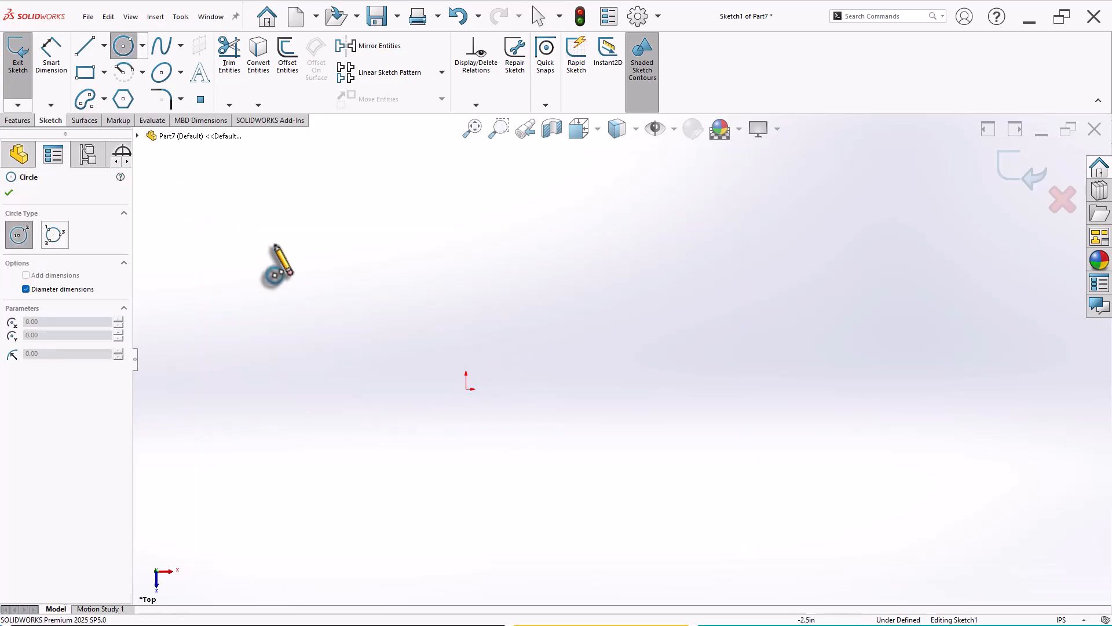
pyautogui.click(466, 390)
pyautogui.click(409, 359)
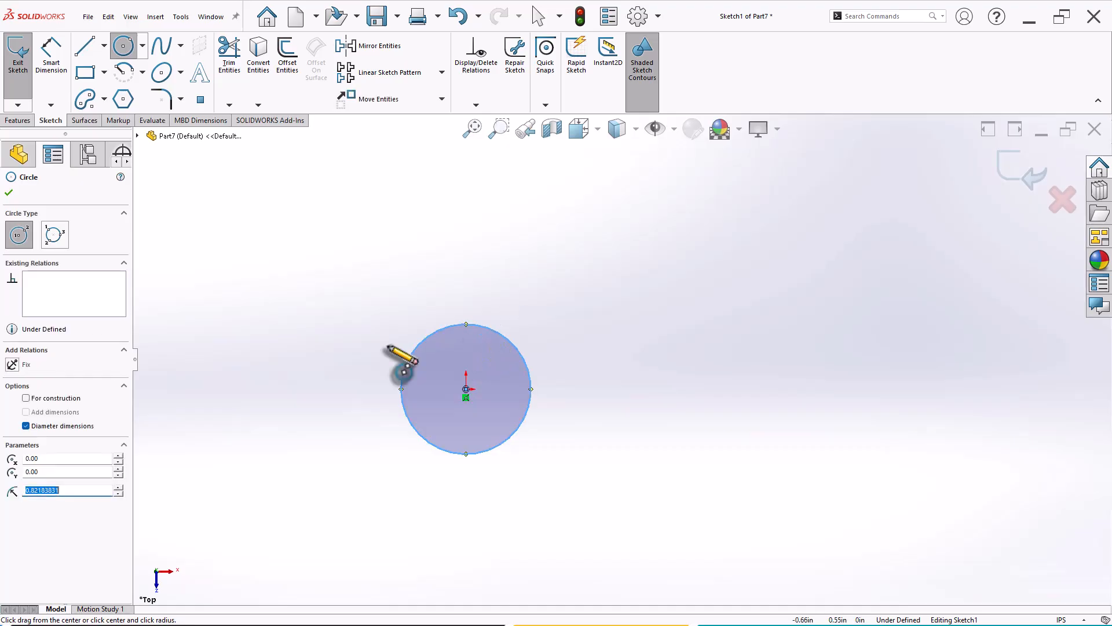
# - Dimension the circle's diameter at 1.5 in
pyautogui.moveTo(297, 400); pyautogui.dragTo(272, 302, button='right')
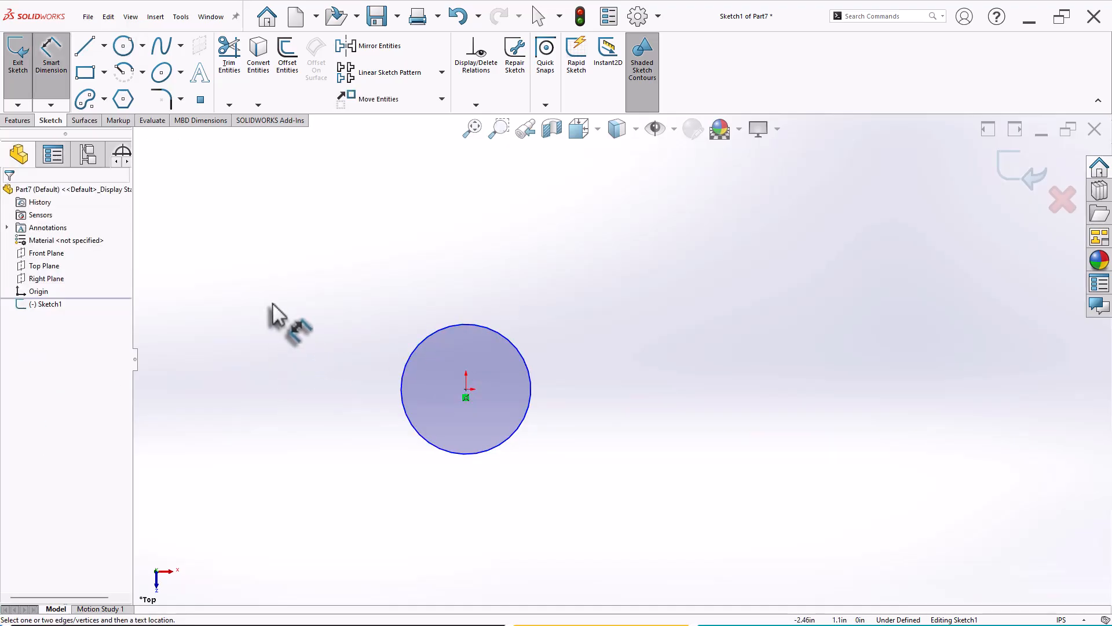
pyautogui.click(405, 373)
pyautogui.click(365, 336)
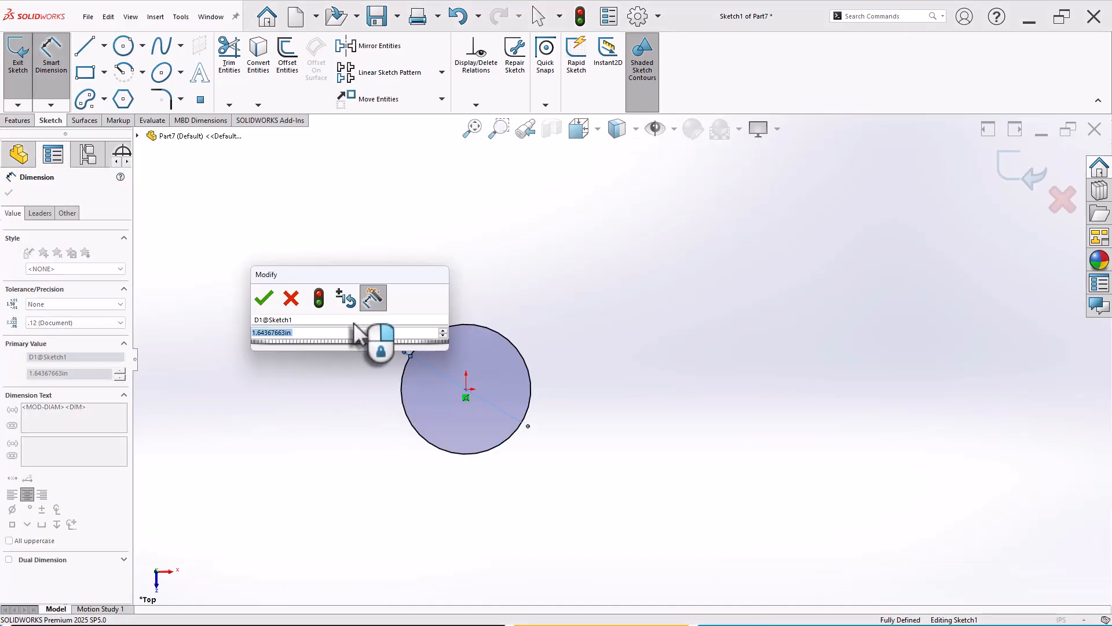
pyautogui.write('1.5')
pyautogui.press('Return')
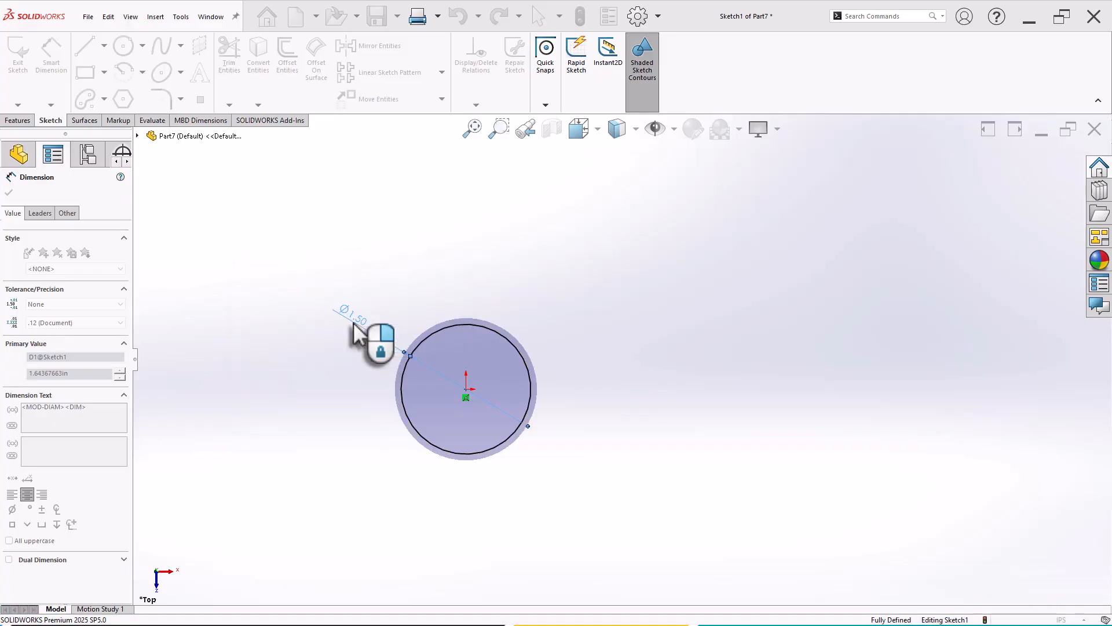
# - Sketch a second circle centered on the origin, about 0.99 in in diameter, inside the 1.5 in circle
pyautogui.moveTo(639, 348); pyautogui.dragTo(666, 346, button='right')
pyautogui.scroll(-2, 605, 370)
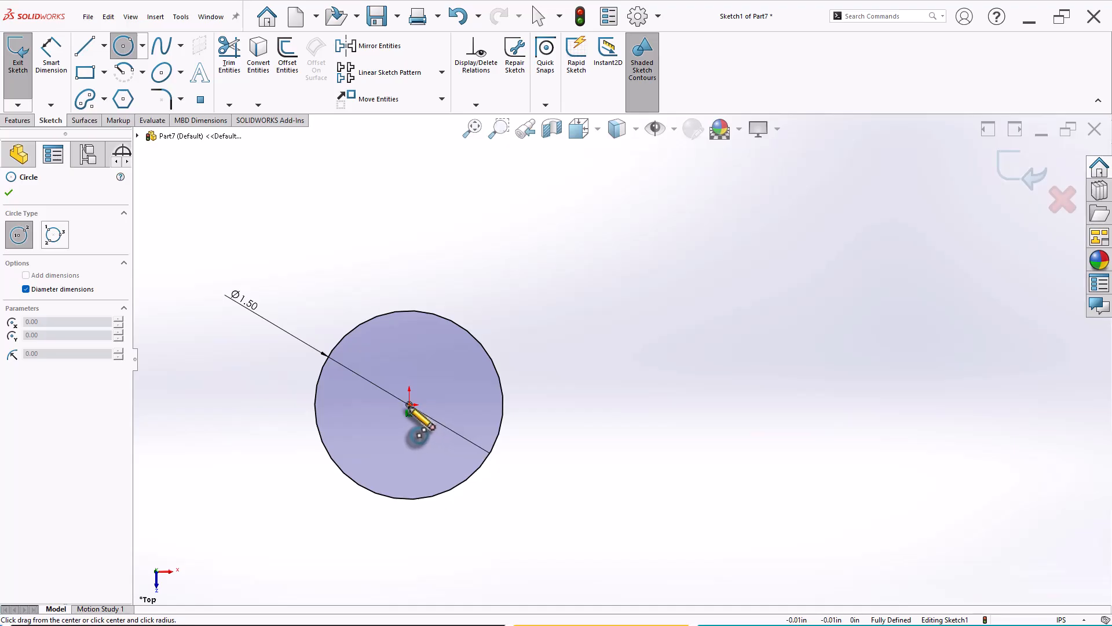
pyautogui.click(409, 413)
pyautogui.click(450, 360)
# - Dimension the inner origin circle's diameter at 1 in
pyautogui.moveTo(571, 365); pyautogui.dragTo(571, 263, button='right')
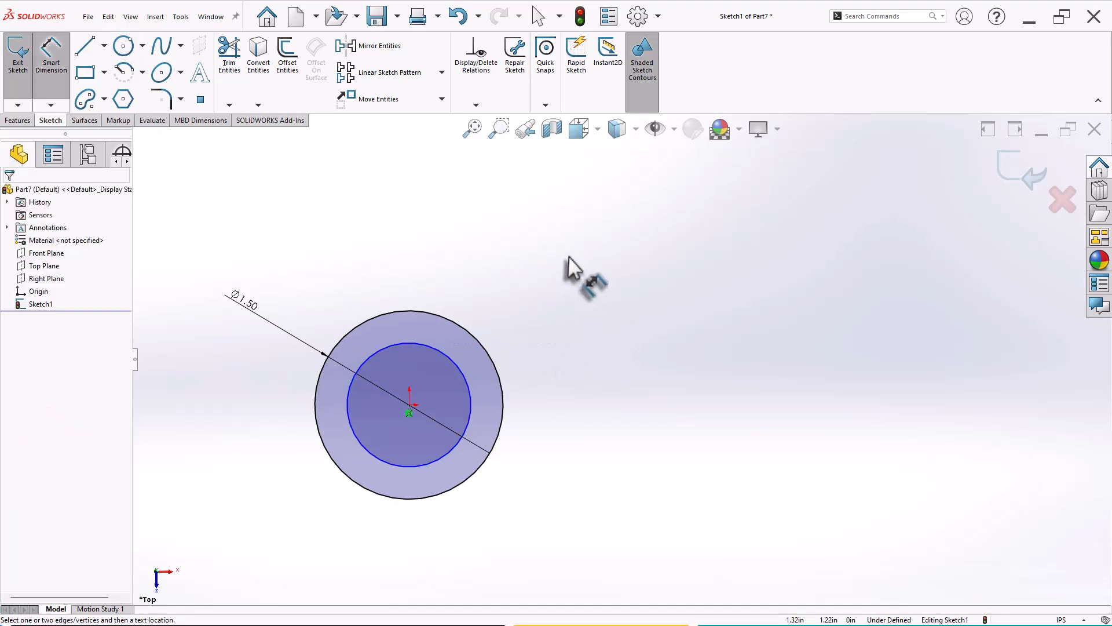
pyautogui.click(447, 357)
pyautogui.click(503, 295)
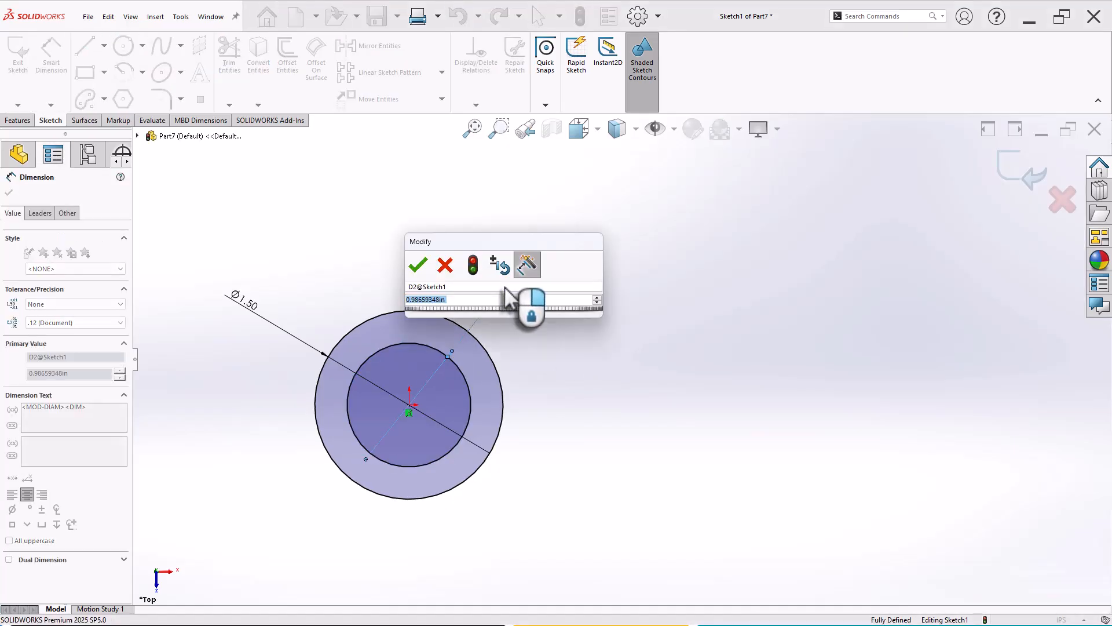
pyautogui.write('1')
pyautogui.press('Return')
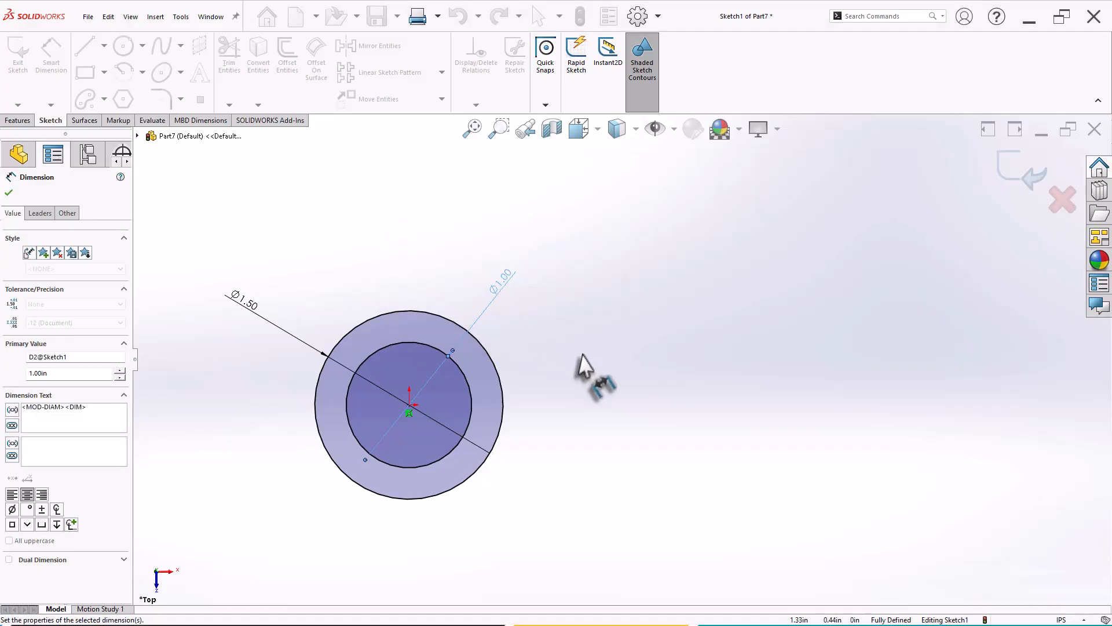
# - Sketch two concentric circles about 0.81 in and 0.39 in in diameter, centered about 2.95 in to the right of the origin
pyautogui.click(133, 57)
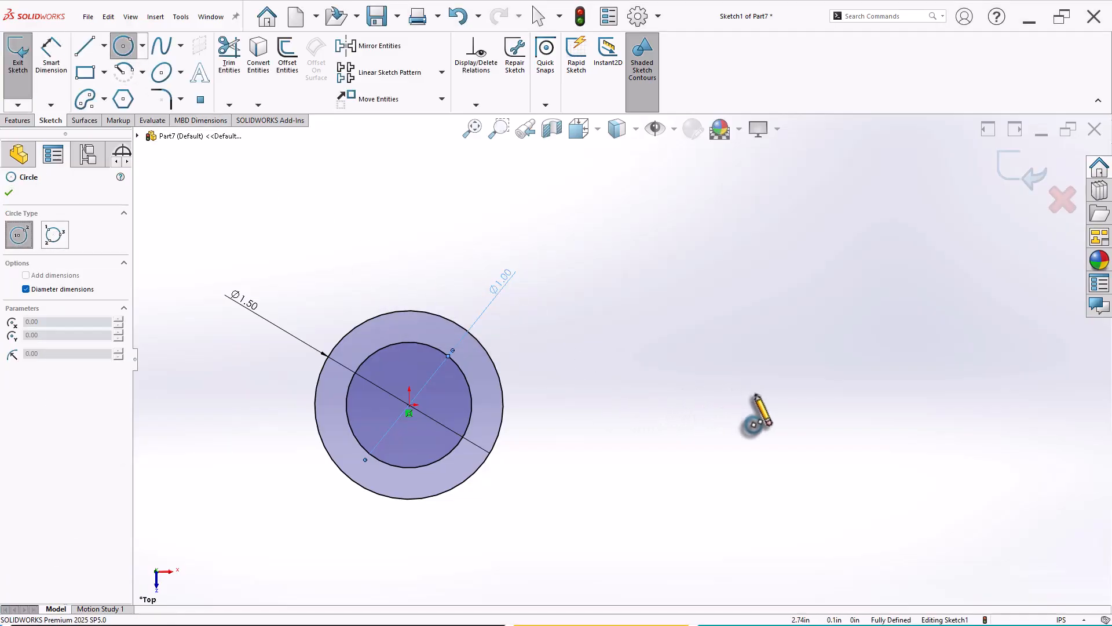
pyautogui.moveTo(780, 405); pyautogui.dragTo(799, 359)
pyautogui.click(780, 405)
pyautogui.click(799, 389)
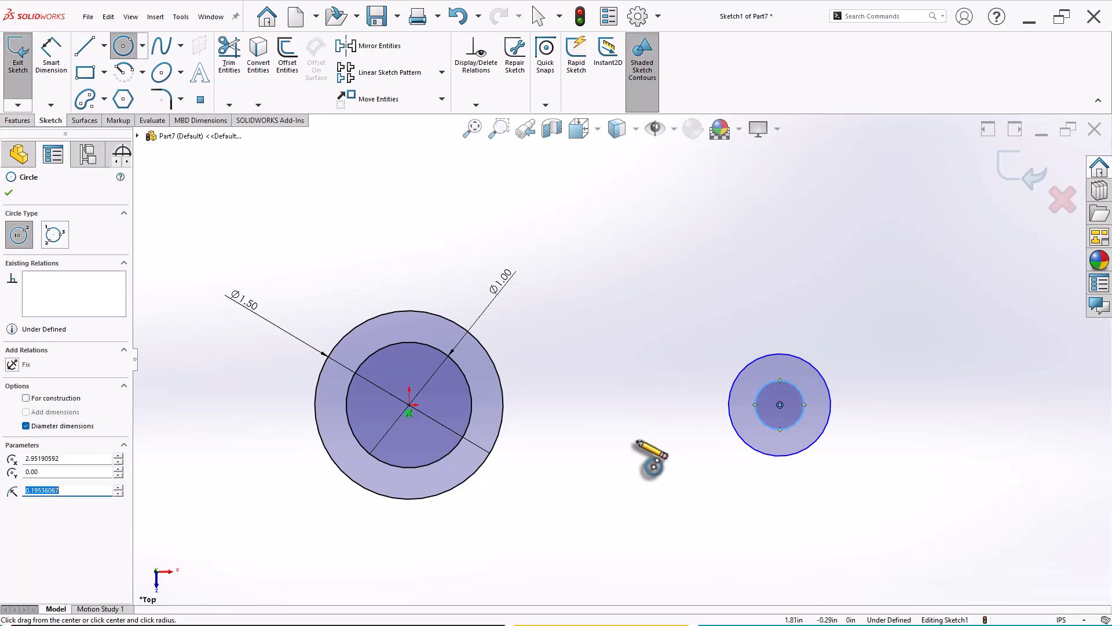
# - Dimension the outer circle of the right-hand pair at 1 in diameter
pyautogui.moveTo(633, 441); pyautogui.dragTo(631, 334, button='right')
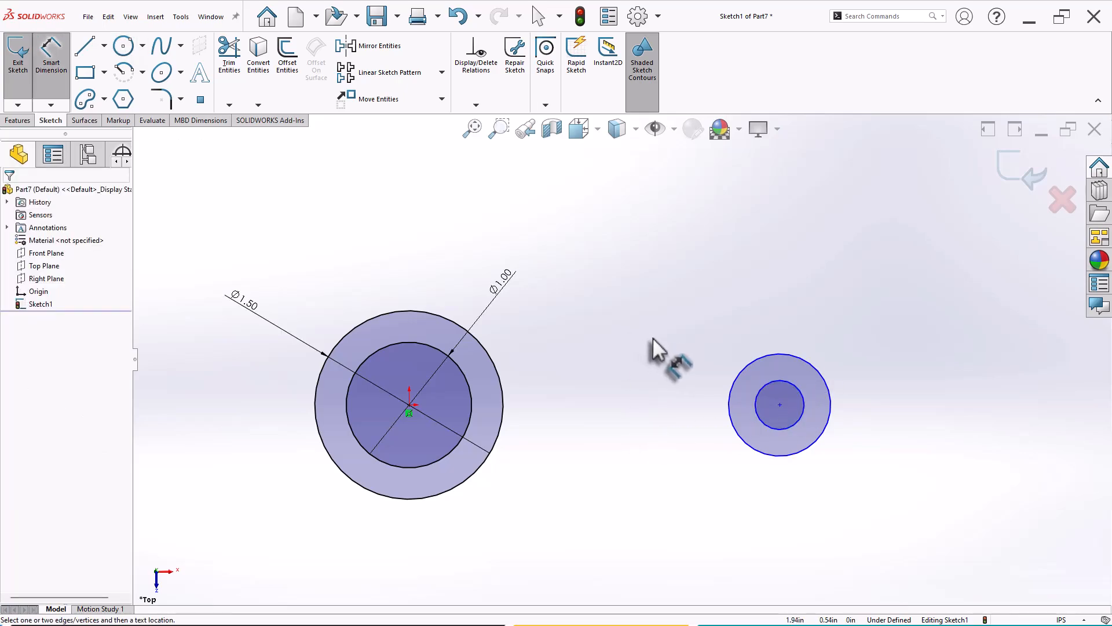
pyautogui.click(828, 371)
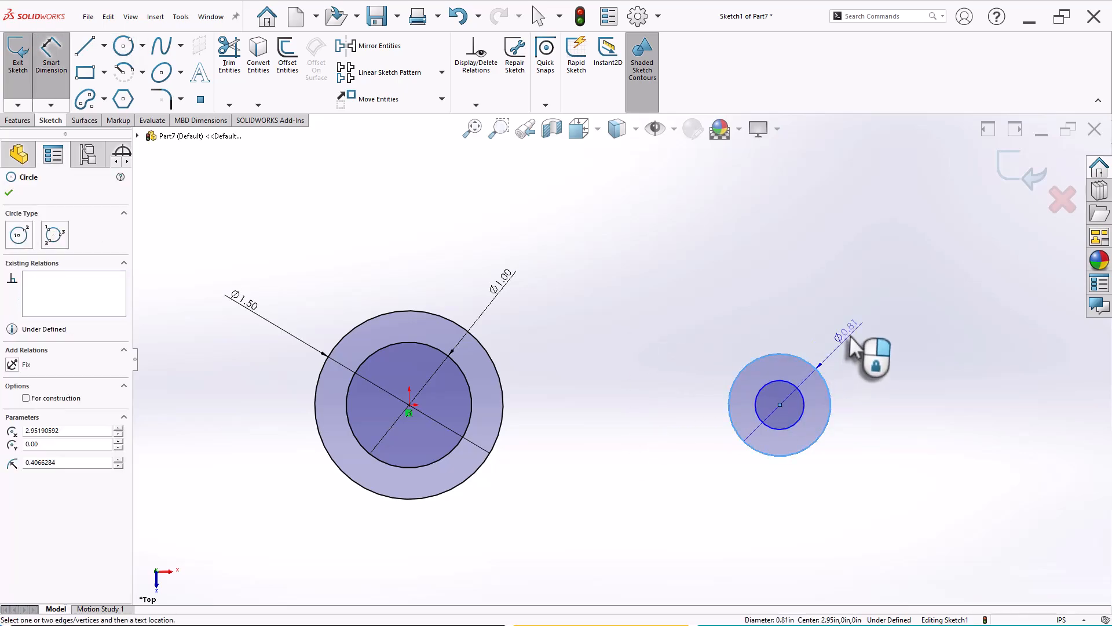
pyautogui.click(855, 340)
pyautogui.write('1')
pyautogui.press('Return')
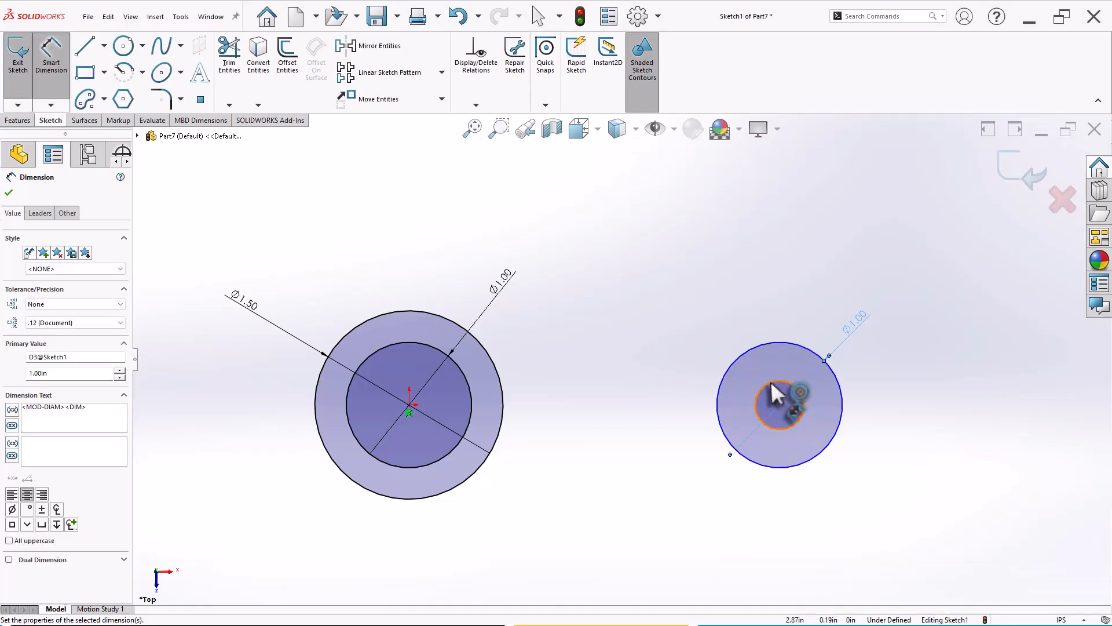
# - Dimension the inner circle of the right-hand pair at 0.5 in diameter
pyautogui.click(777, 383)
pyautogui.click(718, 334)
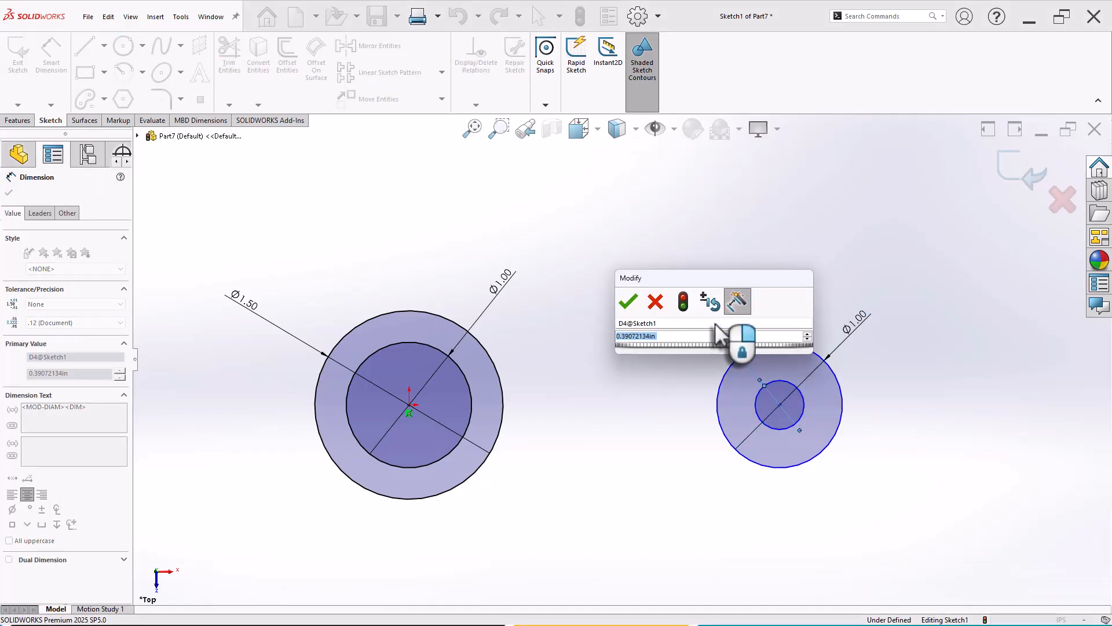
pyautogui.write('.8')
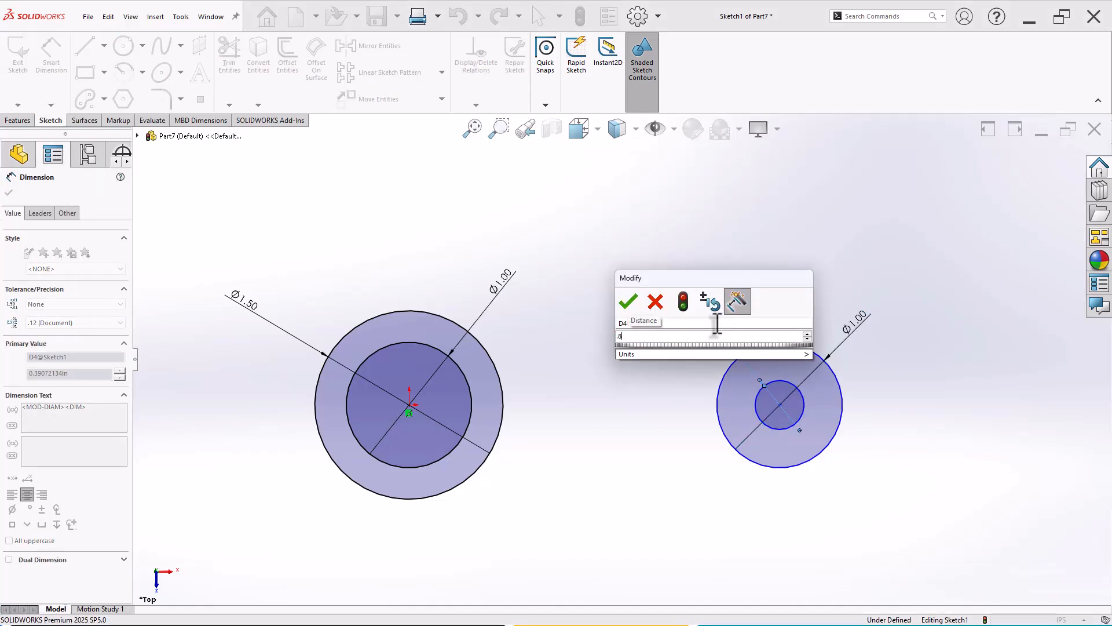
pyautogui.press('BackSpace')
pyautogui.write('5')
pyautogui.press('Return')
pyautogui.click(621, 370)
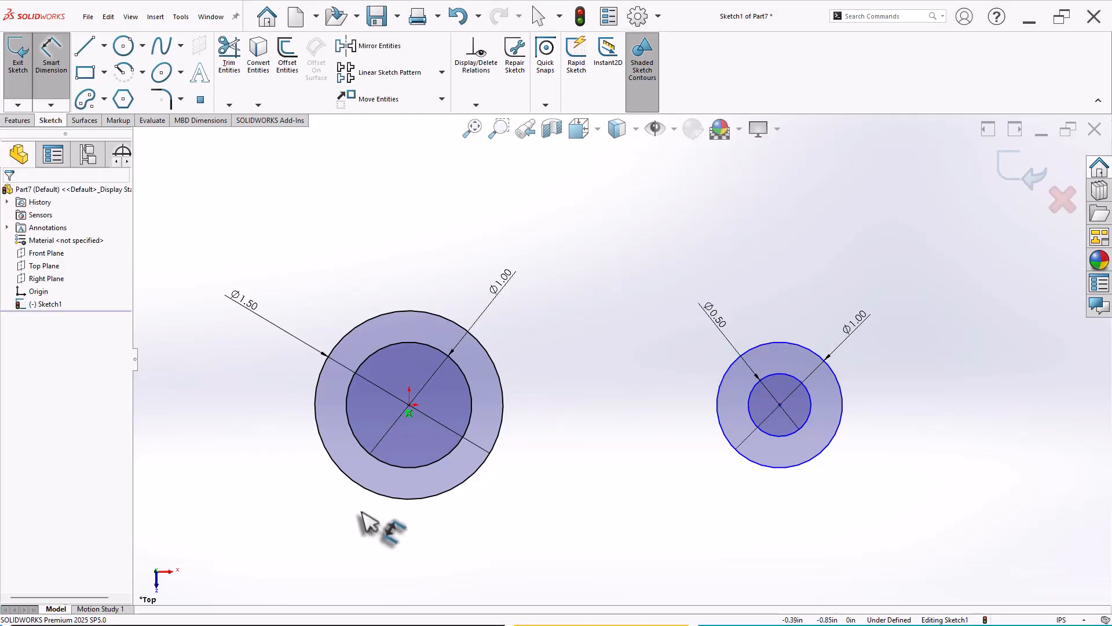
# - Dimension the horizontal distance between the centers of the two circle pairs at 4.75 in
pyautogui.click(407, 405)
pyautogui.click(779, 405)
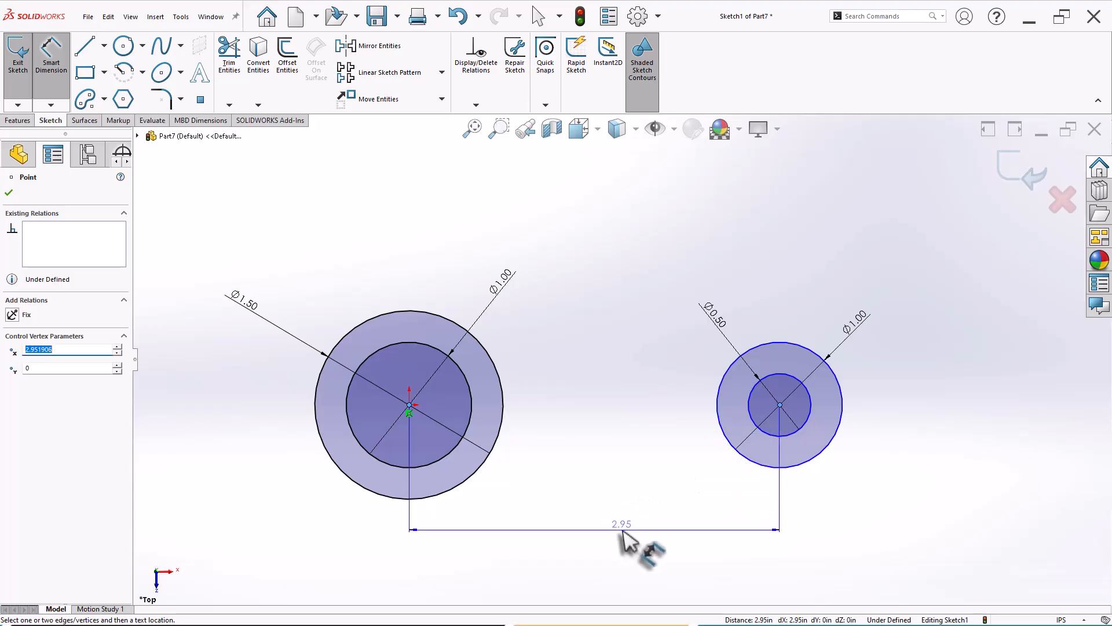
pyautogui.click(630, 528)
pyautogui.write('4.75')
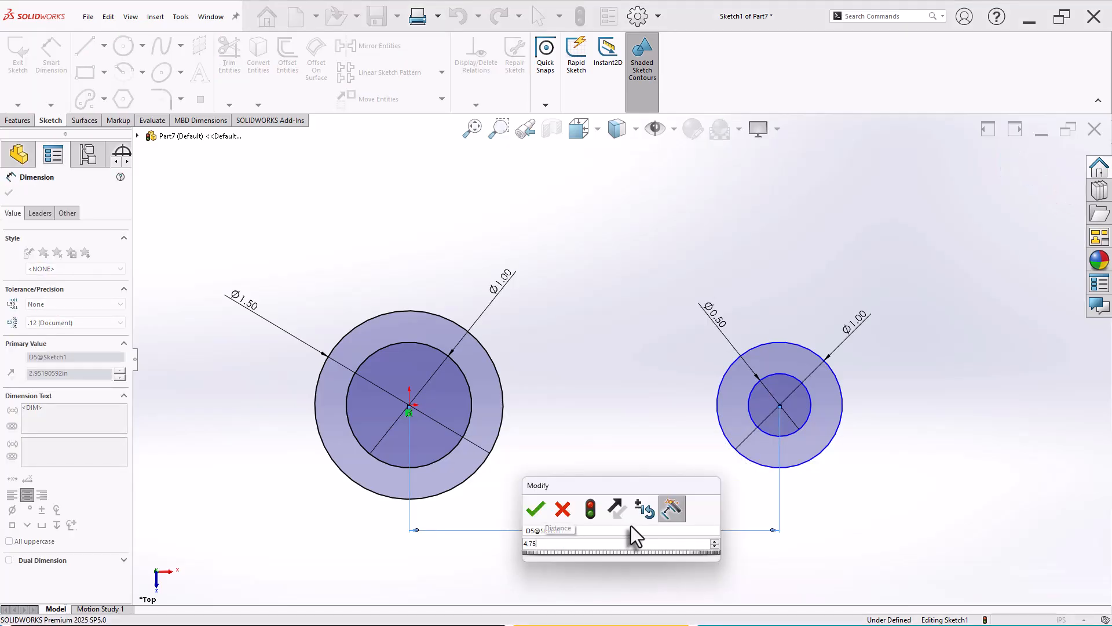
pyautogui.press('Return')
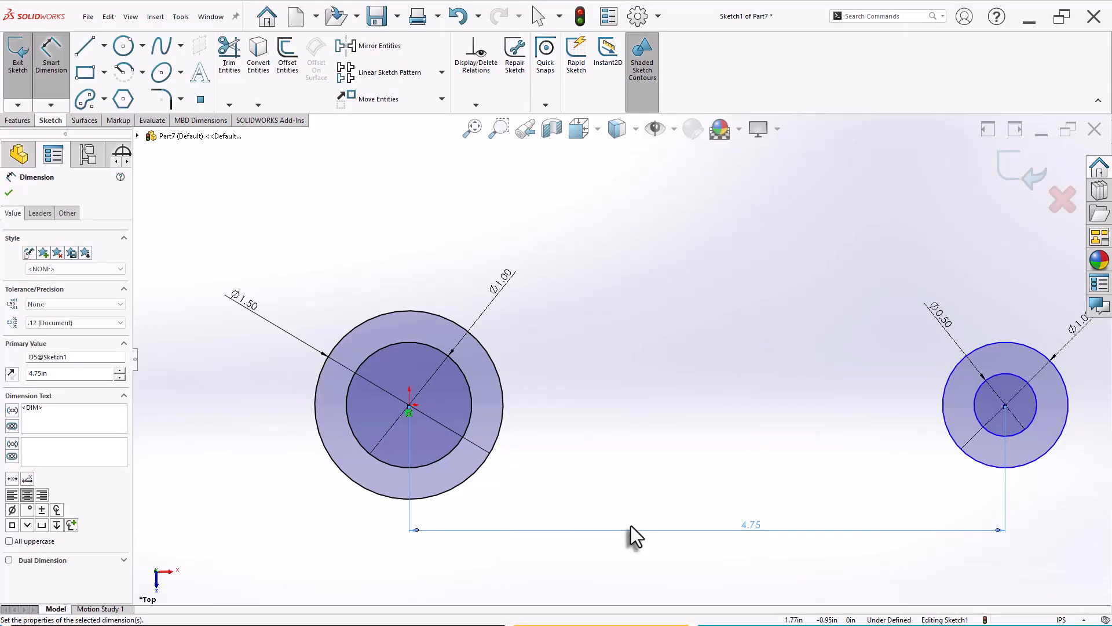
pyautogui.click(585, 467)
# - Sketch a line joining the upper sides of the two outer circles, tangent to both
pyautogui.scroll(4, 655, 460)
pyautogui.scroll(-3, 900, 372)
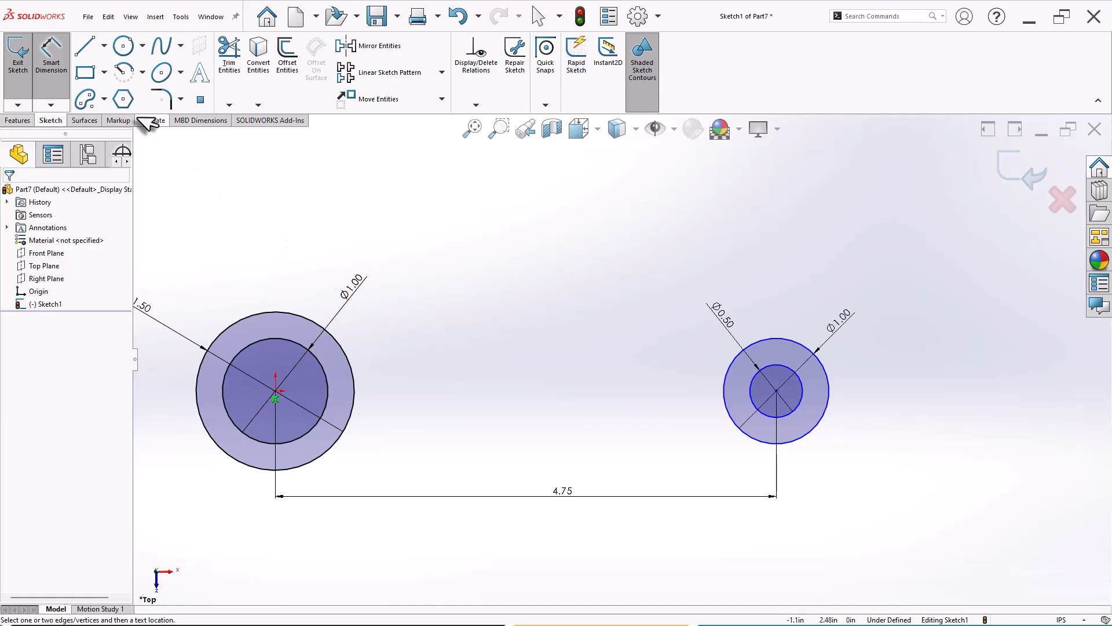
pyautogui.click(85, 46)
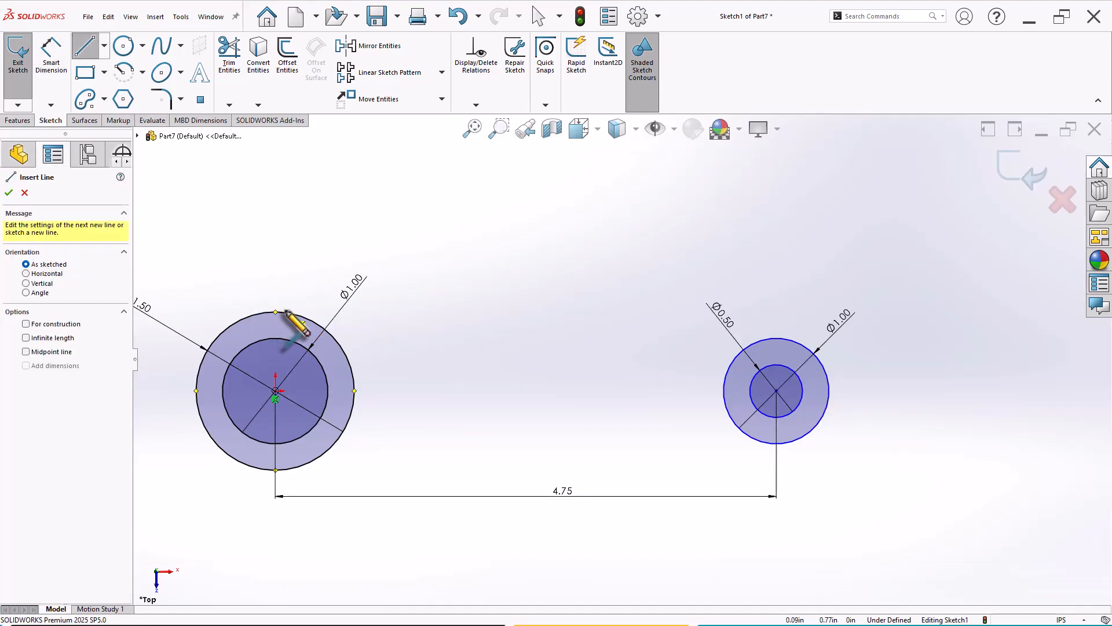
pyautogui.moveTo(283, 312); pyautogui.dragTo(789, 340)
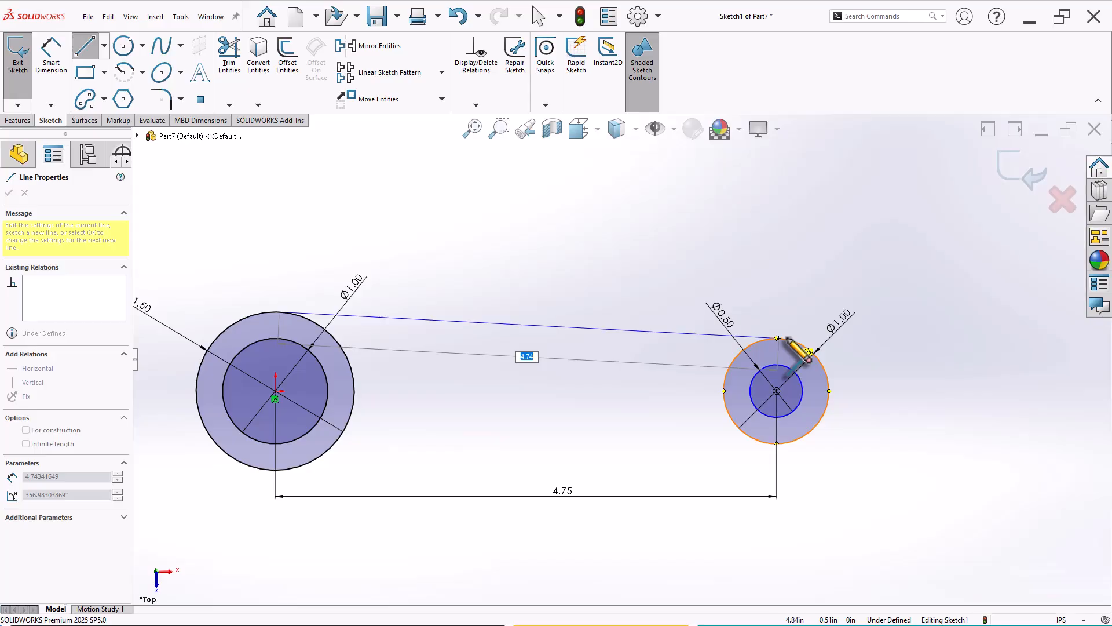
pyautogui.moveTo(789, 340); pyautogui.dragTo(779, 339)
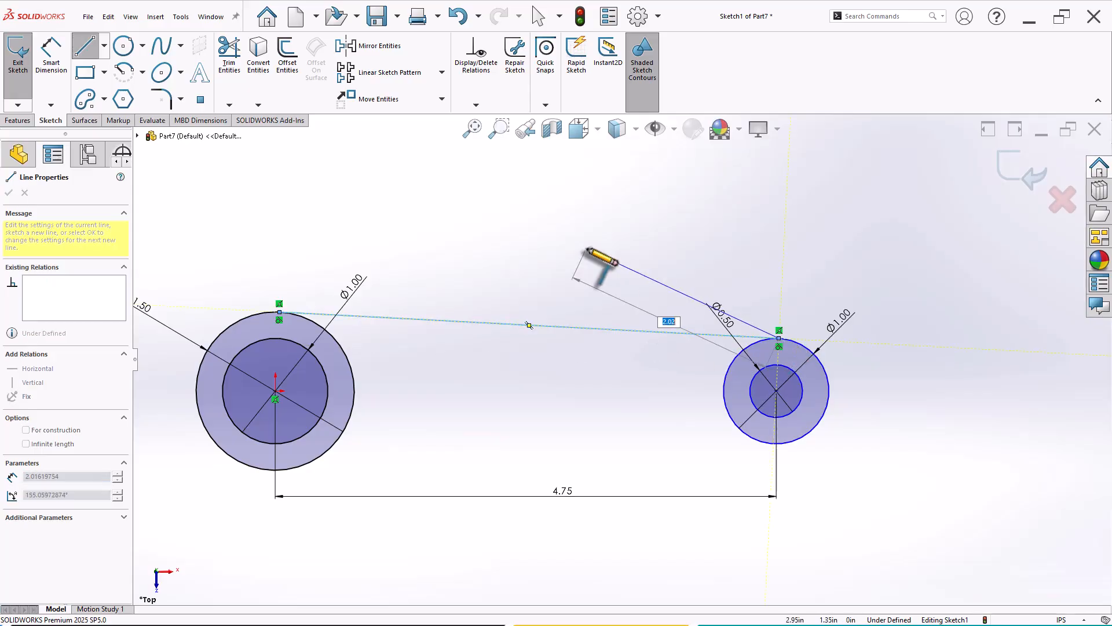
pyautogui.rightClick(550, 192)
pyautogui.click(571, 239)
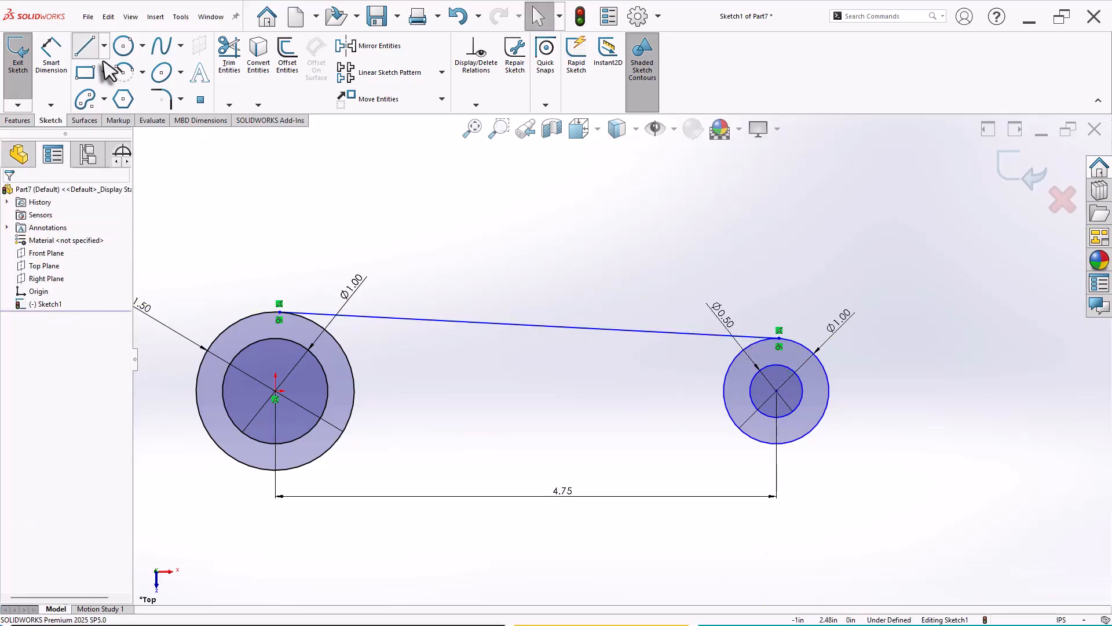
# - Sketch a matching line along the lower sides of the two outer circles, tangent to both
pyautogui.click(85, 46)
pyautogui.click(275, 470)
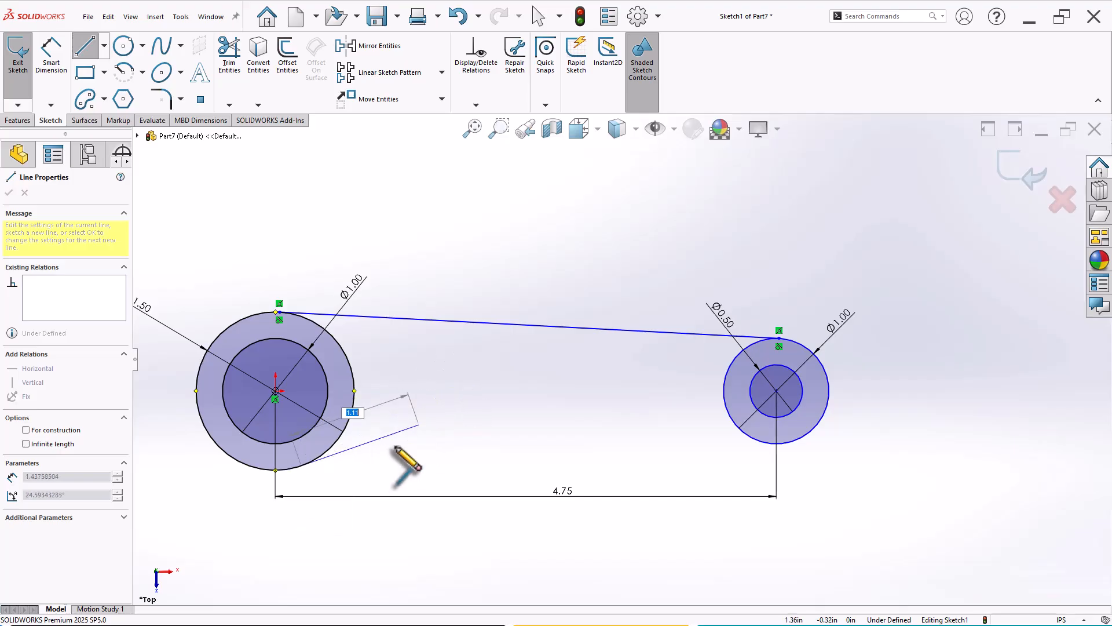
pyautogui.click(778, 445)
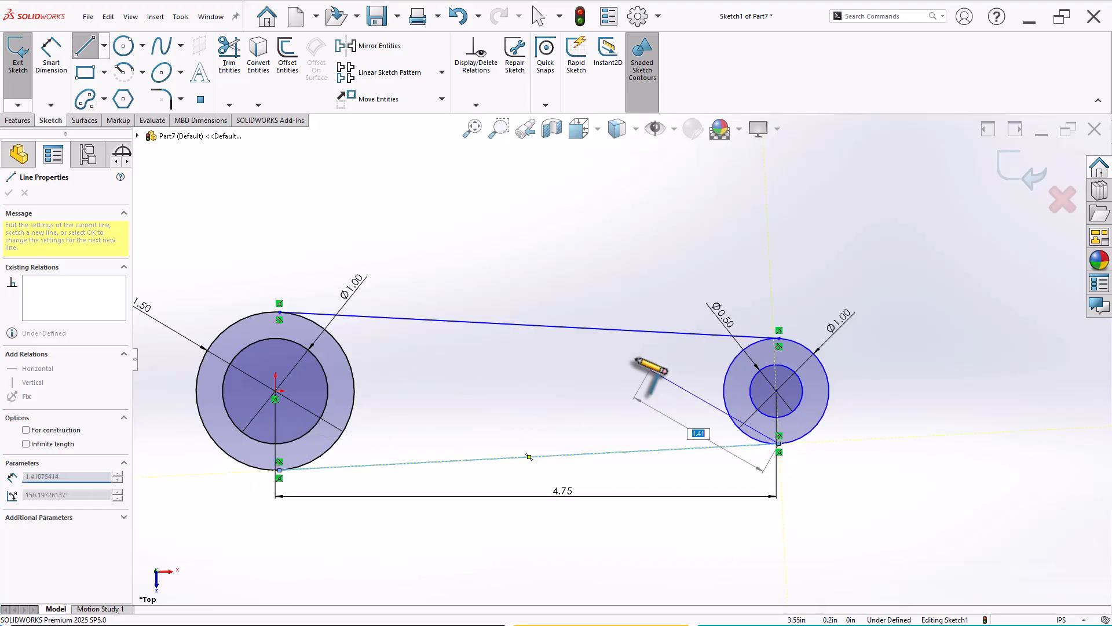
pyautogui.rightClick(637, 350)
pyautogui.click(652, 360)
# - Add a horizontal relation between the origin circles' center and the right-hand circles' center
pyautogui.scroll(-1, 735, 409)
pyautogui.scroll(2, 666, 405)
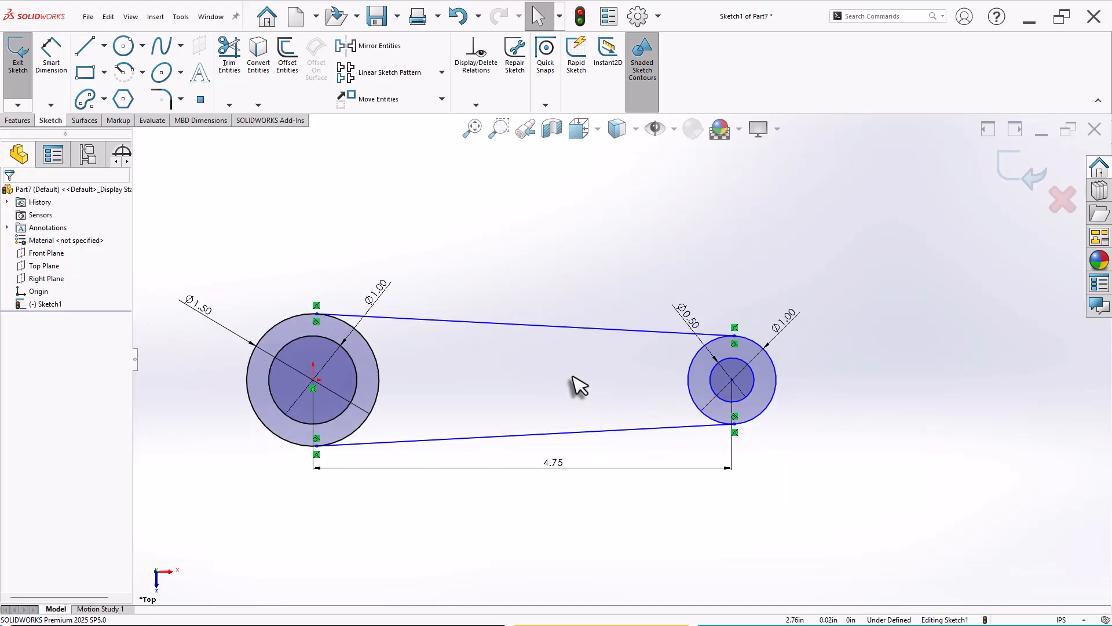
pyautogui.click(733, 380)
pyautogui.moveTo(733, 380)
pyautogui.mouseDown()
pyautogui.moveTo(732, 360)
pyautogui.moveTo(717, 496)
pyautogui.moveTo(727, 356)
pyautogui.moveTo(719, 410)
pyautogui.moveTo(720, 384)
pyautogui.mouseUp()
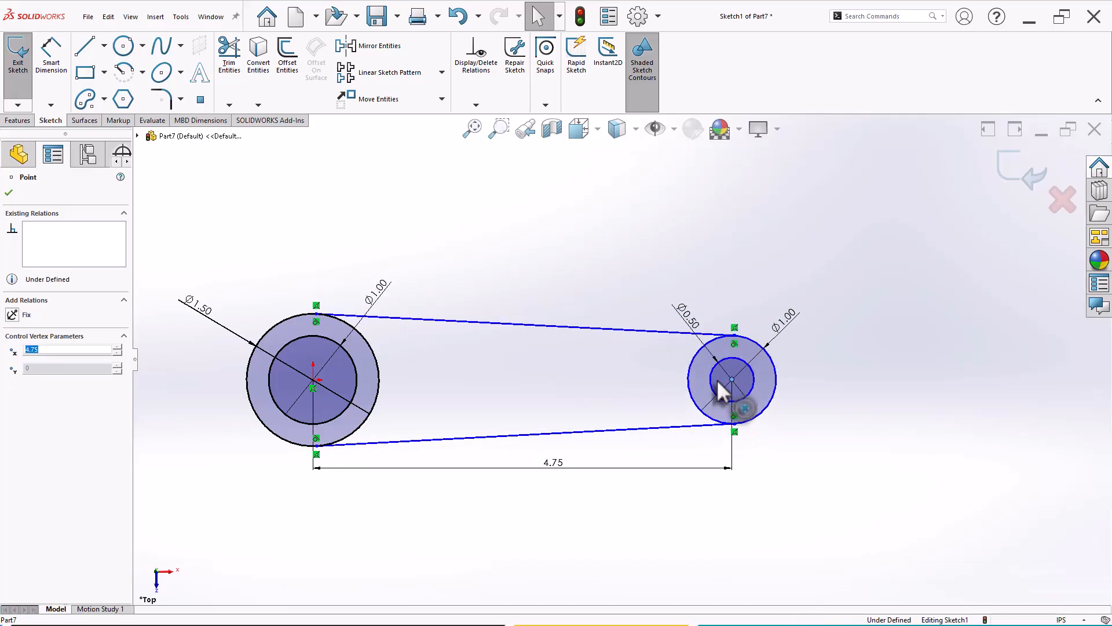
pyautogui.click(313, 383)
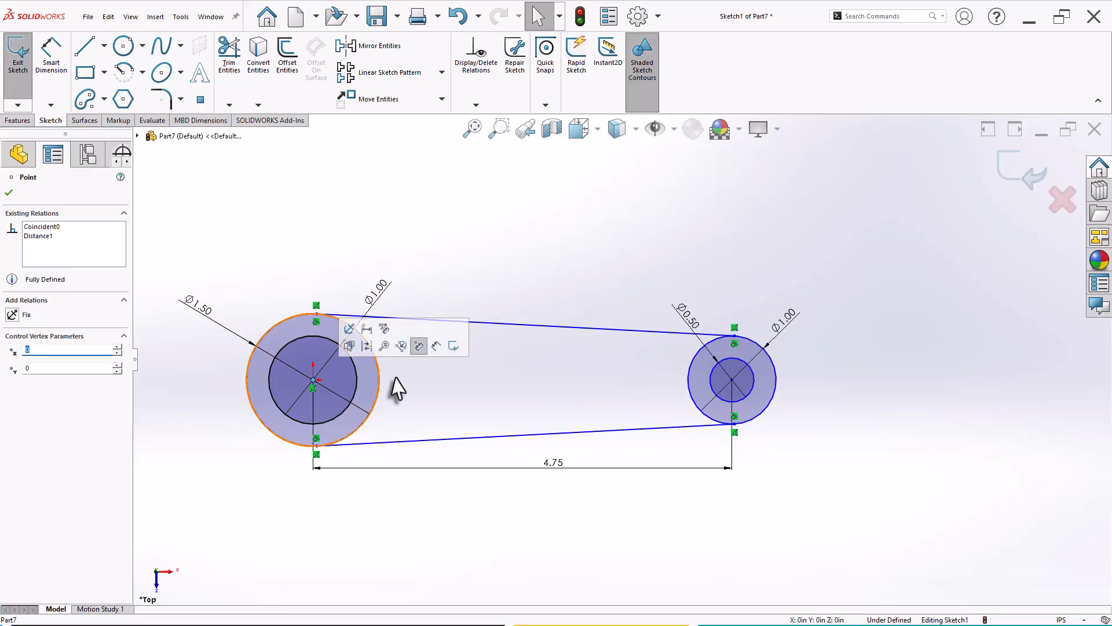
pyautogui.keyDown('ctrl'); pyautogui.click(732, 380); pyautogui.keyUp('ctrl')
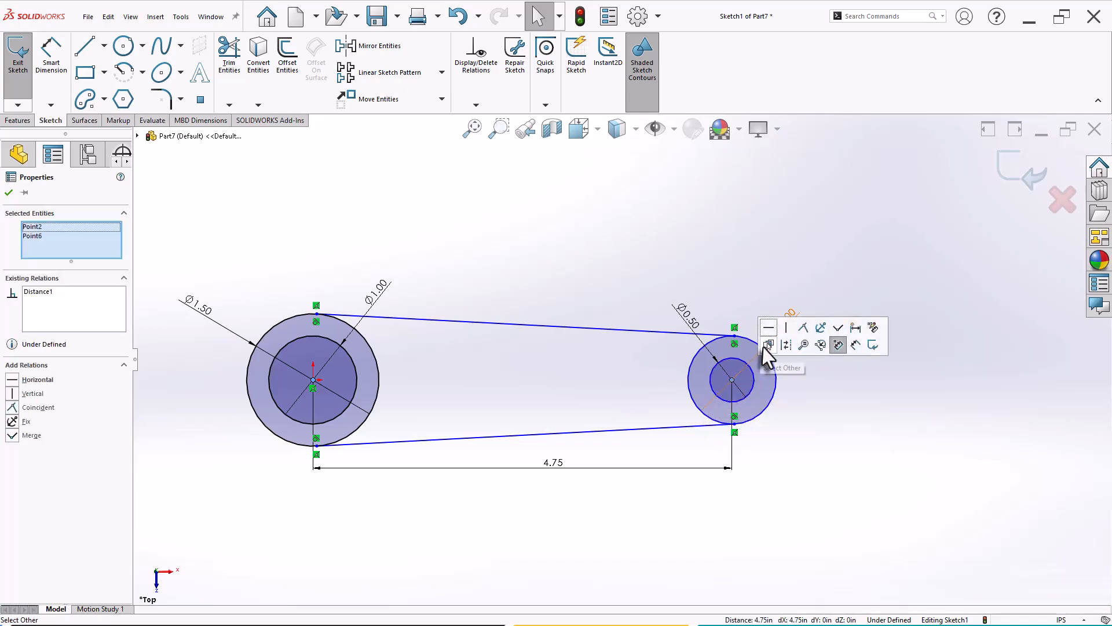
pyautogui.click(770, 327)
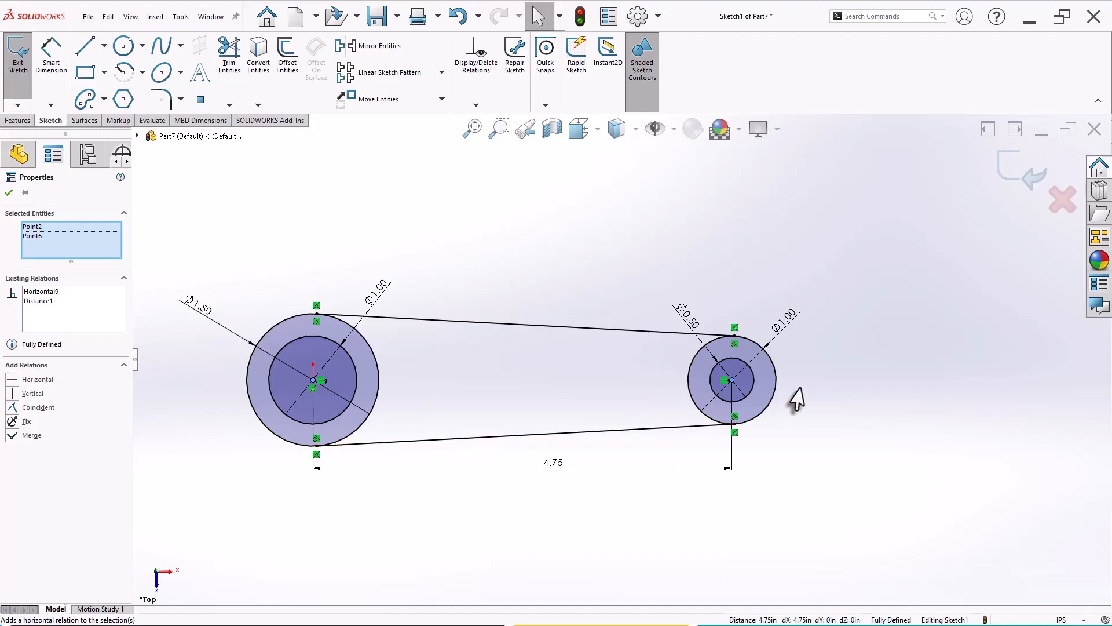
pyautogui.click(9, 193)
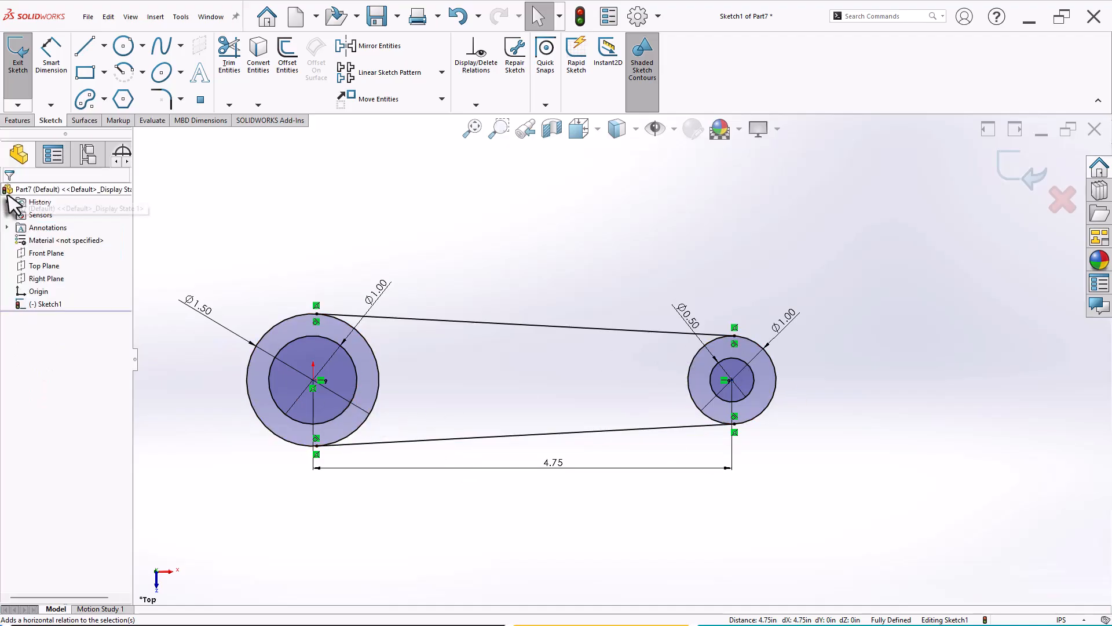
# - Extrude only the arm region between the two outer circles as the selected contour, with a blind depth of 0.5 in
pyautogui.click(16, 121)
pyautogui.click(19, 79)
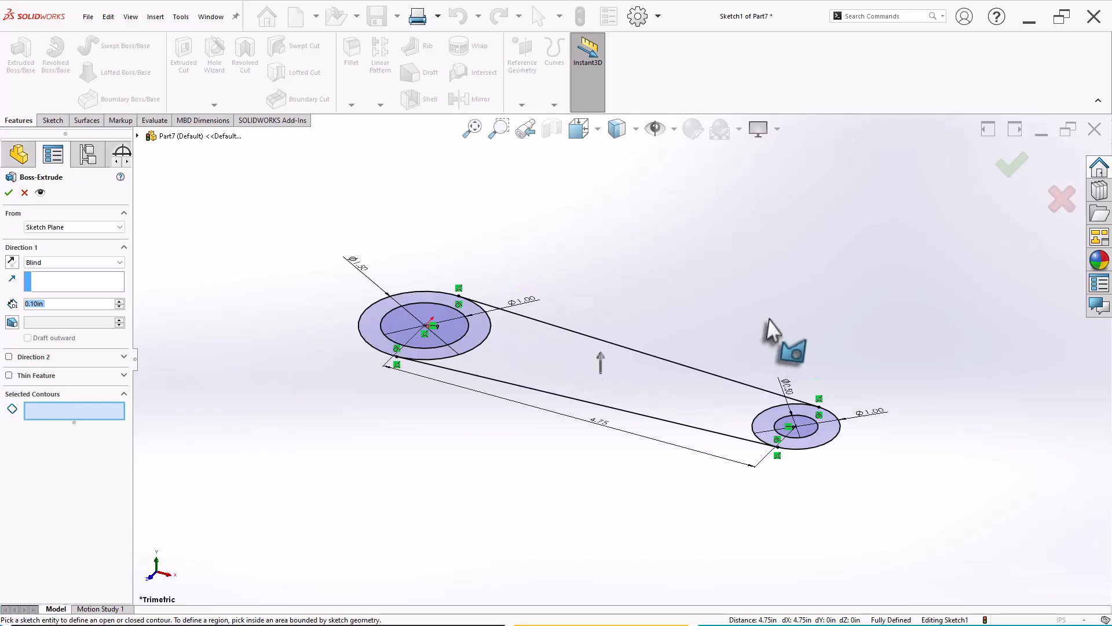
pyautogui.scroll(-2, 770, 328)
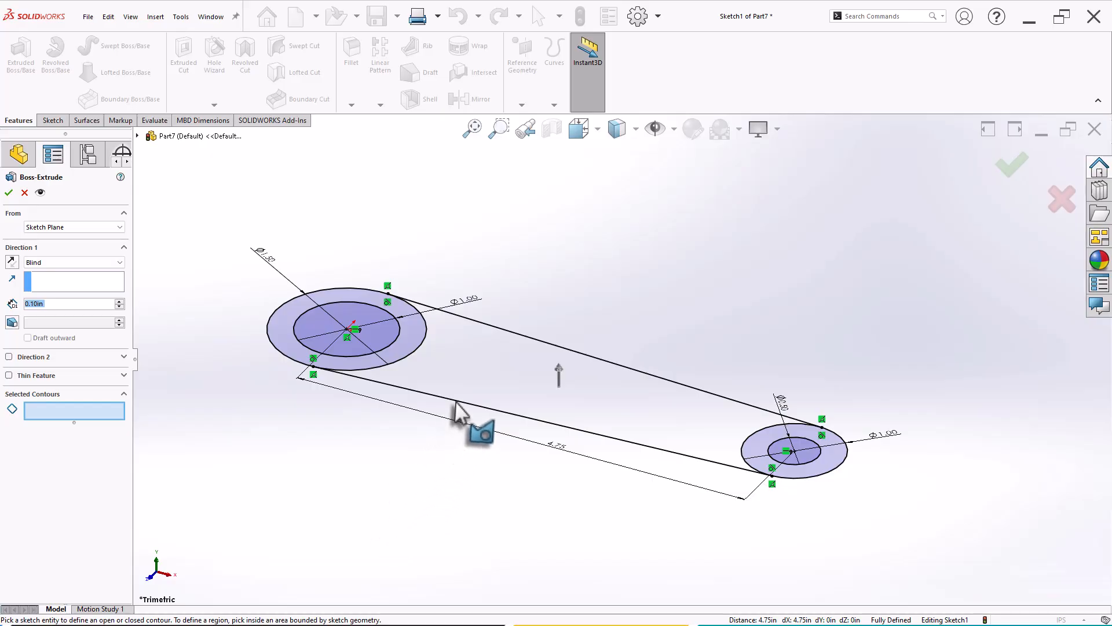
pyautogui.click(468, 383)
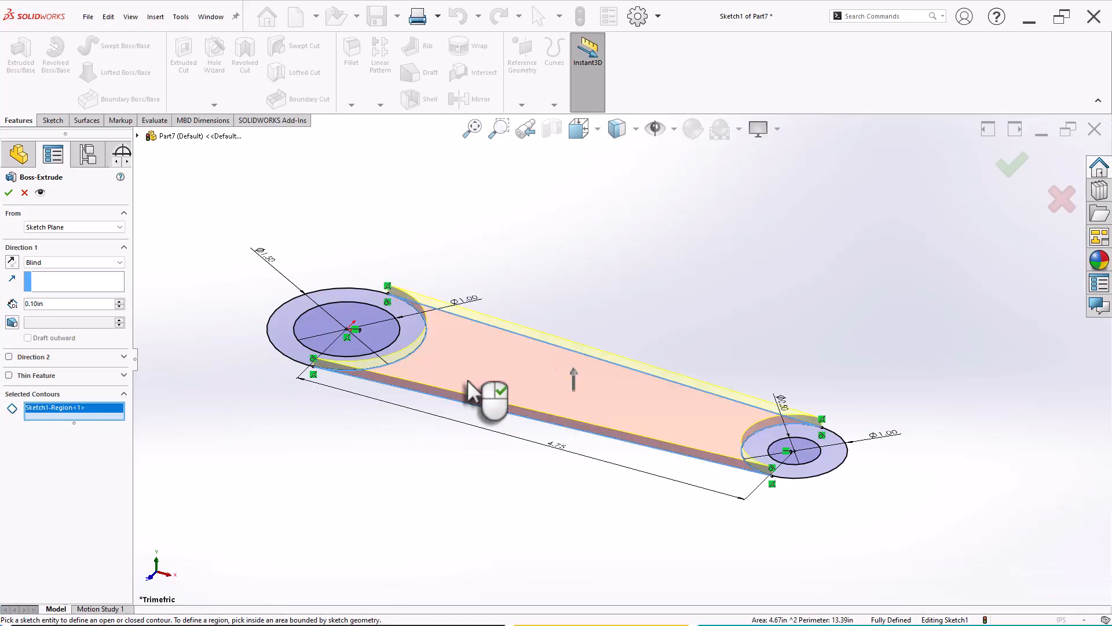
pyautogui.moveTo(66, 302); pyautogui.dragTo(12, 310)
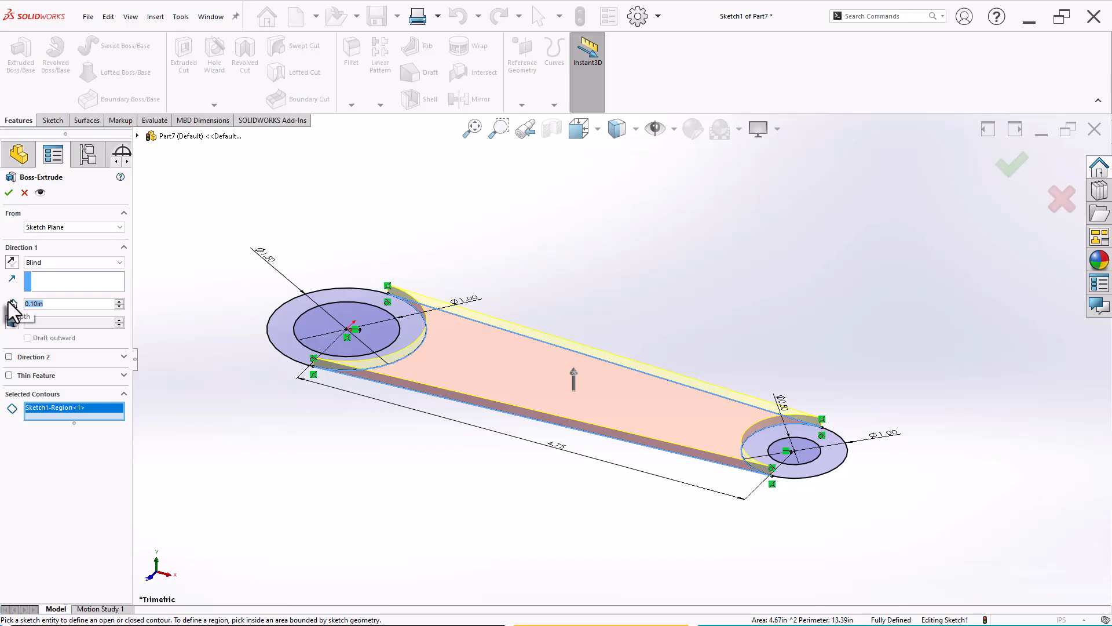
pyautogui.write('.5')
pyautogui.press('Return')
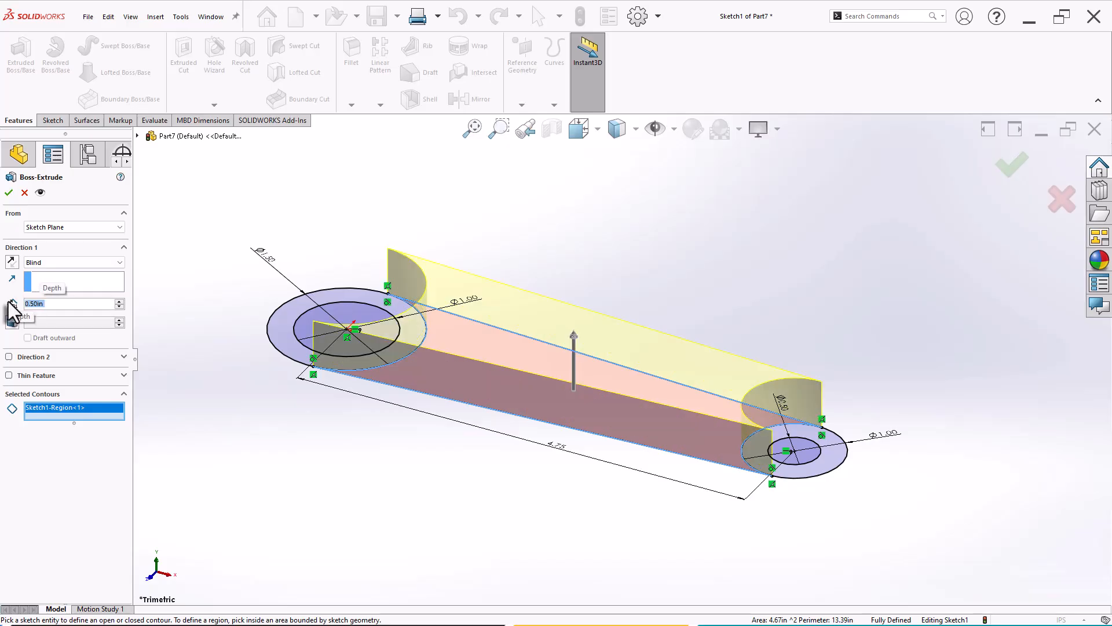
pyautogui.click(8, 192)
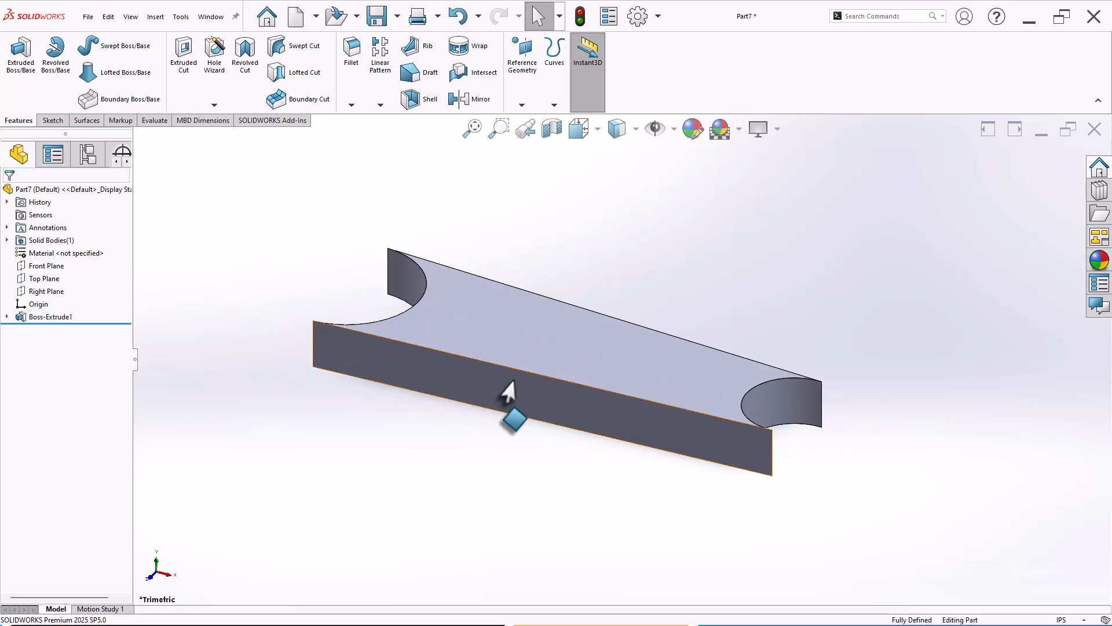
pyautogui.scroll(3, 608, 342)
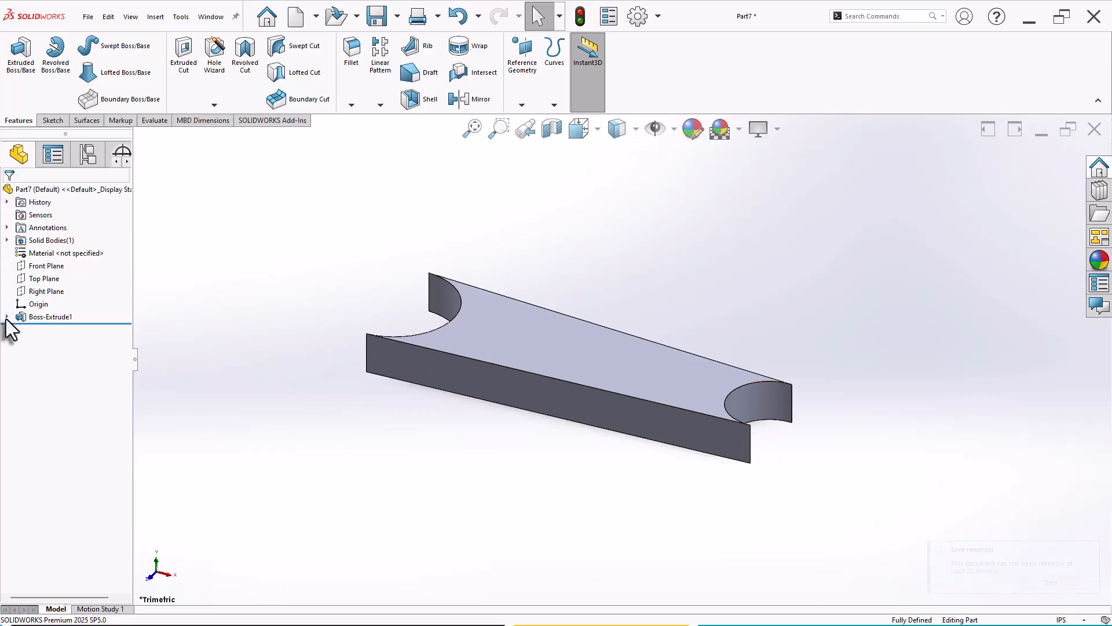
# - Reuse the arm's sketch to extrude the ring region between the larger pair of circles to a blind depth of 1.5 in
pyautogui.click(7, 318)
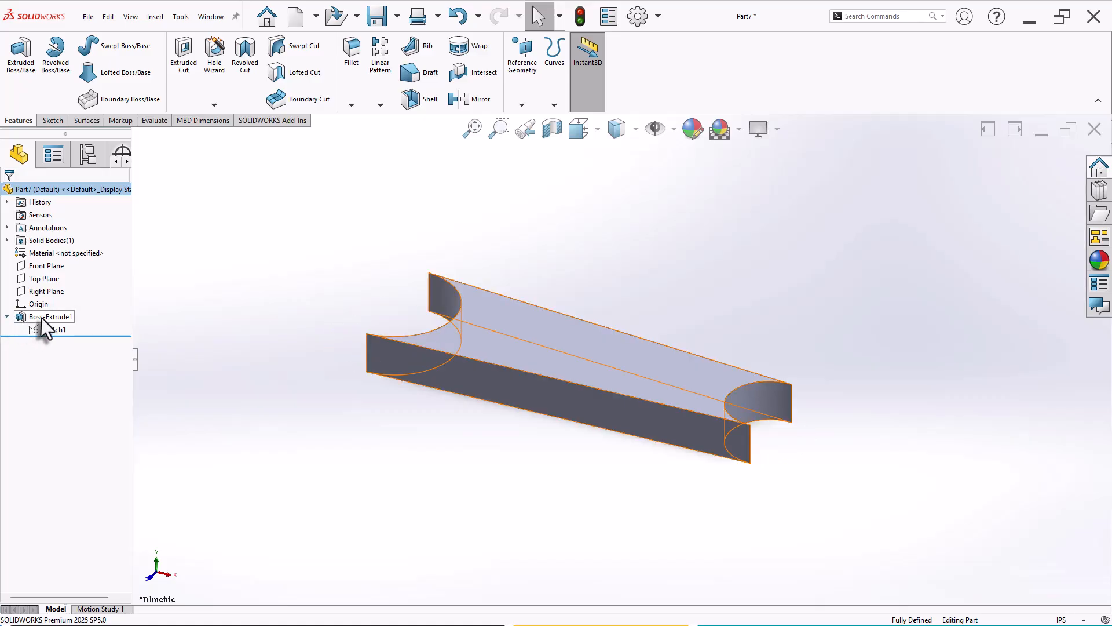
pyautogui.click(49, 329)
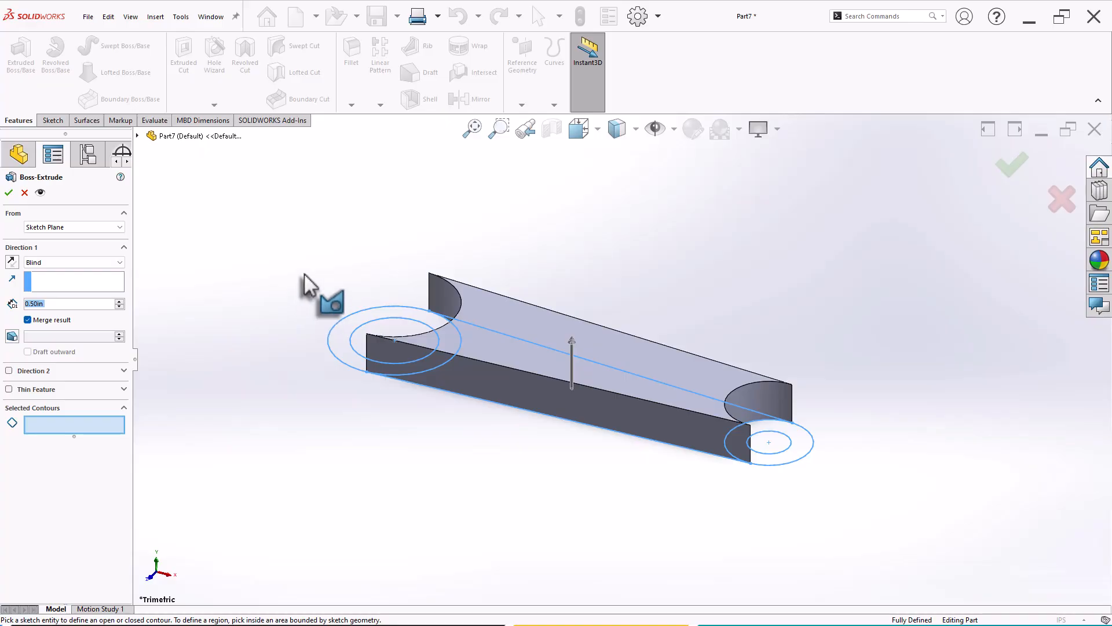
pyautogui.moveTo(303, 280); pyautogui.dragTo(322, 333, button='middle')
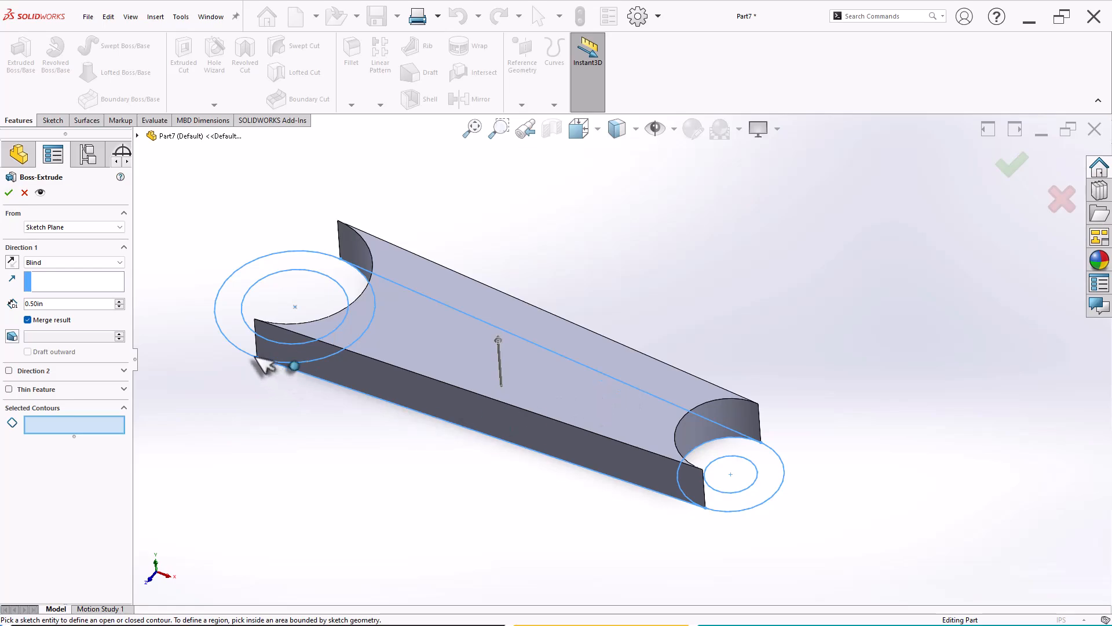
pyautogui.click(242, 348)
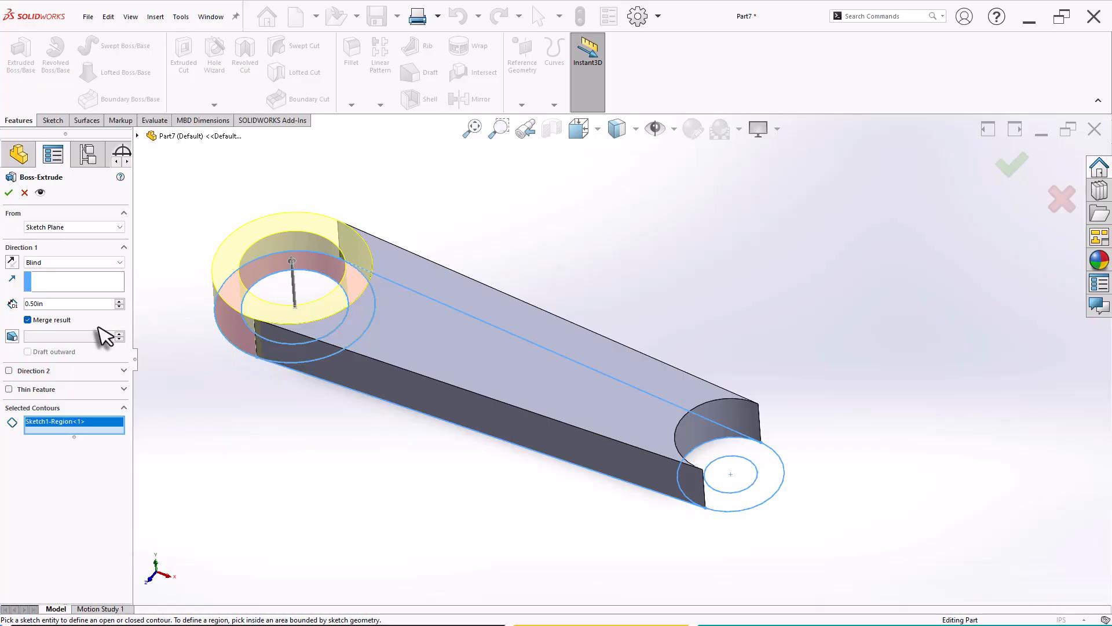
pyautogui.moveTo(61, 303); pyautogui.dragTo(8, 300)
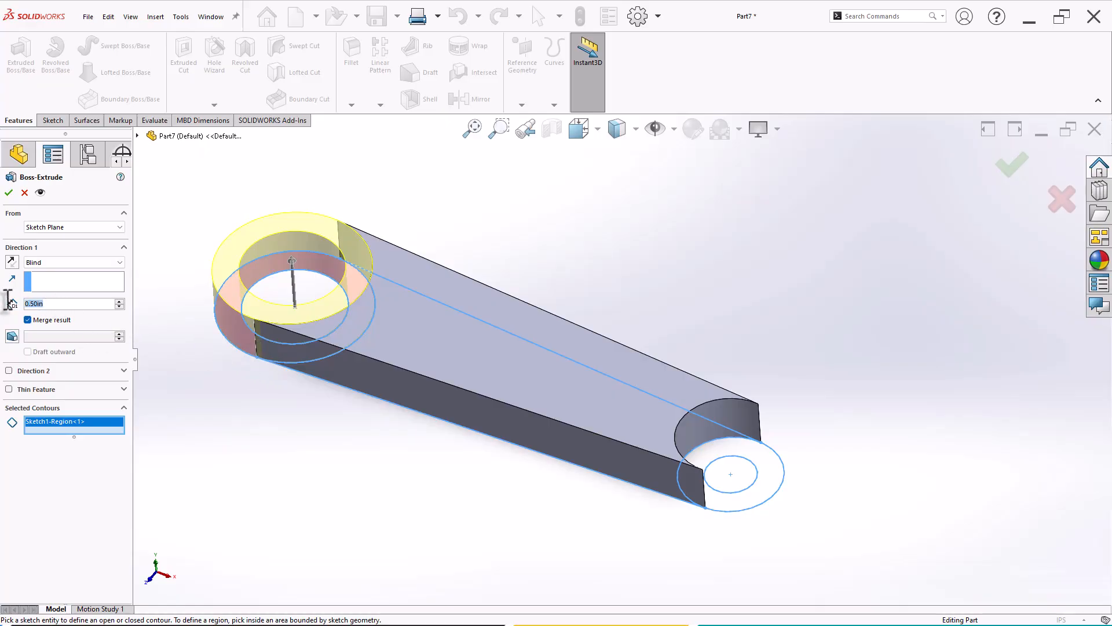
pyautogui.write('1.5')
pyautogui.press('Return')
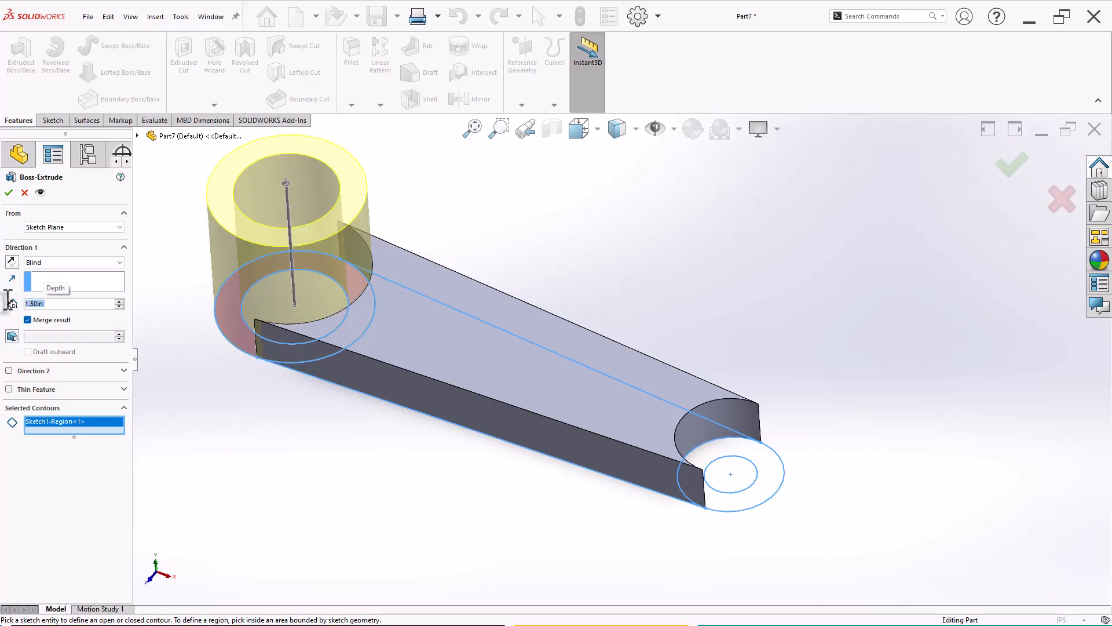
pyautogui.click(9, 192)
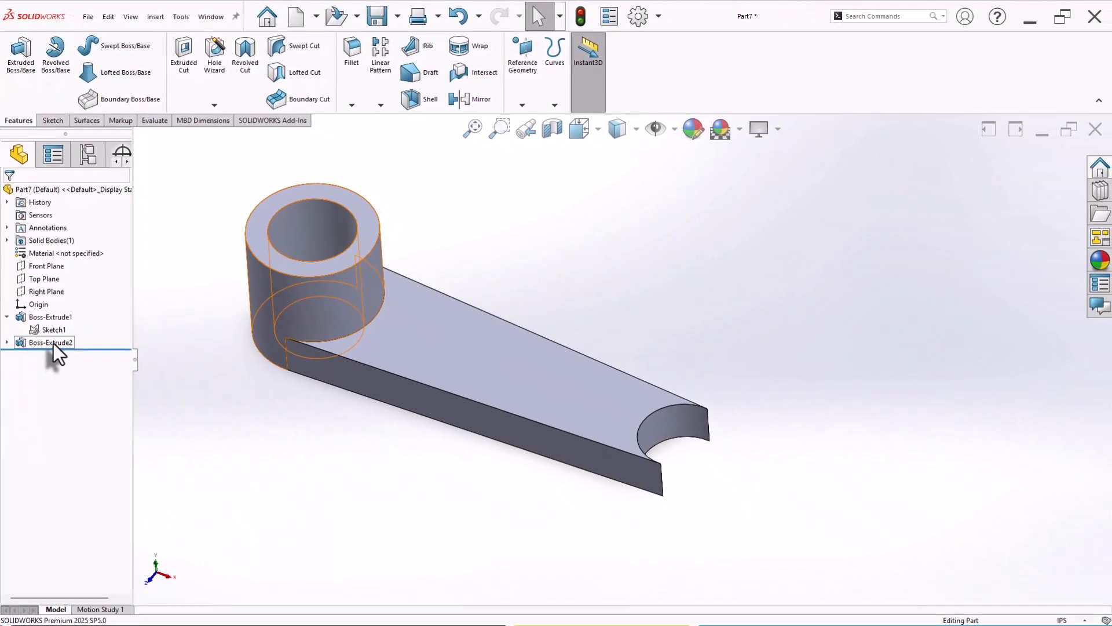
# - Extrude the ring region at the arm's narrow end from the same shared sketch, with a blind depth of 1 in
pyautogui.click(56, 330)
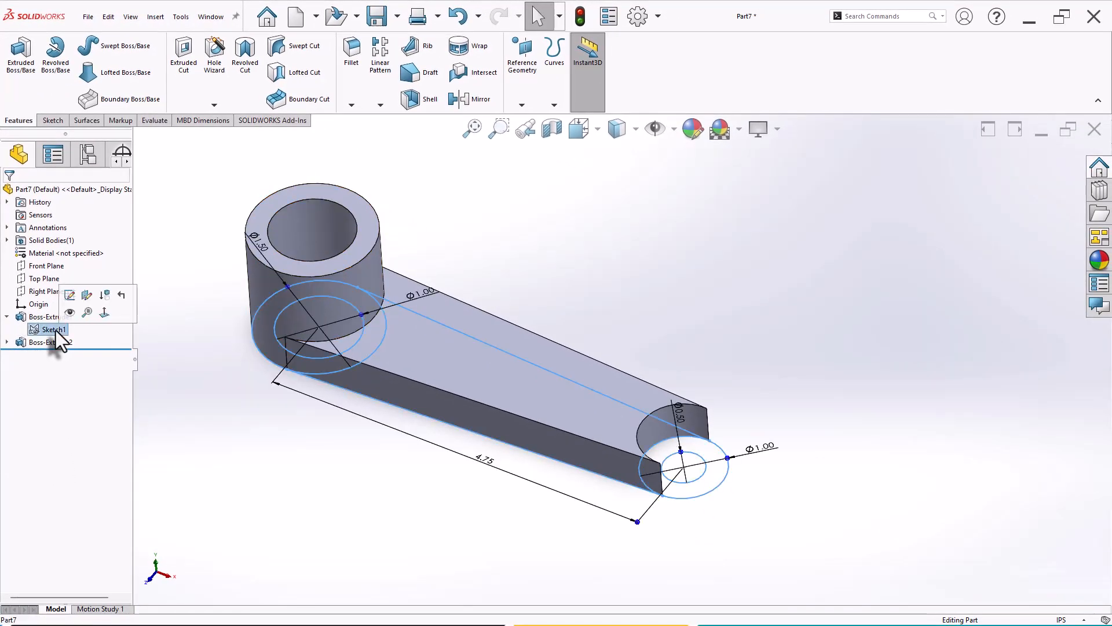
pyautogui.click(20, 57)
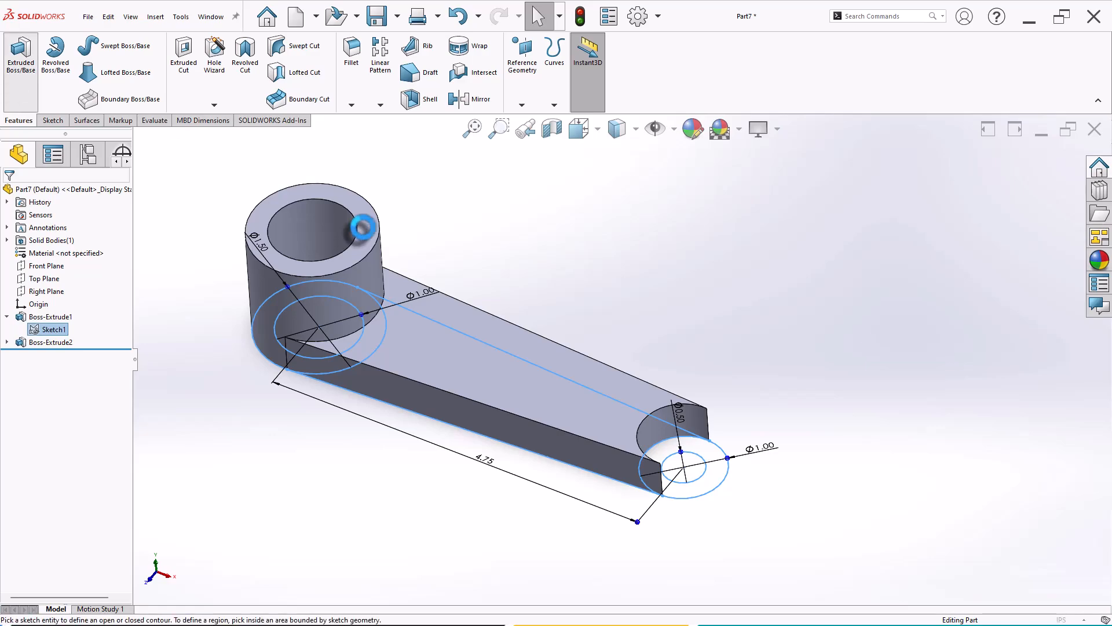
pyautogui.scroll(-2, 771, 434)
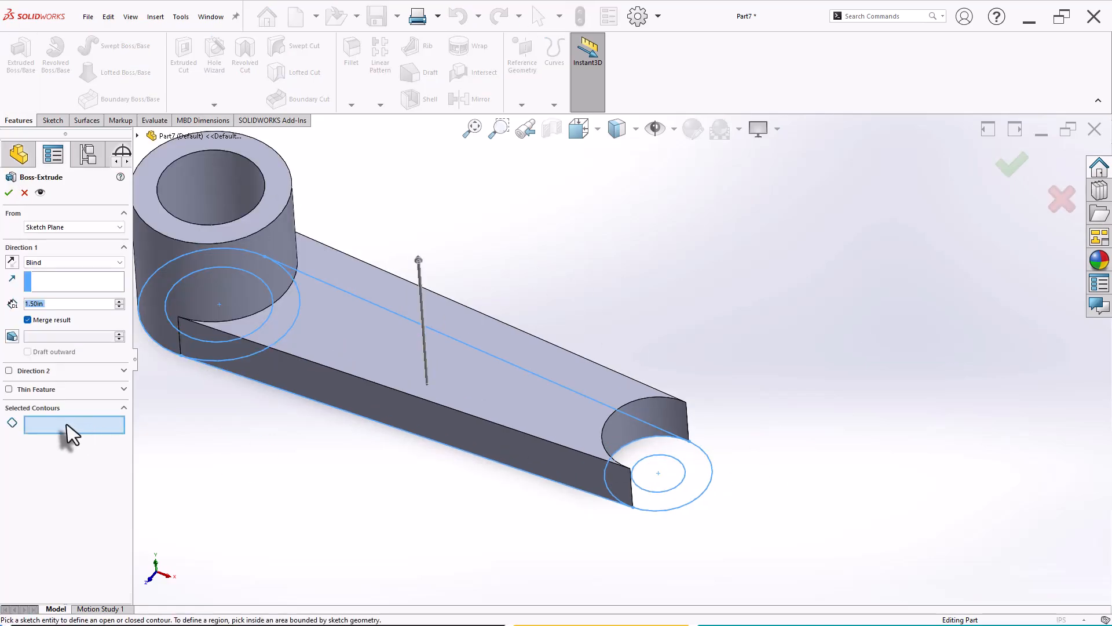
pyautogui.click(679, 494)
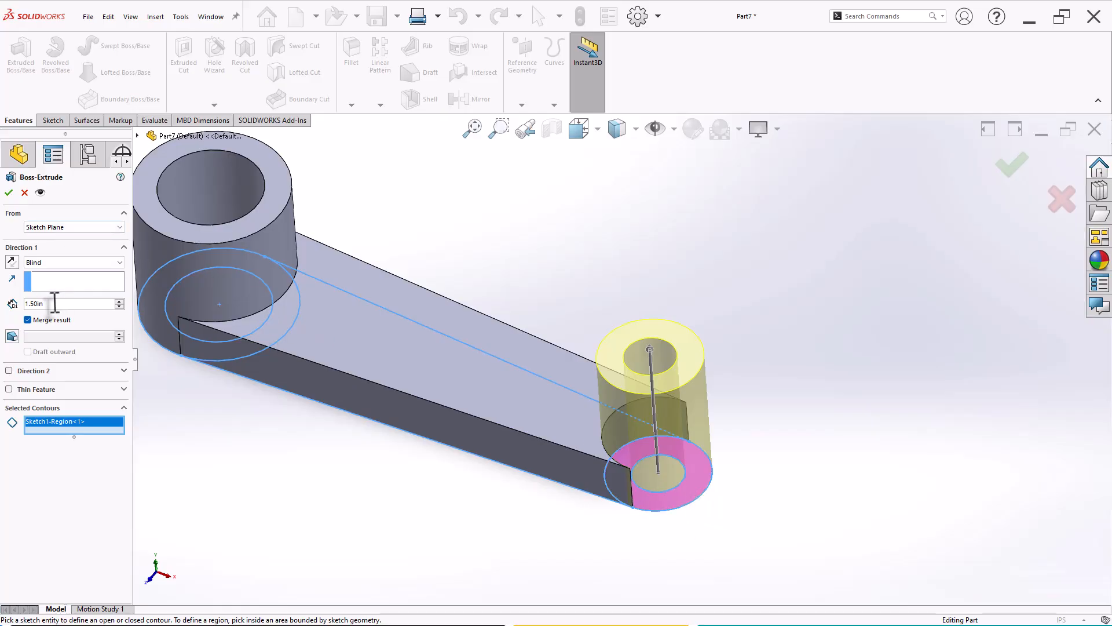
pyautogui.write('1')
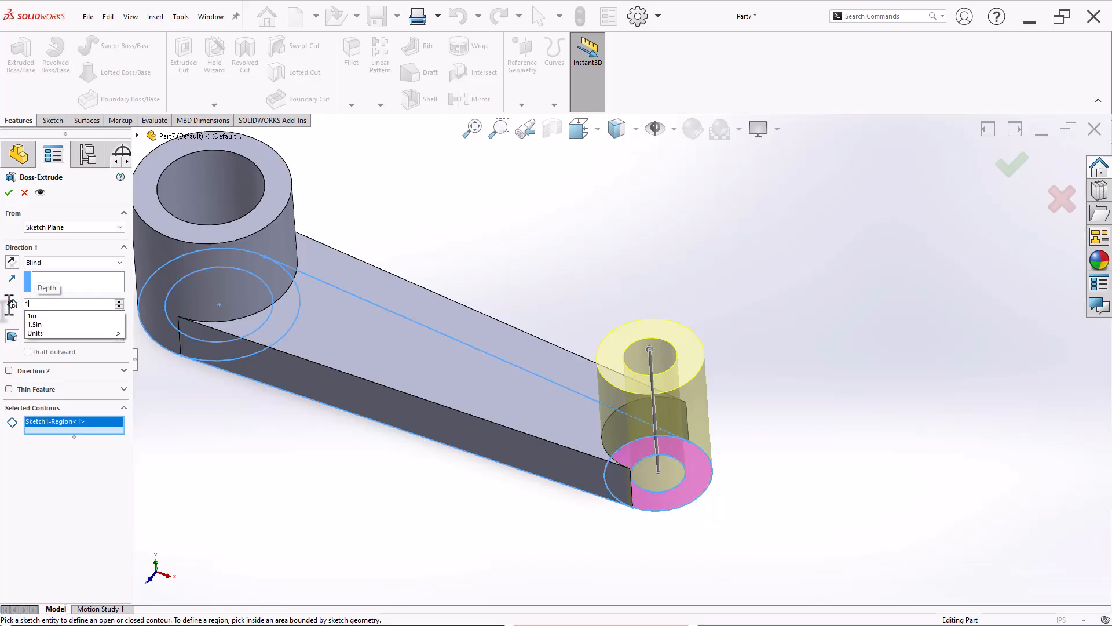
pyautogui.press('Return')
pyautogui.click(8, 194)
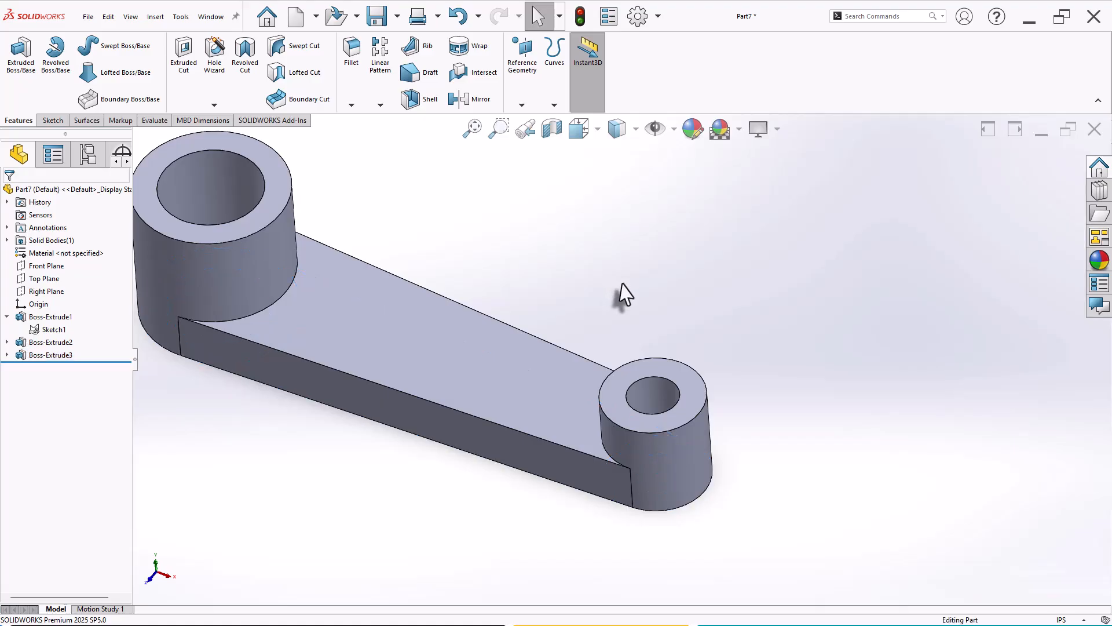
# - Fillet the two edges where the cylindrical bosses meet the arm's upper face with a symmetric 0.1 in radius
pyautogui.hotkey('ctrl', '7')
pyautogui.moveTo(642, 266); pyautogui.dragTo(641, 264, button='middle')
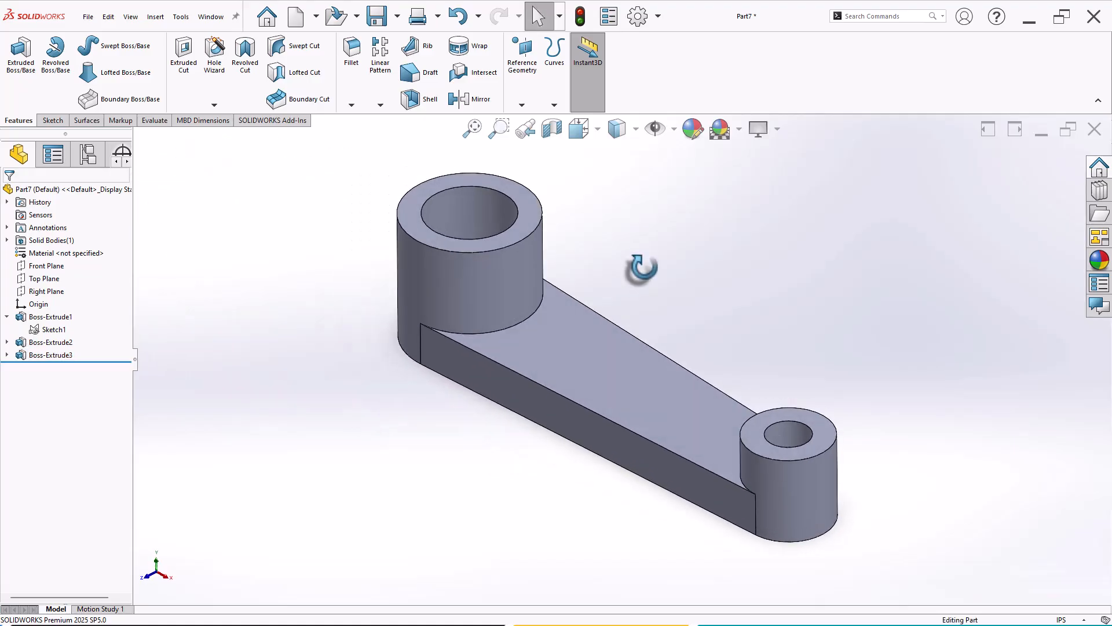
pyautogui.click(355, 63)
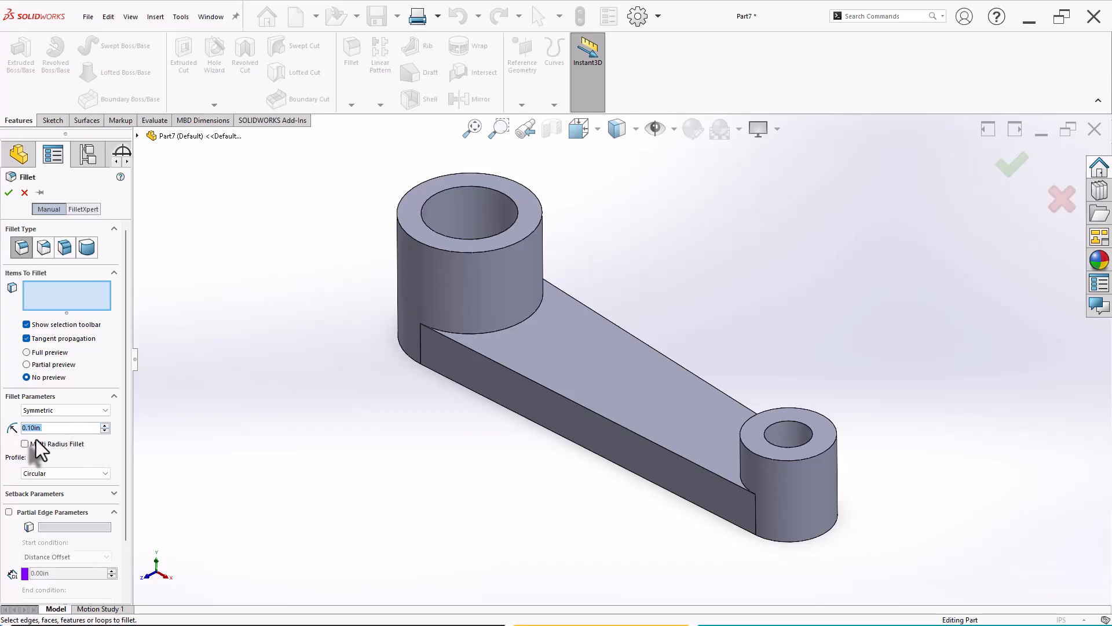
pyautogui.click(501, 329)
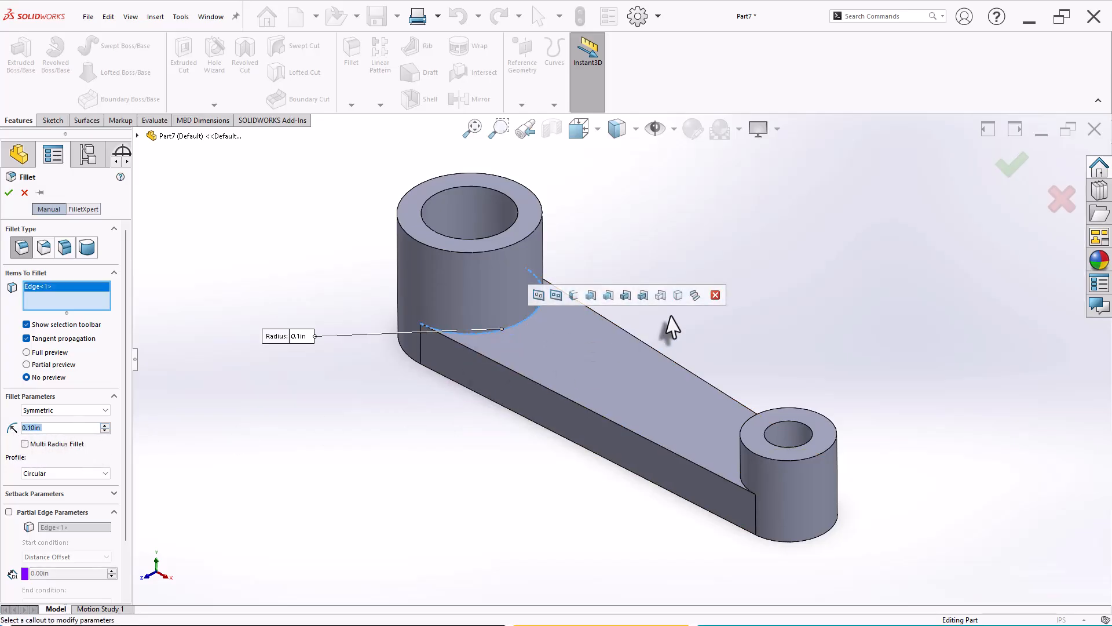
pyautogui.moveTo(663, 323); pyautogui.dragTo(777, 451, button='middle')
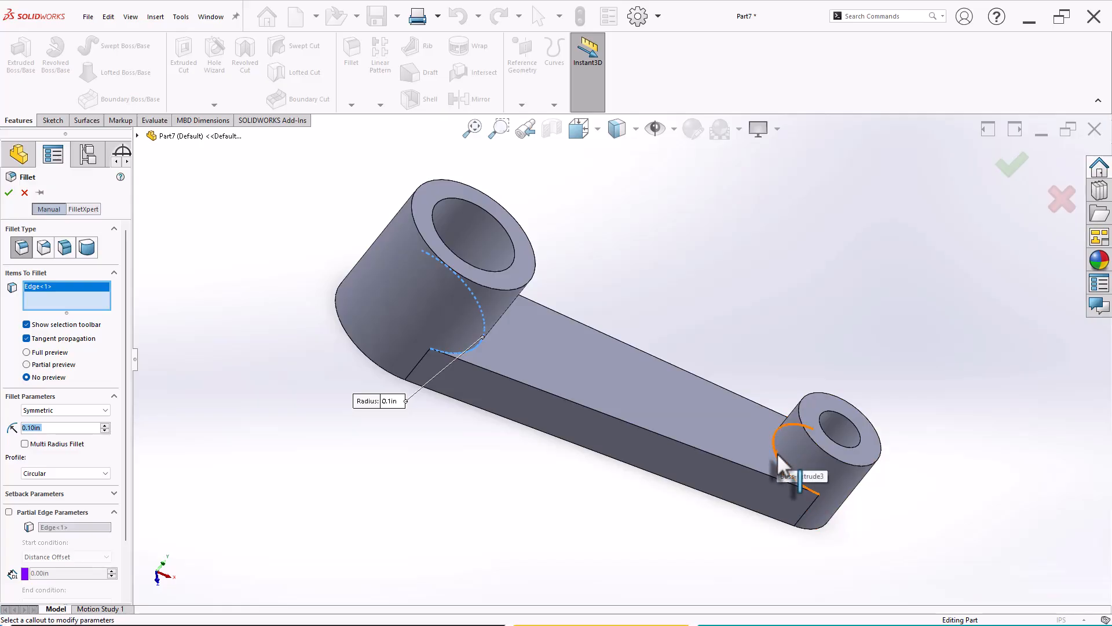
pyautogui.click(776, 453)
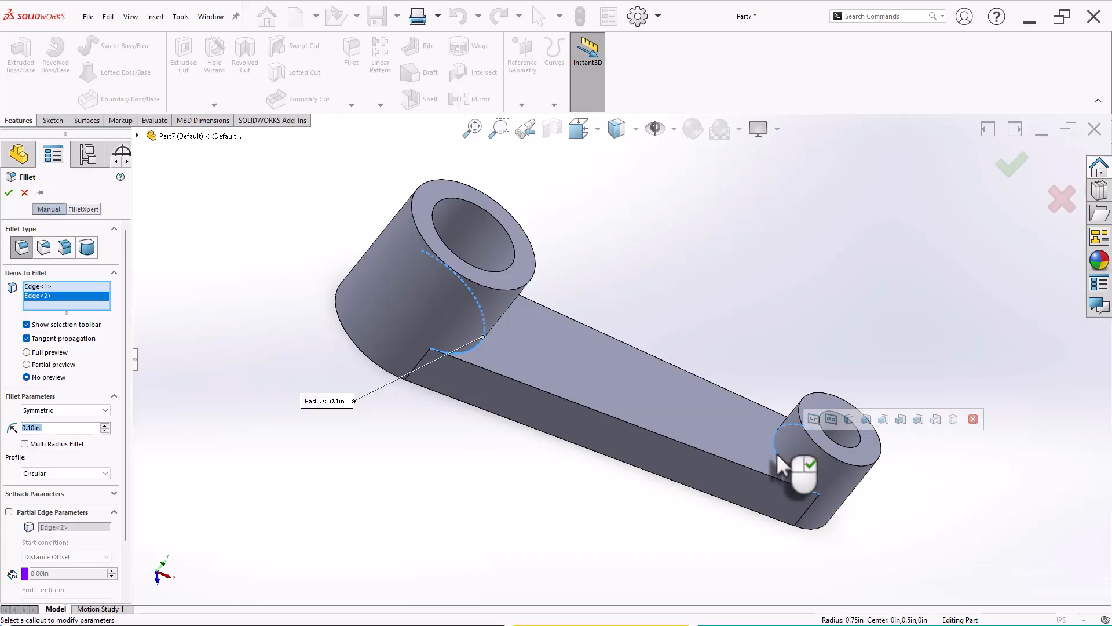
pyautogui.click(8, 193)
pyautogui.moveTo(702, 372); pyautogui.dragTo(615, 305, button='middle')
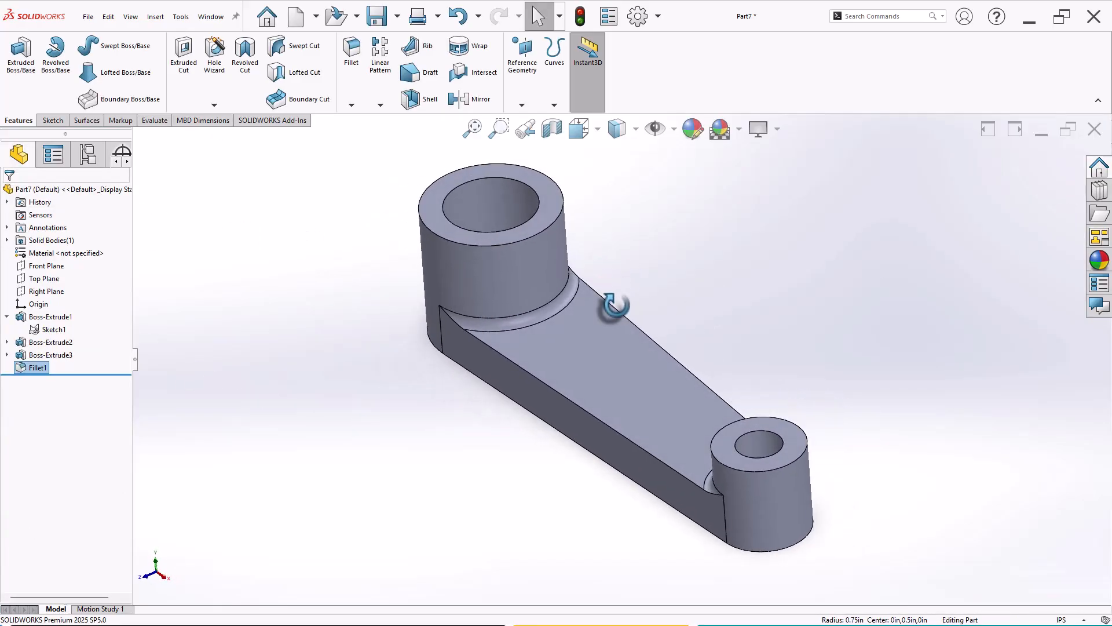